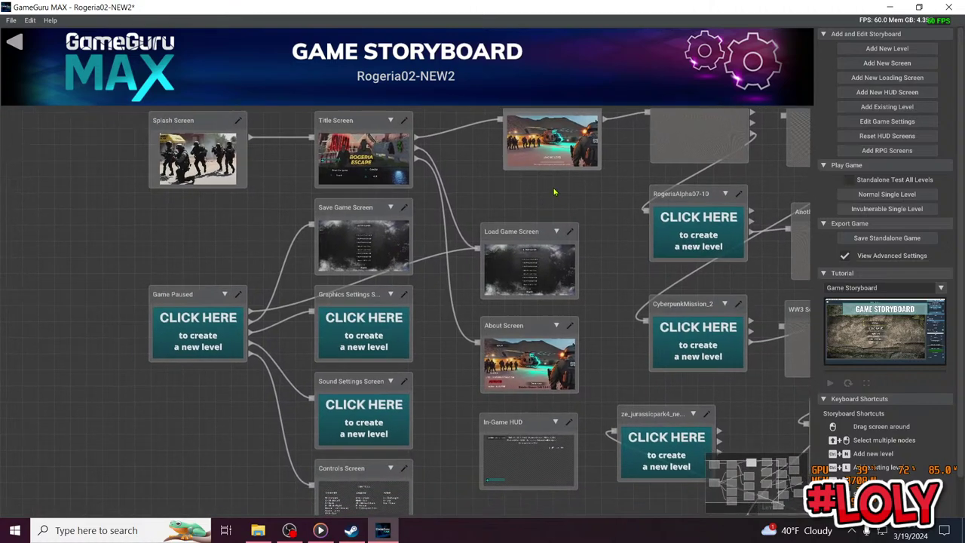
Open the In-Game HUD screen for editing and change the version in its heading text to Alpha 0.9
{"action": "left_click_drag", "start_coordinate": [454, 341], "coordinate": [453, 266]}
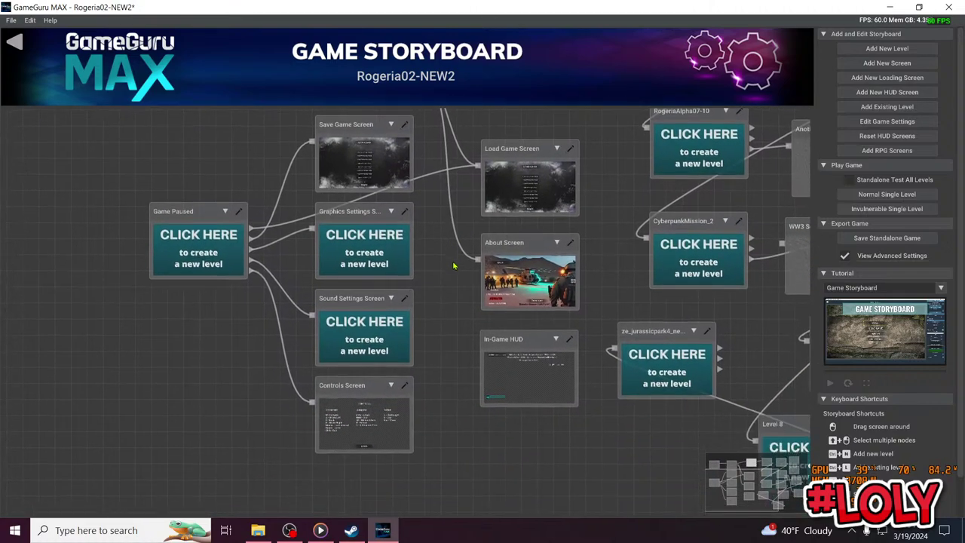
{"action": "left_click", "coordinate": [498, 359]}
{"action": "left_click", "coordinate": [386, 80]}
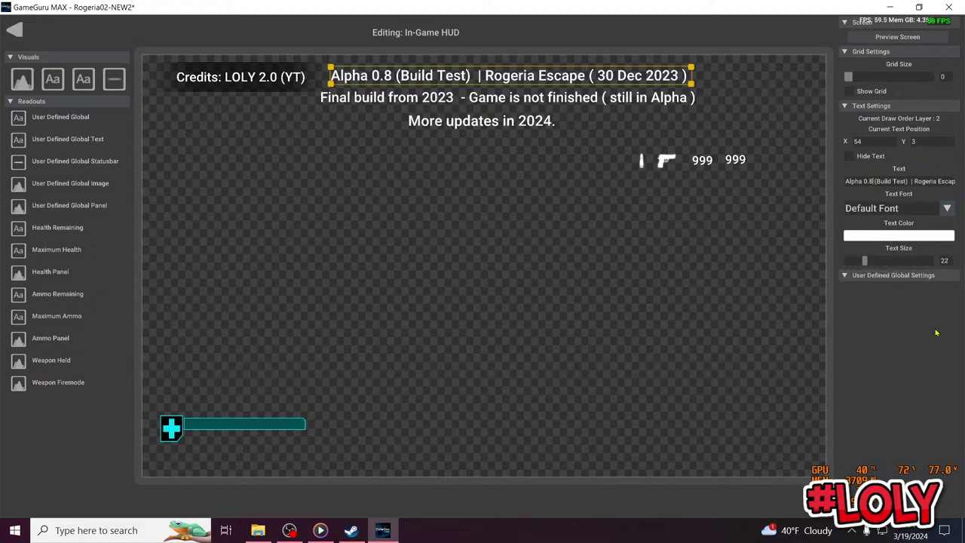
{"action": "key", "text": "BackSpace"}
{"action": "type", "text": "9"}
Change the date in the HUD heading text to 20 March 2024
{"action": "left_click_drag", "start_coordinate": [913, 181], "coordinate": [963, 190]}
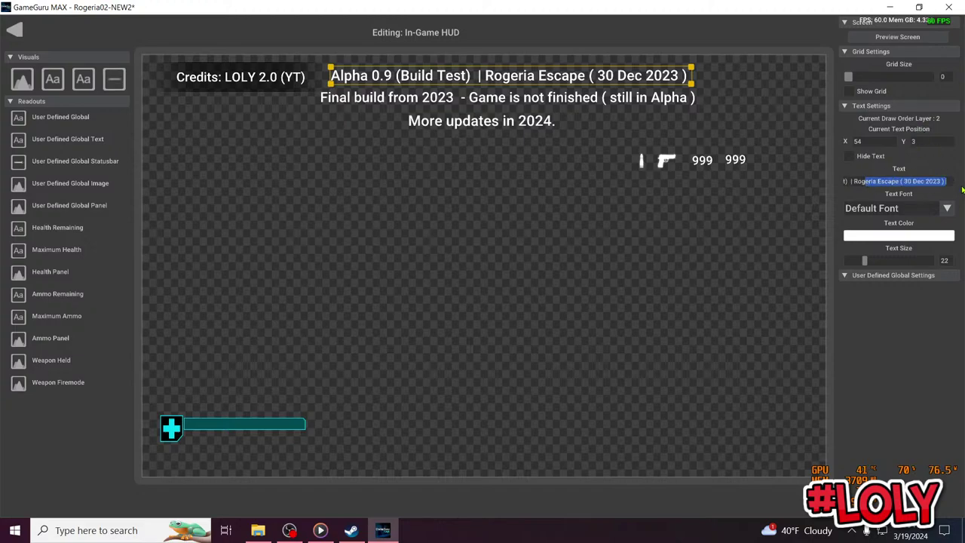
{"action": "left_click", "coordinate": [910, 181]}
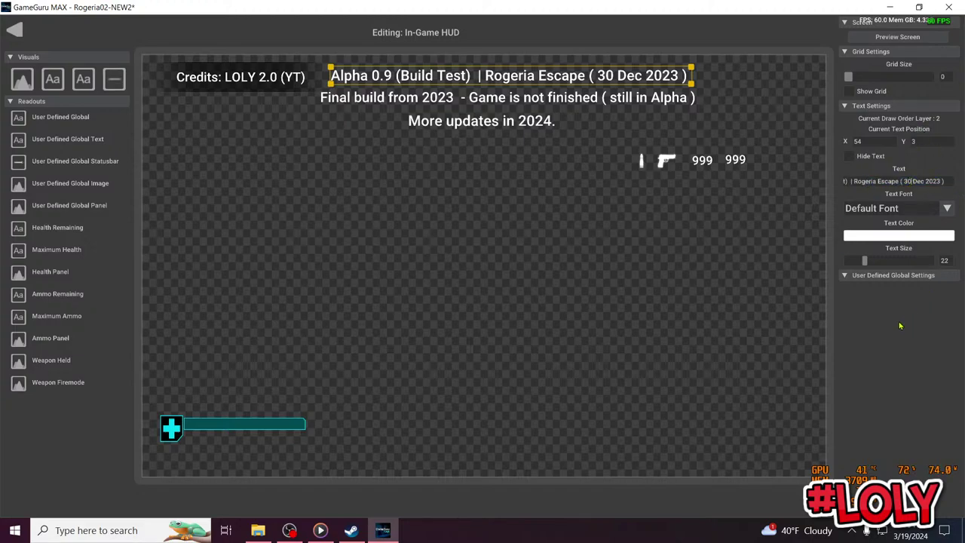
{"action": "key", "text": "BackSpace"}
{"action": "key", "text": "BackSpace"}
{"action": "type", "text": "2"}
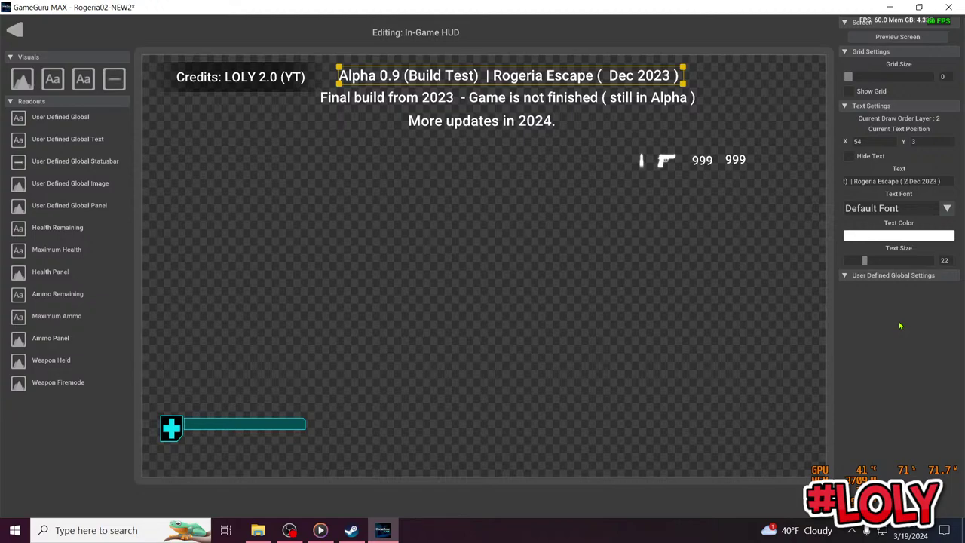
{"action": "type", "text": "0"}
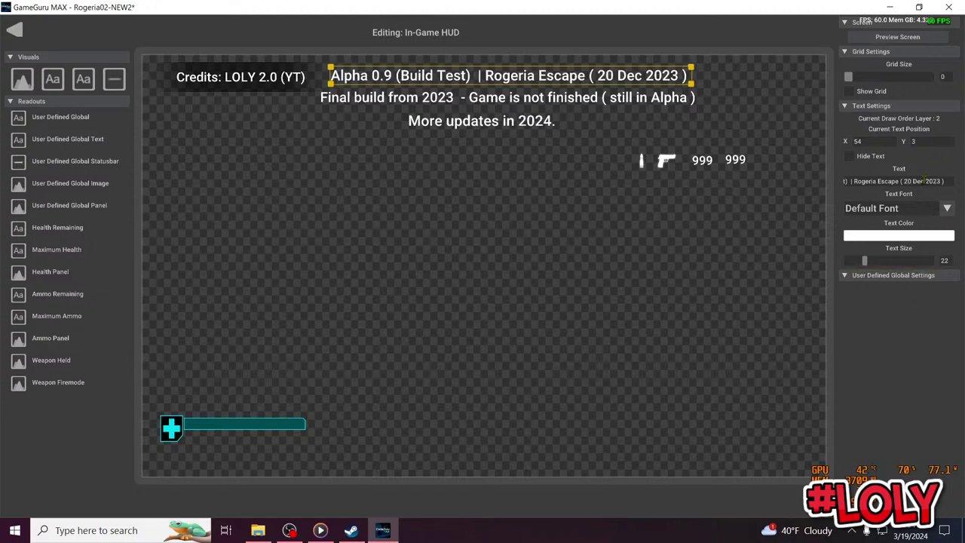
{"action": "key", "text": "BackSpace"}
{"action": "key", "text": "BackSpace"}
{"action": "key", "text": "BackSpace"}
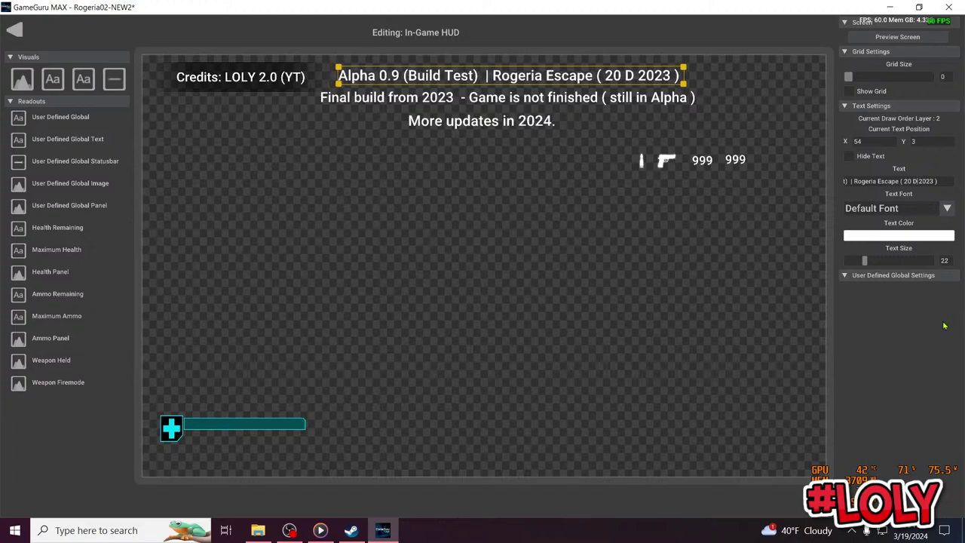
{"action": "type", "text": "March"}
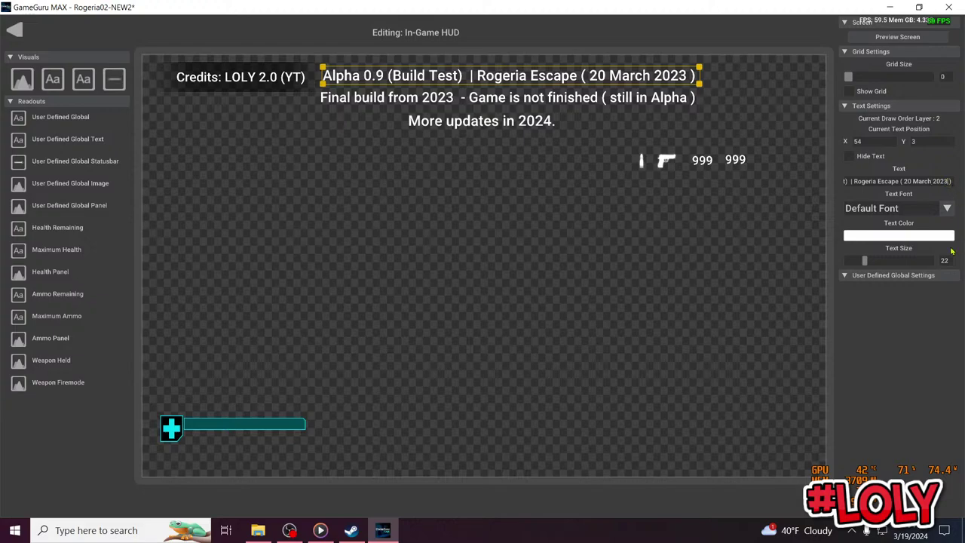
{"action": "key", "text": "BackSpace"}
{"action": "type", "text": "4"}
Remove "Final build from 2023 -" from the second HUD text line and delete the "More updates in 2024." line
{"action": "left_click", "coordinate": [559, 95]}
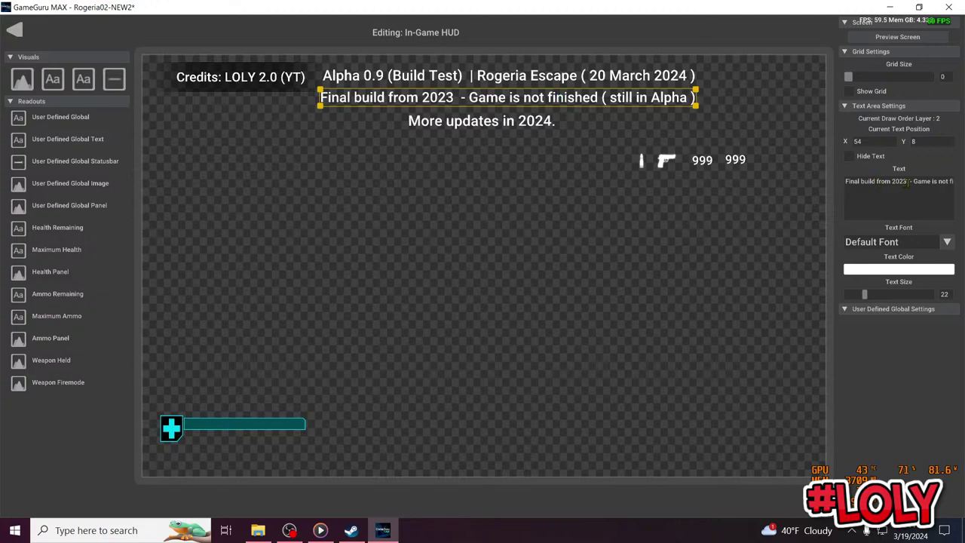
{"action": "left_click_drag", "start_coordinate": [910, 181], "coordinate": [846, 179]}
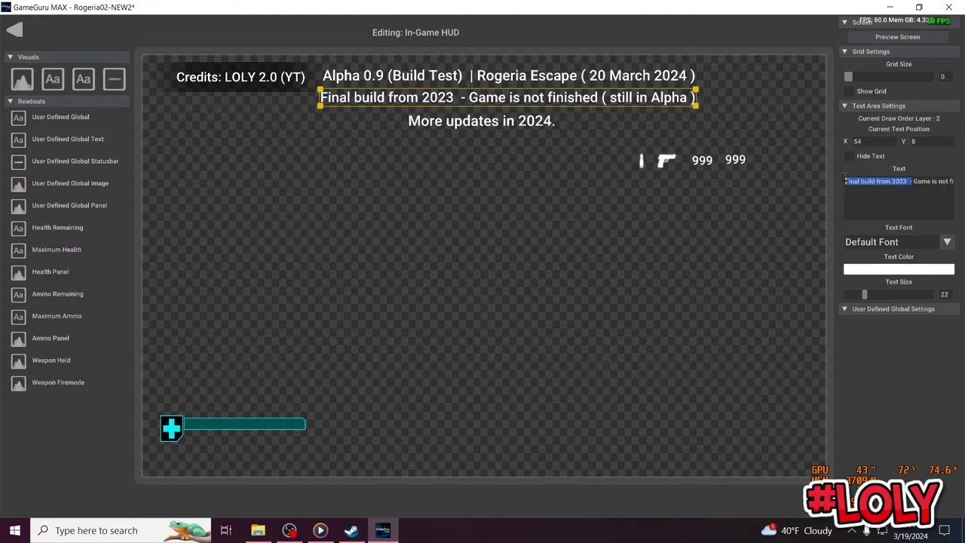
{"action": "key", "text": "BackSpace"}
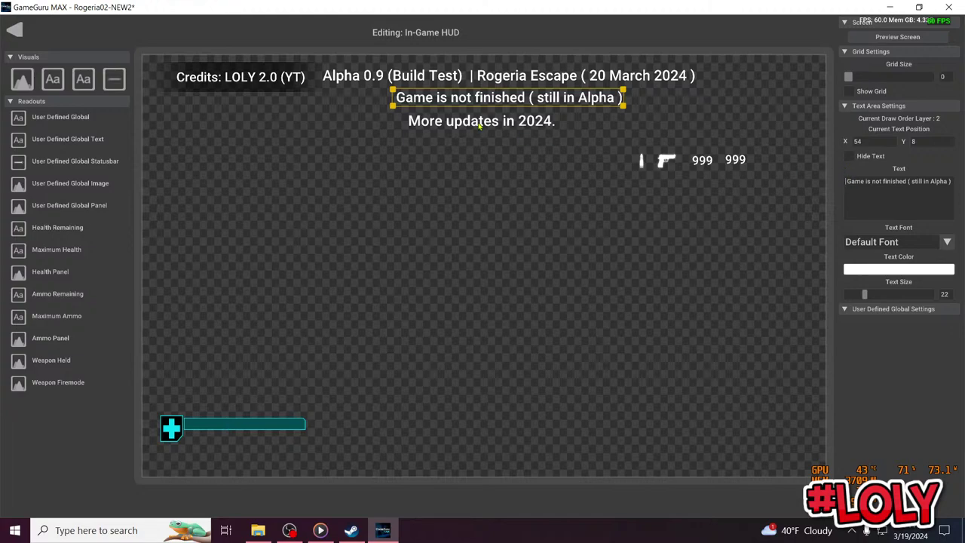
{"action": "left_click", "coordinate": [481, 122]}
{"action": "key", "text": "Delete"}
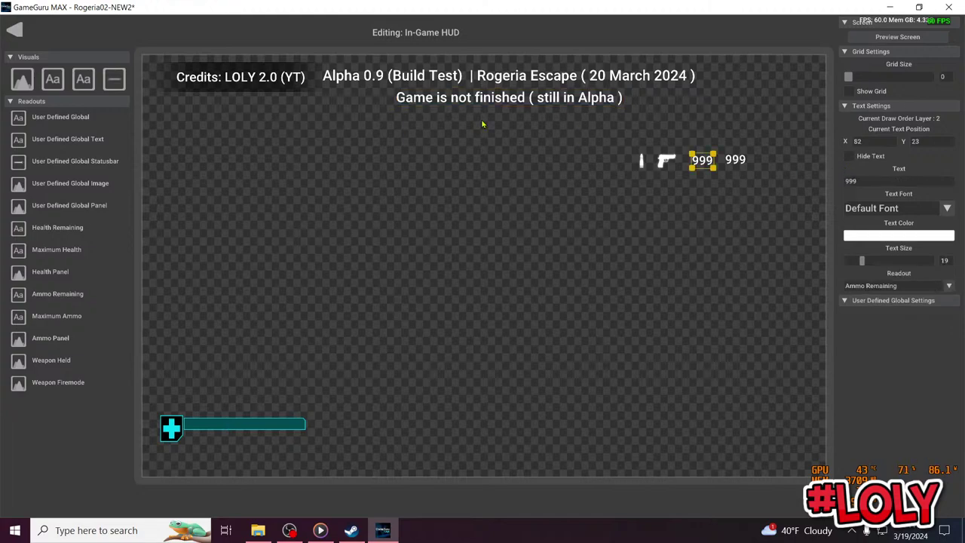
Space out the two ammo readouts, with Ammo Remaining at about X 84, Y 24, and move the Weapon Held image to about X 79, Y 23
{"action": "left_click_drag", "start_coordinate": [740, 160], "coordinate": [765, 164]}
{"action": "left_click", "coordinate": [702, 163]}
{"action": "left_click", "coordinate": [709, 163]}
{"action": "left_click", "coordinate": [755, 163]}
{"action": "left_click", "coordinate": [720, 161]}
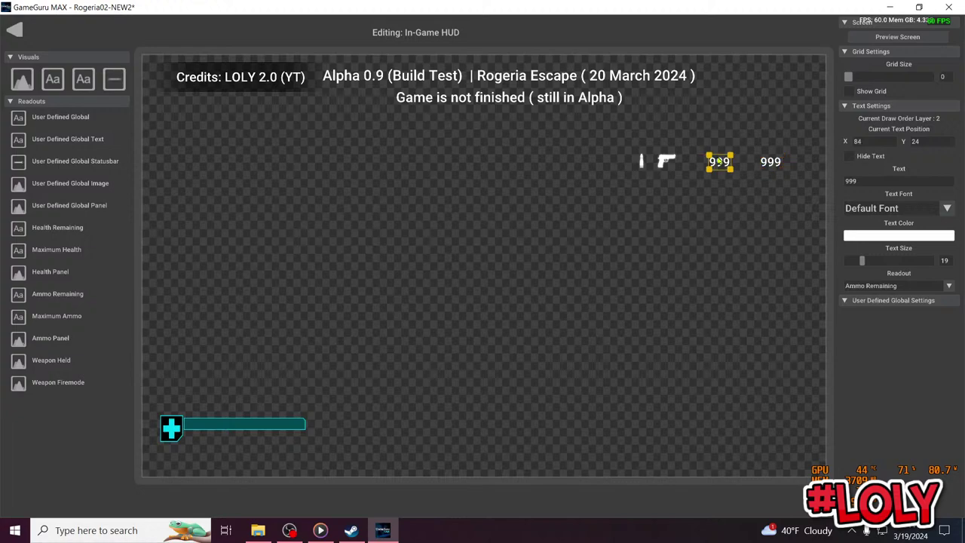
{"action": "left_click", "coordinate": [665, 164]}
{"action": "left_click_drag", "start_coordinate": [669, 164], "coordinate": [683, 164]}
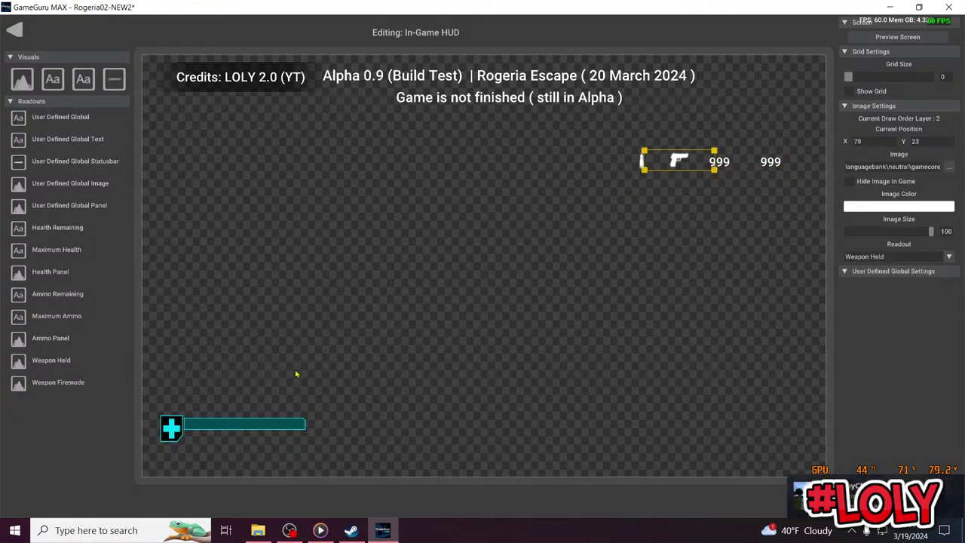
{"action": "left_click", "coordinate": [225, 429]}
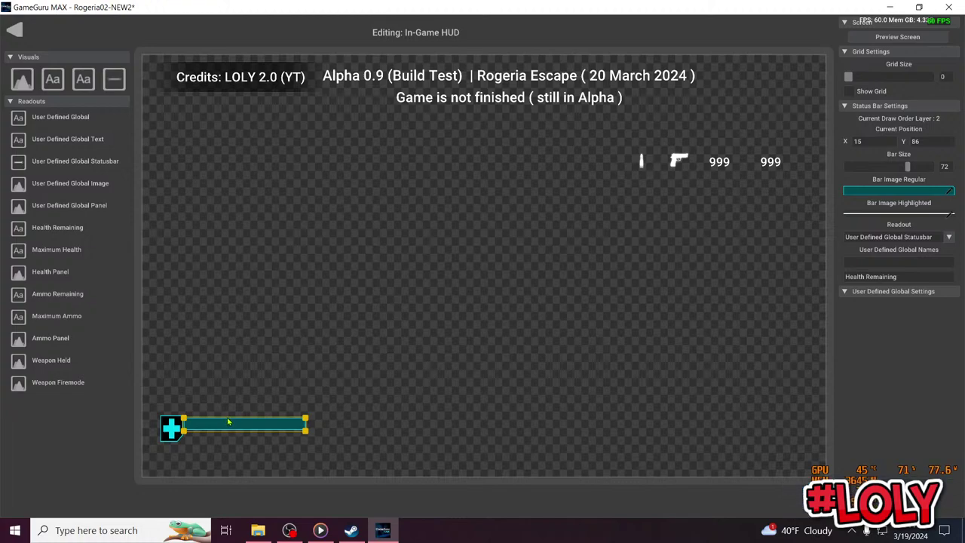
{"action": "left_click", "coordinate": [871, 263]}
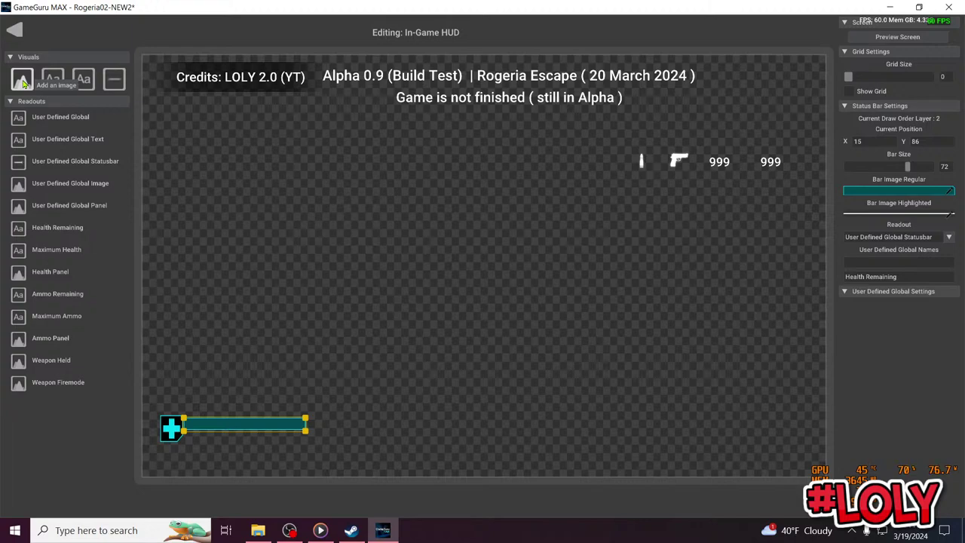
{"action": "left_click", "coordinate": [22, 81]}
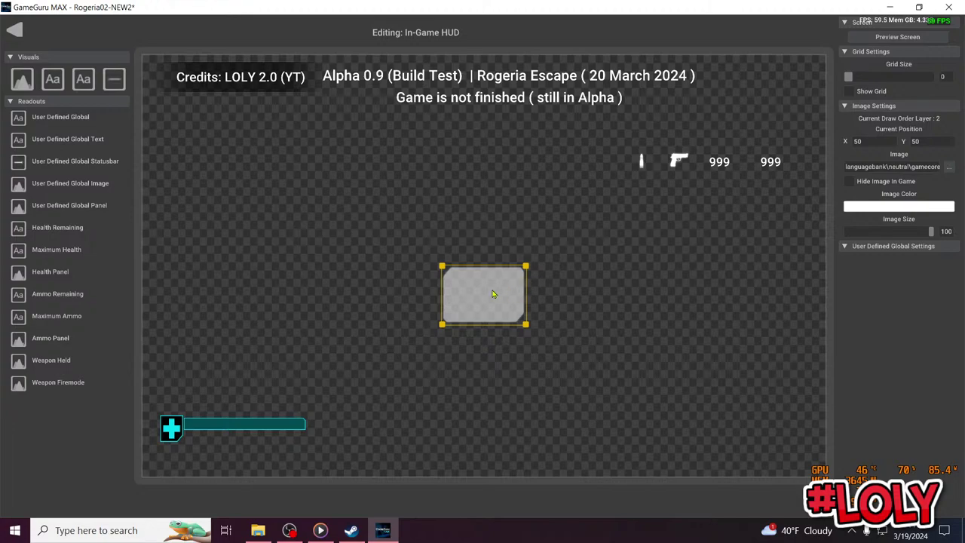
{"action": "left_click_drag", "start_coordinate": [495, 286], "coordinate": [399, 405]}
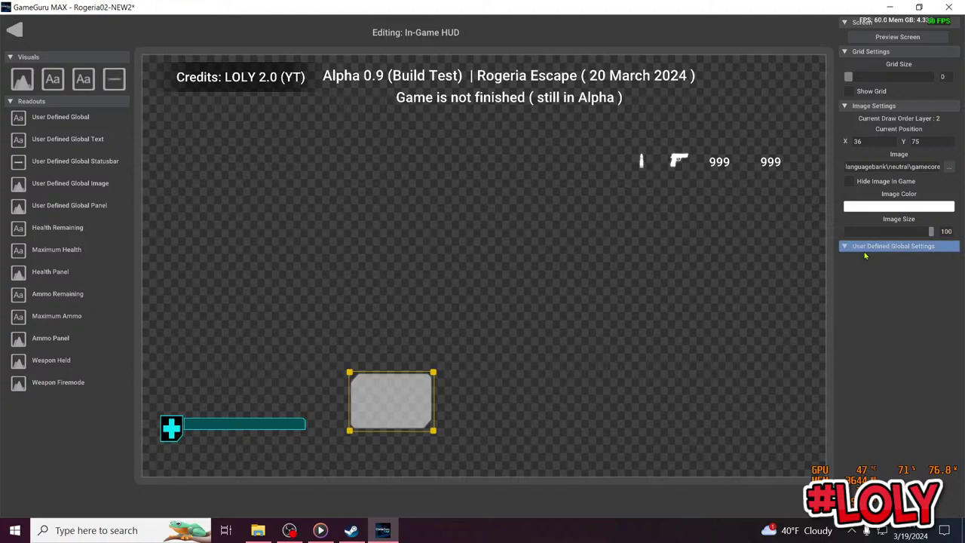
{"action": "mouse_move", "coordinate": [392, 406]}
{"action": "left_mouse_down"}
{"action": "mouse_move", "coordinate": [230, 436]}
{"action": "mouse_move", "coordinate": [350, 432]}
{"action": "left_mouse_up"}
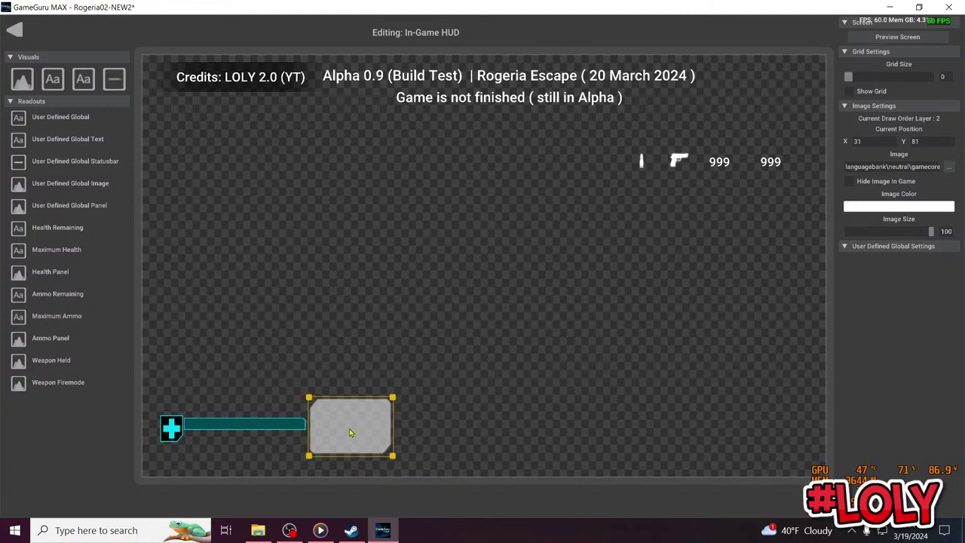
{"action": "left_click", "coordinate": [267, 430]}
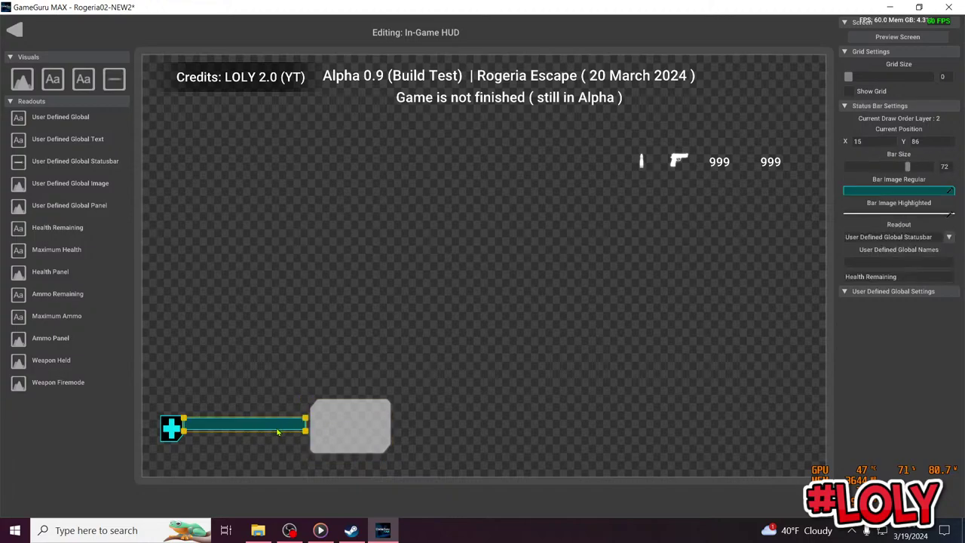
{"action": "mouse_move", "coordinate": [279, 433]}
{"action": "left_mouse_down"}
{"action": "mouse_move", "coordinate": [353, 436]}
{"action": "mouse_move", "coordinate": [279, 434]}
{"action": "mouse_move", "coordinate": [277, 443]}
{"action": "left_mouse_up"}
{"action": "left_click", "coordinate": [337, 427]}
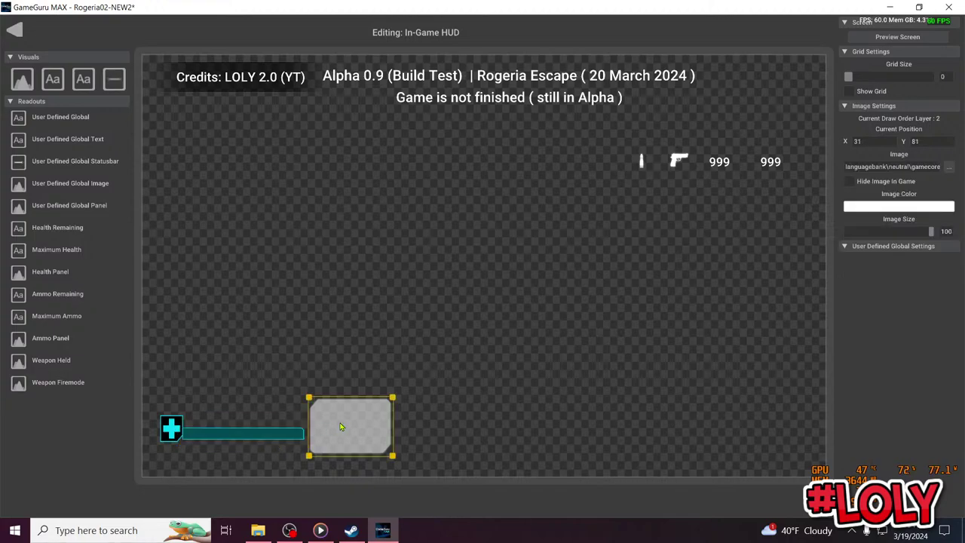
{"action": "key", "text": "Delete"}
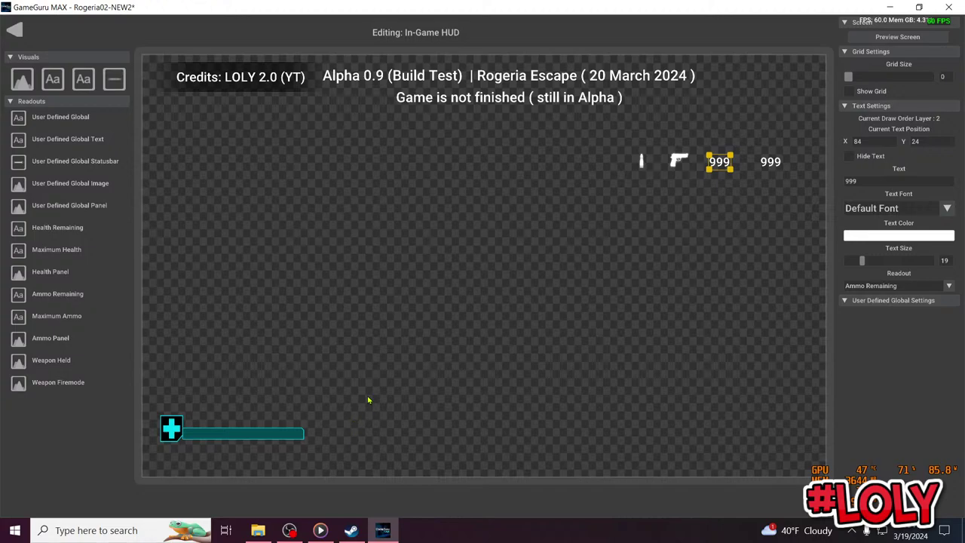
Add a Health Panel readout and set its image to grid_6x1_outline_fill_red.png from the Cyberpunk HUD's Asset Pack panels
{"action": "left_click", "coordinate": [20, 275]}
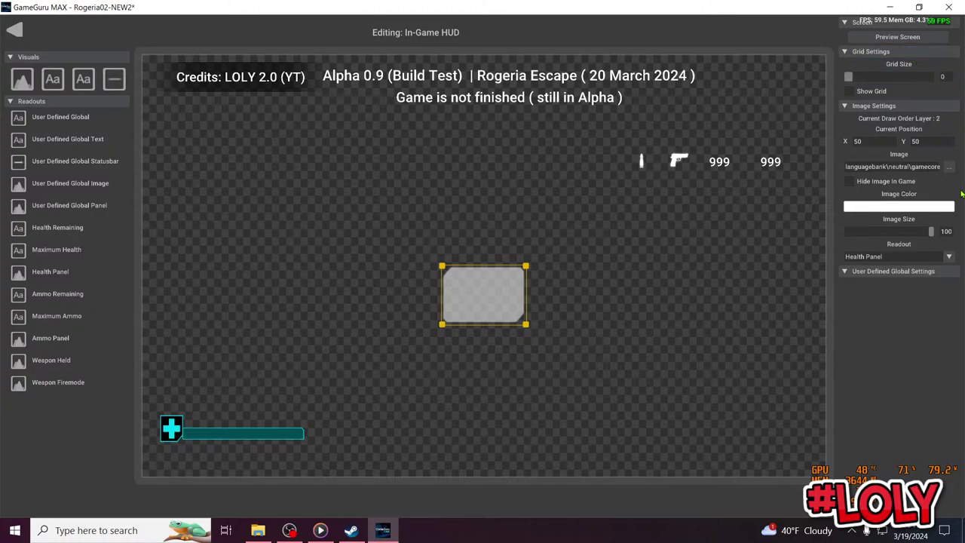
{"action": "left_click", "coordinate": [948, 167]}
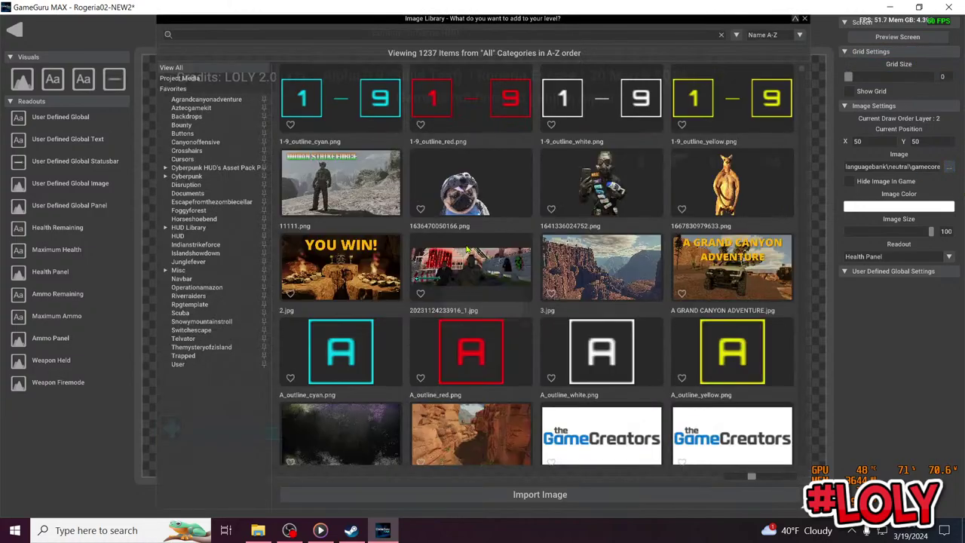
{"action": "scroll", "coordinate": [473, 380], "scroll_direction": "down", "scroll_amount": 10}
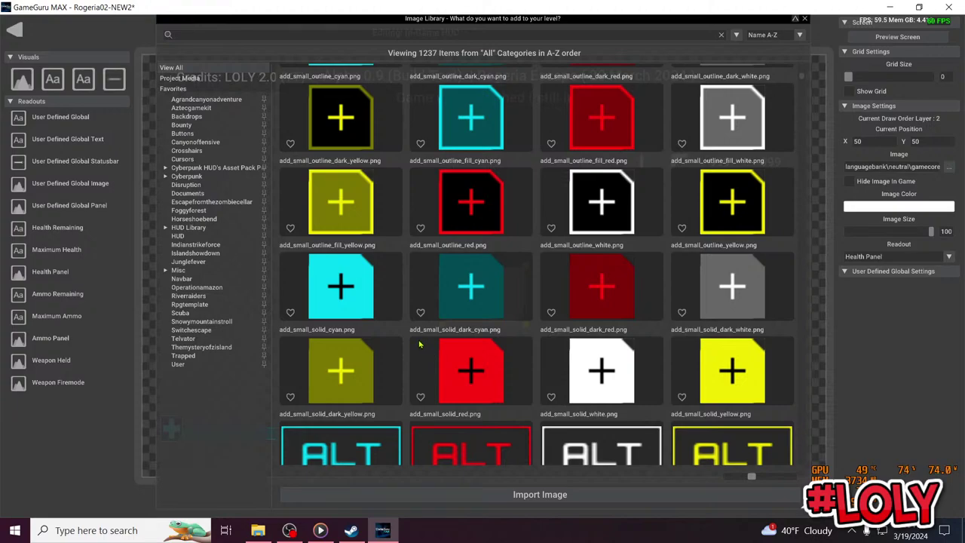
{"action": "scroll", "coordinate": [426, 343], "scroll_direction": "down", "scroll_amount": 2}
{"action": "scroll", "coordinate": [512, 352], "scroll_direction": "down", "scroll_amount": 3}
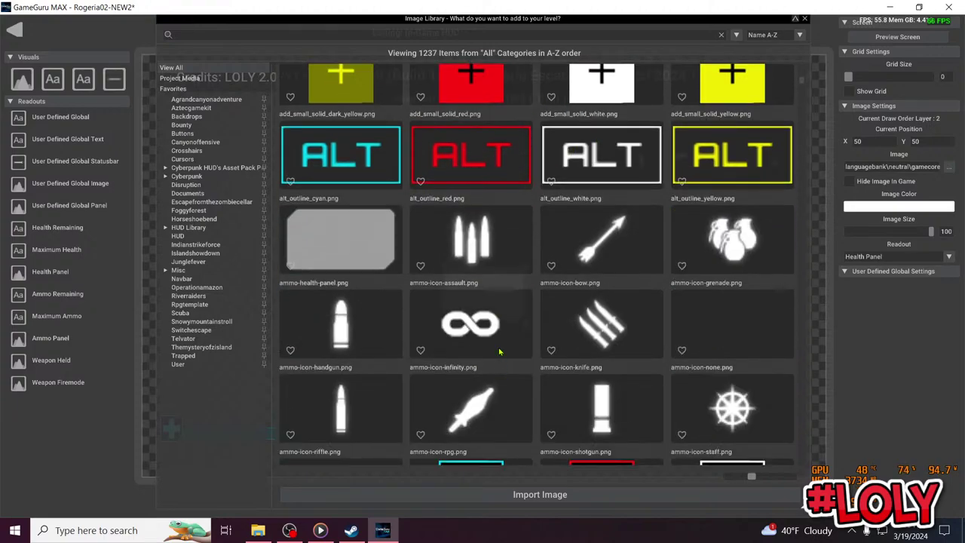
{"action": "left_click", "coordinate": [166, 168]}
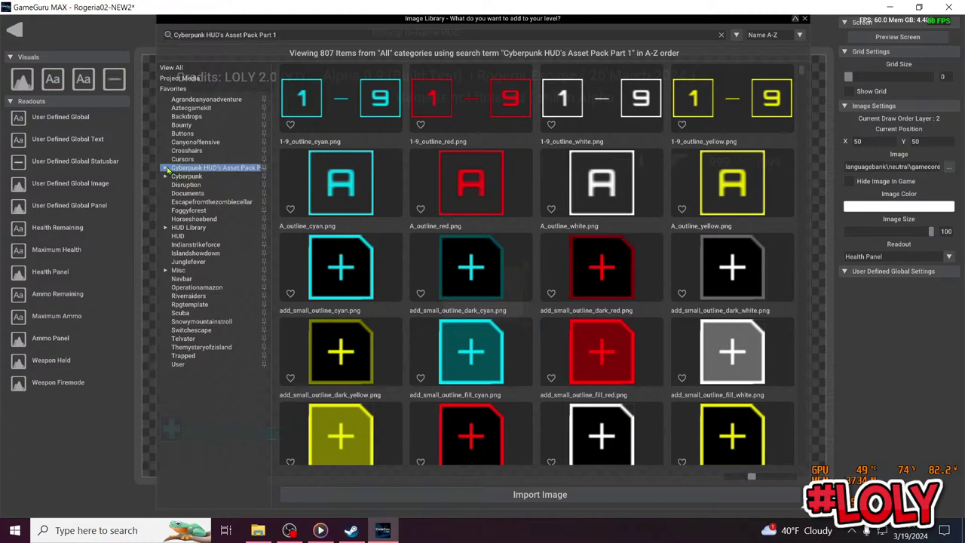
{"action": "left_click", "coordinate": [166, 168]}
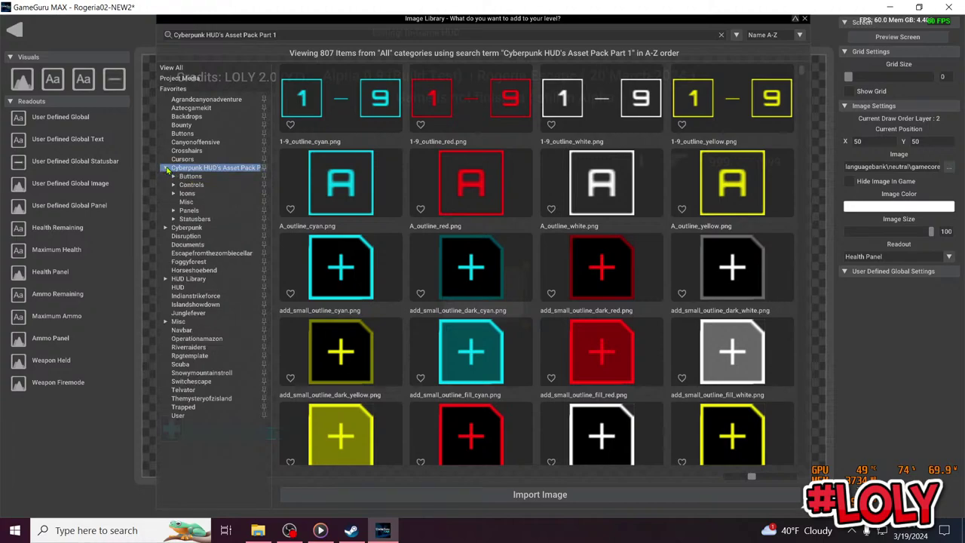
{"action": "left_click", "coordinate": [189, 210]}
{"action": "scroll", "coordinate": [502, 279], "scroll_direction": "down", "scroll_amount": 3}
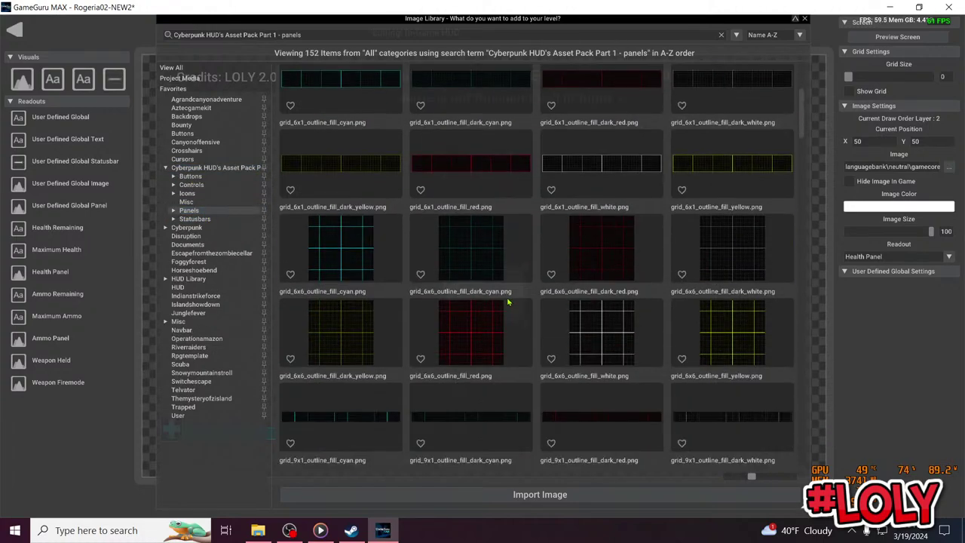
{"action": "left_click", "coordinate": [490, 170]}
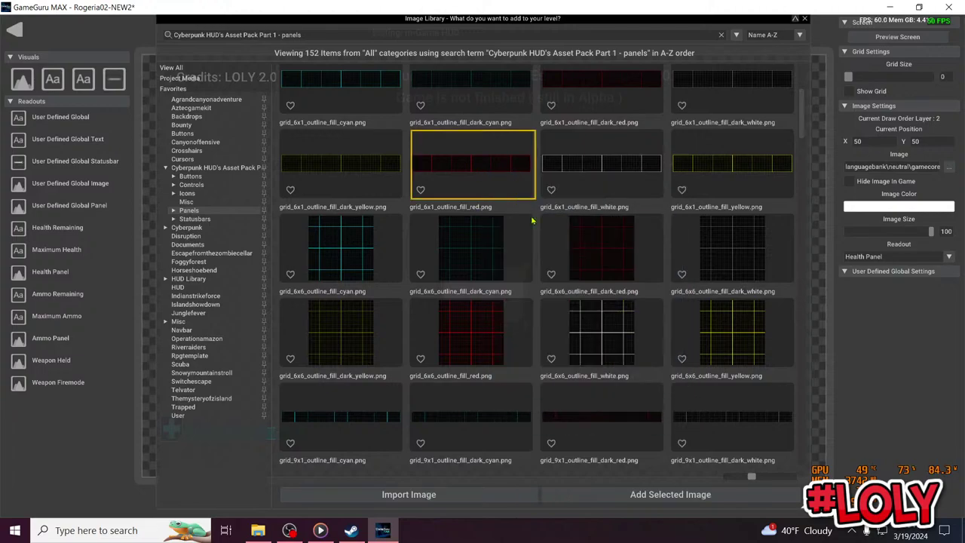
{"action": "left_click", "coordinate": [668, 494]}
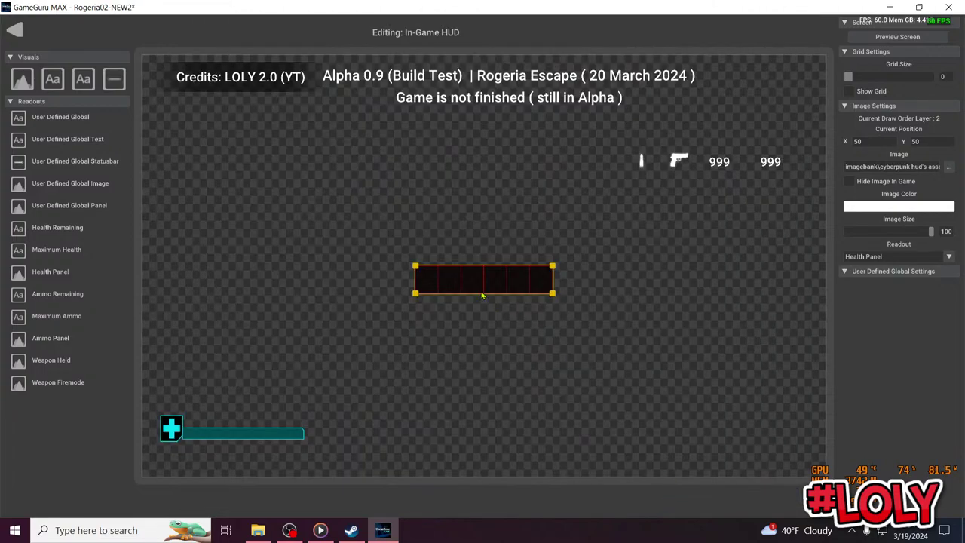
Delete the cyan health status bar and place the red grid panel beside the health icon at about X 16, Y 85
{"action": "mouse_move", "coordinate": [460, 283]}
{"action": "left_mouse_down"}
{"action": "mouse_move", "coordinate": [444, 369]}
{"action": "mouse_move", "coordinate": [227, 442]}
{"action": "mouse_move", "coordinate": [324, 437]}
{"action": "mouse_move", "coordinate": [373, 379]}
{"action": "left_mouse_up"}
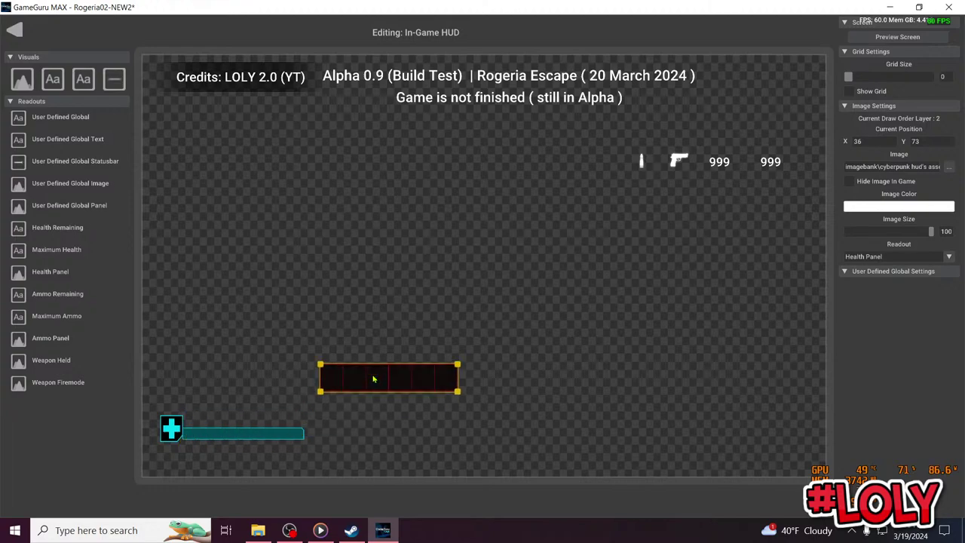
{"action": "left_click", "coordinate": [262, 440]}
{"action": "key", "text": "Delete"}
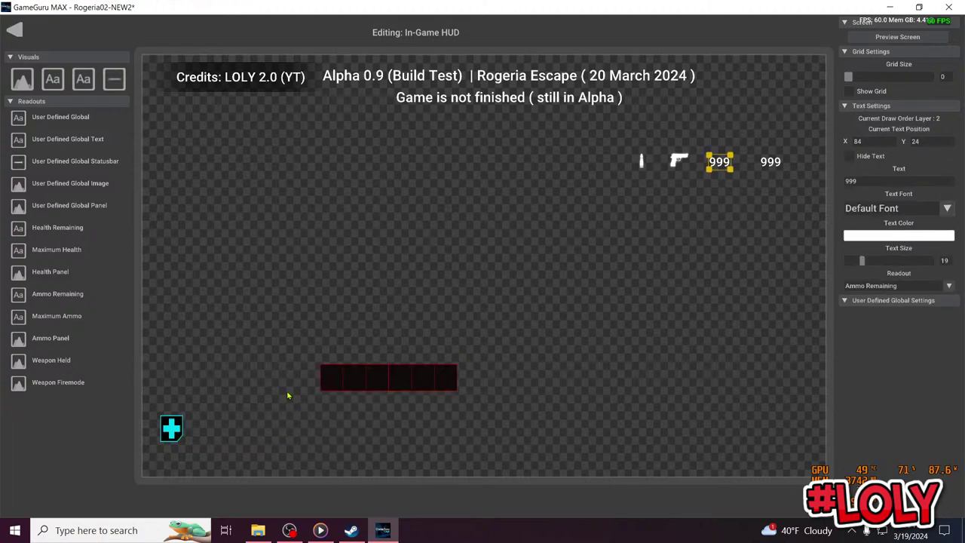
{"action": "left_click", "coordinate": [344, 379]}
{"action": "mouse_move", "coordinate": [344, 379]}
{"action": "left_mouse_down"}
{"action": "mouse_move", "coordinate": [248, 441]}
{"action": "mouse_move", "coordinate": [218, 433]}
{"action": "left_mouse_up"}
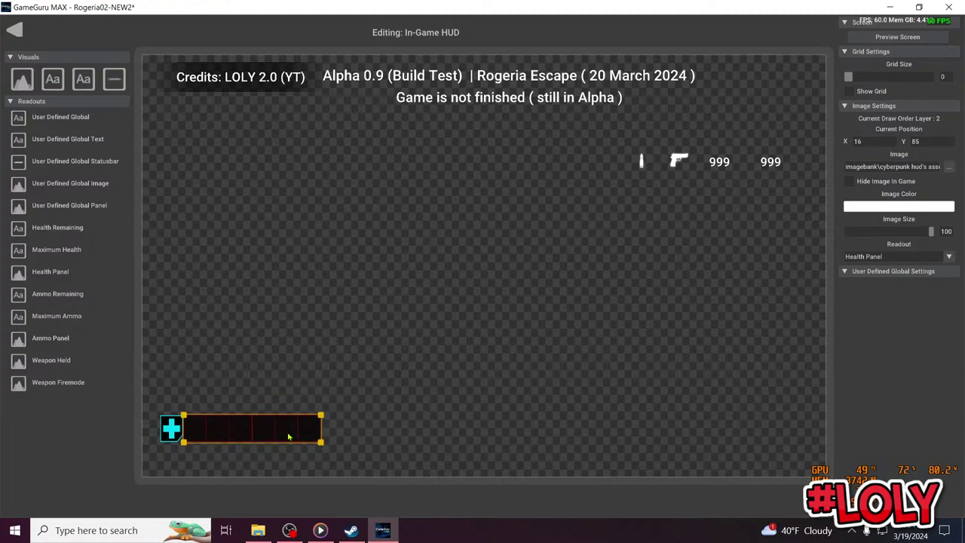
Move the Weapon Held image, both ammo readouts and the Weapon Firemode image down into a row opposite the health panel at about Y 86
{"action": "left_click", "coordinate": [679, 166]}
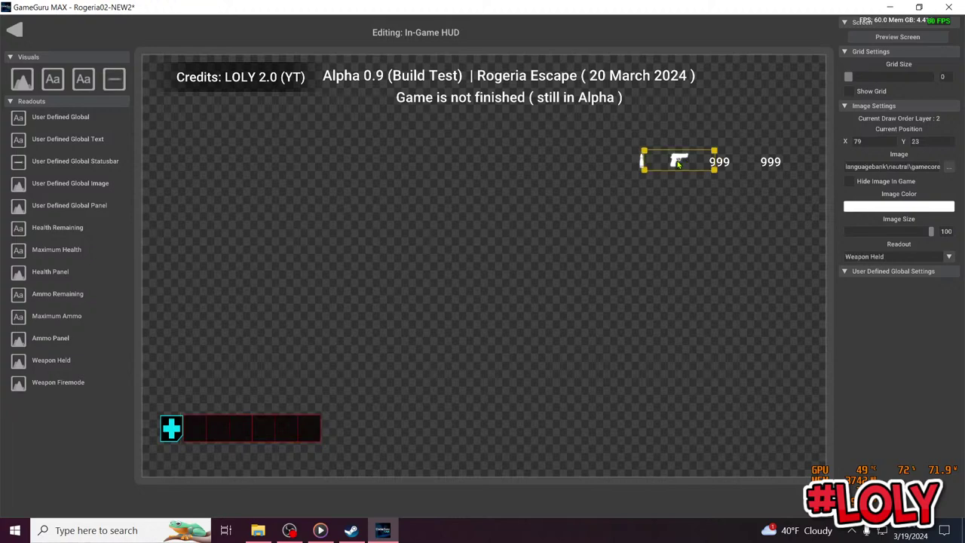
{"action": "left_click_drag", "start_coordinate": [678, 166], "coordinate": [682, 442]}
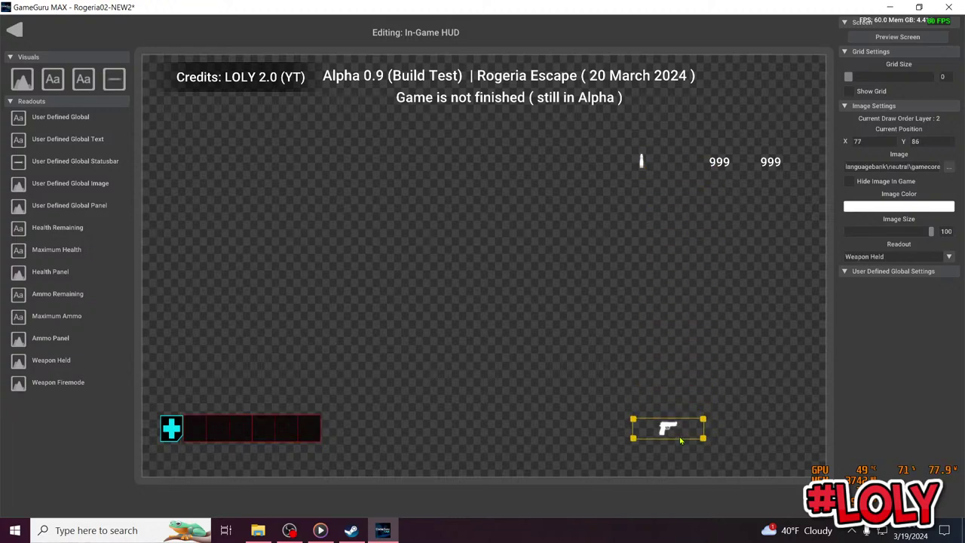
{"action": "left_click", "coordinate": [719, 162]}
{"action": "left_click_drag", "start_coordinate": [719, 162], "coordinate": [718, 450]}
{"action": "left_click", "coordinate": [771, 162]}
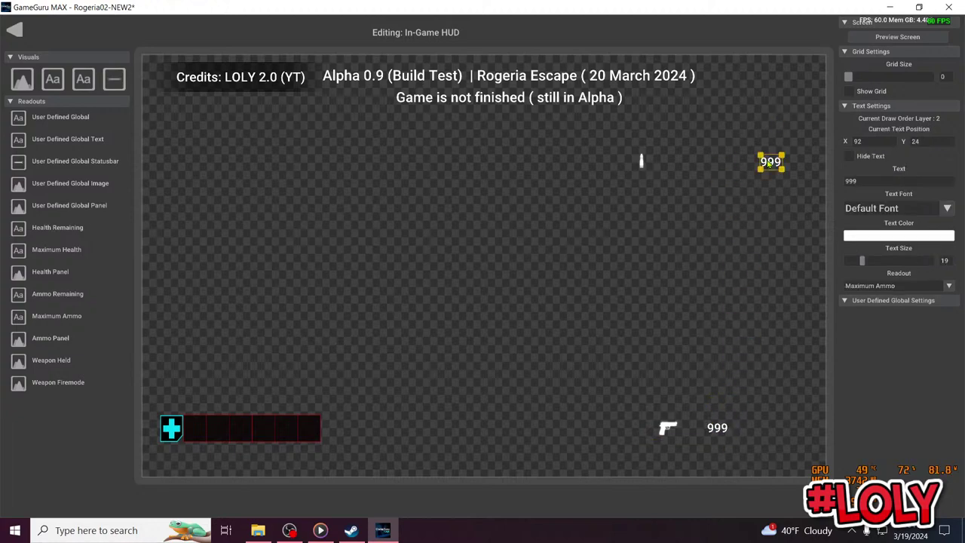
{"action": "left_click_drag", "start_coordinate": [770, 162], "coordinate": [757, 454]}
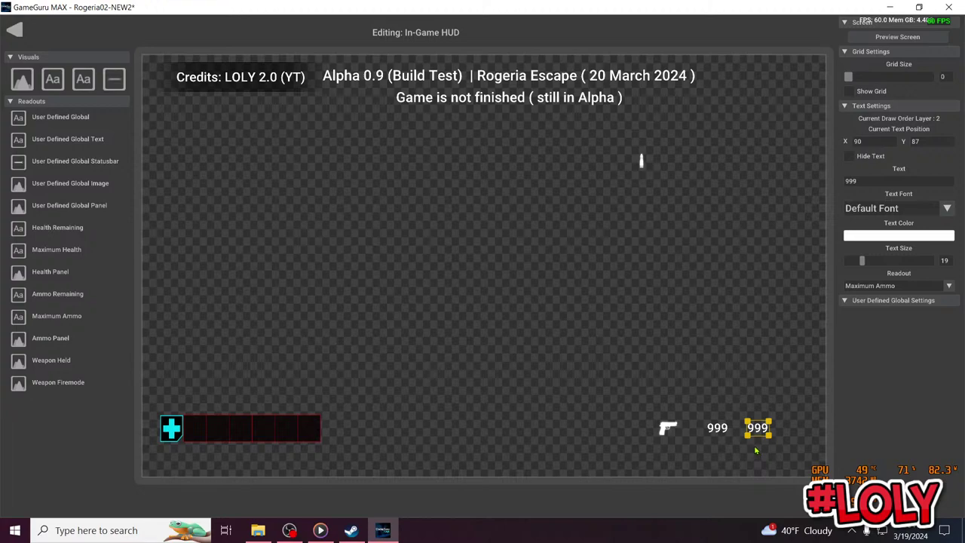
{"action": "left_click", "coordinate": [645, 166]}
{"action": "left_click_drag", "start_coordinate": [644, 166], "coordinate": [641, 453]}
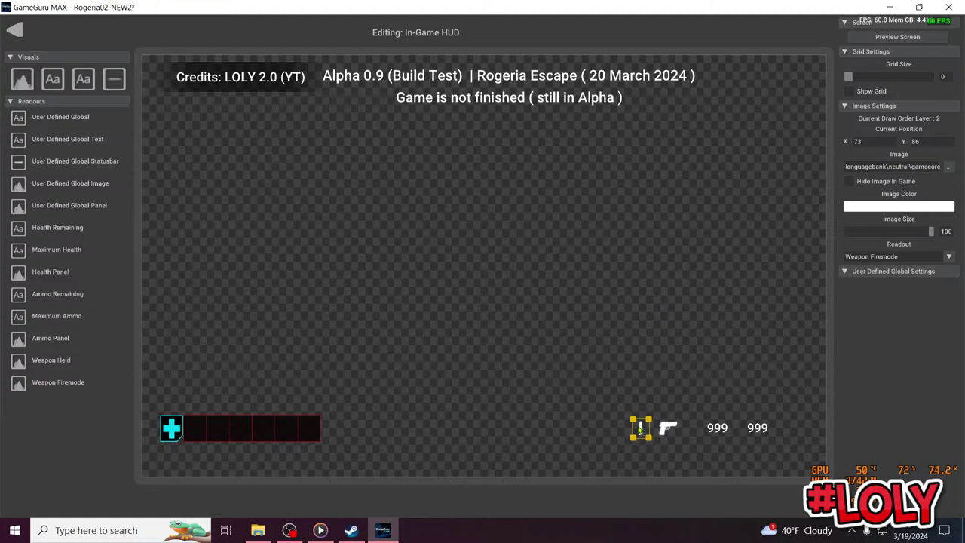
Add a Health Remaining readout and place it in the red panel's first cell at about X 8, Y 86
{"action": "left_click", "coordinate": [254, 426]}
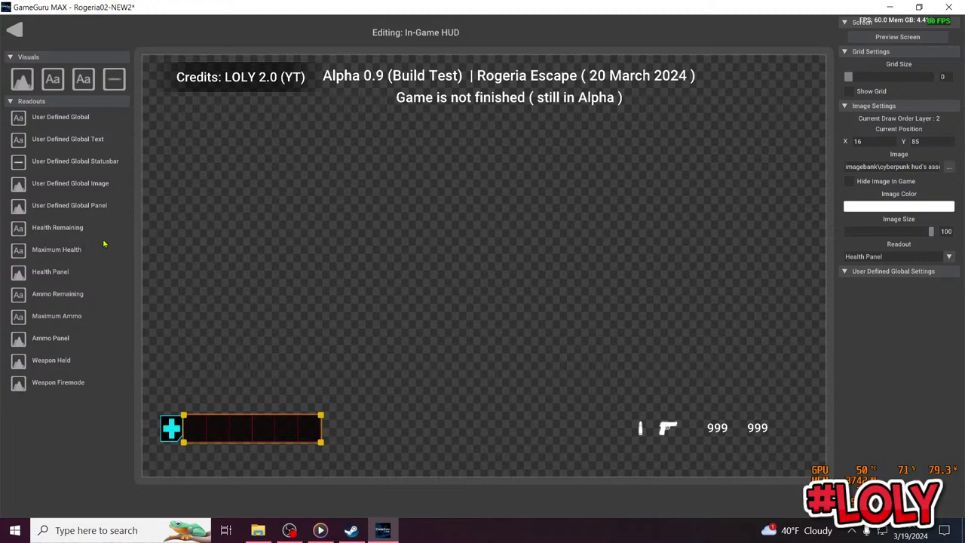
{"action": "left_click", "coordinate": [21, 229]}
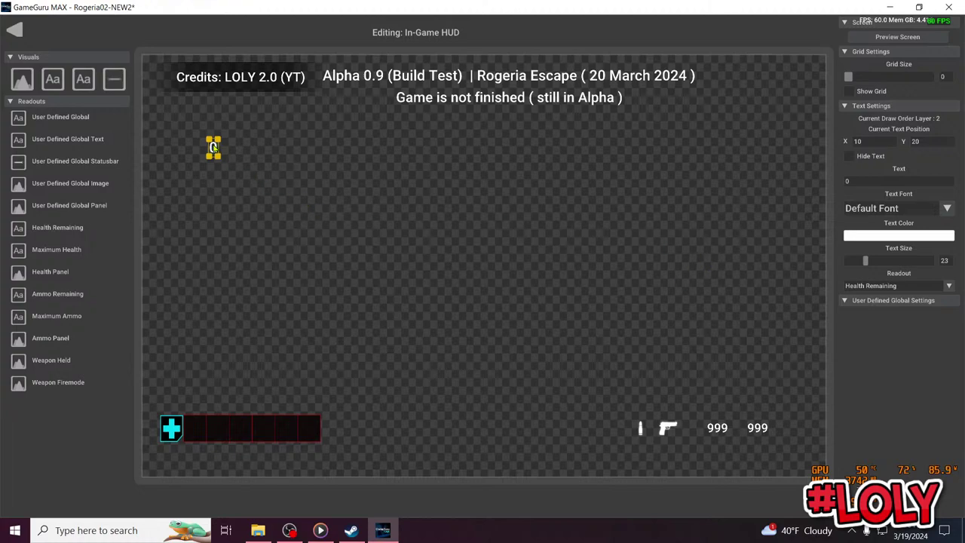
{"action": "mouse_move", "coordinate": [214, 147]}
{"action": "left_mouse_down"}
{"action": "mouse_move", "coordinate": [276, 262]}
{"action": "mouse_move", "coordinate": [196, 427]}
{"action": "mouse_move", "coordinate": [195, 450]}
{"action": "left_mouse_up"}
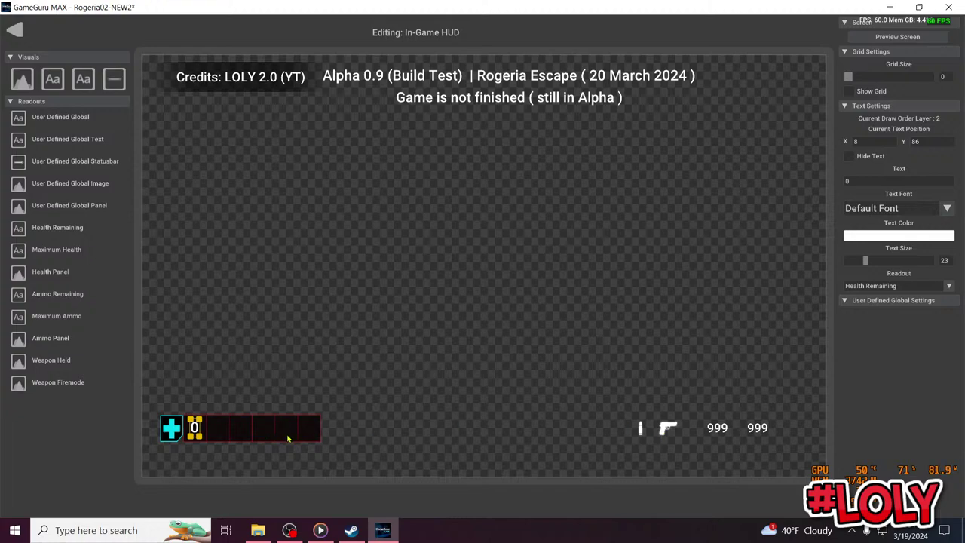
Move the weapon, firemode and ammo elements above the red health panel, with Ammo Remaining at about X 19 and Maximum Ammo at X 23, Y 80
{"action": "left_click", "coordinate": [676, 433]}
{"action": "mouse_move", "coordinate": [317, 409]}
{"action": "left_mouse_down"}
{"action": "mouse_move", "coordinate": [226, 404]}
{"action": "mouse_move", "coordinate": [240, 399]}
{"action": "left_mouse_up"}
{"action": "left_click", "coordinate": [717, 428]}
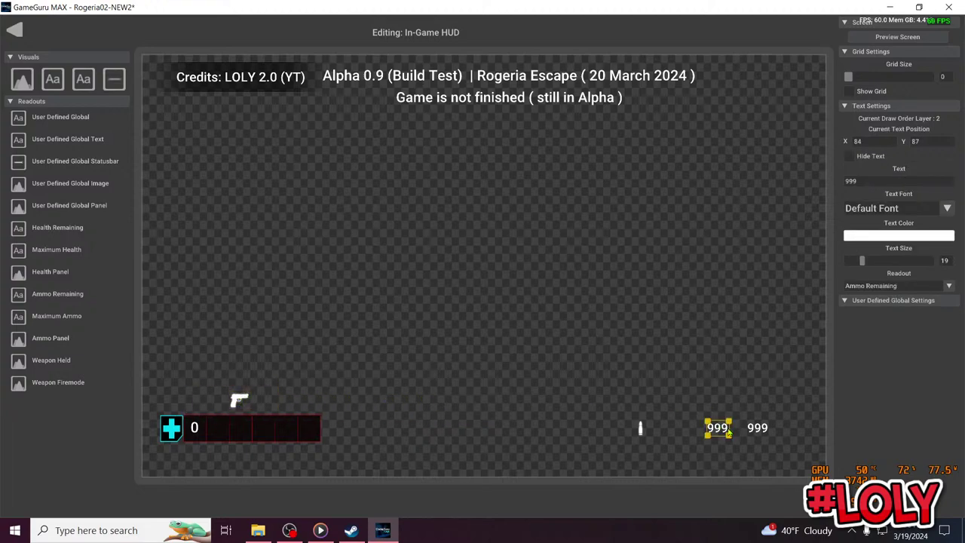
{"action": "left_click_drag", "start_coordinate": [717, 427], "coordinate": [270, 401]}
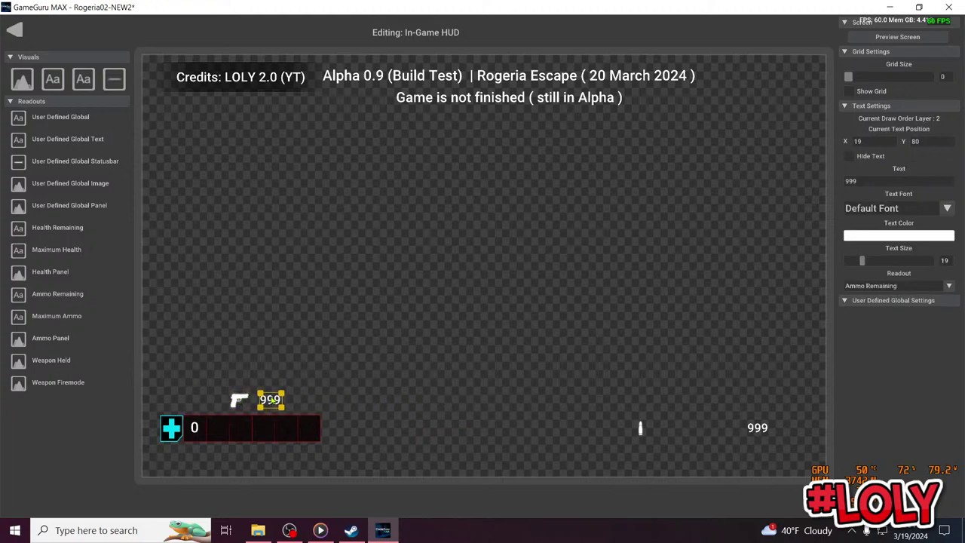
{"action": "left_click", "coordinate": [752, 427]}
{"action": "left_click_drag", "start_coordinate": [752, 427], "coordinate": [303, 400]}
{"action": "left_click", "coordinate": [640, 427]}
{"action": "left_click_drag", "start_coordinate": [640, 427], "coordinate": [242, 398]}
Adjust the spacing of the weapon image and the ammo readouts above the health panel, leaving a wider gap before Maximum Ammo
{"action": "left_click", "coordinate": [239, 401]}
{"action": "left_click", "coordinate": [303, 400]}
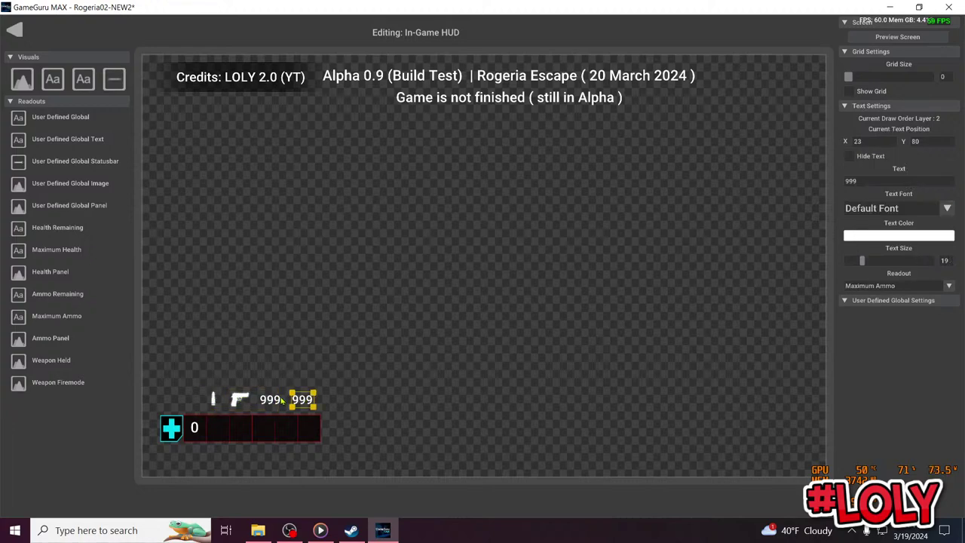
{"action": "left_click", "coordinate": [274, 402]}
{"action": "left_click_drag", "start_coordinate": [269, 402], "coordinate": [274, 404]}
{"action": "left_click", "coordinate": [294, 402]}
{"action": "left_click", "coordinate": [267, 405]}
{"action": "left_click_drag", "start_coordinate": [301, 403], "coordinate": [257, 402]}
{"action": "left_click", "coordinate": [259, 428]}
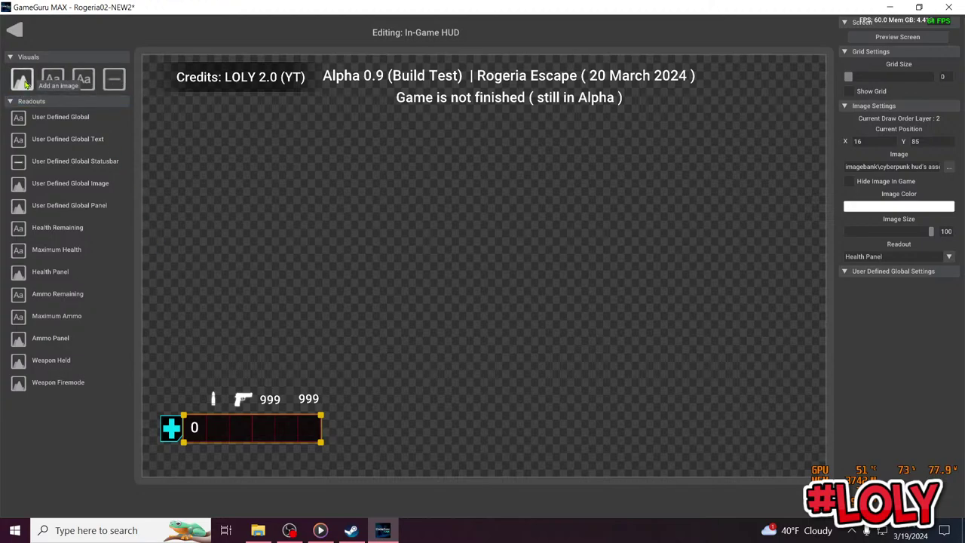
{"action": "left_click", "coordinate": [23, 79]}
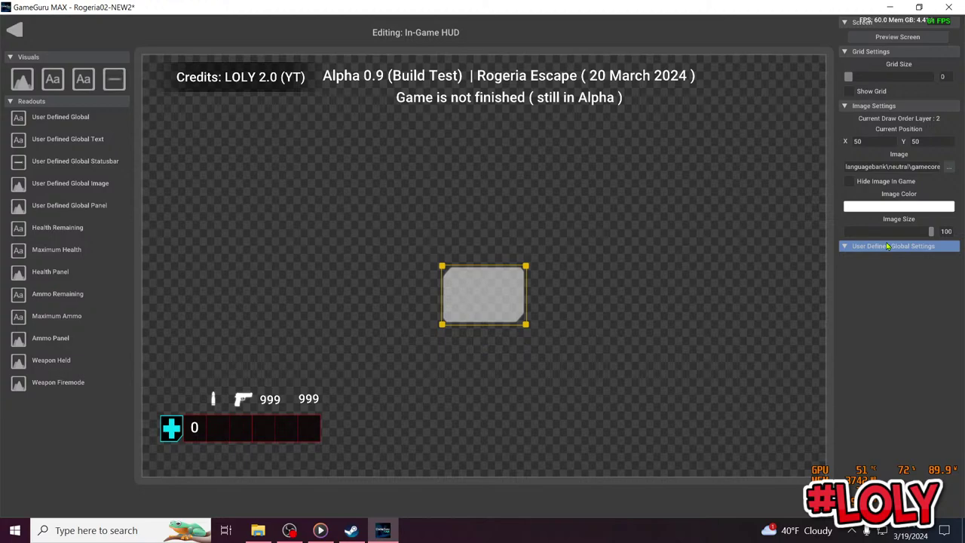
{"action": "left_click_drag", "start_coordinate": [491, 301], "coordinate": [637, 369]}
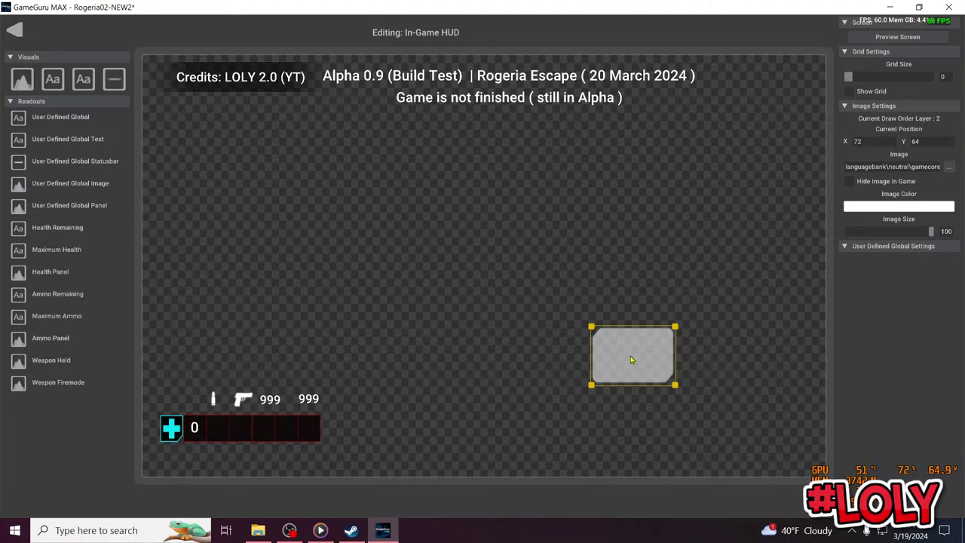
{"action": "key", "text": "Delete"}
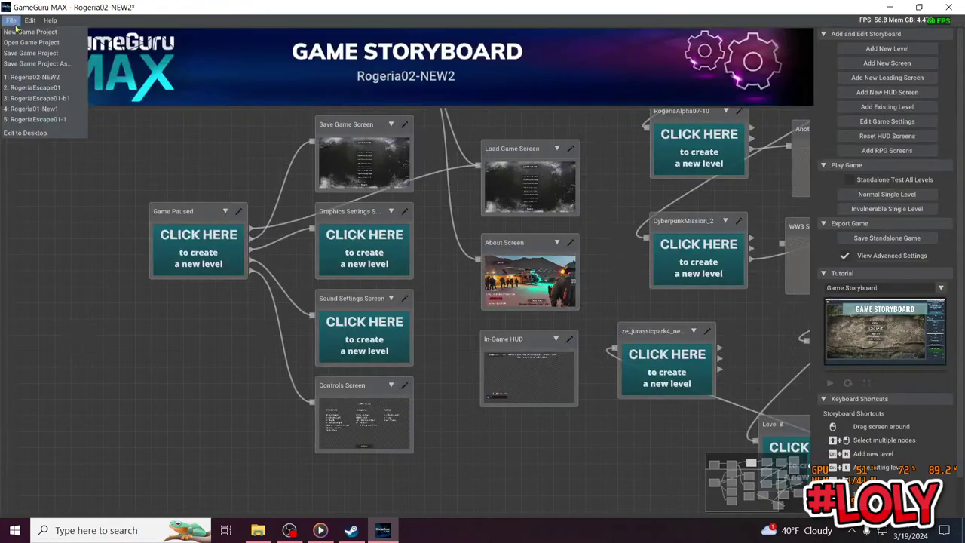
Open the ze_jurassicpark4_new5 level from the game storyboard for editing
{"action": "left_click", "coordinate": [15, 30]}
{"action": "left_click_drag", "start_coordinate": [668, 434], "coordinate": [541, 510]}
{"action": "left_click_drag", "start_coordinate": [475, 290], "coordinate": [540, 309]}
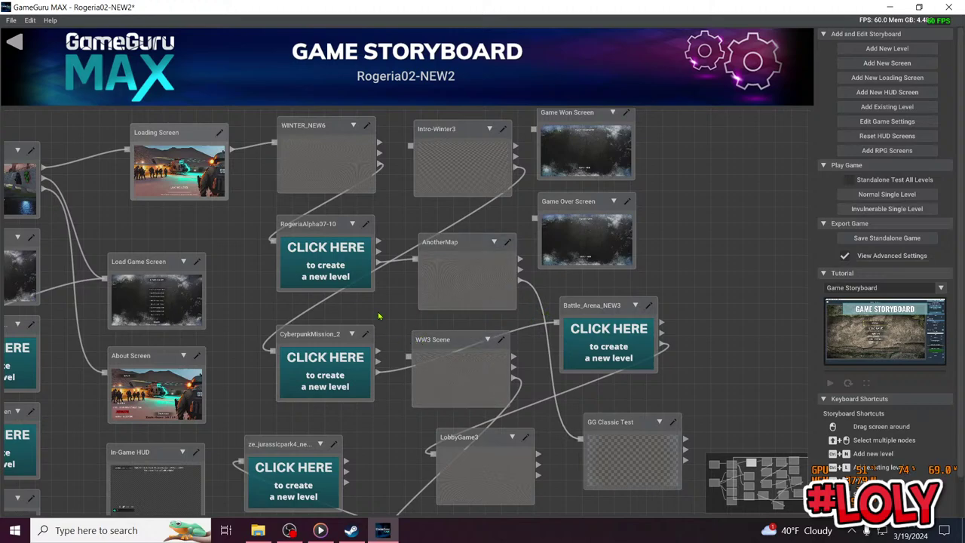
{"action": "left_click_drag", "start_coordinate": [379, 315], "coordinate": [428, 271]}
{"action": "left_click", "coordinate": [344, 417]}
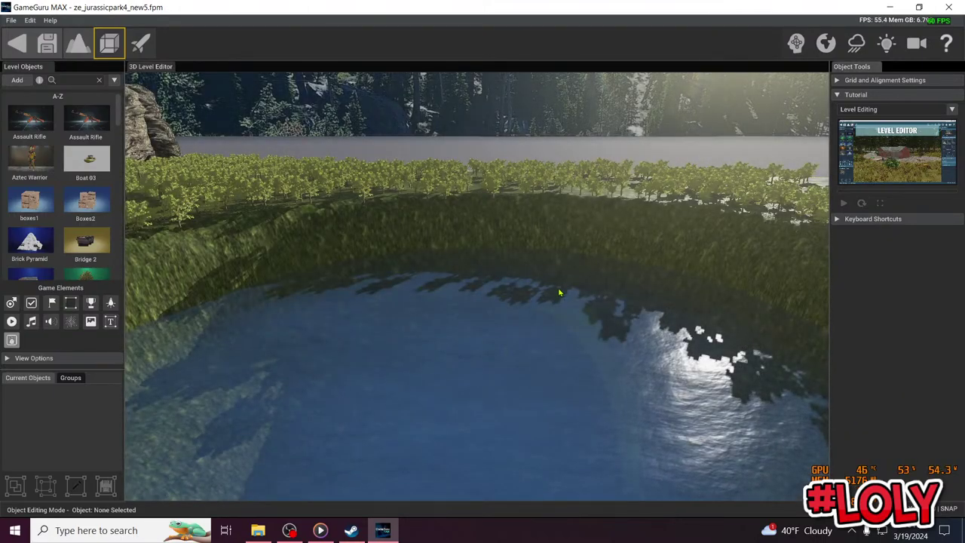
Duplicate the end longrock2a of the wall beside the pond and bring the copy to about PX 20025, PZ -18250
{"action": "right_click_drag", "start_coordinate": [299, 294], "coordinate": [316, 254]}
{"action": "key", "text": "w"}
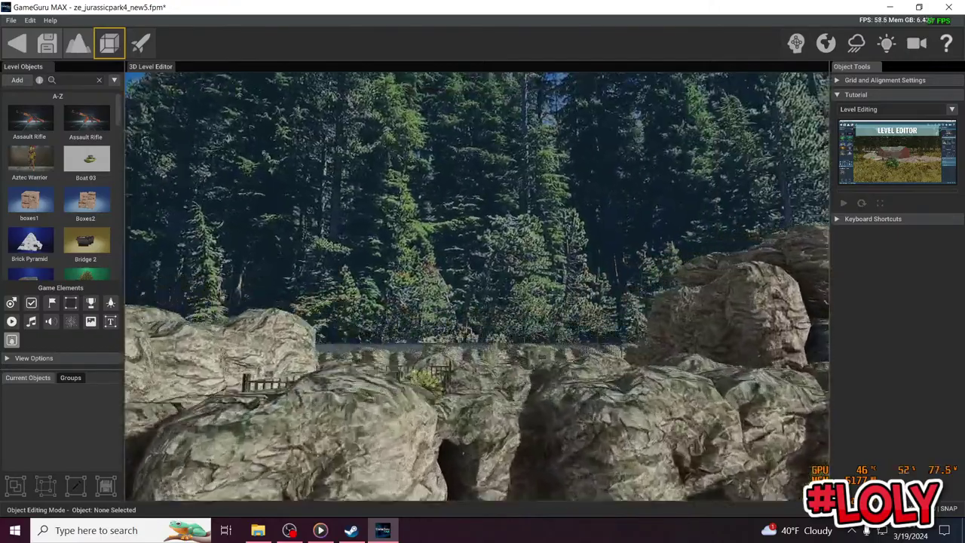
{"action": "mouse_move", "coordinate": [483, 290]}
{"action": "right_mouse_down"}
{"action": "mouse_move", "coordinate": [324, 302]}
{"action": "mouse_move", "coordinate": [320, 286]}
{"action": "mouse_move", "coordinate": [445, 305]}
{"action": "mouse_move", "coordinate": [482, 290]}
{"action": "right_mouse_up"}
{"action": "key", "text": "w"}
{"action": "left_click", "coordinate": [714, 310]}
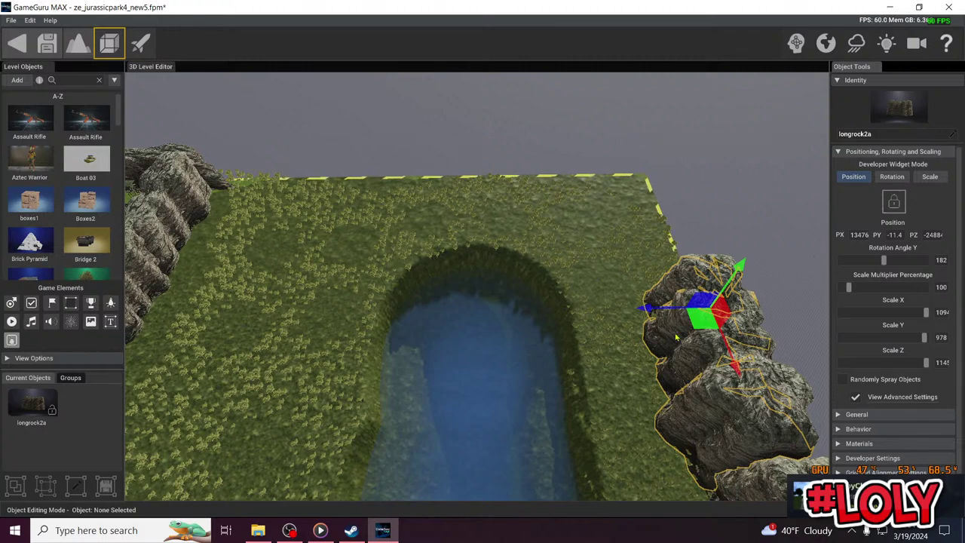
{"action": "left_click_drag", "start_coordinate": [676, 337], "coordinate": [686, 233], "text": "shift"}
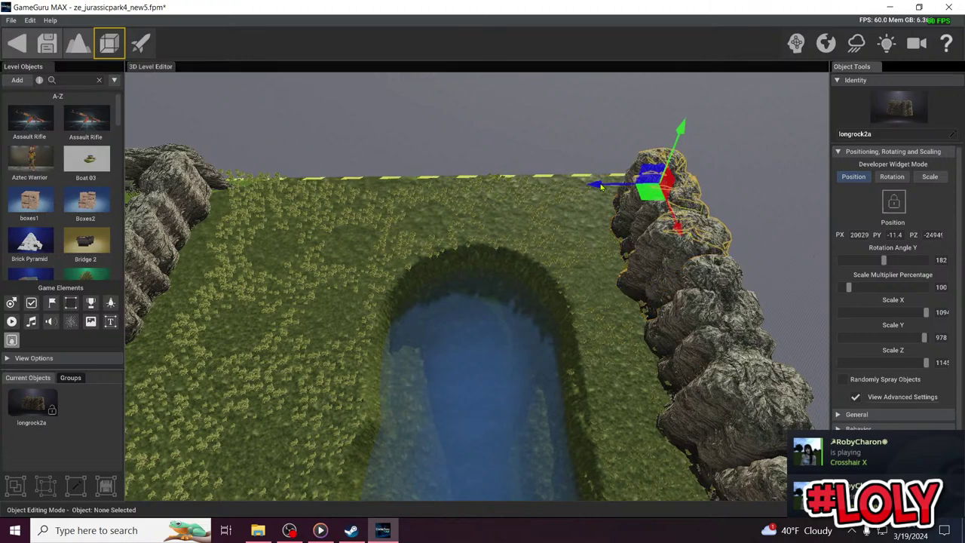
{"action": "left_click_drag", "start_coordinate": [602, 187], "coordinate": [445, 190]}
Rotate the copied rock to 89 degrees about Y and move it to the open terrain edge at about PX 24065, PZ -21070
{"action": "left_click", "coordinate": [897, 178]}
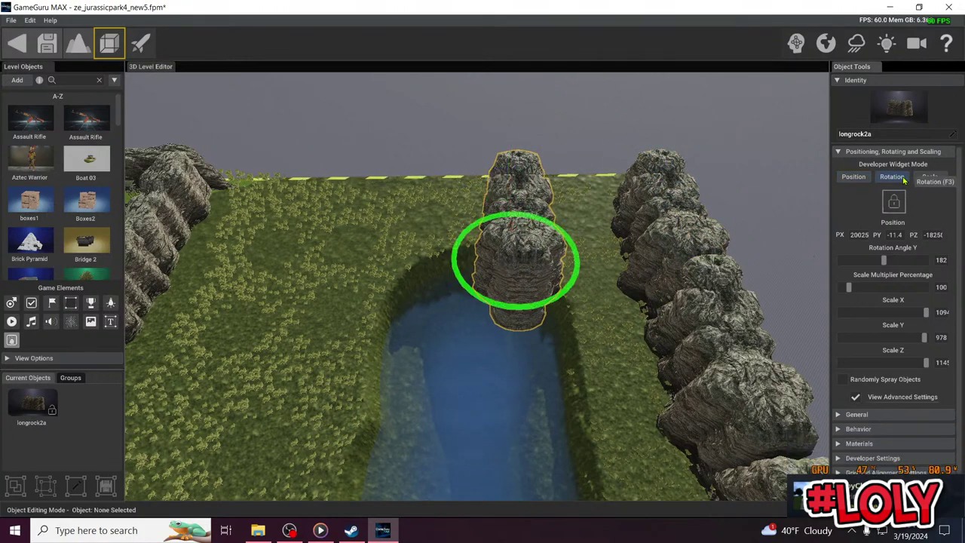
{"action": "left_click_drag", "start_coordinate": [485, 302], "coordinate": [565, 281]}
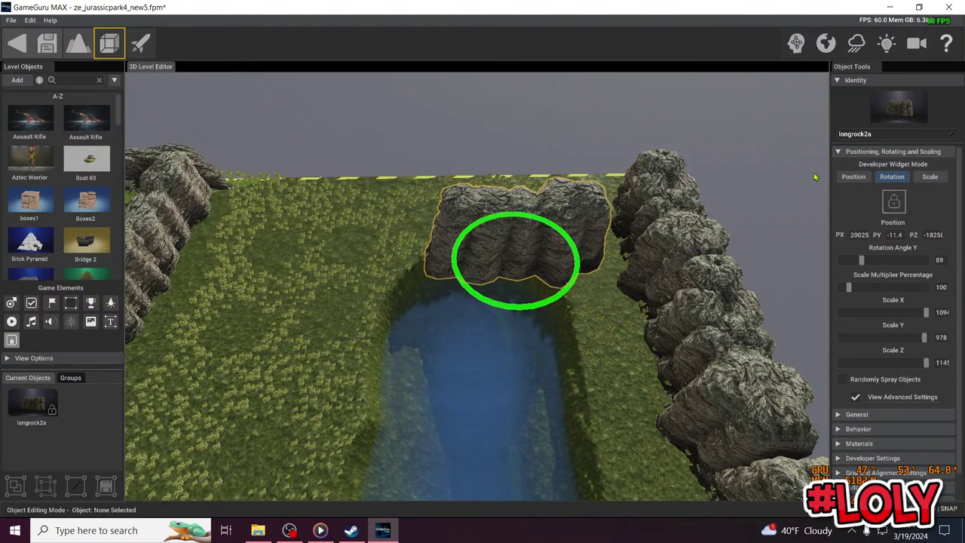
{"action": "key", "text": "F2"}
{"action": "left_click_drag", "start_coordinate": [512, 229], "coordinate": [469, 160]}
{"action": "left_click", "coordinate": [464, 160]}
Duplicate the rotated rock and slide the copy along the terrain edge to about PX 24035, PZ -13970
{"action": "mouse_move", "coordinate": [539, 206]}
{"action": "right_mouse_down"}
{"action": "mouse_move", "coordinate": [540, 253]}
{"action": "mouse_move", "coordinate": [538, 211]}
{"action": "right_mouse_up"}
{"action": "key", "text": "w"}
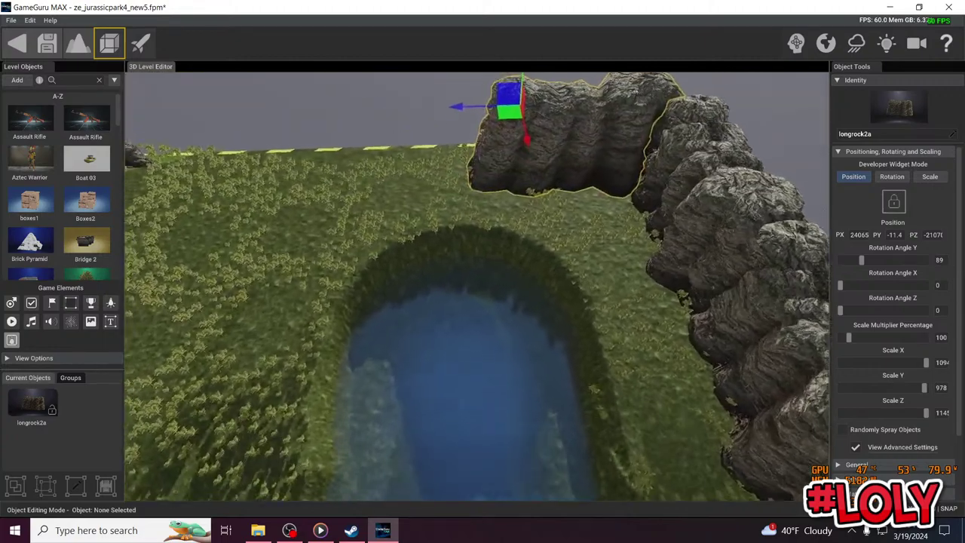
{"action": "key", "text": "w"}
{"action": "right_click_drag", "start_coordinate": [538, 261], "coordinate": [538, 226]}
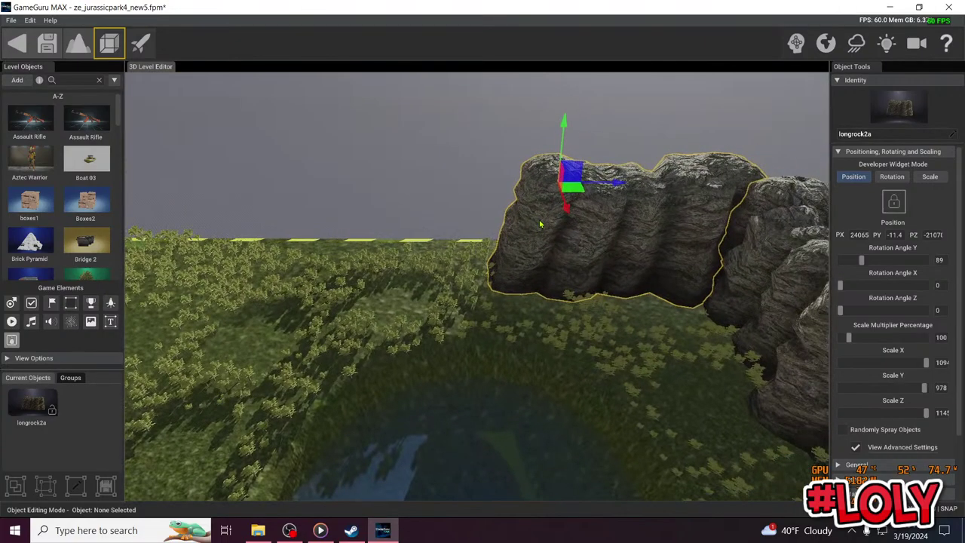
{"action": "key", "text": "ctrl+d"}
{"action": "left_click_drag", "start_coordinate": [584, 186], "coordinate": [428, 198]}
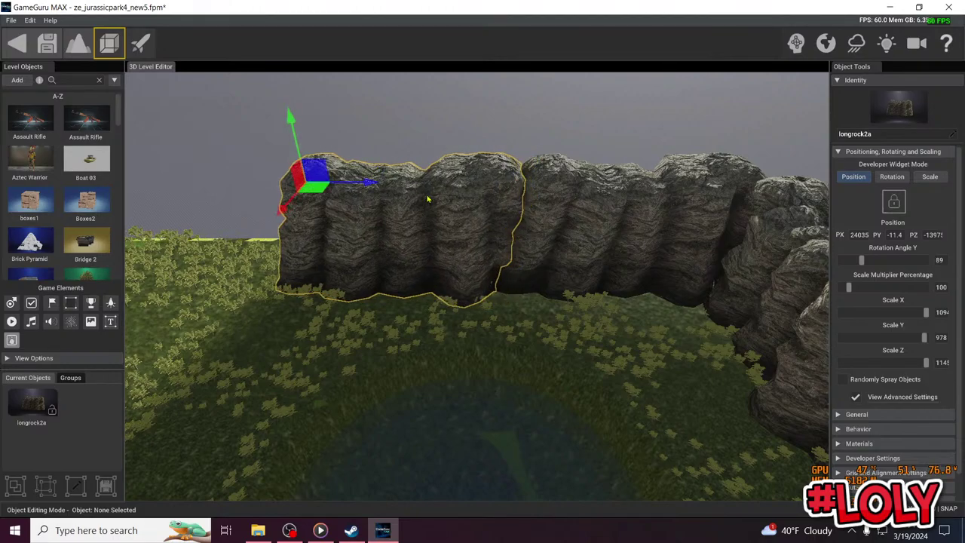
Duplicate the edge rock again and slide the copy into the remaining gap at about PX 24105, PZ -5405
{"action": "right_click_drag", "start_coordinate": [427, 198], "coordinate": [313, 198]}
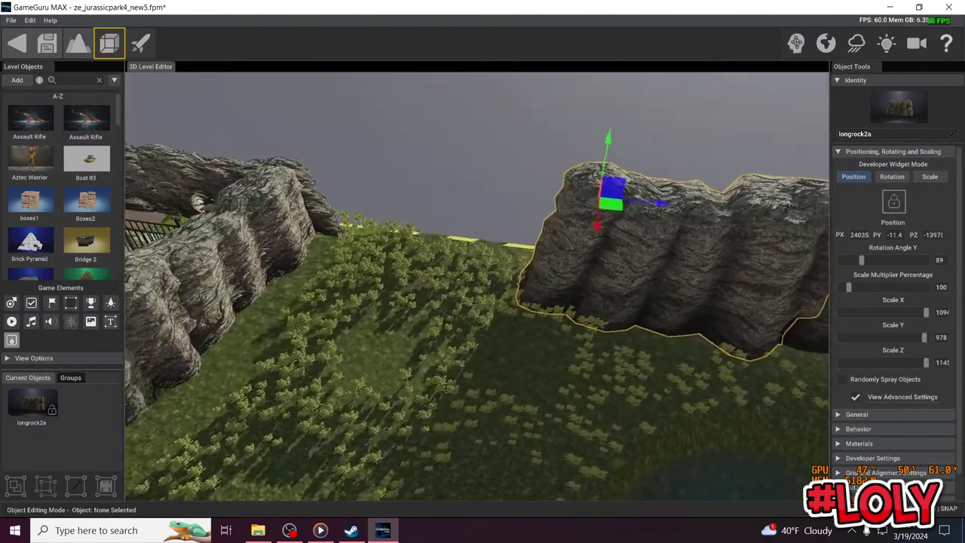
{"action": "right_click_drag", "start_coordinate": [399, 205], "coordinate": [498, 241]}
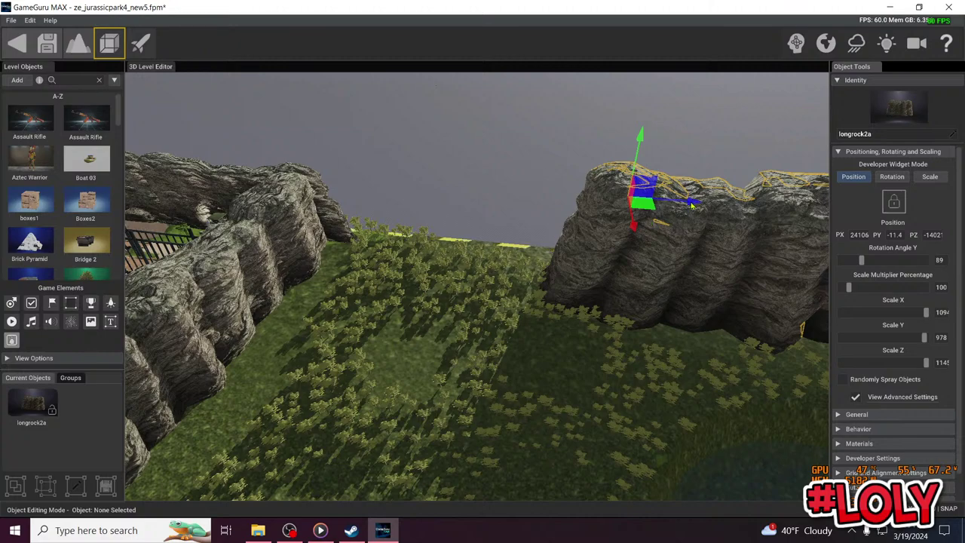
{"action": "left_click_drag", "start_coordinate": [695, 205], "coordinate": [381, 160]}
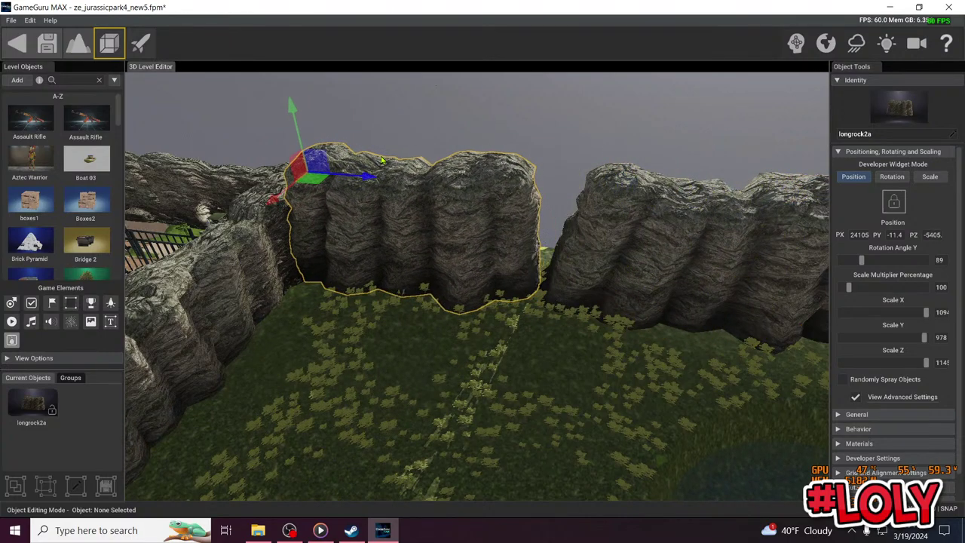
Stretch the newest edge rock lengthwise to a Scale X of about 1393
{"action": "left_click", "coordinate": [929, 176]}
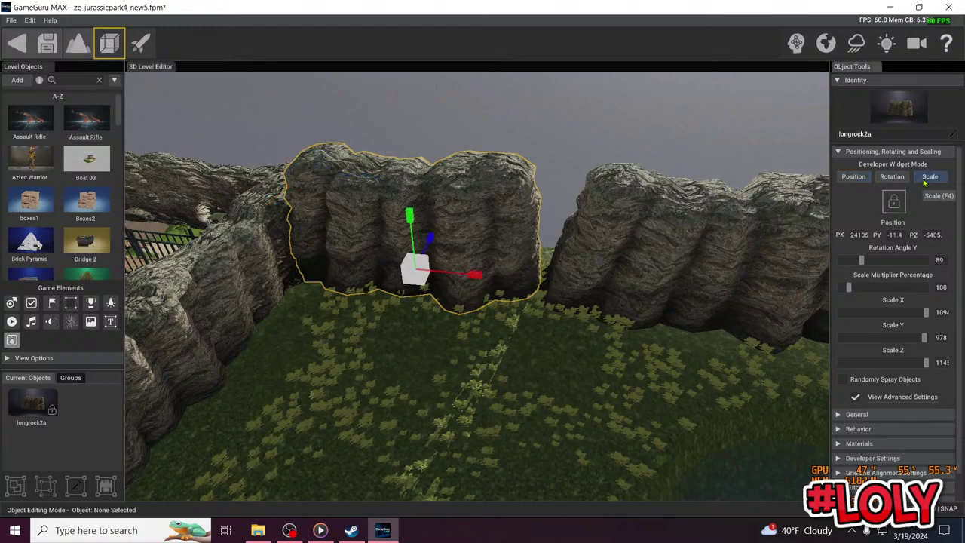
{"action": "left_click_drag", "start_coordinate": [473, 276], "coordinate": [487, 277]}
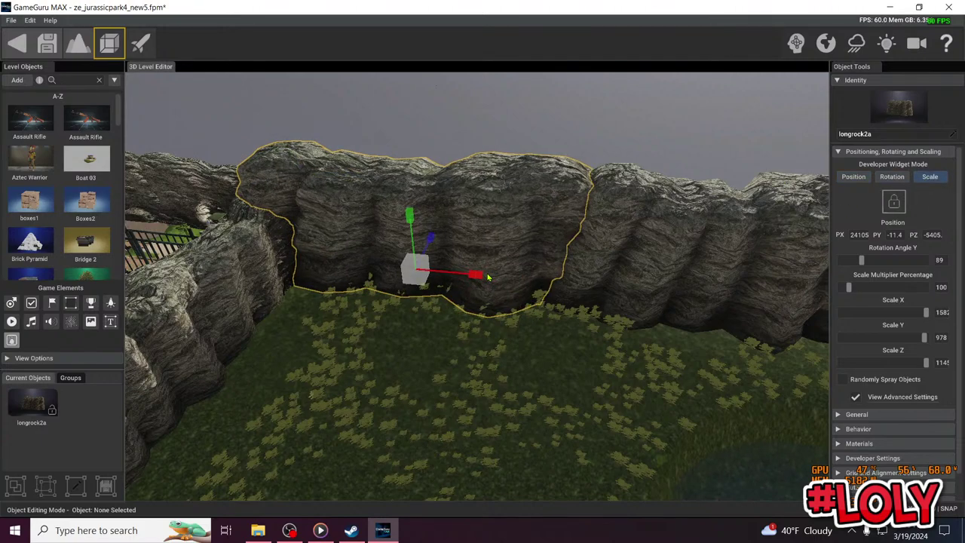
{"action": "left_click", "coordinate": [855, 182]}
{"action": "right_click_drag", "start_coordinate": [430, 278], "coordinate": [359, 272]}
{"action": "key", "text": "s"}
{"action": "key", "text": "d"}
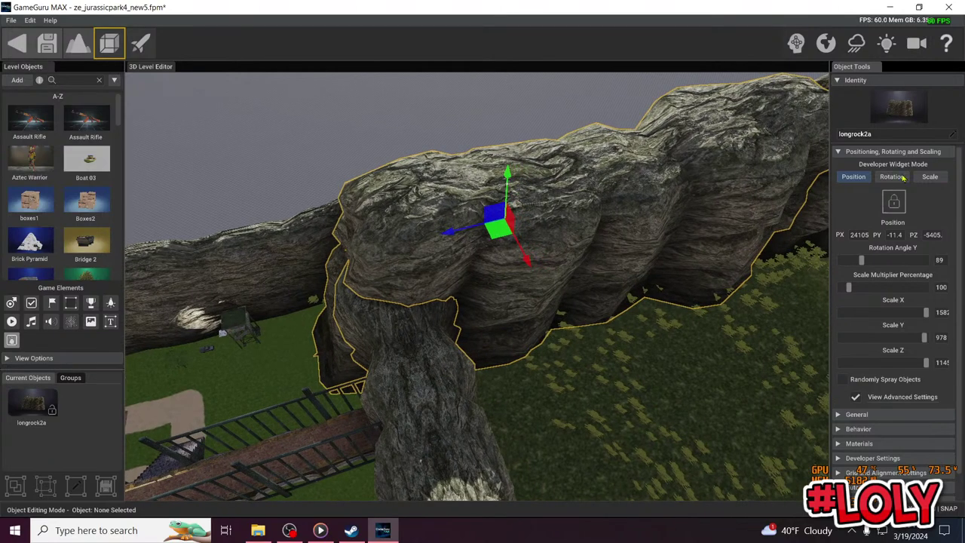
{"action": "left_click", "coordinate": [927, 179]}
{"action": "left_click_drag", "start_coordinate": [625, 258], "coordinate": [620, 259]}
{"action": "key", "text": "d"}
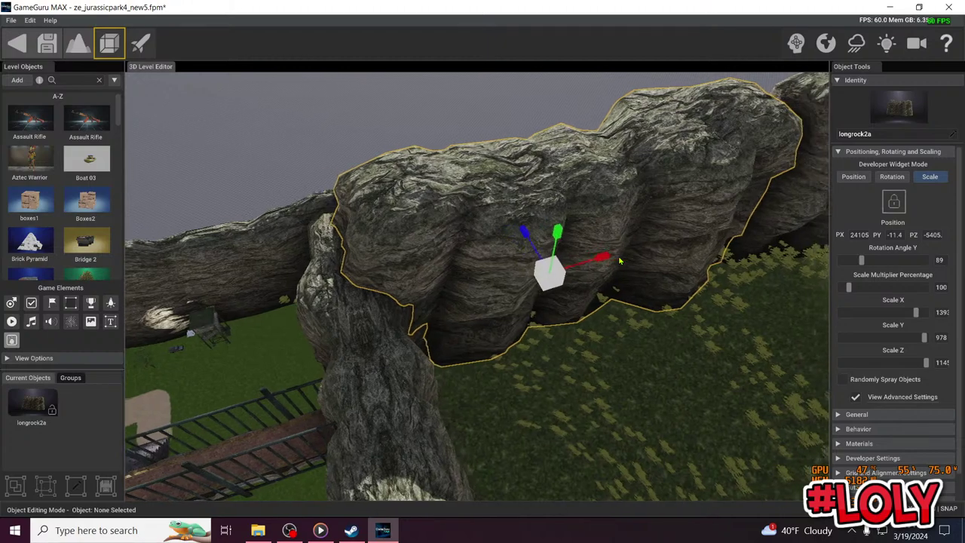
Slide the stretched rock against its neighbouring edge rock, to about PZ -5940
{"action": "right_click_drag", "start_coordinate": [620, 260], "coordinate": [614, 257]}
{"action": "left_click", "coordinate": [853, 177]}
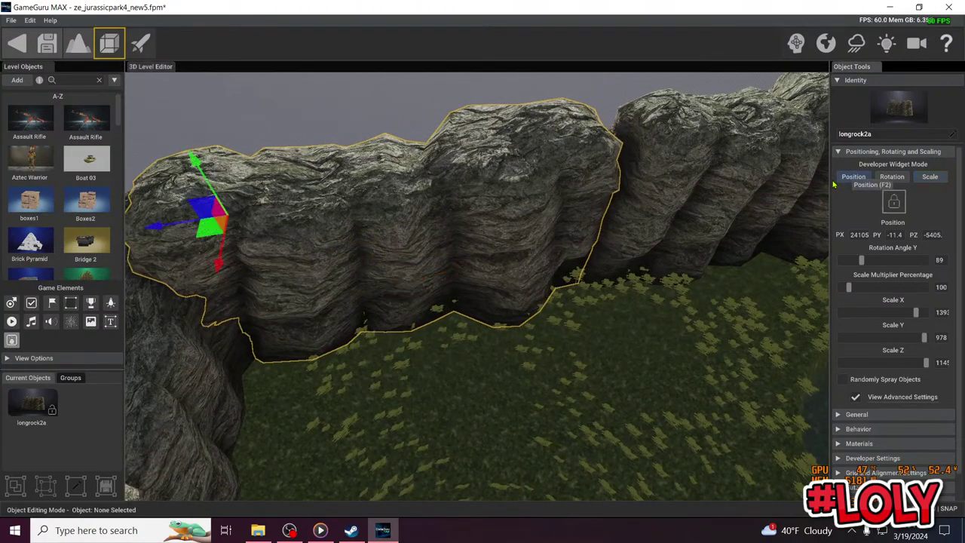
{"action": "left_click_drag", "start_coordinate": [159, 227], "coordinate": [197, 223]}
{"action": "key", "text": "d"}
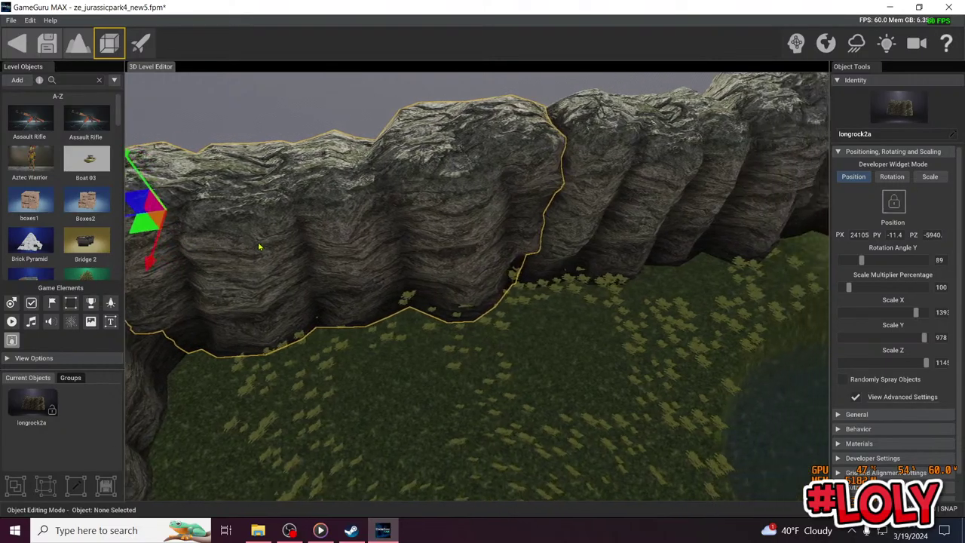
Survey the level from above to examine the rock walls around its edges, the dock pool and the paths
{"action": "right_click_drag", "start_coordinate": [258, 245], "coordinate": [358, 249]}
{"action": "key", "text": "w"}
{"action": "right_click_drag", "start_coordinate": [363, 75], "coordinate": [712, 195]}
{"action": "key", "text": "w"}
{"action": "key", "text": "w"}
{"action": "key", "text": "w"}
{"action": "right_click_drag", "start_coordinate": [531, 296], "coordinate": [531, 354]}
{"action": "key", "text": "s"}
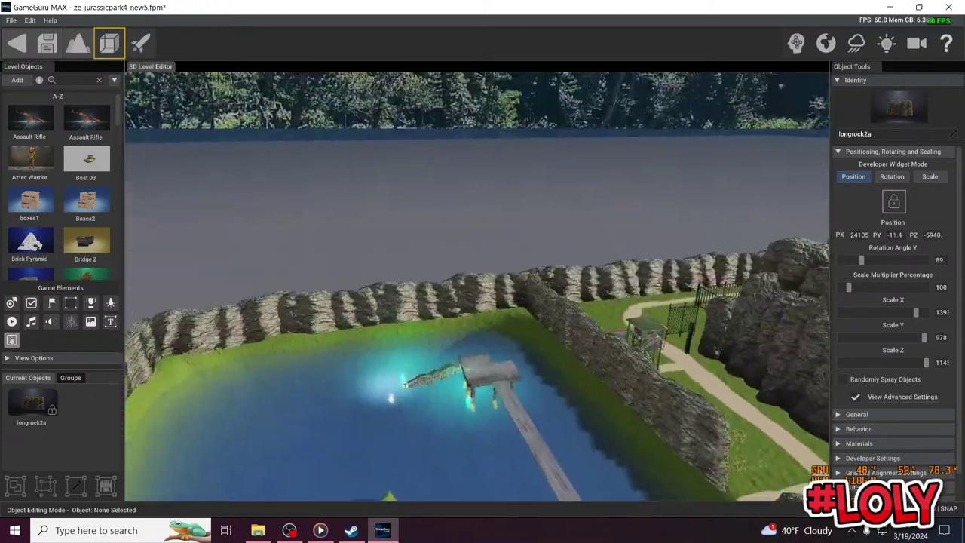
Duplicate the CS_Wall_01_Overhang_Corner platform in the dock pool and slide the copy across the level into the river, to about PZ -16010
{"action": "key", "text": "a"}
{"action": "key", "text": "w"}
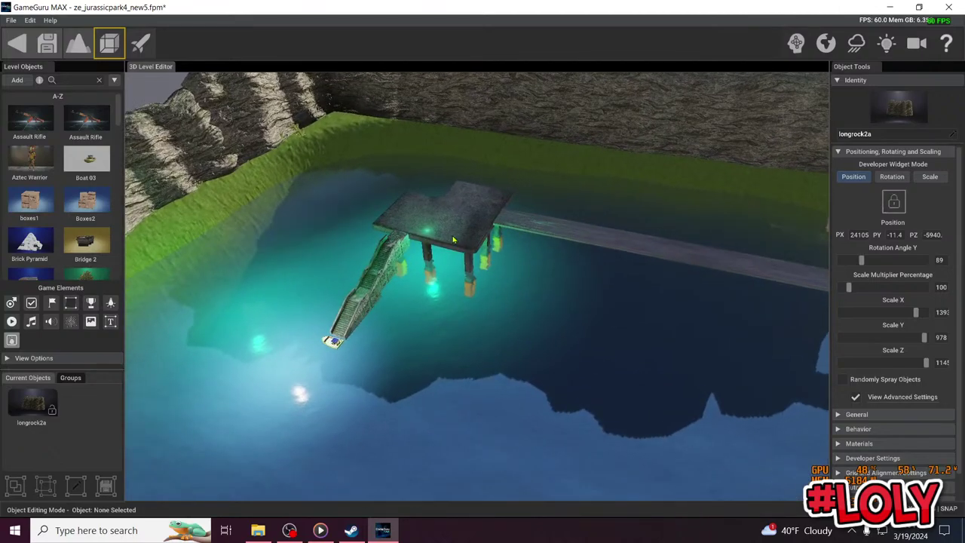
{"action": "left_click", "coordinate": [452, 230]}
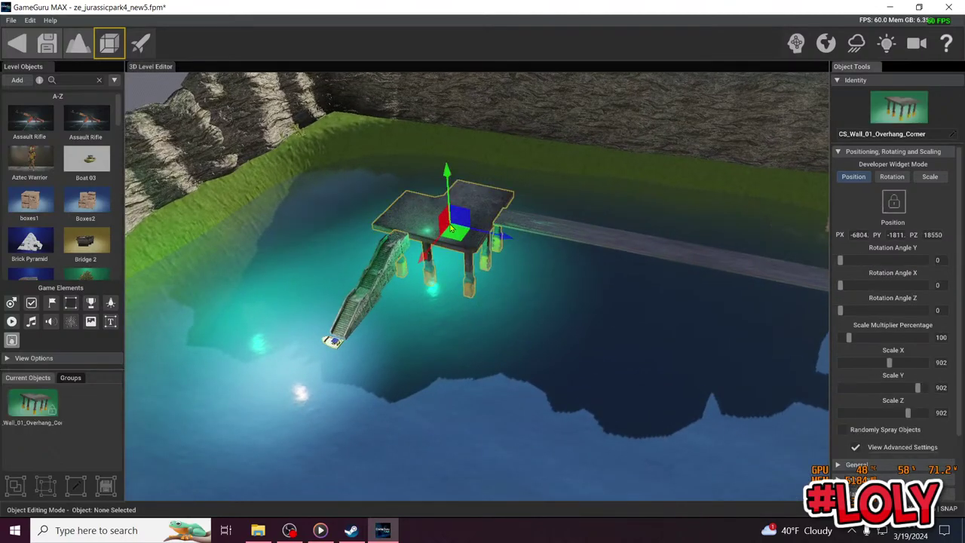
{"action": "left_click_drag", "start_coordinate": [452, 226], "coordinate": [456, 228]}
{"action": "right_click_drag", "start_coordinate": [456, 228], "coordinate": [502, 236]}
{"action": "key", "text": "s"}
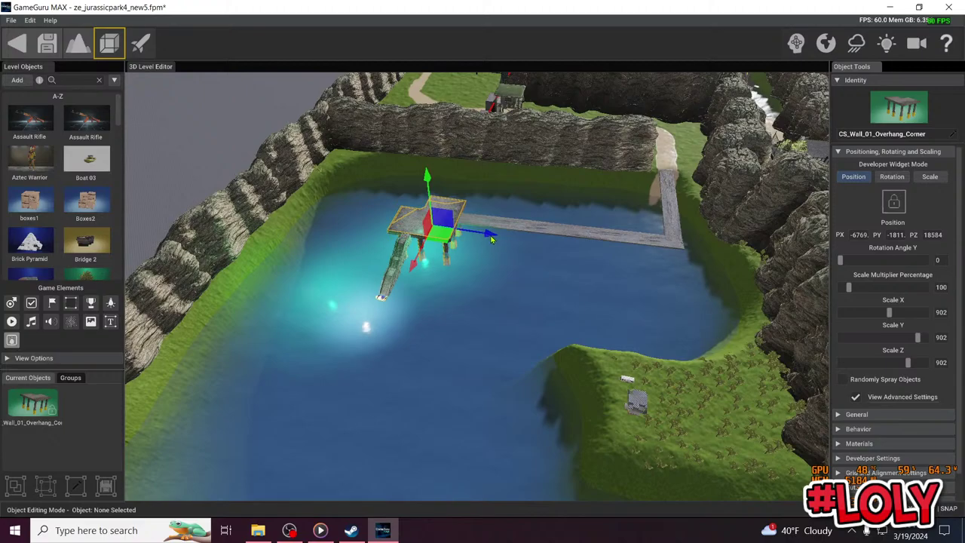
{"action": "left_click_drag", "start_coordinate": [516, 239], "coordinate": [827, 290]}
{"action": "key", "text": "d"}
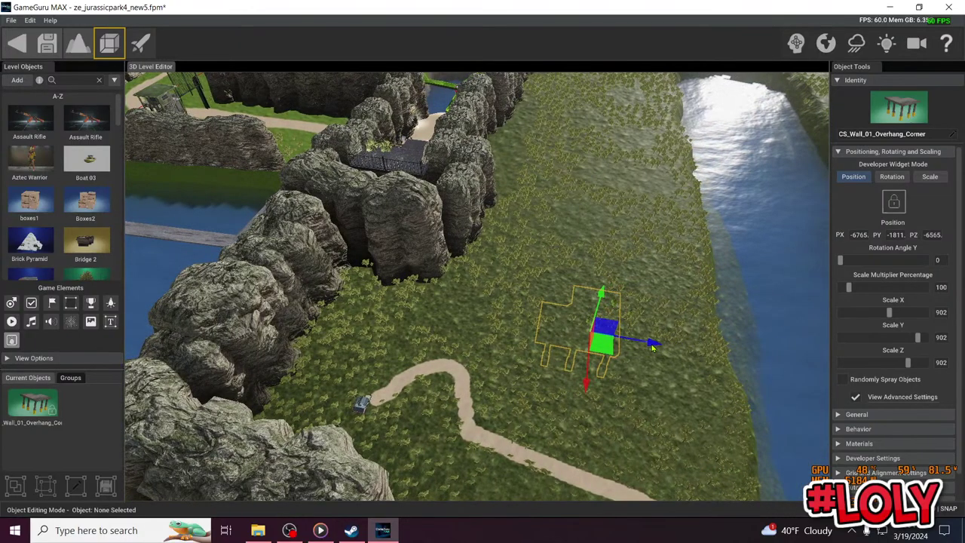
{"action": "key", "text": "d"}
{"action": "left_click_drag", "start_coordinate": [671, 349], "coordinate": [769, 360]}
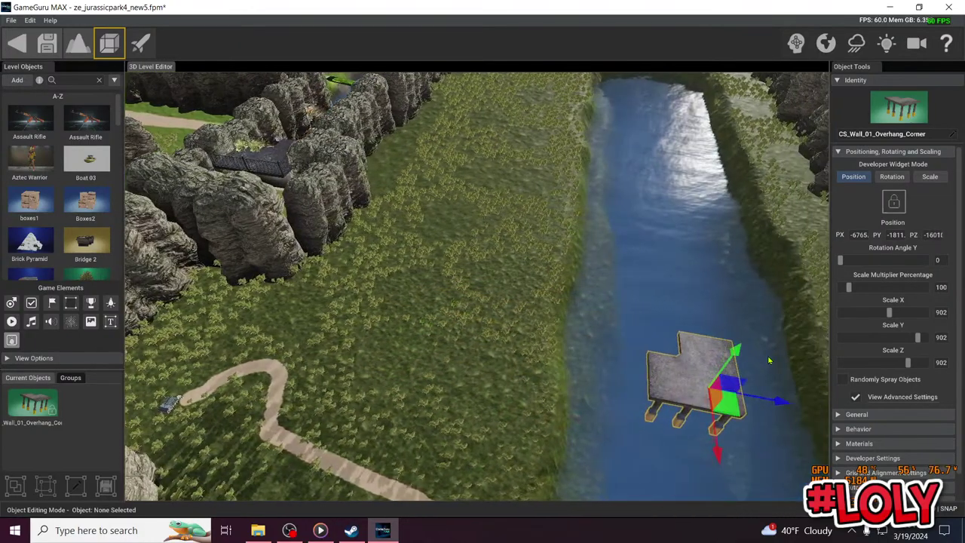
{"action": "right_click_drag", "start_coordinate": [769, 359], "coordinate": [807, 392]}
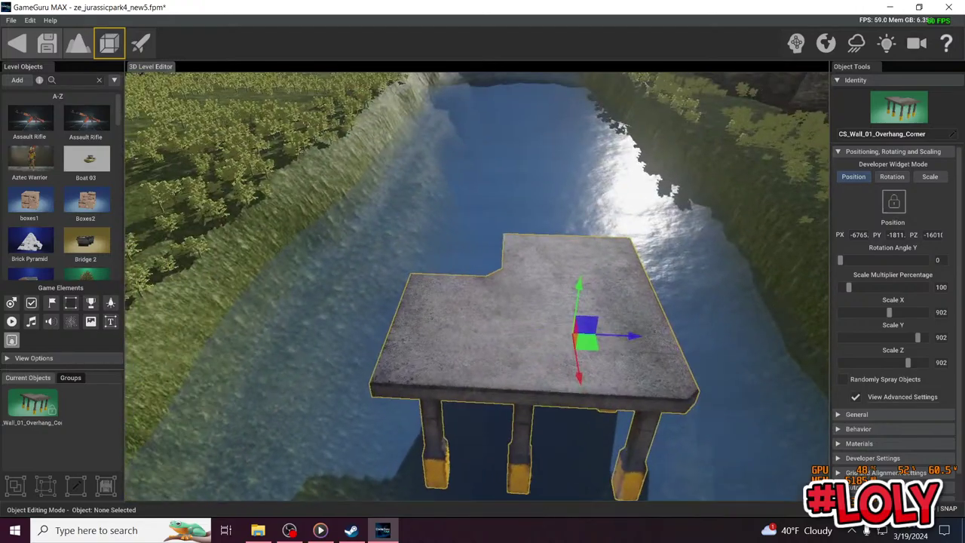
Slide the overhang platform copy along the river towards its closed end, to about PX 11680
{"action": "left_click_drag", "start_coordinate": [553, 370], "coordinate": [517, 143]}
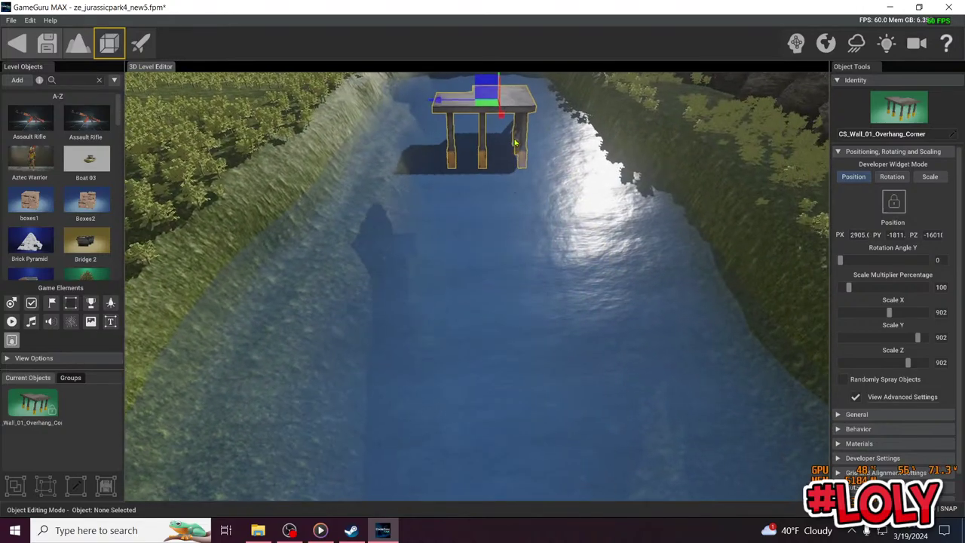
{"action": "key", "text": "w"}
{"action": "right_click_drag", "start_coordinate": [517, 142], "coordinate": [518, 113]}
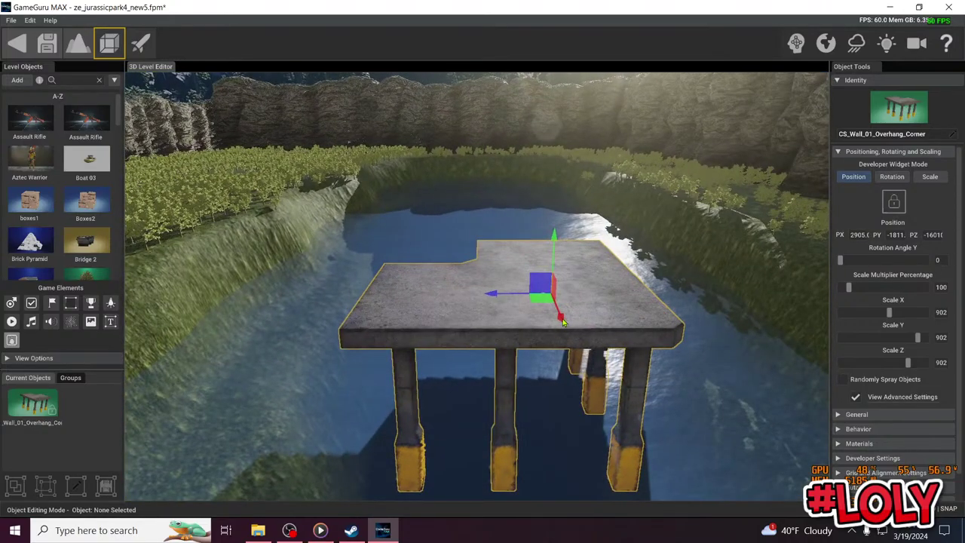
{"action": "left_click_drag", "start_coordinate": [564, 321], "coordinate": [512, 162]}
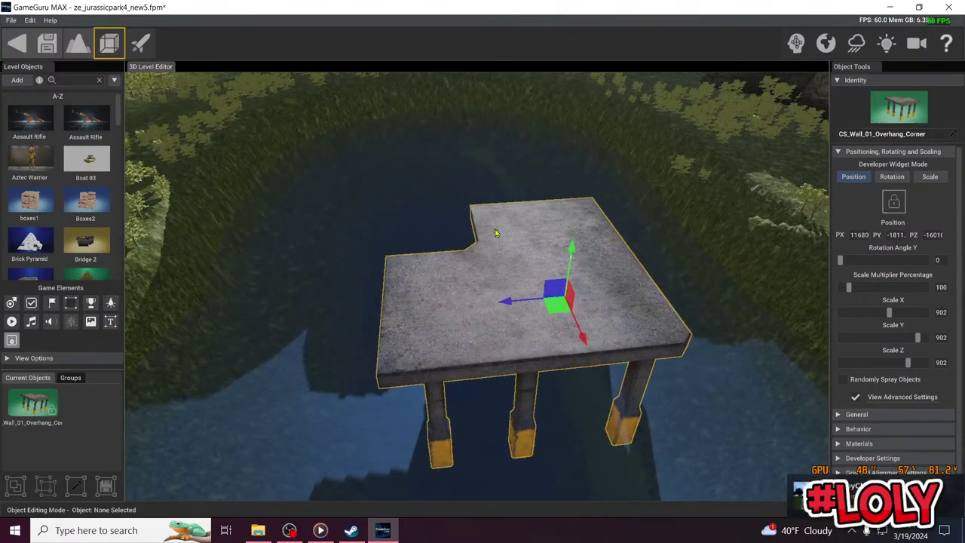
Rotate the overhang platform copy to a Rotation Angle Y of 271
{"action": "left_click", "coordinate": [889, 179]}
{"action": "left_click_drag", "start_coordinate": [450, 404], "coordinate": [581, 381]}
{"action": "scroll", "coordinate": [553, 340], "scroll_direction": "up", "scroll_amount": 5}
{"action": "mouse_move", "coordinate": [553, 340]}
{"action": "right_mouse_down"}
{"action": "mouse_move", "coordinate": [539, 354]}
{"action": "mouse_move", "coordinate": [553, 340]}
{"action": "right_mouse_up"}
{"action": "scroll", "coordinate": [554, 338], "scroll_direction": "down", "scroll_amount": 5}
Position the rotated platform near the river's end at about PX 15410, PZ -15845
{"action": "left_click", "coordinate": [852, 180]}
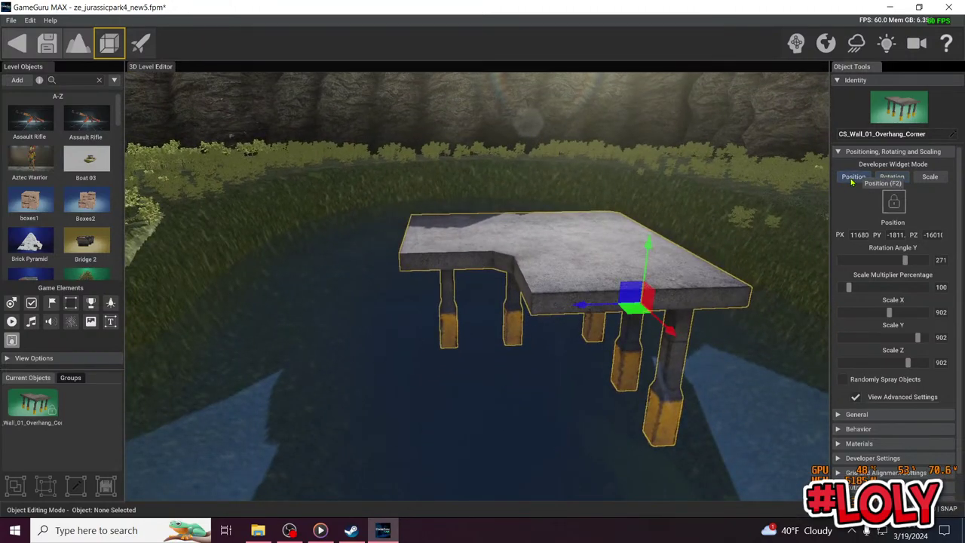
{"action": "left_click_drag", "start_coordinate": [671, 335], "coordinate": [546, 215]}
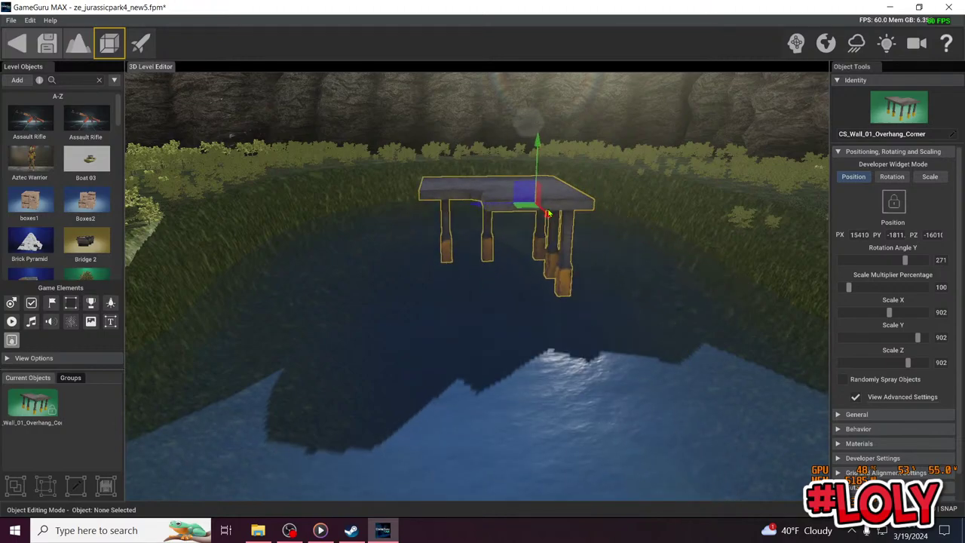
{"action": "scroll", "coordinate": [543, 269], "scroll_direction": "up", "scroll_amount": 5}
{"action": "mouse_move", "coordinate": [543, 269]}
{"action": "right_mouse_down"}
{"action": "mouse_move", "coordinate": [543, 226]}
{"action": "mouse_move", "coordinate": [543, 313]}
{"action": "mouse_move", "coordinate": [544, 267]}
{"action": "right_mouse_up"}
{"action": "key", "text": "s"}
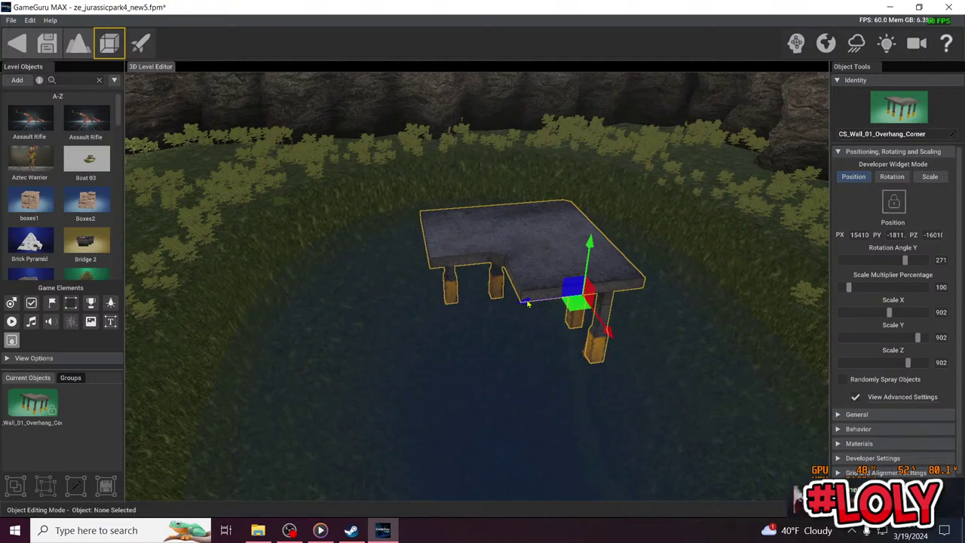
{"action": "left_click_drag", "start_coordinate": [527, 303], "coordinate": [496, 304]}
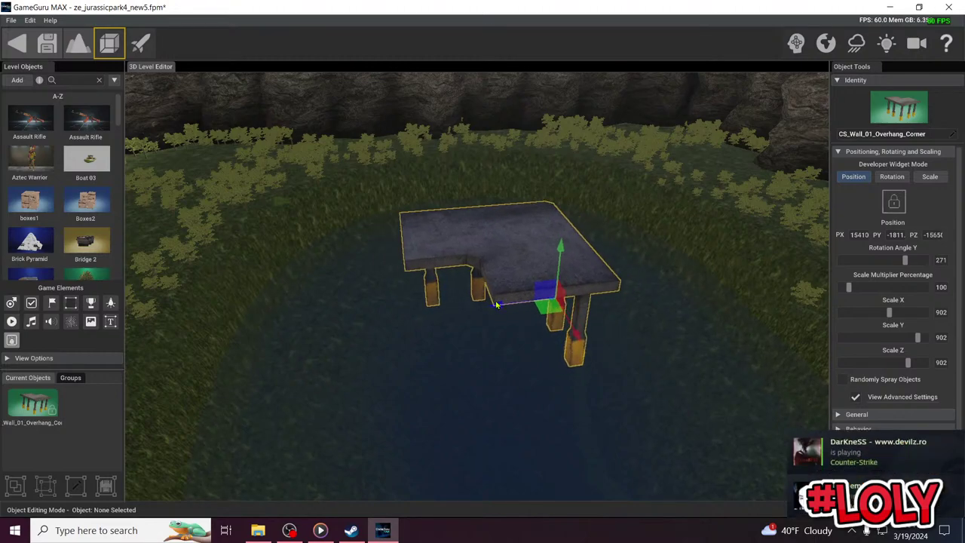
{"action": "scroll", "coordinate": [513, 299], "scroll_direction": "up", "scroll_amount": 5}
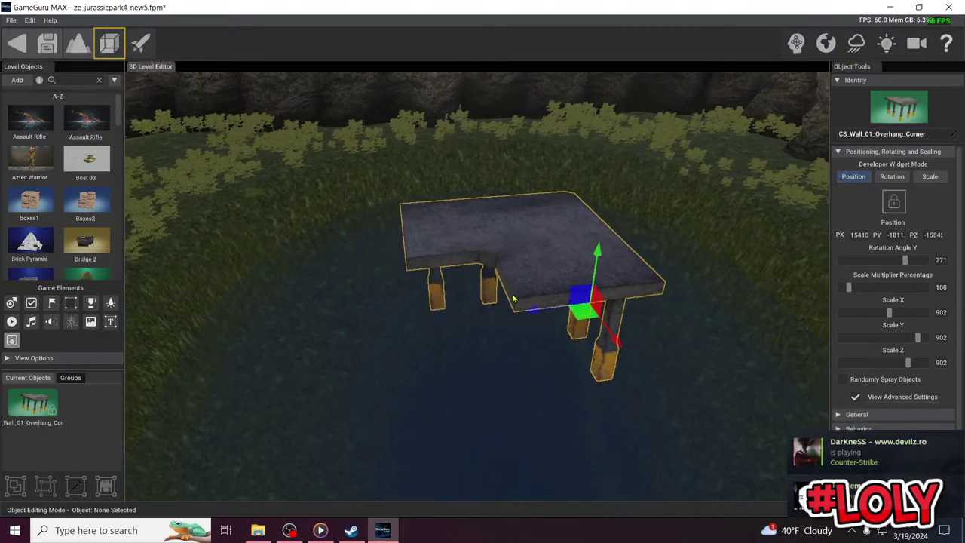
Add a CS_Steps_01 object from the level objects and place it on top of the overhang platform at about PX 14945
{"action": "scroll", "coordinate": [34, 224], "scroll_direction": "down", "scroll_amount": 4}
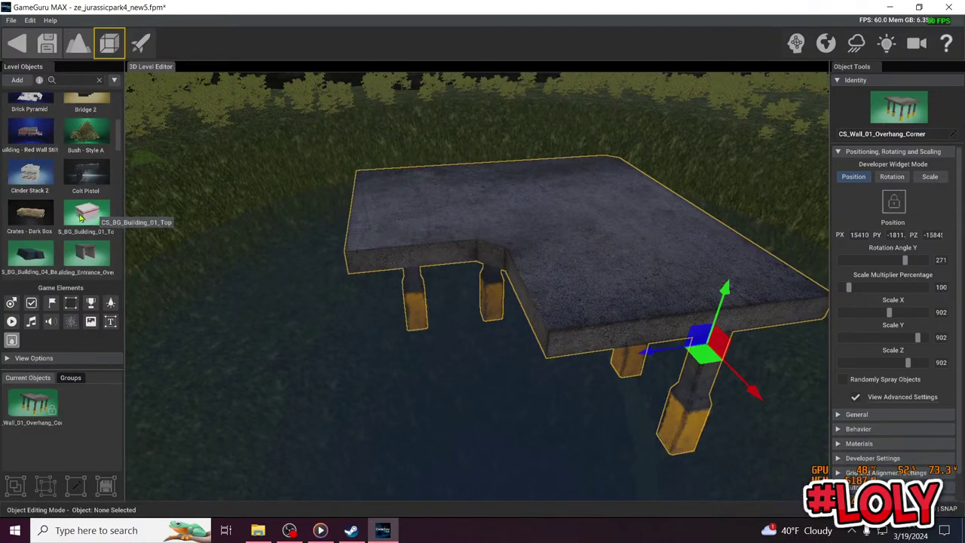
{"action": "scroll", "coordinate": [80, 217], "scroll_direction": "down", "scroll_amount": 5}
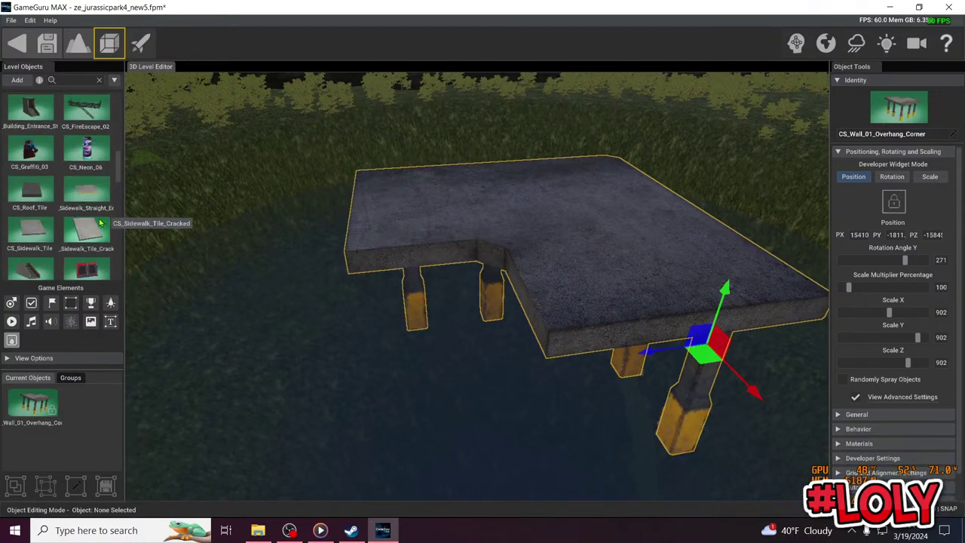
{"action": "scroll", "coordinate": [315, 182], "scroll_direction": "down", "scroll_amount": 8}
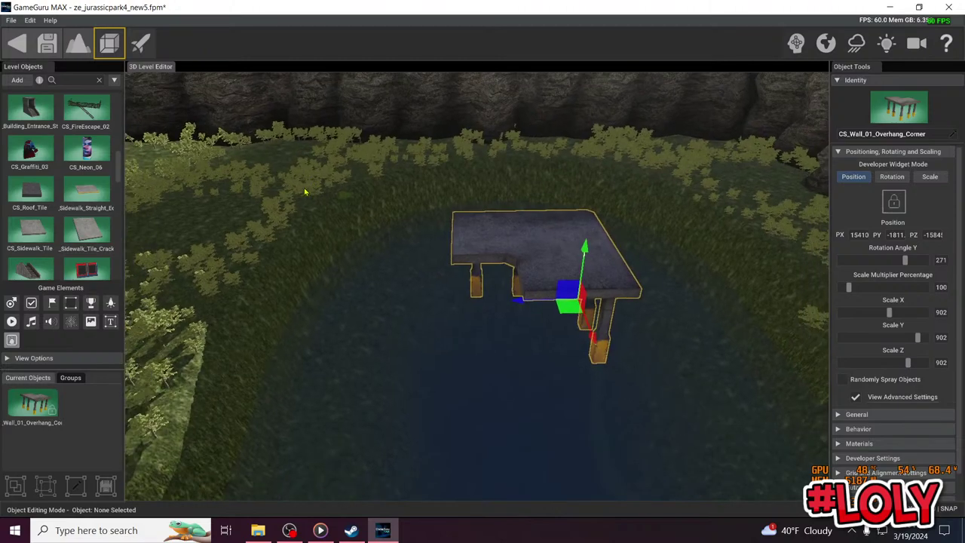
{"action": "left_click", "coordinate": [30, 269]}
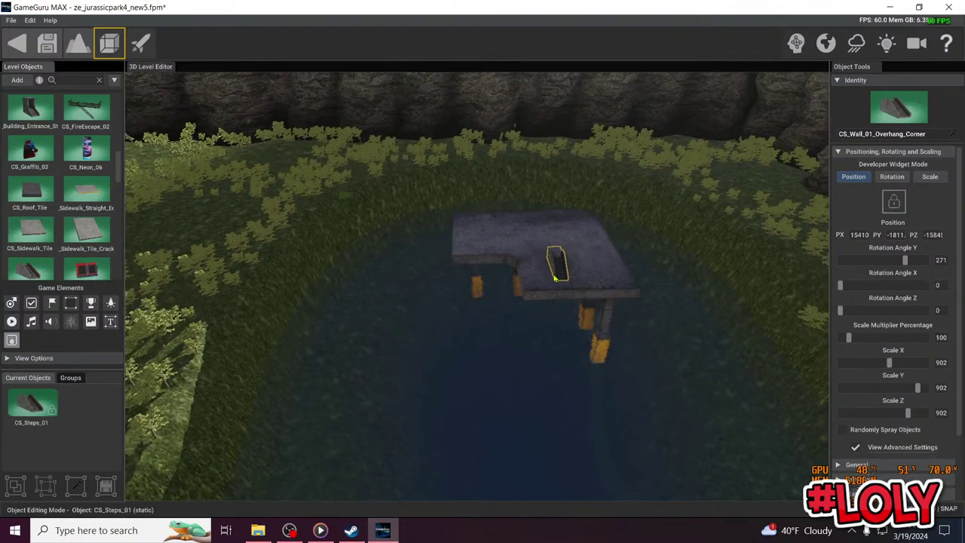
{"action": "key", "text": "w"}
{"action": "mouse_move", "coordinate": [537, 279]}
{"action": "right_mouse_down"}
{"action": "mouse_move", "coordinate": [595, 332]}
{"action": "mouse_move", "coordinate": [546, 264]}
{"action": "mouse_move", "coordinate": [543, 274]}
{"action": "right_mouse_up"}
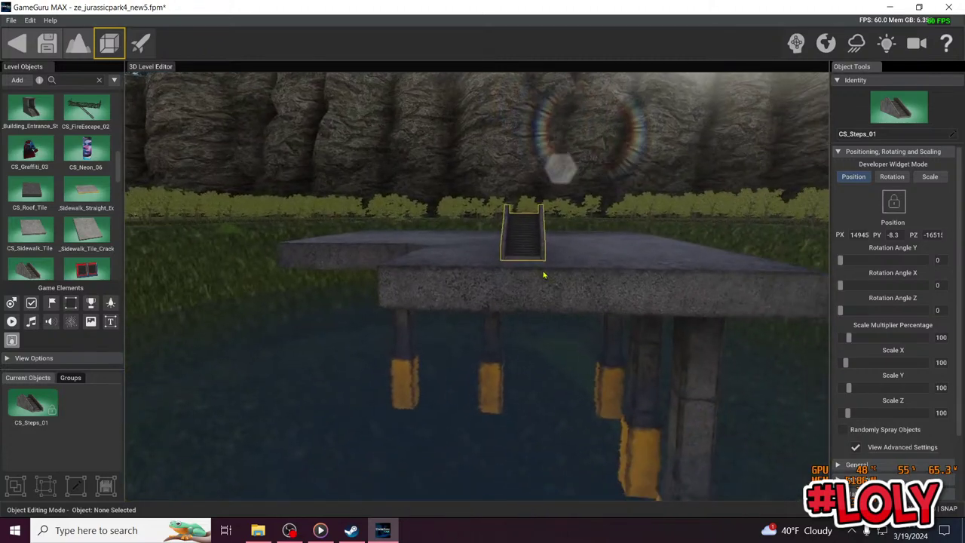
Scale the steps to 164 percent and slide them out beyond the platform's front edge, to about PX 13510
{"action": "left_click", "coordinate": [528, 244]}
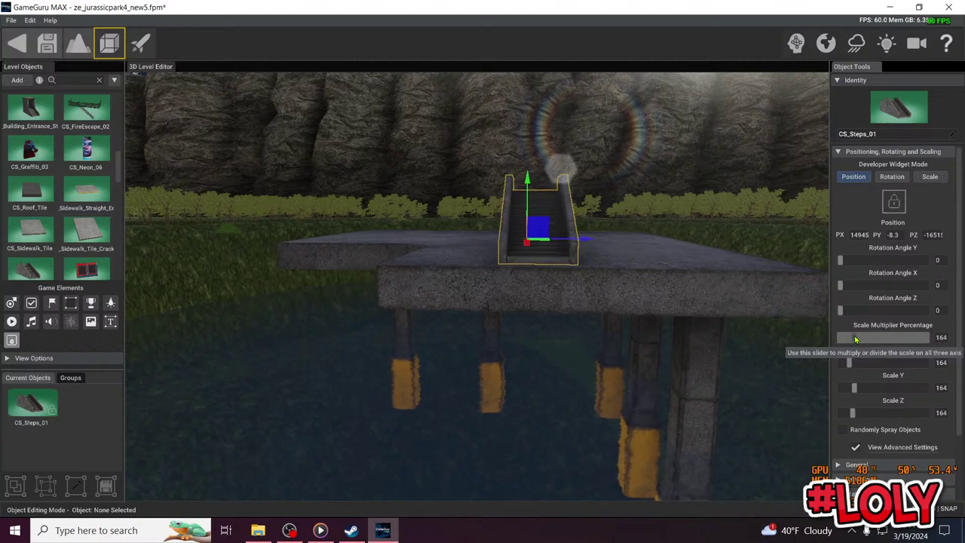
{"action": "left_click_drag", "start_coordinate": [527, 244], "coordinate": [535, 336]}
{"action": "key", "text": "s"}
{"action": "mouse_move", "coordinate": [519, 242]}
{"action": "right_mouse_down"}
{"action": "mouse_move", "coordinate": [519, 302]}
{"action": "mouse_move", "coordinate": [518, 242]}
{"action": "right_mouse_up"}
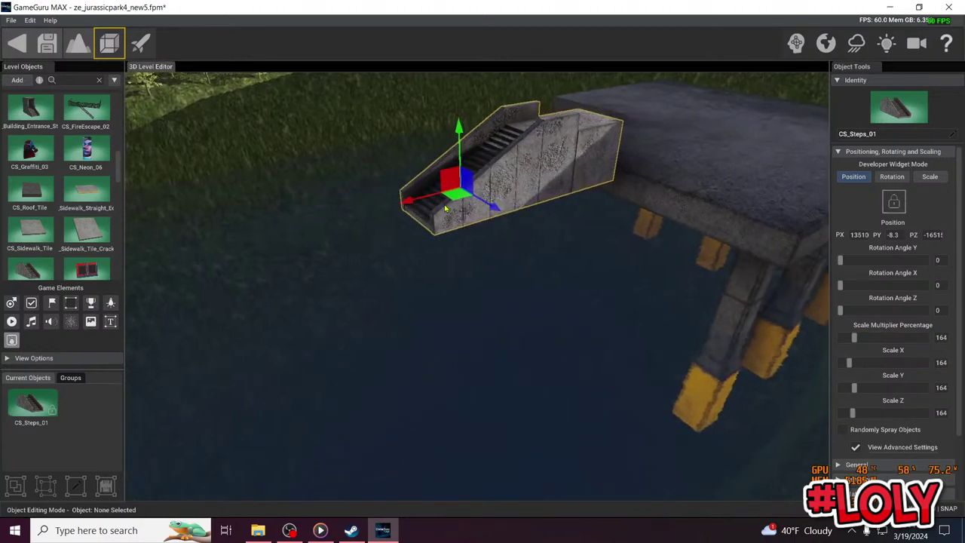
Lower the steps and fit them against the platform edge at about PX 13710, PY -335
{"action": "left_click_drag", "start_coordinate": [461, 132], "coordinate": [481, 186]}
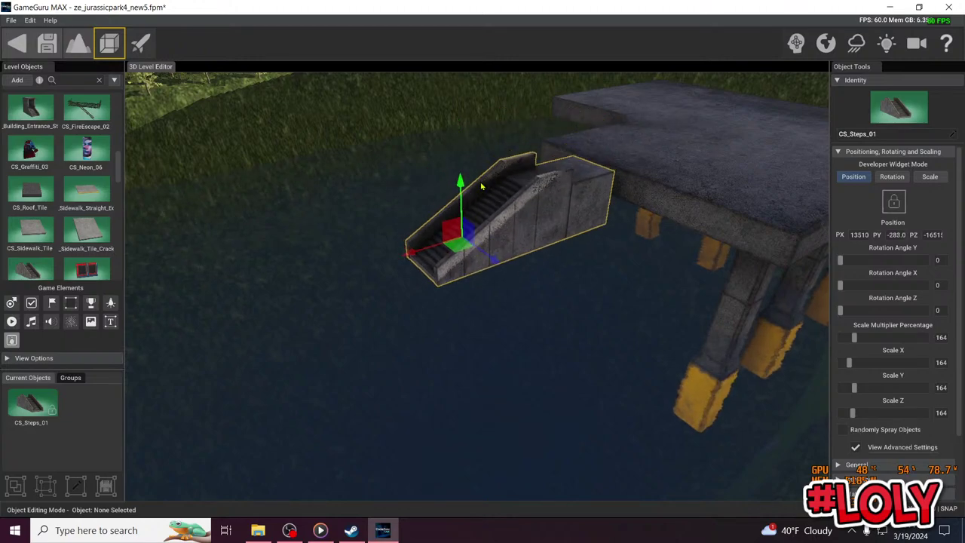
{"action": "key", "text": "d"}
{"action": "right_click_drag", "start_coordinate": [489, 175], "coordinate": [490, 164]}
{"action": "left_click_drag", "start_coordinate": [371, 231], "coordinate": [415, 241]}
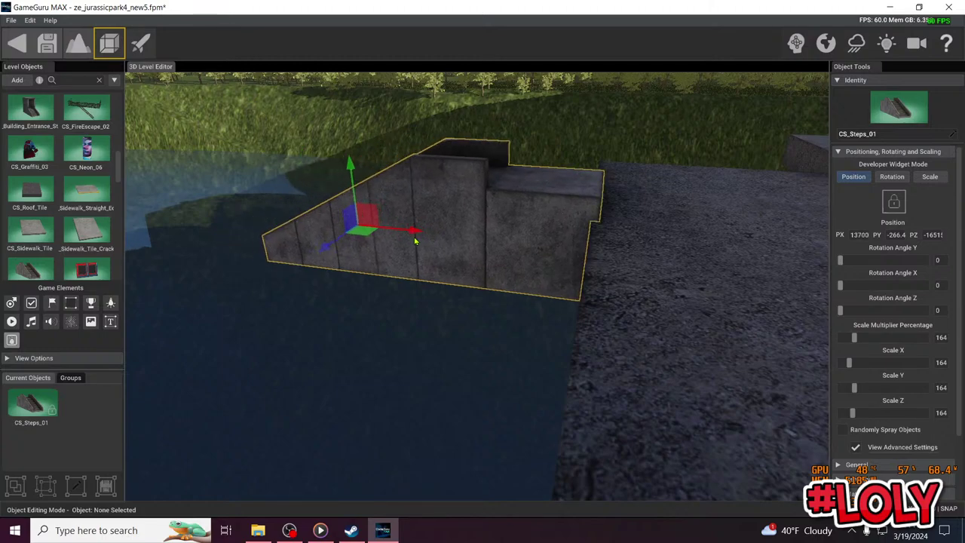
{"action": "left_click_drag", "start_coordinate": [351, 166], "coordinate": [355, 185]}
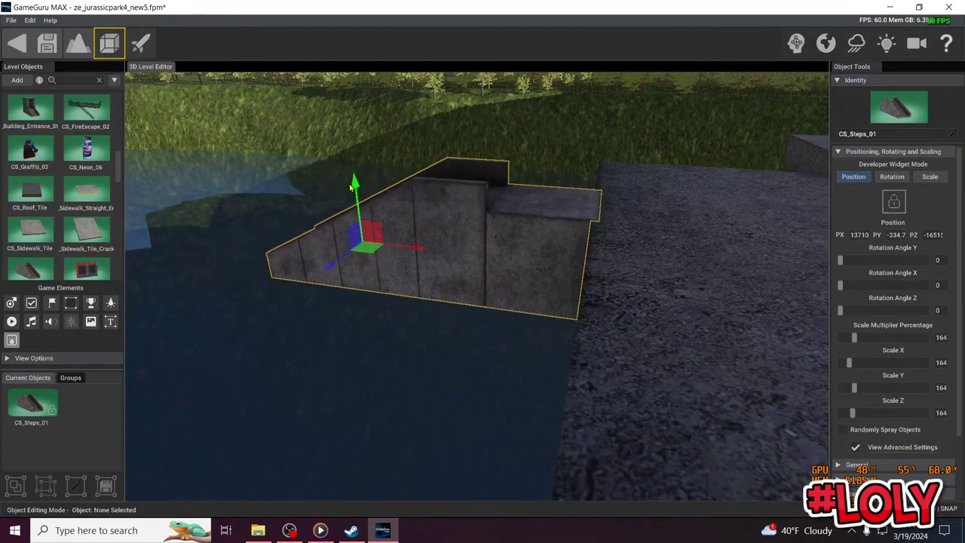
Duplicate the steps and align the copy below the first flight at about PX 12830, PY -609
{"action": "key", "text": "a"}
{"action": "right_click_drag", "start_coordinate": [350, 188], "coordinate": [437, 201]}
{"action": "key", "text": "s"}
{"action": "key", "text": "a"}
{"action": "key", "text": "w"}
{"action": "key", "text": "d"}
{"action": "key", "text": "w"}
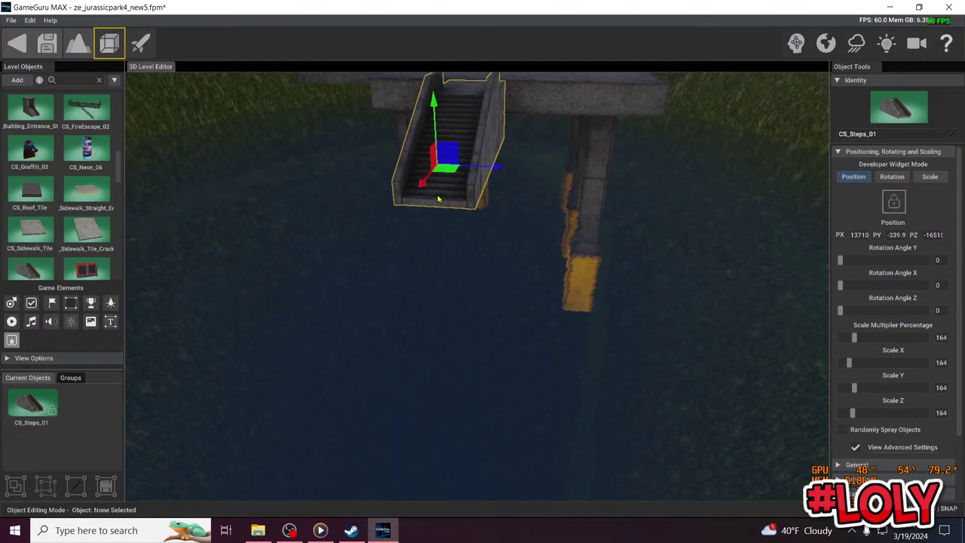
{"action": "left_click_drag", "start_coordinate": [437, 198], "coordinate": [373, 277]}
{"action": "left_click_drag", "start_coordinate": [421, 349], "coordinate": [437, 344]}
{"action": "right_click_drag", "start_coordinate": [462, 231], "coordinate": [362, 260]}
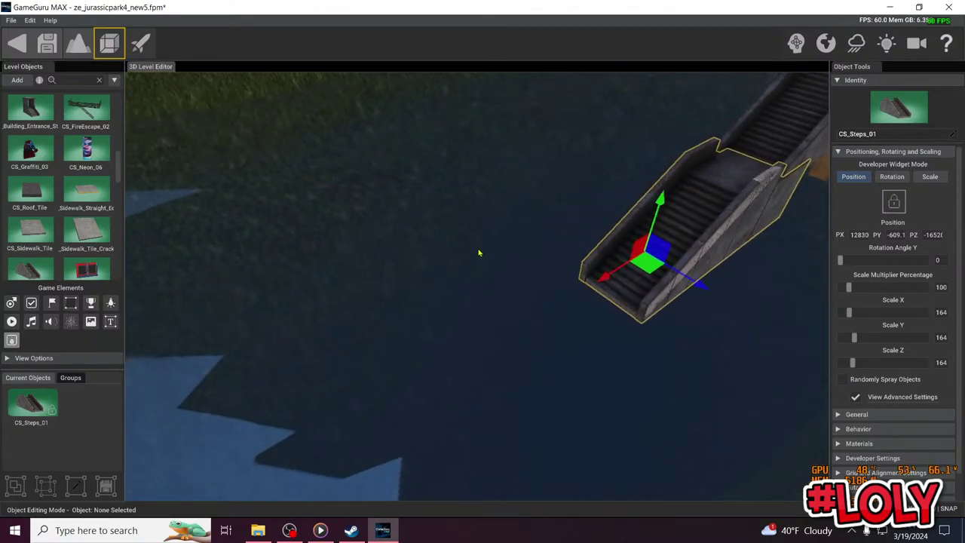
Duplicate the large CS_Roof_Tile floor beside the railing and bushes, and move the copy out over the river at about PX -1120
{"action": "right_click_drag", "start_coordinate": [272, 251], "coordinate": [249, 226]}
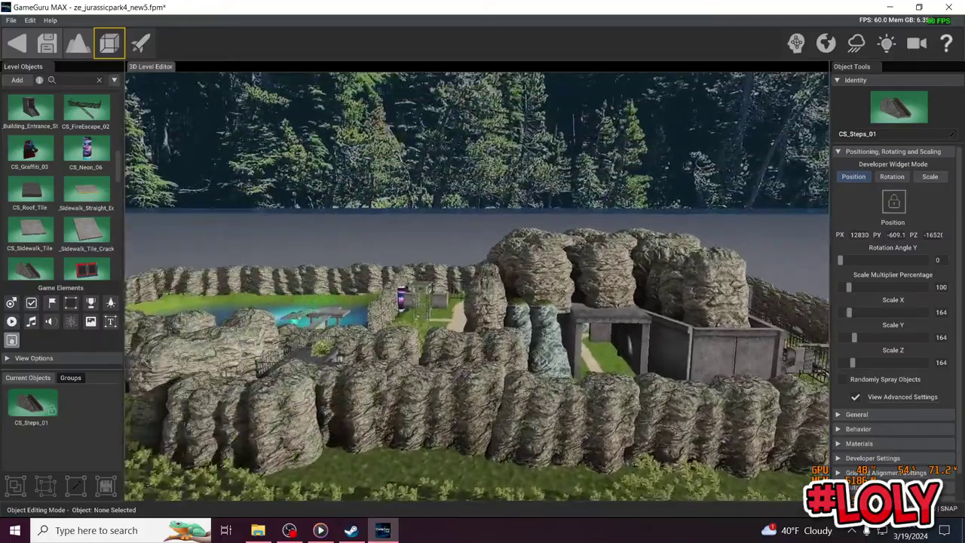
{"action": "key", "text": "w"}
{"action": "right_click_drag", "start_coordinate": [320, 247], "coordinate": [401, 258]}
{"action": "key", "text": "d"}
{"action": "key", "text": "w"}
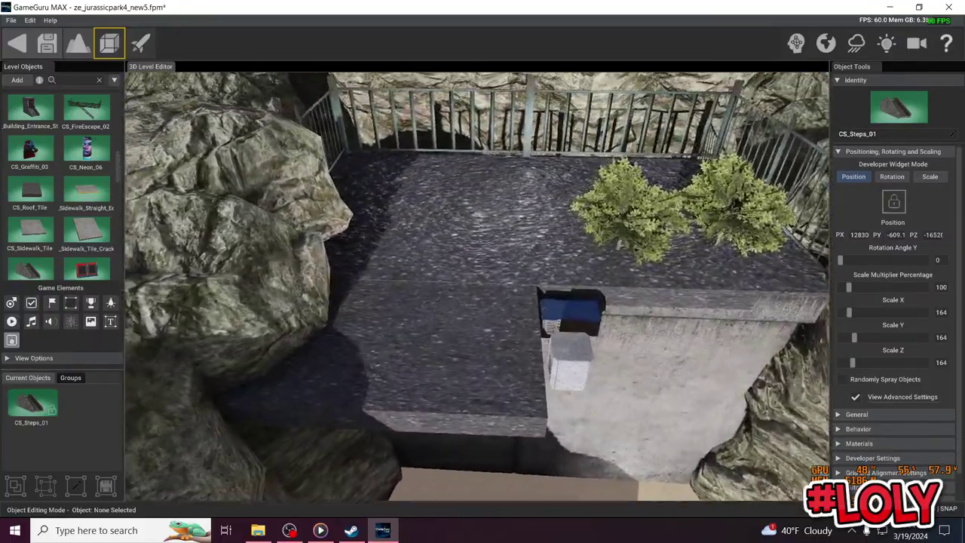
{"action": "right_click_drag", "start_coordinate": [326, 264], "coordinate": [328, 267]}
{"action": "left_click", "coordinate": [452, 252]}
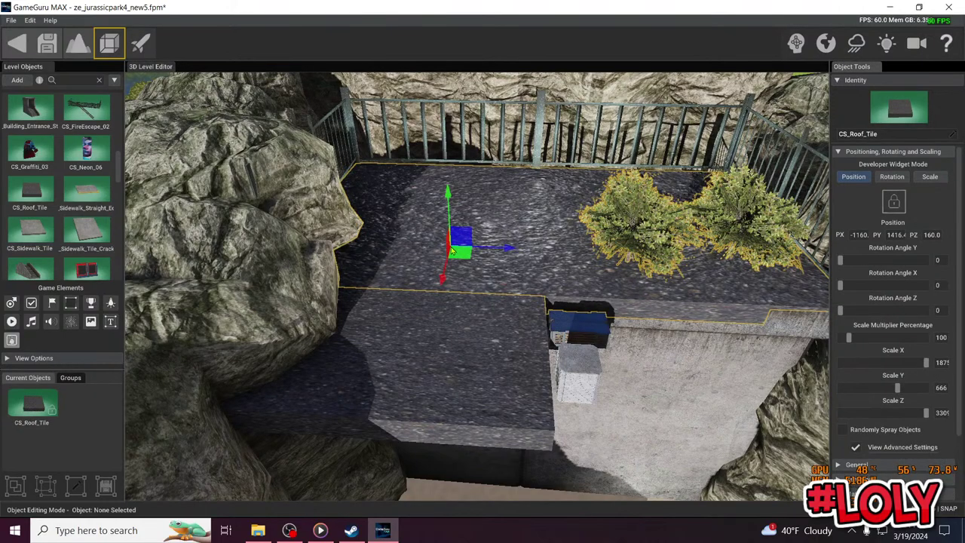
{"action": "left_click_drag", "start_coordinate": [456, 251], "coordinate": [402, 251]}
{"action": "key", "text": "a"}
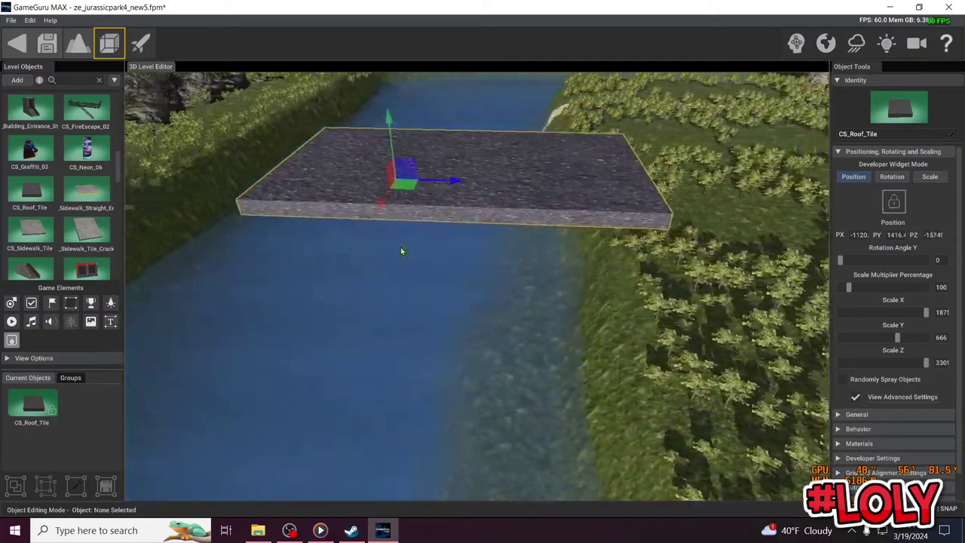
Lower the roof tile copy and move it along the river towards the stairs, to about PX 12594, PY -1598, PZ -16685
{"action": "right_click_drag", "start_coordinate": [404, 248], "coordinate": [362, 234]}
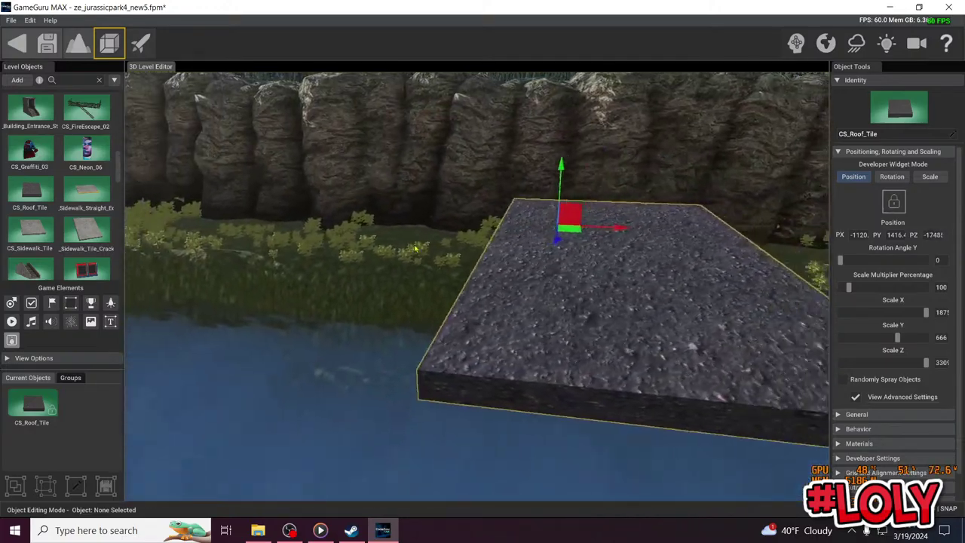
{"action": "right_click_drag", "start_coordinate": [414, 249], "coordinate": [623, 220]}
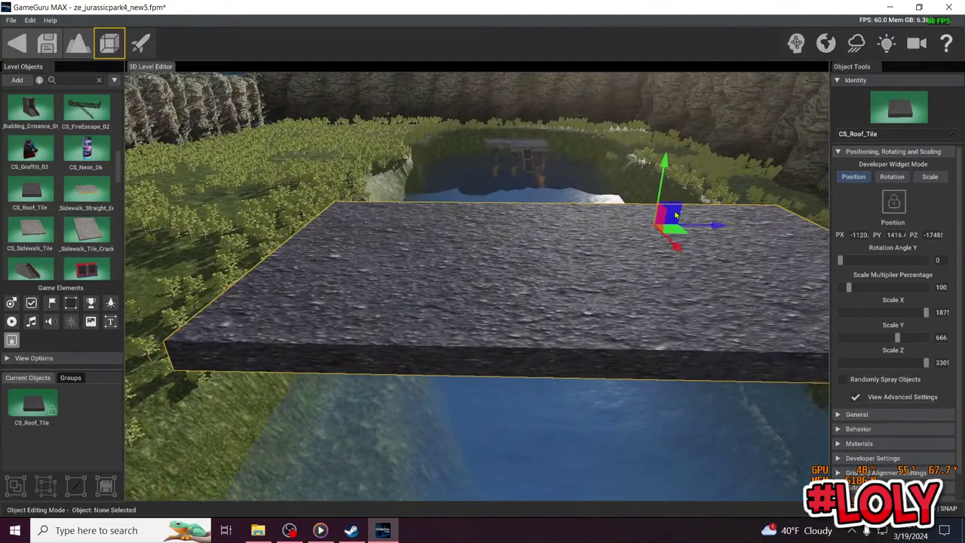
{"action": "left_click_drag", "start_coordinate": [675, 215], "coordinate": [683, 222]}
{"action": "right_click_drag", "start_coordinate": [685, 221], "coordinate": [573, 279]}
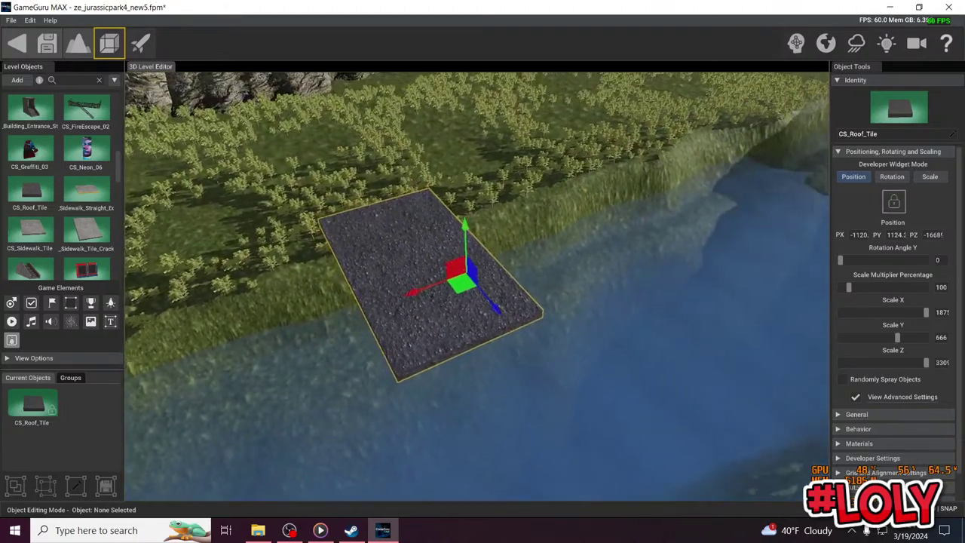
{"action": "key", "text": "s"}
{"action": "left_click_drag", "start_coordinate": [465, 269], "coordinate": [744, 236]}
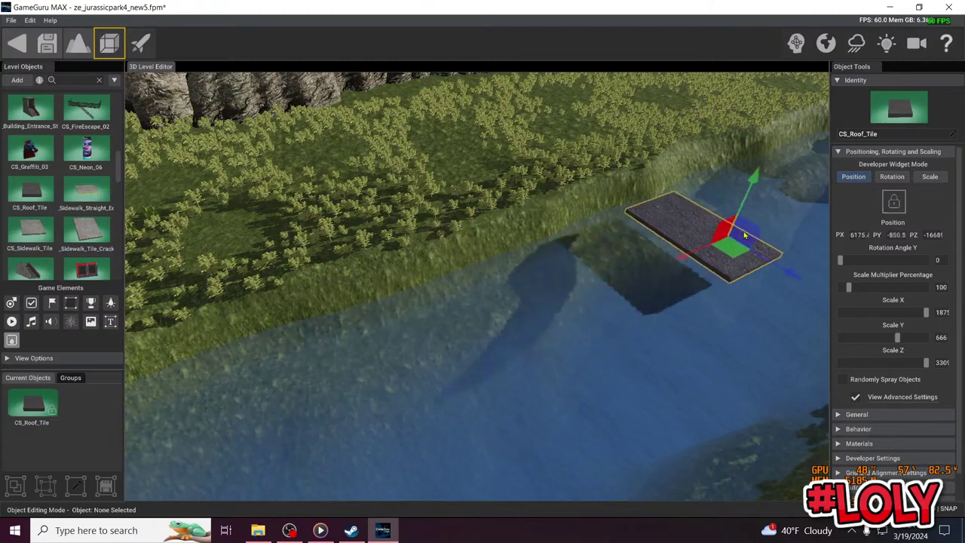
{"action": "right_click_drag", "start_coordinate": [784, 226], "coordinate": [723, 251]}
{"action": "key", "text": "w"}
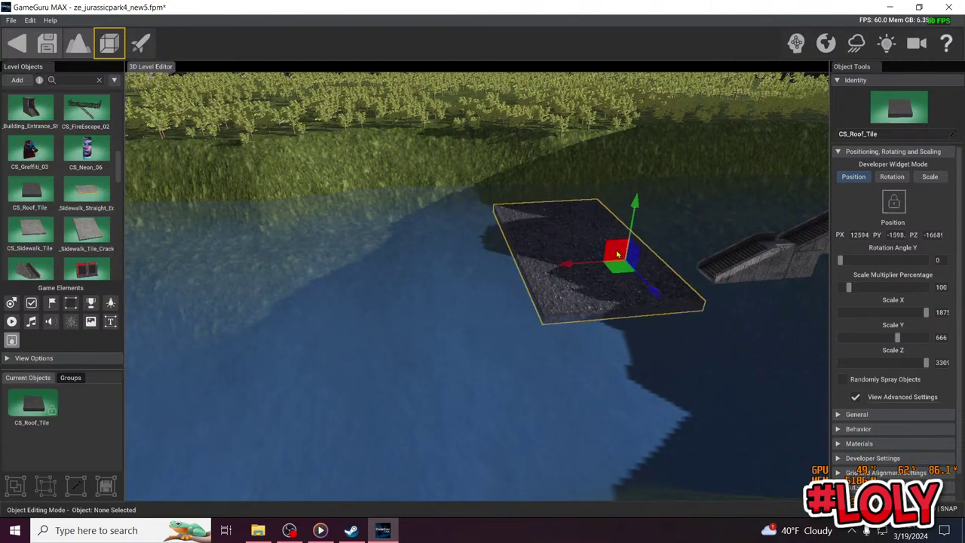
Raise the roof tile and fit it against the foot of the lower stairs at about PX 12759, PY -1330
{"action": "key", "text": "w"}
{"action": "right_click_drag", "start_coordinate": [601, 253], "coordinate": [758, 245]}
{"action": "right_click_drag", "start_coordinate": [578, 243], "coordinate": [591, 219]}
{"action": "left_click_drag", "start_coordinate": [336, 262], "coordinate": [476, 231]}
{"action": "right_click_drag", "start_coordinate": [484, 264], "coordinate": [332, 298]}
{"action": "key", "text": "s"}
{"action": "key", "text": "d"}
{"action": "right_click_drag", "start_coordinate": [485, 246], "coordinate": [482, 263]}
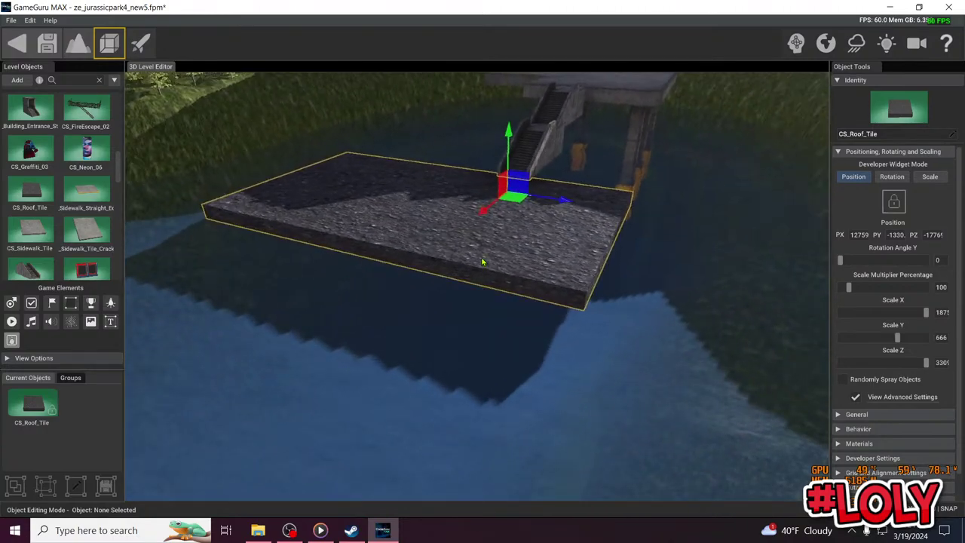
Duplicate the roof tile and place the copy along its river-side edge, slightly lower, at about PX 10920, PY -1478
{"action": "left_click_drag", "start_coordinate": [483, 261], "coordinate": [508, 234]}
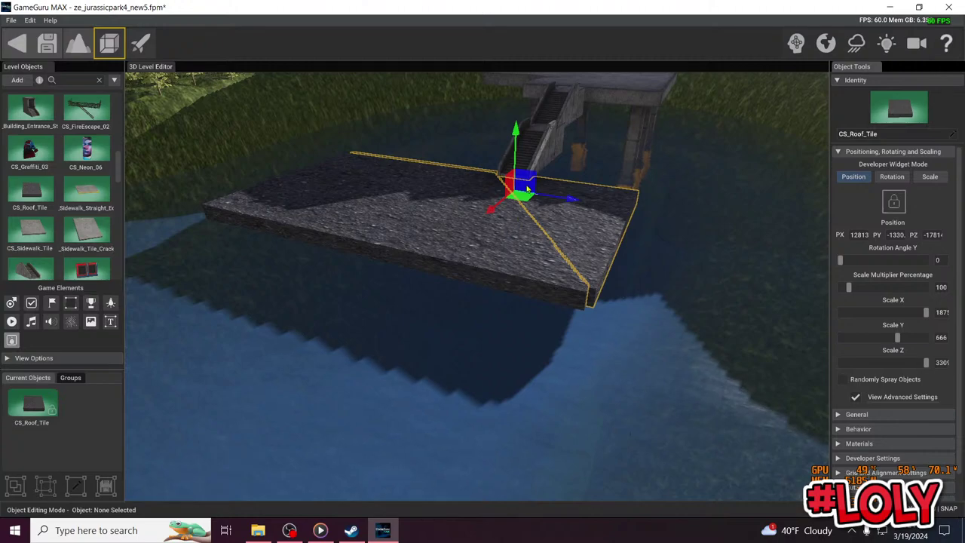
{"action": "left_click_drag", "start_coordinate": [528, 188], "coordinate": [423, 246]}
{"action": "scroll", "coordinate": [423, 245], "scroll_direction": "down", "scroll_amount": 5}
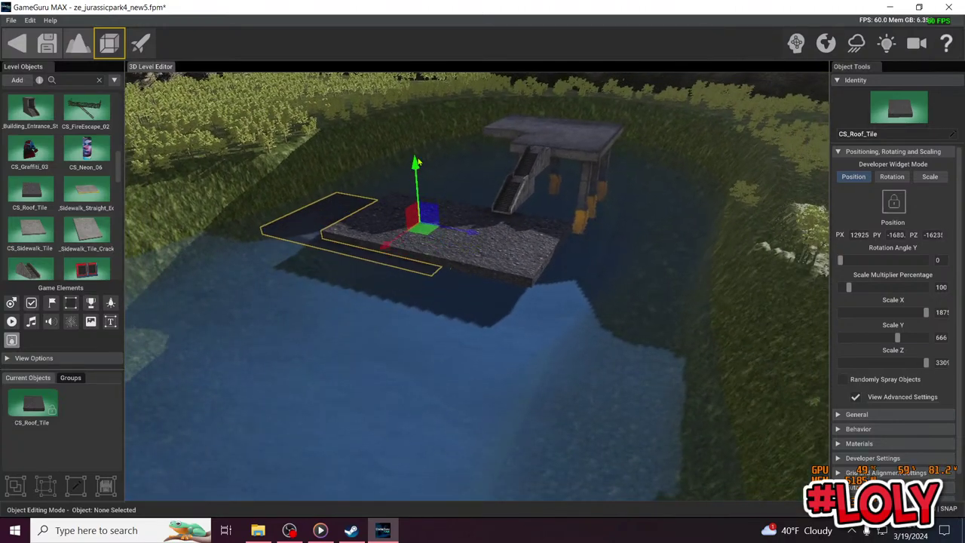
{"action": "left_click_drag", "start_coordinate": [364, 253], "coordinate": [322, 309]}
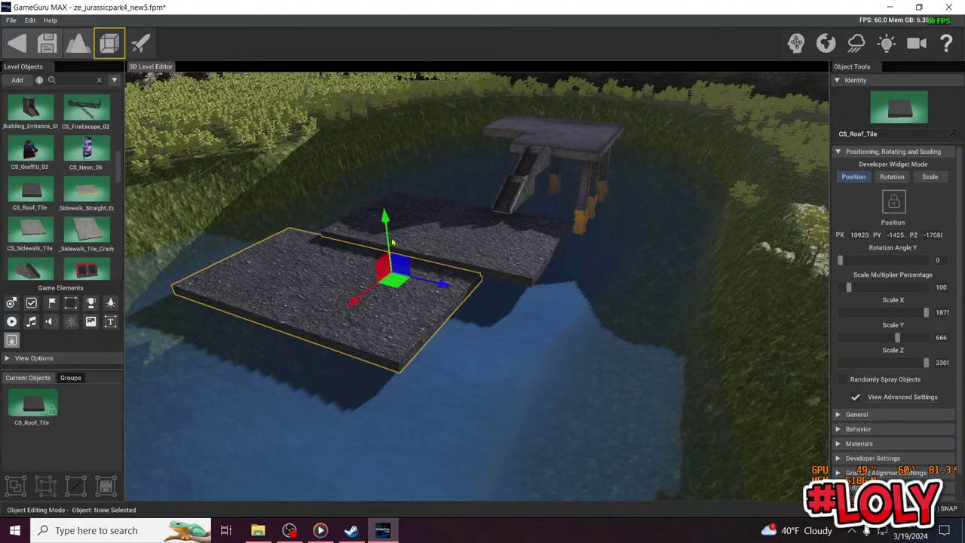
{"action": "scroll", "coordinate": [384, 219], "scroll_direction": "up", "scroll_amount": 5}
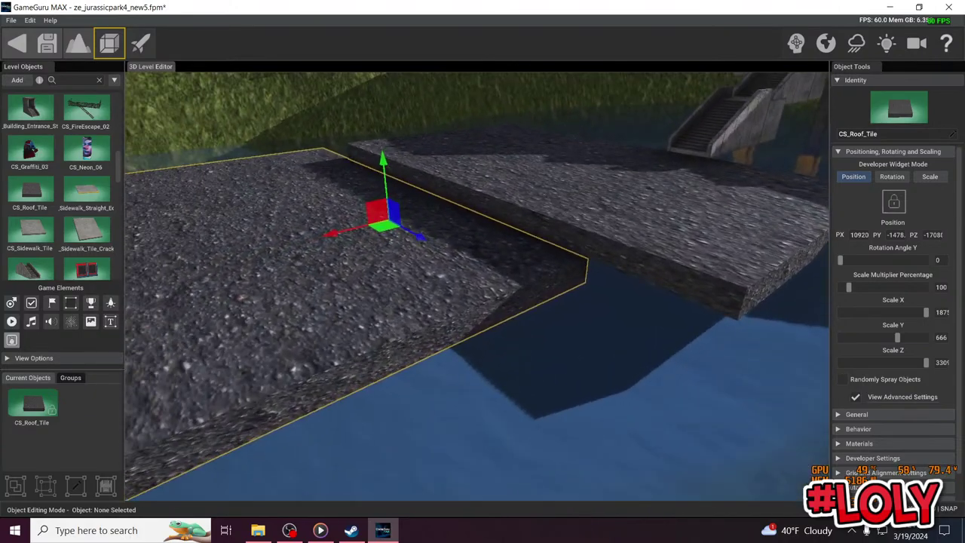
{"action": "right_click_drag", "start_coordinate": [476, 286], "coordinate": [558, 286]}
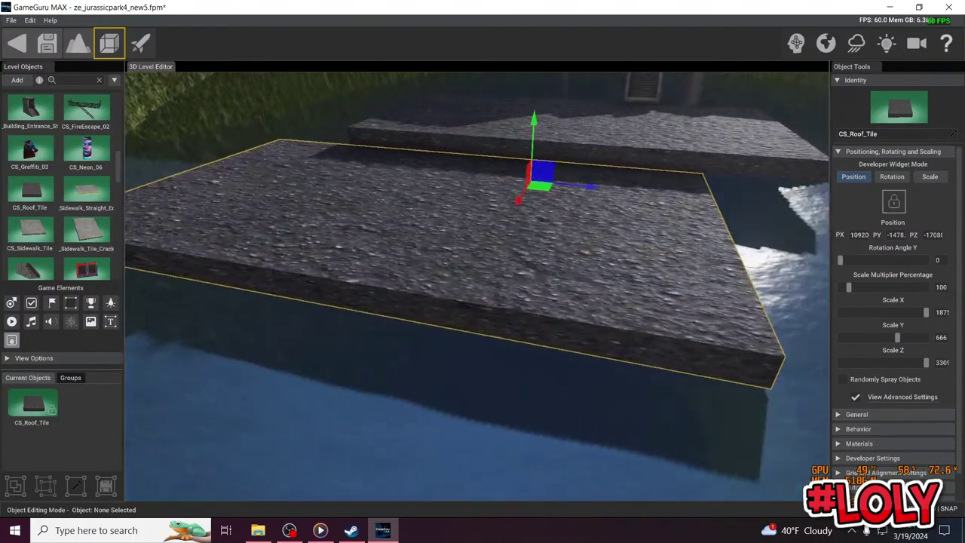
Place the Player Start Position on the stone steps leading down to the boat
{"action": "right_click_drag", "start_coordinate": [524, 189], "coordinate": [577, 264]}
{"action": "key", "text": "w"}
{"action": "key", "text": "w"}
{"action": "key", "text": "w"}
{"action": "key", "text": "d"}
{"action": "key", "text": "s"}
{"action": "key", "text": "s"}
{"action": "key", "text": "w"}
{"action": "key", "text": "w"}
{"action": "key", "text": "w"}
{"action": "right_click_drag", "start_coordinate": [454, 261], "coordinate": [503, 215]}
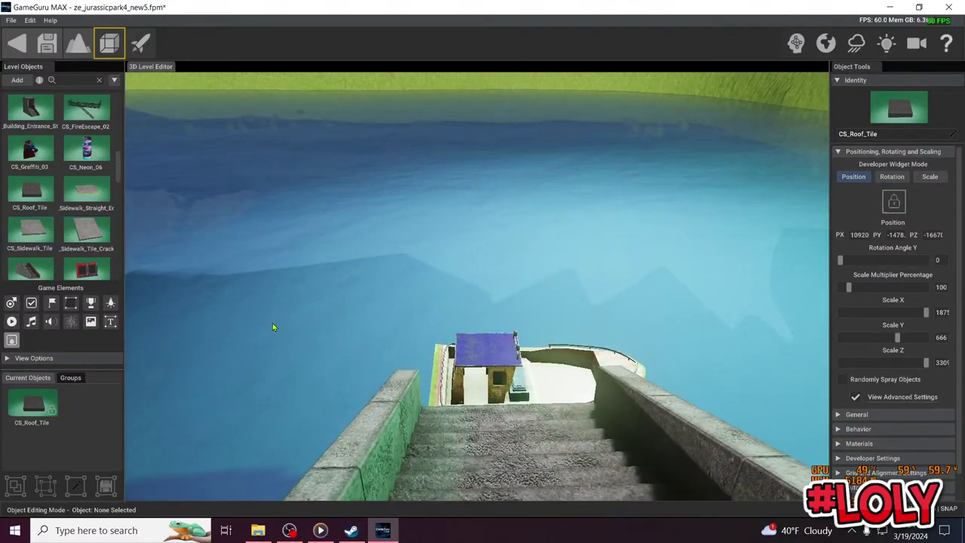
{"action": "left_click", "coordinate": [11, 303]}
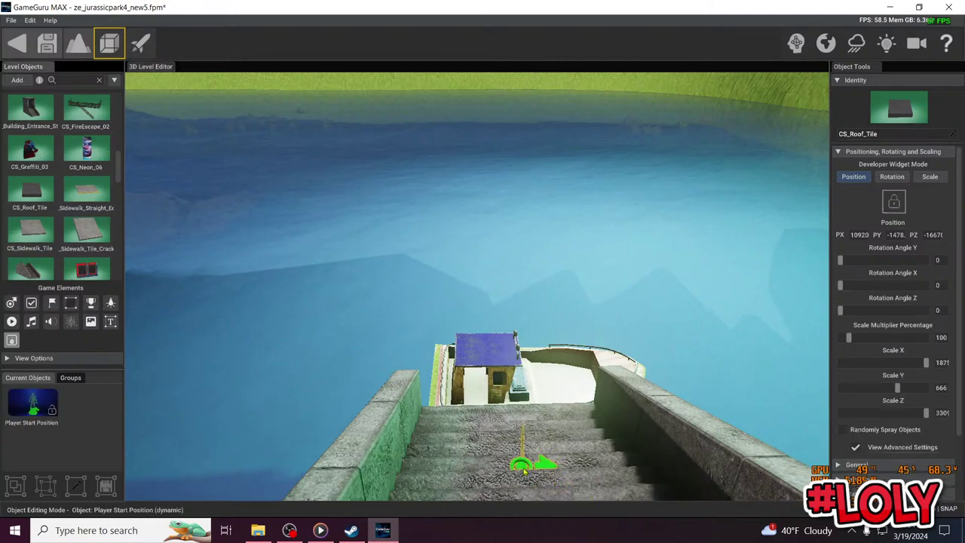
{"action": "left_click", "coordinate": [524, 469]}
Test the level from the new start position and board the boat below the steps
{"action": "left_click", "coordinate": [139, 46]}
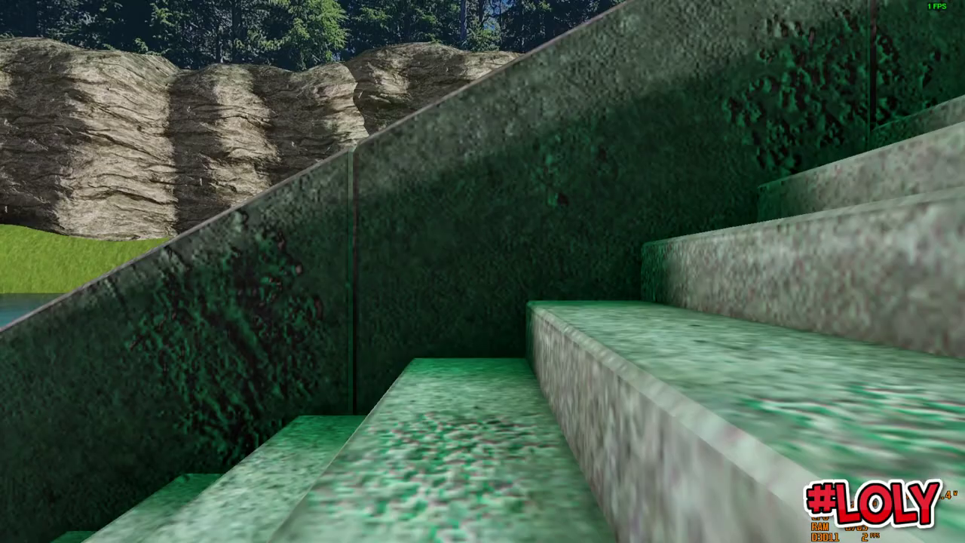
{"action": "key", "text": "w"}
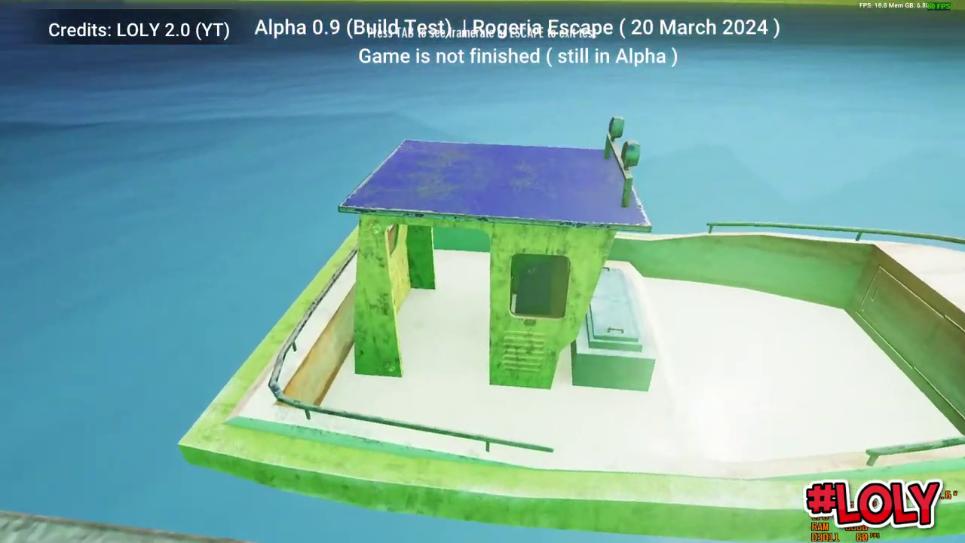
{"action": "key", "text": "e"}
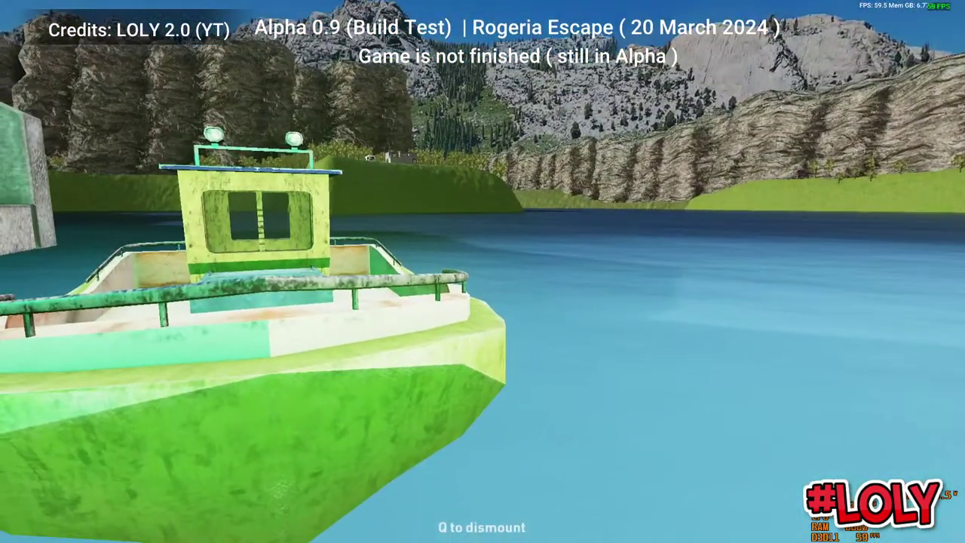
{"action": "key", "text": "w"}
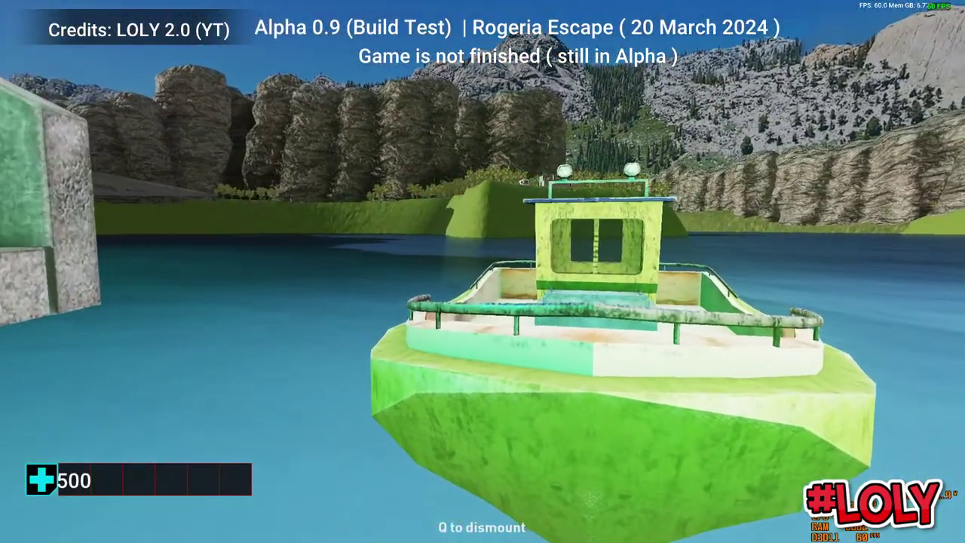
Steer the boat away from the steps and follow the river between the cliffs and around the bend
{"action": "key", "text": "d"}
{"action": "key", "text": "w"}
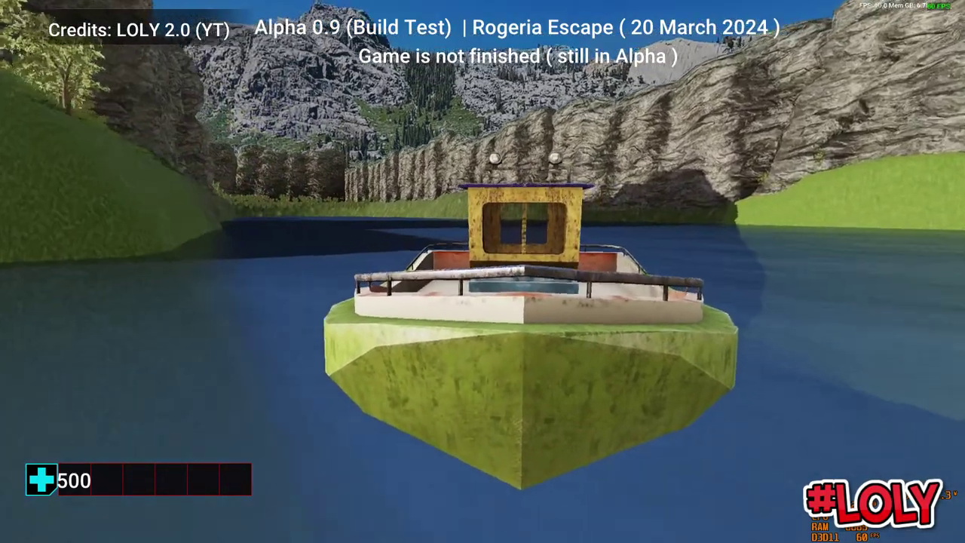
{"action": "key", "text": "w"}
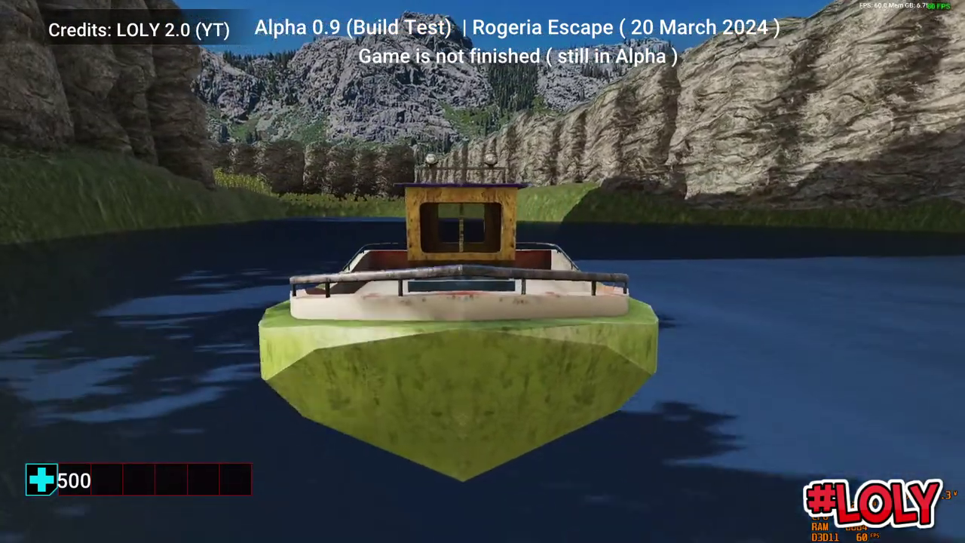
{"action": "key", "text": "w"}
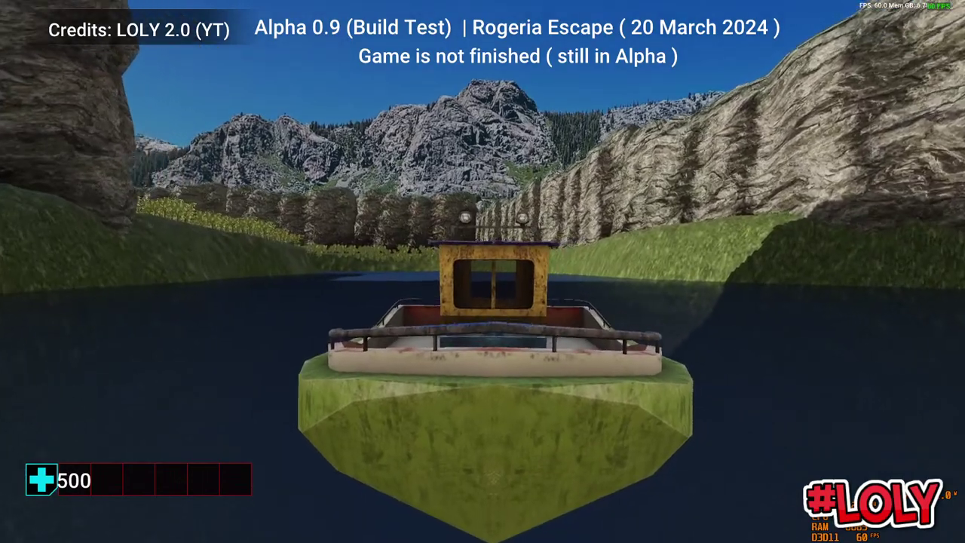
{"action": "key", "text": "w"}
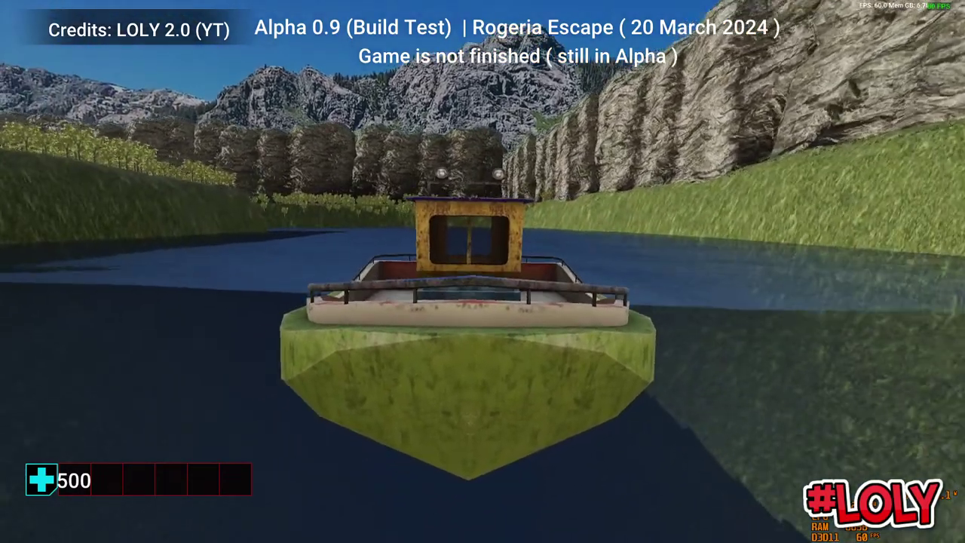
{"action": "key", "text": "w"}
{"action": "key", "text": "a"}
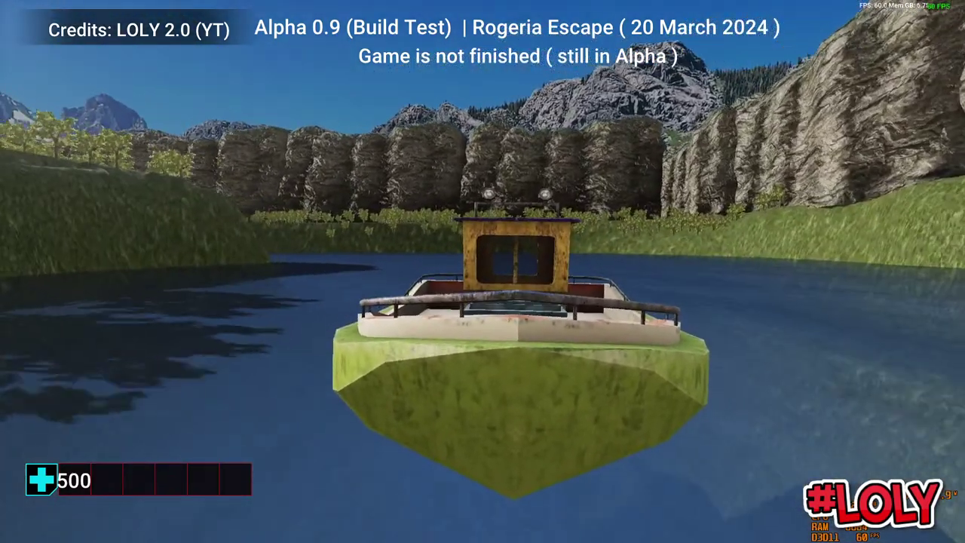
{"action": "key", "text": "w"}
{"action": "key", "text": "a"}
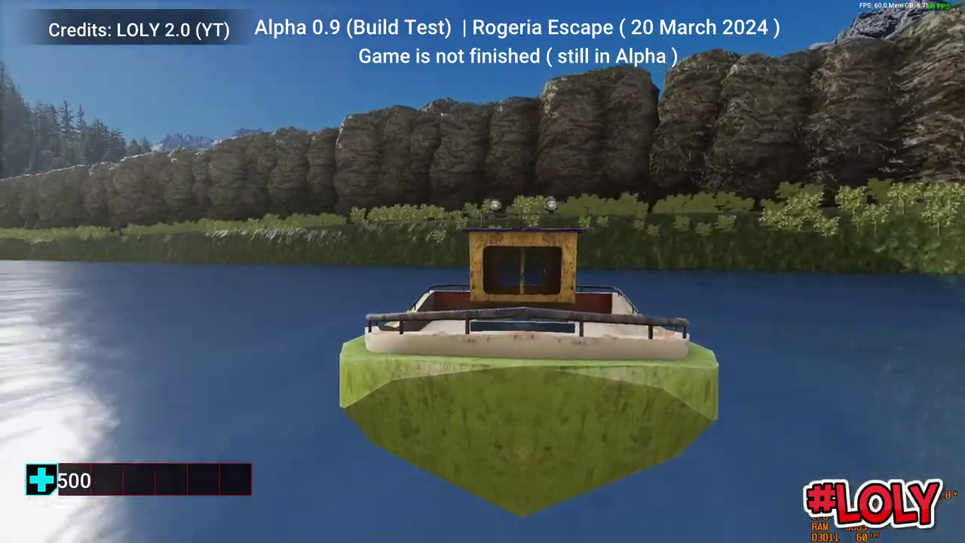
{"action": "key", "text": "w"}
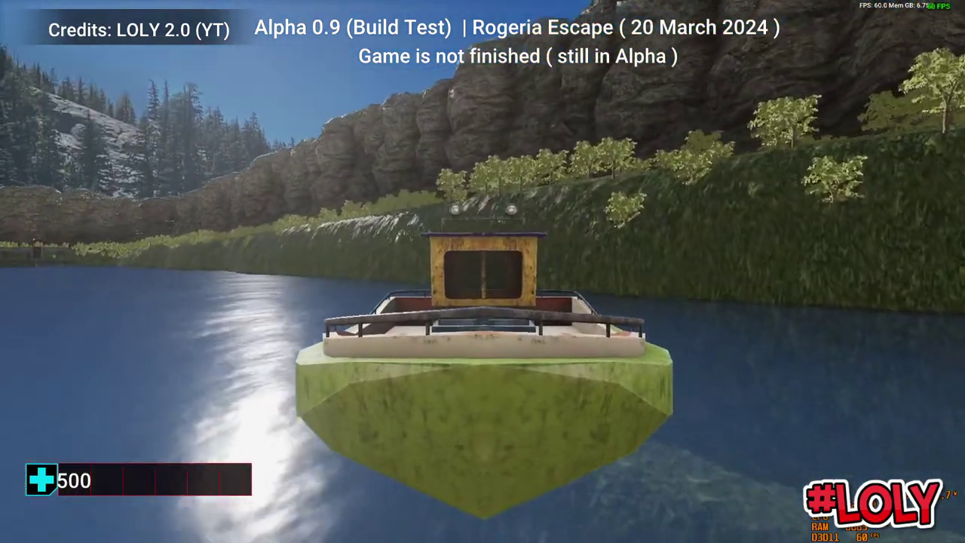
{"action": "key", "text": "a"}
{"action": "key", "text": "w"}
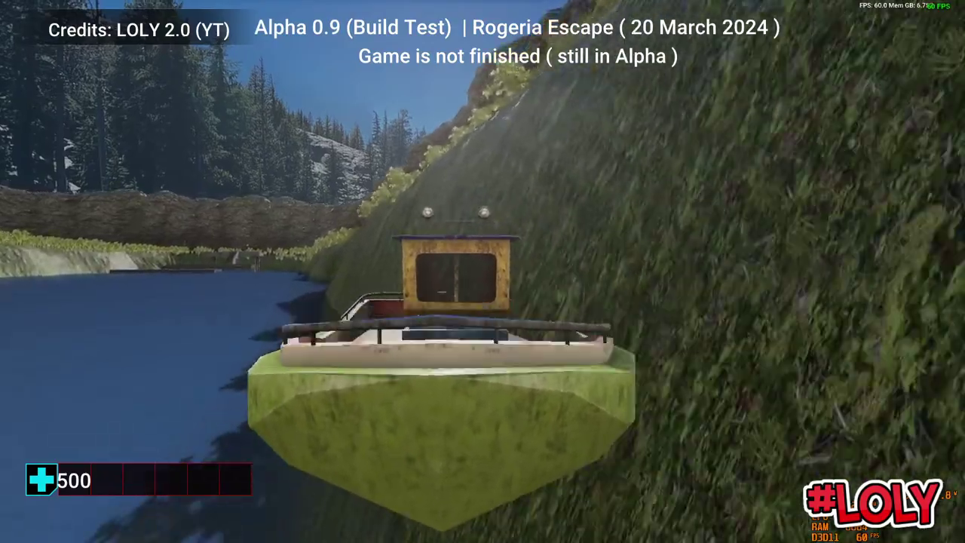
Steer the boat up the channel, over the dock's roof tiles to the far bank, and end the test
{"action": "key", "text": "a"}
{"action": "key", "text": "w"}
{"action": "key", "text": "d"}
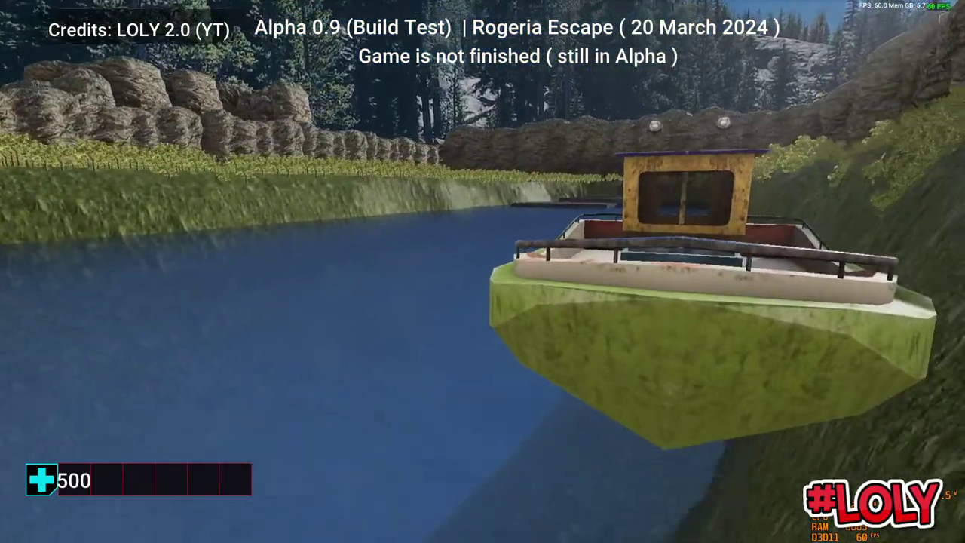
{"action": "key", "text": "w"}
{"action": "key", "text": "d"}
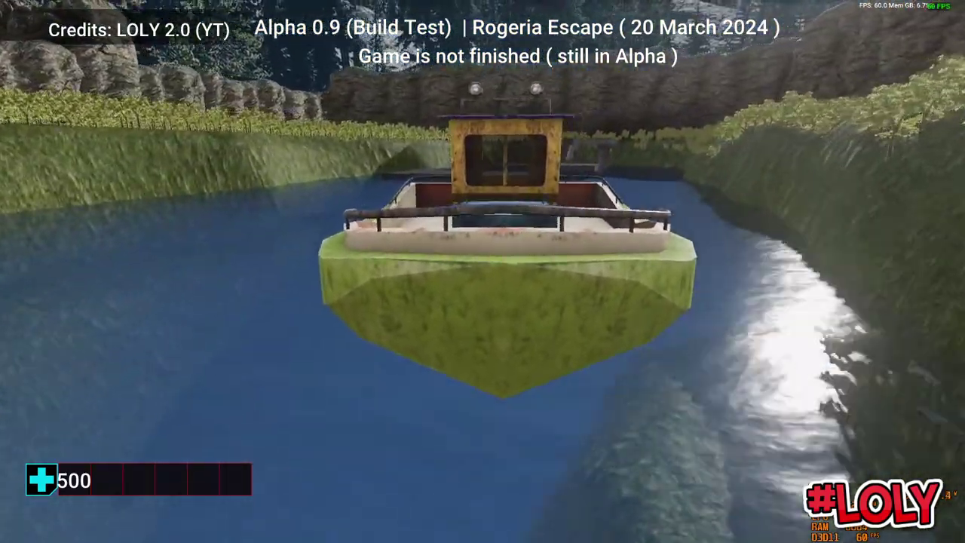
{"action": "key", "text": "w"}
{"action": "key", "text": "d"}
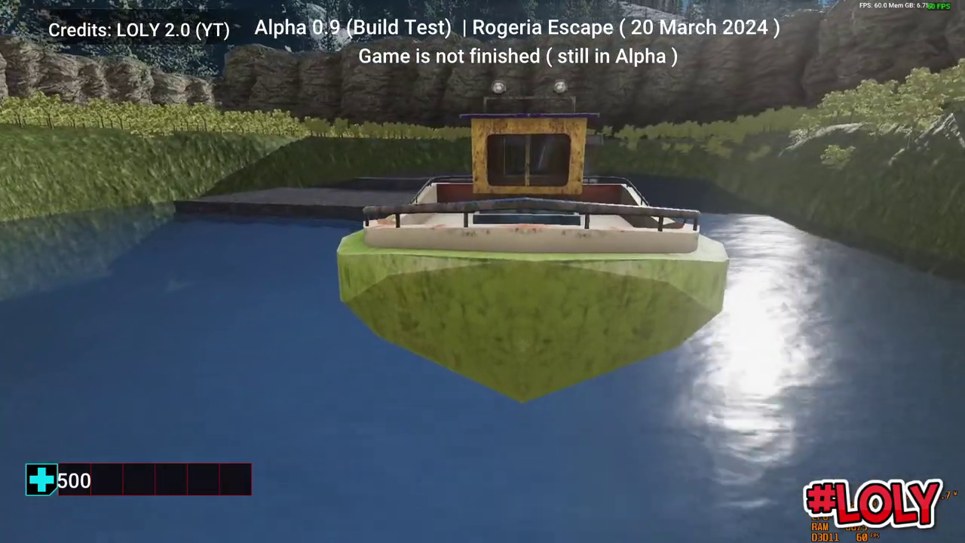
{"action": "key", "text": "w"}
{"action": "key", "text": "a"}
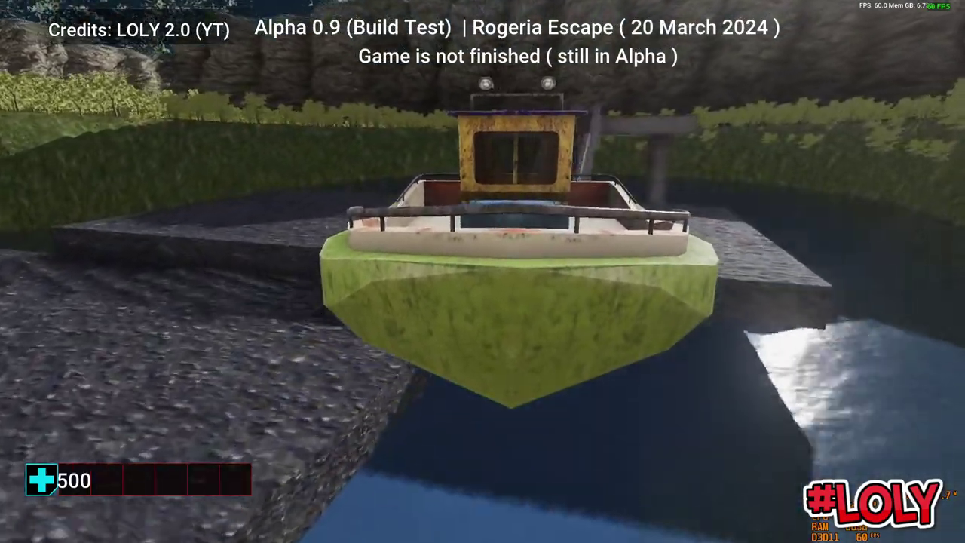
{"action": "key", "text": "w"}
{"action": "key", "text": "a"}
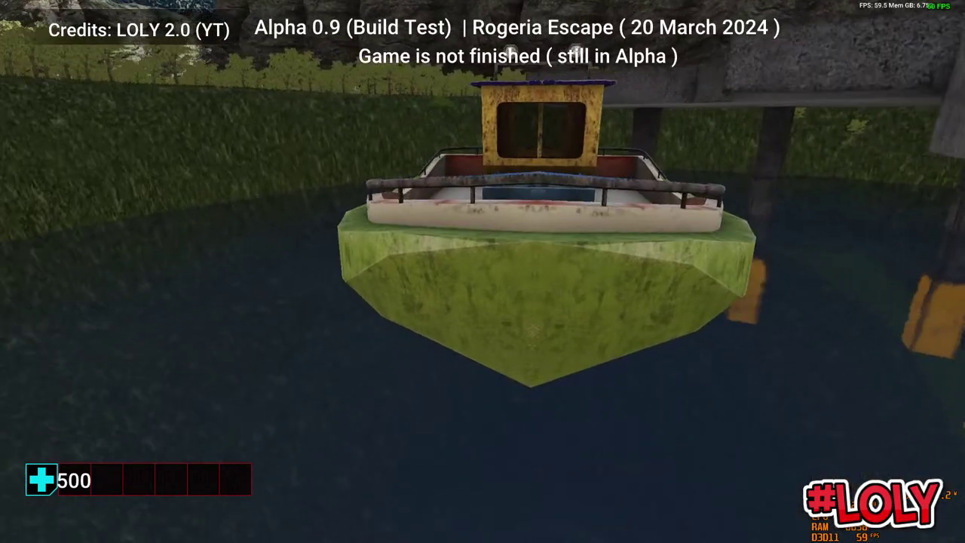
{"action": "key", "text": "d"}
{"action": "key", "text": "w"}
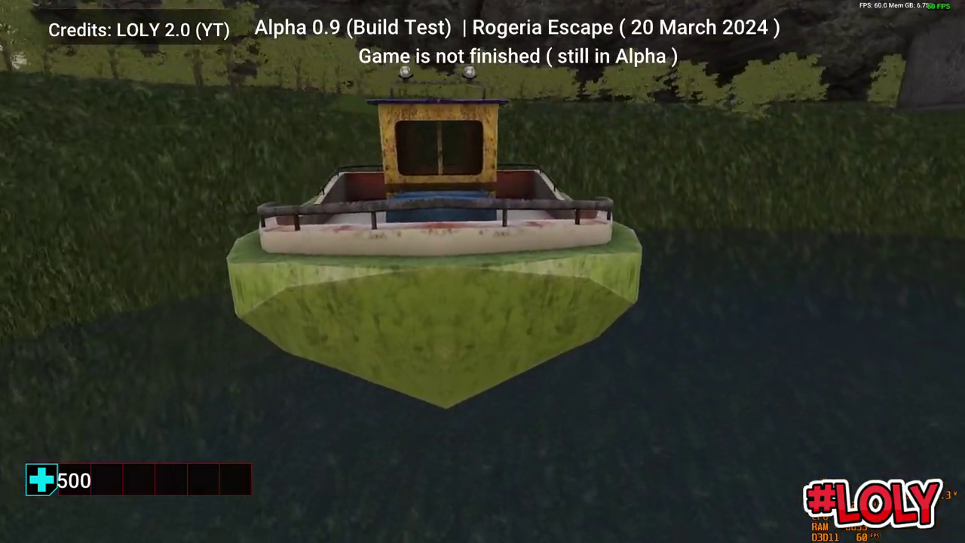
{"action": "key", "text": "d"}
{"action": "key", "text": "Escape"}
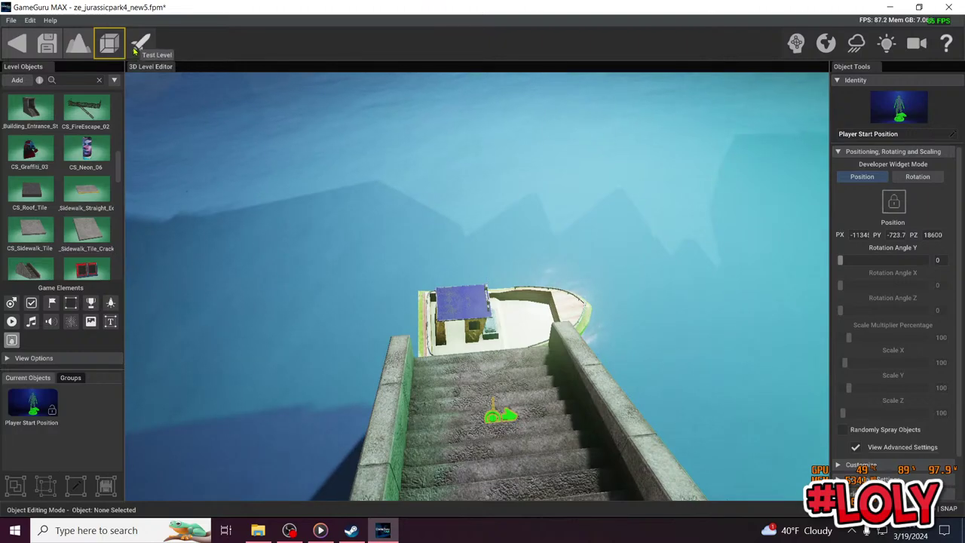
Test the level again, boarding the boat below the steps and steering it out onto the open river
{"action": "left_click", "coordinate": [137, 47]}
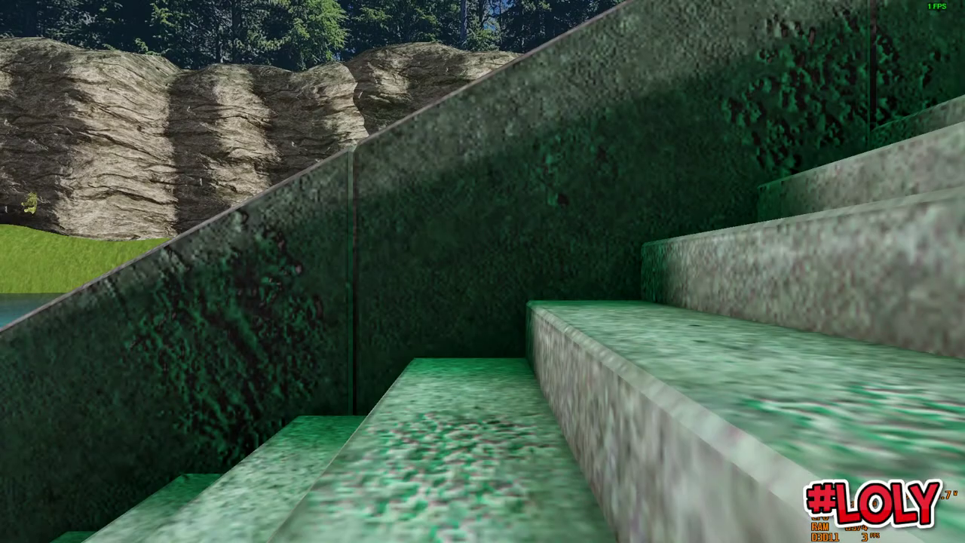
{"action": "key", "text": "e"}
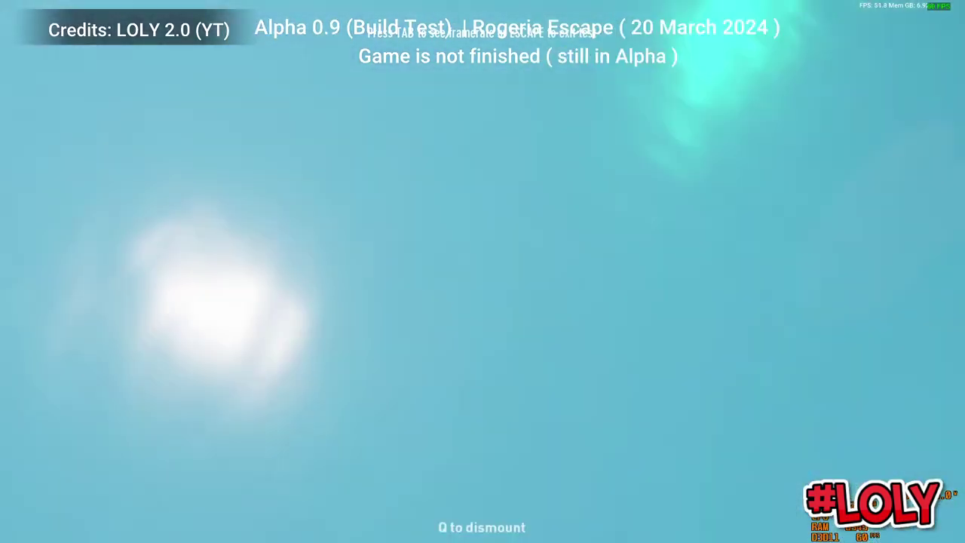
{"action": "key", "text": "w"}
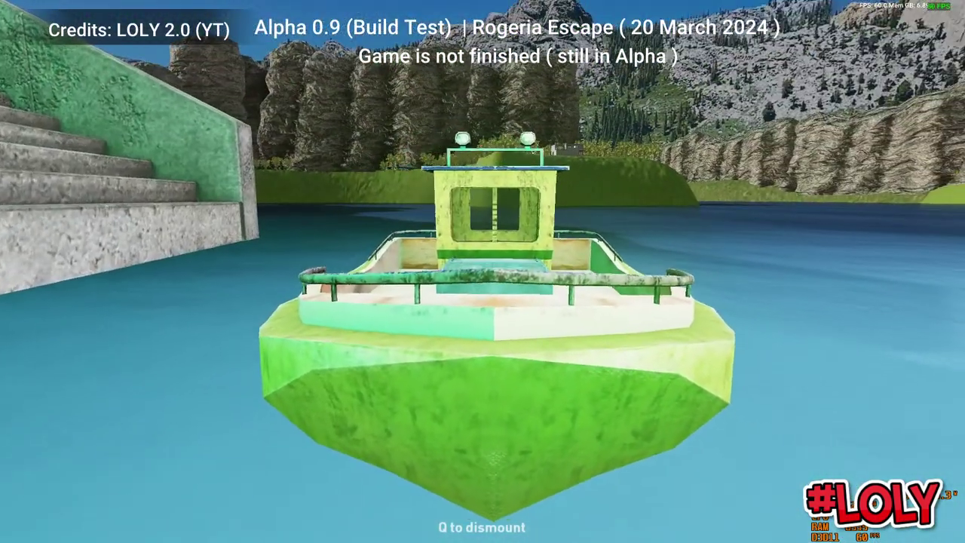
{"action": "key", "text": "d"}
{"action": "key", "text": "a"}
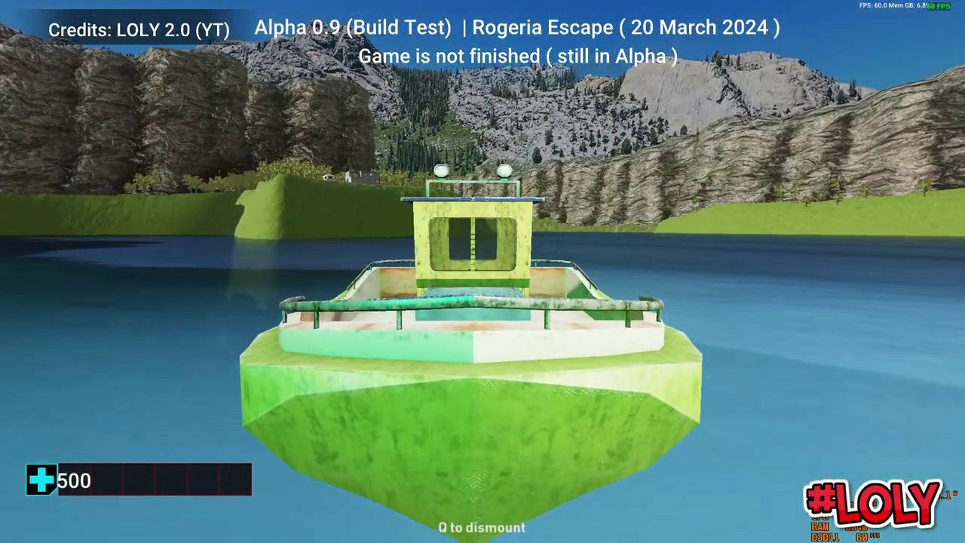
{"action": "key", "text": "d"}
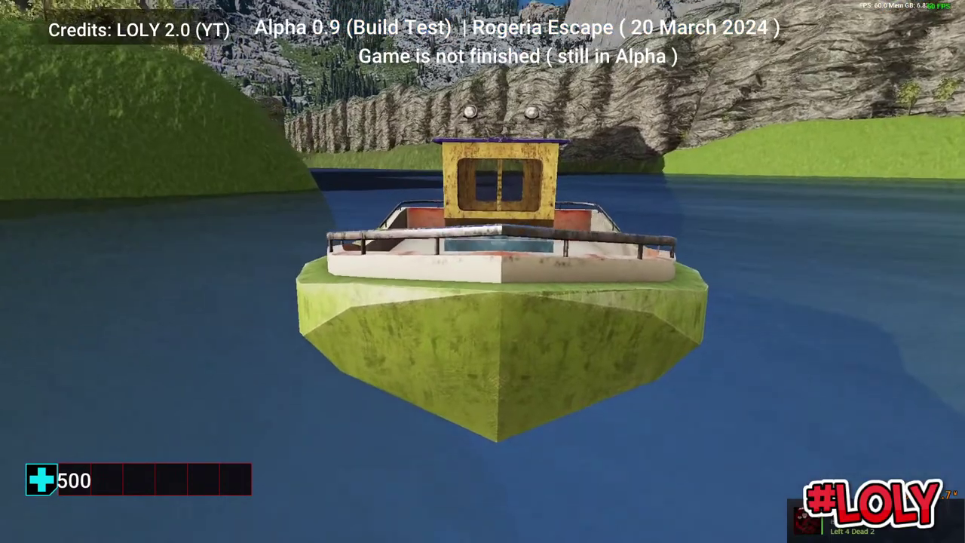
Steer the boat through the channel between the cliffs and grassy banks up to the river bend
{"action": "key", "text": "w"}
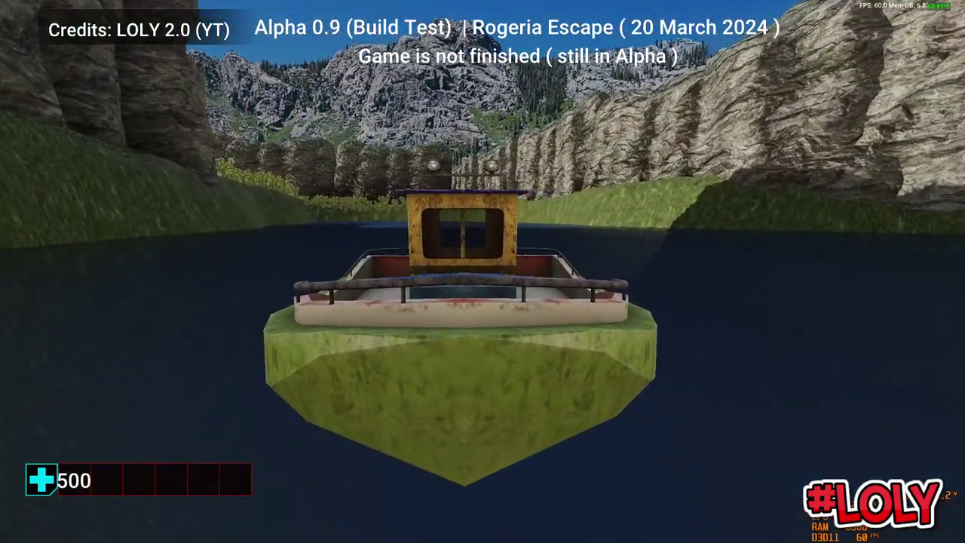
{"action": "key", "text": "w"}
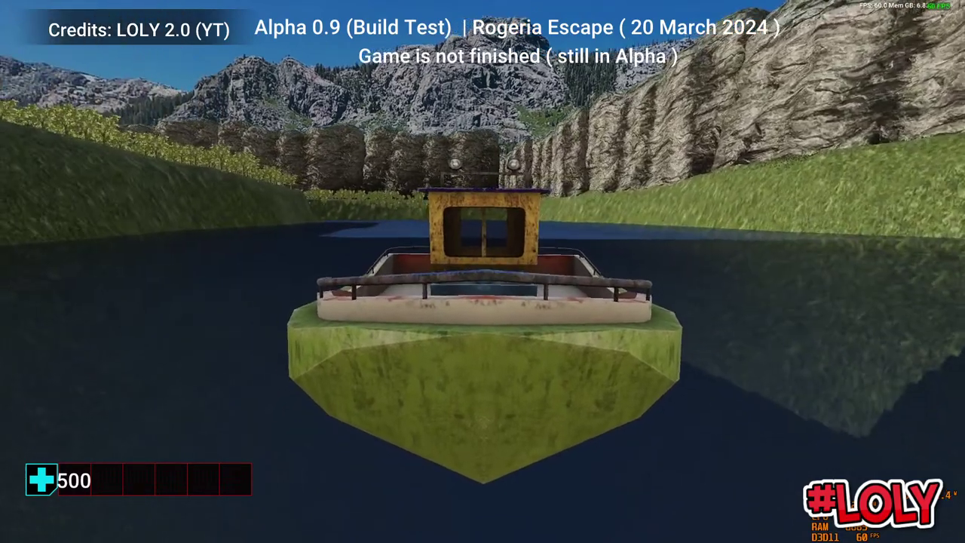
{"action": "key", "text": "w"}
{"action": "key", "text": "a"}
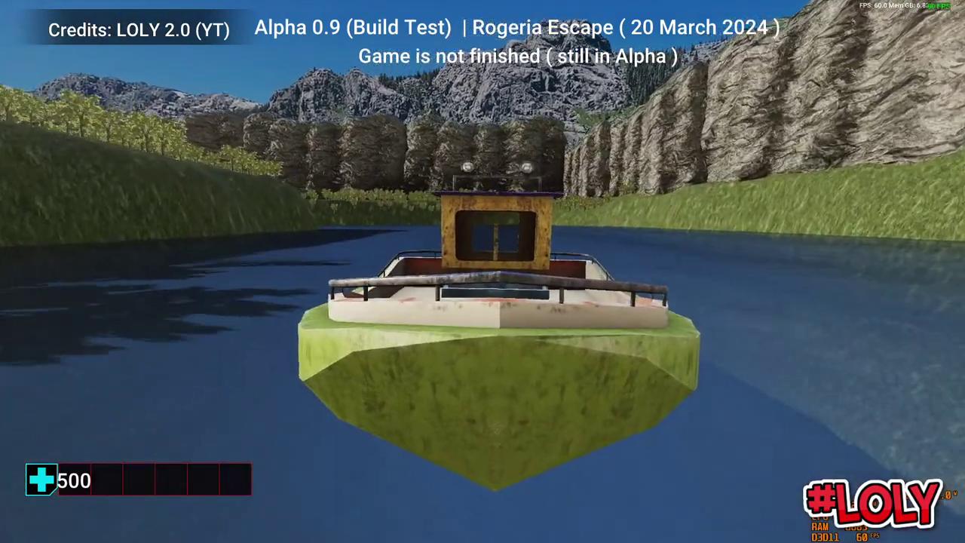
{"action": "key", "text": "w"}
{"action": "key", "text": "a"}
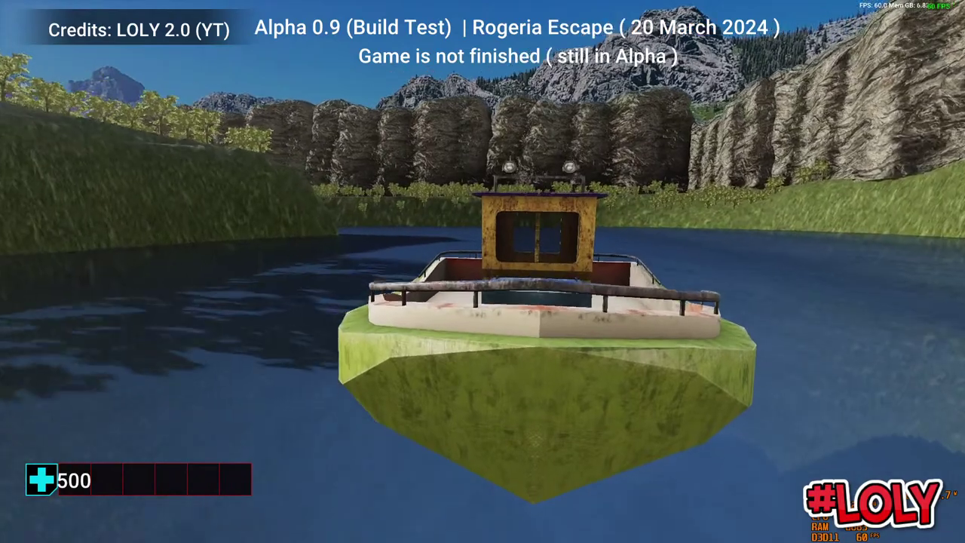
{"action": "key", "text": "w"}
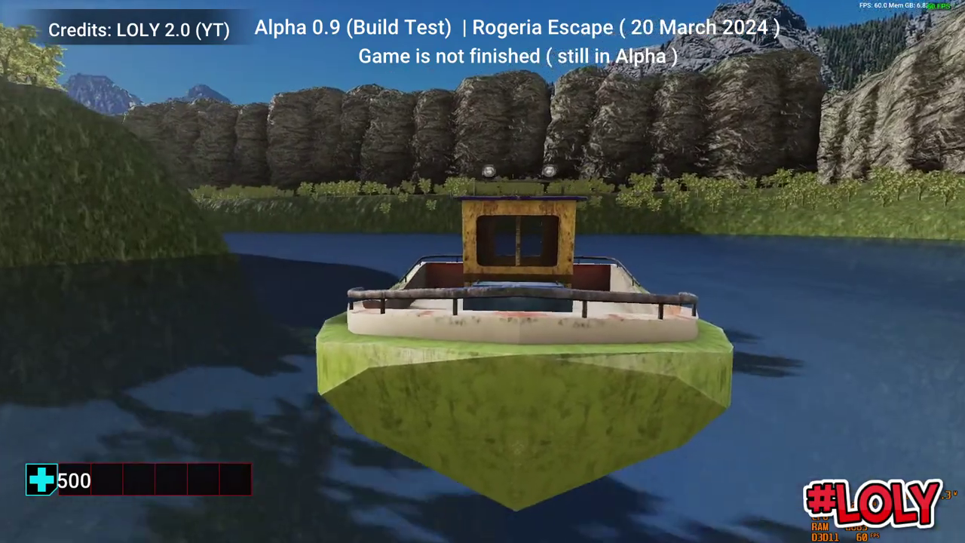
Turn the boat around the bend, run it onto the dock's tiles, and end the test
{"action": "key", "text": "a"}
{"action": "key", "text": "w"}
{"action": "key", "text": "a"}
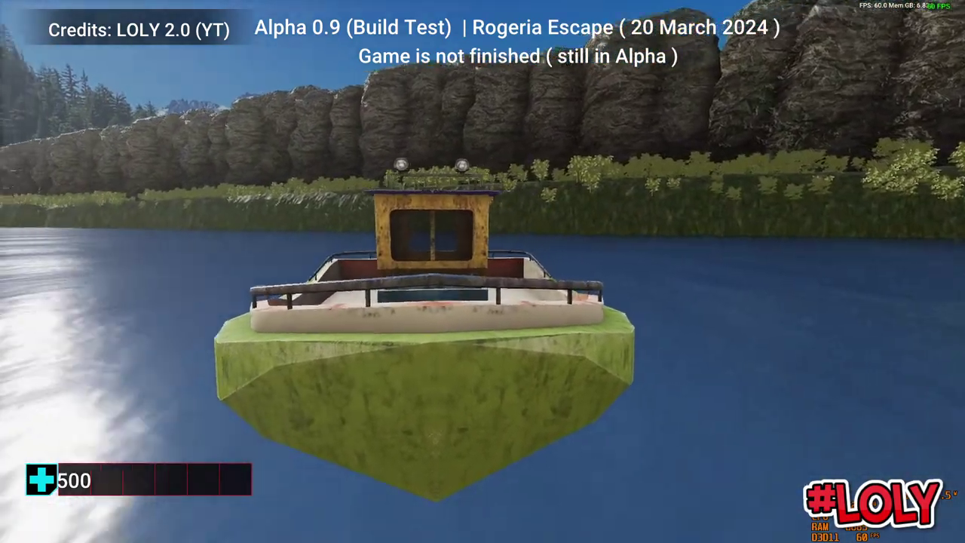
{"action": "key", "text": "w"}
{"action": "key", "text": "a"}
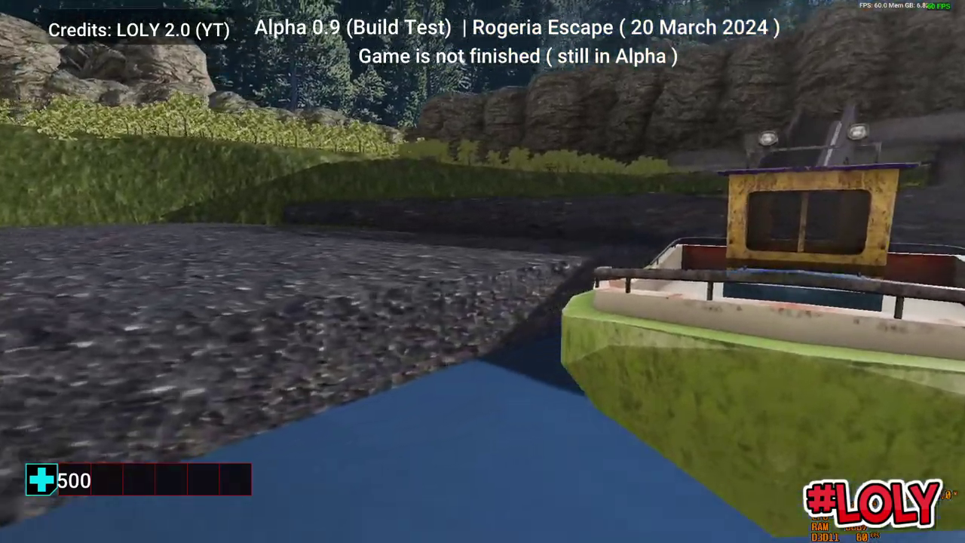
{"action": "key", "text": "w"}
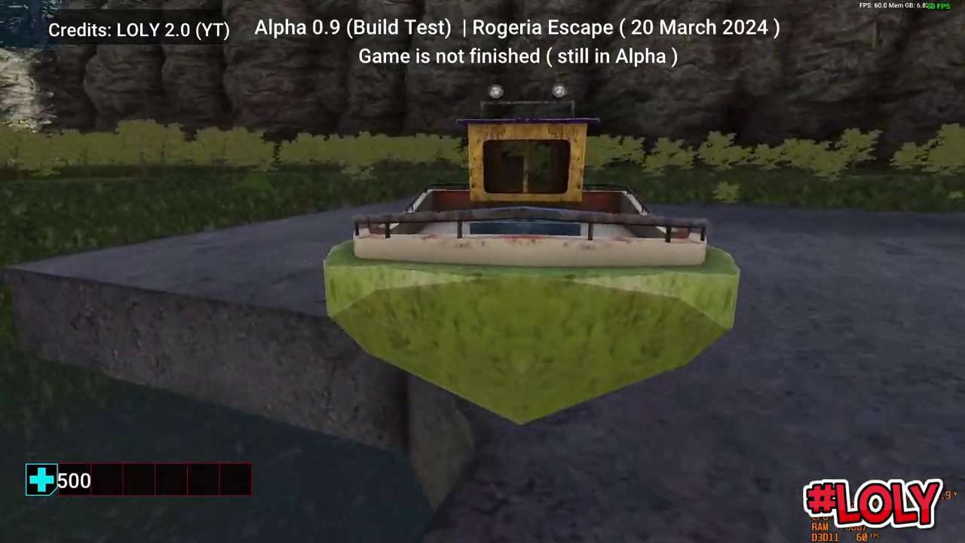
{"action": "key", "text": "Escape"}
Select Boat 03 beside the stone steps and open its Behavior settings
{"action": "key", "text": "w"}
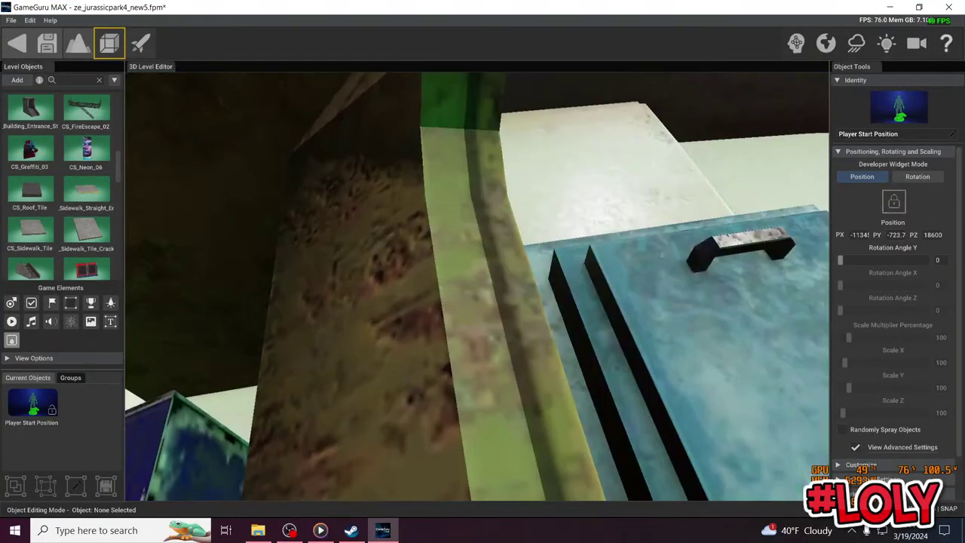
{"action": "key", "text": "s"}
{"action": "key", "text": "w"}
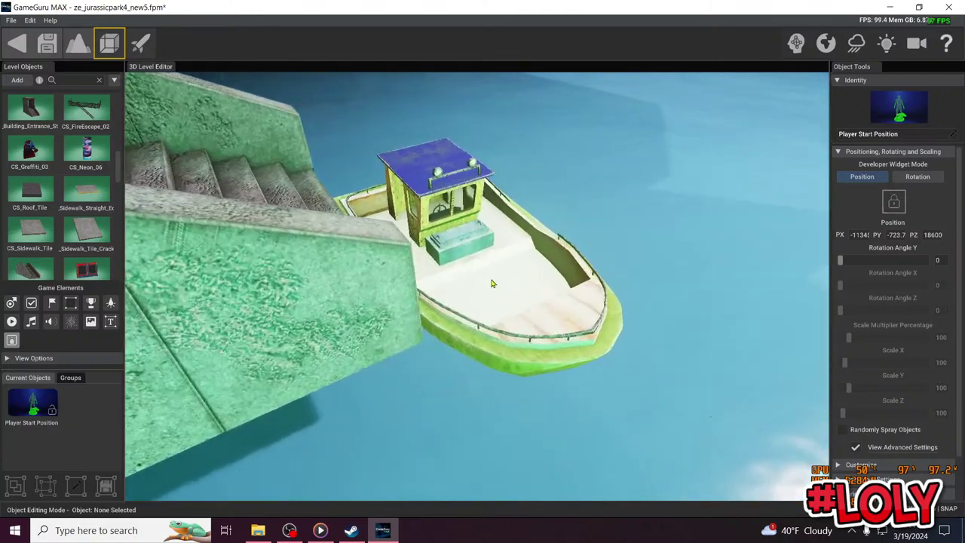
{"action": "left_click", "coordinate": [491, 283]}
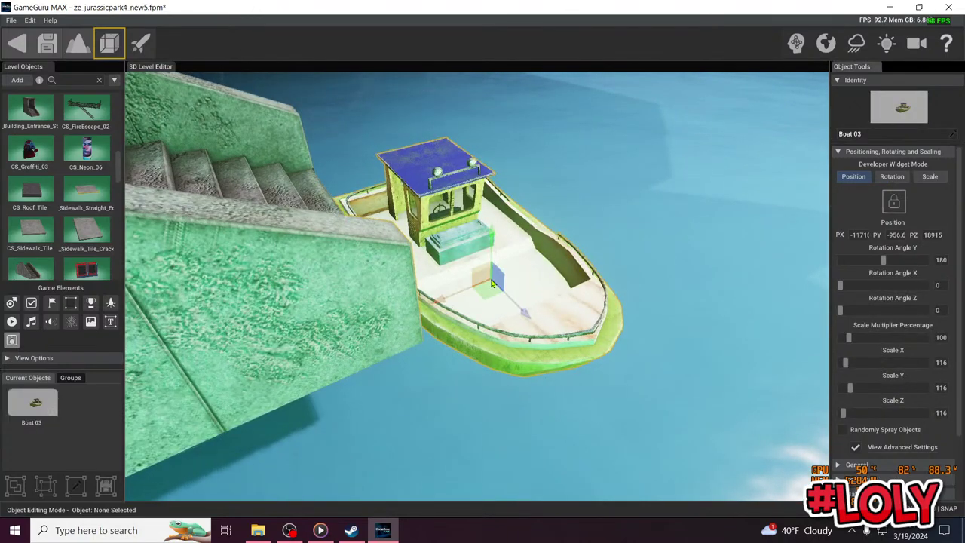
{"action": "left_click", "coordinate": [882, 153]}
{"action": "left_click", "coordinate": [887, 195]}
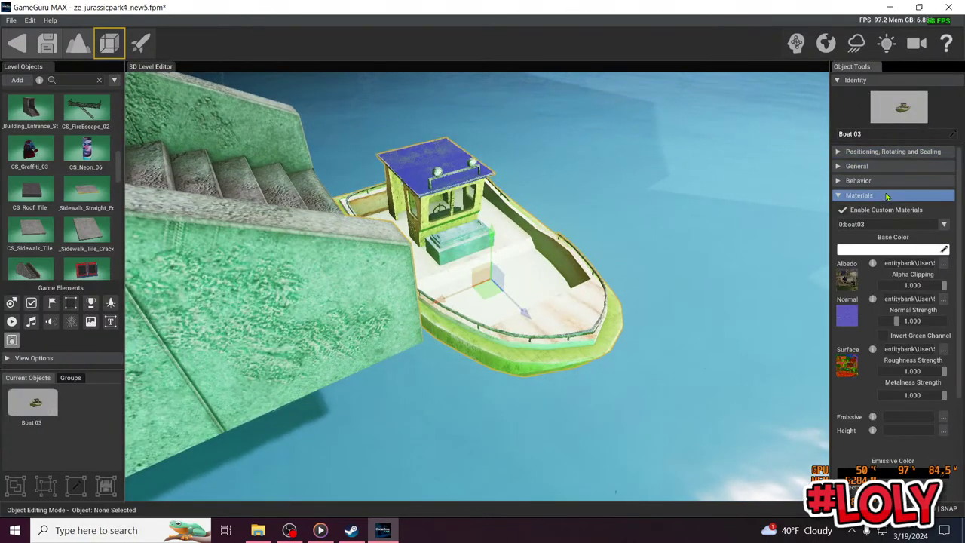
{"action": "left_click", "coordinate": [887, 195]}
{"action": "left_click", "coordinate": [887, 181]}
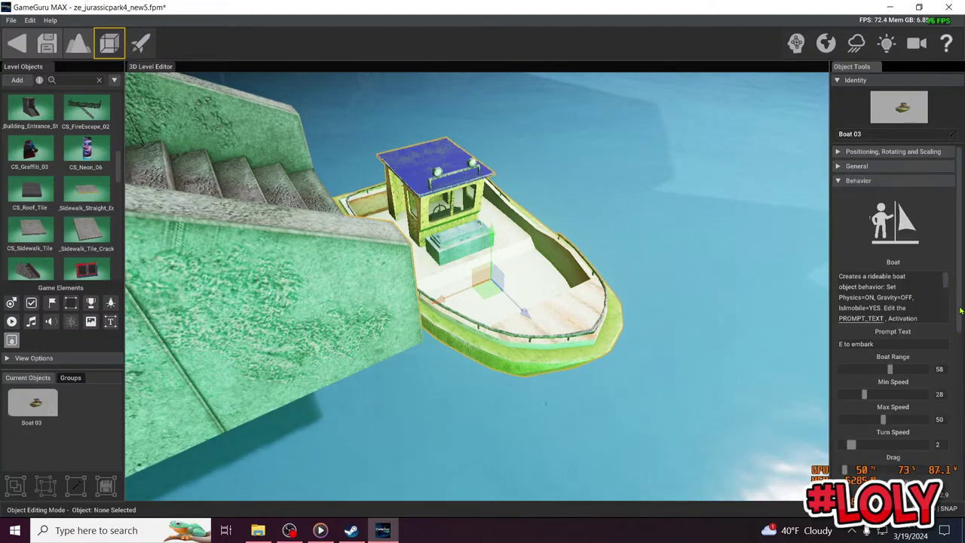
Review the boat behavior's description and parameters, and set Boat Brake to 45
{"action": "left_click_drag", "start_coordinate": [961, 310], "coordinate": [964, 402]}
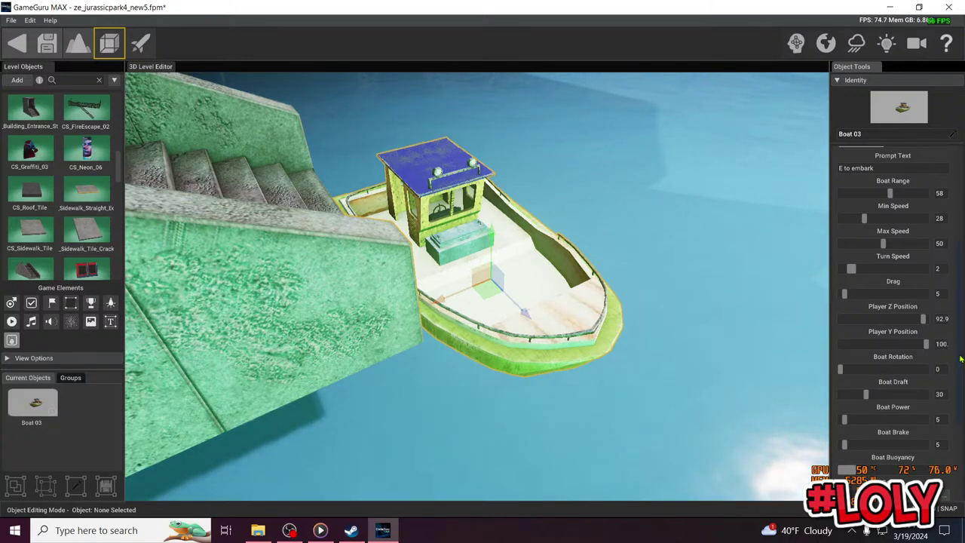
{"action": "left_click_drag", "start_coordinate": [961, 360], "coordinate": [940, 235]}
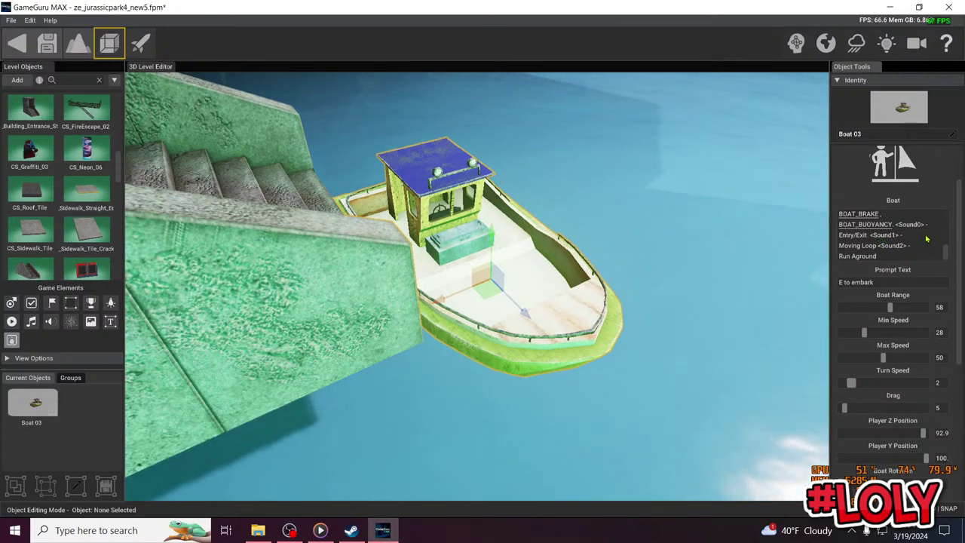
{"action": "scroll", "coordinate": [953, 420], "scroll_direction": "down", "scroll_amount": 5}
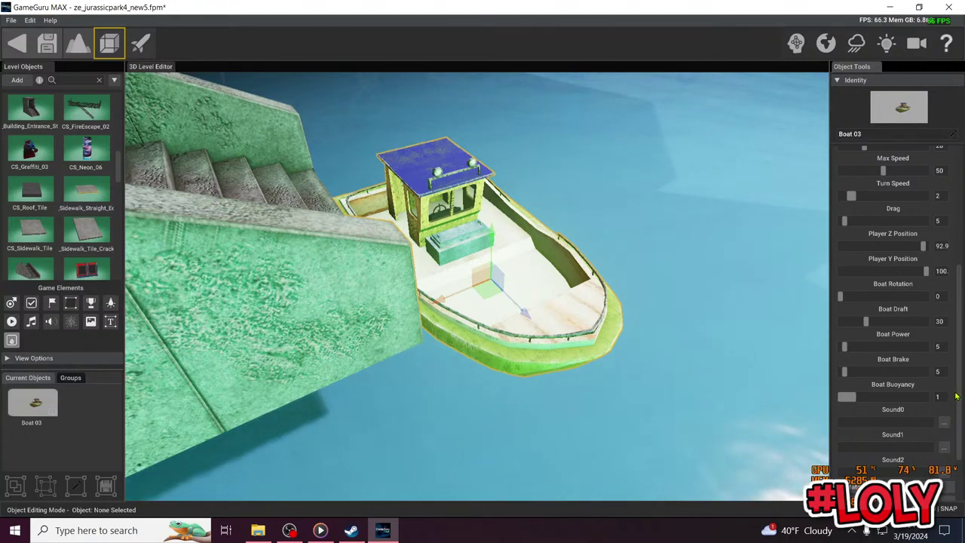
{"action": "scroll", "coordinate": [956, 390], "scroll_direction": "up", "scroll_amount": 1}
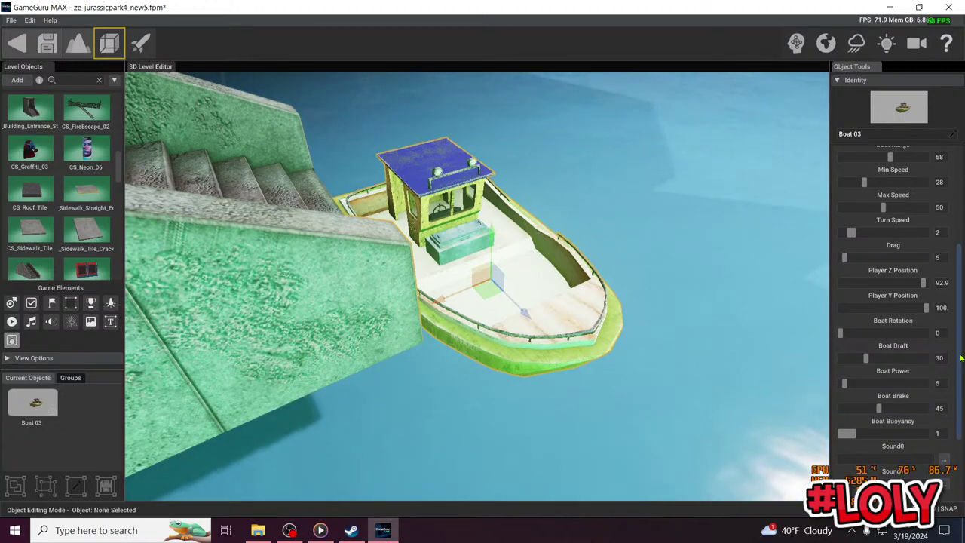
{"action": "left_click_drag", "start_coordinate": [960, 359], "coordinate": [955, 234]}
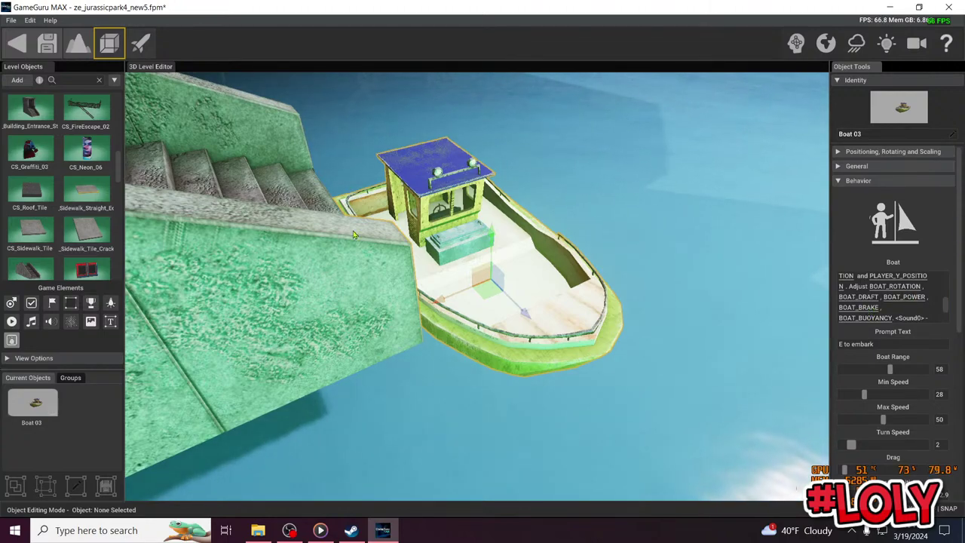
Retest the level with the changed boat brake, boarding the boat and heading away from the steps
{"action": "left_click", "coordinate": [143, 41]}
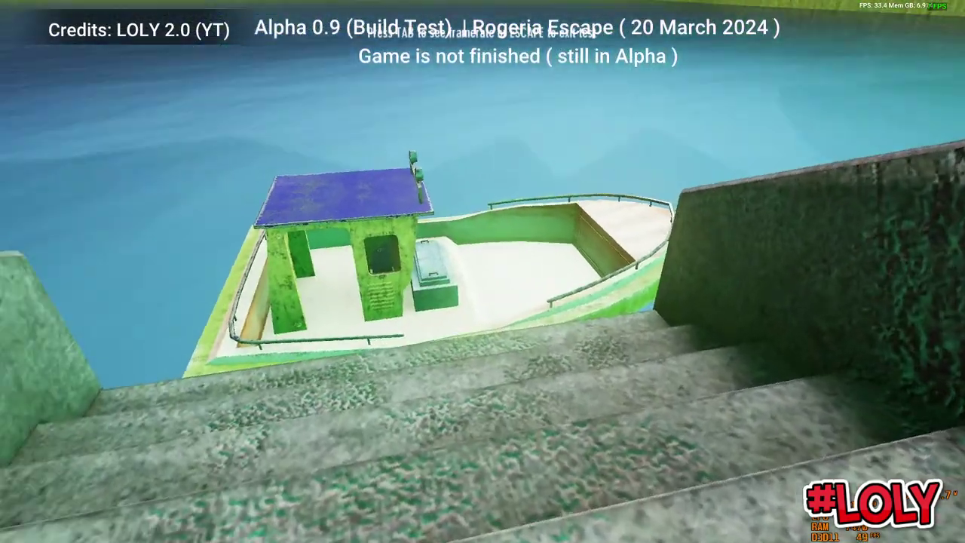
{"action": "key", "text": "w"}
{"action": "key", "text": "e"}
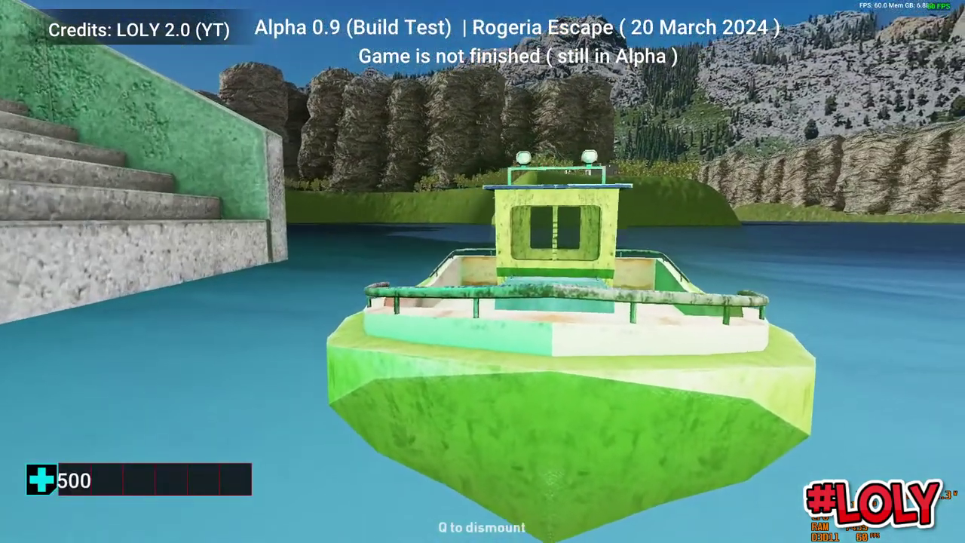
{"action": "key", "text": "w"}
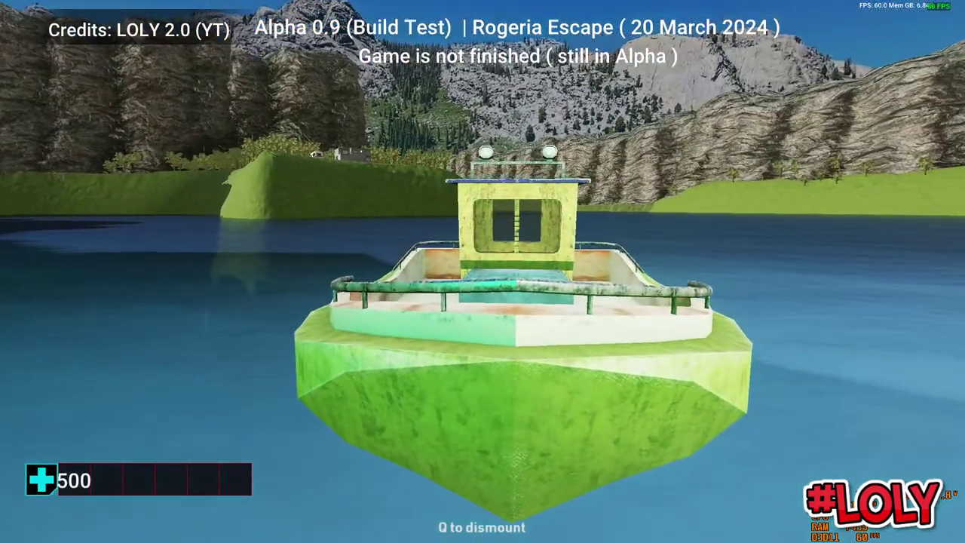
{"action": "key", "text": "w"}
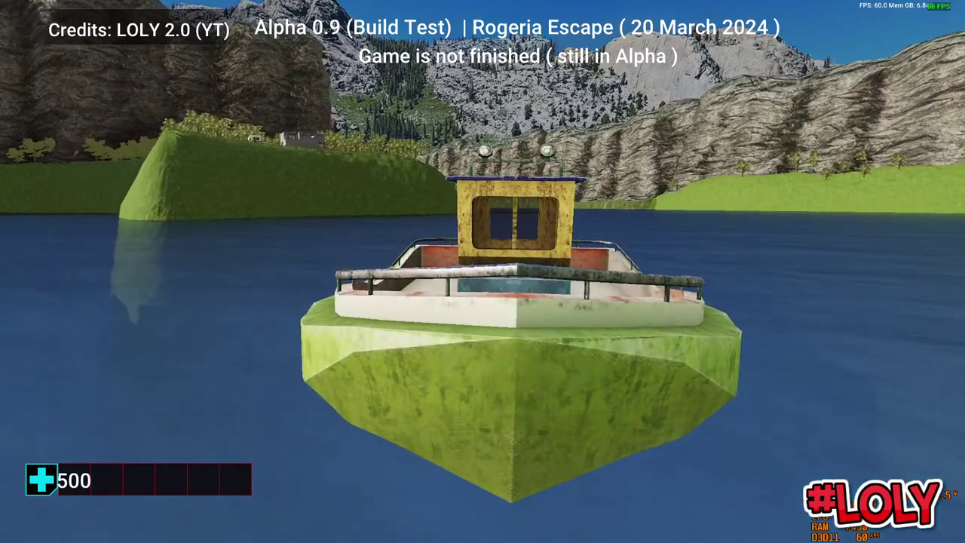
{"action": "key", "text": "w"}
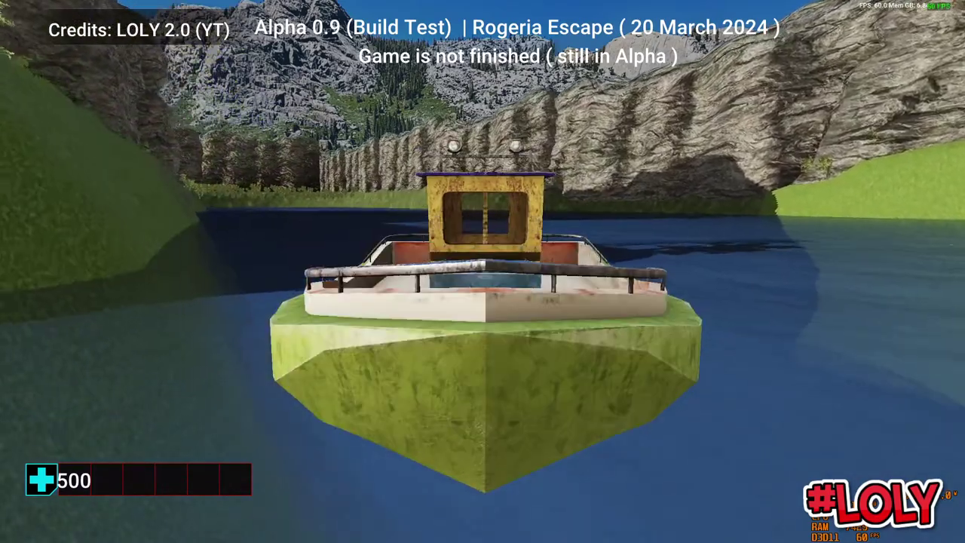
Steer the boat down the river between the cliffs and grassy banks toward the far bend
{"action": "key", "text": "w"}
{"action": "key", "text": "a"}
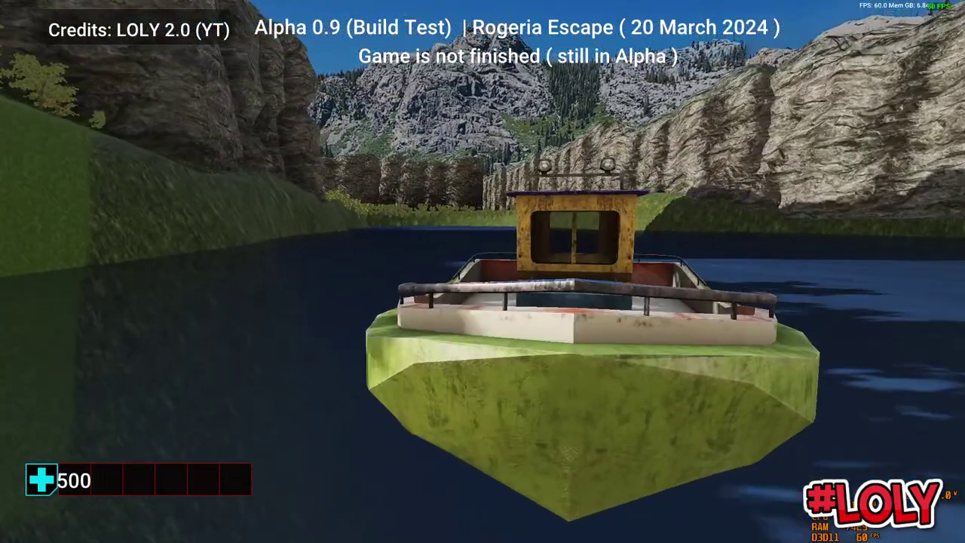
{"action": "key", "text": "w"}
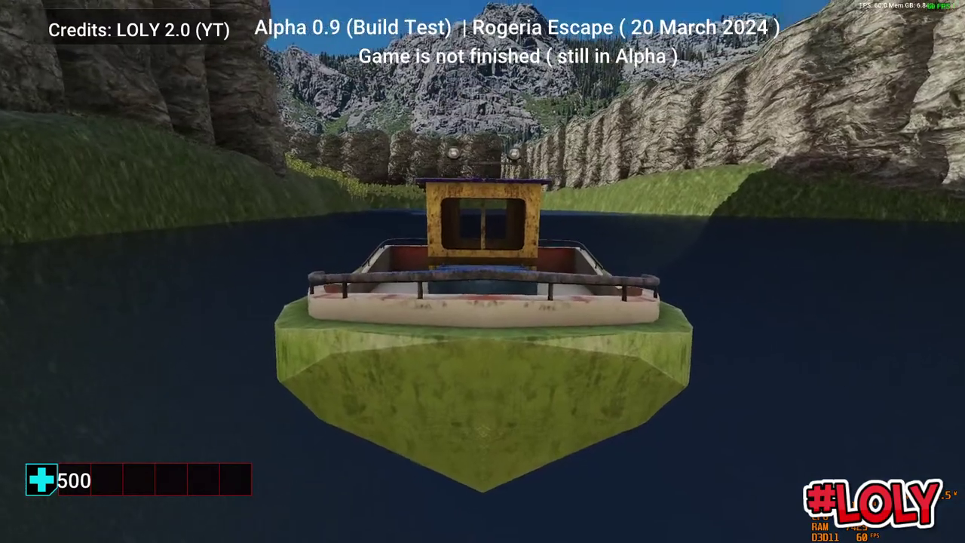
{"action": "key", "text": "w"}
{"action": "key", "text": "a"}
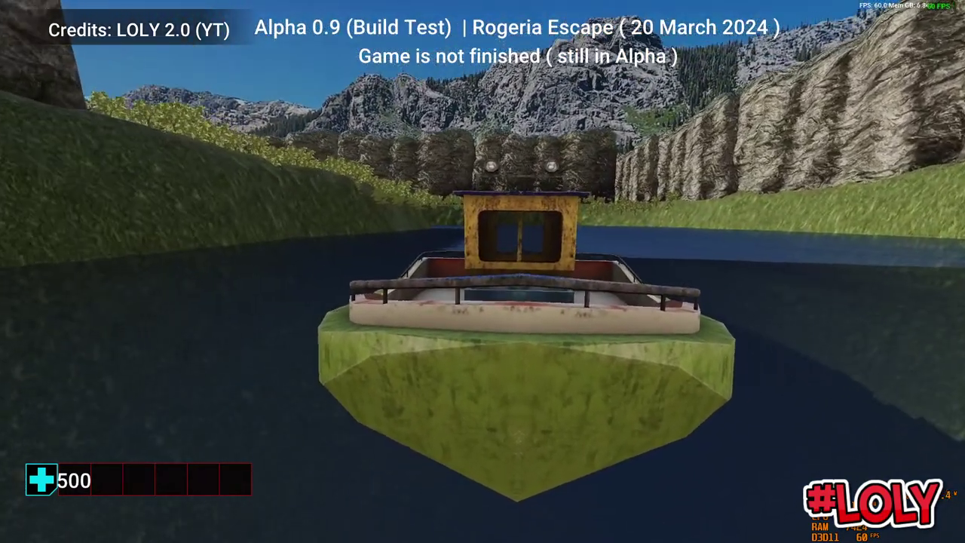
{"action": "key", "text": "w"}
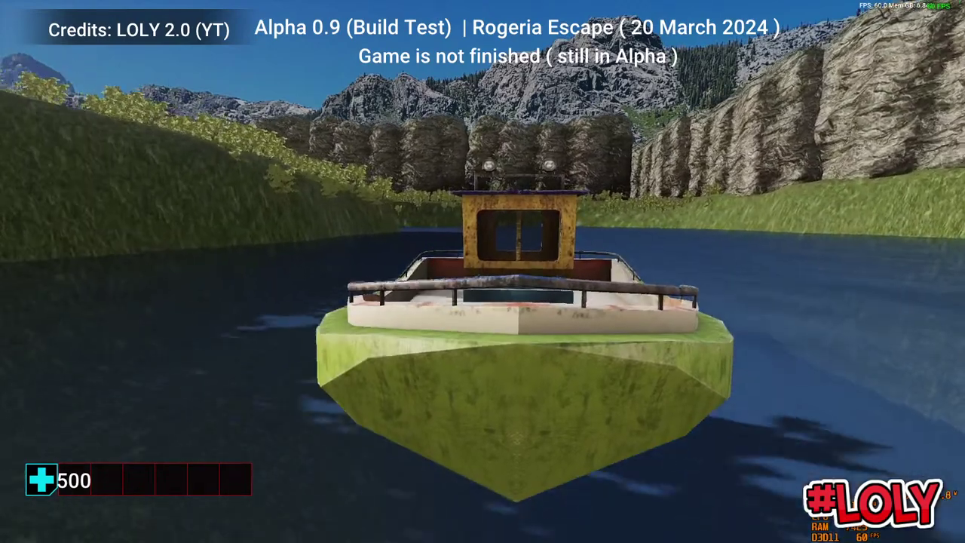
{"action": "key", "text": "w"}
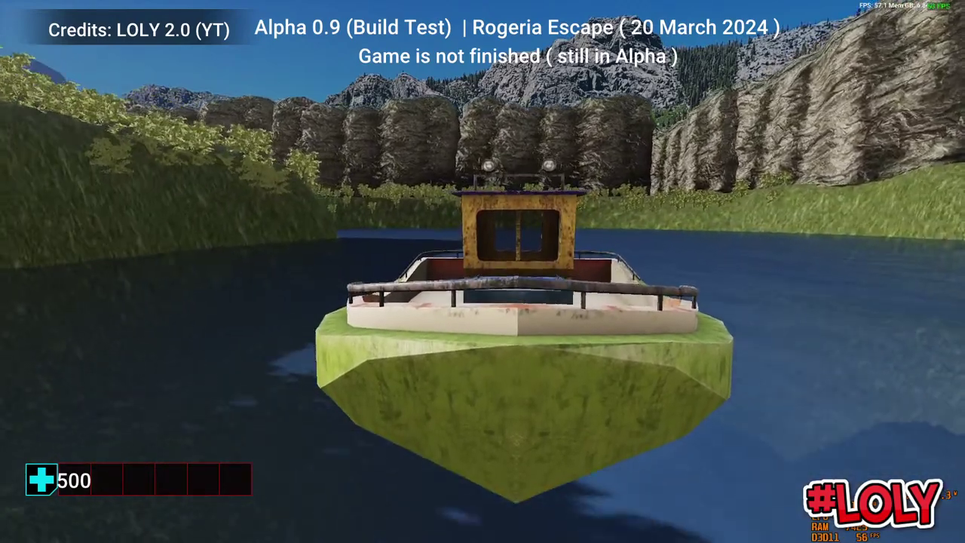
{"action": "key", "text": "w"}
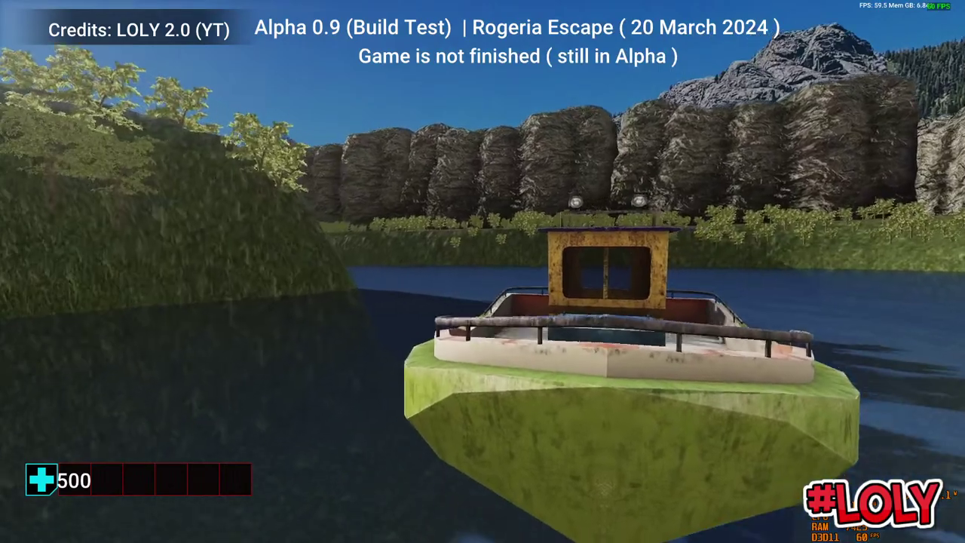
Take the boat around the bend and line it up with the dock at the river's end
{"action": "key", "text": "w"}
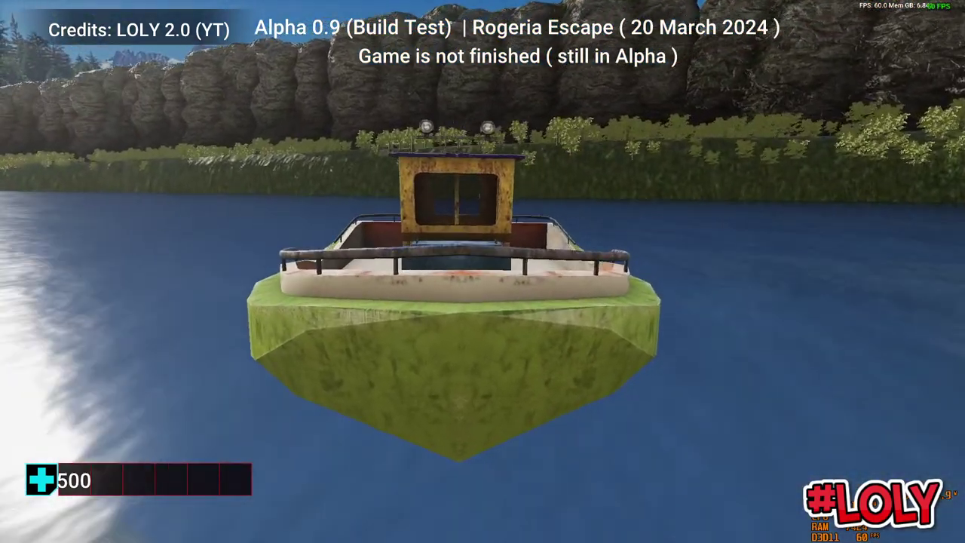
{"action": "key", "text": "w"}
{"action": "key", "text": "a"}
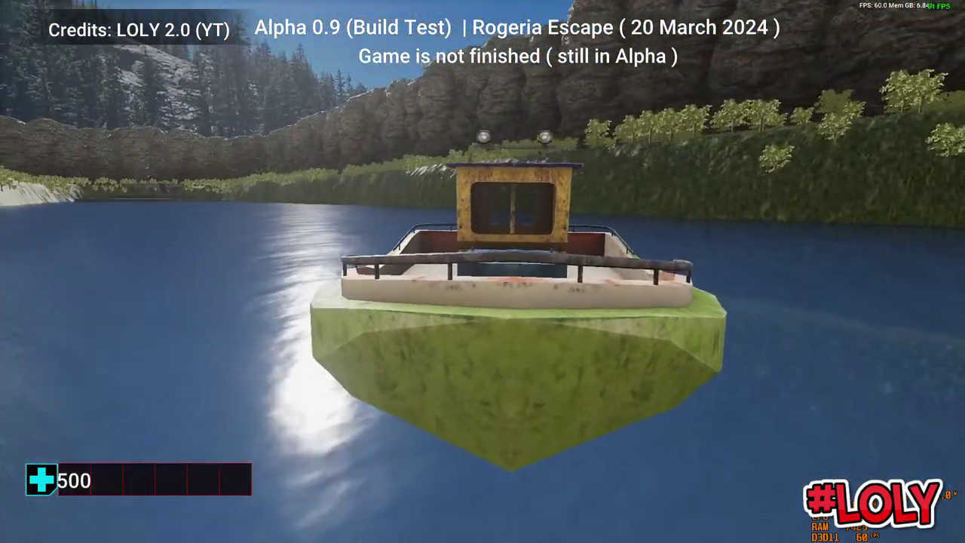
{"action": "key", "text": "w"}
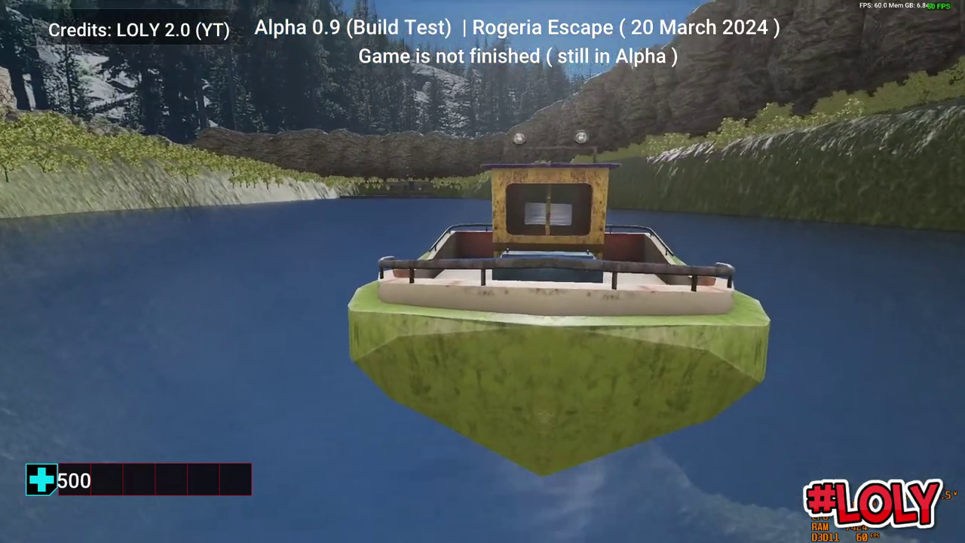
{"action": "key", "text": "w"}
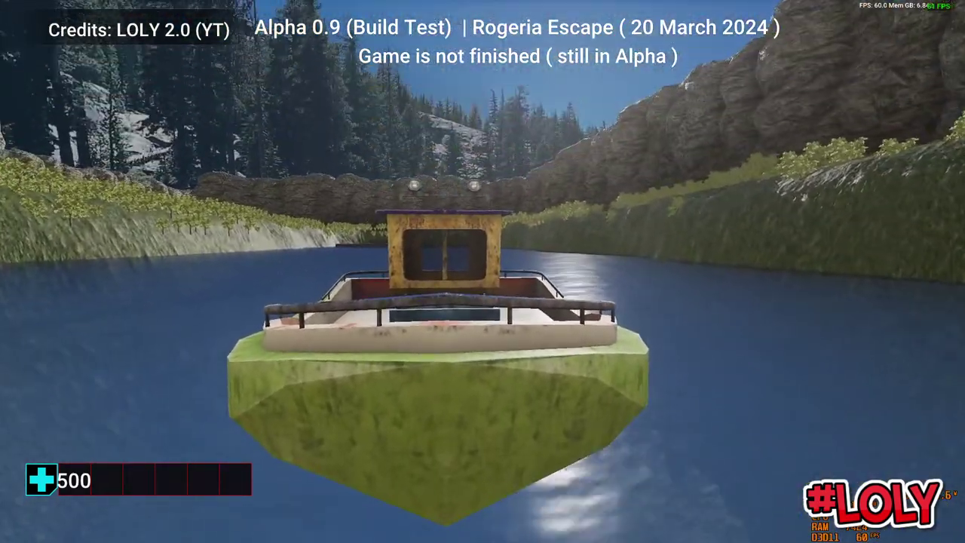
{"action": "key", "text": "w"}
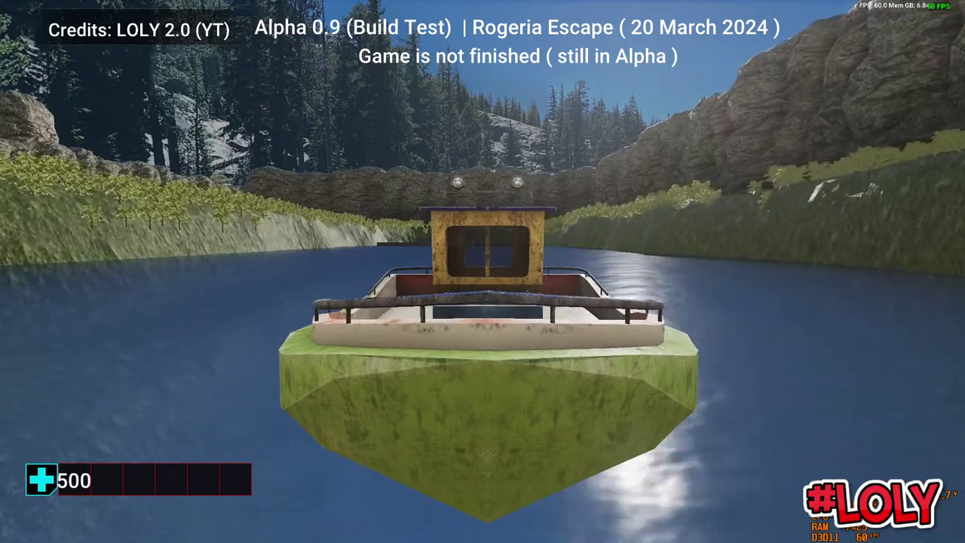
{"action": "key", "text": "w"}
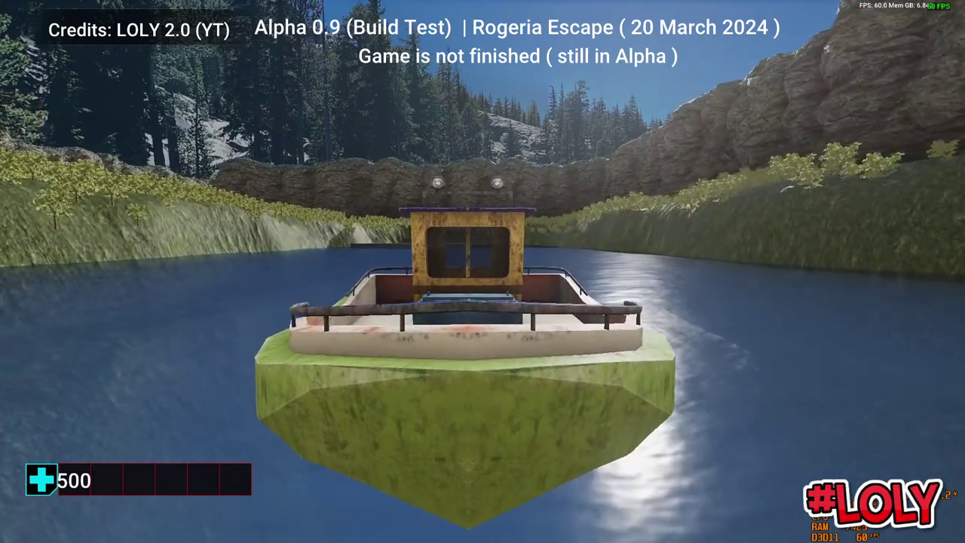
{"action": "key", "text": "w"}
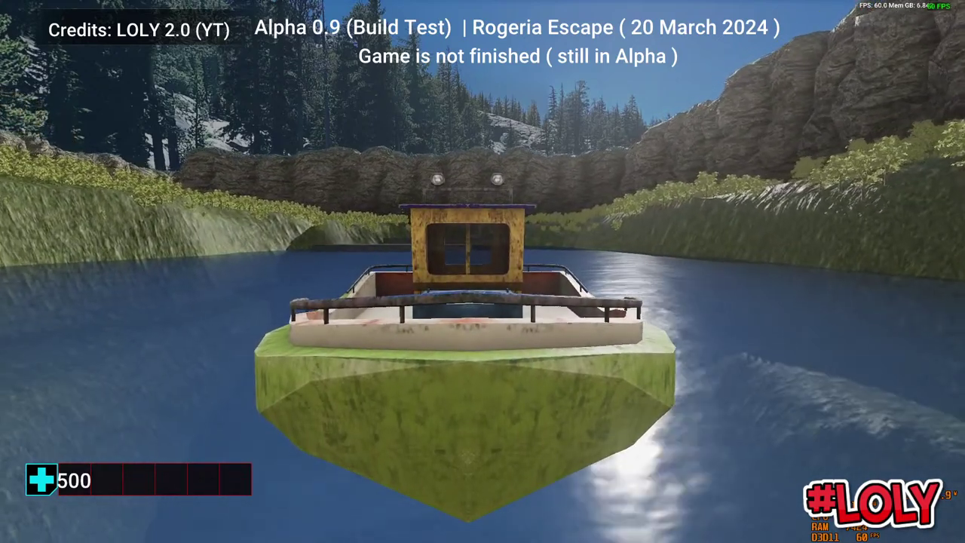
Run the boat over the dock's tiles to the concrete stairs and end the test
{"action": "key", "text": "w"}
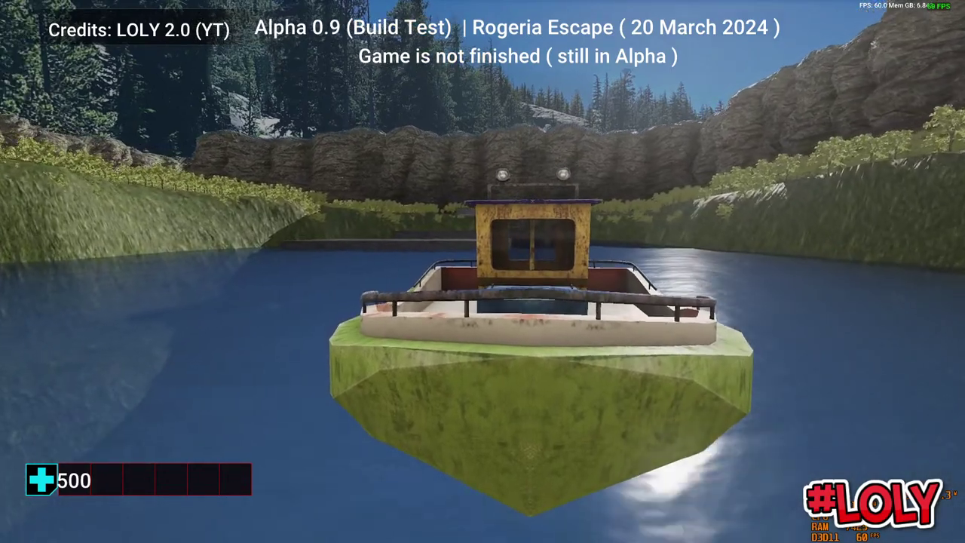
{"action": "key", "text": "w"}
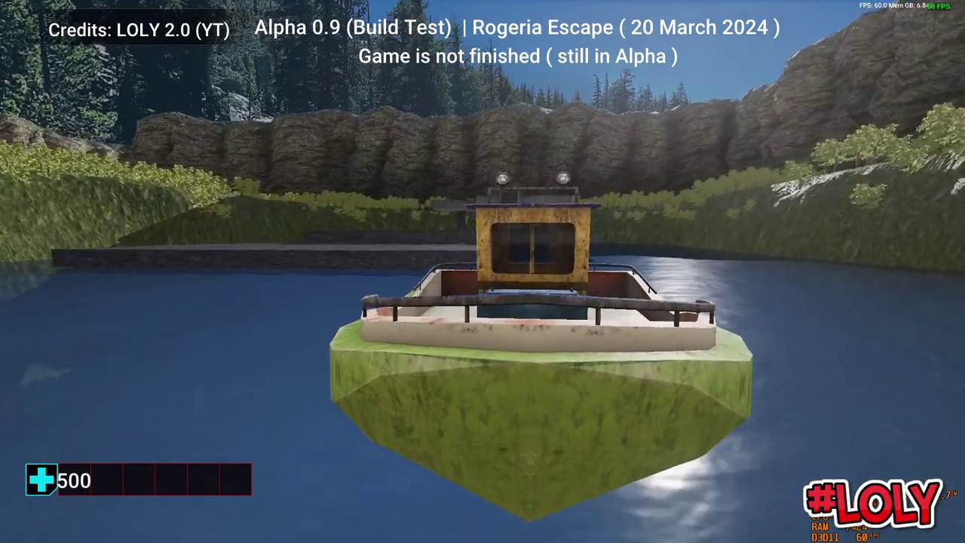
{"action": "key", "text": "w"}
{"action": "key", "text": "e"}
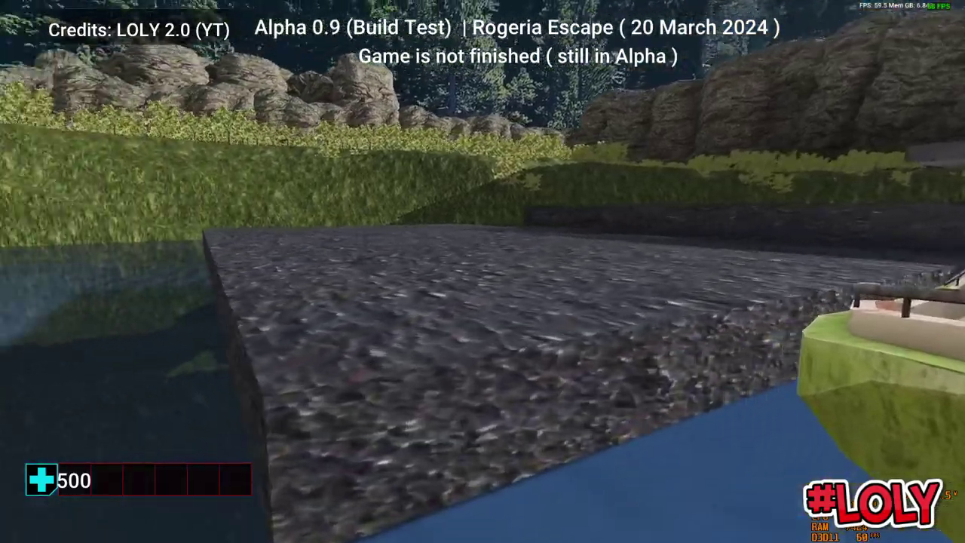
{"action": "key", "text": "w"}
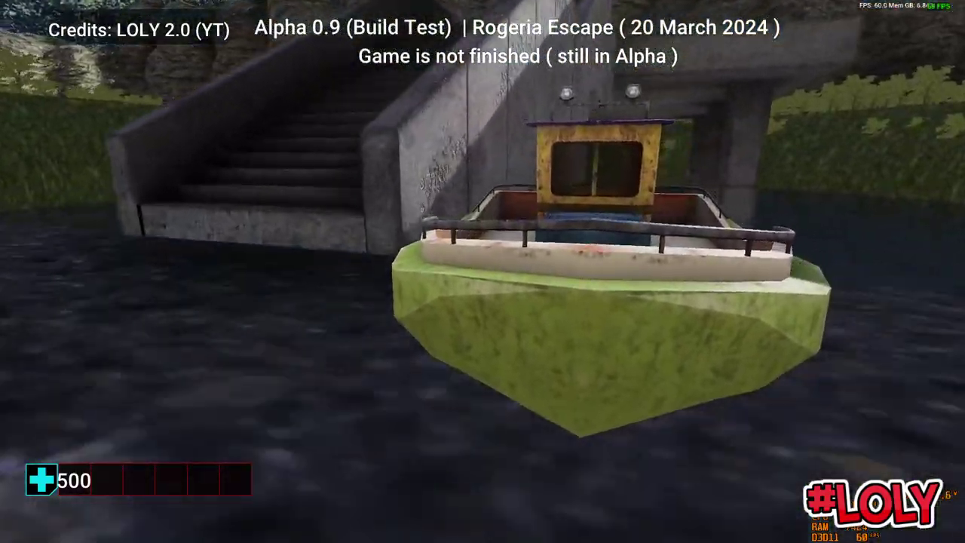
{"action": "key", "text": "w"}
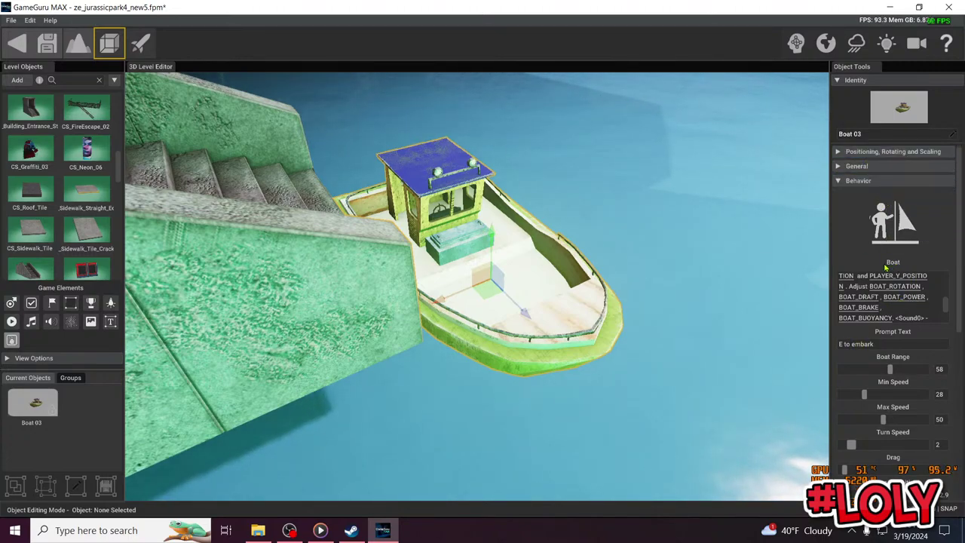
Review the General settings of Boat 03, including its physics and collision options, and collapse them
{"action": "left_click_drag", "start_coordinate": [959, 245], "coordinate": [957, 174]}
{"action": "left_click", "coordinate": [949, 170]}
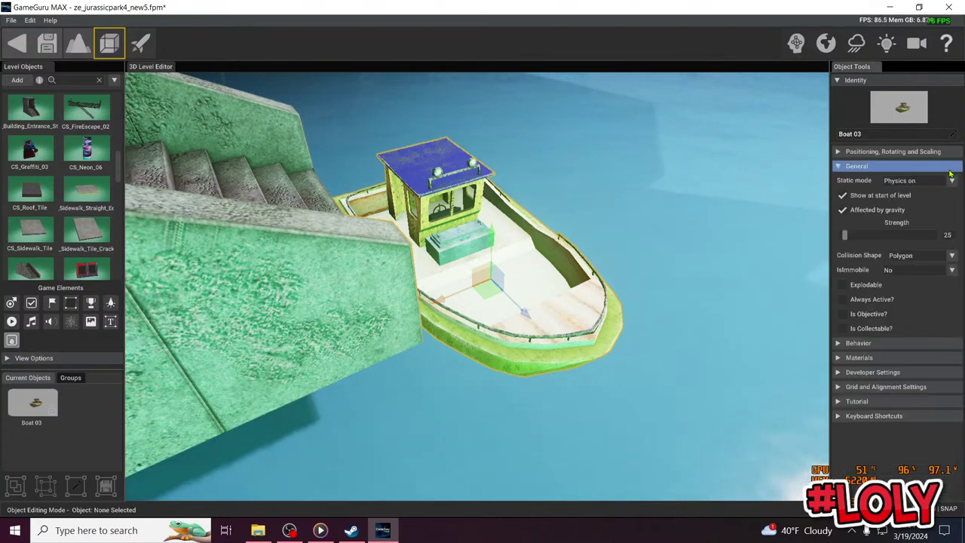
{"action": "left_click", "coordinate": [885, 170]}
{"action": "left_click", "coordinate": [885, 170]}
{"action": "left_click", "coordinate": [885, 170]}
Go from the boat's starting point to the river dock and examine its tile platforms and stairs from above
{"action": "right_click_drag", "start_coordinate": [648, 209], "coordinate": [487, 306]}
{"action": "key", "text": "w"}
{"action": "key", "text": "w"}
{"action": "key", "text": "d"}
{"action": "key", "text": "a"}
{"action": "key", "text": "w"}
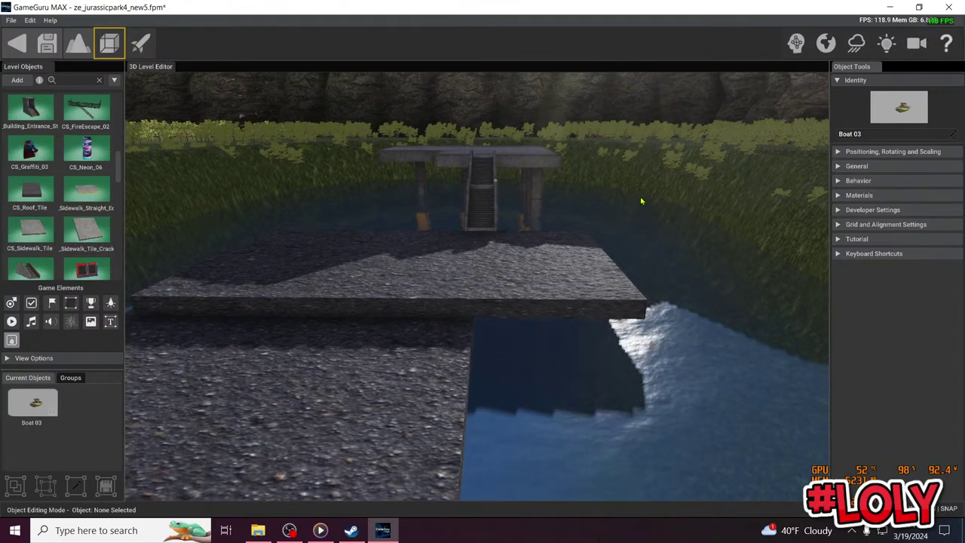
{"action": "key", "text": "d"}
{"action": "mouse_move", "coordinate": [641, 201]}
{"action": "right_mouse_down"}
{"action": "mouse_move", "coordinate": [624, 227]}
{"action": "mouse_move", "coordinate": [567, 199]}
{"action": "mouse_move", "coordinate": [623, 255]}
{"action": "mouse_move", "coordinate": [642, 200]}
{"action": "right_mouse_up"}
{"action": "key", "text": "w"}
{"action": "key", "text": "s"}
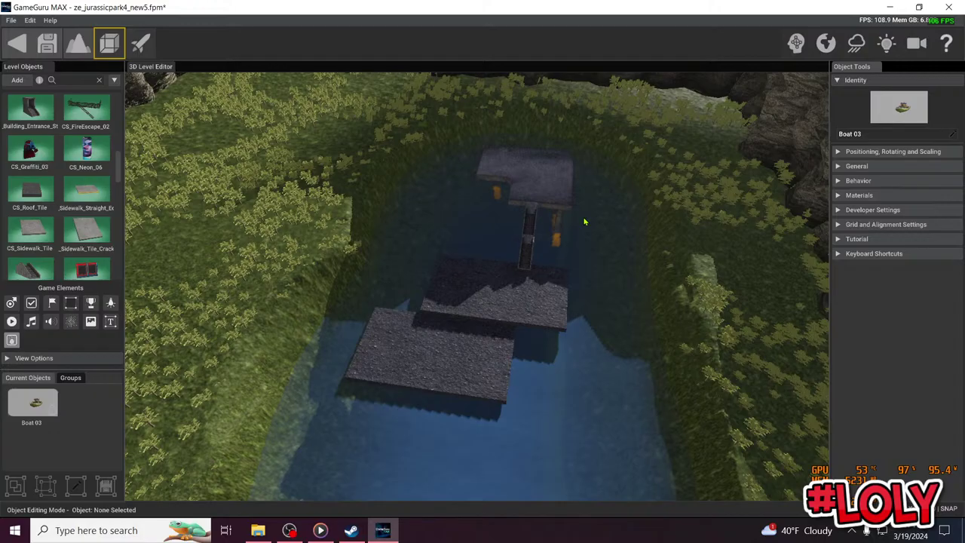
Examine the front edges of the dock's tiles and the open water beside them from the river side
{"action": "right_click_drag", "start_coordinate": [585, 222], "coordinate": [460, 157]}
{"action": "key", "text": "w"}
{"action": "key", "text": "w"}
{"action": "key", "text": "w"}
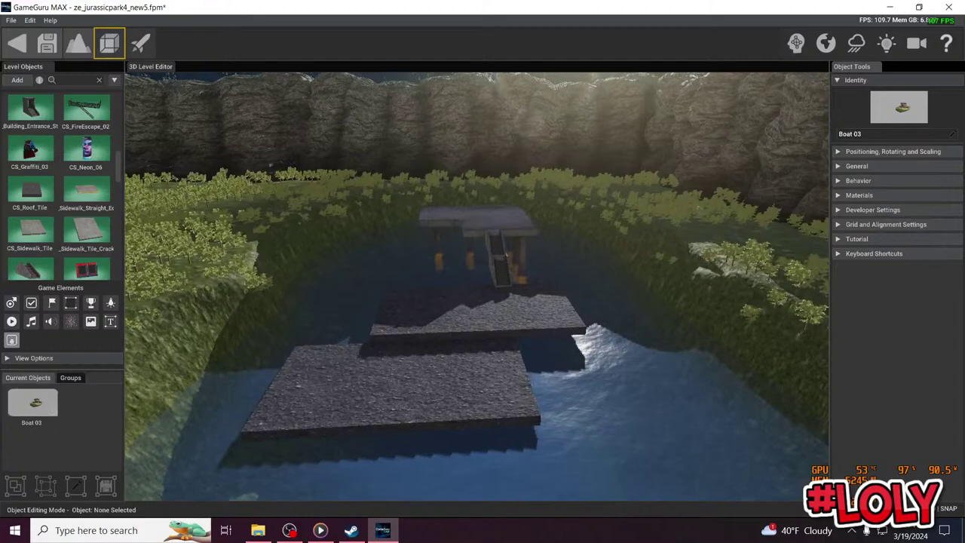
{"action": "key", "text": "w"}
{"action": "right_click_drag", "start_coordinate": [506, 256], "coordinate": [384, 247]}
{"action": "key", "text": "w"}
{"action": "key", "text": "s"}
{"action": "key", "text": "d"}
{"action": "key", "text": "w"}
{"action": "right_click_drag", "start_coordinate": [501, 192], "coordinate": [524, 193]}
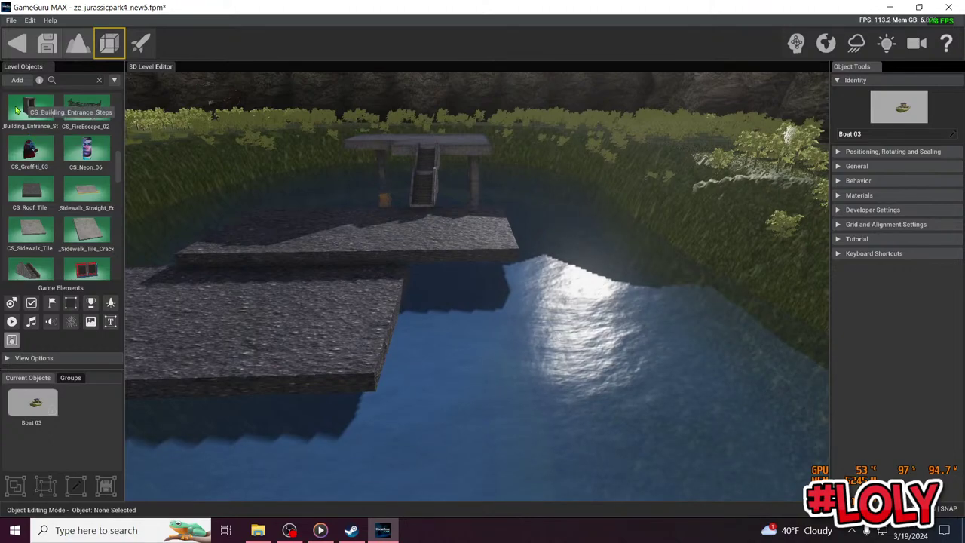
{"action": "left_click", "coordinate": [30, 110]}
{"action": "left_click", "coordinate": [339, 294]}
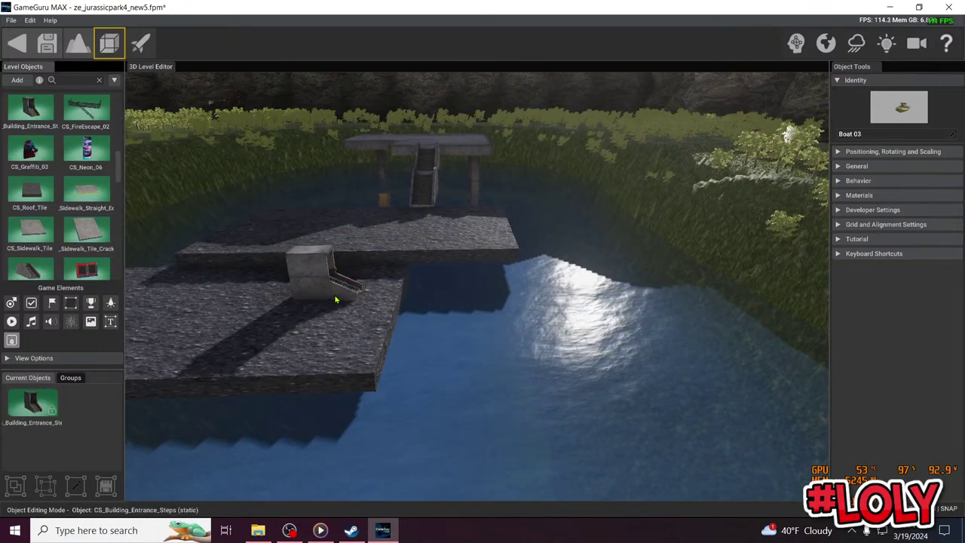
{"action": "left_click", "coordinate": [328, 276]}
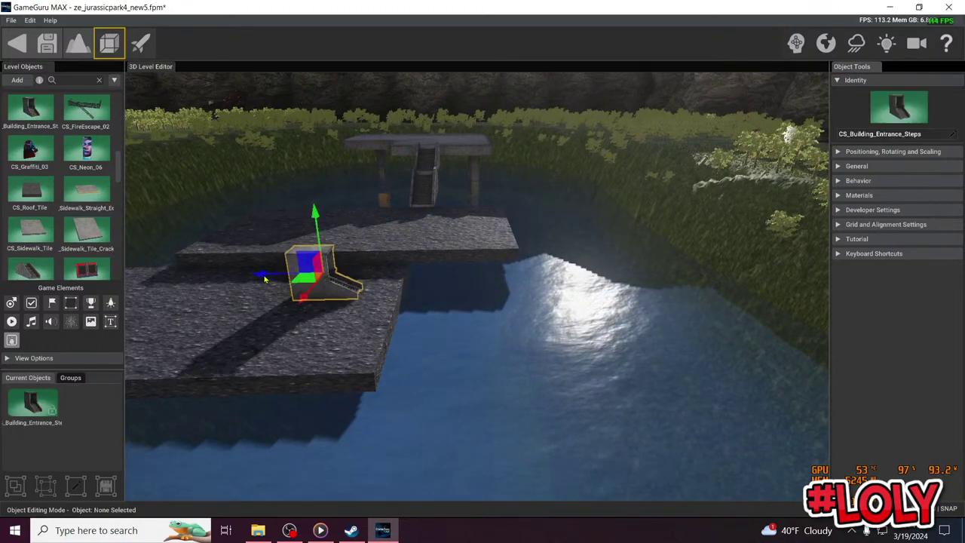
{"action": "left_click_drag", "start_coordinate": [263, 279], "coordinate": [490, 288]}
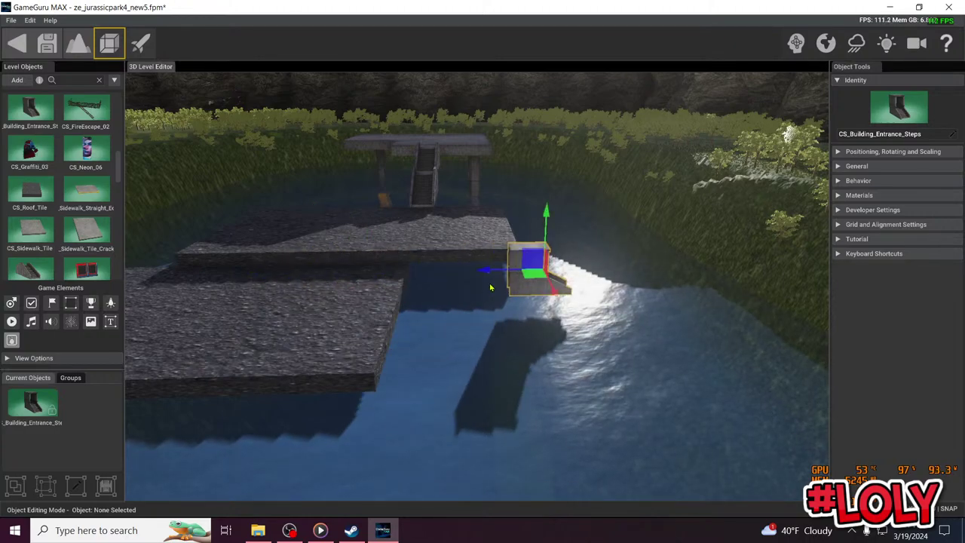
{"action": "key", "text": "Delete"}
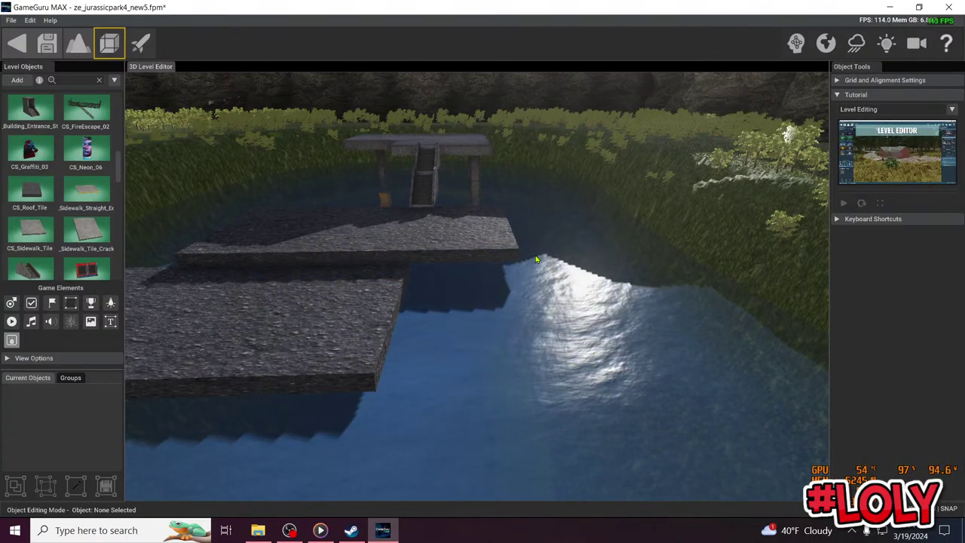
Search the object library for "wall", place a Blue Brick - Wall on the front dock tile, and raise it above the surface
{"action": "left_click", "coordinate": [17, 79]}
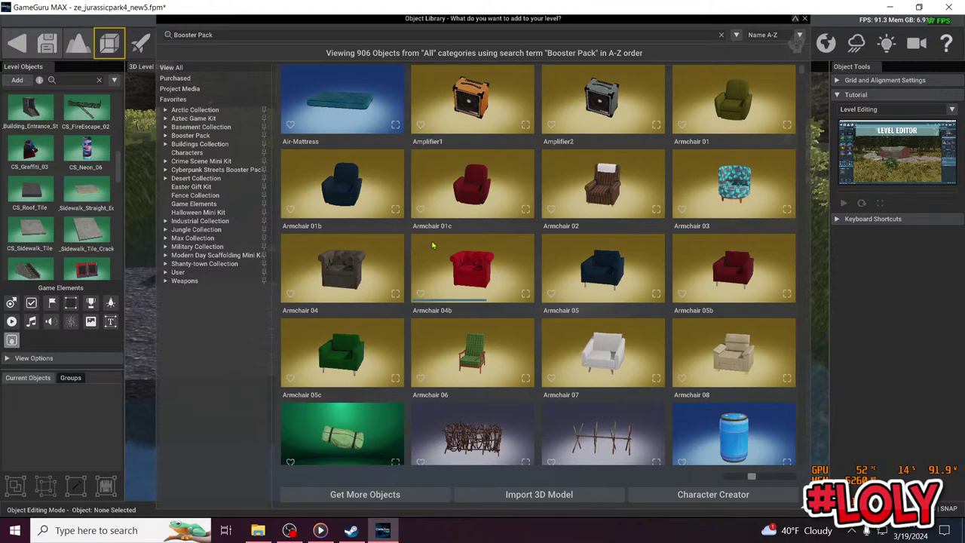
{"action": "left_click_drag", "start_coordinate": [215, 34], "coordinate": [145, 37]}
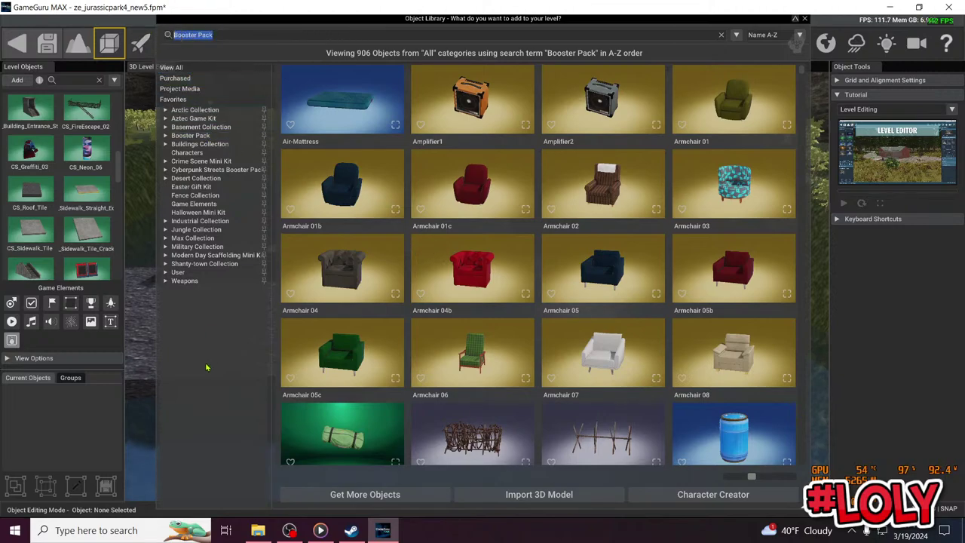
{"action": "type", "text": "wall"}
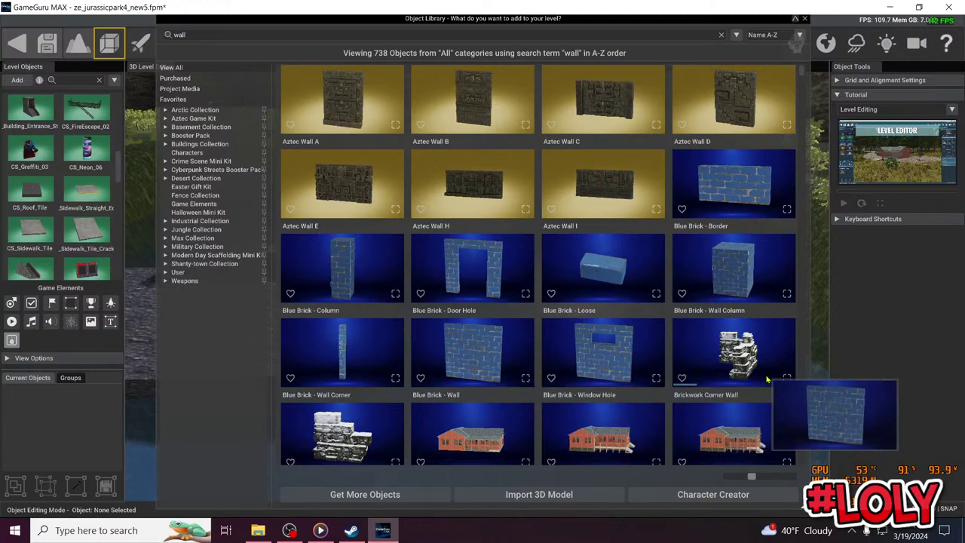
{"action": "left_click", "coordinate": [470, 362]}
{"action": "left_click", "coordinate": [334, 310]}
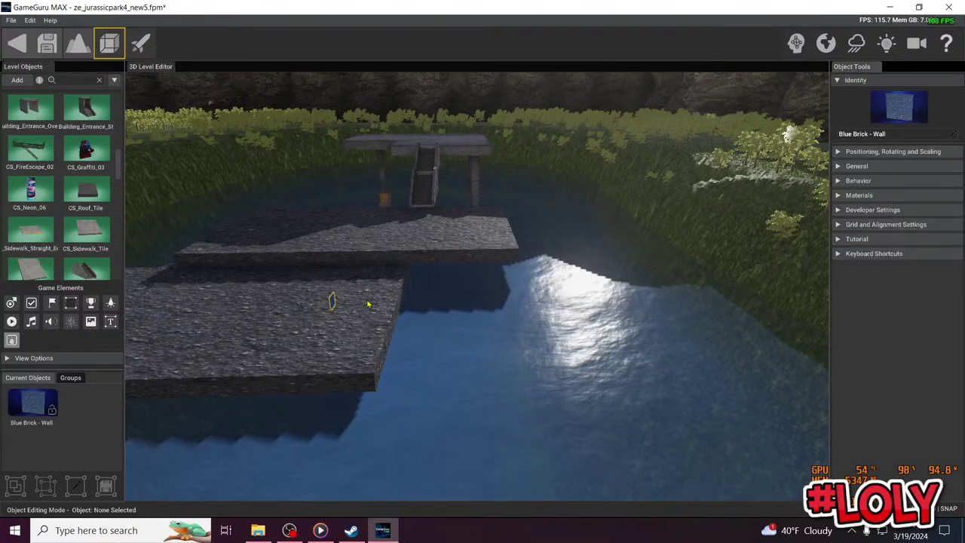
{"action": "scroll", "coordinate": [333, 306], "scroll_direction": "up", "scroll_amount": 5}
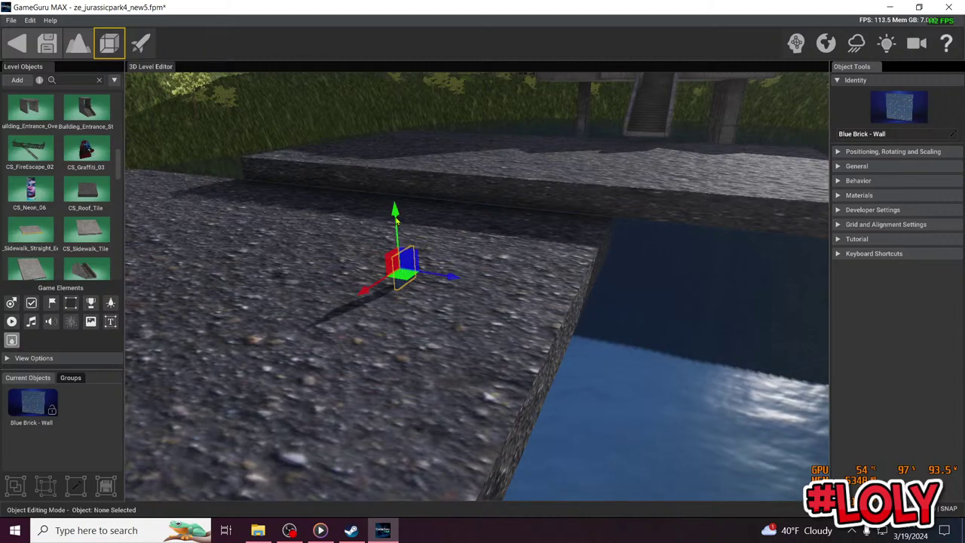
{"action": "left_click_drag", "start_coordinate": [396, 220], "coordinate": [389, 128]}
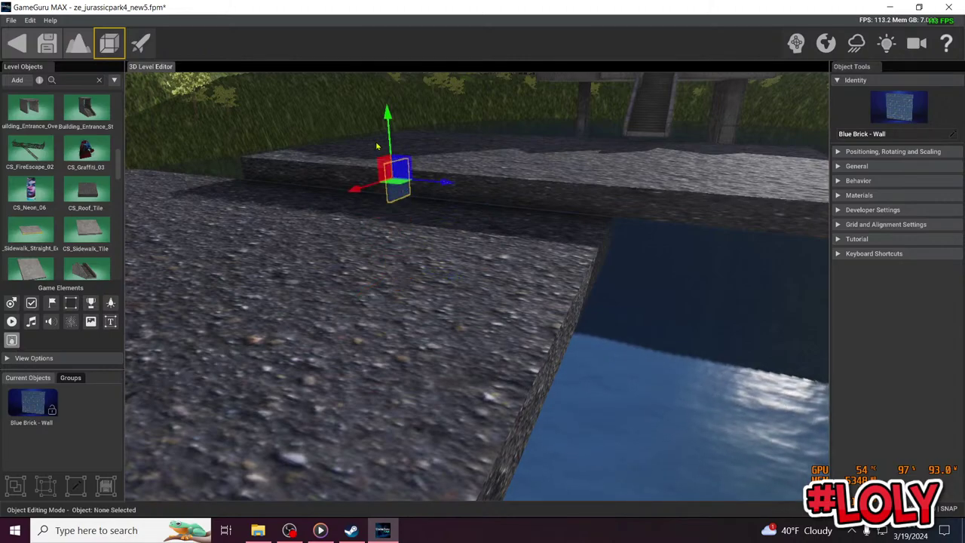
Check the Blue Brick wall's General settings and scale the wall uniformly to 520 percent
{"action": "left_click", "coordinate": [890, 152]}
{"action": "left_click", "coordinate": [889, 151]}
{"action": "left_click", "coordinate": [878, 167]}
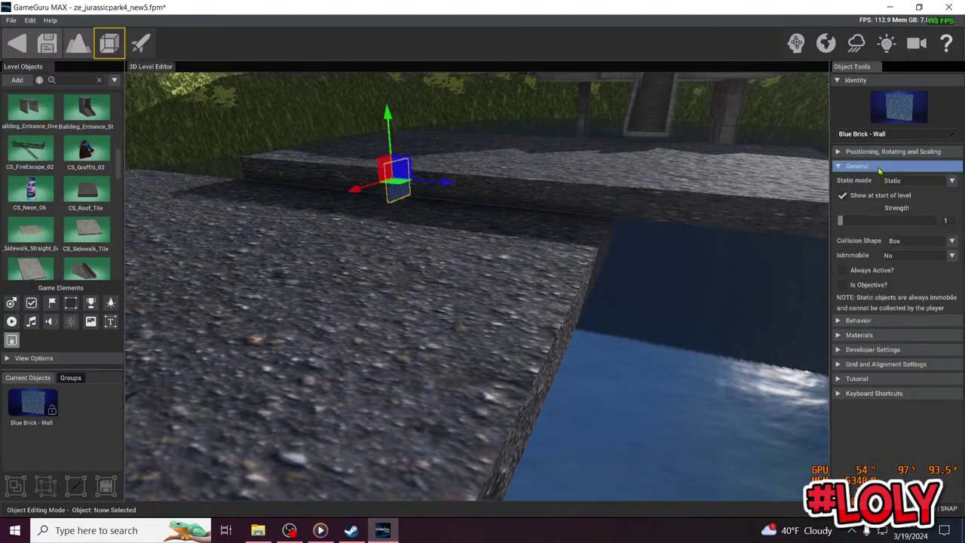
{"action": "left_click", "coordinate": [879, 167]}
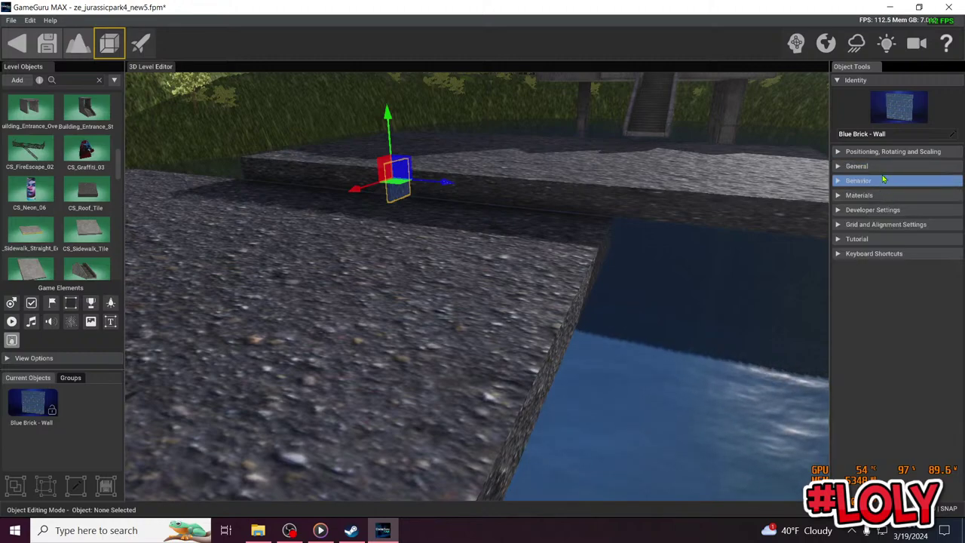
{"action": "left_click", "coordinate": [881, 167]}
{"action": "left_click", "coordinate": [880, 170]}
{"action": "left_click", "coordinate": [879, 171]}
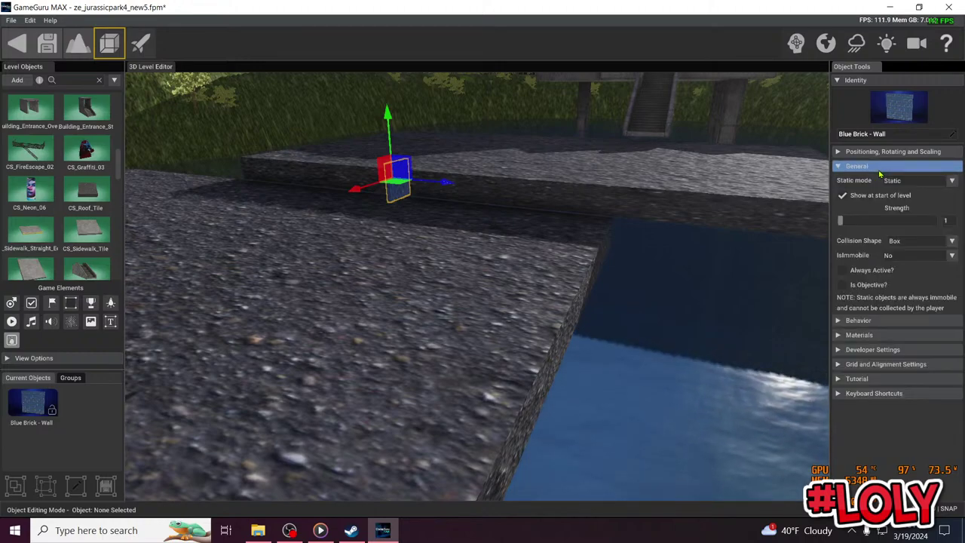
{"action": "left_click", "coordinate": [882, 152]}
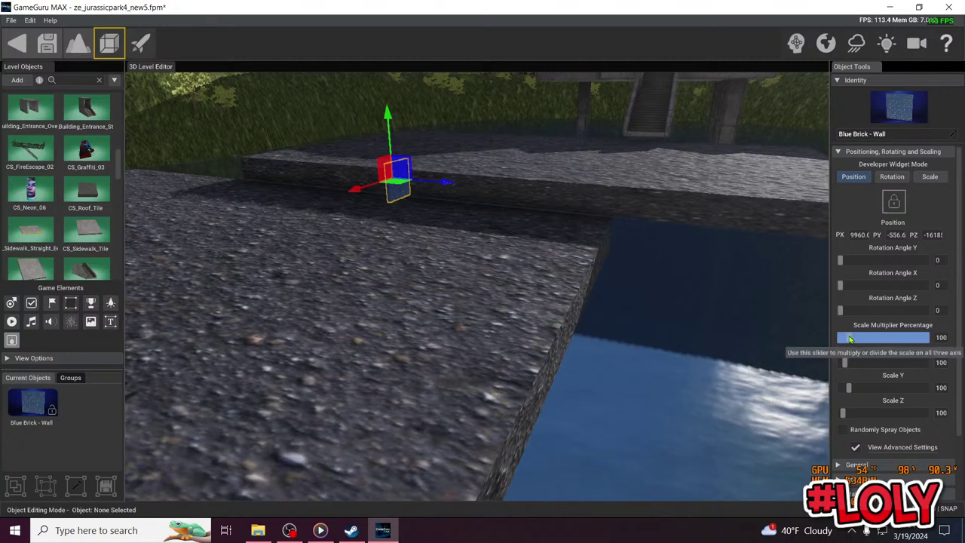
{"action": "left_click_drag", "start_coordinate": [850, 339], "coordinate": [884, 338]}
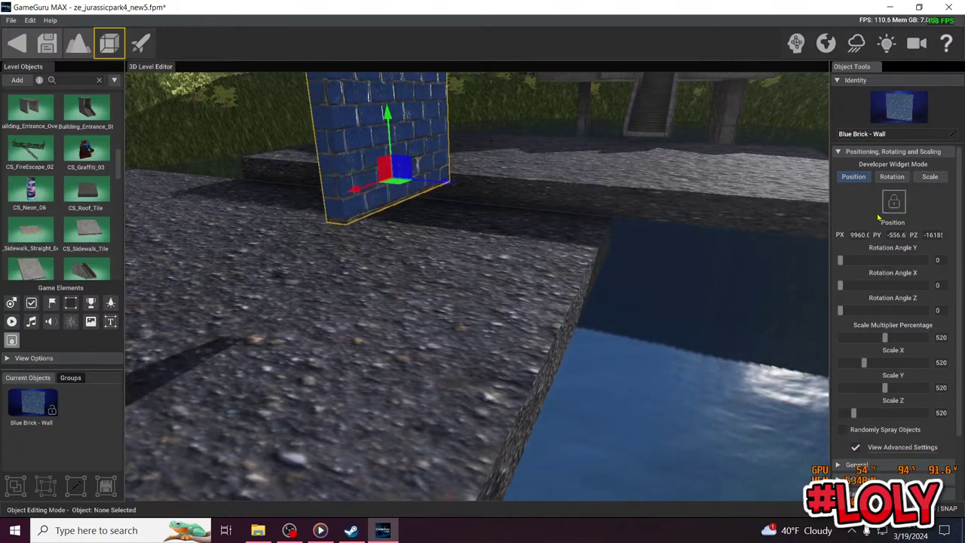
Rotate the Blue Brick wall 90 degrees about its Y axis on the front dock tile
{"action": "left_click", "coordinate": [902, 180]}
{"action": "left_click_drag", "start_coordinate": [444, 223], "coordinate": [316, 221]}
{"action": "mouse_move", "coordinate": [754, 231]}
{"action": "right_mouse_down"}
{"action": "mouse_move", "coordinate": [781, 294]}
{"action": "mouse_move", "coordinate": [758, 235]}
{"action": "right_mouse_up"}
{"action": "key", "text": "s"}
Stretch the wall into a large barrier, with Scale X at about 1755 and Scale Y at about 1153
{"action": "left_click", "coordinate": [943, 180]}
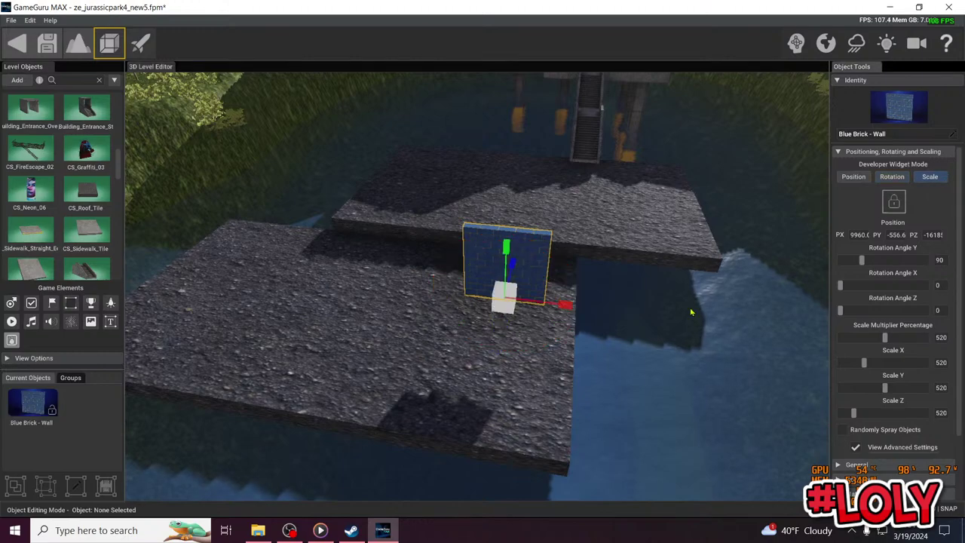
{"action": "left_click_drag", "start_coordinate": [561, 309], "coordinate": [713, 304]}
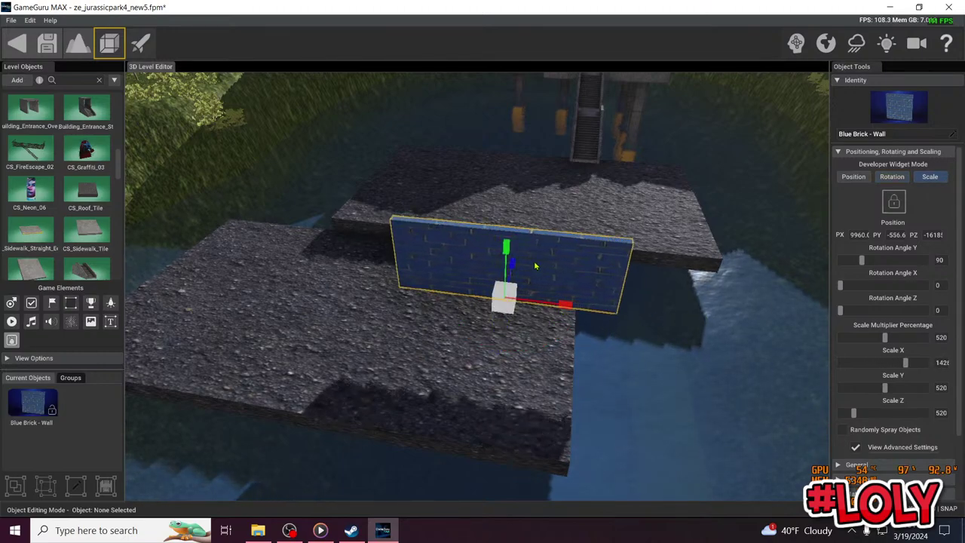
{"action": "left_click_drag", "start_coordinate": [506, 249], "coordinate": [525, 209]}
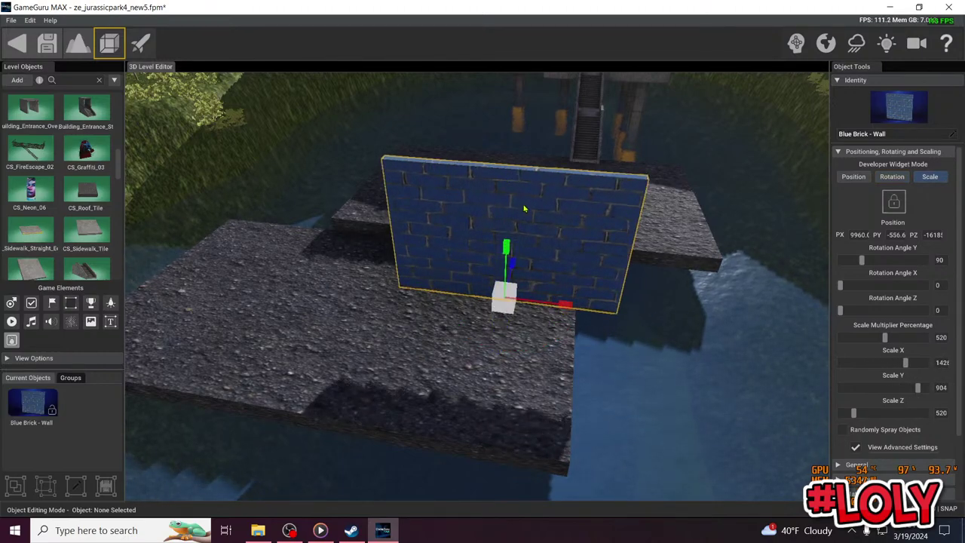
{"action": "left_click_drag", "start_coordinate": [570, 308], "coordinate": [508, 202]}
Move the wall off the front dock tile into the water at its side, near X 10880, and lower it to about Y -1062
{"action": "key", "text": "d"}
{"action": "right_click_drag", "start_coordinate": [507, 202], "coordinate": [219, 211]}
{"action": "key", "text": "d"}
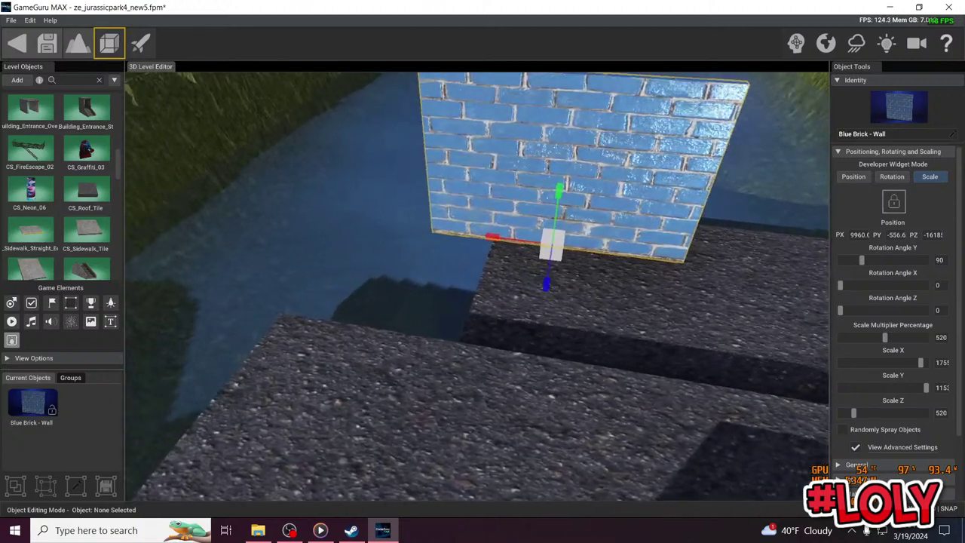
{"action": "right_click_drag", "start_coordinate": [577, 302], "coordinate": [589, 242]}
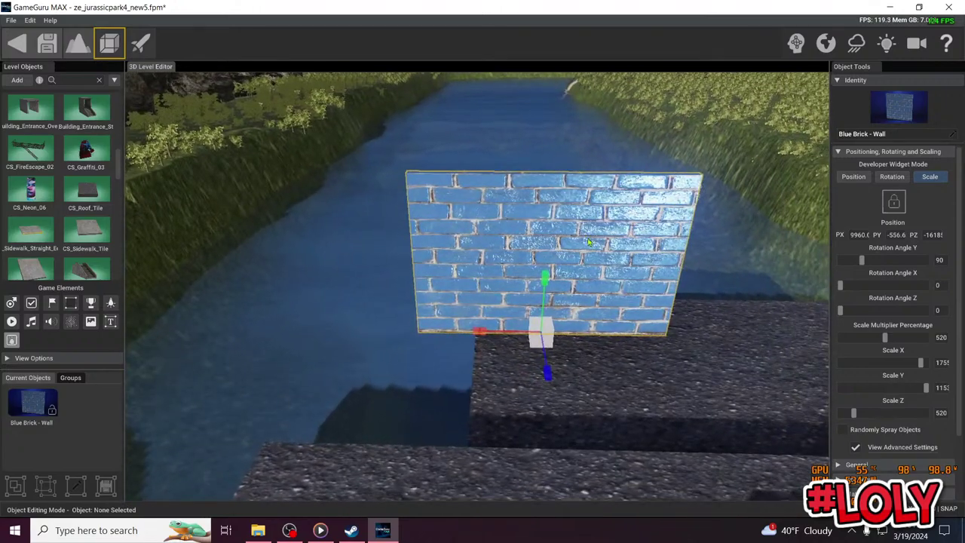
{"action": "left_click", "coordinate": [855, 177]}
{"action": "left_click_drag", "start_coordinate": [551, 374], "coordinate": [552, 491]}
{"action": "left_click_drag", "start_coordinate": [620, 430], "coordinate": [401, 423]}
{"action": "right_click_drag", "start_coordinate": [401, 423], "coordinate": [502, 255]}
{"action": "left_click_drag", "start_coordinate": [463, 226], "coordinate": [478, 311]}
Lower the wall to about Y -1123 and shift it along the dock tile's side to about X 10420
{"action": "right_click_drag", "start_coordinate": [476, 313], "coordinate": [592, 268]}
{"action": "key", "text": "s"}
{"action": "key", "text": "w"}
{"action": "scroll", "coordinate": [595, 253], "scroll_direction": "up", "scroll_amount": 2}
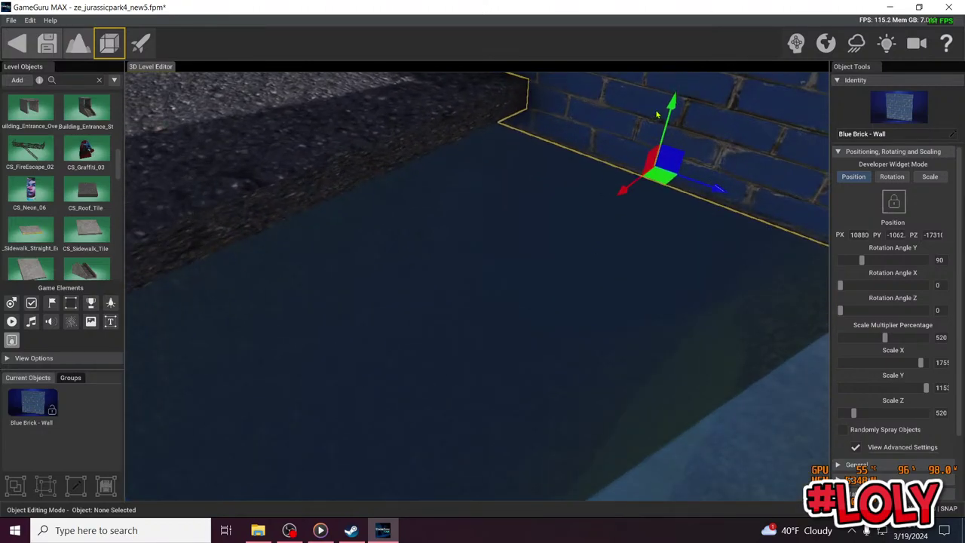
{"action": "left_click", "coordinate": [674, 100]}
{"action": "right_click_drag", "start_coordinate": [676, 114], "coordinate": [680, 89]}
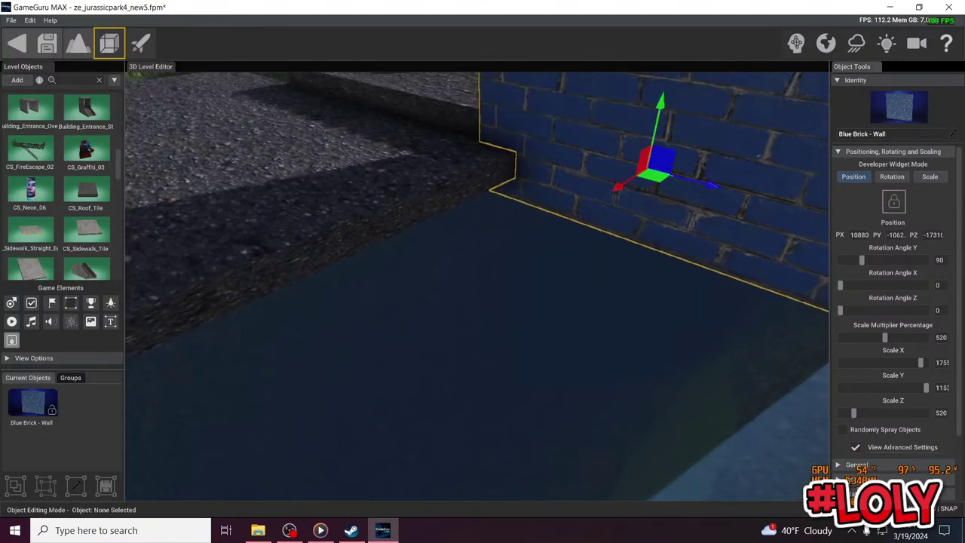
{"action": "left_click_drag", "start_coordinate": [663, 104], "coordinate": [661, 123]}
{"action": "scroll", "coordinate": [656, 176], "scroll_direction": "down", "scroll_amount": 5}
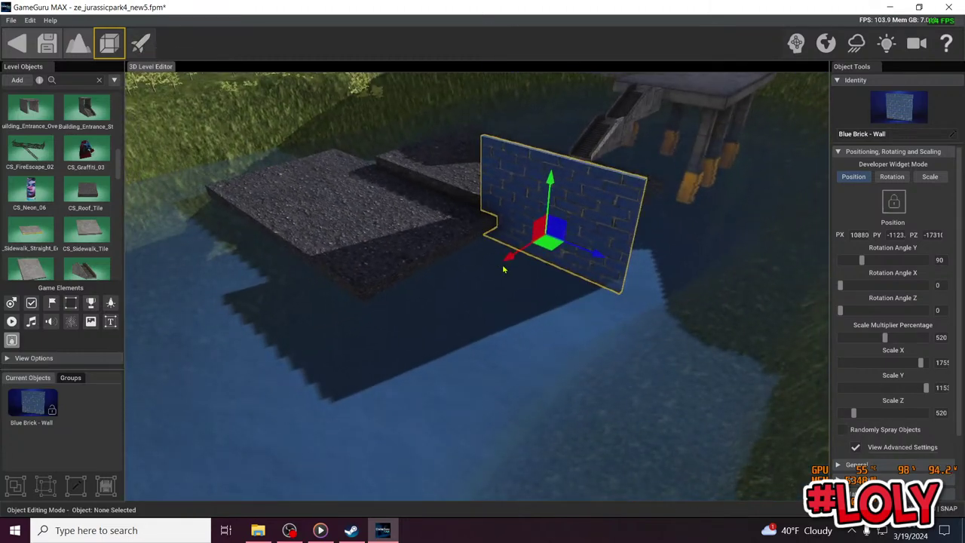
{"action": "left_click_drag", "start_coordinate": [508, 261], "coordinate": [481, 288]}
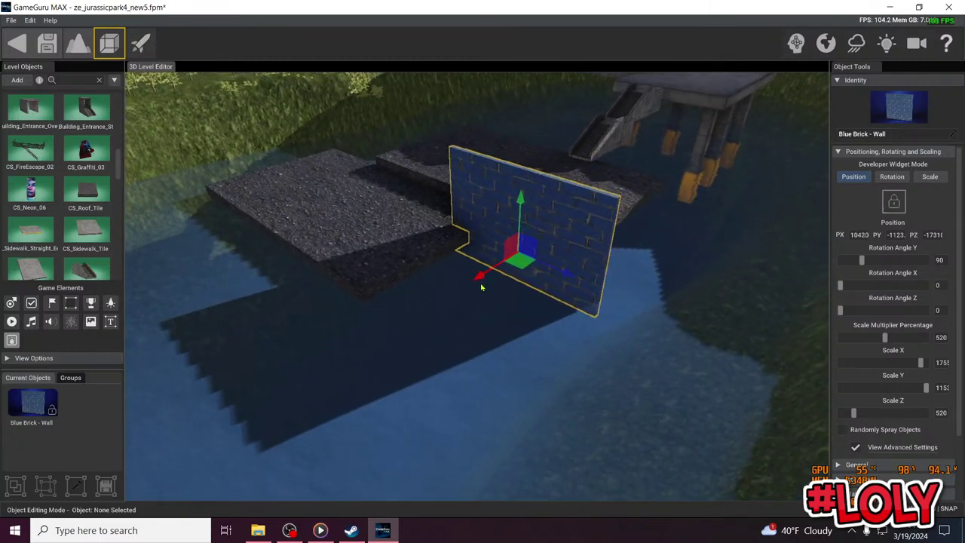
Test the level by embarking on the boat, riding it along the river to the dock's brick wall, and returning to the editor
{"action": "left_click", "coordinate": [143, 45]}
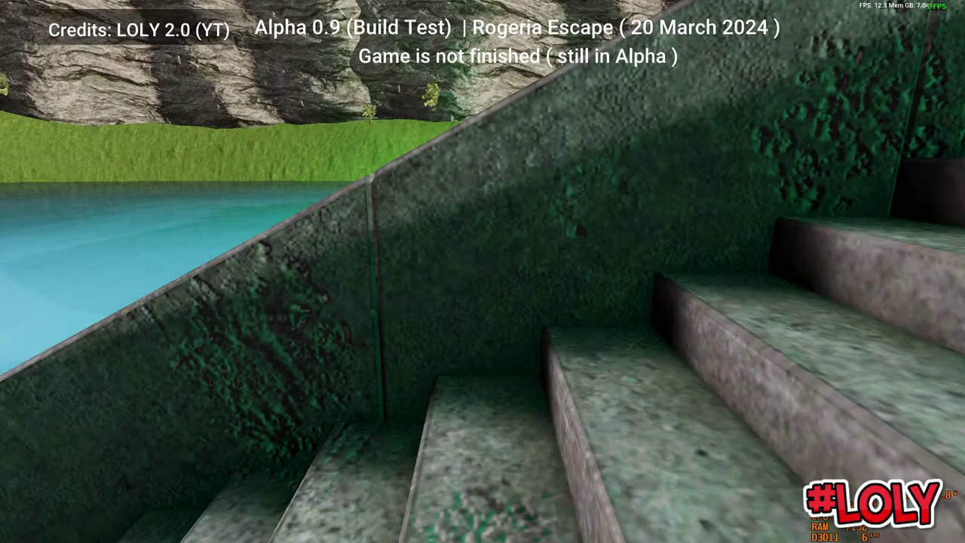
{"action": "key", "text": "w"}
{"action": "key", "text": "w"}
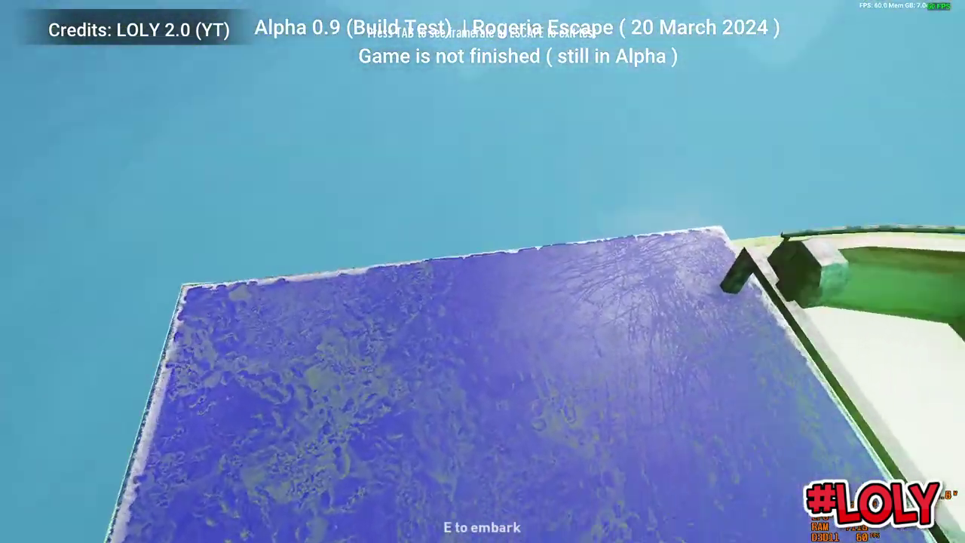
{"action": "key", "text": "e"}
{"action": "key", "text": "w"}
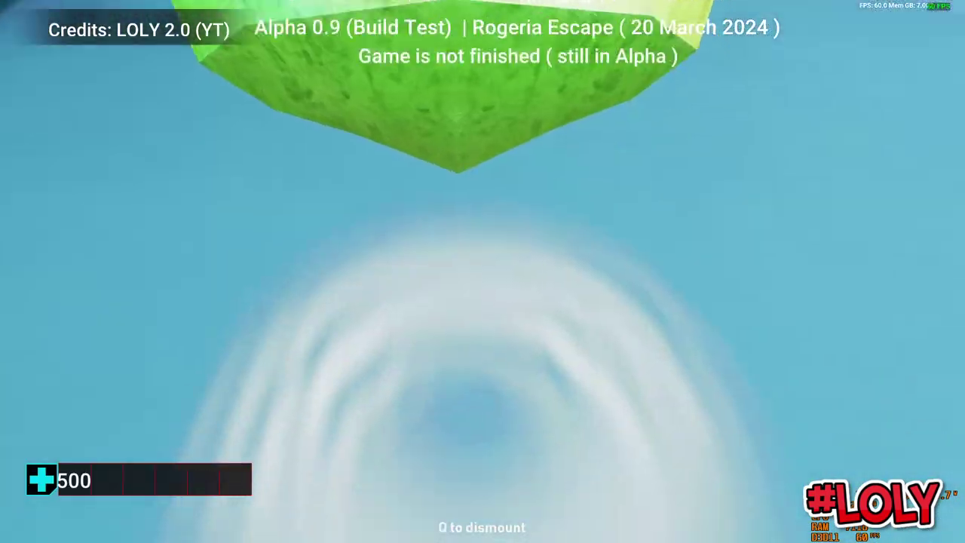
{"action": "key", "text": "w"}
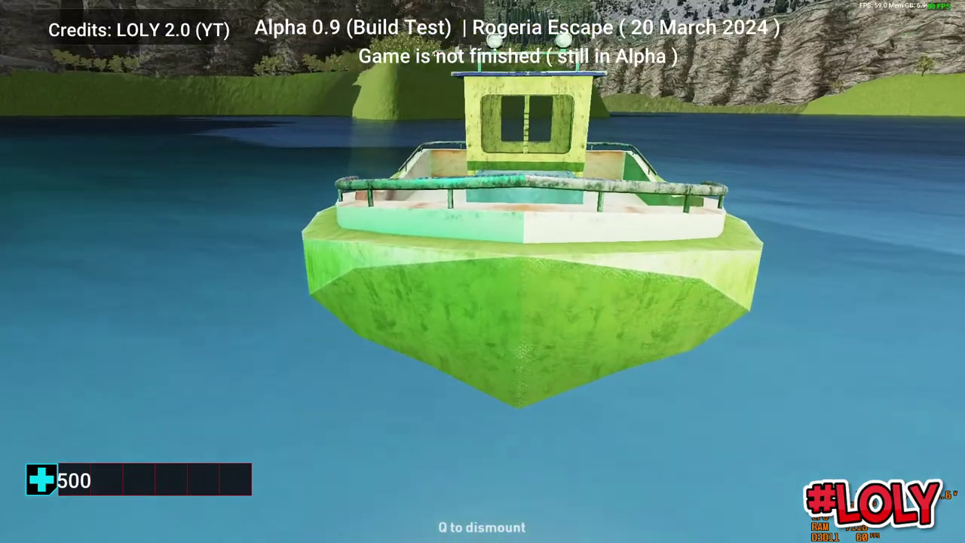
{"action": "key", "text": "w"}
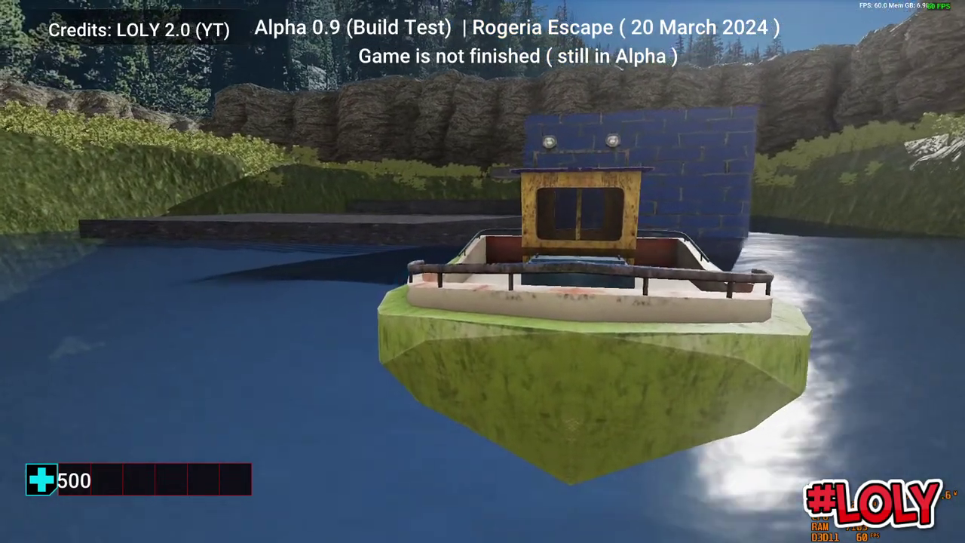
{"action": "key", "text": "w"}
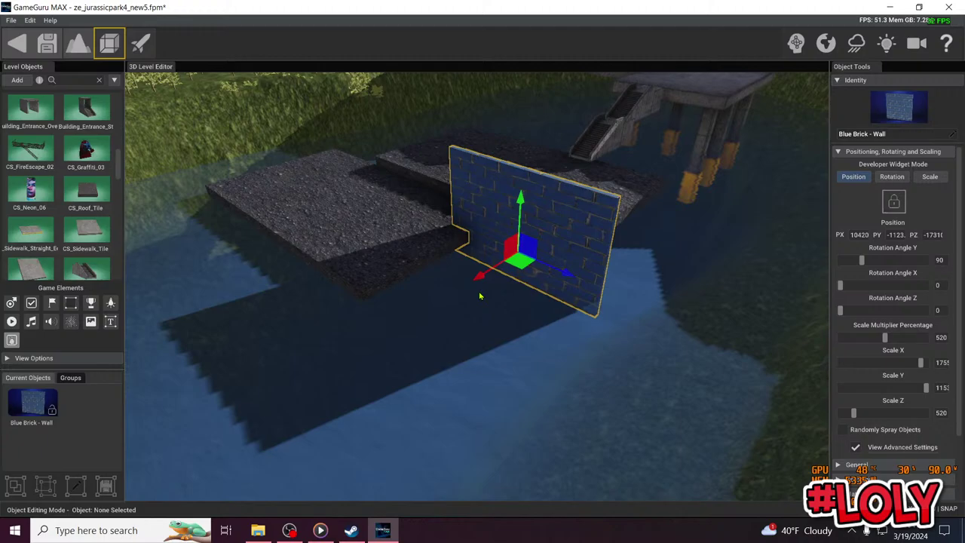
Duplicate the CS_Steps_01 stairs and place the copy at X 10180 on the front dock tile, beside the rear tile's edge
{"action": "right_click_drag", "start_coordinate": [479, 296], "coordinate": [520, 317]}
{"action": "key", "text": "w"}
{"action": "key", "text": "s"}
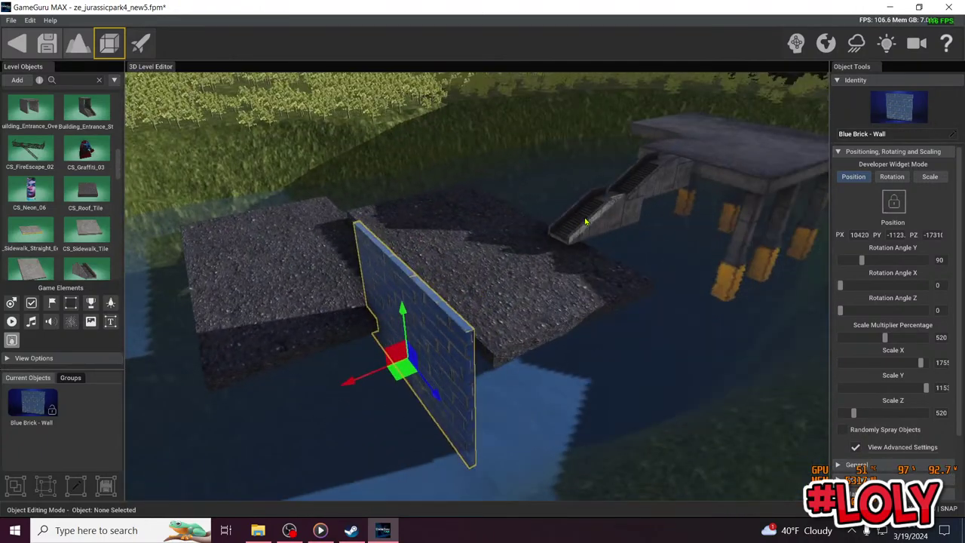
{"action": "left_click", "coordinate": [586, 220]}
{"action": "left_click_drag", "start_coordinate": [586, 221], "coordinate": [511, 252]}
{"action": "key", "text": "a"}
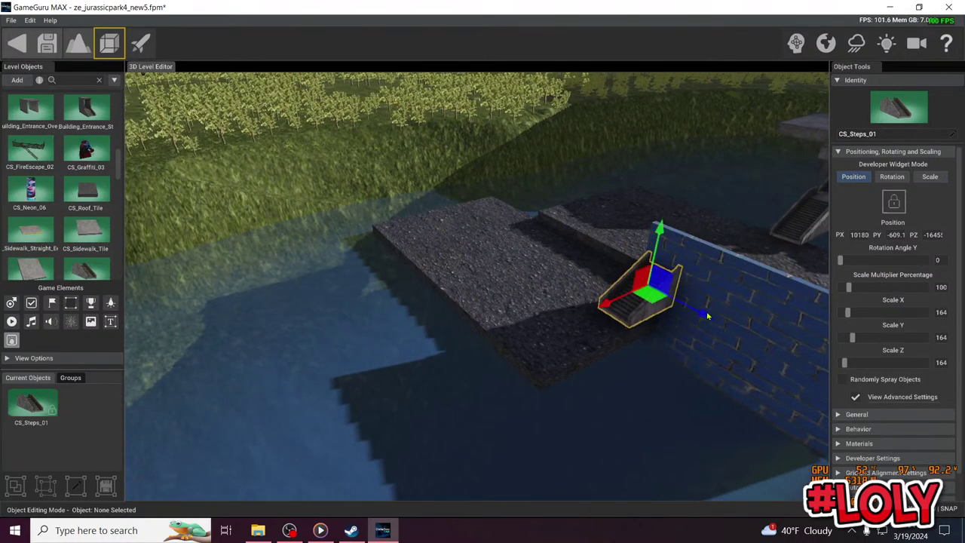
{"action": "left_click_drag", "start_coordinate": [705, 320], "coordinate": [619, 276]}
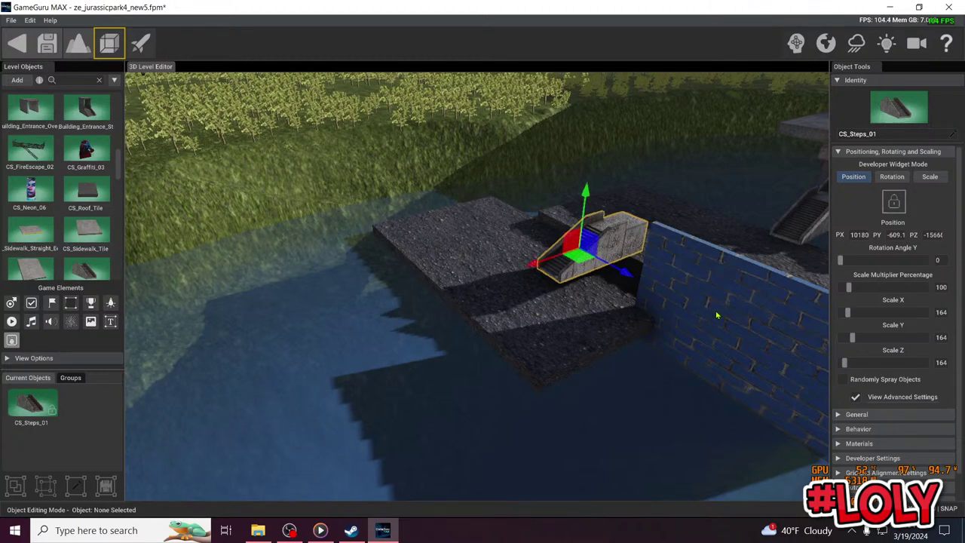
Move the Blue Brick wall back toward the rear dock tile, to about X 10810
{"action": "right_click_drag", "start_coordinate": [717, 316], "coordinate": [722, 321]}
{"action": "key", "text": "d"}
{"action": "right_click_drag", "start_coordinate": [671, 280], "coordinate": [651, 319]}
{"action": "left_click", "coordinate": [641, 315]}
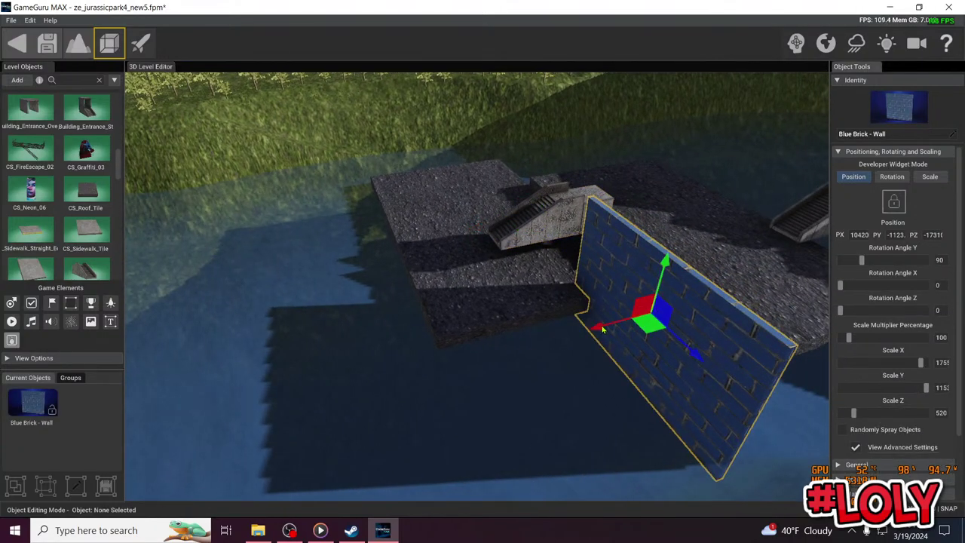
{"action": "left_click_drag", "start_coordinate": [603, 328], "coordinate": [640, 310]}
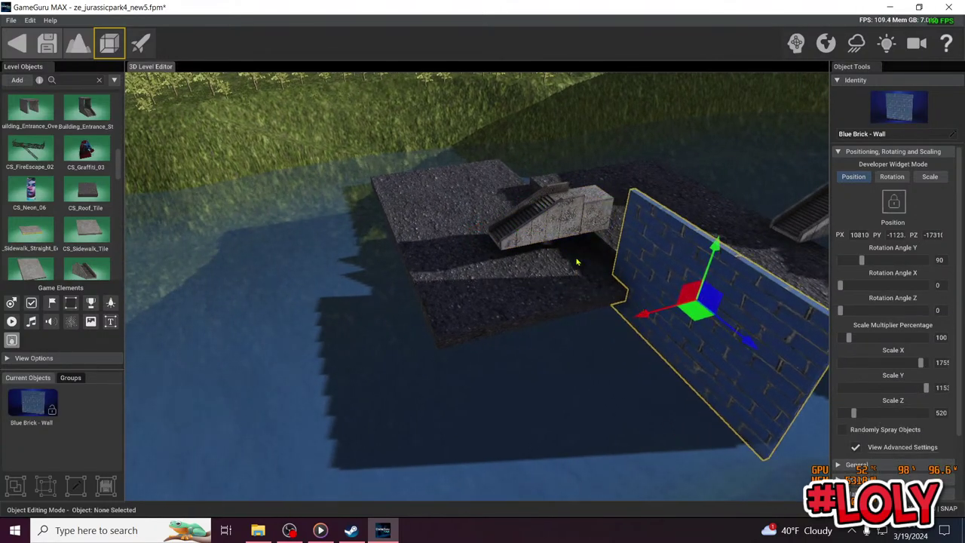
Lower the copied stairs onto the front dock tile at about Y -843 and check their fit from the other side
{"action": "left_click", "coordinate": [538, 221]}
{"action": "left_click_drag", "start_coordinate": [541, 171], "coordinate": [540, 192]}
{"action": "key", "text": "w"}
{"action": "mouse_move", "coordinate": [541, 194]}
{"action": "right_mouse_down"}
{"action": "mouse_move", "coordinate": [637, 202]}
{"action": "mouse_move", "coordinate": [558, 181]}
{"action": "mouse_move", "coordinate": [603, 184]}
{"action": "mouse_move", "coordinate": [545, 199]}
{"action": "right_mouse_up"}
{"action": "key", "text": "s"}
{"action": "key", "text": "w"}
{"action": "key", "text": "w"}
{"action": "key", "text": "s"}
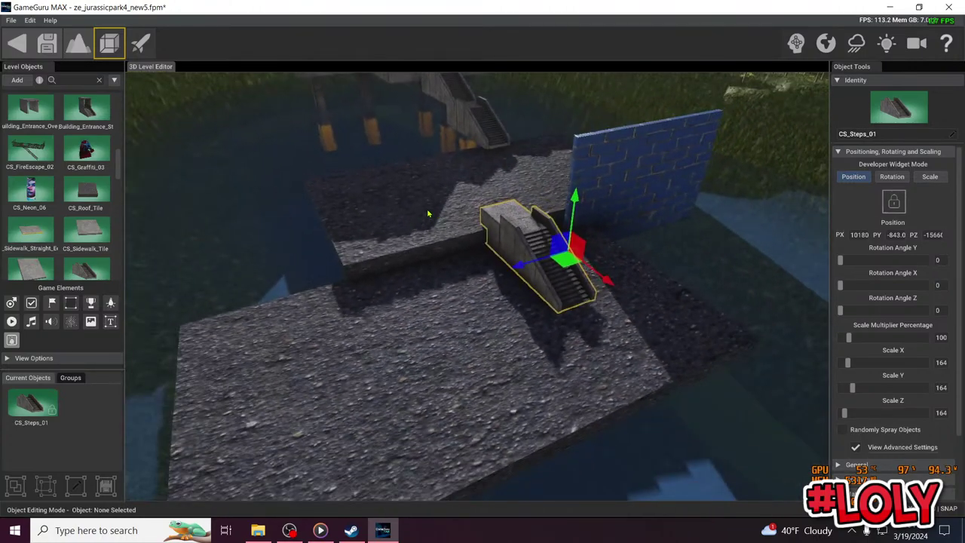
Check the rear dock tile's height and raise the front dock tile to about Y -1459
{"action": "left_click", "coordinate": [427, 214]}
{"action": "left_click_drag", "start_coordinate": [424, 154], "coordinate": [423, 155]}
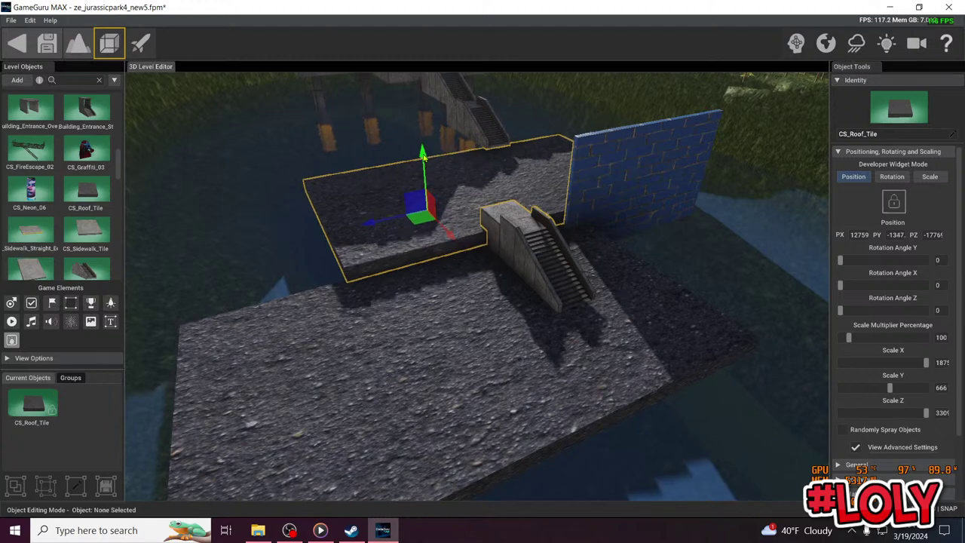
{"action": "left_click", "coordinate": [450, 299]}
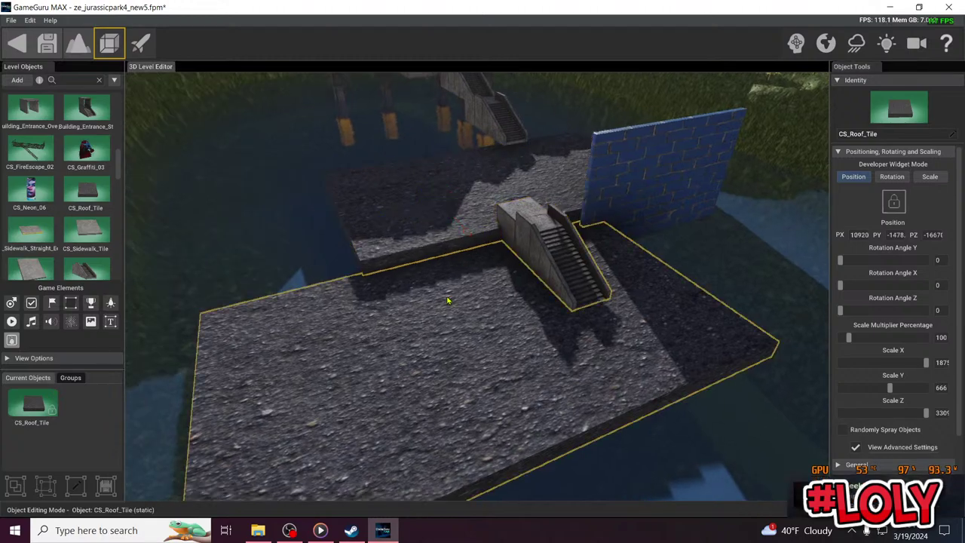
{"action": "left_click_drag", "start_coordinate": [444, 250], "coordinate": [445, 245]}
Look through the wall objects in the Object Library for a piece to add to the level
{"action": "key", "text": "d"}
{"action": "right_click_drag", "start_coordinate": [485, 266], "coordinate": [470, 265]}
{"action": "key", "text": "s"}
{"action": "key", "text": "w"}
{"action": "left_click", "coordinate": [18, 80]}
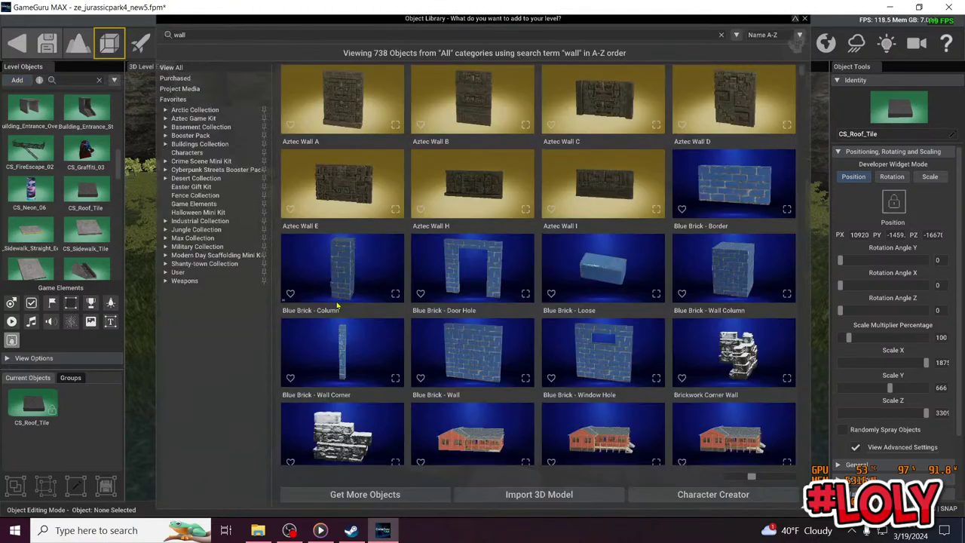
{"action": "scroll", "coordinate": [337, 305], "scroll_direction": "down", "scroll_amount": 5}
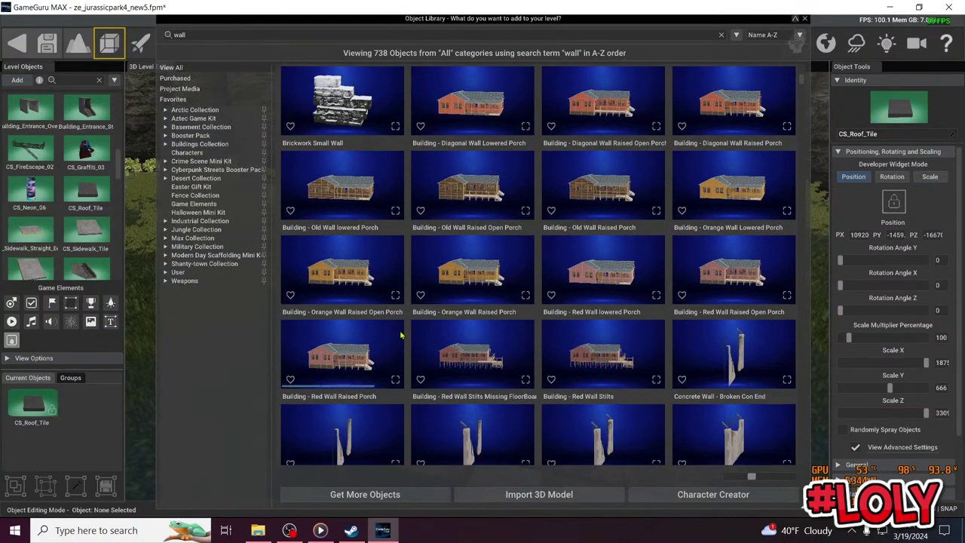
{"action": "scroll", "coordinate": [400, 334], "scroll_direction": "down", "scroll_amount": 10}
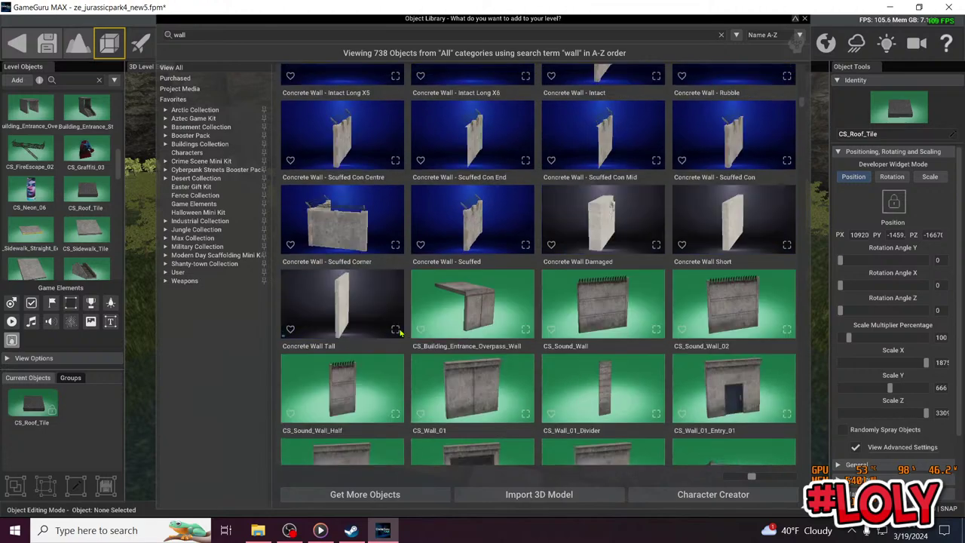
{"action": "scroll", "coordinate": [400, 333], "scroll_direction": "down", "scroll_amount": 4}
{"action": "scroll", "coordinate": [396, 327], "scroll_direction": "down", "scroll_amount": 2}
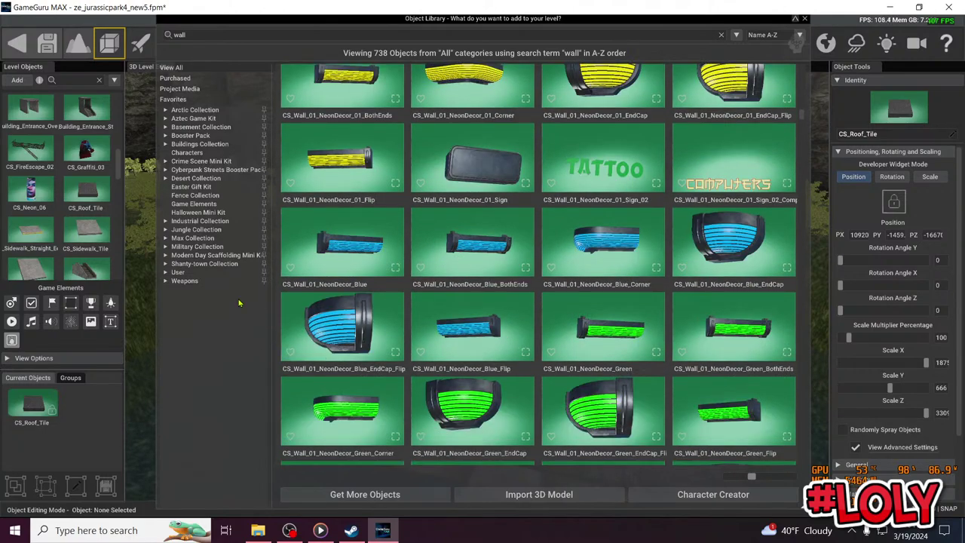
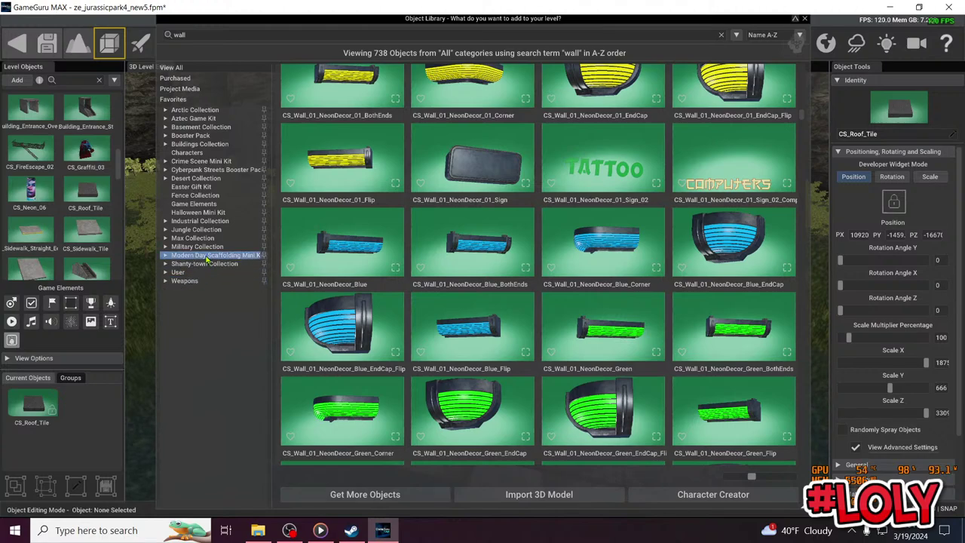
Browse the Buildings Collection and the User collection in the Object Library for a suitable building
{"action": "left_click", "coordinate": [236, 146]}
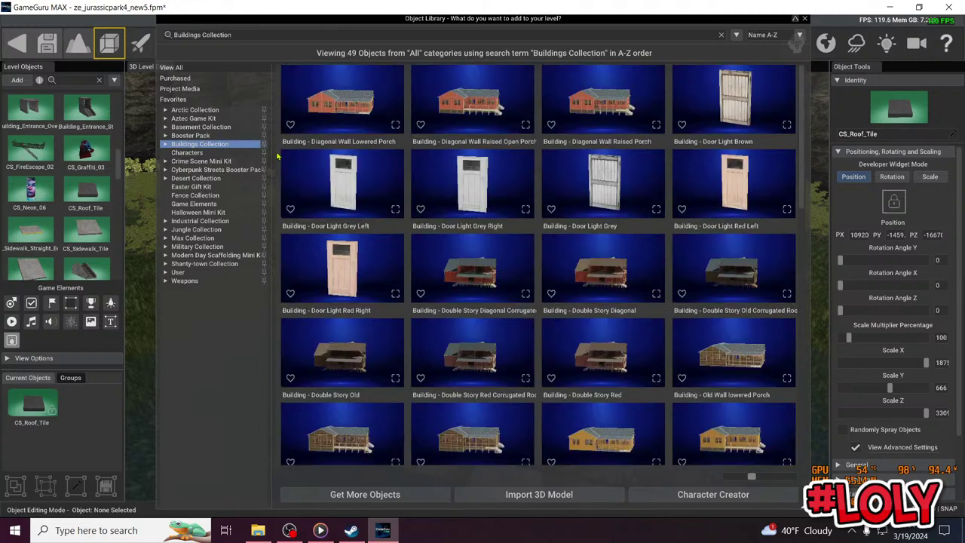
{"action": "scroll", "coordinate": [434, 364], "scroll_direction": "down", "scroll_amount": 10}
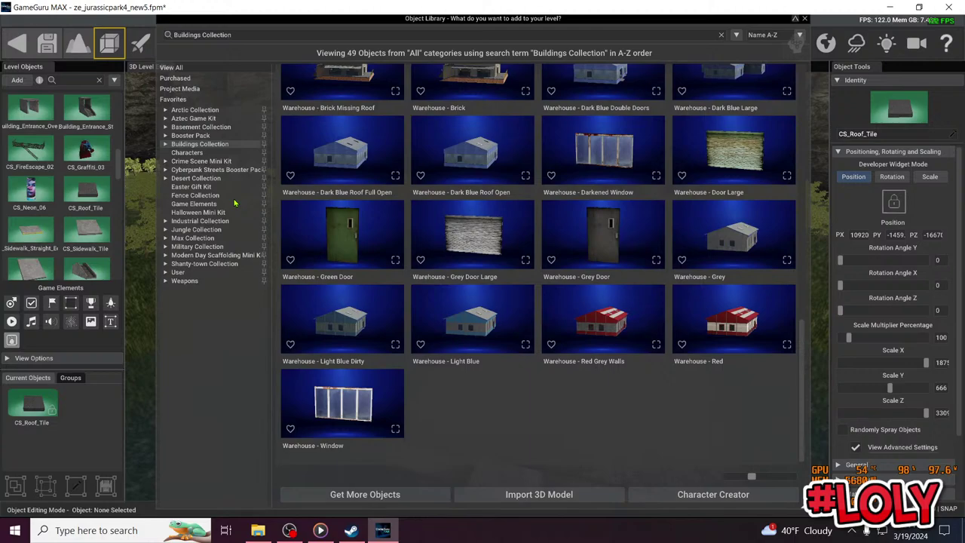
{"action": "left_click", "coordinate": [186, 273]}
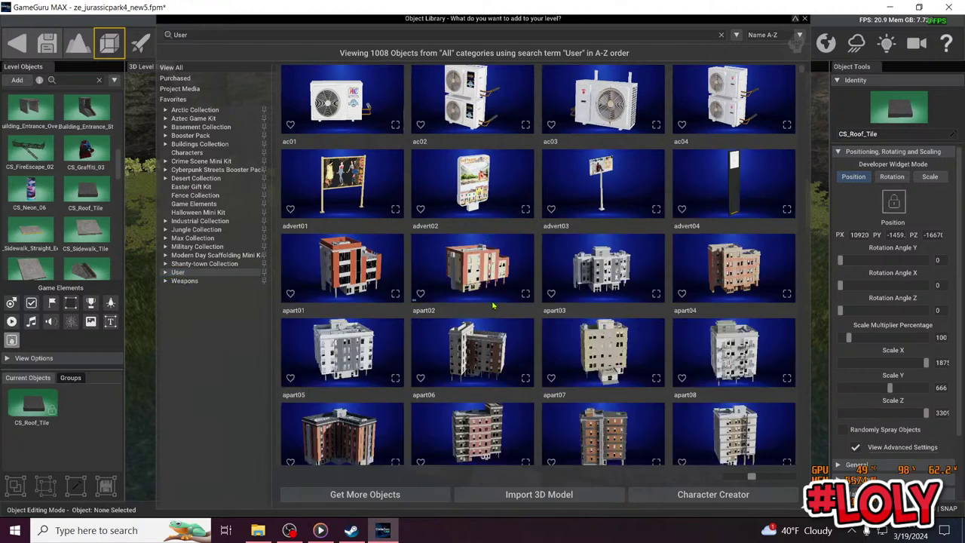
{"action": "scroll", "coordinate": [493, 305], "scroll_direction": "down", "scroll_amount": 2}
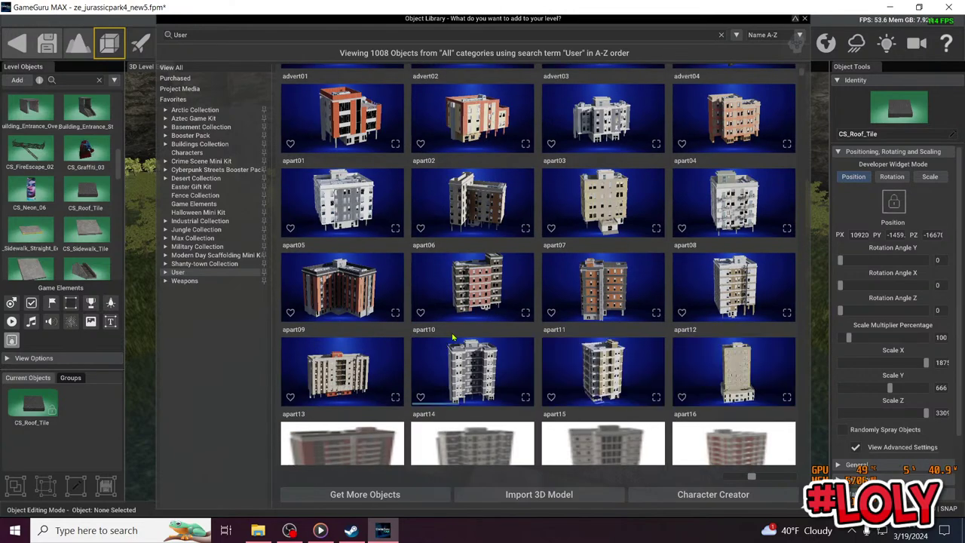
{"action": "scroll", "coordinate": [467, 335], "scroll_direction": "down", "scroll_amount": 2}
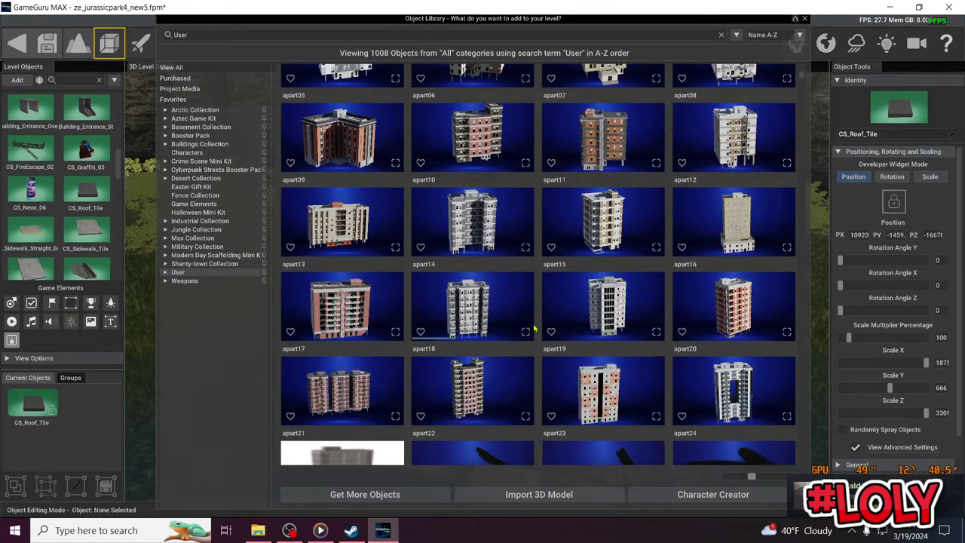
{"action": "scroll", "coordinate": [462, 340], "scroll_direction": "down", "scroll_amount": 4}
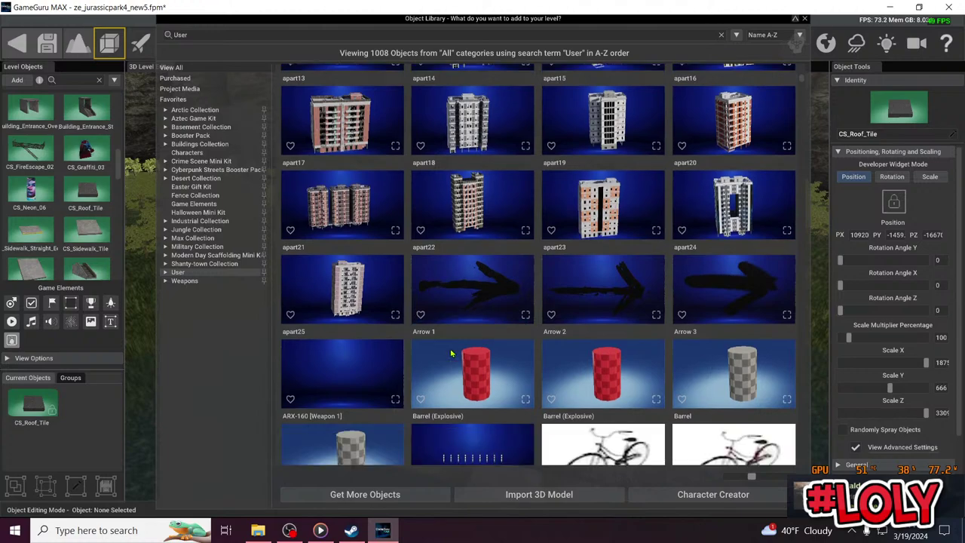
{"action": "scroll", "coordinate": [452, 347], "scroll_direction": "down", "scroll_amount": 4}
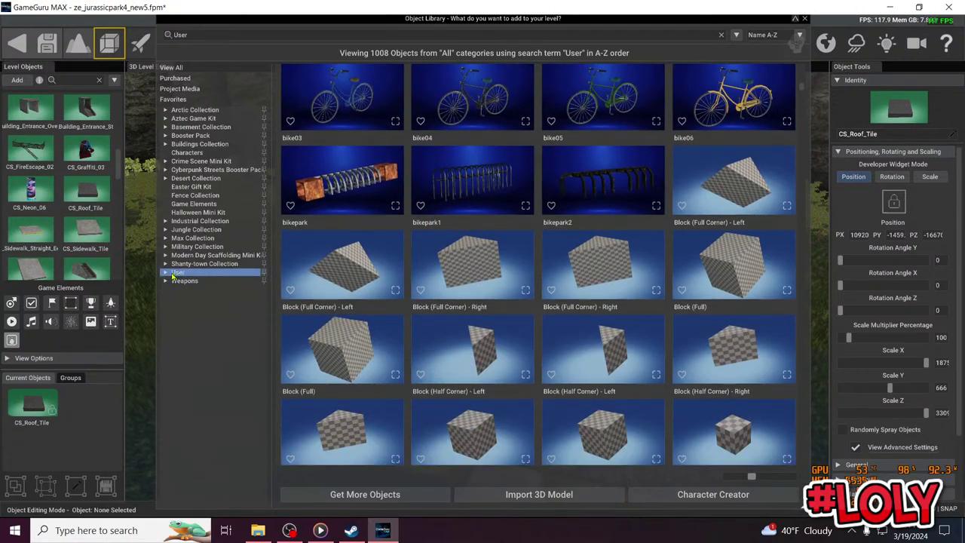
Expand the User collection's Apartment complex pack down to its assets and look through the Building models
{"action": "left_click", "coordinate": [172, 274]}
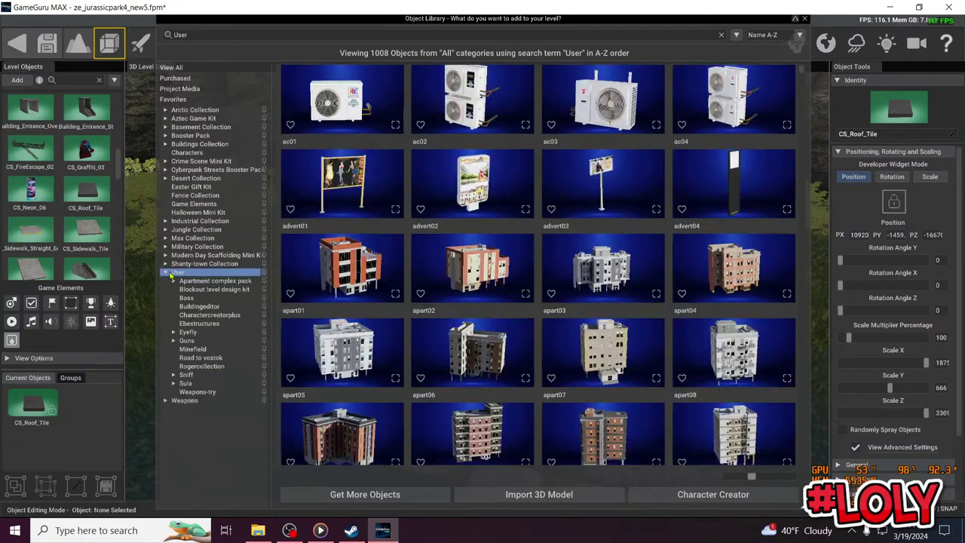
{"action": "left_click", "coordinate": [226, 283]}
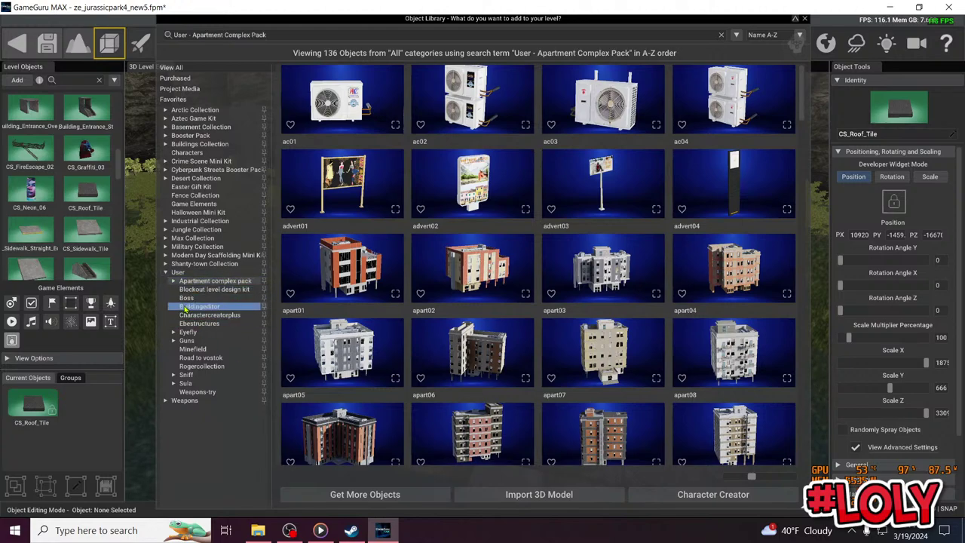
{"action": "left_click", "coordinate": [173, 281]}
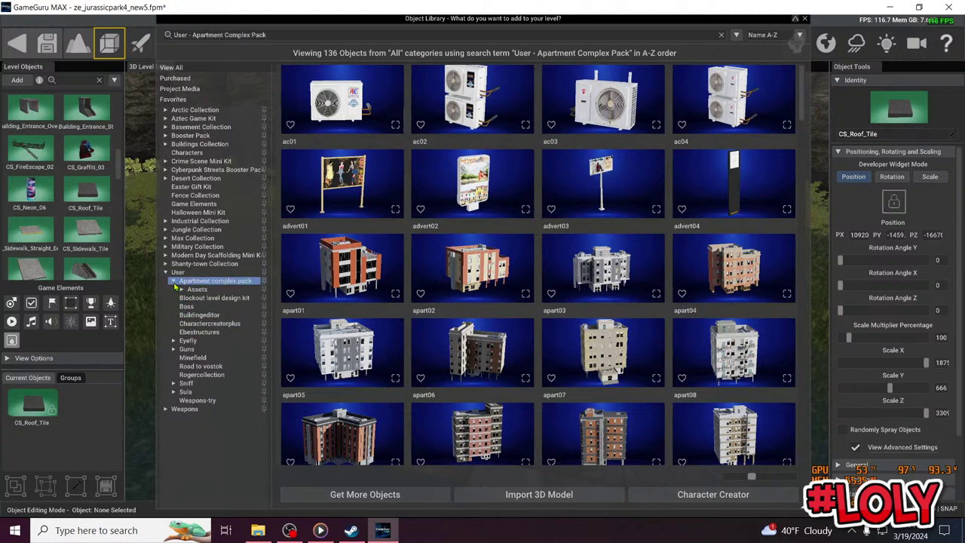
{"action": "left_click", "coordinate": [213, 292]}
{"action": "left_click", "coordinate": [180, 291]}
{"action": "left_click", "coordinate": [216, 300]}
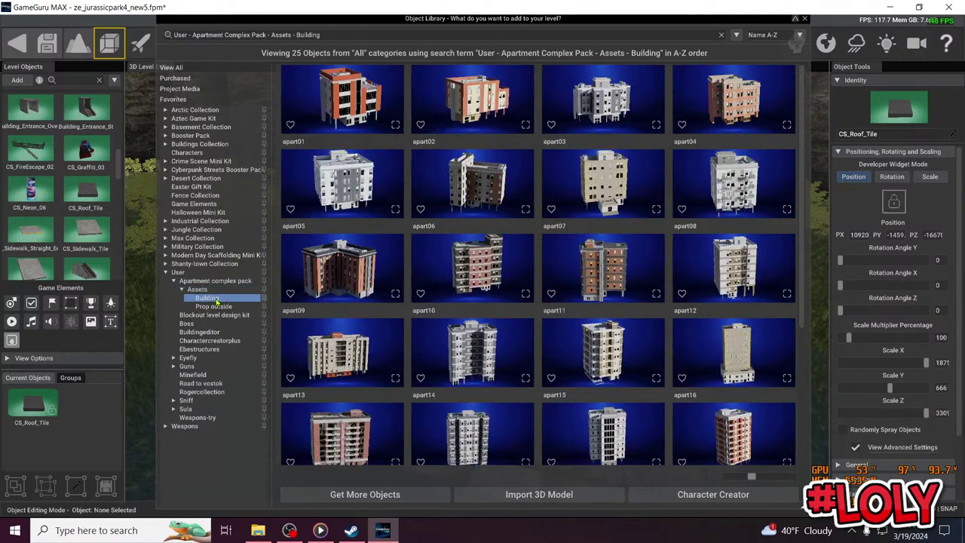
{"action": "scroll", "coordinate": [515, 254], "scroll_direction": "down", "scroll_amount": 3}
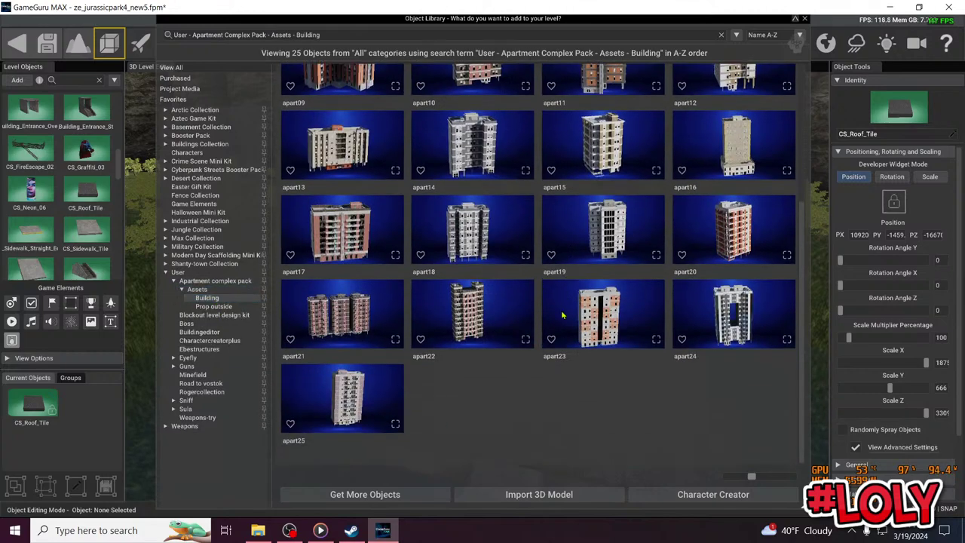
Look through the Prop outside assets of the Apartment complex pack
{"action": "left_click", "coordinate": [218, 307]}
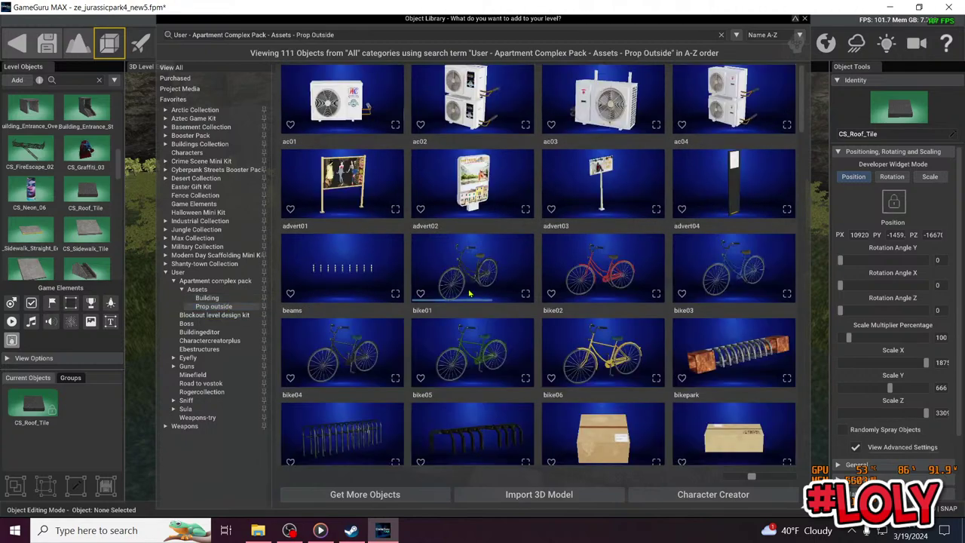
{"action": "scroll", "coordinate": [469, 293], "scroll_direction": "down", "scroll_amount": 10}
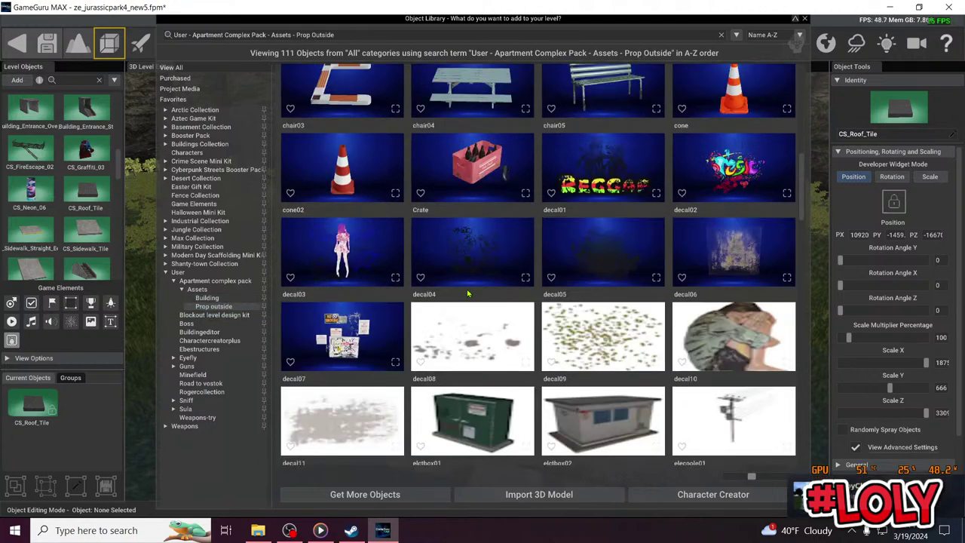
{"action": "scroll", "coordinate": [468, 293], "scroll_direction": "down", "scroll_amount": 8}
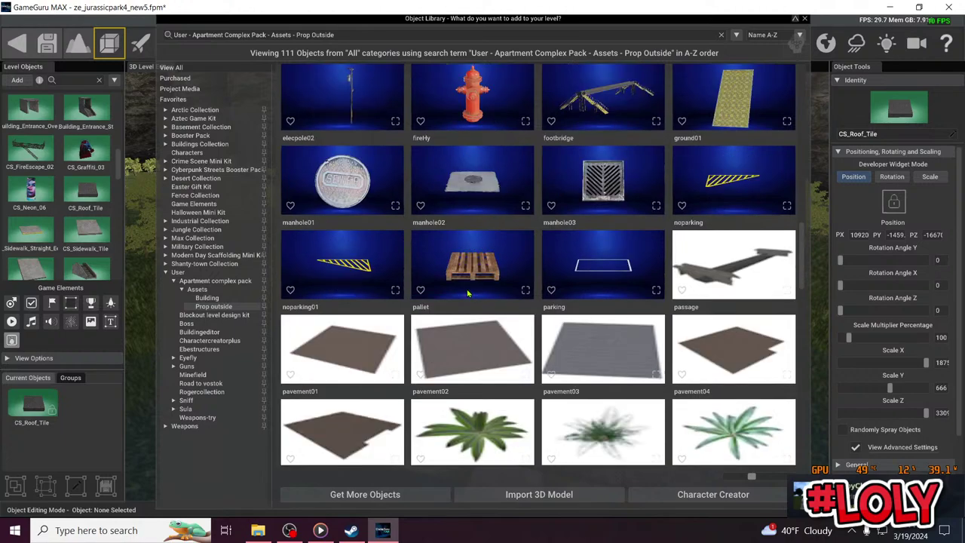
{"action": "scroll", "coordinate": [468, 294], "scroll_direction": "down", "scroll_amount": 2}
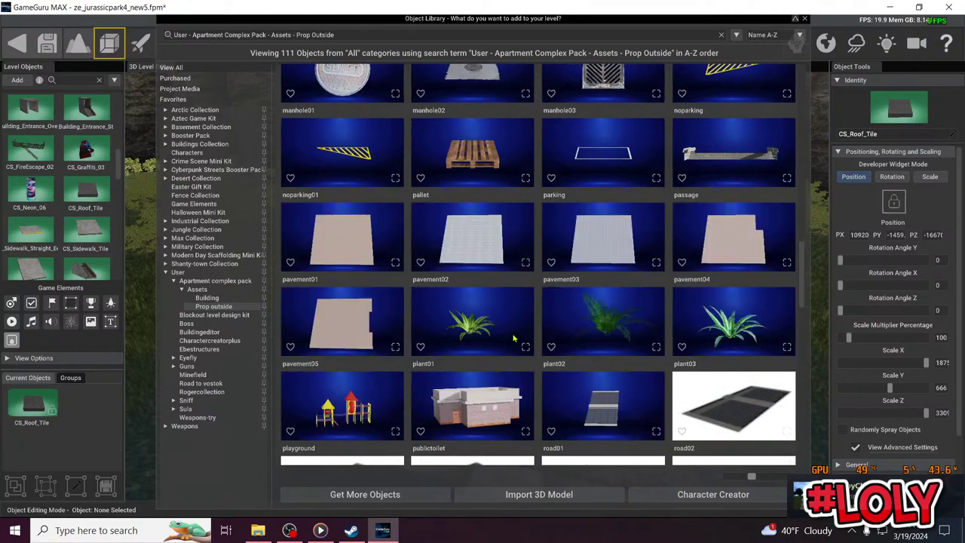
{"action": "scroll", "coordinate": [552, 301], "scroll_direction": "down", "scroll_amount": 3}
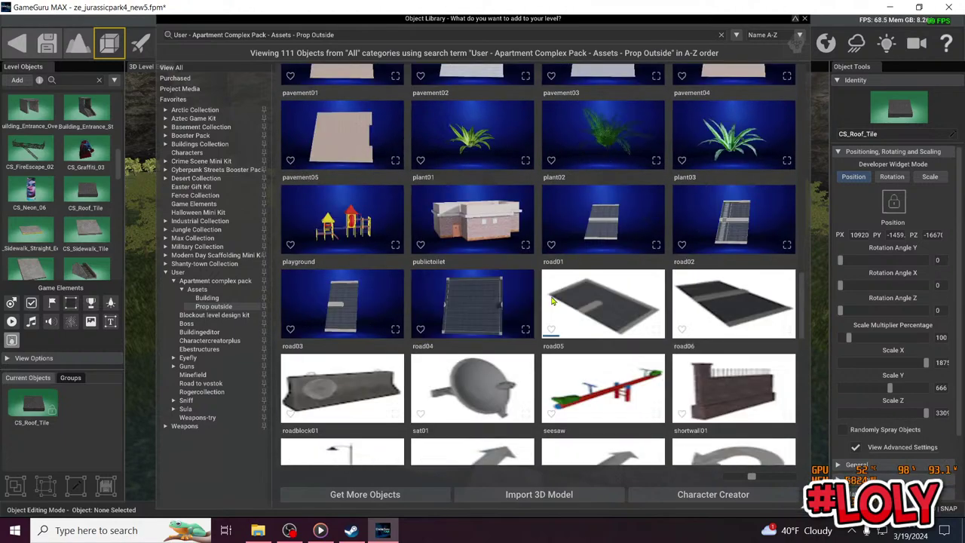
{"action": "scroll", "coordinate": [522, 302], "scroll_direction": "down", "scroll_amount": 5}
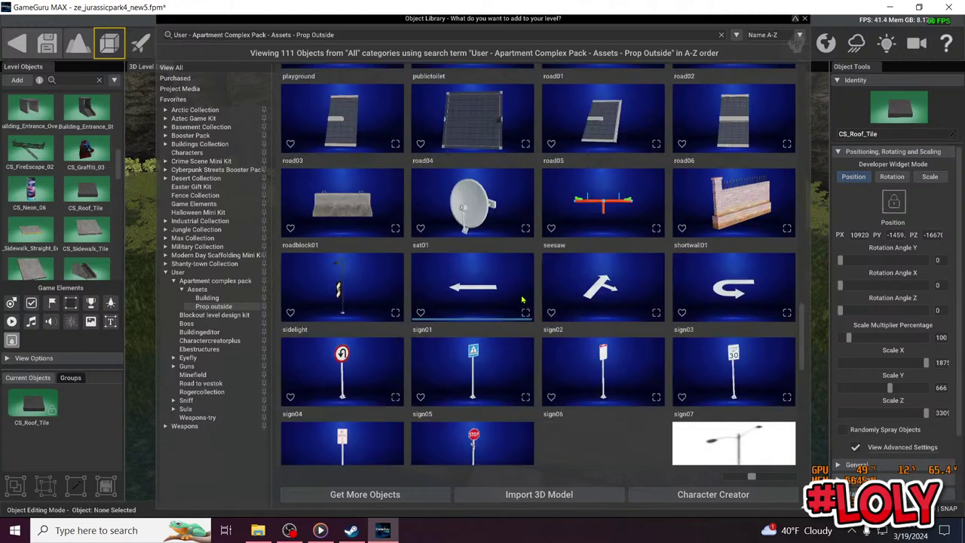
{"action": "scroll", "coordinate": [522, 300], "scroll_direction": "down", "scroll_amount": 4}
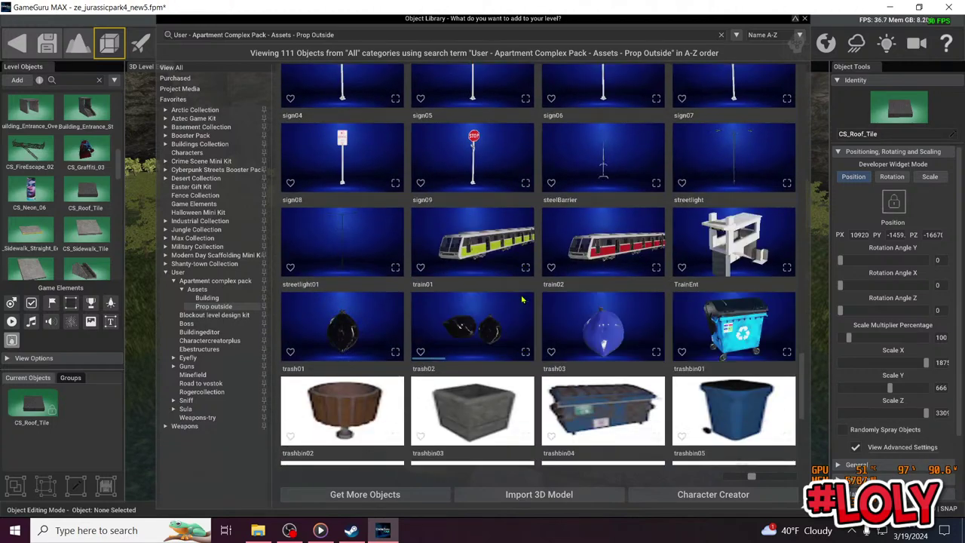
{"action": "scroll", "coordinate": [523, 295], "scroll_direction": "down", "scroll_amount": 2}
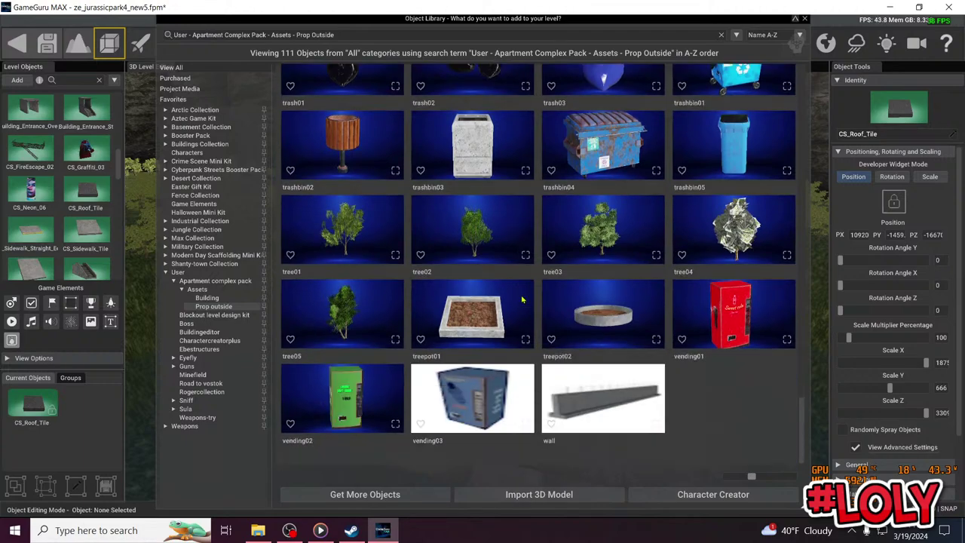
{"action": "scroll", "coordinate": [543, 311], "scroll_direction": "up", "scroll_amount": 10}
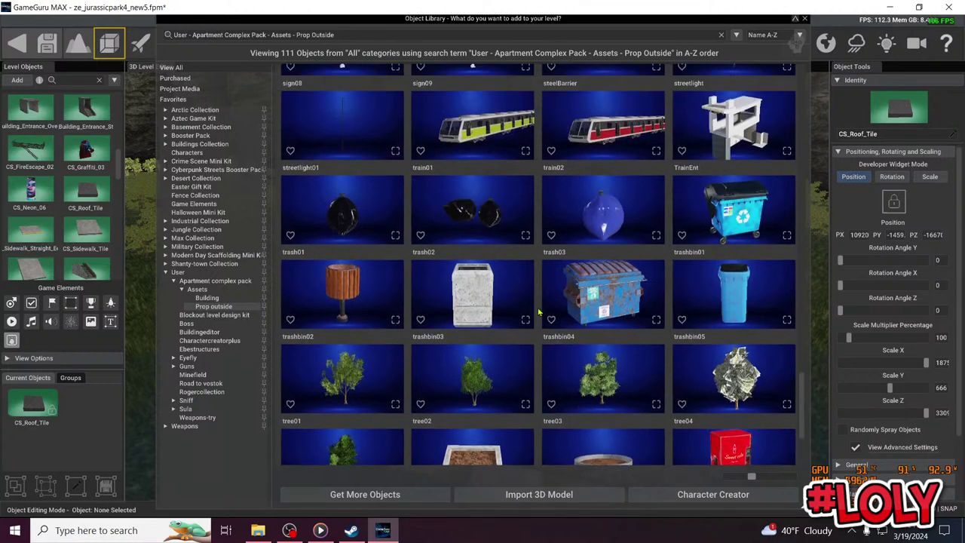
{"action": "scroll", "coordinate": [538, 311], "scroll_direction": "up", "scroll_amount": 12}
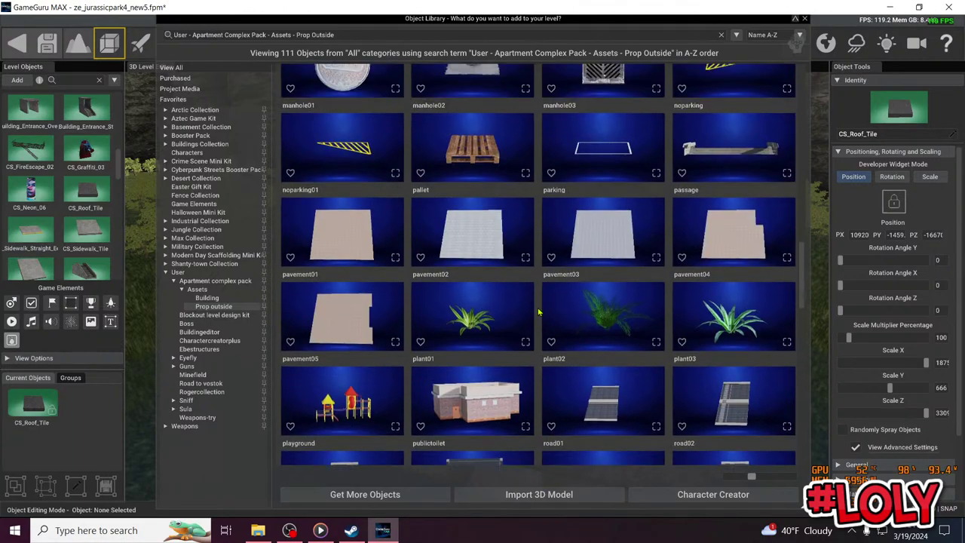
{"action": "scroll", "coordinate": [540, 311], "scroll_direction": "up", "scroll_amount": 8}
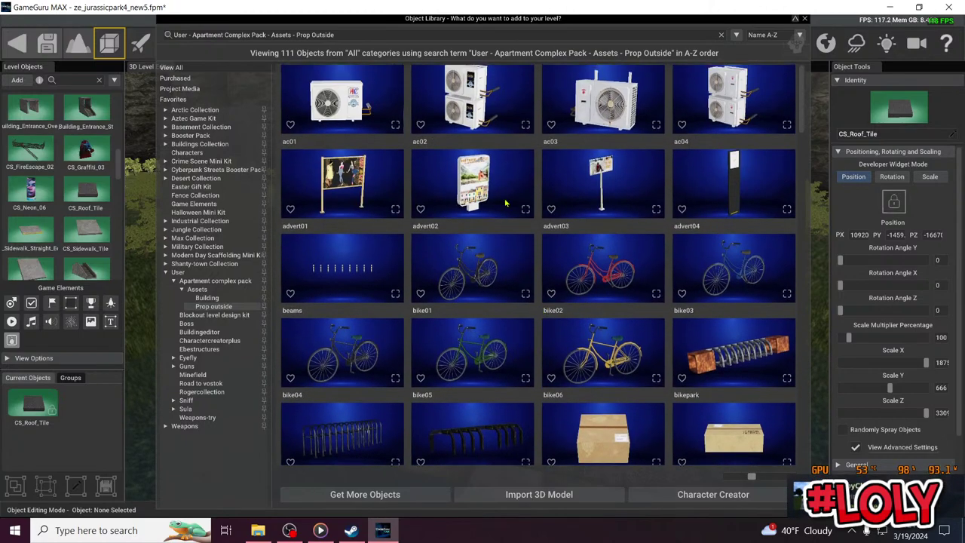
Add the apart01 building from the pack's Building assets to the upper concrete platform, at about X 16275, and inspect its size
{"action": "left_click", "coordinate": [215, 298]}
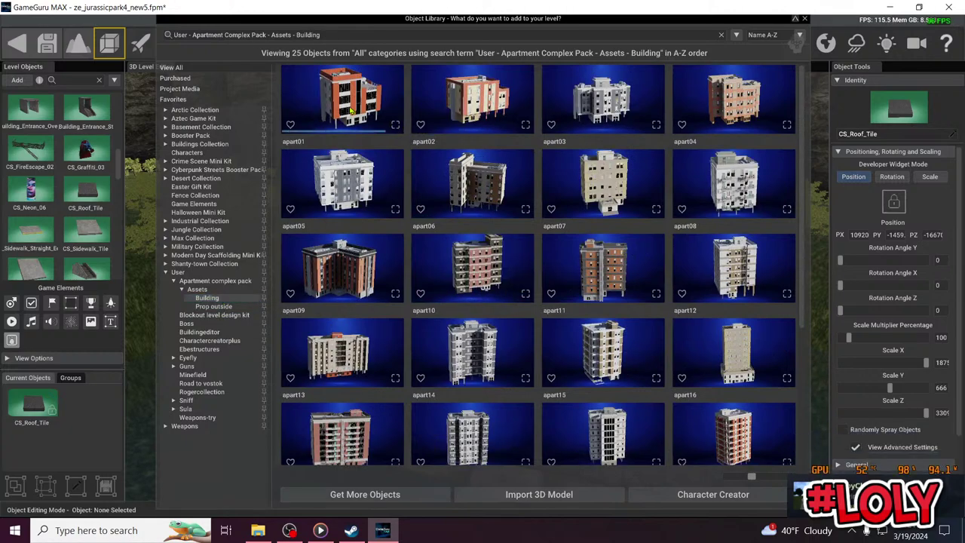
{"action": "left_click_drag", "start_coordinate": [350, 111], "coordinate": [499, 300]}
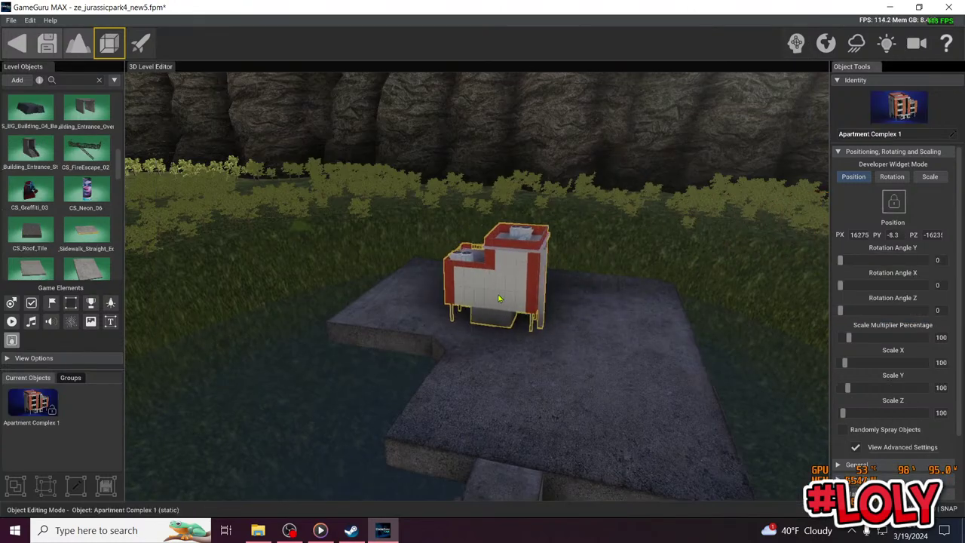
{"action": "right_click_drag", "start_coordinate": [498, 299], "coordinate": [184, 191]}
{"action": "key", "text": "w"}
{"action": "key", "text": "w"}
{"action": "key", "text": "s"}
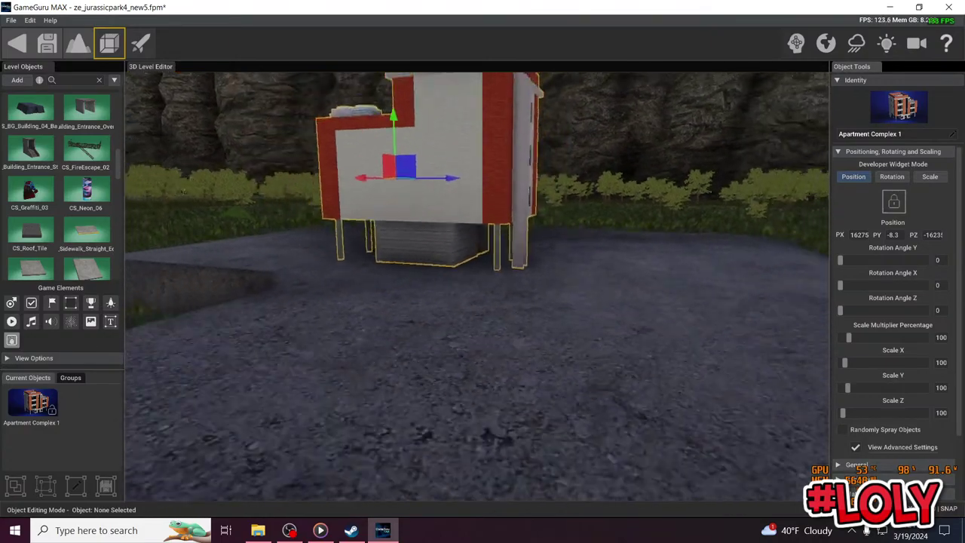
{"action": "key", "text": "s"}
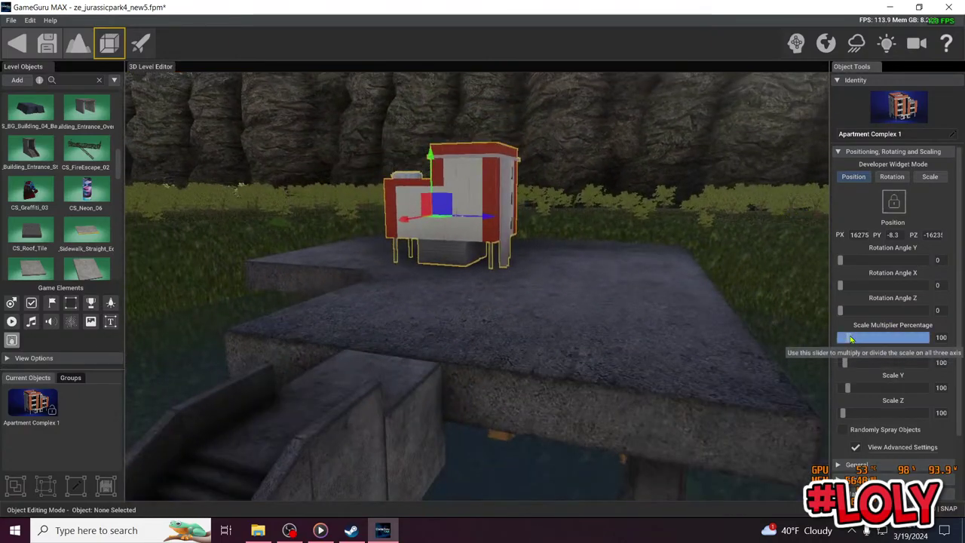
Scale the apartment building up to 175 percent and rotate it to a Y angle of 183 so its front faces the stairs
{"action": "left_click_drag", "start_coordinate": [848, 337], "coordinate": [855, 337]}
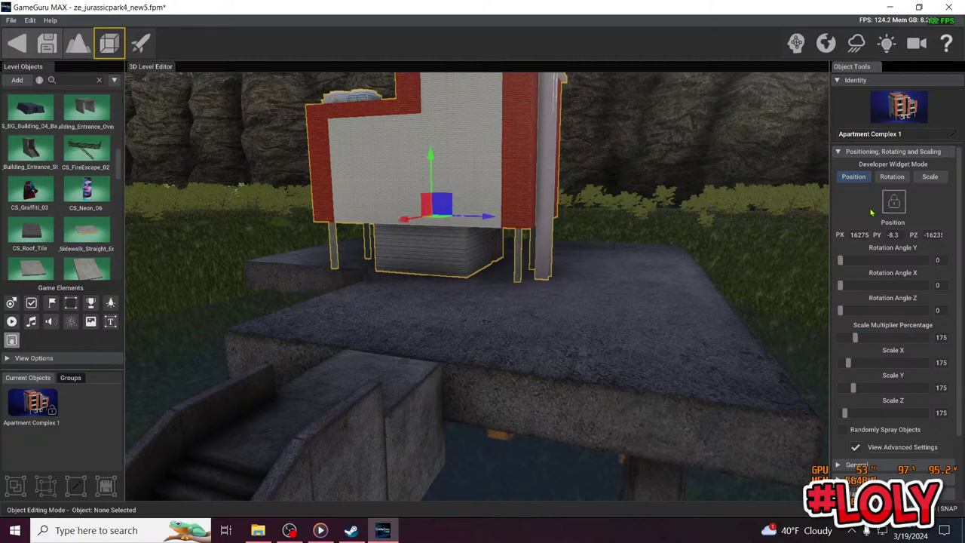
{"action": "left_click", "coordinate": [892, 180]}
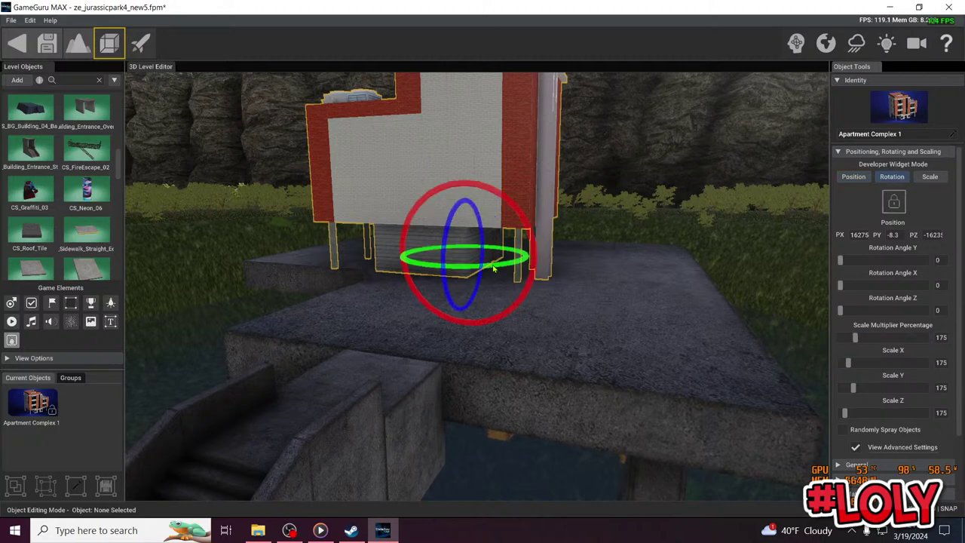
{"action": "left_click_drag", "start_coordinate": [494, 268], "coordinate": [626, 162]}
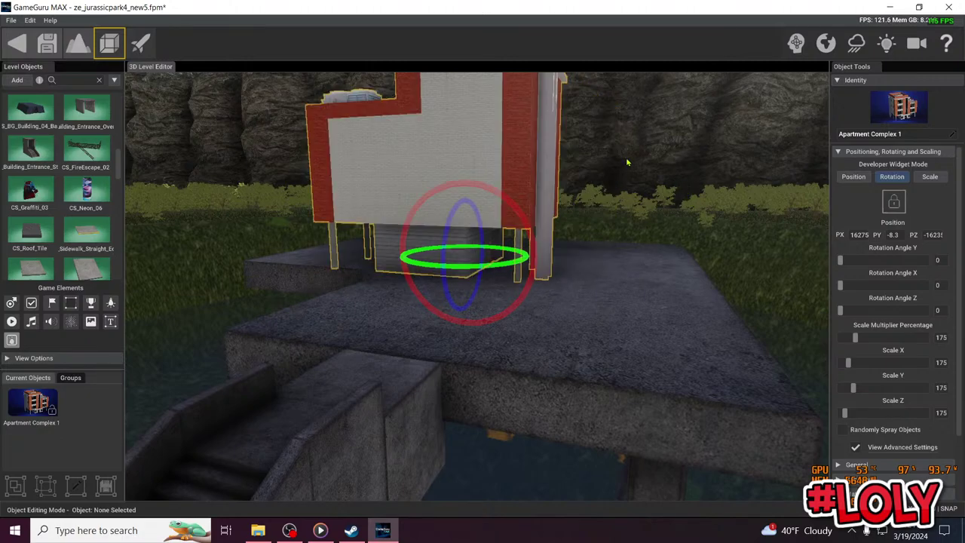
{"action": "right_click_drag", "start_coordinate": [550, 250], "coordinate": [554, 240]}
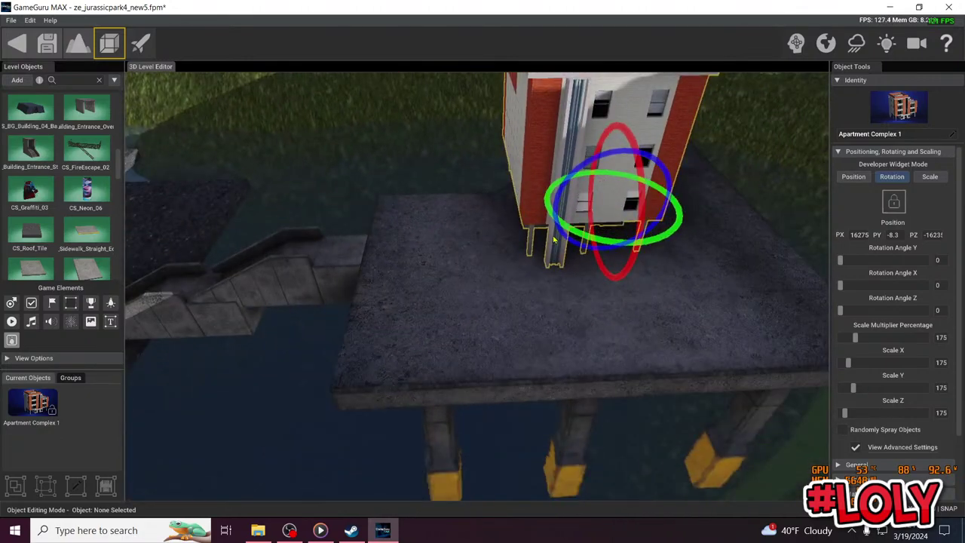
{"action": "left_click_drag", "start_coordinate": [654, 249], "coordinate": [528, 126]}
{"action": "right_click_drag", "start_coordinate": [528, 126], "coordinate": [700, 207]}
Enlarge the apartment building to 339 percent and move it across the upper concrete platform to about X 15840
{"action": "left_click", "coordinate": [853, 181]}
{"action": "right_click_drag", "start_coordinate": [607, 216], "coordinate": [608, 218]}
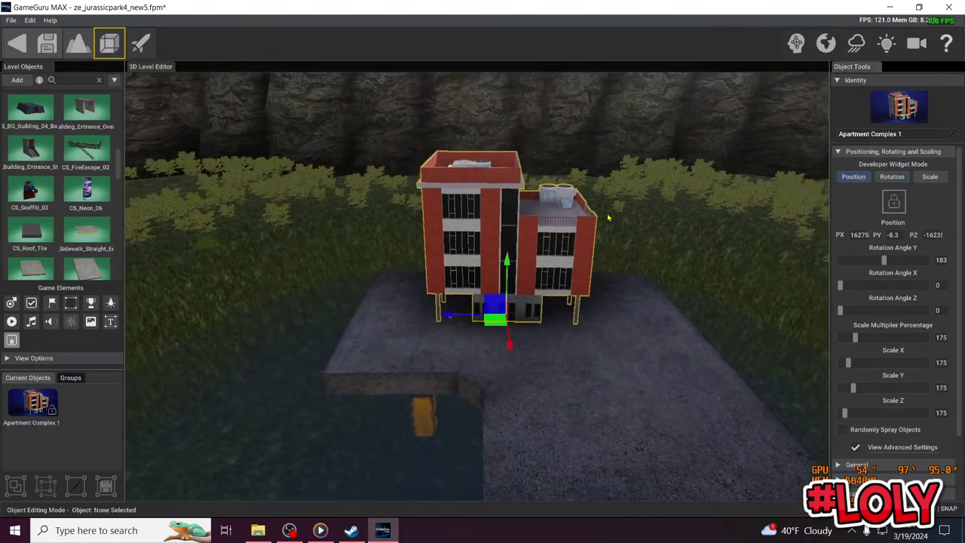
{"action": "left_click_drag", "start_coordinate": [855, 337], "coordinate": [871, 341]}
{"action": "scroll", "coordinate": [579, 301], "scroll_direction": "down", "scroll_amount": 5}
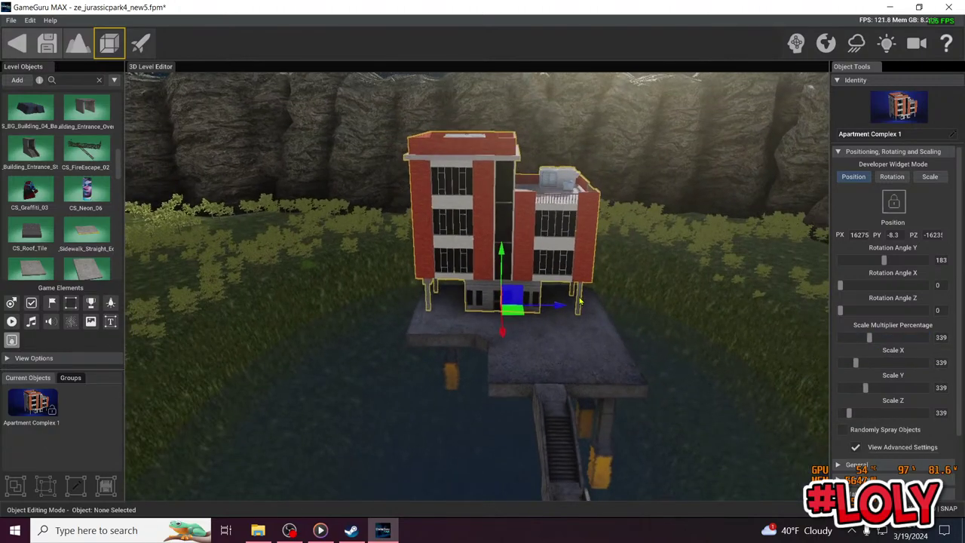
{"action": "left_click_drag", "start_coordinate": [558, 309], "coordinate": [569, 309]}
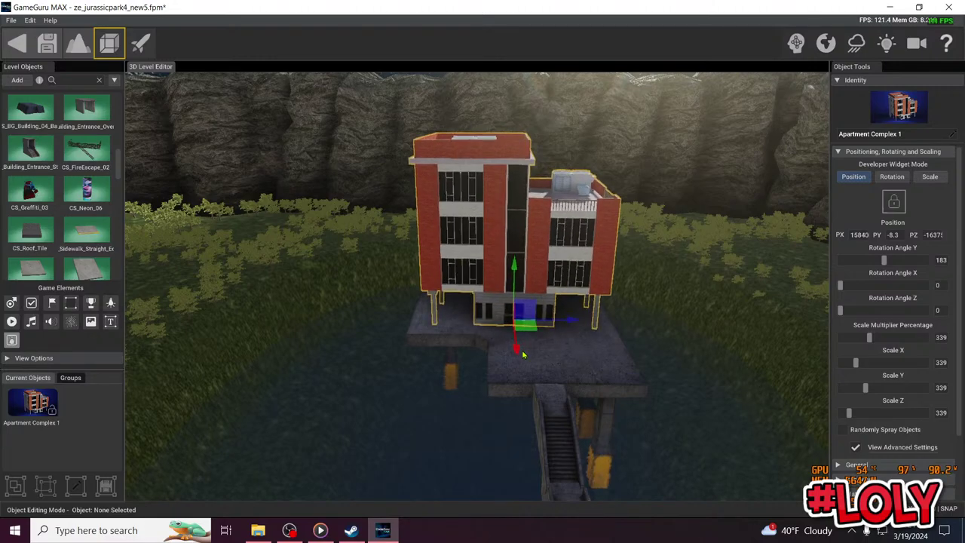
{"action": "key", "text": "w"}
{"action": "right_click_drag", "start_coordinate": [523, 354], "coordinate": [535, 338]}
{"action": "key", "text": "w"}
{"action": "key", "text": "s"}
{"action": "key", "text": "a"}
{"action": "right_click_drag", "start_coordinate": [566, 216], "coordinate": [566, 212]}
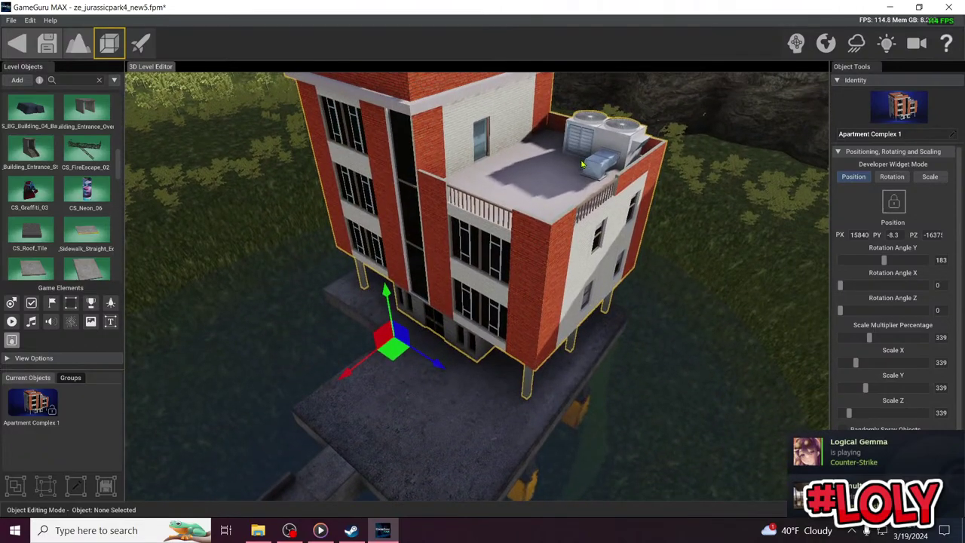
Adjust the apartment building along its X axis to about X 15935, keeping its entrance and support columns on the platform
{"action": "left_click_drag", "start_coordinate": [348, 374], "coordinate": [414, 358]}
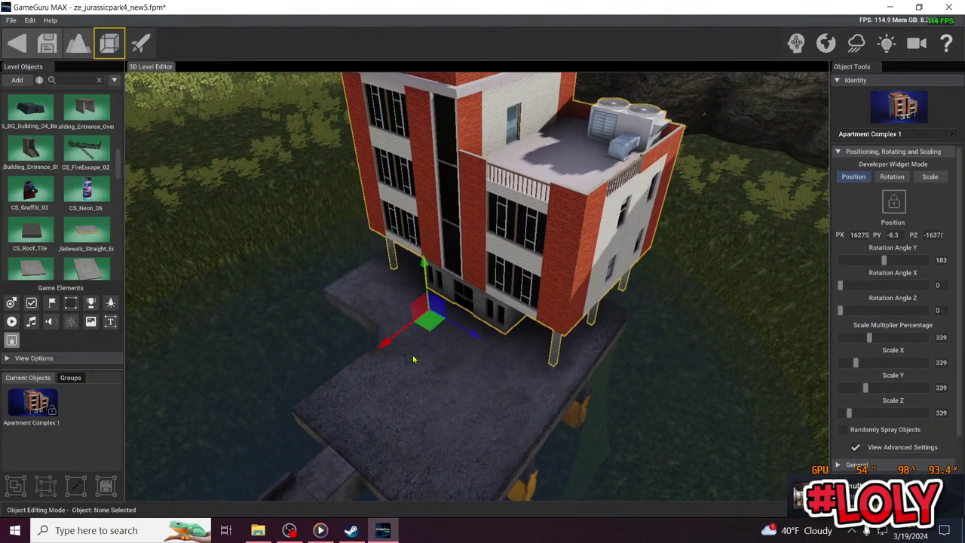
{"action": "right_click_drag", "start_coordinate": [414, 358], "coordinate": [516, 356]}
{"action": "right_click_drag", "start_coordinate": [667, 234], "coordinate": [569, 227]}
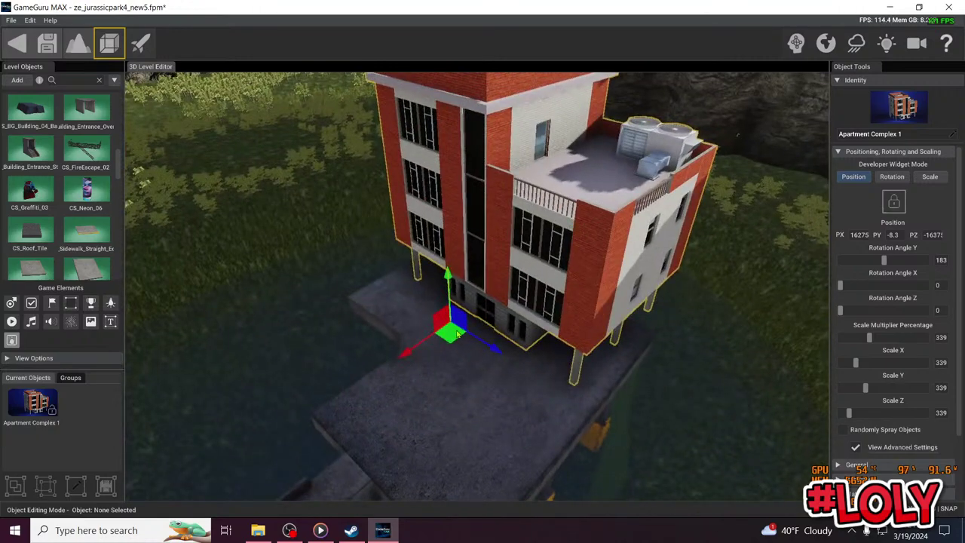
{"action": "left_click_drag", "start_coordinate": [403, 359], "coordinate": [384, 395]}
{"action": "key", "text": "a"}
{"action": "right_click_drag", "start_coordinate": [394, 358], "coordinate": [377, 347]}
{"action": "key", "text": "w"}
{"action": "key", "text": "d"}
{"action": "left_click_drag", "start_coordinate": [377, 346], "coordinate": [422, 339]}
{"action": "key", "text": "s"}
{"action": "right_click_drag", "start_coordinate": [422, 339], "coordinate": [396, 351]}
{"action": "right_click_drag", "start_coordinate": [439, 301], "coordinate": [445, 288]}
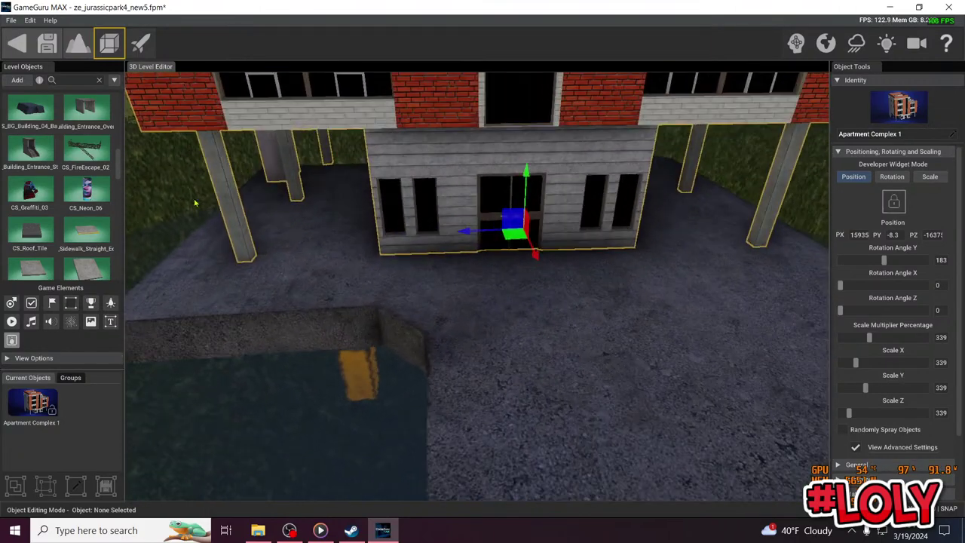
Look through the Apartment complex pack's Prop outside assets in the Object Library for items to decorate the platform
{"action": "left_click", "coordinate": [17, 81]}
{"action": "scroll", "coordinate": [445, 326], "scroll_direction": "down", "scroll_amount": 3}
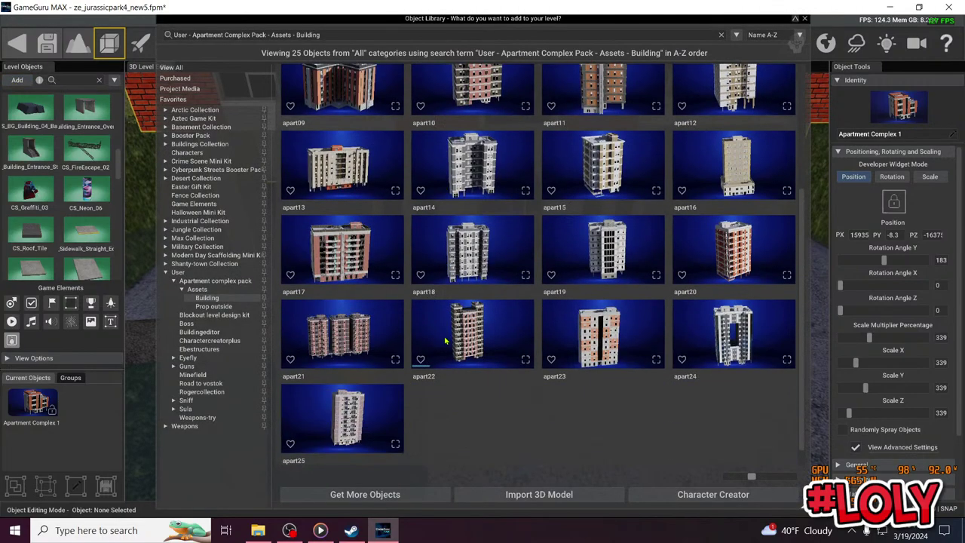
{"action": "left_click", "coordinate": [223, 308]}
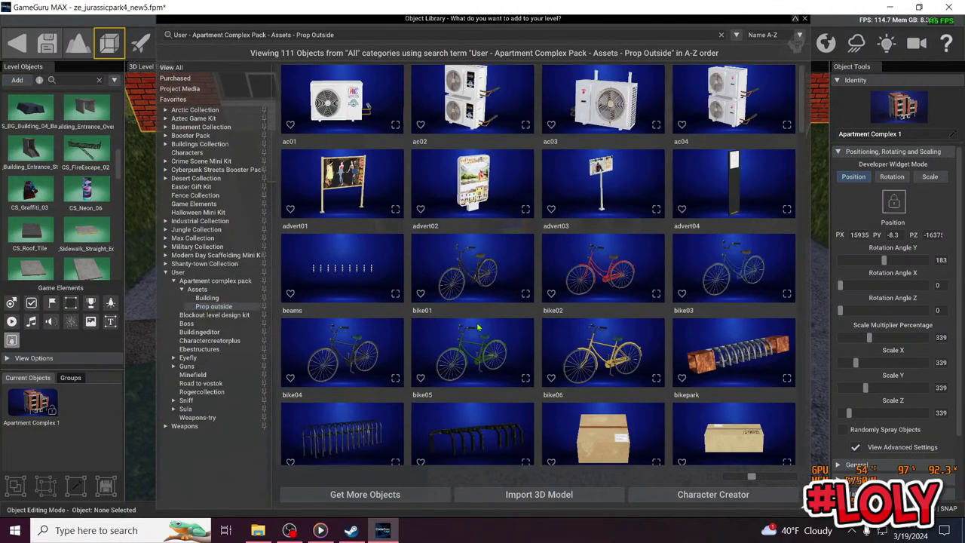
{"action": "scroll", "coordinate": [477, 324], "scroll_direction": "down", "scroll_amount": 3}
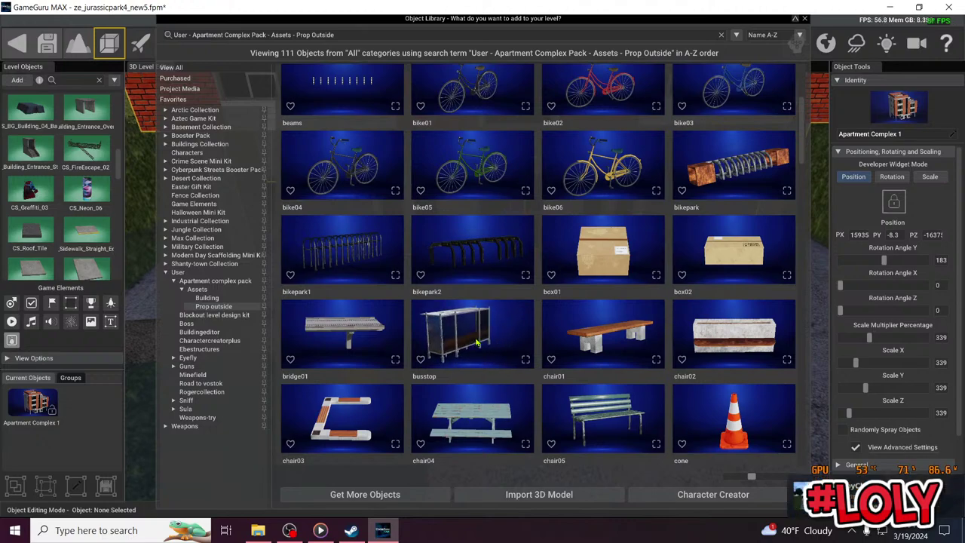
{"action": "scroll", "coordinate": [477, 343], "scroll_direction": "down", "scroll_amount": 3}
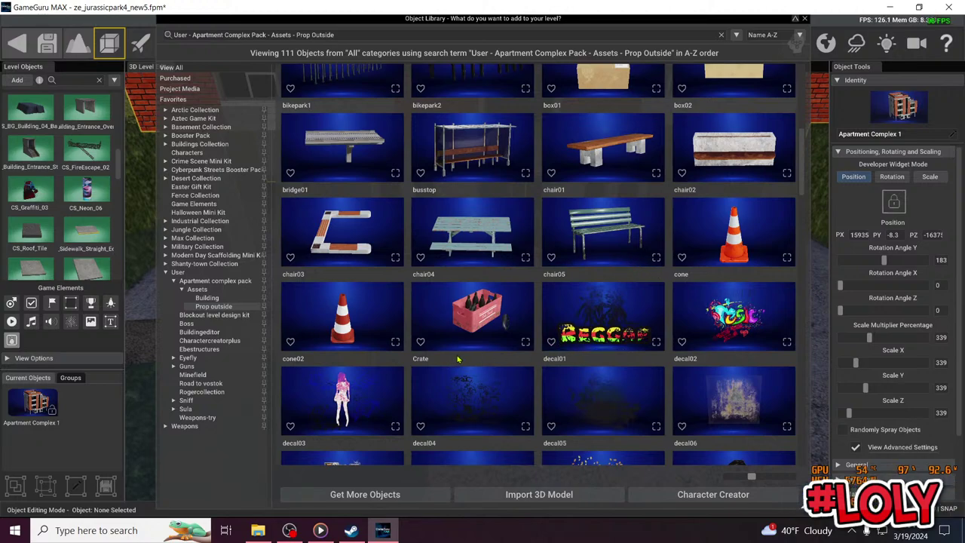
{"action": "scroll", "coordinate": [458, 358], "scroll_direction": "down", "scroll_amount": 6}
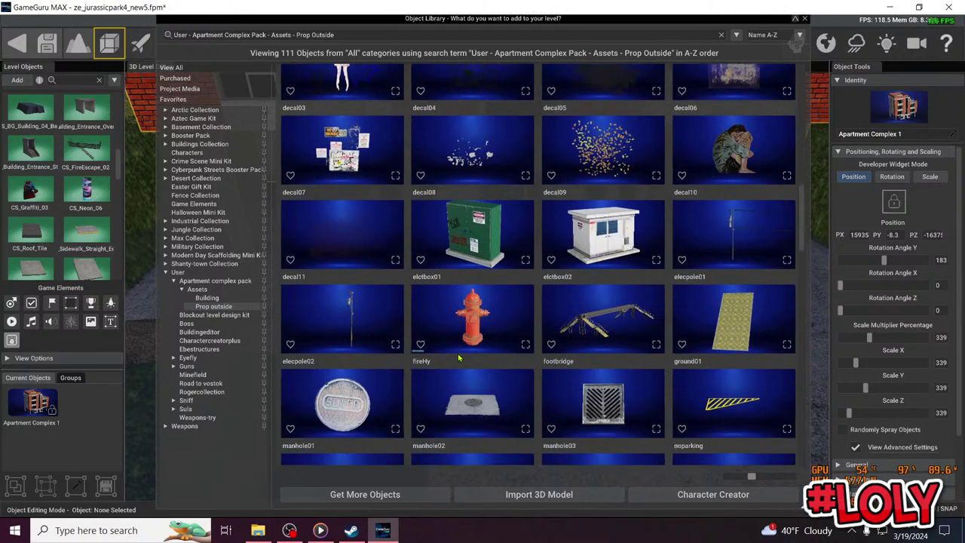
{"action": "scroll", "coordinate": [598, 382], "scroll_direction": "down", "scroll_amount": 10}
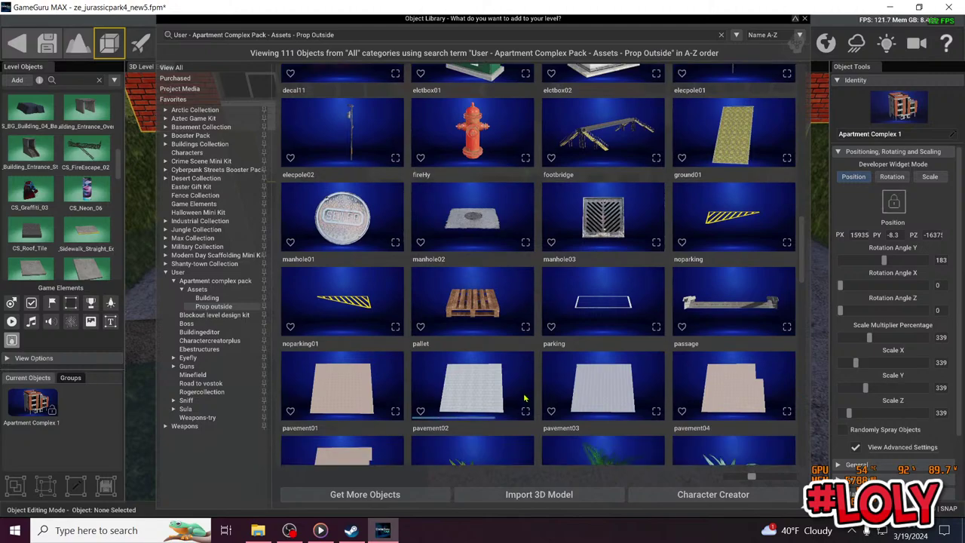
{"action": "scroll", "coordinate": [522, 400], "scroll_direction": "down", "scroll_amount": 3}
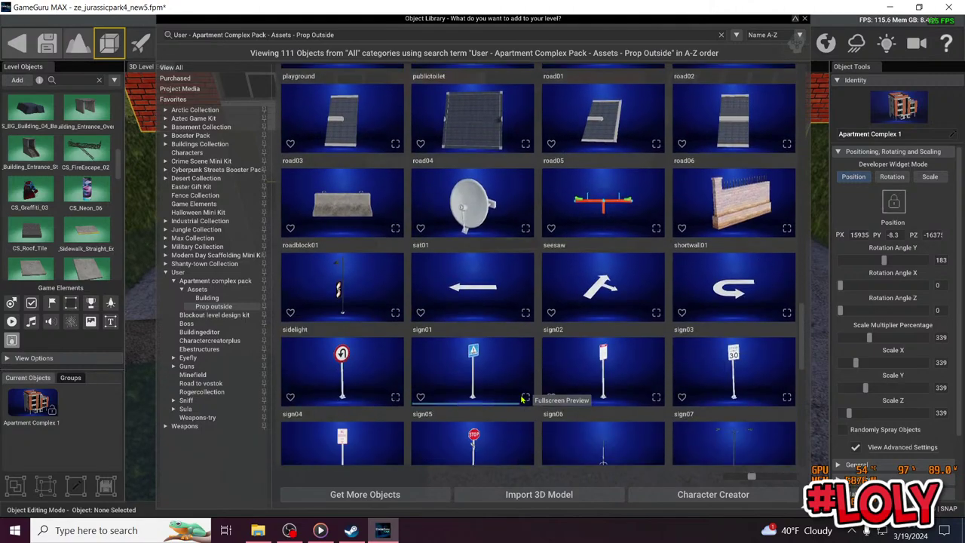
{"action": "scroll", "coordinate": [522, 399], "scroll_direction": "down", "scroll_amount": 2}
{"action": "scroll", "coordinate": [522, 391], "scroll_direction": "down", "scroll_amount": 3}
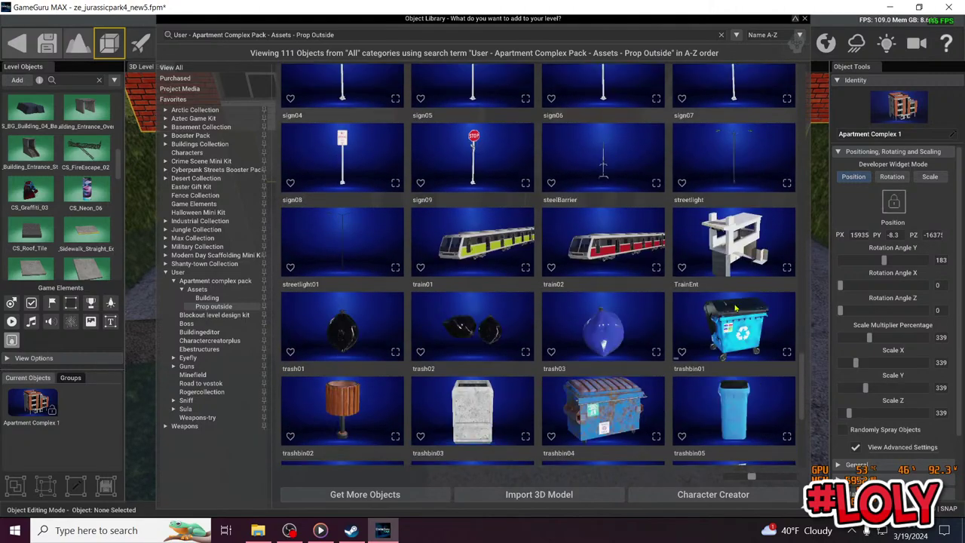
{"action": "scroll", "coordinate": [561, 365], "scroll_direction": "down", "scroll_amount": 3}
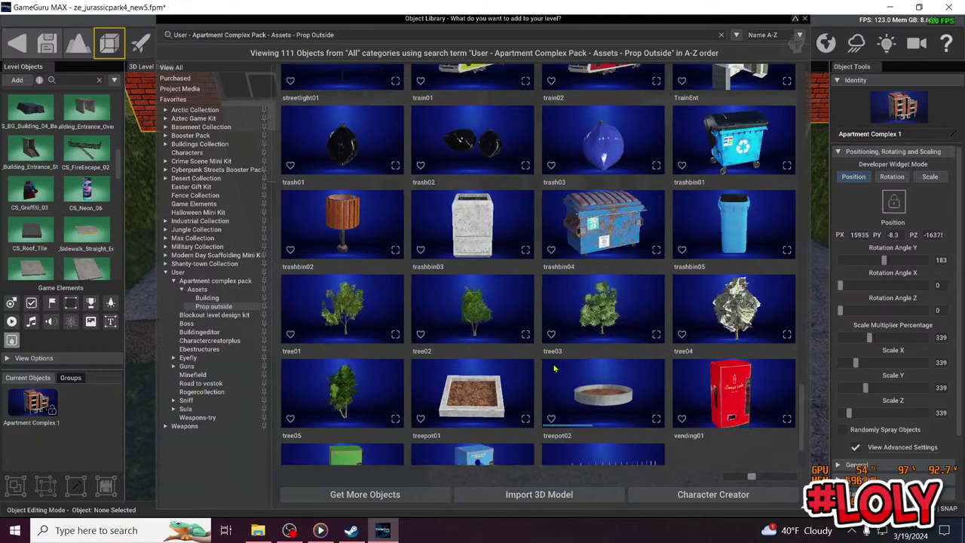
{"action": "scroll", "coordinate": [539, 357], "scroll_direction": "down", "scroll_amount": 2}
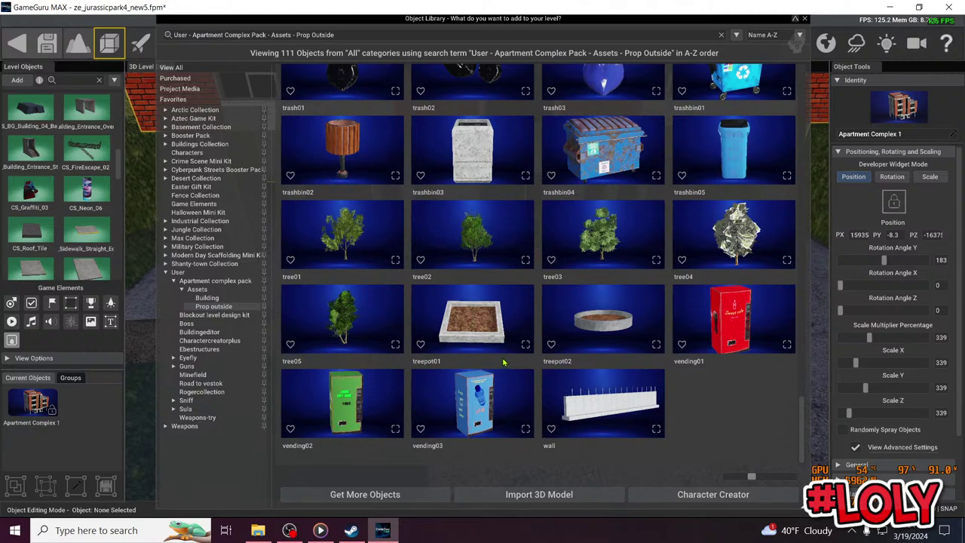
Compare the tree, planter, trash bin, sign, road and plant models among the Prop outside assets
{"action": "scroll", "coordinate": [444, 386], "scroll_direction": "up", "scroll_amount": 1}
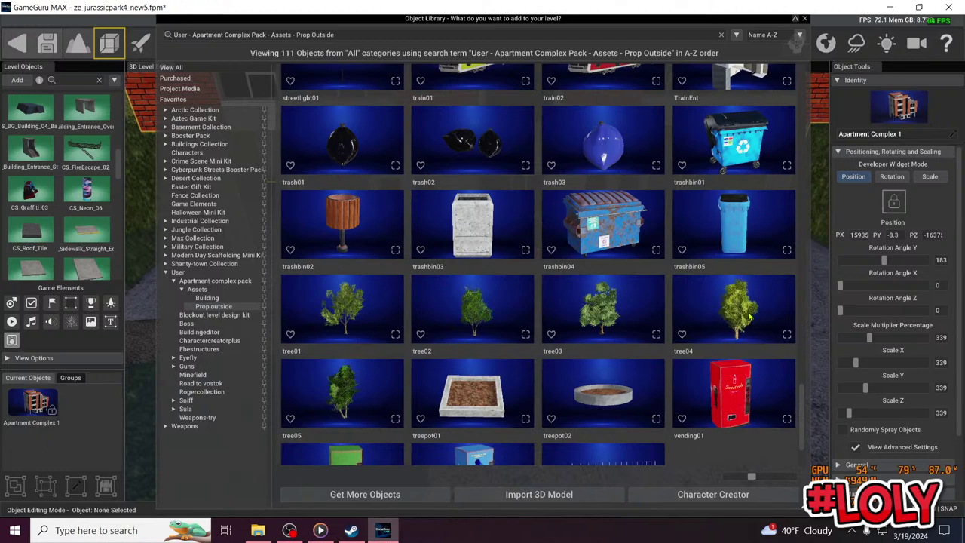
{"action": "scroll", "coordinate": [581, 341], "scroll_direction": "down", "scroll_amount": 1}
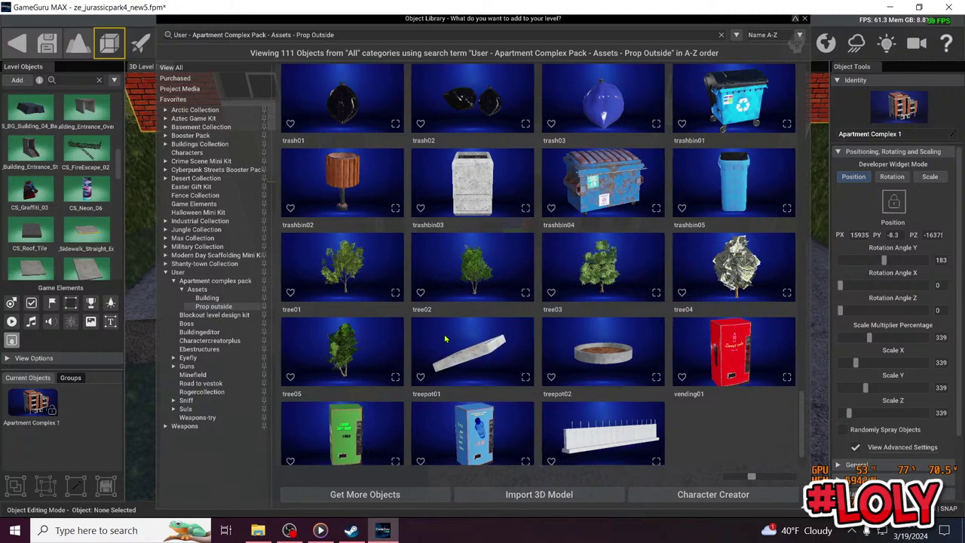
{"action": "scroll", "coordinate": [460, 357], "scroll_direction": "down", "scroll_amount": 1}
{"action": "scroll", "coordinate": [456, 357], "scroll_direction": "up", "scroll_amount": 3}
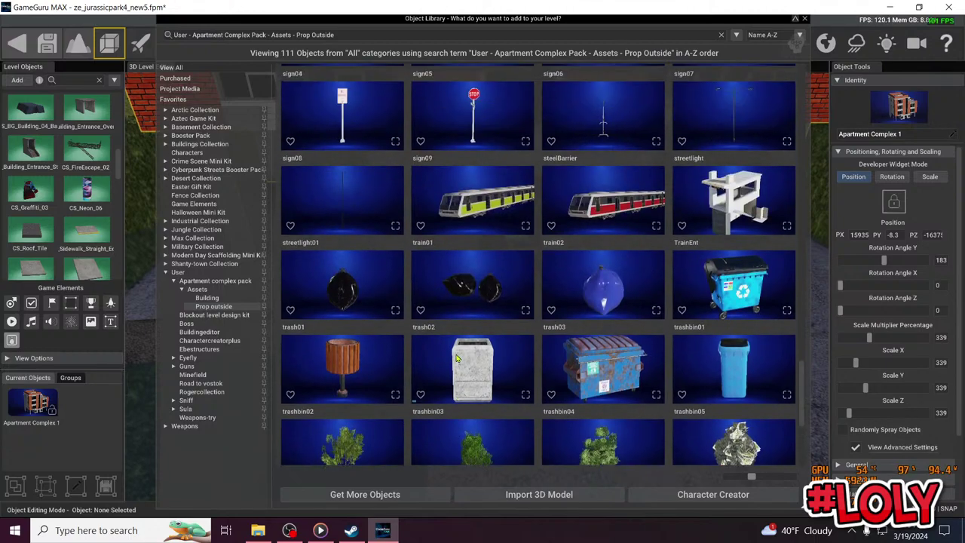
{"action": "scroll", "coordinate": [456, 359], "scroll_direction": "up", "scroll_amount": 3}
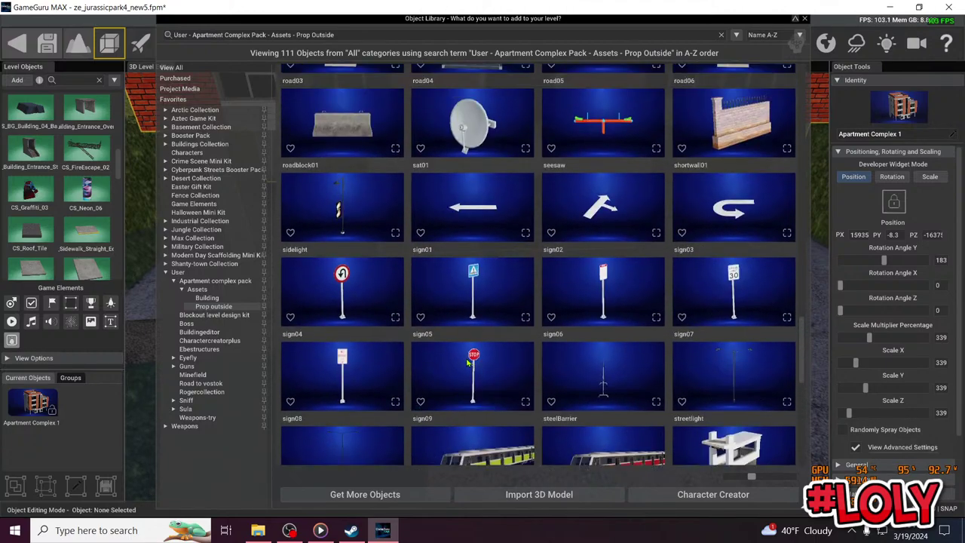
{"action": "scroll", "coordinate": [467, 363], "scroll_direction": "up", "scroll_amount": 3}
{"action": "scroll", "coordinate": [483, 356], "scroll_direction": "up", "scroll_amount": 2}
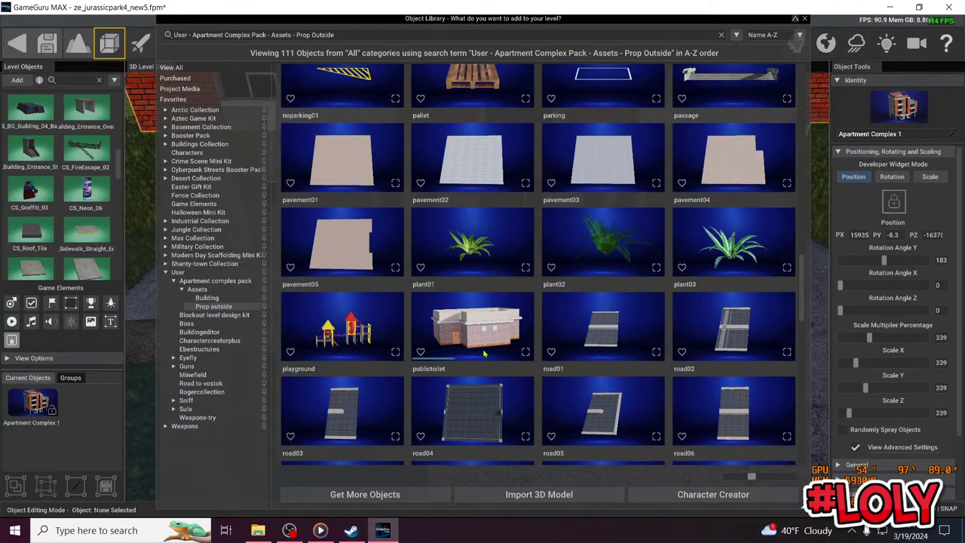
Place the treepot01 planter on the concrete platform in front of the building's entrance, at about X 15345
{"action": "scroll", "coordinate": [475, 355], "scroll_direction": "down", "scroll_amount": 6}
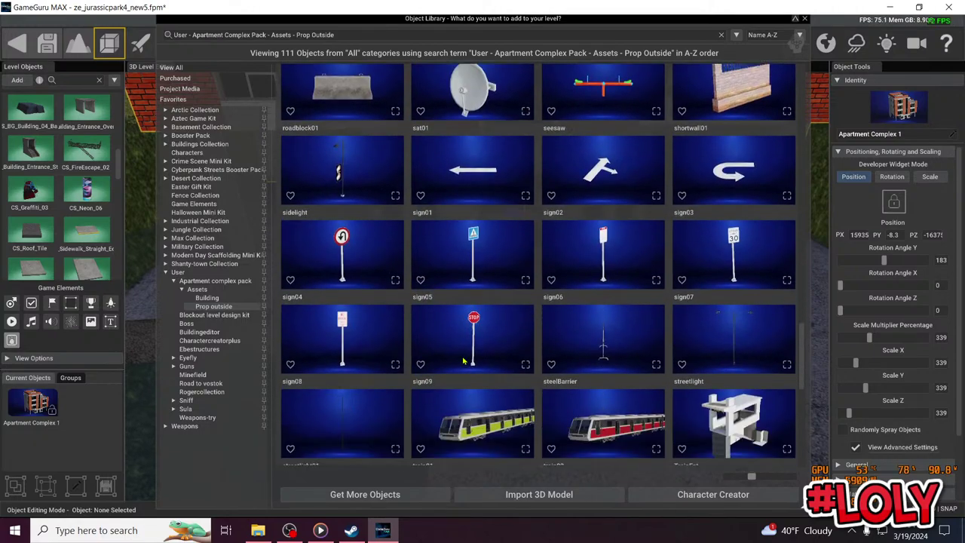
{"action": "scroll", "coordinate": [463, 356], "scroll_direction": "down", "scroll_amount": 4}
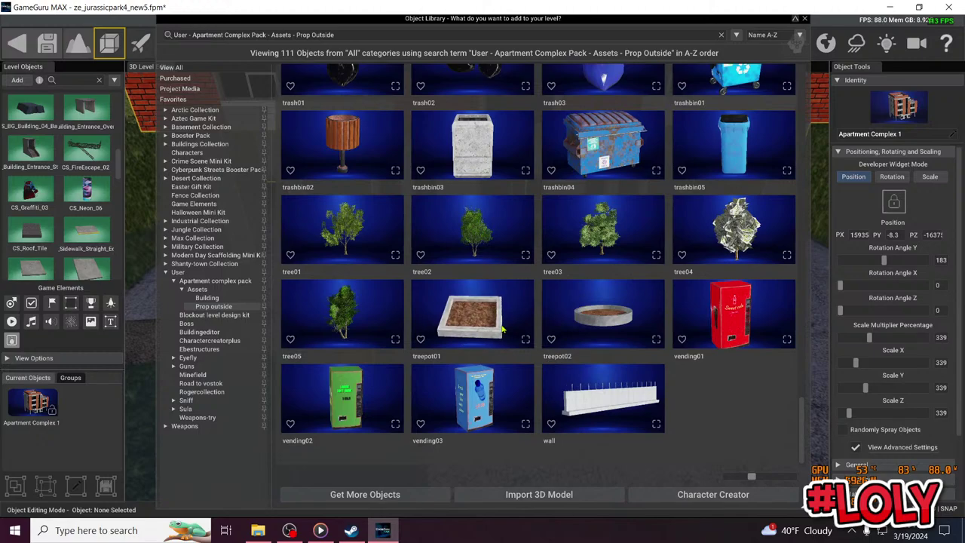
{"action": "left_click_drag", "start_coordinate": [475, 321], "coordinate": [822, 377]}
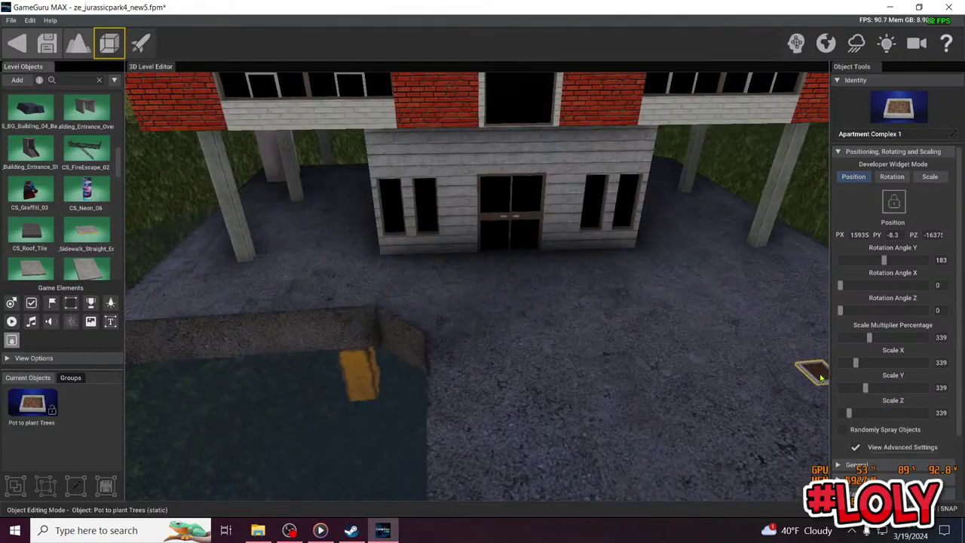
{"action": "left_click", "coordinate": [490, 347]}
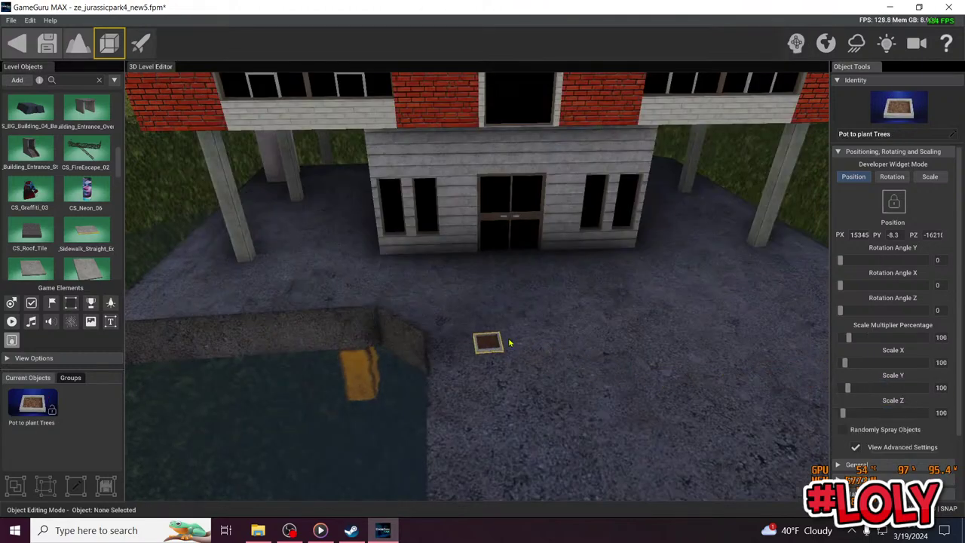
{"action": "key", "text": "w"}
{"action": "right_click_drag", "start_coordinate": [511, 343], "coordinate": [437, 347]}
{"action": "right_click_drag", "start_coordinate": [558, 339], "coordinate": [518, 334]}
{"action": "key", "text": "w"}
{"action": "key", "text": "s"}
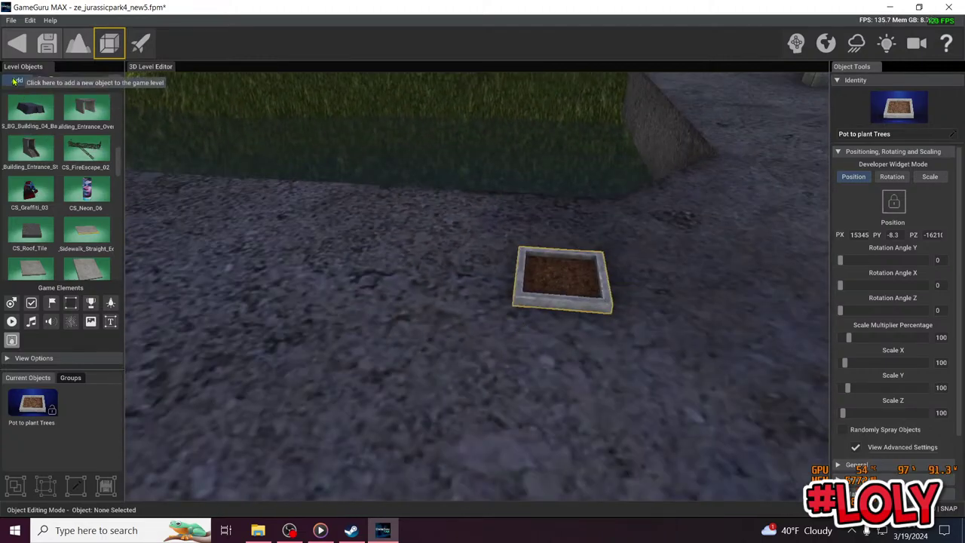
Add the plant03 model from the Prop outside assets into the planter, at about X 15345 and Y -2.6
{"action": "left_click", "coordinate": [17, 80]}
{"action": "scroll", "coordinate": [639, 352], "scroll_direction": "up", "scroll_amount": 10}
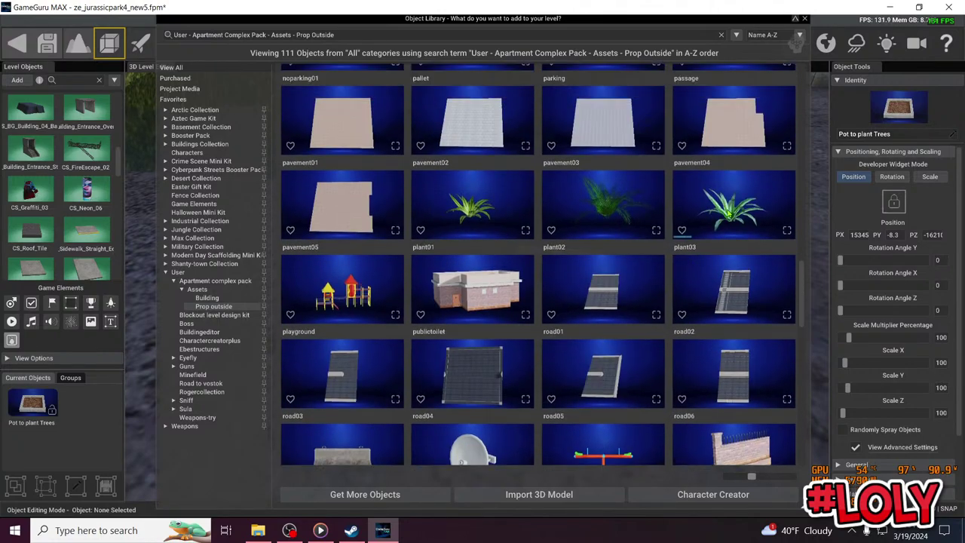
{"action": "left_click", "coordinate": [729, 214]}
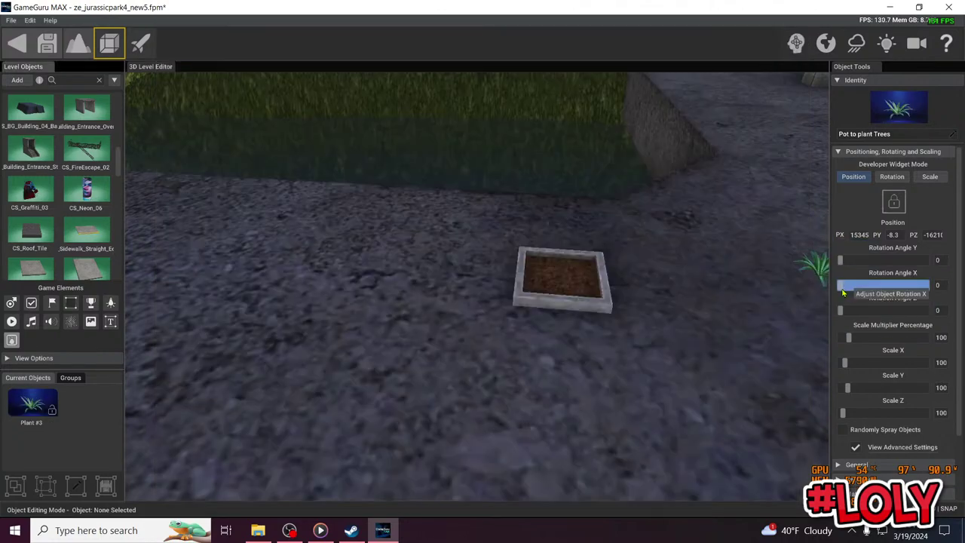
{"action": "left_click", "coordinate": [565, 282]}
{"action": "scroll", "coordinate": [603, 296], "scroll_direction": "down", "scroll_amount": 5}
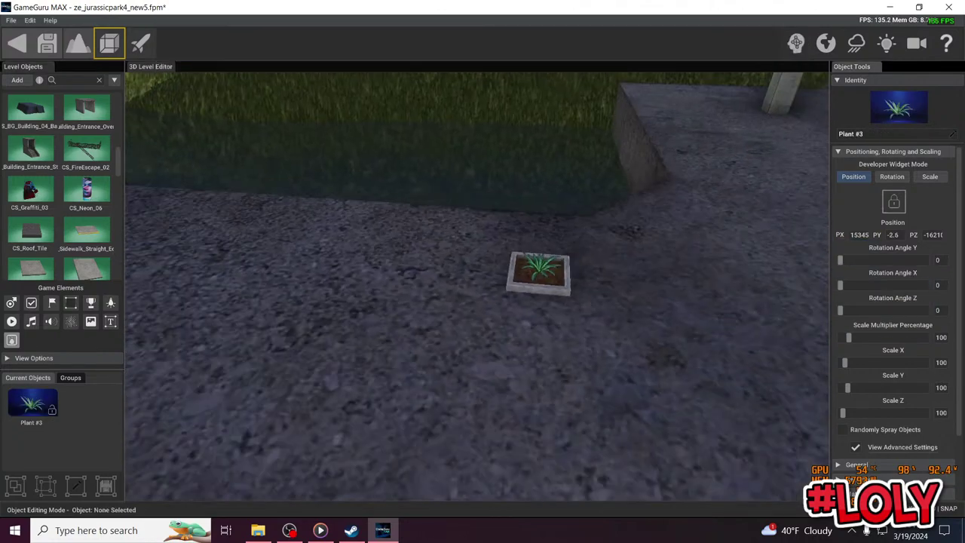
{"action": "scroll", "coordinate": [622, 291], "scroll_direction": "up", "scroll_amount": 2}
{"action": "right_click_drag", "start_coordinate": [623, 290], "coordinate": [701, 260]}
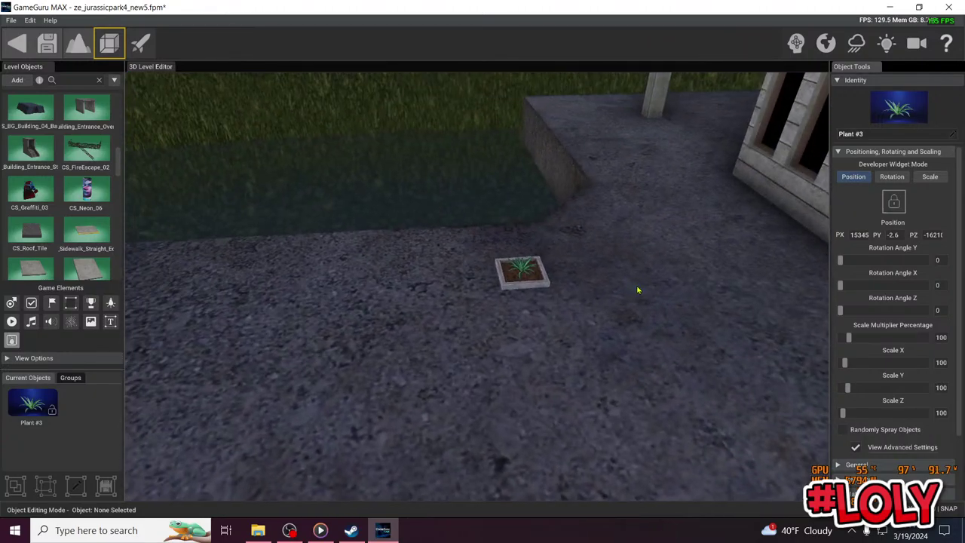
Place the chair05 bench from the Prop outside assets on the concrete platform beside the planter, at about X 15230 and Y -8.3
{"action": "left_click", "coordinate": [15, 81]}
{"action": "scroll", "coordinate": [518, 337], "scroll_direction": "down", "scroll_amount": 10}
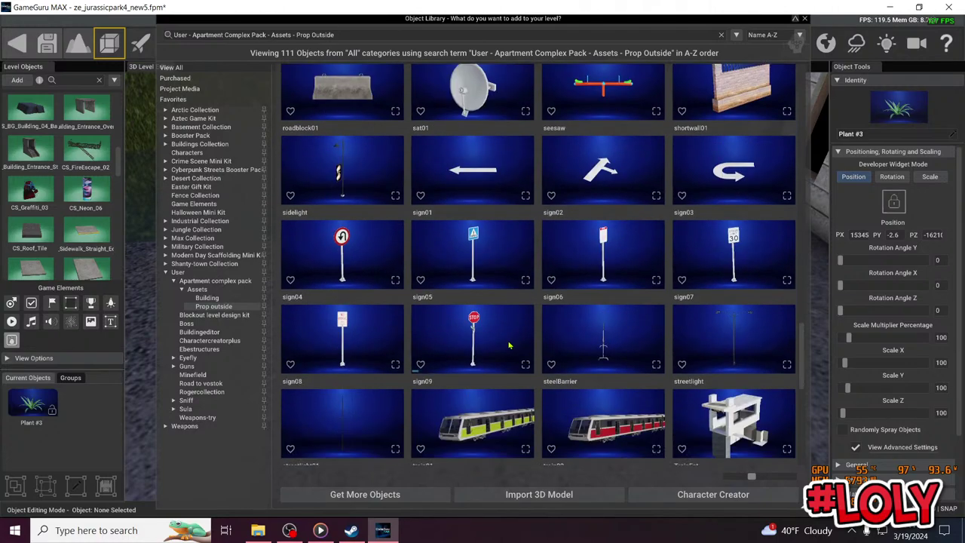
{"action": "scroll", "coordinate": [503, 354], "scroll_direction": "up", "scroll_amount": 10}
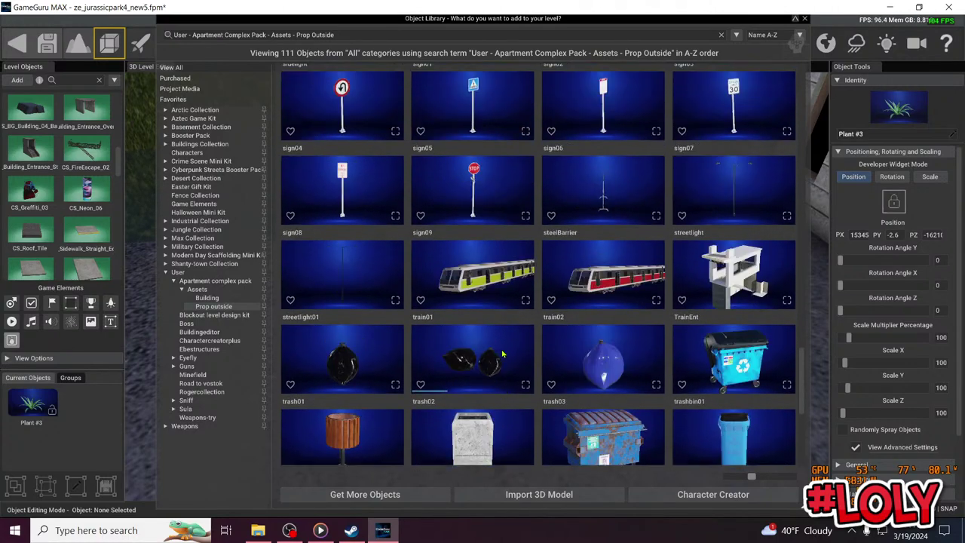
{"action": "scroll", "coordinate": [503, 353], "scroll_direction": "up", "scroll_amount": 10}
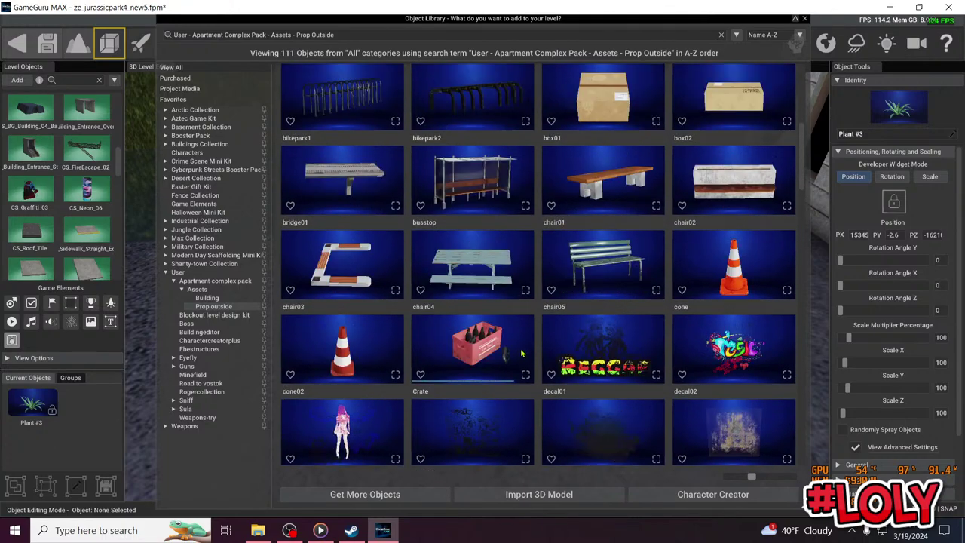
{"action": "left_click", "coordinate": [603, 263]}
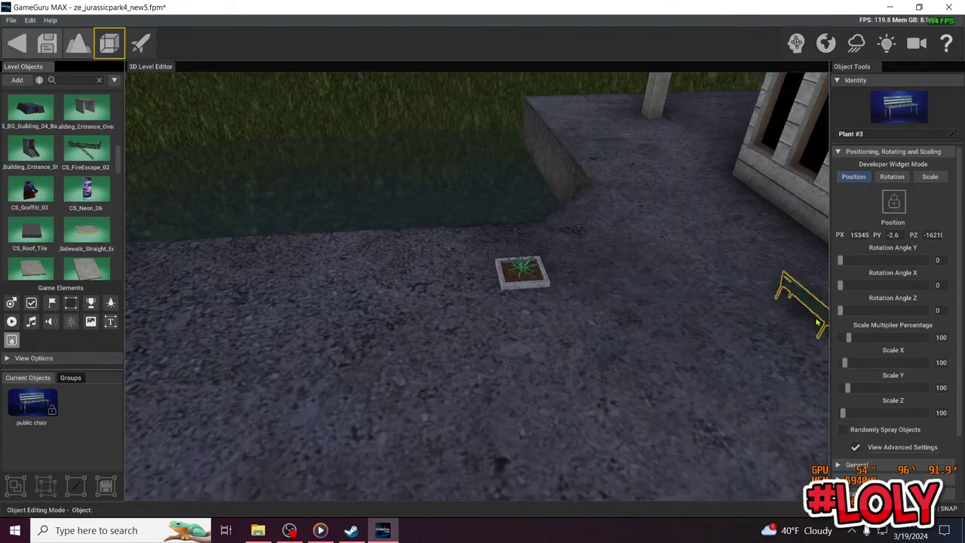
{"action": "left_click", "coordinate": [458, 304]}
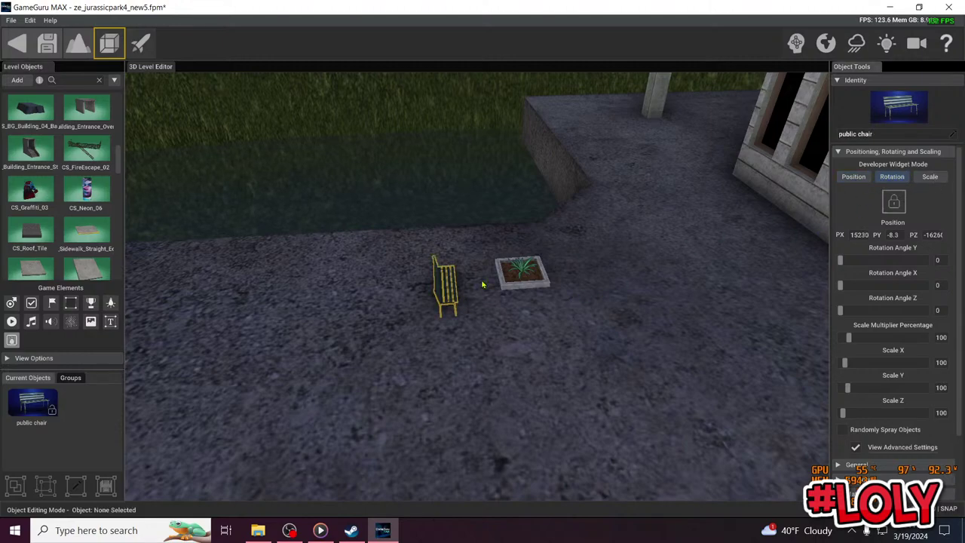
Rotate the bench to about 92 degrees around the Y axis
{"action": "left_click", "coordinate": [446, 298]}
{"action": "key", "text": "w"}
{"action": "right_click_drag", "start_coordinate": [468, 300], "coordinate": [468, 299]}
{"action": "key", "text": "d"}
{"action": "left_click", "coordinate": [489, 232]}
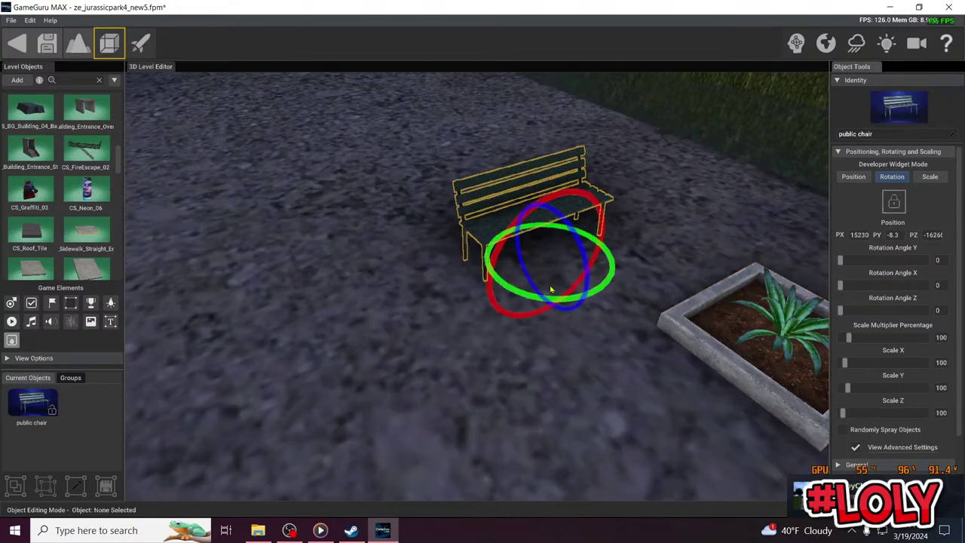
{"action": "left_click_drag", "start_coordinate": [525, 296], "coordinate": [414, 215]}
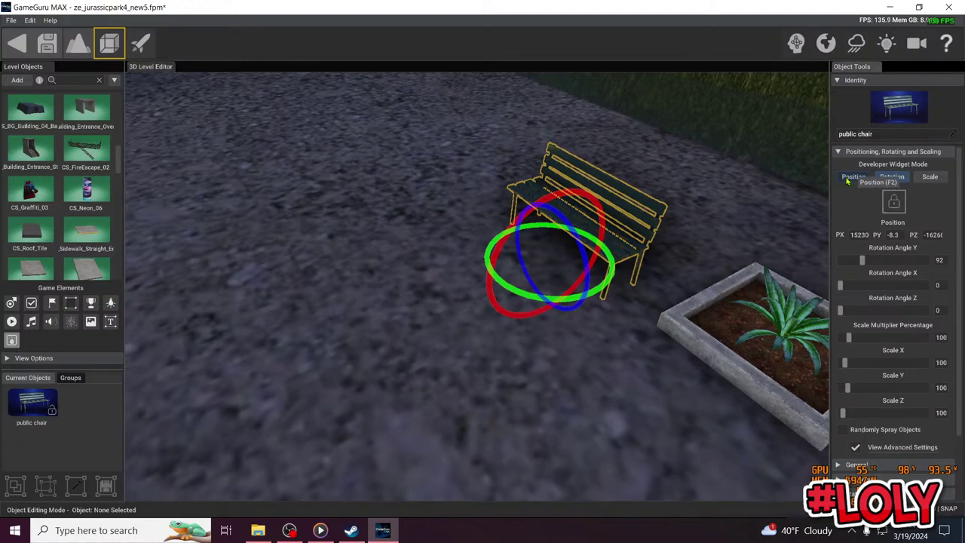
Move the bench in line with the planter along the platform's water edge, at about X 15155
{"action": "left_click", "coordinate": [850, 180]}
{"action": "key", "text": "s"}
{"action": "right_click_drag", "start_coordinate": [483, 256], "coordinate": [482, 255]}
{"action": "key", "text": "a"}
{"action": "right_click_drag", "start_coordinate": [401, 297], "coordinate": [401, 297]}
{"action": "left_click_drag", "start_coordinate": [402, 241], "coordinate": [382, 239]}
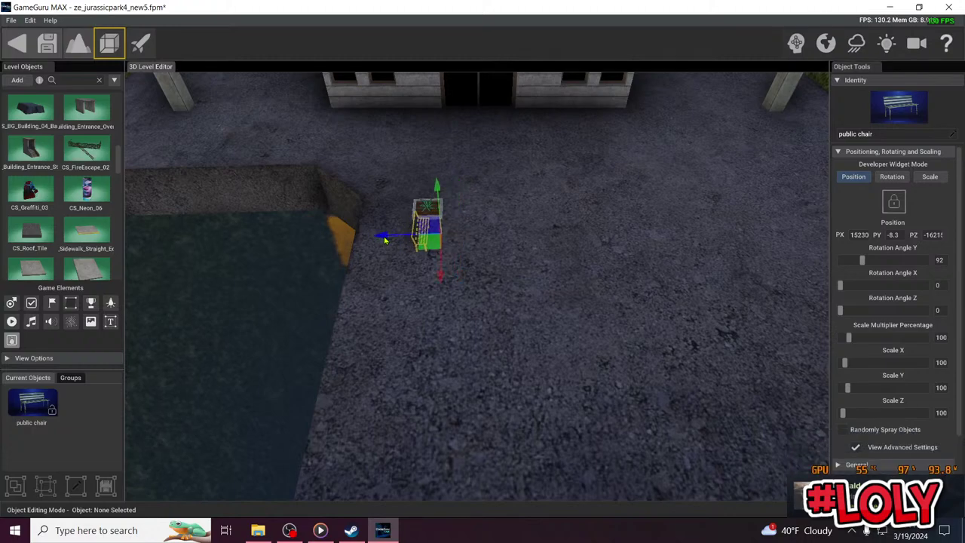
{"action": "right_click_drag", "start_coordinate": [453, 279], "coordinate": [452, 279]}
{"action": "left_click_drag", "start_coordinate": [453, 279], "coordinate": [450, 308]}
{"action": "key", "text": "d"}
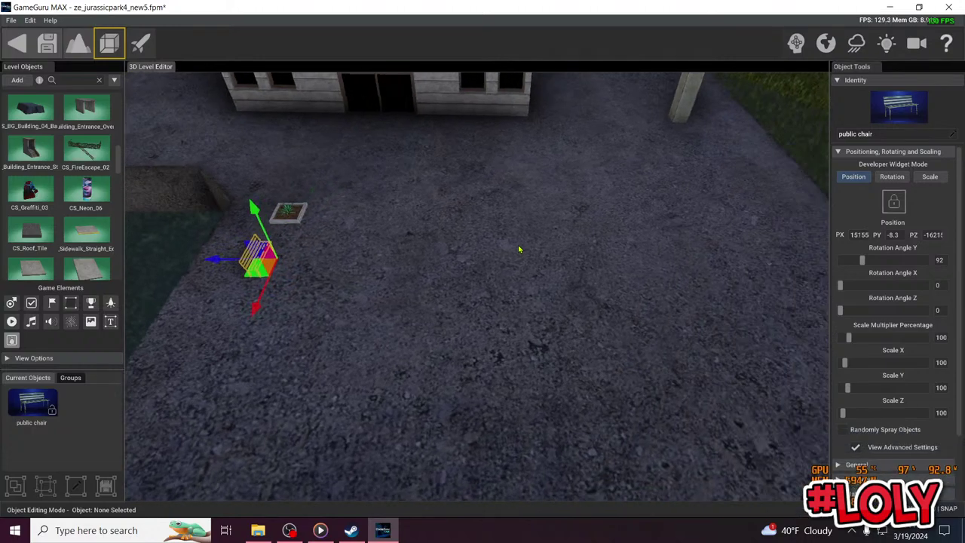
Add the sign01 arrow from the Prop outside assets to the platform and rotate it to about 179 degrees around the Y axis
{"action": "right_click_drag", "start_coordinate": [525, 246], "coordinate": [527, 248]}
{"action": "left_click", "coordinate": [17, 81]}
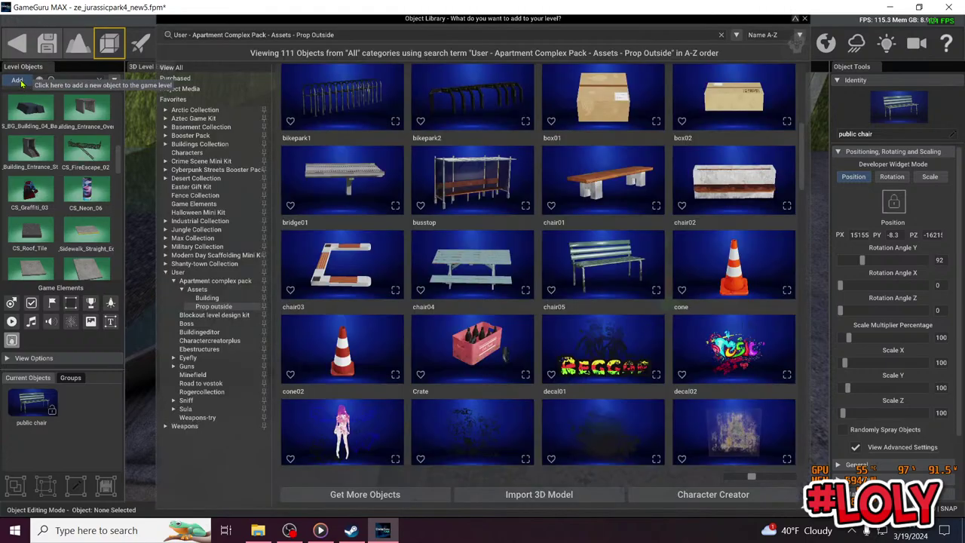
{"action": "scroll", "coordinate": [449, 301], "scroll_direction": "down", "scroll_amount": 4}
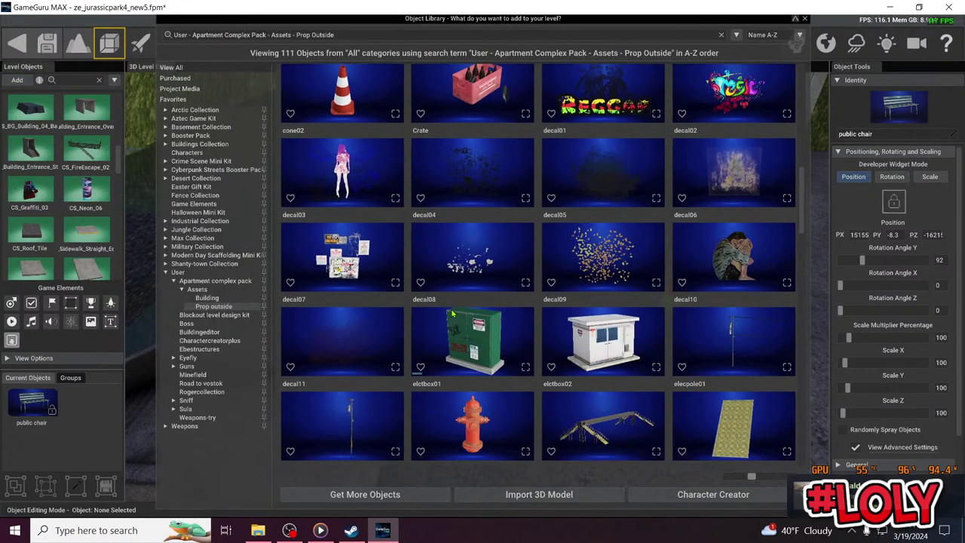
{"action": "scroll", "coordinate": [452, 313], "scroll_direction": "down", "scroll_amount": 6}
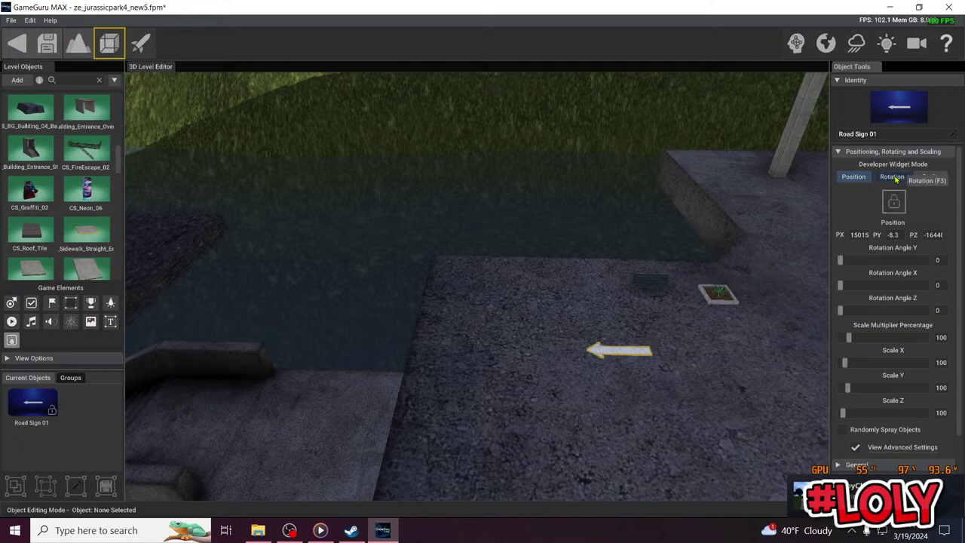
{"action": "left_click", "coordinate": [613, 353]}
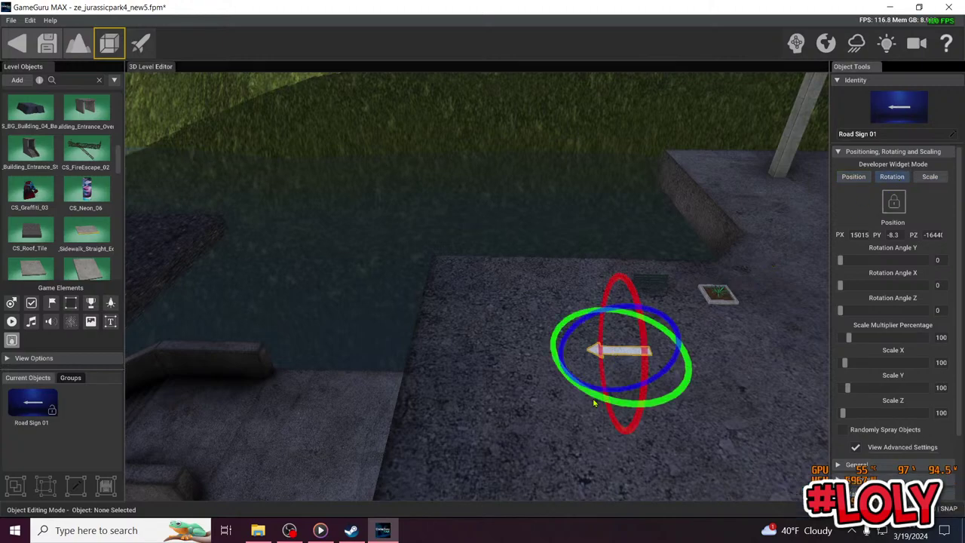
{"action": "left_click_drag", "start_coordinate": [593, 403], "coordinate": [620, 402]}
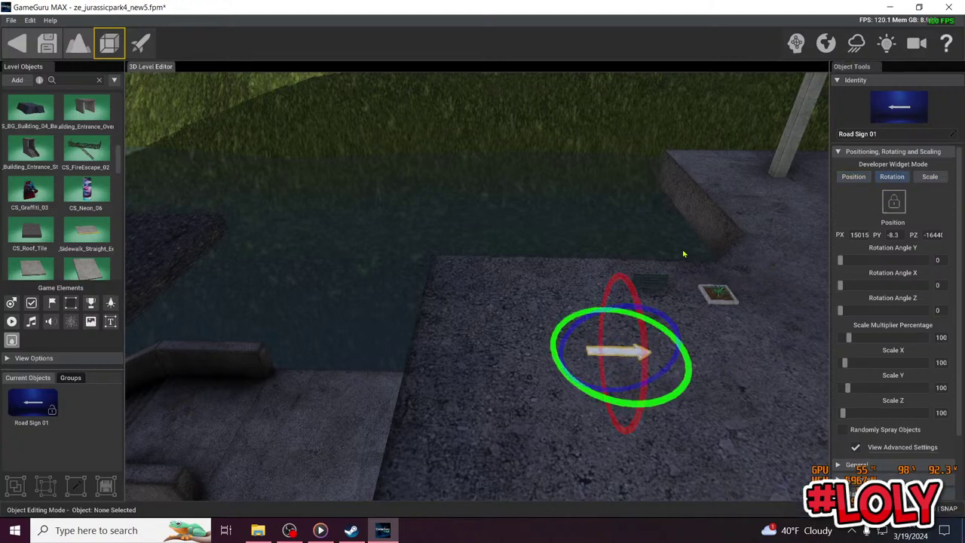
Move the arrow onto the landing at the top of the stairs, centred on it at about X 14533 and pointing toward the building
{"action": "left_click", "coordinate": [858, 178]}
{"action": "right_click_drag", "start_coordinate": [452, 281], "coordinate": [545, 281]}
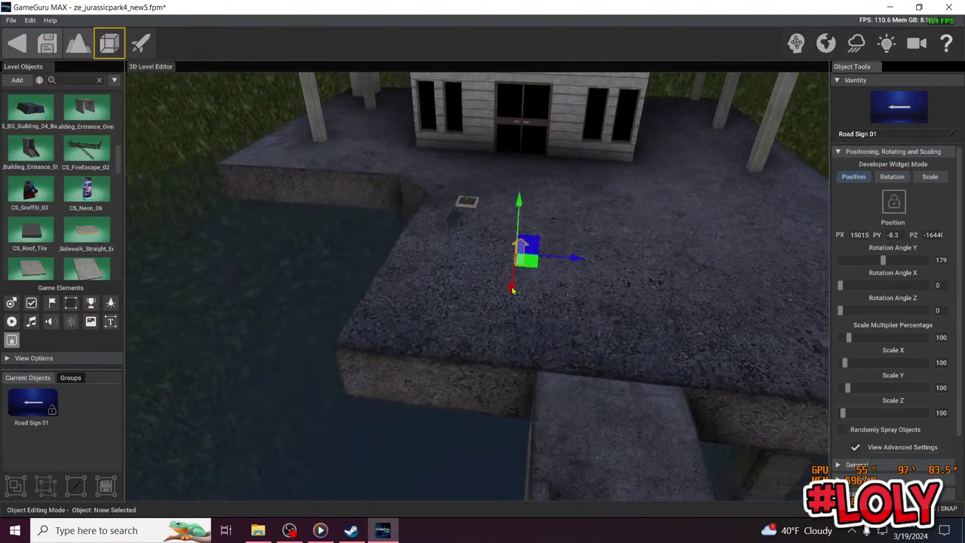
{"action": "left_click_drag", "start_coordinate": [512, 290], "coordinate": [515, 351]}
{"action": "left_click_drag", "start_coordinate": [568, 310], "coordinate": [686, 330]}
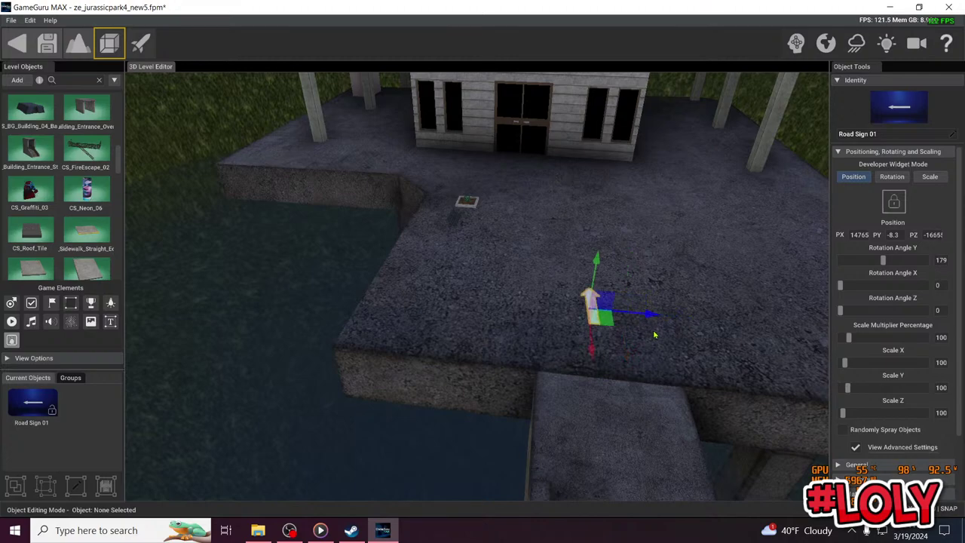
{"action": "left_click_drag", "start_coordinate": [593, 360], "coordinate": [590, 473]}
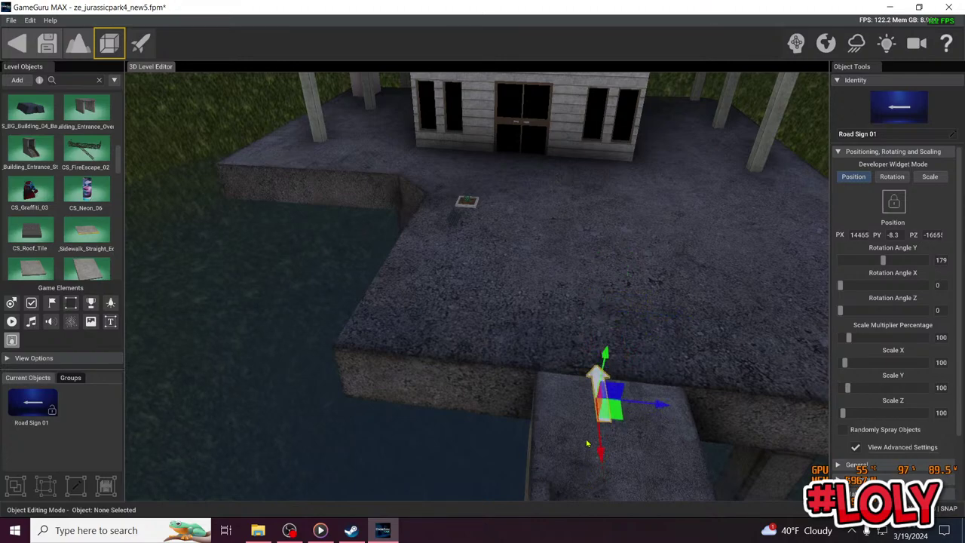
{"action": "key", "text": "s"}
{"action": "right_click_drag", "start_coordinate": [587, 443], "coordinate": [571, 357]}
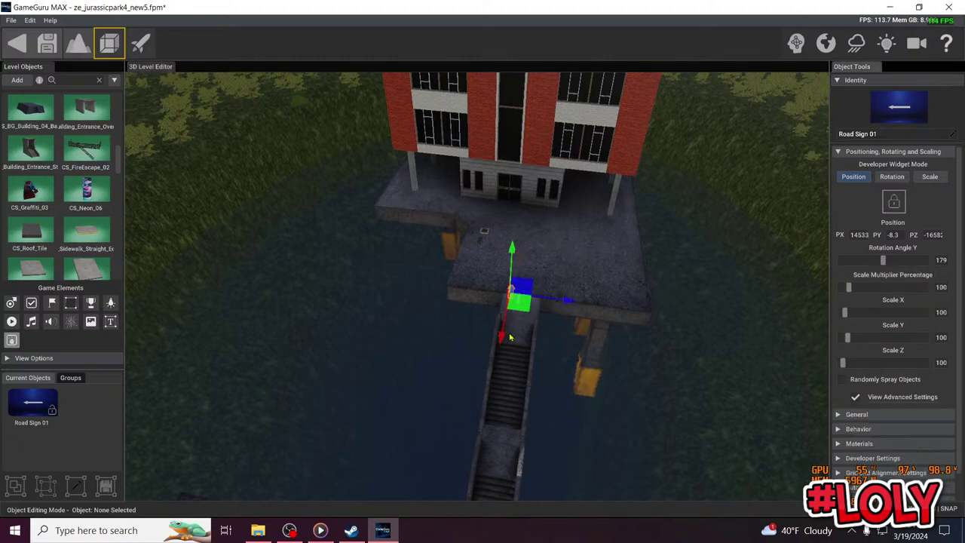
Duplicate the arrow and place the copy on the platform in front of the building's entrance doors, at about X 15555
{"action": "left_click_drag", "start_coordinate": [526, 311], "coordinate": [502, 326]}
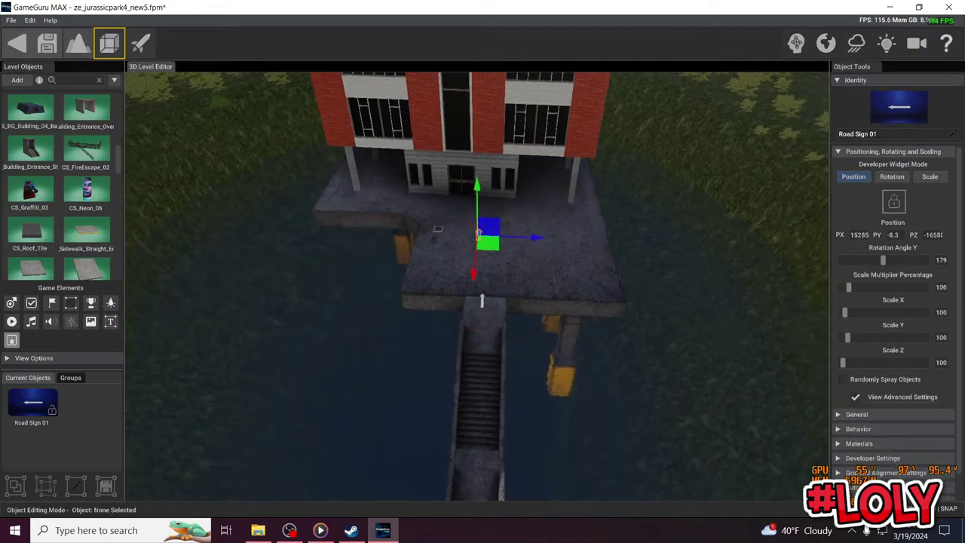
{"action": "scroll", "coordinate": [567, 337], "scroll_direction": "up", "scroll_amount": 5}
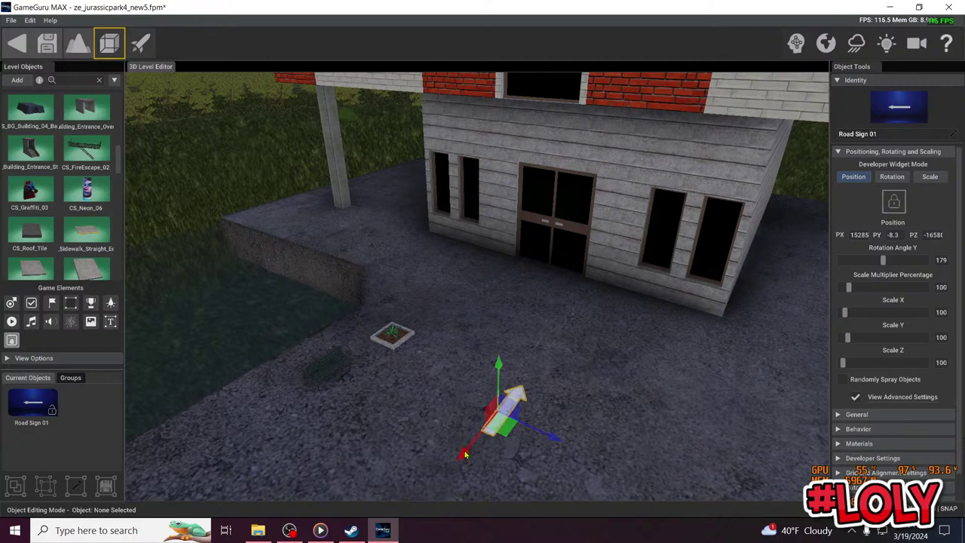
{"action": "left_click_drag", "start_coordinate": [465, 455], "coordinate": [519, 370]}
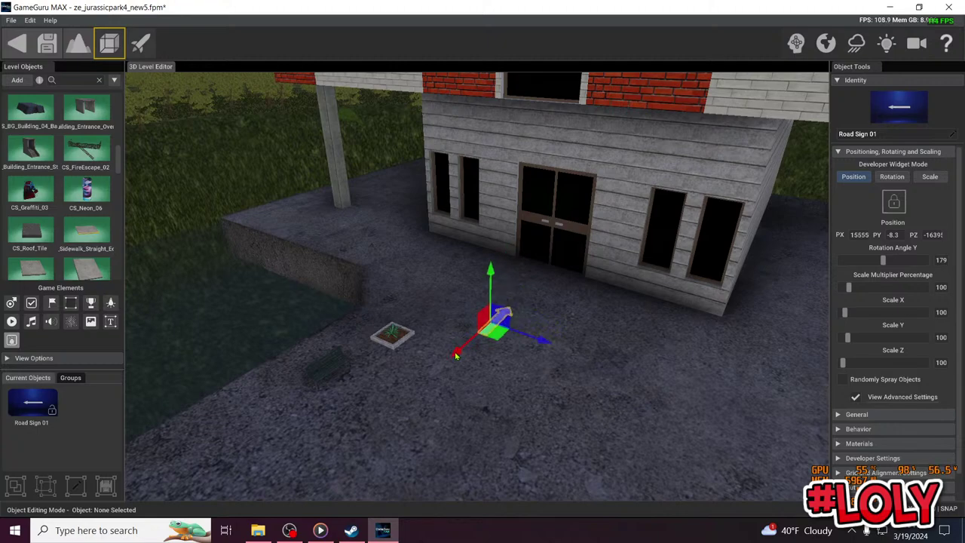
{"action": "right_click_drag", "start_coordinate": [455, 356], "coordinate": [490, 423]}
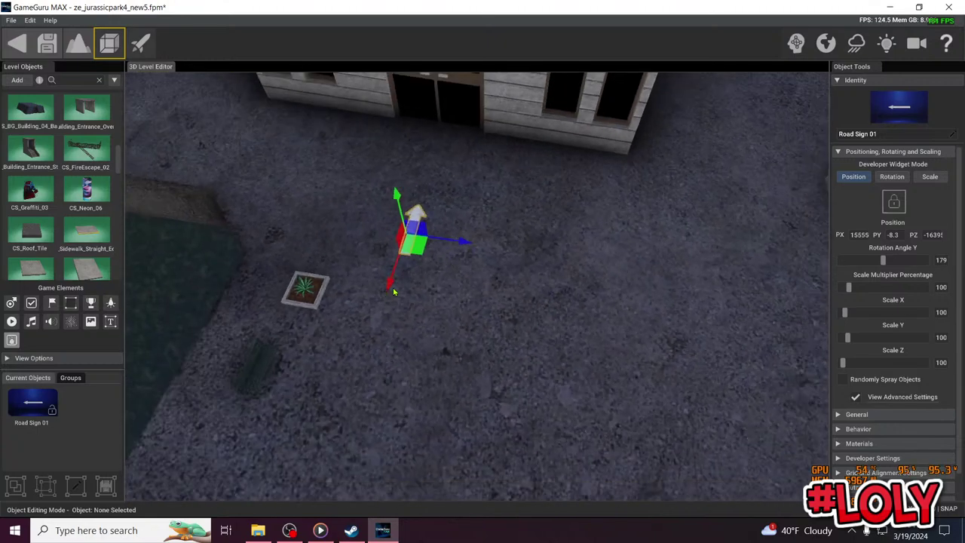
Examine the arrows, stairs, platform and apartment building from several sides
{"action": "key", "text": "s"}
{"action": "mouse_move", "coordinate": [492, 230]}
{"action": "right_mouse_down"}
{"action": "mouse_move", "coordinate": [522, 243]}
{"action": "mouse_move", "coordinate": [426, 253]}
{"action": "mouse_move", "coordinate": [373, 240]}
{"action": "mouse_move", "coordinate": [374, 224]}
{"action": "mouse_move", "coordinate": [392, 245]}
{"action": "mouse_move", "coordinate": [452, 251]}
{"action": "mouse_move", "coordinate": [506, 222]}
{"action": "mouse_move", "coordinate": [570, 231]}
{"action": "mouse_move", "coordinate": [487, 231]}
{"action": "right_mouse_up"}
{"action": "key", "text": "d"}
{"action": "key", "text": "w"}
{"action": "key", "text": "s"}
{"action": "key", "text": "a"}
{"action": "key", "text": "d"}
{"action": "key", "text": "w"}
{"action": "right_click_drag", "start_coordinate": [366, 281], "coordinate": [482, 249]}
{"action": "key", "text": "s"}
{"action": "key", "text": "w"}
{"action": "key", "text": "w"}
{"action": "key", "text": "d"}
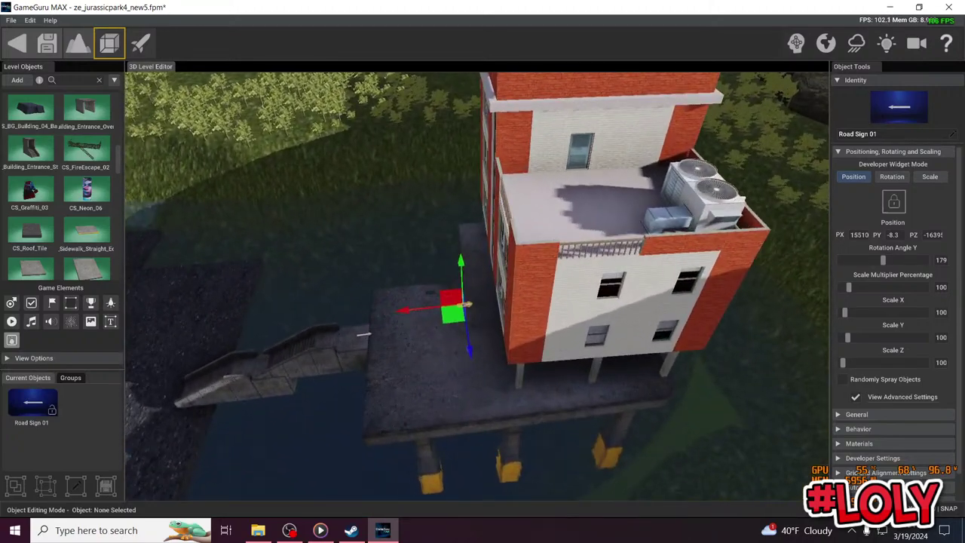
Select the large CS_Roof_Tile platform near the building's stairs and pull it away across the water
{"action": "right_click_drag", "start_coordinate": [573, 233], "coordinate": [687, 196]}
{"action": "key", "text": "w"}
{"action": "key", "text": "w"}
{"action": "key", "text": "w"}
{"action": "key", "text": "w"}
{"action": "left_click", "coordinate": [432, 276]}
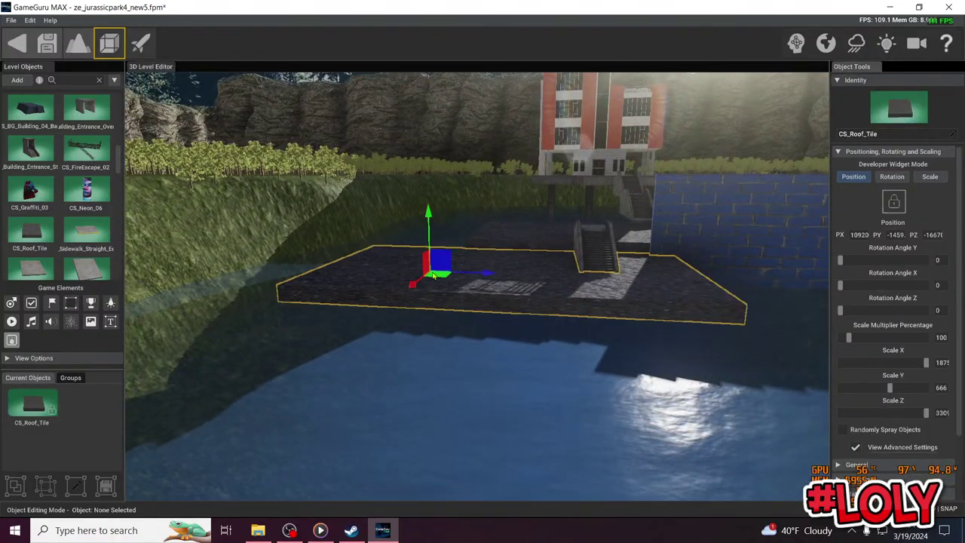
{"action": "left_click_drag", "start_coordinate": [434, 275], "coordinate": [341, 426]}
{"action": "key", "text": "s"}
{"action": "key", "text": "a"}
Move the roof tile platform through the water to the shore at the foot of the island's sand path
{"action": "right_click_drag", "start_coordinate": [349, 411], "coordinate": [584, 326]}
{"action": "left_click_drag", "start_coordinate": [599, 289], "coordinate": [422, 328]}
{"action": "key", "text": "w"}
{"action": "right_click_drag", "start_coordinate": [400, 334], "coordinate": [303, 369]}
{"action": "key", "text": "s"}
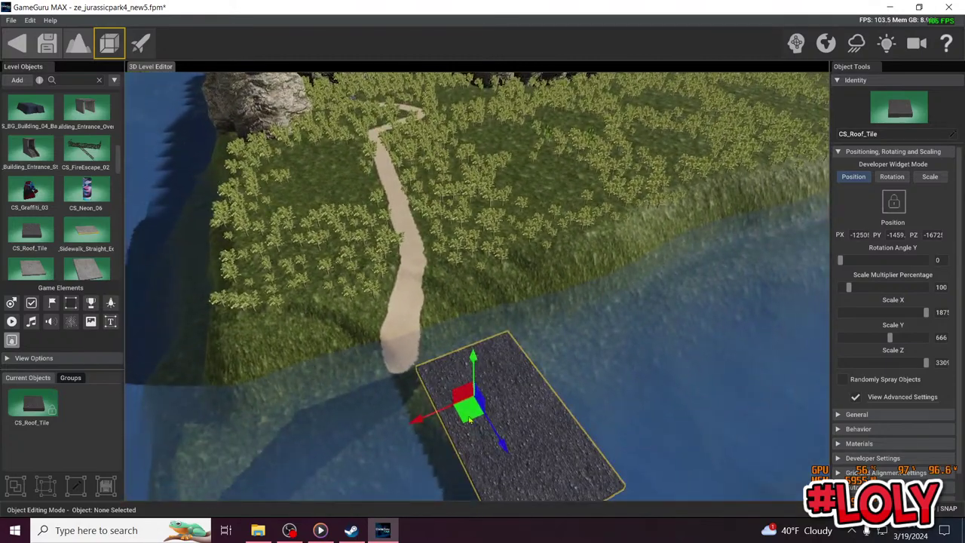
{"action": "left_click_drag", "start_coordinate": [500, 450], "coordinate": [441, 411]}
Rotate the roof tile platform about its Y axis to 277 degrees and return to position editing
{"action": "left_click", "coordinate": [892, 177]}
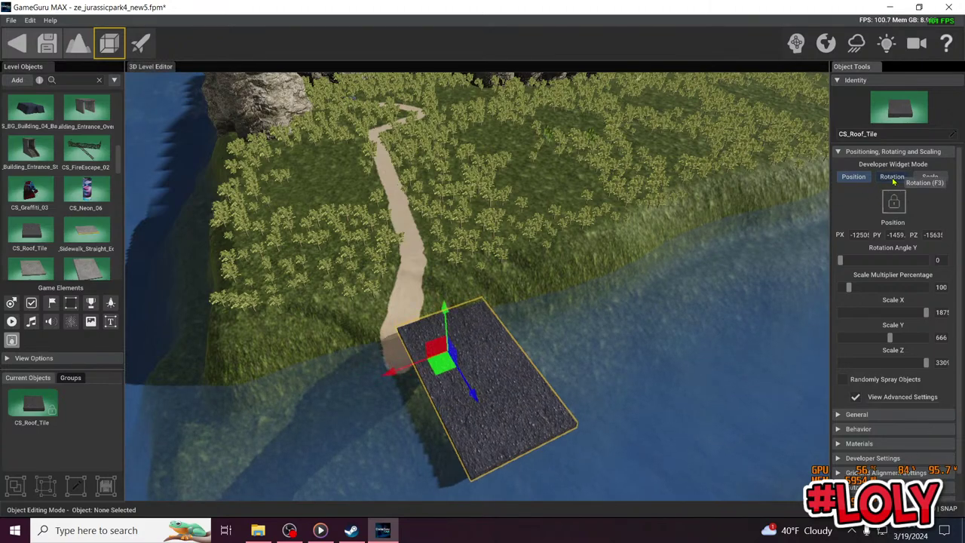
{"action": "left_click_drag", "start_coordinate": [518, 487], "coordinate": [582, 461]}
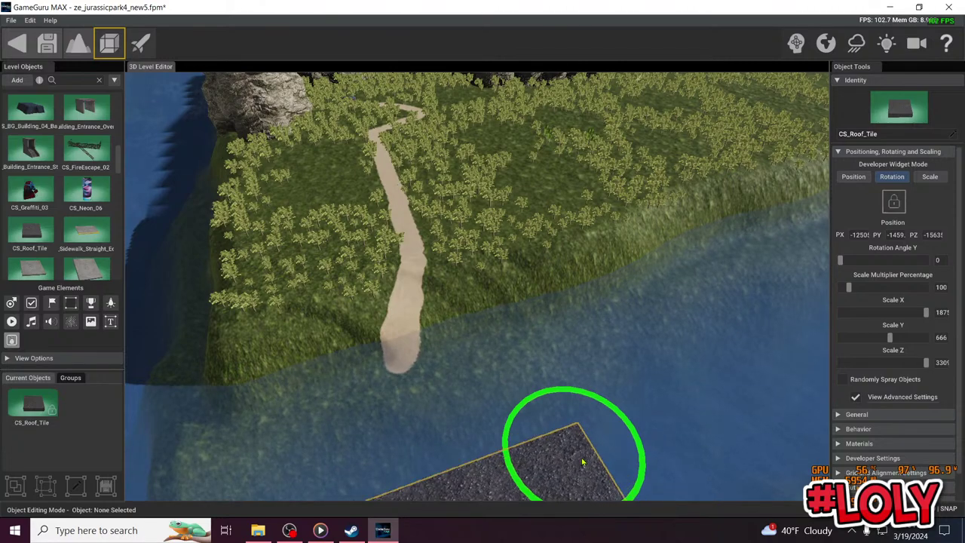
{"action": "left_click", "coordinate": [847, 182]}
{"action": "scroll", "coordinate": [527, 332], "scroll_direction": "down", "scroll_amount": 3}
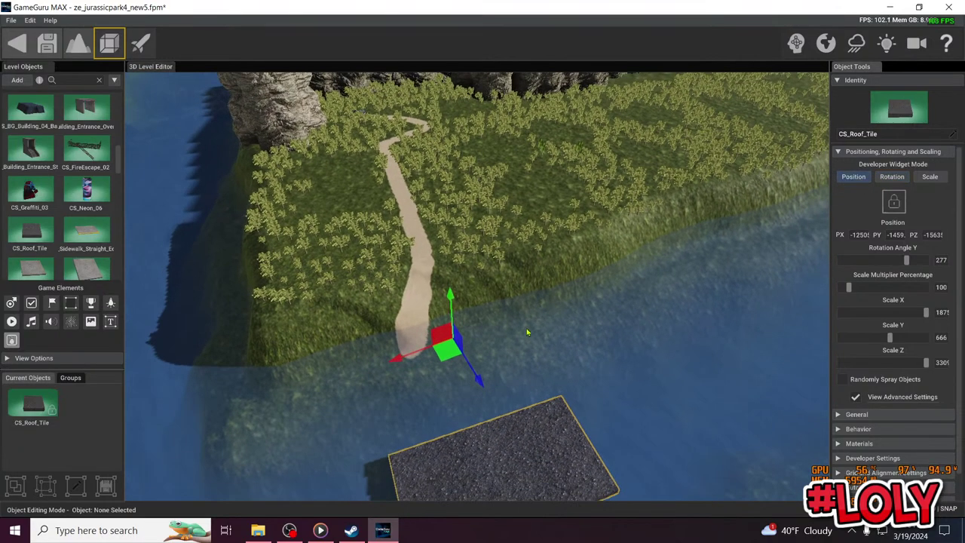
Slide the rotated roof tile platform along Z into the bank so its edge meets the sand path
{"action": "right_click_drag", "start_coordinate": [455, 382], "coordinate": [451, 381]}
{"action": "left_click", "coordinate": [475, 385]}
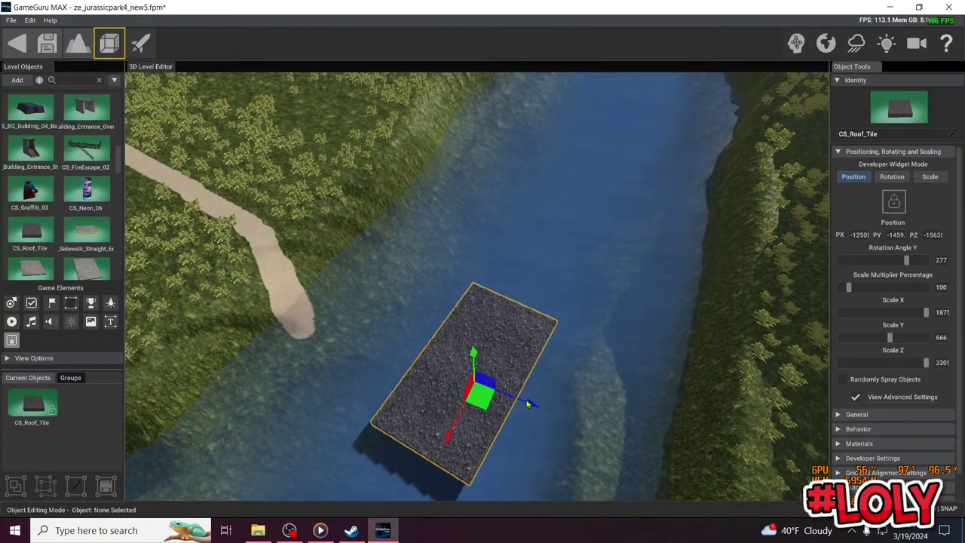
{"action": "left_click_drag", "start_coordinate": [530, 407], "coordinate": [356, 362]}
{"action": "right_click_drag", "start_coordinate": [357, 362], "coordinate": [328, 335]}
{"action": "key", "text": "w"}
{"action": "key", "text": "w"}
{"action": "key", "text": "s"}
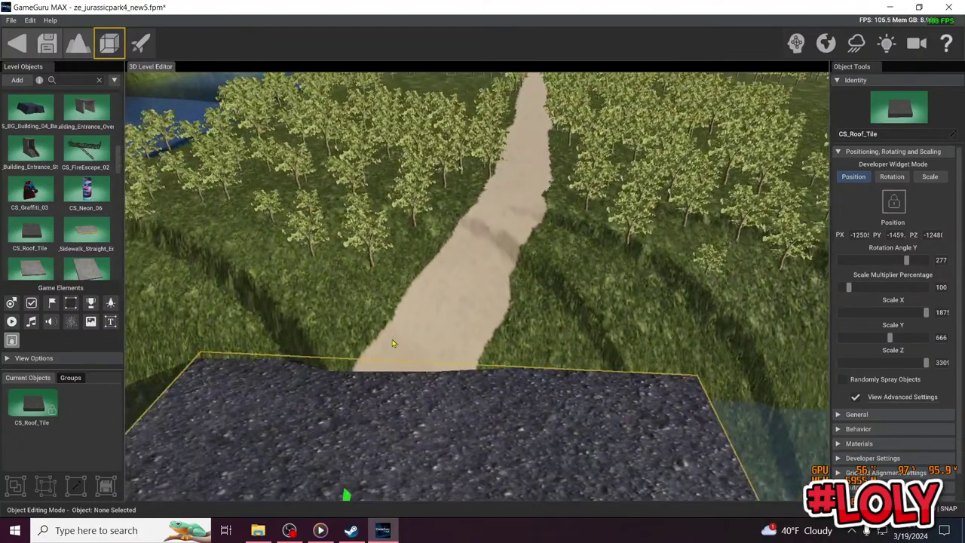
Carve a trench into the sand path above the platform by lowering the terrain with brush size 109
{"action": "right_click_drag", "start_coordinate": [395, 336], "coordinate": [401, 333]}
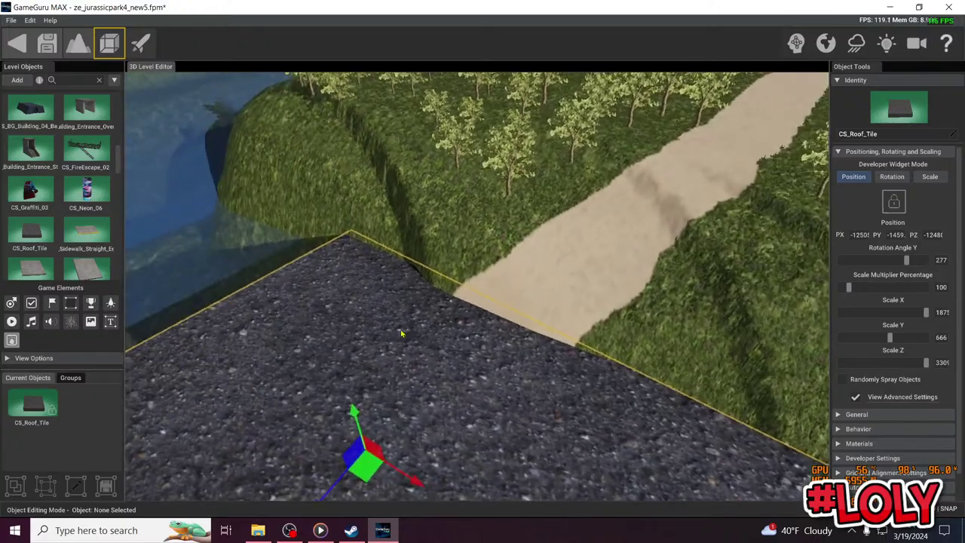
{"action": "key", "text": "s"}
{"action": "right_click_drag", "start_coordinate": [147, 89], "coordinate": [199, 98]}
{"action": "key", "text": "w"}
{"action": "right_click_drag", "start_coordinate": [467, 279], "coordinate": [483, 298]}
{"action": "key", "text": "a"}
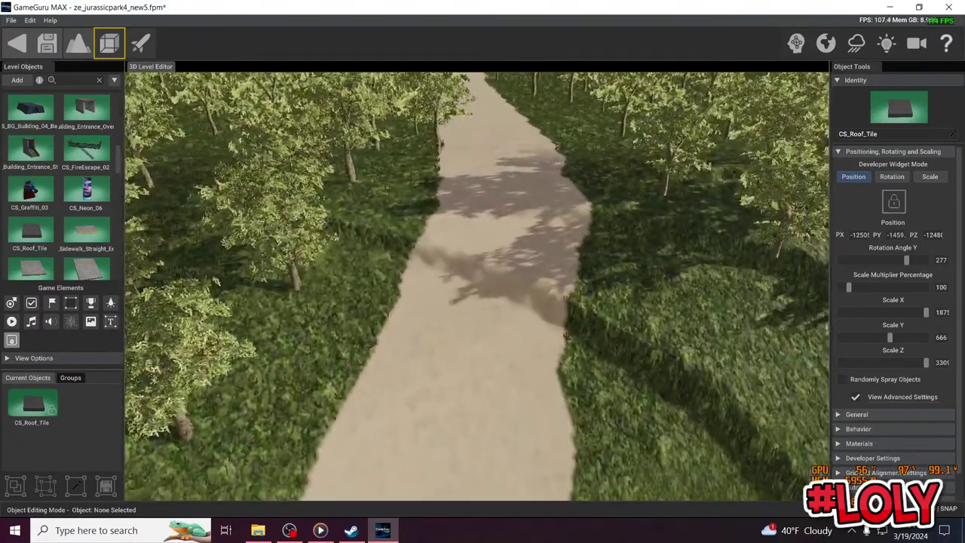
{"action": "left_click", "coordinate": [77, 43]}
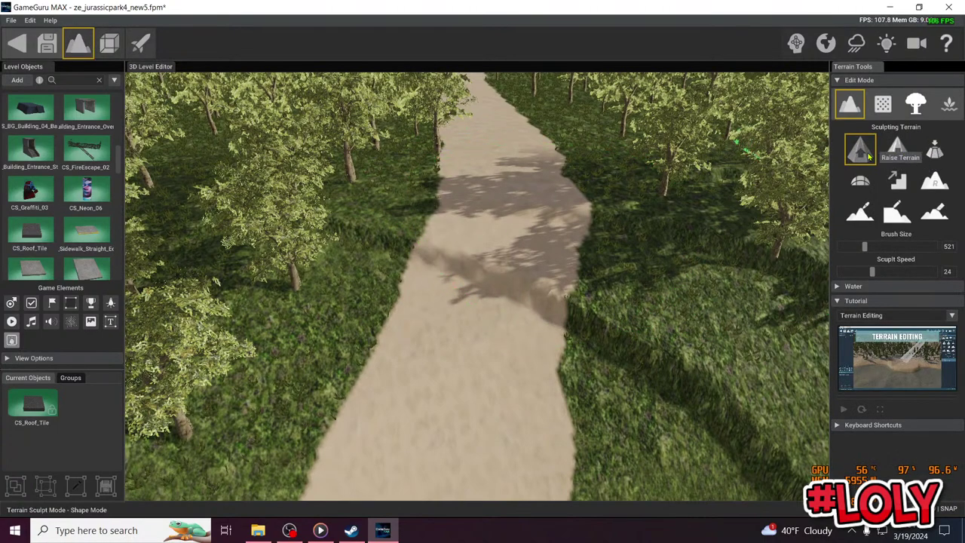
{"action": "left_click", "coordinate": [905, 155]}
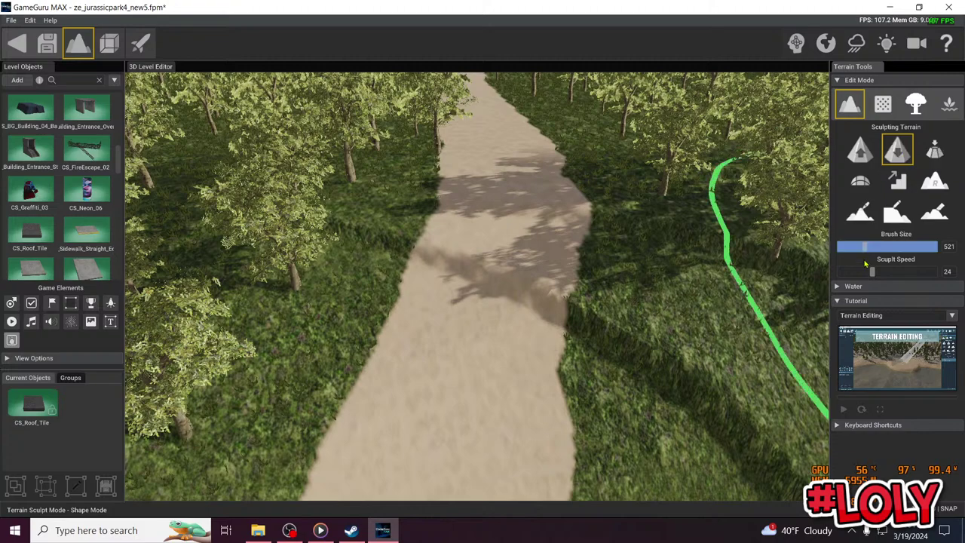
{"action": "left_click_drag", "start_coordinate": [867, 253], "coordinate": [863, 252]}
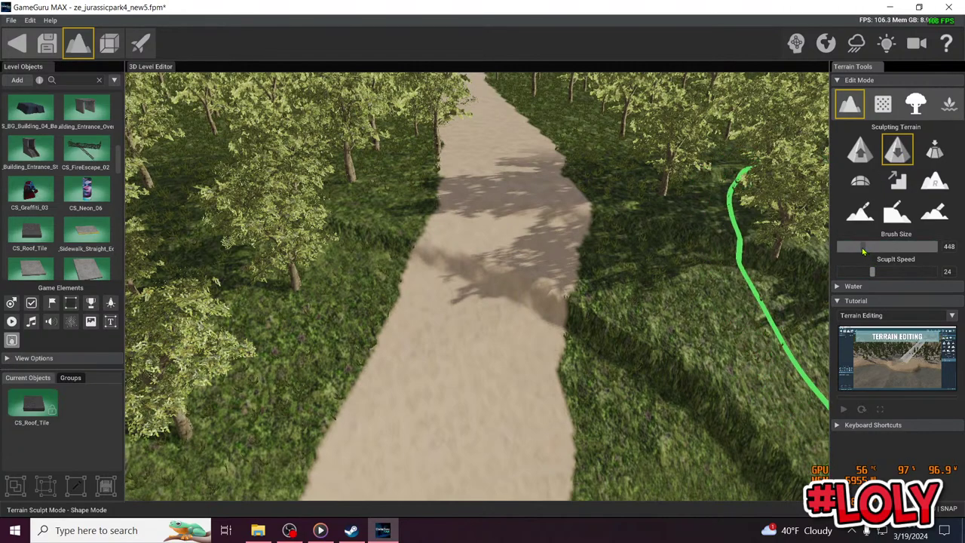
{"action": "mouse_move", "coordinate": [487, 279]}
{"action": "left_mouse_down"}
{"action": "mouse_move", "coordinate": [507, 248]}
{"action": "mouse_move", "coordinate": [530, 307]}
{"action": "left_mouse_up"}
{"action": "mouse_move", "coordinate": [490, 240]}
{"action": "left_mouse_down"}
{"action": "mouse_move", "coordinate": [469, 272]}
{"action": "mouse_move", "coordinate": [420, 306]}
{"action": "mouse_move", "coordinate": [496, 285]}
{"action": "mouse_move", "coordinate": [511, 334]}
{"action": "mouse_move", "coordinate": [478, 340]}
{"action": "mouse_move", "coordinate": [489, 244]}
{"action": "mouse_move", "coordinate": [508, 332]}
{"action": "left_mouse_up"}
Extend the lowered trench down the sand path towards the edge of the roof tile platform
{"action": "right_click_drag", "start_coordinate": [508, 331], "coordinate": [548, 361]}
{"action": "right_click_drag", "start_coordinate": [465, 272], "coordinate": [515, 273]}
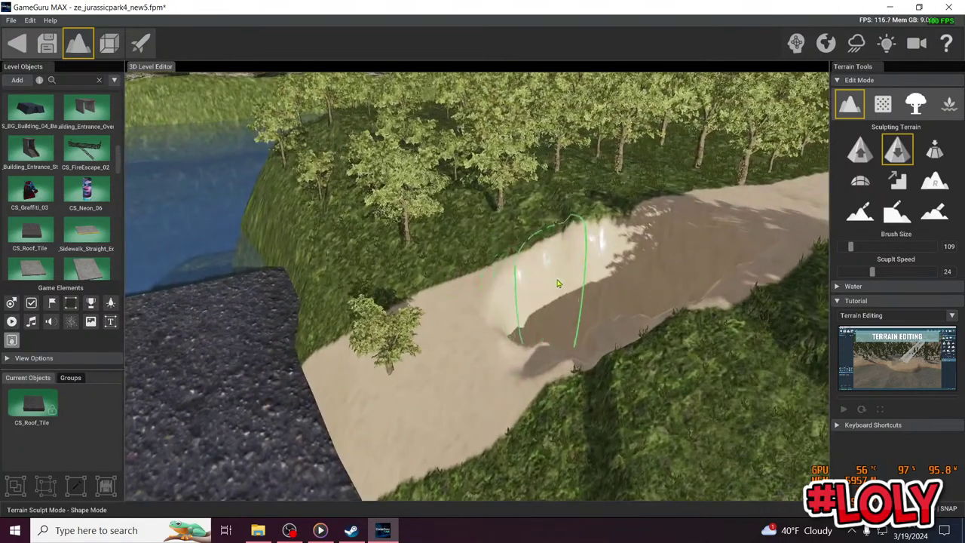
{"action": "mouse_move", "coordinate": [510, 343]}
{"action": "left_mouse_down"}
{"action": "mouse_move", "coordinate": [389, 347]}
{"action": "mouse_move", "coordinate": [368, 396]}
{"action": "mouse_move", "coordinate": [447, 378]}
{"action": "mouse_move", "coordinate": [456, 355]}
{"action": "mouse_move", "coordinate": [486, 409]}
{"action": "left_mouse_up"}
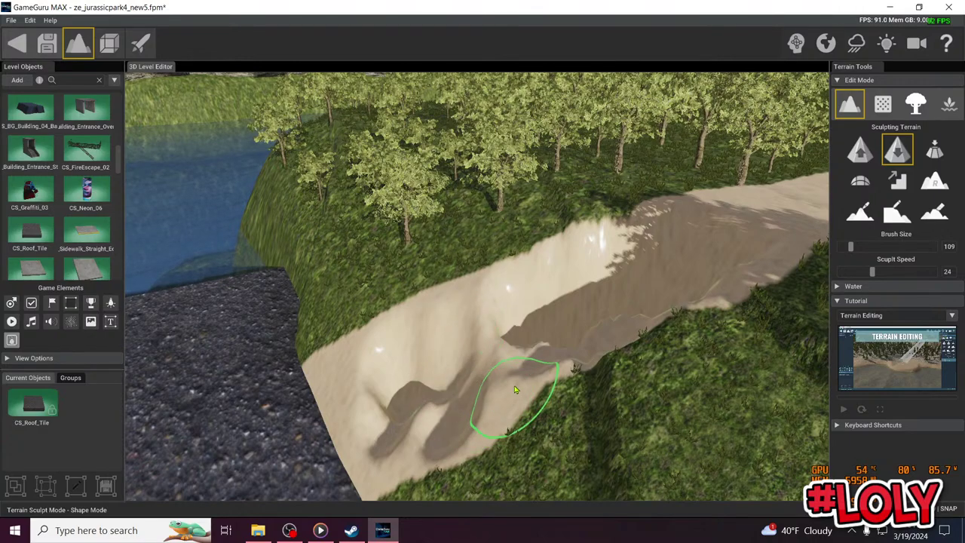
{"action": "mouse_move", "coordinate": [515, 389]}
{"action": "right_mouse_down"}
{"action": "mouse_move", "coordinate": [482, 227]}
{"action": "mouse_move", "coordinate": [506, 201]}
{"action": "right_mouse_up"}
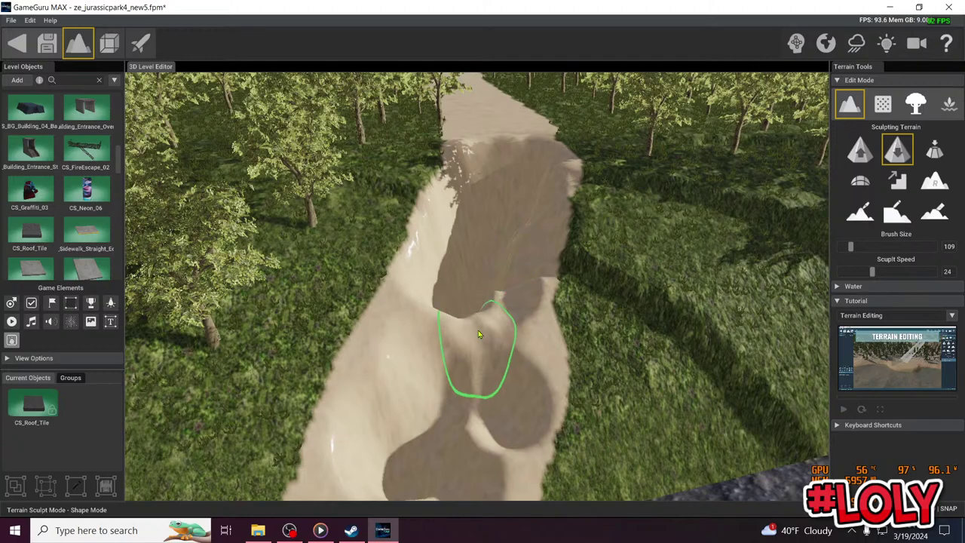
Smooth the trench floor in the sand path with the terrain sculpting Blend mode
{"action": "key", "text": "s"}
{"action": "right_click_drag", "start_coordinate": [478, 334], "coordinate": [513, 319]}
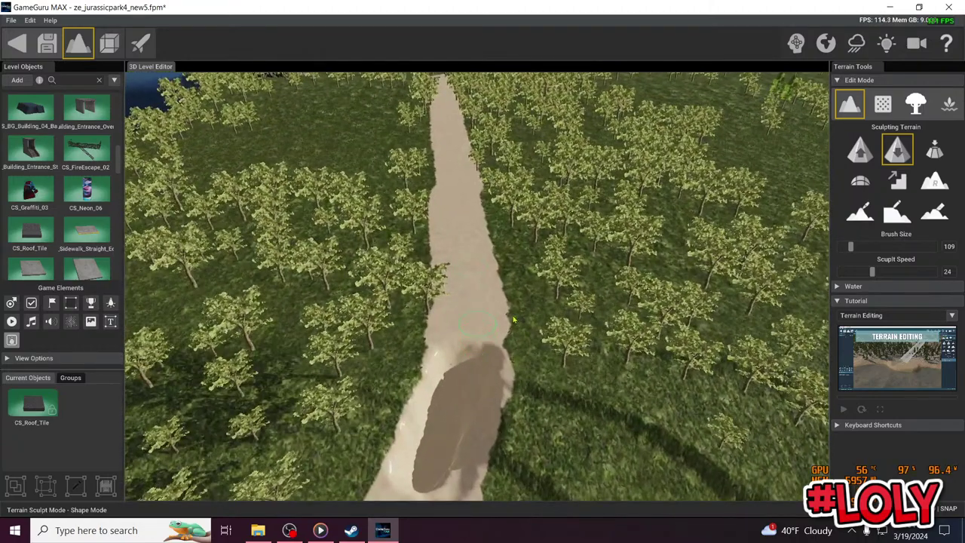
{"action": "left_click", "coordinate": [858, 179]}
{"action": "left_click_drag", "start_coordinate": [459, 370], "coordinate": [434, 447]}
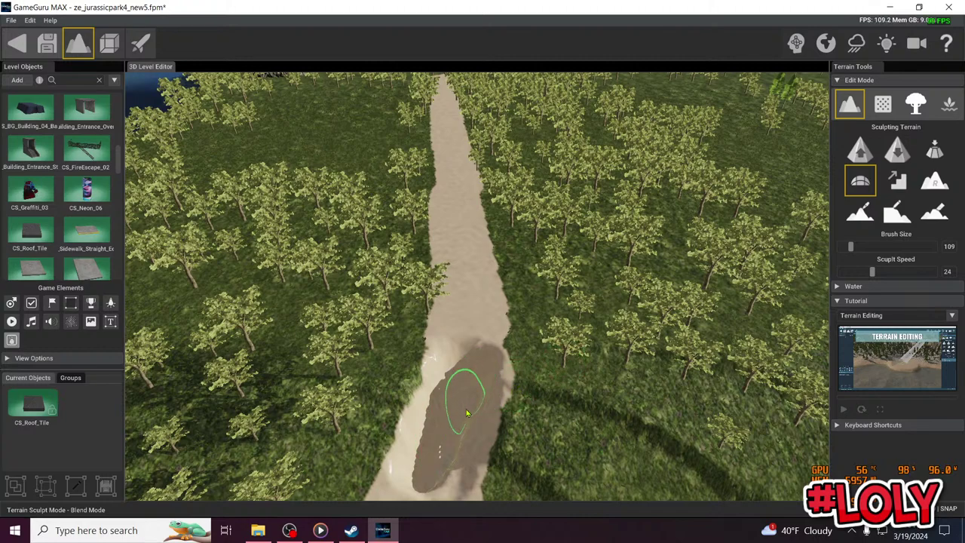
Level the trench floor along the sand path down towards the platform using Level mode
{"action": "left_click", "coordinate": [932, 153]}
{"action": "left_click_drag", "start_coordinate": [447, 415], "coordinate": [434, 473]}
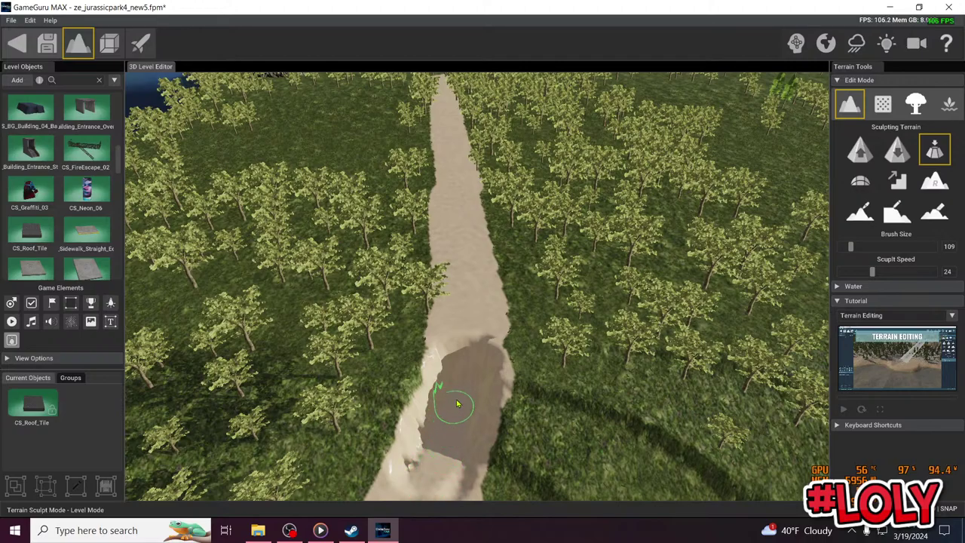
{"action": "right_click_drag", "start_coordinate": [460, 398], "coordinate": [361, 482]}
{"action": "key", "text": "w"}
{"action": "mouse_move", "coordinate": [530, 280]}
{"action": "left_mouse_down"}
{"action": "mouse_move", "coordinate": [410, 370]}
{"action": "mouse_move", "coordinate": [510, 276]}
{"action": "mouse_move", "coordinate": [536, 226]}
{"action": "mouse_move", "coordinate": [379, 318]}
{"action": "left_mouse_up"}
{"action": "left_click_drag", "start_coordinate": [631, 223], "coordinate": [540, 231]}
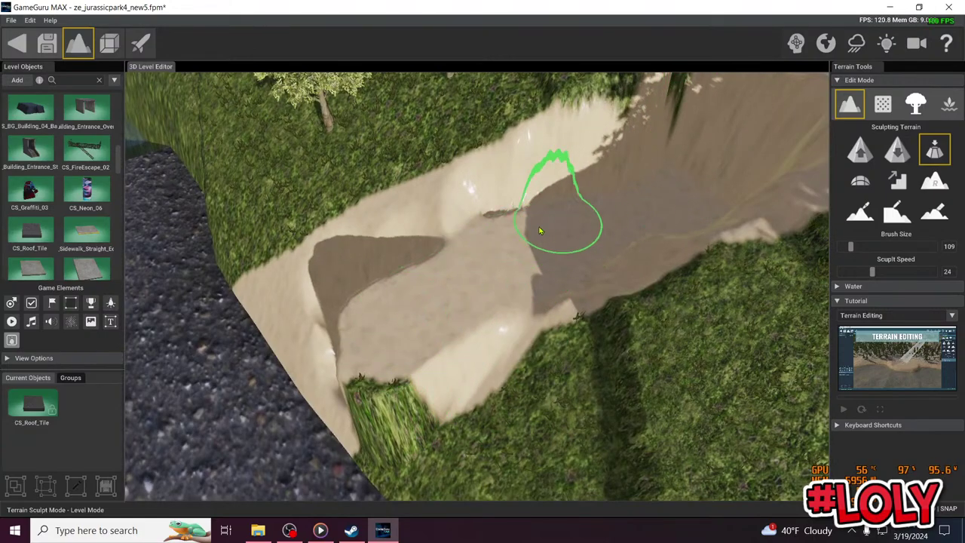
Level the foot of the sand path flush with the platform's edge across the path's width
{"action": "mouse_move", "coordinate": [489, 263]}
{"action": "right_mouse_down"}
{"action": "mouse_move", "coordinate": [470, 280]}
{"action": "mouse_move", "coordinate": [489, 280]}
{"action": "right_mouse_up"}
{"action": "mouse_move", "coordinate": [489, 280]}
{"action": "left_mouse_down"}
{"action": "mouse_move", "coordinate": [517, 302]}
{"action": "mouse_move", "coordinate": [439, 345]}
{"action": "mouse_move", "coordinate": [517, 362]}
{"action": "mouse_move", "coordinate": [641, 352]}
{"action": "mouse_move", "coordinate": [346, 370]}
{"action": "left_mouse_up"}
{"action": "mouse_move", "coordinate": [418, 373]}
{"action": "left_mouse_down"}
{"action": "mouse_move", "coordinate": [528, 375]}
{"action": "mouse_move", "coordinate": [514, 377]}
{"action": "left_mouse_up"}
{"action": "left_click_drag", "start_coordinate": [494, 307], "coordinate": [416, 363]}
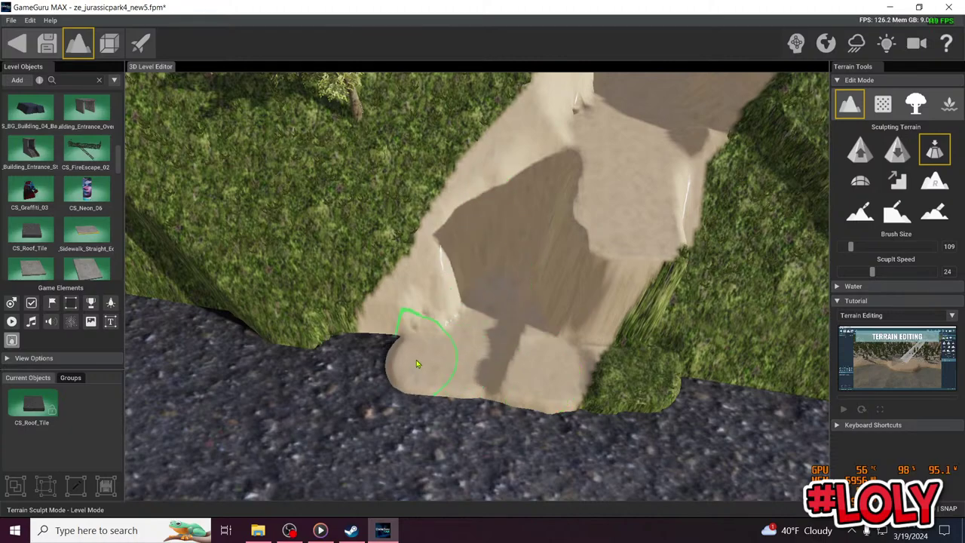
{"action": "left_click_drag", "start_coordinate": [357, 352], "coordinate": [335, 352]}
Level the upper and middle parts of the sand path into steps descending towards the platform
{"action": "mouse_move", "coordinate": [560, 240]}
{"action": "left_mouse_down"}
{"action": "mouse_move", "coordinate": [479, 275]}
{"action": "mouse_move", "coordinate": [566, 180]}
{"action": "left_mouse_up"}
{"action": "mouse_move", "coordinate": [565, 179]}
{"action": "right_mouse_down"}
{"action": "mouse_move", "coordinate": [466, 285]}
{"action": "mouse_move", "coordinate": [534, 193]}
{"action": "right_mouse_up"}
{"action": "mouse_move", "coordinate": [484, 216]}
{"action": "left_mouse_down"}
{"action": "mouse_move", "coordinate": [468, 241]}
{"action": "mouse_move", "coordinate": [494, 162]}
{"action": "mouse_move", "coordinate": [456, 242]}
{"action": "mouse_move", "coordinate": [506, 208]}
{"action": "mouse_move", "coordinate": [491, 151]}
{"action": "left_mouse_up"}
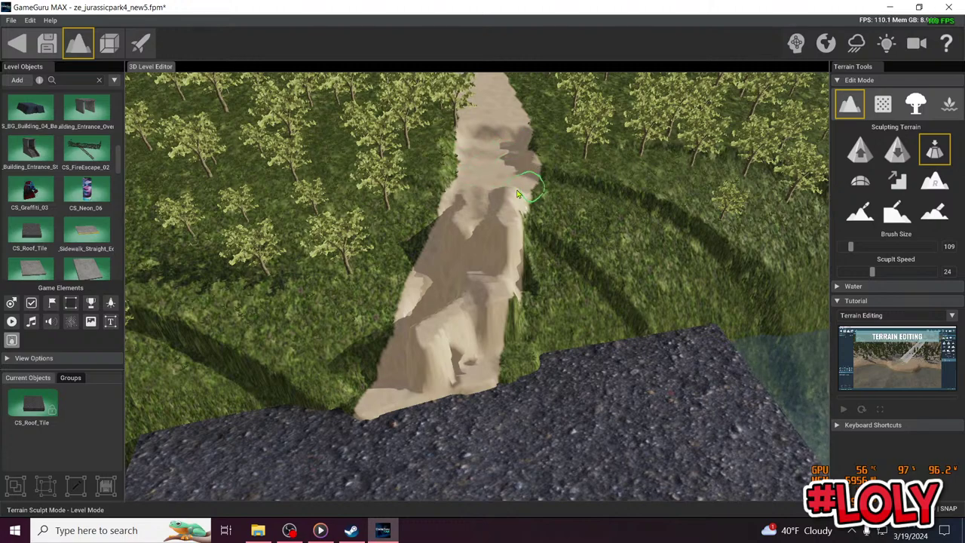
{"action": "left_click_drag", "start_coordinate": [463, 235], "coordinate": [470, 241]}
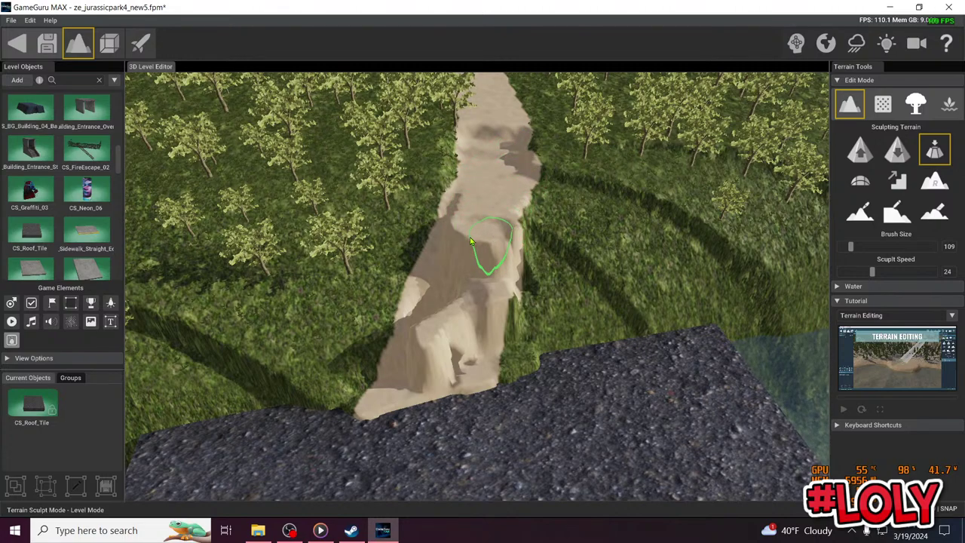
{"action": "mouse_move", "coordinate": [423, 290]}
{"action": "left_mouse_down"}
{"action": "mouse_move", "coordinate": [413, 292]}
{"action": "mouse_move", "coordinate": [475, 277]}
{"action": "mouse_move", "coordinate": [459, 290]}
{"action": "left_mouse_up"}
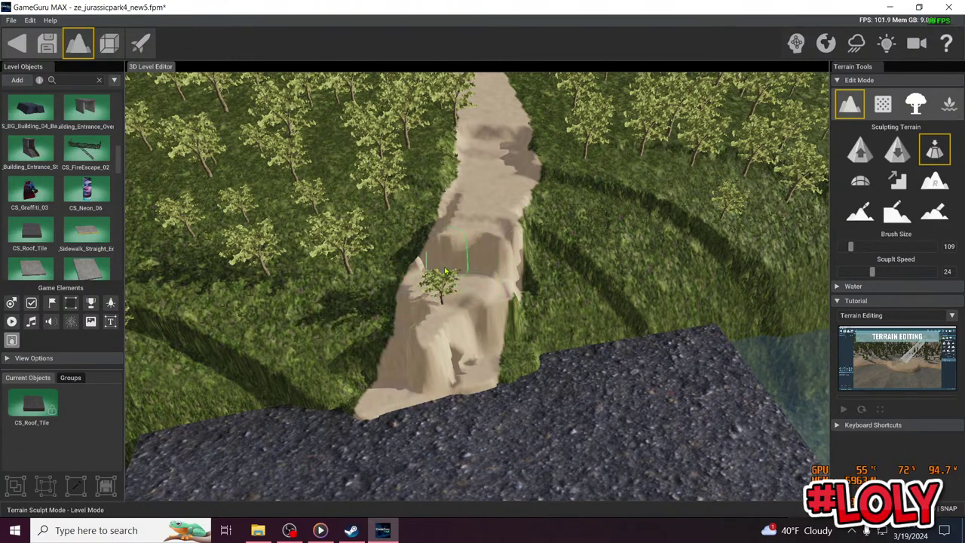
Level the hollow in the middle of the sand path to ease the drop between its steps
{"action": "key", "text": "w"}
{"action": "right_click_drag", "start_coordinate": [509, 253], "coordinate": [503, 255]}
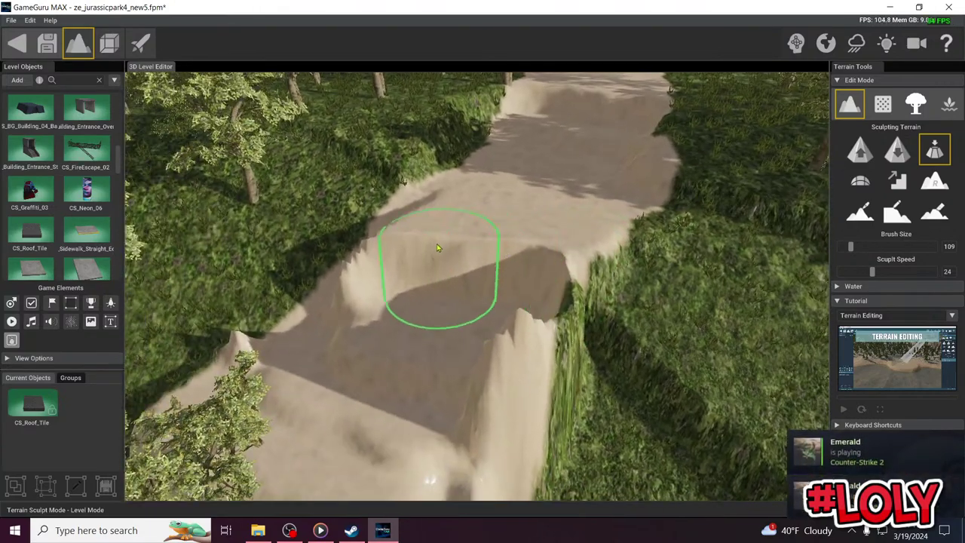
{"action": "mouse_move", "coordinate": [431, 248]}
{"action": "left_mouse_down"}
{"action": "mouse_move", "coordinate": [493, 252]}
{"action": "mouse_move", "coordinate": [474, 265]}
{"action": "left_mouse_up"}
{"action": "left_click_drag", "start_coordinate": [412, 304], "coordinate": [506, 304]}
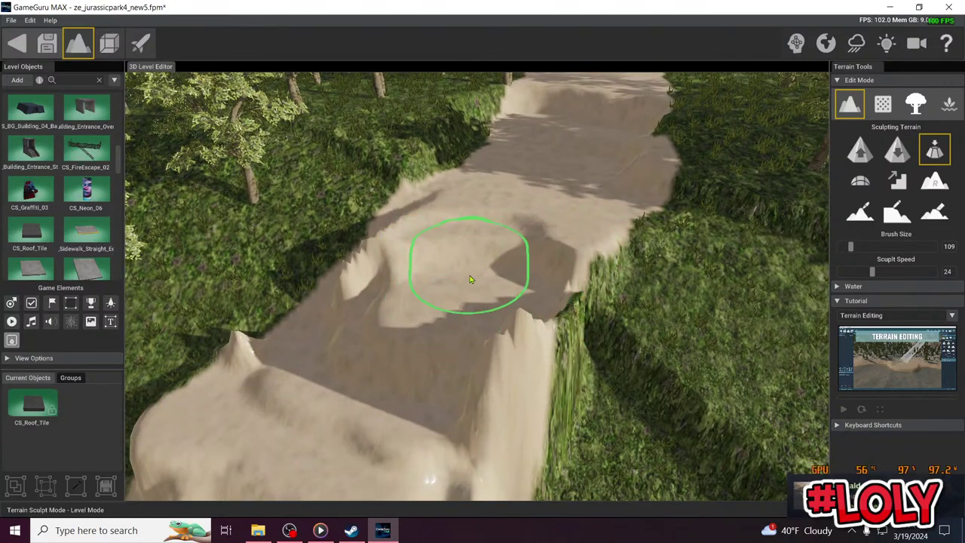
{"action": "mouse_move", "coordinate": [469, 273]}
{"action": "right_mouse_down"}
{"action": "mouse_move", "coordinate": [474, 257]}
{"action": "mouse_move", "coordinate": [460, 264]}
{"action": "right_mouse_up"}
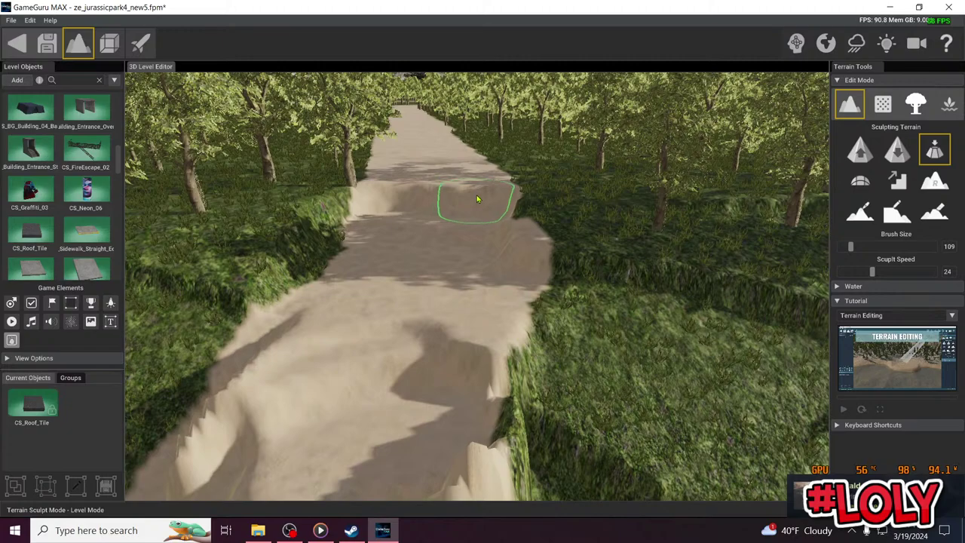
Level the jagged ridge along the sand path's outer edge, and lower the resulting mound with the terrain lowering brush
{"action": "key", "text": "s"}
{"action": "right_click_drag", "start_coordinate": [476, 199], "coordinate": [480, 264]}
{"action": "left_click_drag", "start_coordinate": [581, 260], "coordinate": [592, 294]}
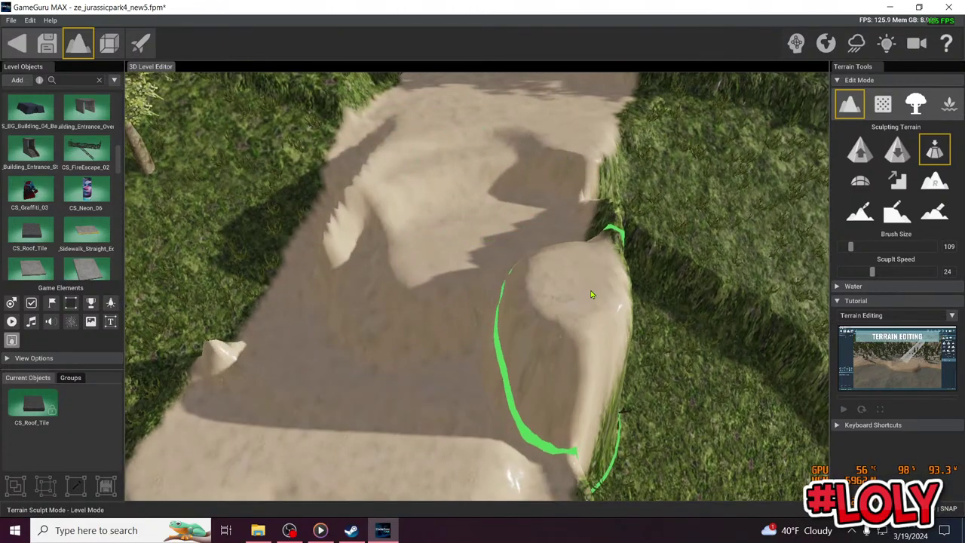
{"action": "key", "text": "s"}
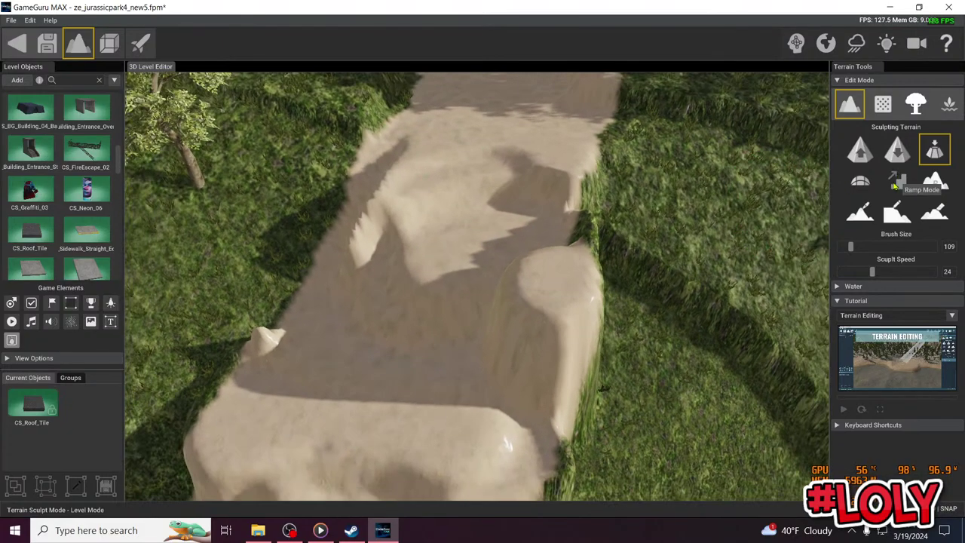
{"action": "left_click", "coordinate": [897, 150]}
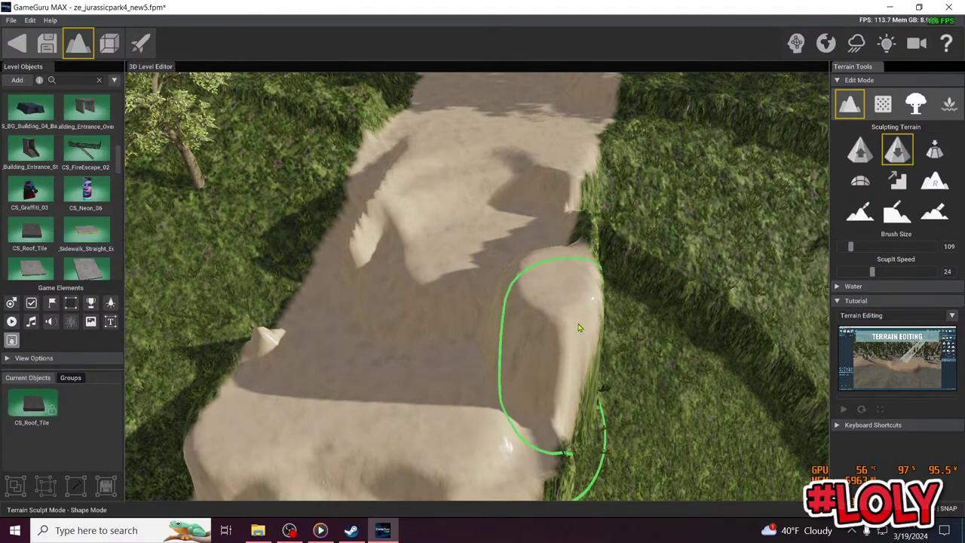
{"action": "mouse_move", "coordinate": [574, 317]}
{"action": "left_mouse_down"}
{"action": "mouse_move", "coordinate": [542, 338]}
{"action": "mouse_move", "coordinate": [554, 320]}
{"action": "left_mouse_up"}
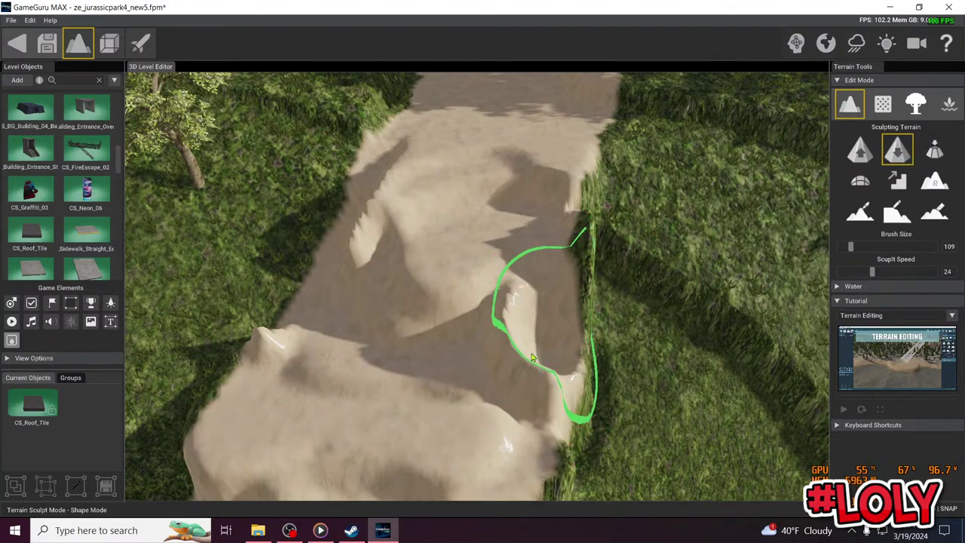
{"action": "mouse_move", "coordinate": [554, 321]}
{"action": "right_mouse_down"}
{"action": "mouse_move", "coordinate": [478, 262]}
{"action": "mouse_move", "coordinate": [477, 290]}
{"action": "right_mouse_up"}
{"action": "key", "text": "s"}
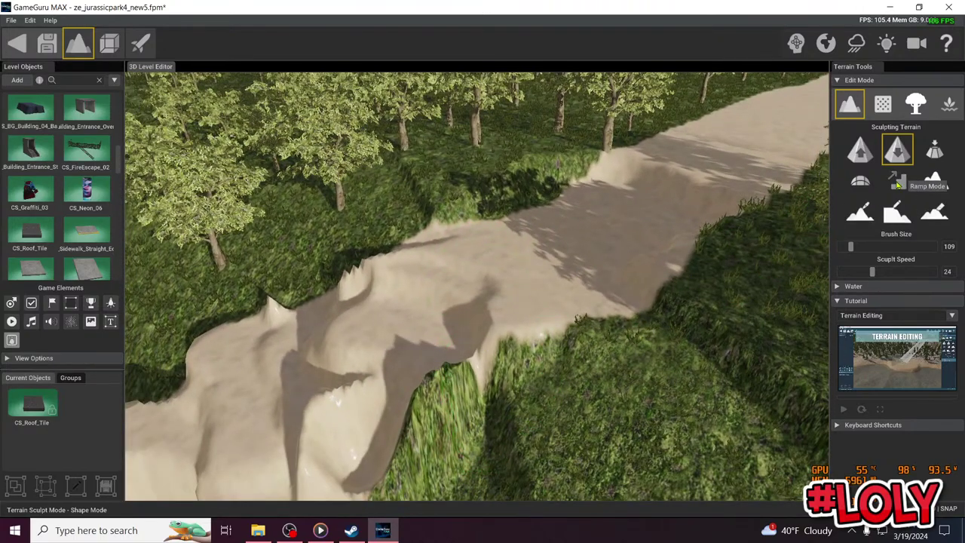
Level the dip beside the ridge and shape a first ramp up the bumpy path in Ramp mode with brush size 64
{"action": "left_click", "coordinate": [935, 152]}
{"action": "left_click_drag", "start_coordinate": [483, 311], "coordinate": [446, 324]}
{"action": "right_click_drag", "start_coordinate": [446, 324], "coordinate": [476, 287]}
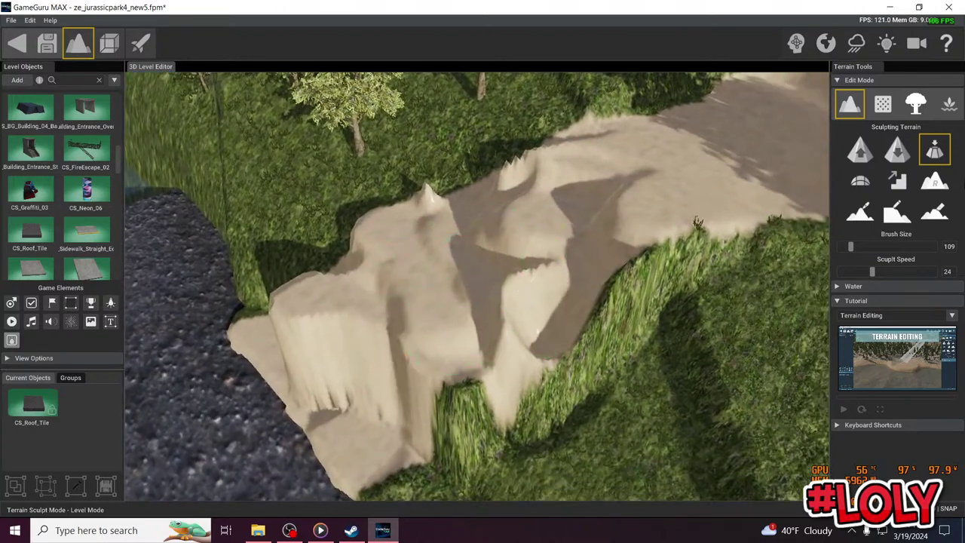
{"action": "left_click", "coordinate": [897, 183]}
{"action": "left_click_drag", "start_coordinate": [521, 267], "coordinate": [664, 190]}
{"action": "right_click_drag", "start_coordinate": [731, 163], "coordinate": [477, 287]}
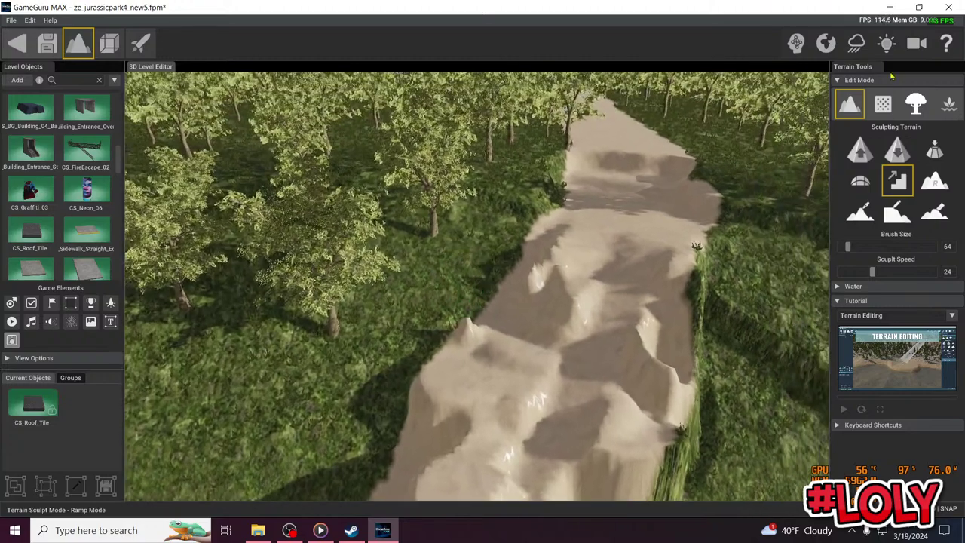
Shape a continuous ramp from the upper sand path down to the roof tile platform in Ramp mode
{"action": "left_click_drag", "start_coordinate": [634, 164], "coordinate": [627, 197]}
{"action": "mouse_move", "coordinate": [566, 410]}
{"action": "left_mouse_down"}
{"action": "mouse_move", "coordinate": [569, 447]}
{"action": "mouse_move", "coordinate": [567, 398]}
{"action": "left_mouse_up"}
{"action": "scroll", "coordinate": [569, 397], "scroll_direction": "down", "scroll_amount": 3}
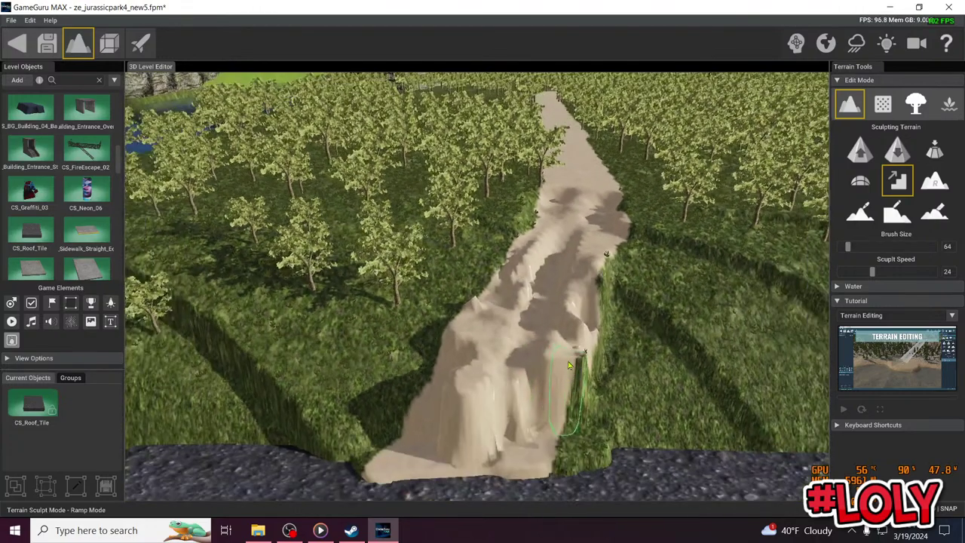
{"action": "right_click_drag", "start_coordinate": [573, 392], "coordinate": [587, 317]}
{"action": "left_click_drag", "start_coordinate": [568, 173], "coordinate": [539, 448]}
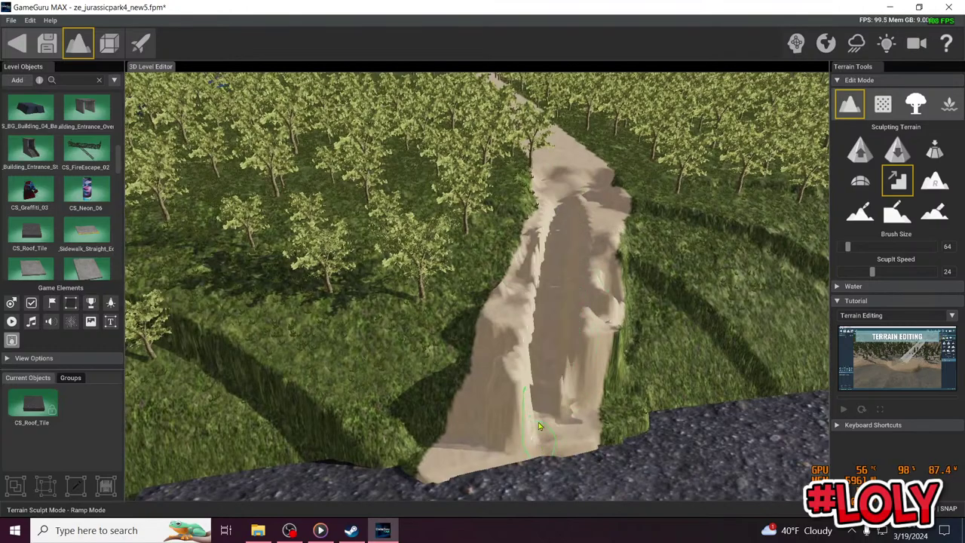
Shape a ramp over the lip of the upper sand path down into the channel in Ramp mode with brush size 64
{"action": "right_click_drag", "start_coordinate": [540, 449], "coordinate": [550, 376]}
{"action": "key", "text": "w"}
{"action": "key", "text": "w"}
{"action": "right_click_drag", "start_coordinate": [475, 278], "coordinate": [477, 276]}
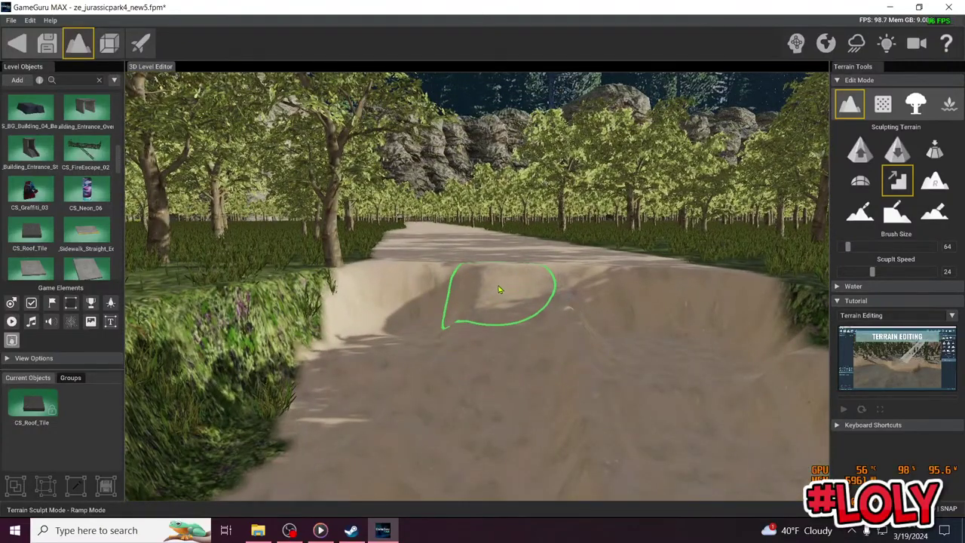
{"action": "left_click_drag", "start_coordinate": [496, 278], "coordinate": [496, 423]}
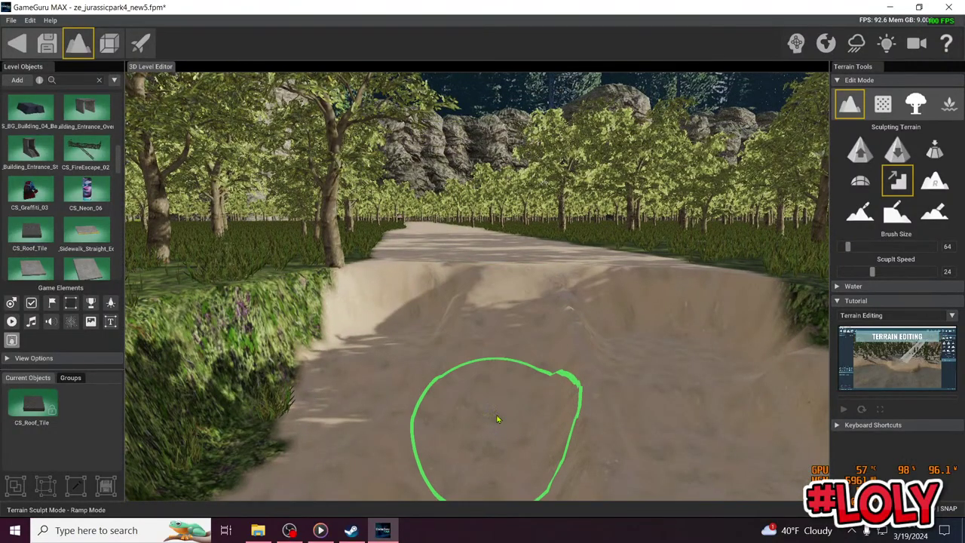
Examine the sculpted ramp and its side ridges from the upper sand path down to the roof tile platform
{"action": "key", "text": "w"}
{"action": "right_click_drag", "start_coordinate": [498, 419], "coordinate": [501, 380]}
{"action": "mouse_move", "coordinate": [483, 295]}
{"action": "right_mouse_down"}
{"action": "mouse_move", "coordinate": [452, 325]}
{"action": "mouse_move", "coordinate": [400, 335]}
{"action": "mouse_move", "coordinate": [339, 324]}
{"action": "mouse_move", "coordinate": [324, 302]}
{"action": "right_mouse_up"}
{"action": "key", "text": "w"}
{"action": "mouse_move", "coordinate": [472, 241]}
{"action": "right_mouse_down"}
{"action": "mouse_move", "coordinate": [472, 183]}
{"action": "mouse_move", "coordinate": [475, 241]}
{"action": "mouse_move", "coordinate": [497, 252]}
{"action": "mouse_move", "coordinate": [476, 260]}
{"action": "mouse_move", "coordinate": [504, 293]}
{"action": "mouse_move", "coordinate": [515, 291]}
{"action": "mouse_move", "coordinate": [513, 282]}
{"action": "mouse_move", "coordinate": [481, 302]}
{"action": "mouse_move", "coordinate": [473, 290]}
{"action": "right_mouse_up"}
{"action": "key", "text": "w"}
{"action": "key", "text": "s"}
{"action": "key", "text": "w"}
{"action": "key", "text": "s"}
{"action": "right_click_drag", "start_coordinate": [528, 241], "coordinate": [514, 283]}
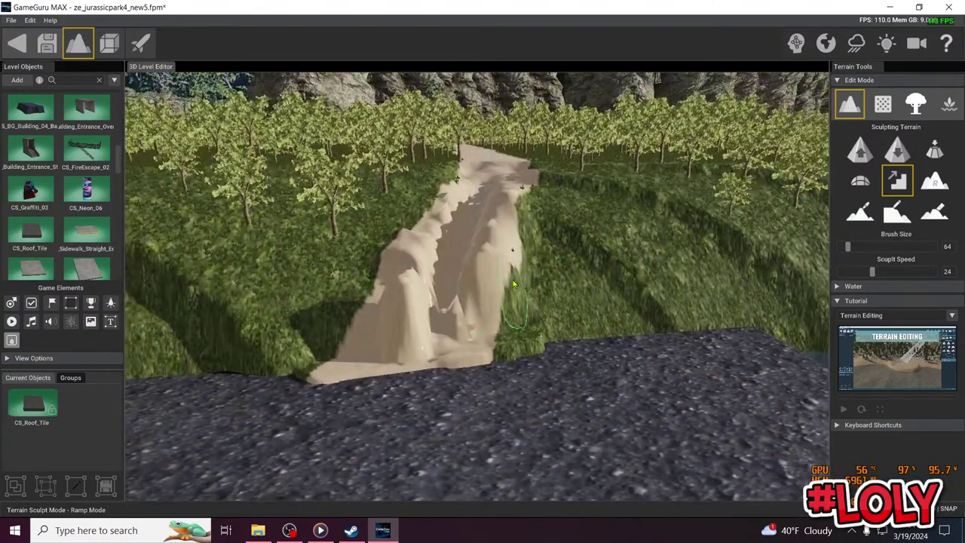
Lower the outer side of the sand ridges beside the ramp with the terrain lowering brush at size 64
{"action": "key", "text": "w"}
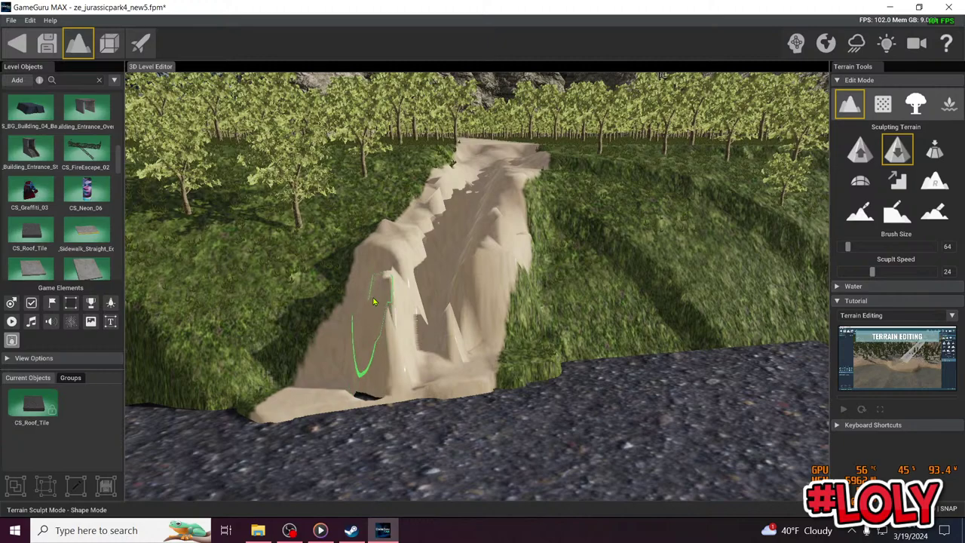
{"action": "key", "text": "w"}
{"action": "mouse_move", "coordinate": [382, 322]}
{"action": "right_mouse_down"}
{"action": "mouse_move", "coordinate": [478, 302]}
{"action": "mouse_move", "coordinate": [504, 325]}
{"action": "right_mouse_up"}
{"action": "left_click", "coordinate": [521, 327]}
{"action": "left_click", "coordinate": [539, 327]}
{"action": "left_click_drag", "start_coordinate": [540, 328], "coordinate": [585, 318]}
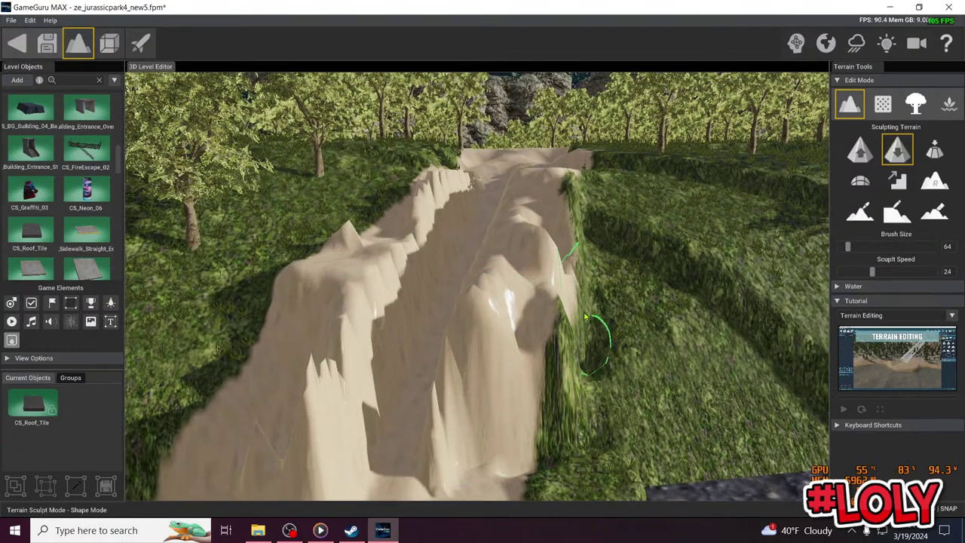
Lower the outer shoulder of the sand ridge near the upper end of the ramp
{"action": "key", "text": "s"}
{"action": "mouse_move", "coordinate": [585, 246]}
{"action": "right_mouse_down"}
{"action": "mouse_move", "coordinate": [586, 282]}
{"action": "mouse_move", "coordinate": [603, 309]}
{"action": "mouse_move", "coordinate": [587, 305]}
{"action": "mouse_move", "coordinate": [597, 295]}
{"action": "mouse_move", "coordinate": [564, 319]}
{"action": "mouse_move", "coordinate": [498, 322]}
{"action": "mouse_move", "coordinate": [460, 223]}
{"action": "right_mouse_up"}
{"action": "key", "text": "a"}
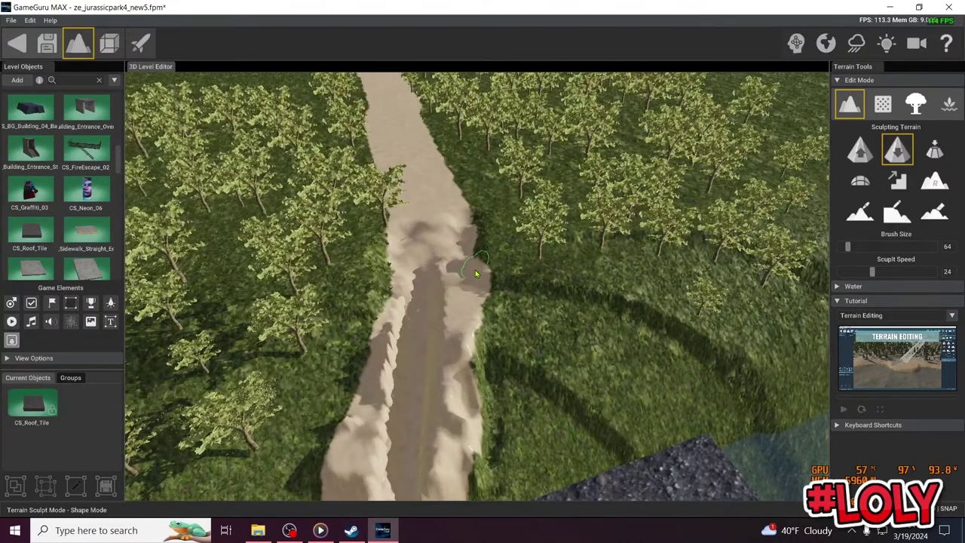
{"action": "mouse_move", "coordinate": [479, 282]}
{"action": "right_mouse_down"}
{"action": "mouse_move", "coordinate": [478, 294]}
{"action": "mouse_move", "coordinate": [475, 265]}
{"action": "right_mouse_up"}
{"action": "key", "text": "w"}
{"action": "scroll", "coordinate": [473, 258], "scroll_direction": "down", "scroll_amount": 8}
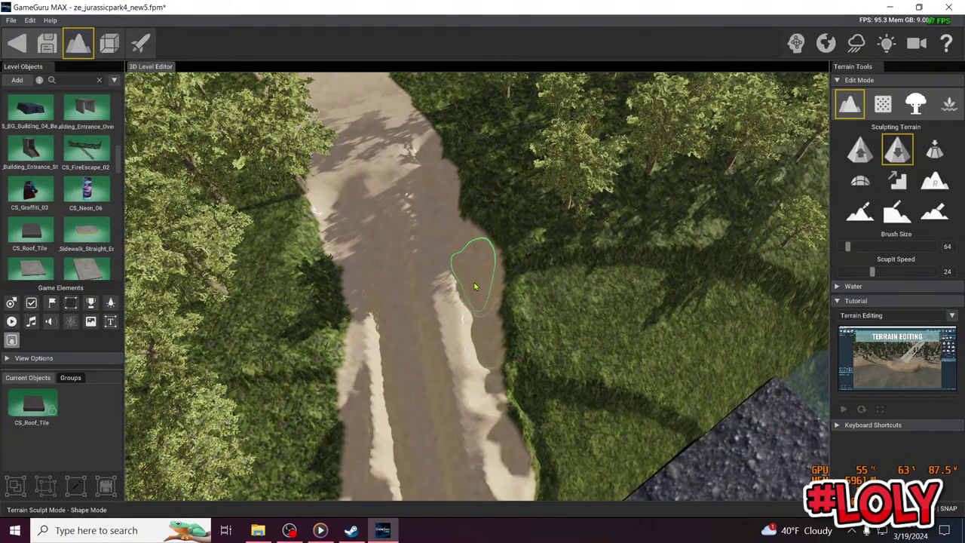
{"action": "right_click_drag", "start_coordinate": [474, 286], "coordinate": [546, 349]}
{"action": "mouse_move", "coordinate": [464, 276]}
{"action": "left_mouse_down"}
{"action": "mouse_move", "coordinate": [527, 280]}
{"action": "mouse_move", "coordinate": [538, 305]}
{"action": "left_mouse_up"}
{"action": "right_click_drag", "start_coordinate": [539, 304], "coordinate": [520, 294]}
Raise the sunken grass and outer sand edge beside the ramp with the terrain raising brush
{"action": "left_click", "coordinate": [860, 181]}
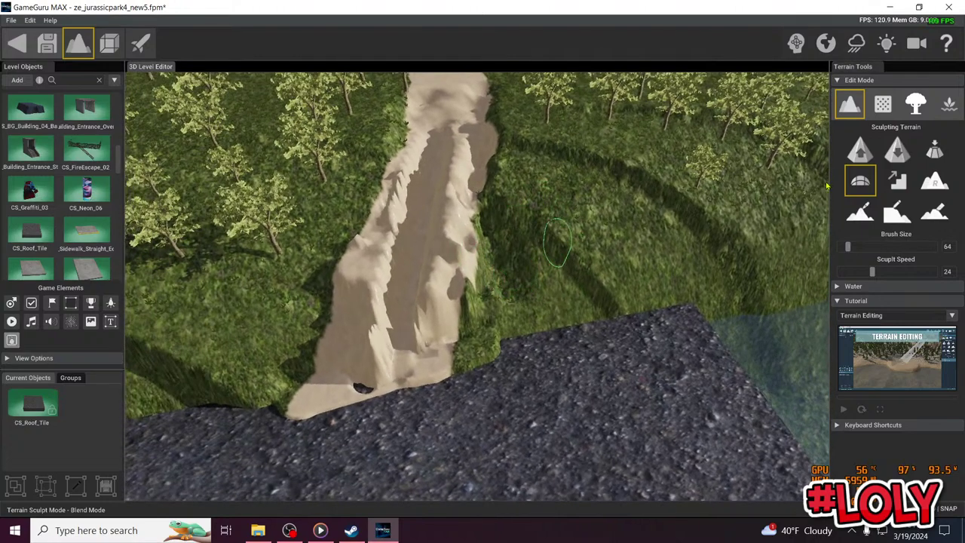
{"action": "left_click", "coordinate": [860, 151]}
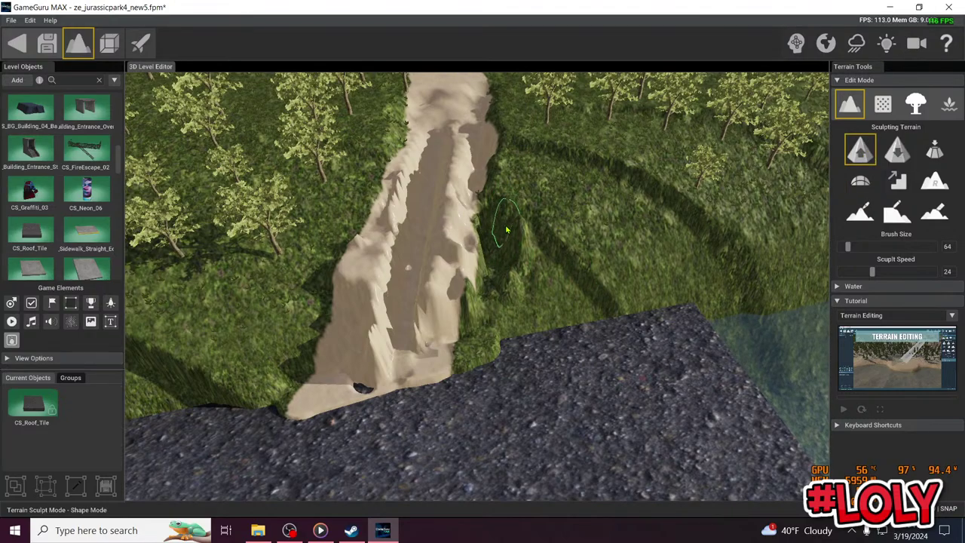
{"action": "key", "text": "w"}
{"action": "mouse_move", "coordinate": [507, 230]}
{"action": "right_mouse_down"}
{"action": "mouse_move", "coordinate": [485, 259]}
{"action": "mouse_move", "coordinate": [521, 221]}
{"action": "mouse_move", "coordinate": [405, 273]}
{"action": "right_mouse_up"}
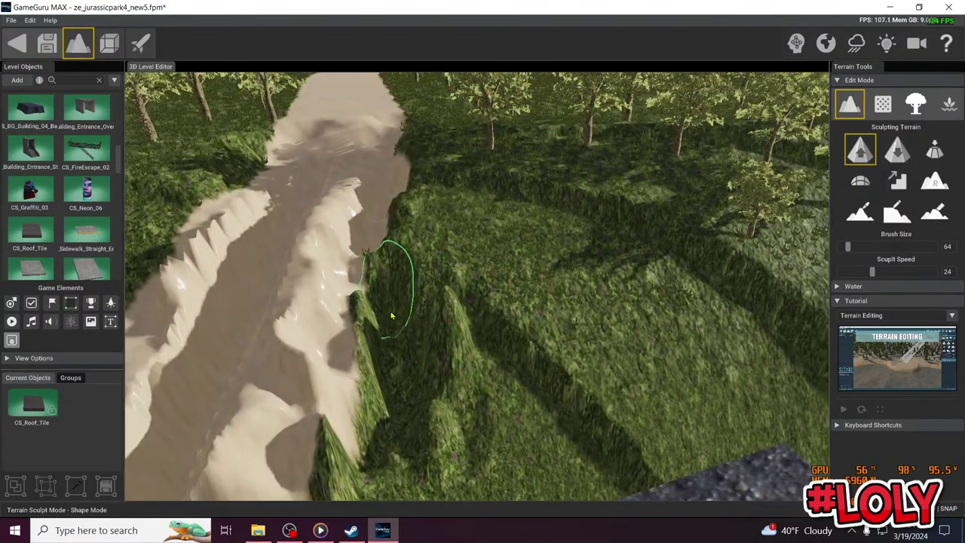
{"action": "mouse_move", "coordinate": [391, 316]}
{"action": "left_mouse_down"}
{"action": "mouse_move", "coordinate": [387, 398]}
{"action": "mouse_move", "coordinate": [403, 277]}
{"action": "left_mouse_up"}
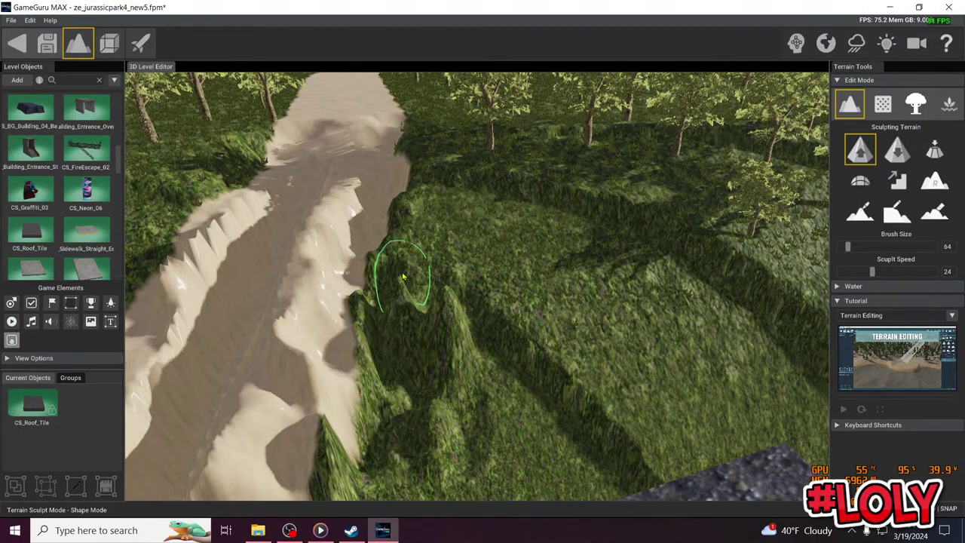
{"action": "mouse_move", "coordinate": [403, 277]}
{"action": "right_mouse_down"}
{"action": "mouse_move", "coordinate": [396, 294]}
{"action": "mouse_move", "coordinate": [409, 293]}
{"action": "right_mouse_up"}
{"action": "mouse_move", "coordinate": [426, 249]}
{"action": "left_mouse_down"}
{"action": "mouse_move", "coordinate": [485, 297]}
{"action": "mouse_move", "coordinate": [524, 415]}
{"action": "mouse_move", "coordinate": [484, 287]}
{"action": "mouse_move", "coordinate": [519, 371]}
{"action": "left_mouse_up"}
{"action": "scroll", "coordinate": [520, 370], "scroll_direction": "down", "scroll_amount": 3}
{"action": "scroll", "coordinate": [536, 398], "scroll_direction": "down", "scroll_amount": 3}
{"action": "mouse_move", "coordinate": [550, 433]}
{"action": "left_mouse_down"}
{"action": "mouse_move", "coordinate": [527, 403]}
{"action": "mouse_move", "coordinate": [711, 364]}
{"action": "left_mouse_up"}
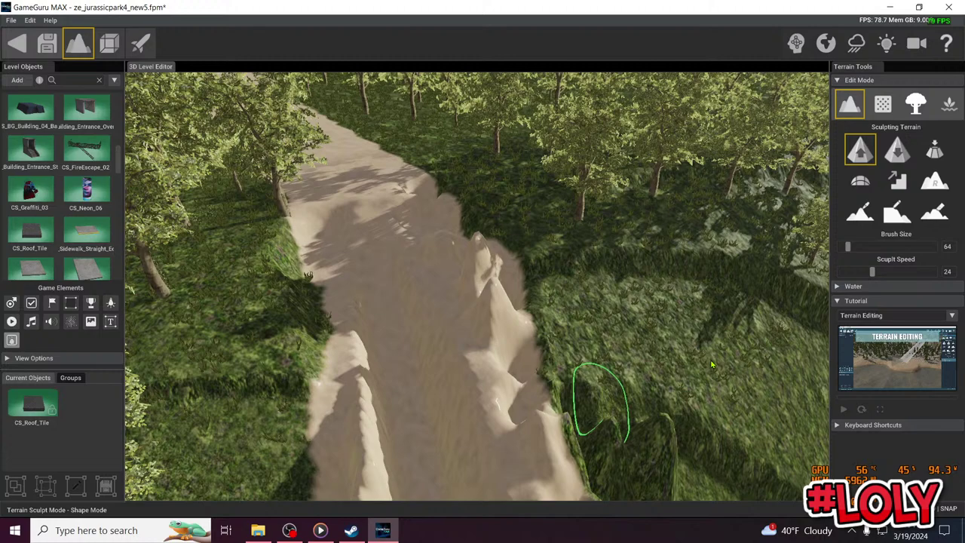
Smooth the spiky sand ridge and the adjoining grass bumps on the raised side of the ramp in Blend mode
{"action": "left_click", "coordinate": [860, 181]}
{"action": "left_click_drag", "start_coordinate": [475, 365], "coordinate": [473, 273]}
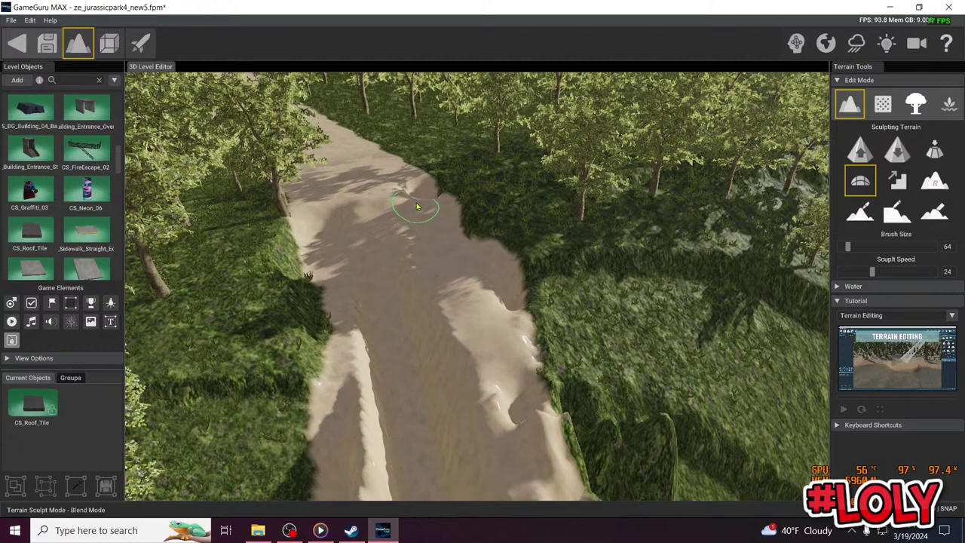
{"action": "right_click_drag", "start_coordinate": [471, 259], "coordinate": [399, 264]}
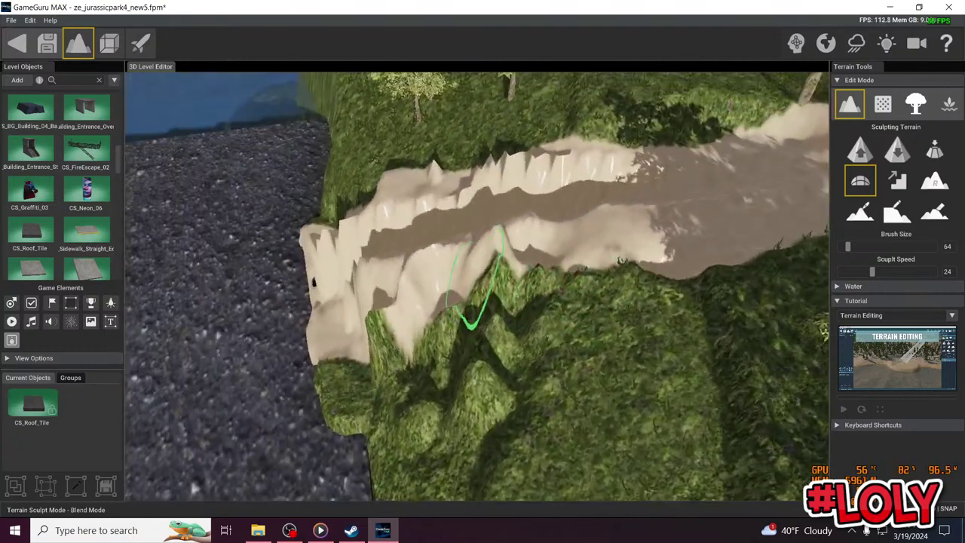
{"action": "mouse_move", "coordinate": [534, 251]}
{"action": "left_mouse_down"}
{"action": "mouse_move", "coordinate": [490, 297]}
{"action": "mouse_move", "coordinate": [513, 291]}
{"action": "mouse_move", "coordinate": [413, 313]}
{"action": "left_mouse_up"}
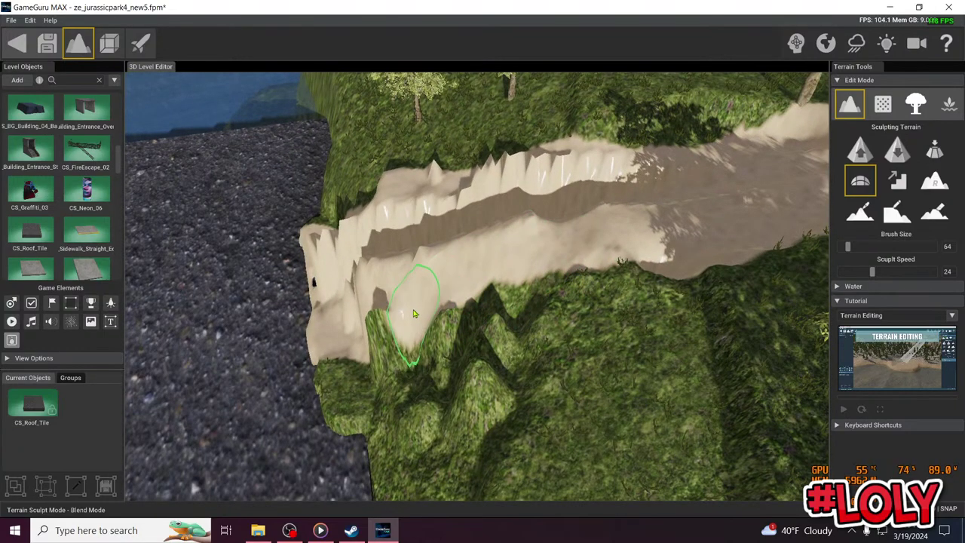
{"action": "mouse_move", "coordinate": [548, 312]}
{"action": "left_mouse_down"}
{"action": "mouse_move", "coordinate": [495, 371]}
{"action": "mouse_move", "coordinate": [598, 372]}
{"action": "mouse_move", "coordinate": [424, 404]}
{"action": "mouse_move", "coordinate": [390, 375]}
{"action": "mouse_move", "coordinate": [679, 309]}
{"action": "mouse_move", "coordinate": [589, 305]}
{"action": "left_mouse_up"}
{"action": "left_click_drag", "start_coordinate": [360, 322], "coordinate": [691, 252]}
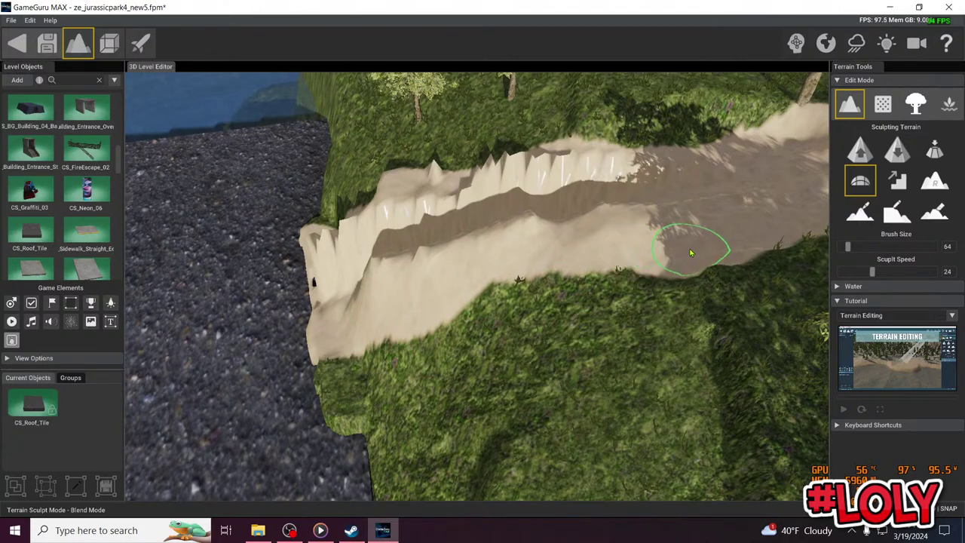
Blend the jagged ridge and mound along the opposite bank of the ramp, down towards the roof tile platform
{"action": "right_click_drag", "start_coordinate": [556, 294], "coordinate": [595, 279]}
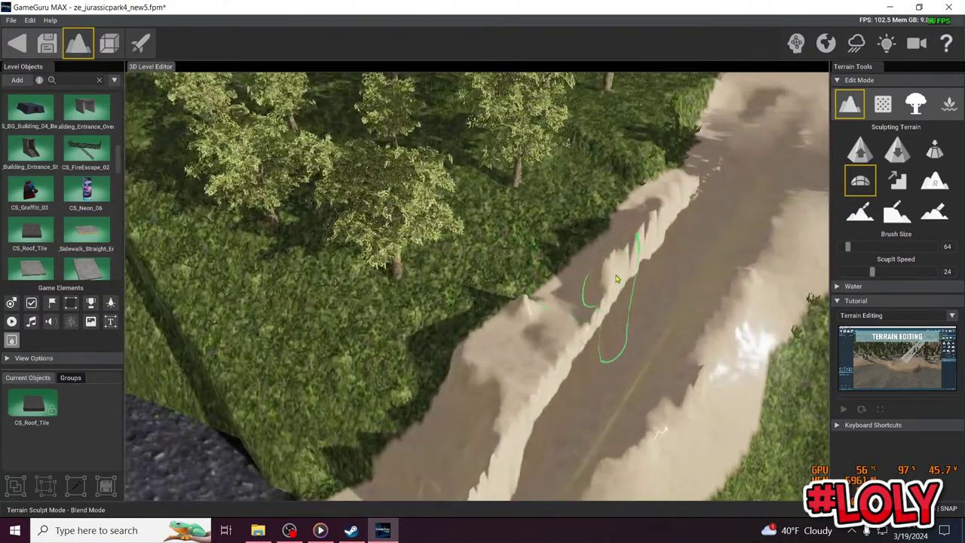
{"action": "mouse_move", "coordinate": [501, 298]}
{"action": "left_mouse_down"}
{"action": "mouse_move", "coordinate": [528, 302]}
{"action": "mouse_move", "coordinate": [556, 281]}
{"action": "left_mouse_up"}
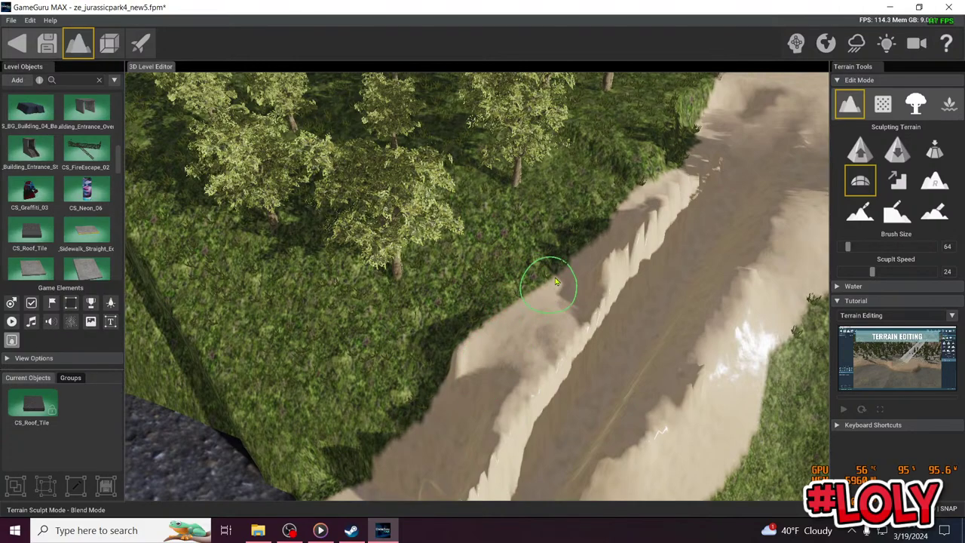
{"action": "left_click_drag", "start_coordinate": [619, 227], "coordinate": [662, 184]}
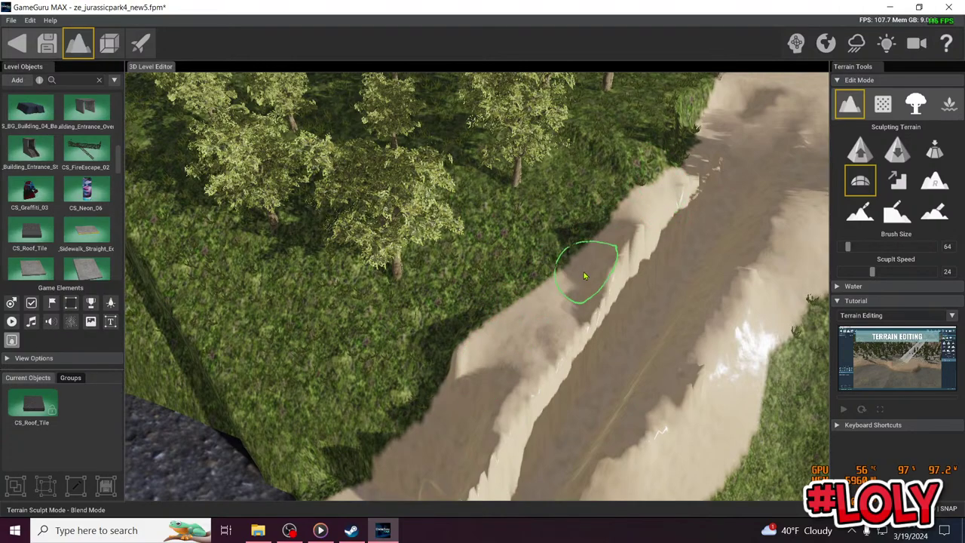
{"action": "left_click_drag", "start_coordinate": [615, 247], "coordinate": [618, 232]}
{"action": "mouse_move", "coordinate": [618, 232]}
{"action": "right_mouse_down"}
{"action": "mouse_move", "coordinate": [465, 240]}
{"action": "mouse_move", "coordinate": [556, 261]}
{"action": "mouse_move", "coordinate": [482, 280]}
{"action": "right_mouse_up"}
{"action": "left_click_drag", "start_coordinate": [492, 194], "coordinate": [479, 245]}
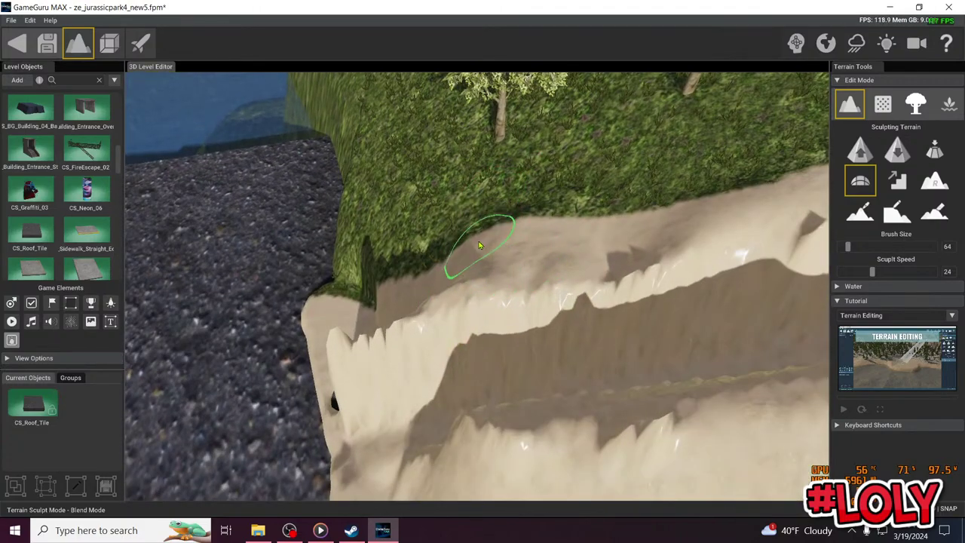
{"action": "left_click_drag", "start_coordinate": [495, 279], "coordinate": [582, 255]}
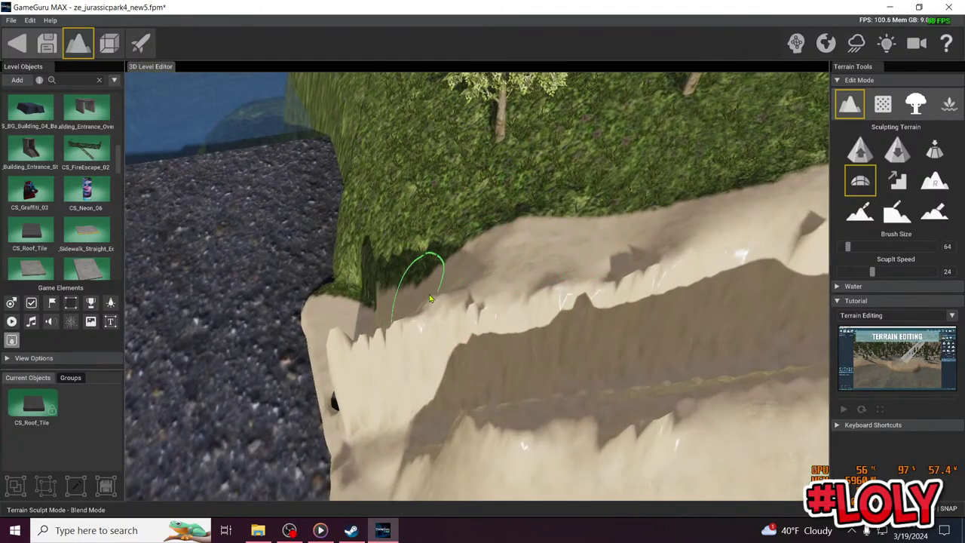
{"action": "left_click_drag", "start_coordinate": [431, 298], "coordinate": [531, 278]}
Smooth the remaining crest of the opposite bank up to where it meets the upper sand path
{"action": "mouse_move", "coordinate": [531, 277]}
{"action": "right_mouse_down"}
{"action": "mouse_move", "coordinate": [571, 274]}
{"action": "mouse_move", "coordinate": [604, 296]}
{"action": "right_mouse_up"}
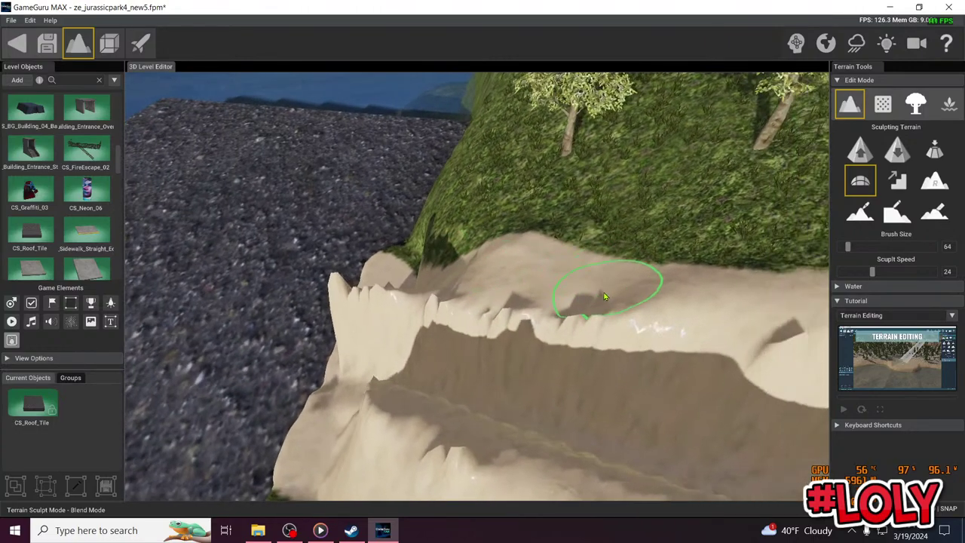
{"action": "left_click_drag", "start_coordinate": [603, 297], "coordinate": [755, 298]}
{"action": "key", "text": "d"}
{"action": "mouse_move", "coordinate": [590, 330]}
{"action": "left_mouse_down"}
{"action": "mouse_move", "coordinate": [678, 312]}
{"action": "mouse_move", "coordinate": [656, 306]}
{"action": "mouse_move", "coordinate": [766, 321]}
{"action": "left_mouse_up"}
{"action": "right_click_drag", "start_coordinate": [455, 271], "coordinate": [579, 299]}
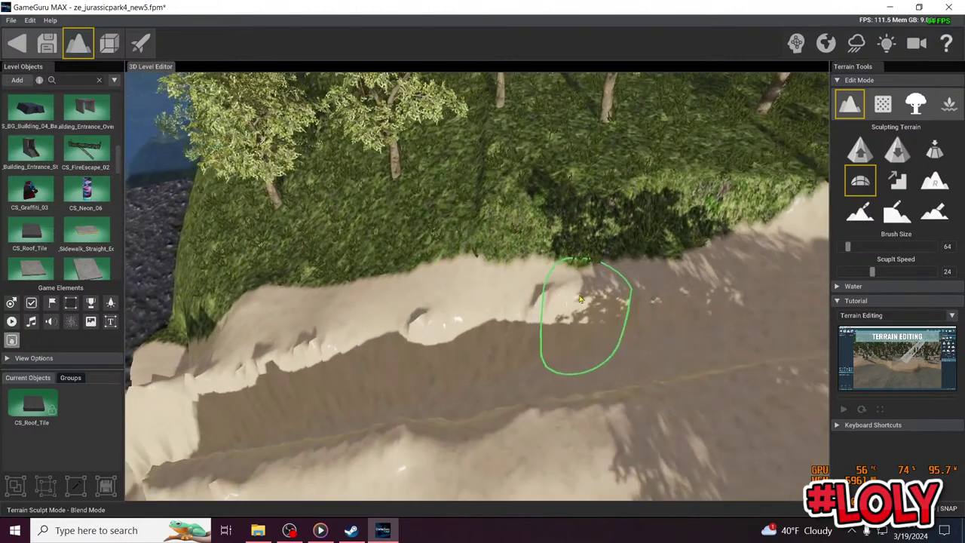
Place a trigger zone on the ground in front of the double entrance doors of the red and white building
{"action": "mouse_move", "coordinate": [664, 259]}
{"action": "right_mouse_down"}
{"action": "mouse_move", "coordinate": [445, 258]}
{"action": "mouse_move", "coordinate": [475, 280]}
{"action": "mouse_move", "coordinate": [463, 258]}
{"action": "mouse_move", "coordinate": [483, 266]}
{"action": "right_mouse_up"}
{"action": "key", "text": "w"}
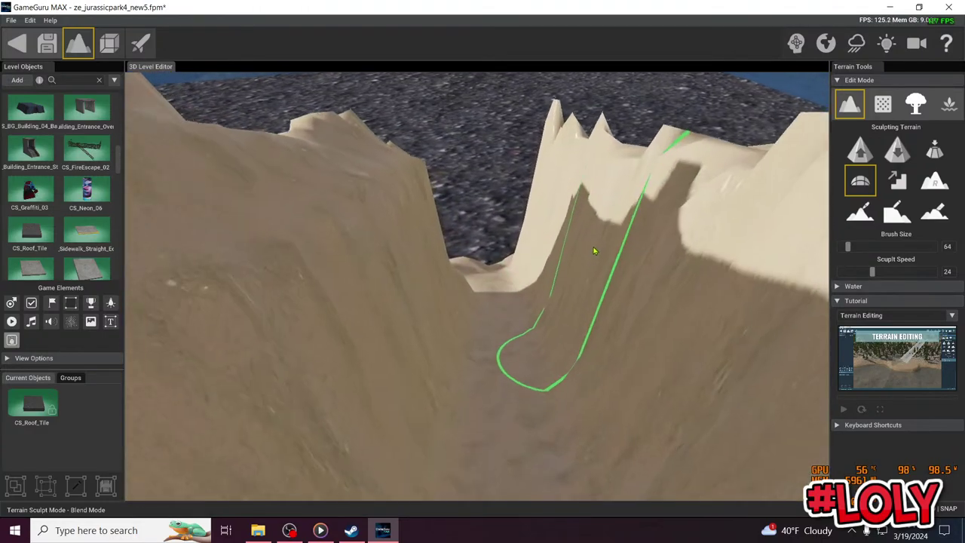
{"action": "mouse_move", "coordinate": [594, 249]}
{"action": "right_mouse_down"}
{"action": "mouse_move", "coordinate": [663, 252]}
{"action": "mouse_move", "coordinate": [643, 289]}
{"action": "mouse_move", "coordinate": [592, 293]}
{"action": "mouse_move", "coordinate": [601, 274]}
{"action": "right_mouse_up"}
{"action": "key", "text": "w"}
{"action": "key", "text": "w"}
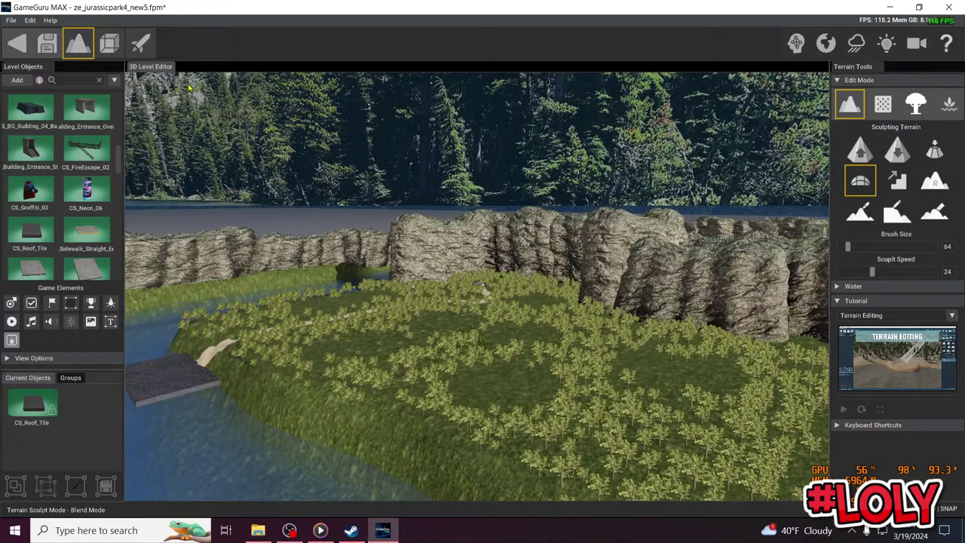
{"action": "left_click", "coordinate": [110, 43]}
{"action": "right_click_drag", "start_coordinate": [458, 268], "coordinate": [521, 181]}
{"action": "key", "text": "w"}
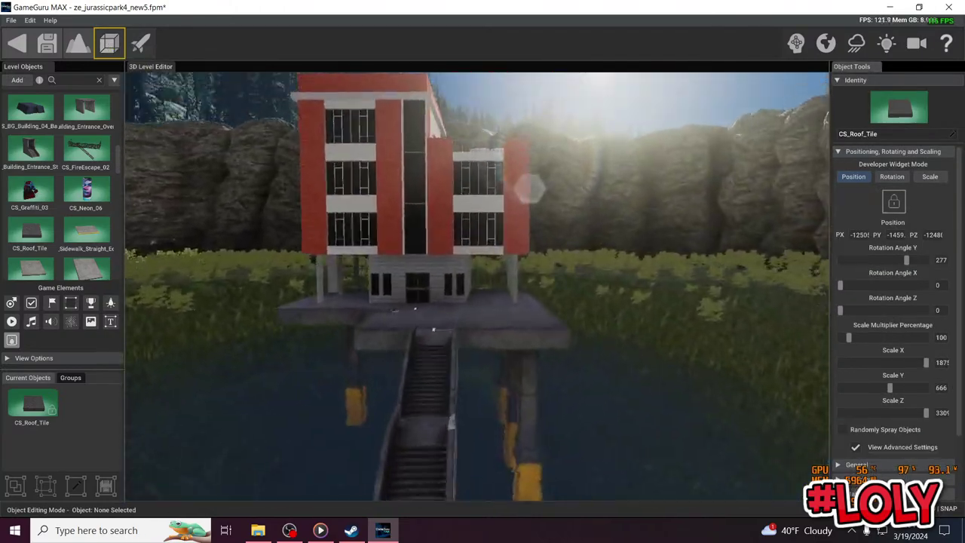
{"action": "key", "text": "w"}
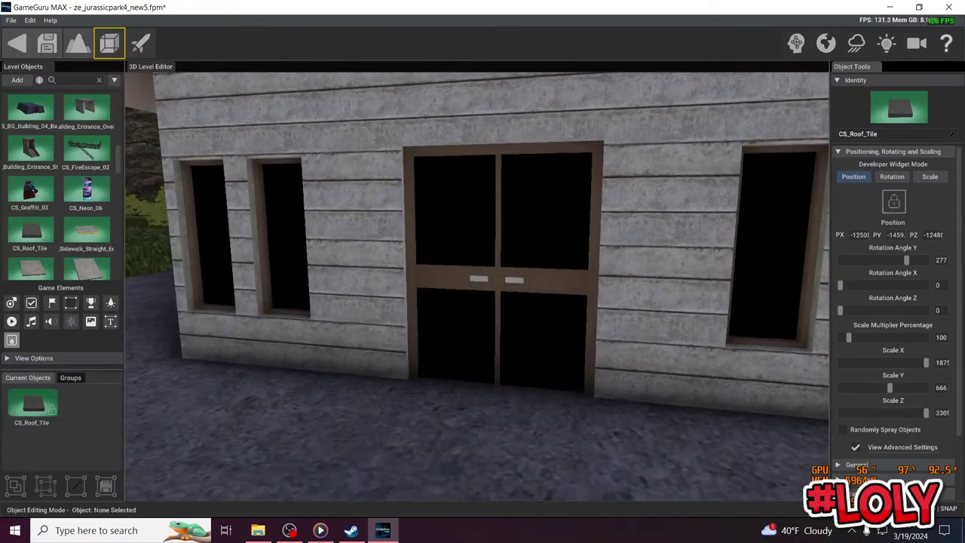
{"action": "key", "text": "w"}
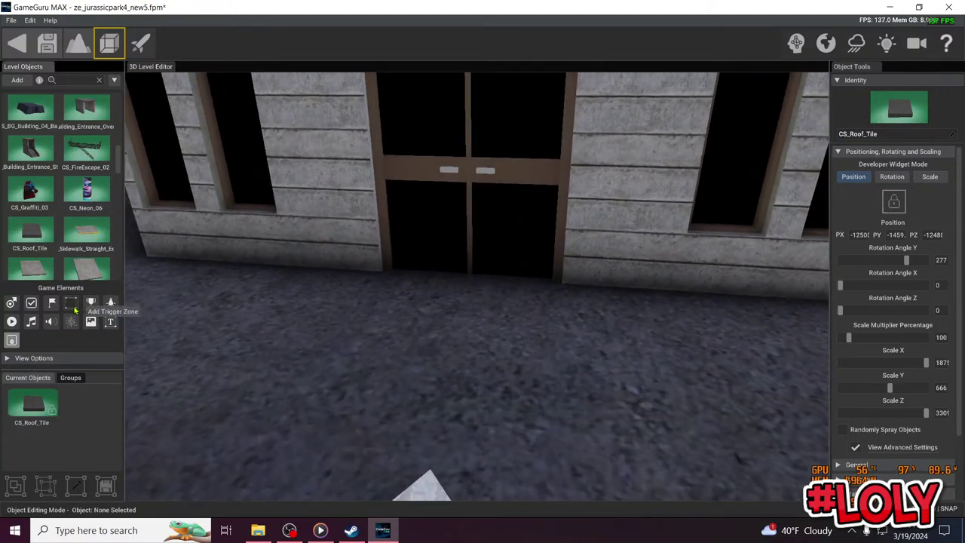
{"action": "left_click", "coordinate": [71, 304]}
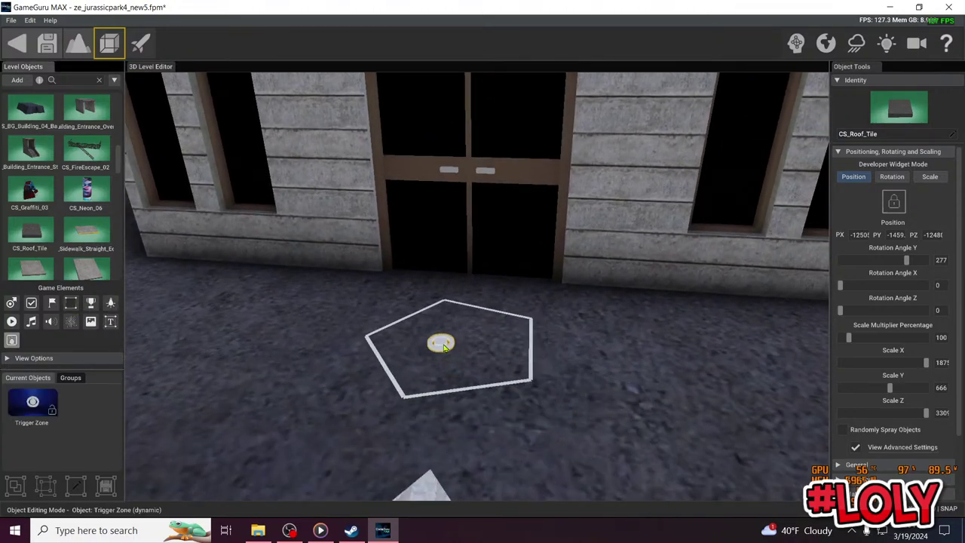
{"action": "left_click", "coordinate": [444, 341]}
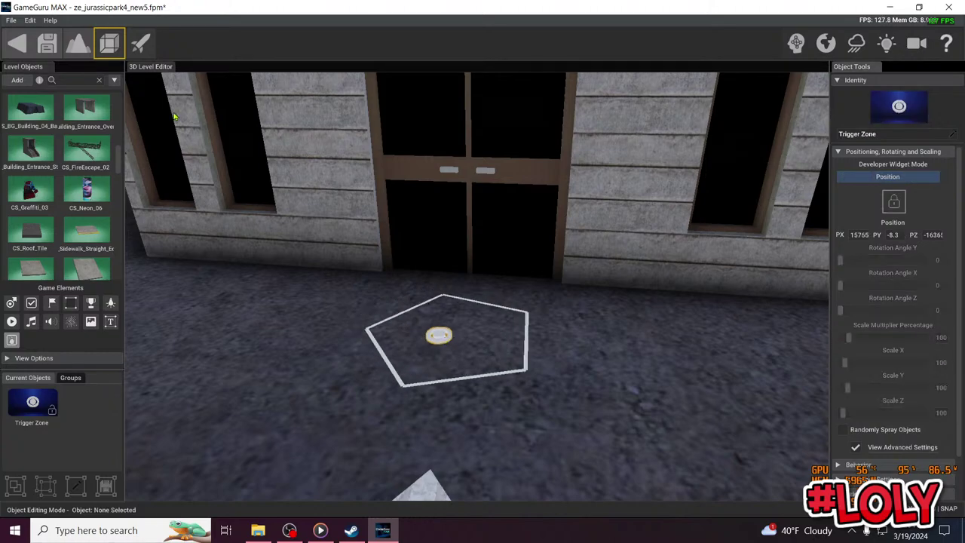
Pull the trigger zone's two outer corners away from the entrance doors to enlarge the zone
{"action": "left_click", "coordinate": [439, 339]}
{"action": "key", "text": "w"}
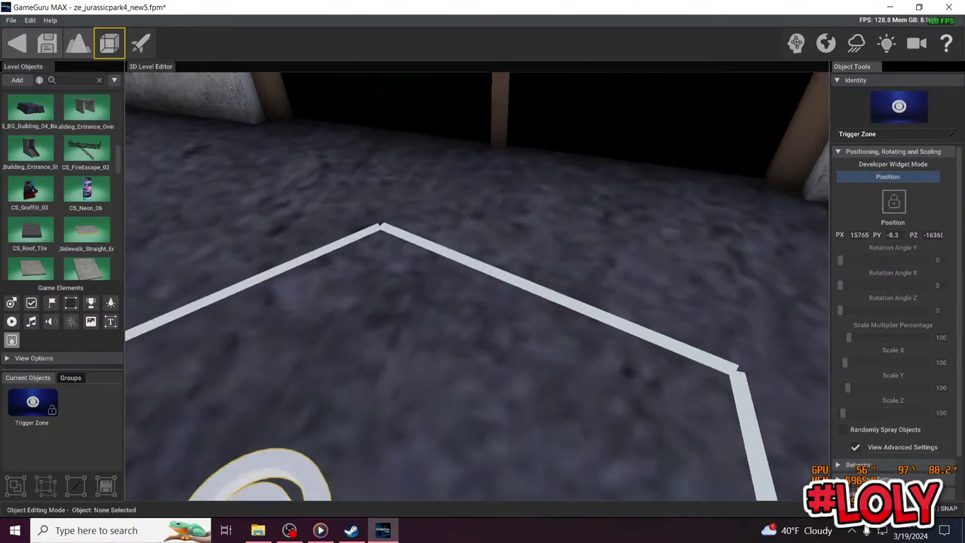
{"action": "key", "text": "s"}
{"action": "right_click_drag", "start_coordinate": [441, 337], "coordinate": [444, 304]}
{"action": "left_click_drag", "start_coordinate": [524, 316], "coordinate": [573, 450]}
{"action": "left_click", "coordinate": [370, 327]}
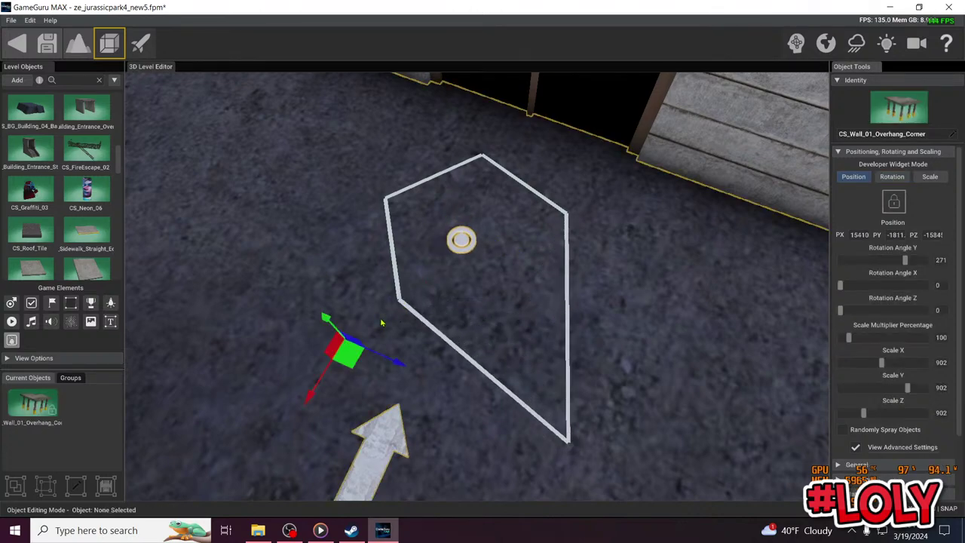
{"action": "left_click", "coordinate": [460, 249]}
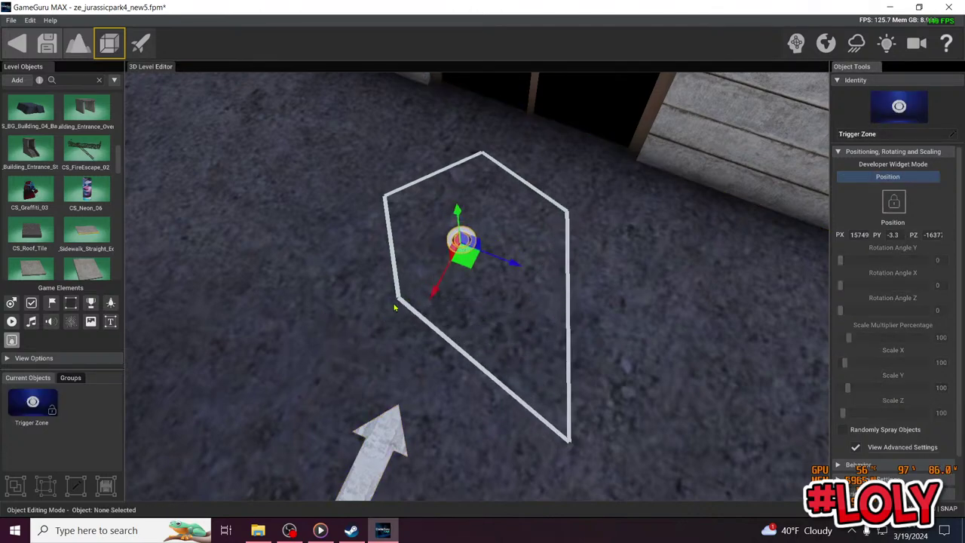
{"action": "left_click_drag", "start_coordinate": [402, 302], "coordinate": [321, 356]}
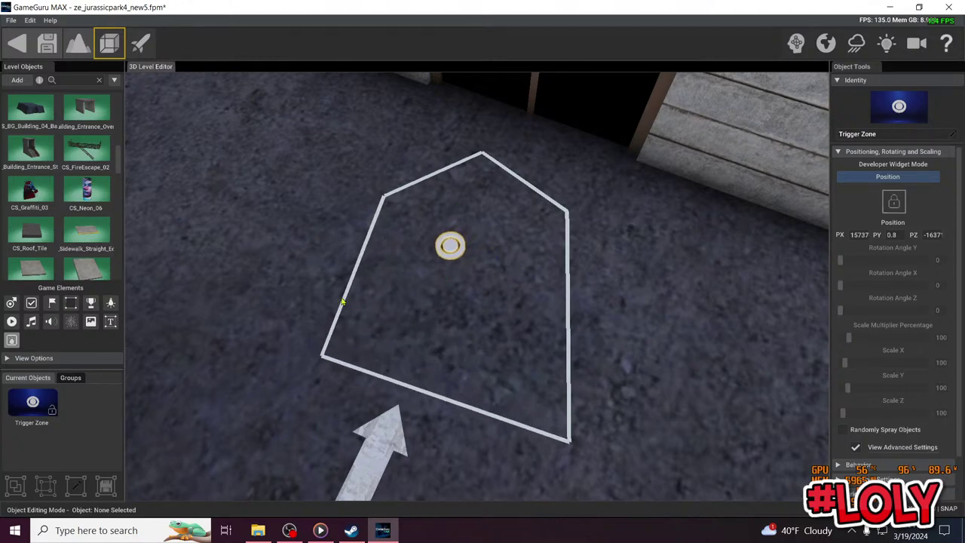
Stretch the trigger zone's door-side corners out to the building wall so its inner edge spans the double doors
{"action": "left_click", "coordinate": [386, 198]}
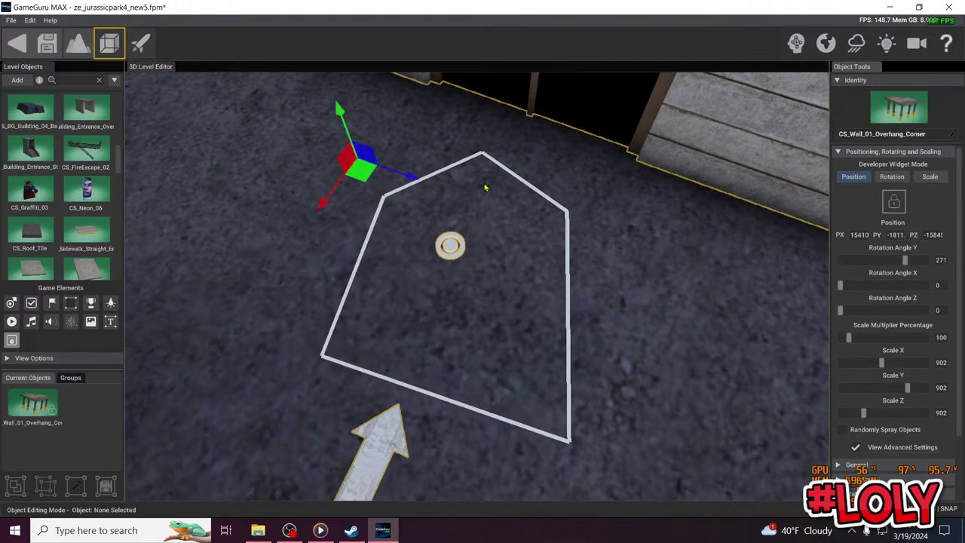
{"action": "left_click", "coordinate": [449, 247]}
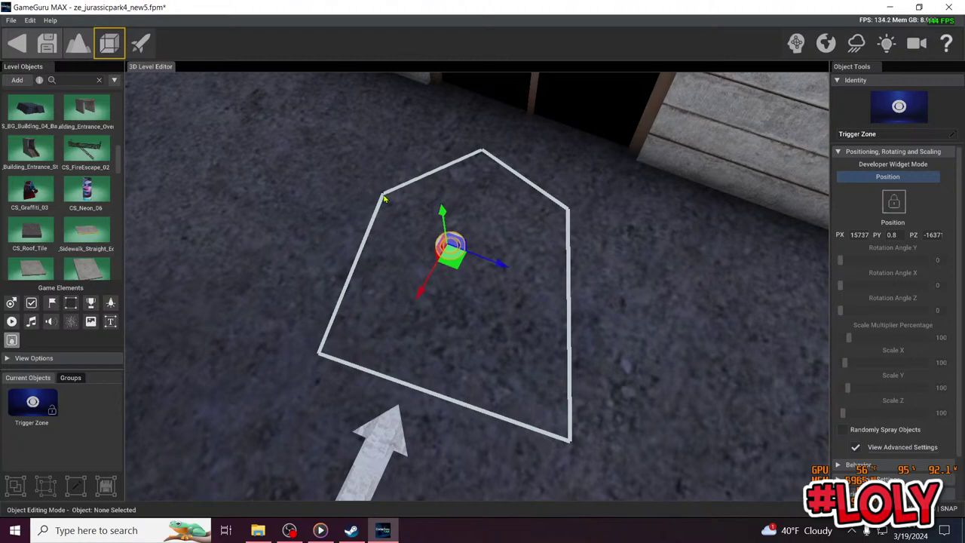
{"action": "left_click_drag", "start_coordinate": [383, 197], "coordinate": [349, 111]}
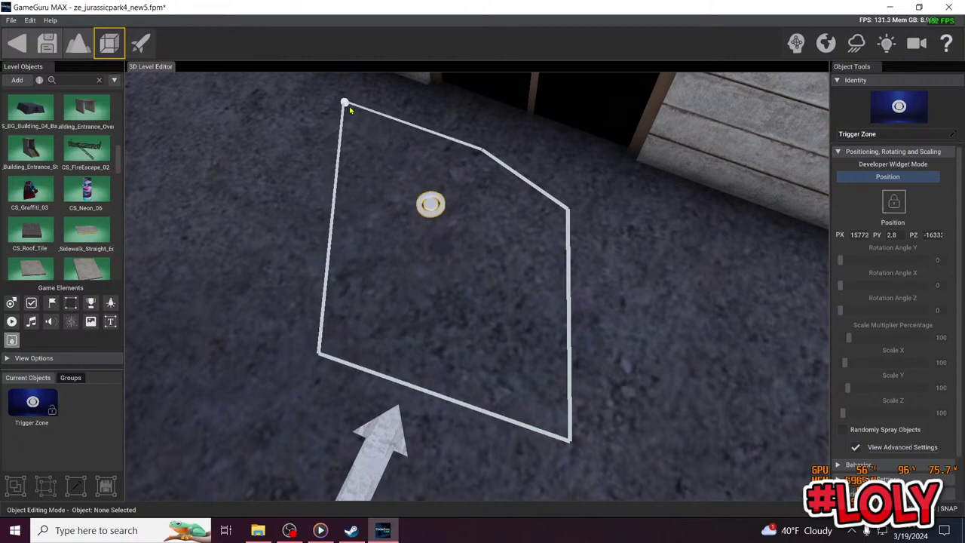
{"action": "left_click", "coordinate": [483, 151]}
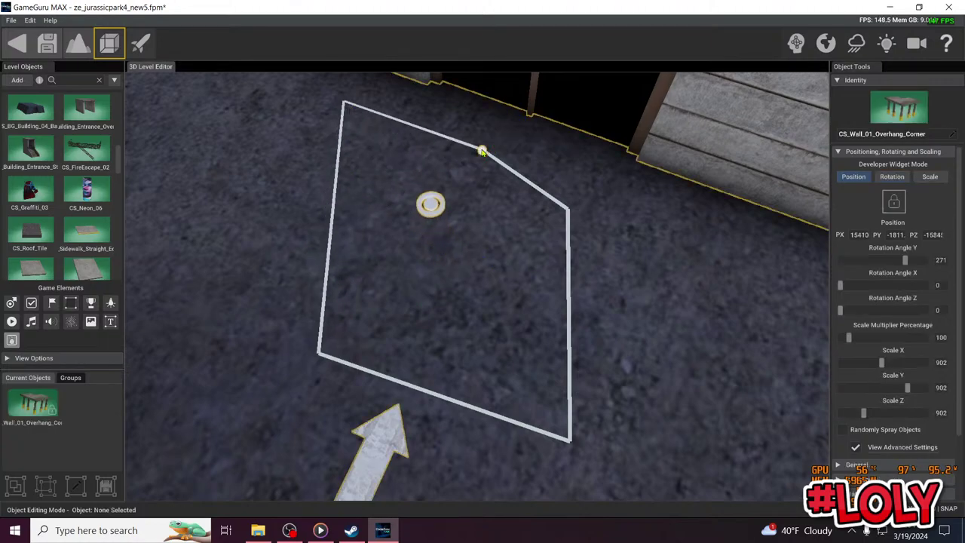
{"action": "left_click", "coordinate": [500, 140]}
{"action": "key", "text": "d"}
{"action": "mouse_move", "coordinate": [507, 250]}
{"action": "right_mouse_down"}
{"action": "mouse_move", "coordinate": [479, 235]}
{"action": "mouse_move", "coordinate": [499, 235]}
{"action": "right_mouse_up"}
{"action": "key", "text": "w"}
{"action": "left_click", "coordinate": [491, 217]}
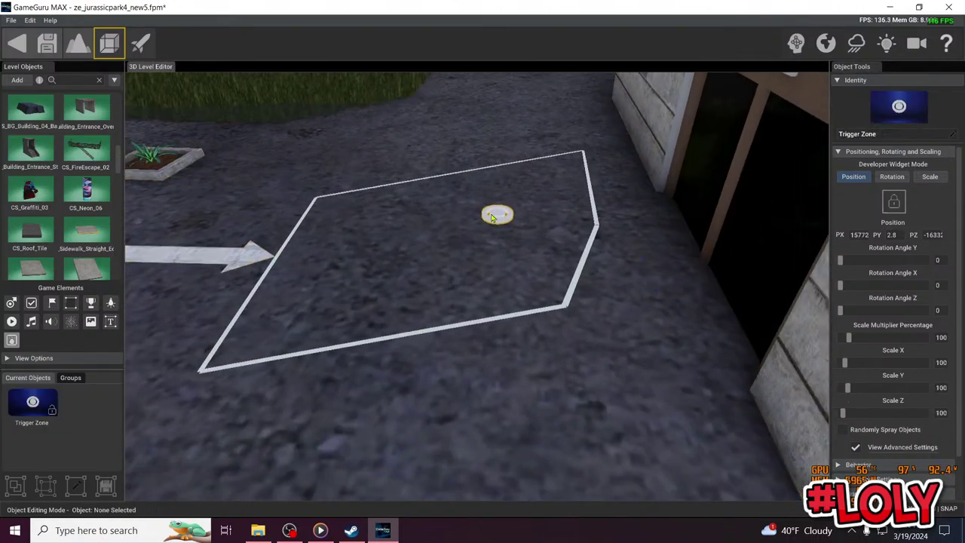
{"action": "left_click_drag", "start_coordinate": [547, 215], "coordinate": [641, 260]}
{"action": "left_click_drag", "start_coordinate": [574, 248], "coordinate": [646, 361]}
{"action": "left_click_drag", "start_coordinate": [700, 382], "coordinate": [773, 477]}
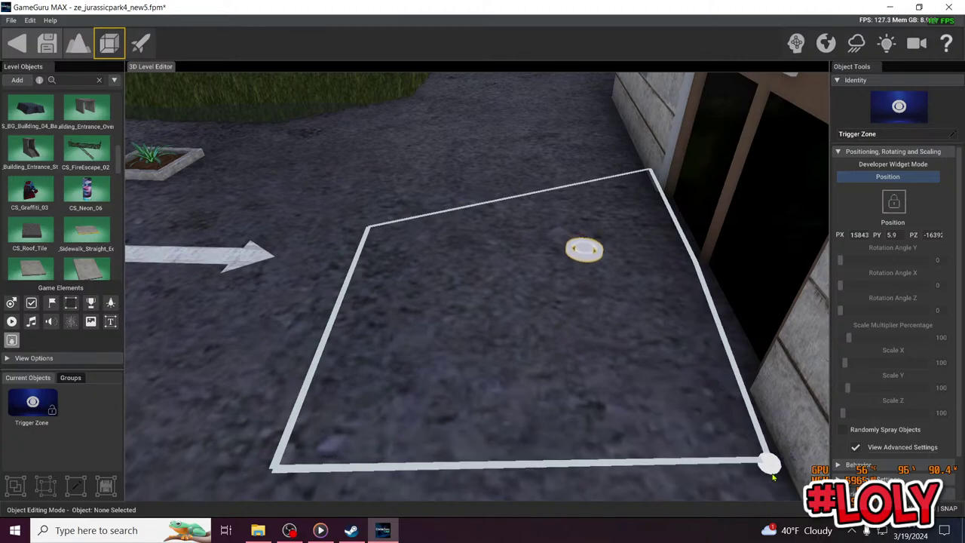
Shift the whole trigger zone slightly away from the entrance doors along the X axis
{"action": "right_click_drag", "start_coordinate": [646, 338], "coordinate": [619, 339]}
{"action": "key", "text": "w"}
{"action": "key", "text": "s"}
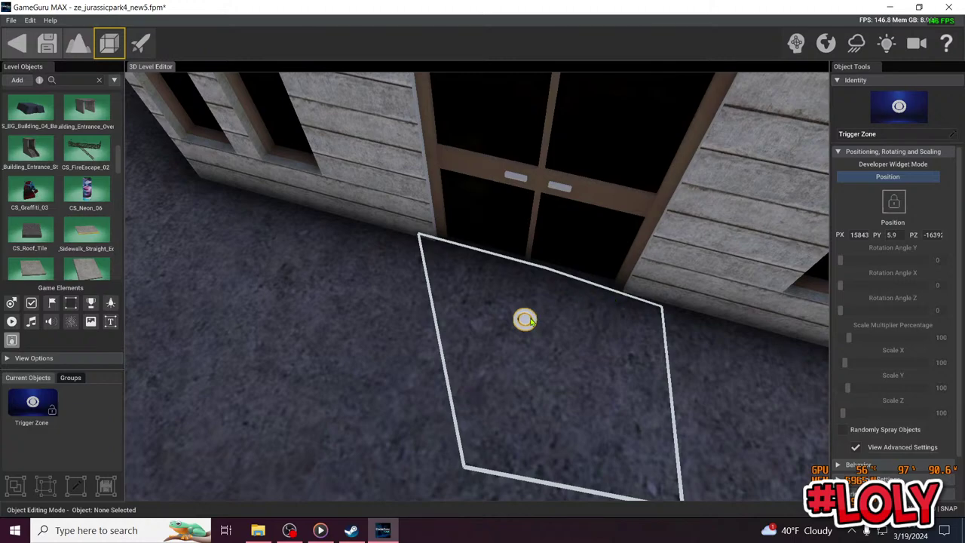
{"action": "left_click", "coordinate": [530, 321]}
{"action": "left_click", "coordinate": [522, 374]}
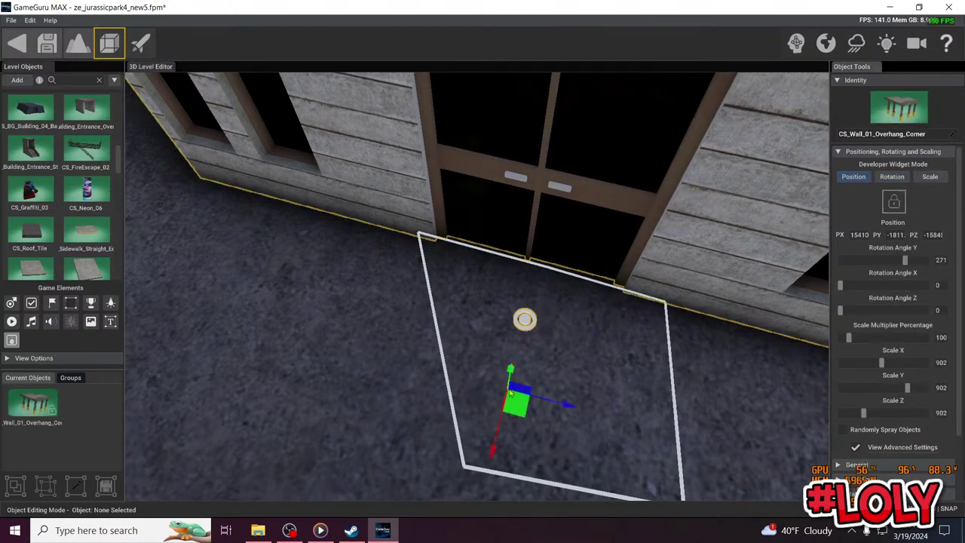
{"action": "left_click", "coordinate": [524, 323]}
{"action": "left_click_drag", "start_coordinate": [511, 378], "coordinate": [508, 388]}
Reposition the trigger zone's two outer corners to square it into a wider rectangle in front of the doors
{"action": "scroll", "coordinate": [517, 341], "scroll_direction": "down", "scroll_amount": 3}
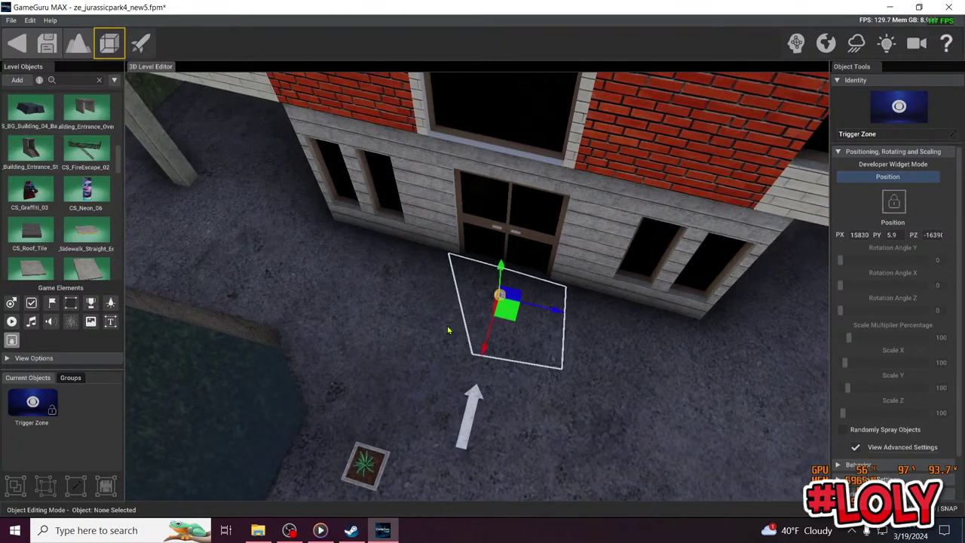
{"action": "scroll", "coordinate": [473, 324], "scroll_direction": "up", "scroll_amount": 3}
{"action": "left_click_drag", "start_coordinate": [473, 325], "coordinate": [388, 309]}
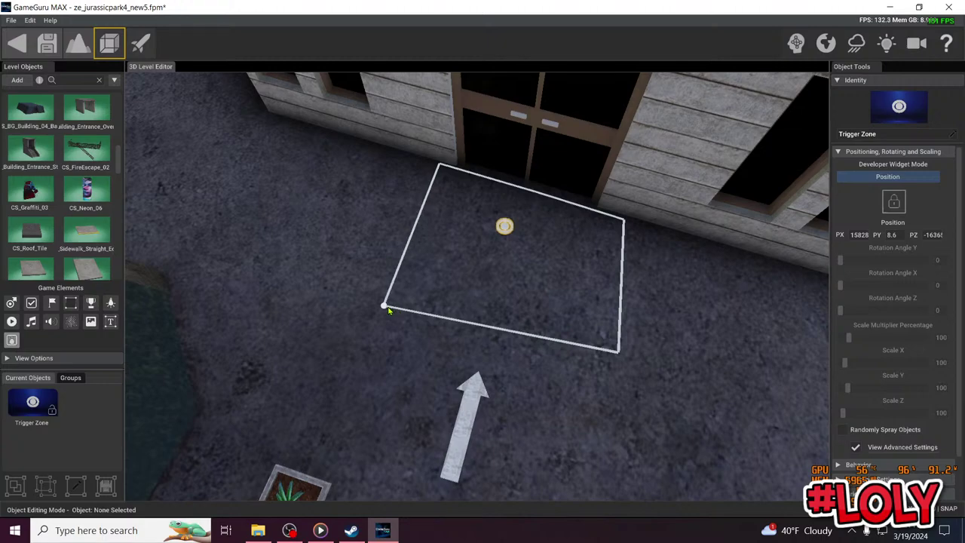
{"action": "left_click", "coordinate": [618, 358]}
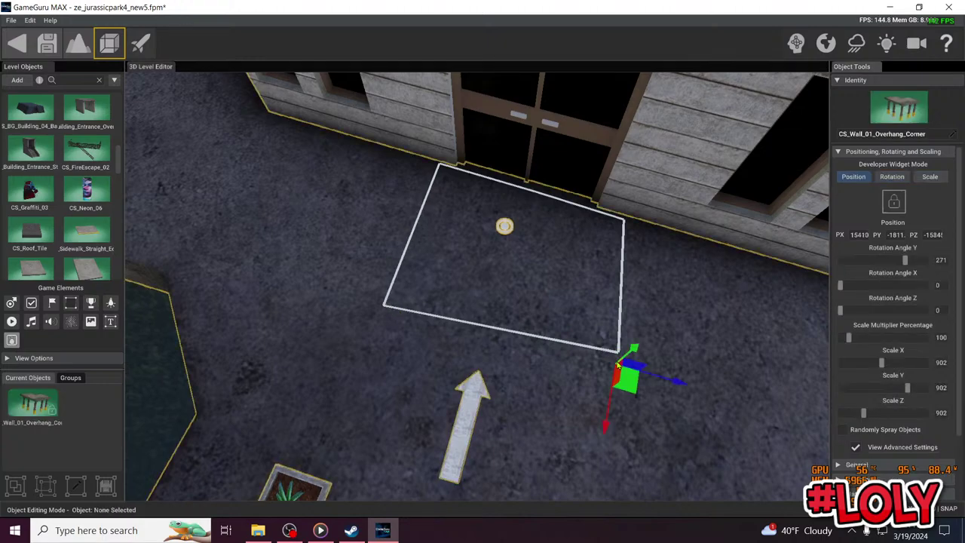
{"action": "left_click", "coordinate": [505, 228]}
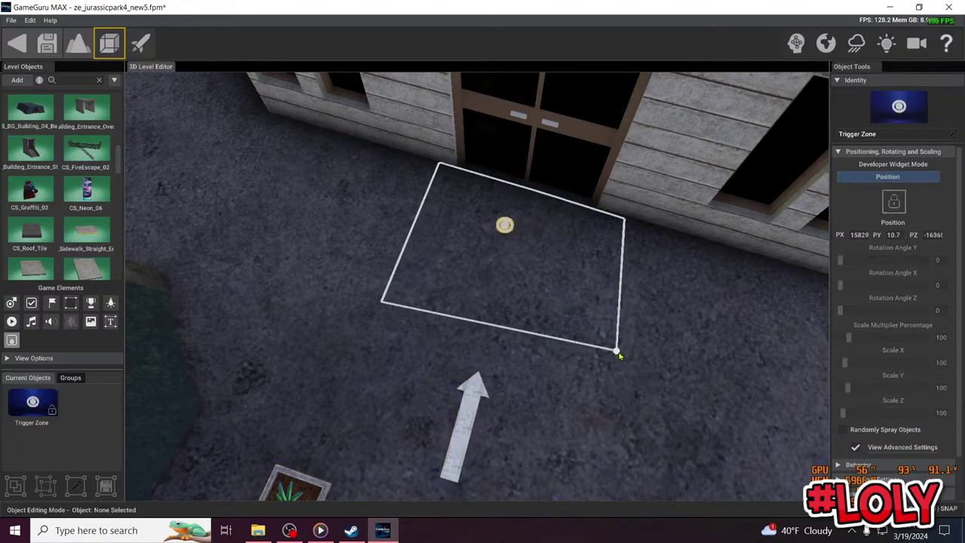
{"action": "left_click_drag", "start_coordinate": [619, 352], "coordinate": [607, 370]}
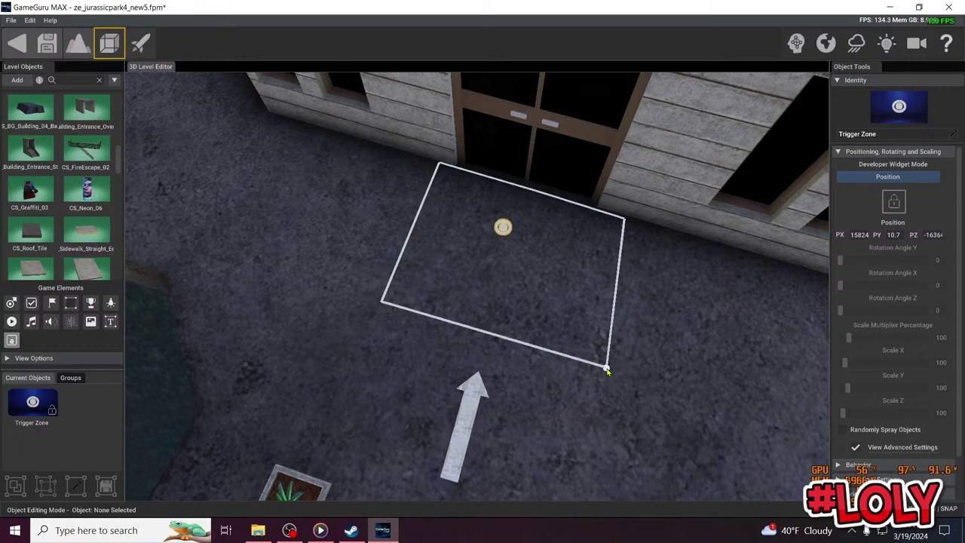
Assign the Teleport (by Necrym59) behavior to the trigger zone and check its teleport type options
{"action": "scroll", "coordinate": [639, 365], "scroll_direction": "down", "scroll_amount": 2}
{"action": "right_click_drag", "start_coordinate": [545, 321], "coordinate": [577, 321]}
{"action": "scroll", "coordinate": [543, 321], "scroll_direction": "up", "scroll_amount": 4}
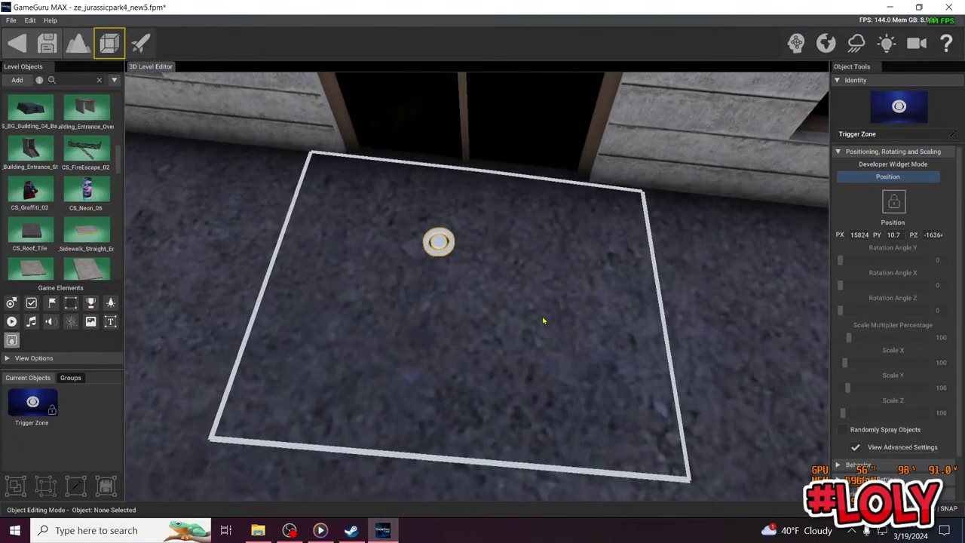
{"action": "left_click", "coordinate": [438, 243]}
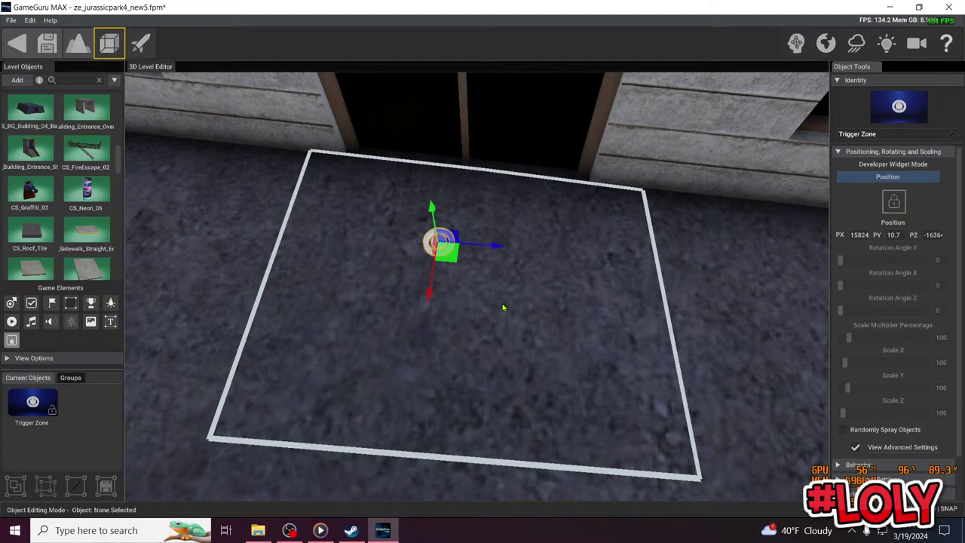
{"action": "left_click", "coordinate": [888, 153]}
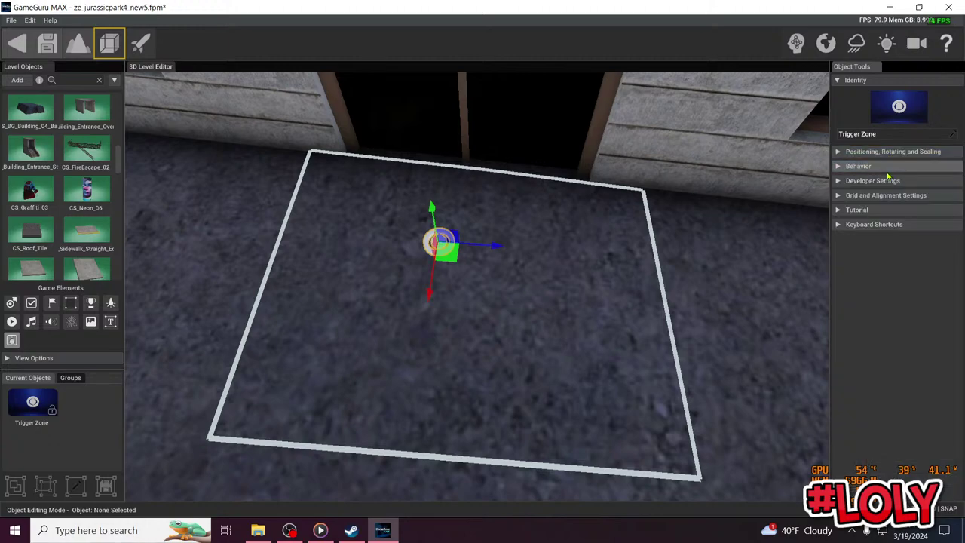
{"action": "left_click", "coordinate": [887, 169]}
{"action": "left_click", "coordinate": [893, 229]}
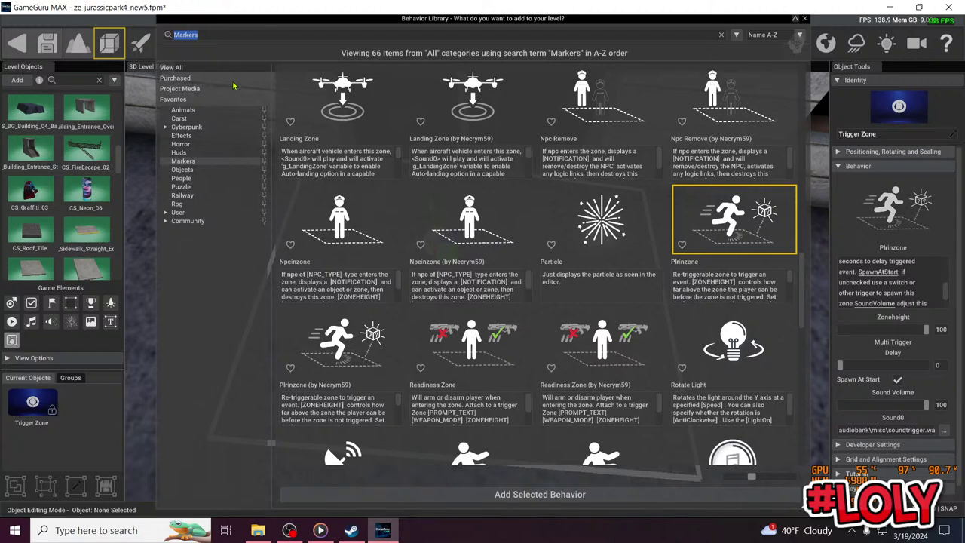
{"action": "type", "text": "teleport"}
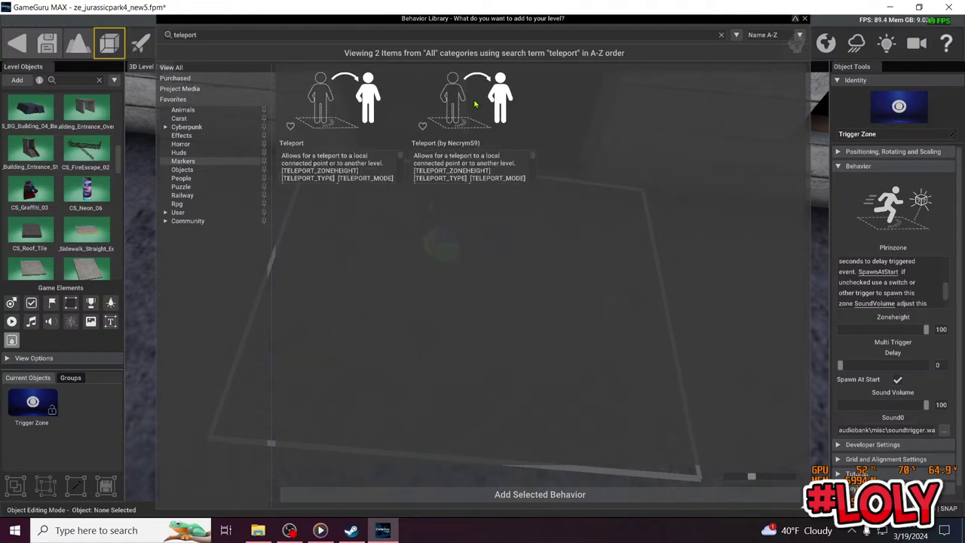
{"action": "left_click", "coordinate": [475, 104]}
{"action": "left_click", "coordinate": [648, 495]}
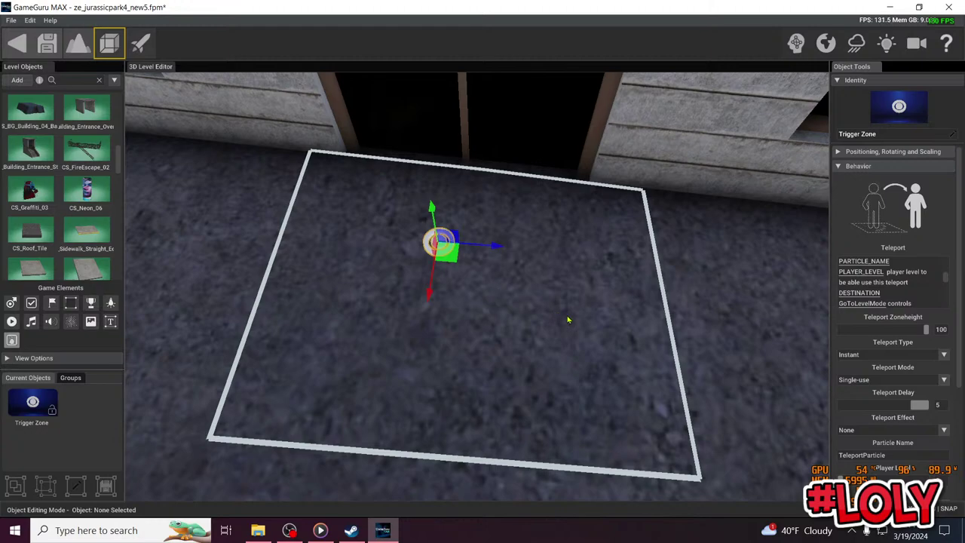
{"action": "left_click", "coordinate": [943, 354]}
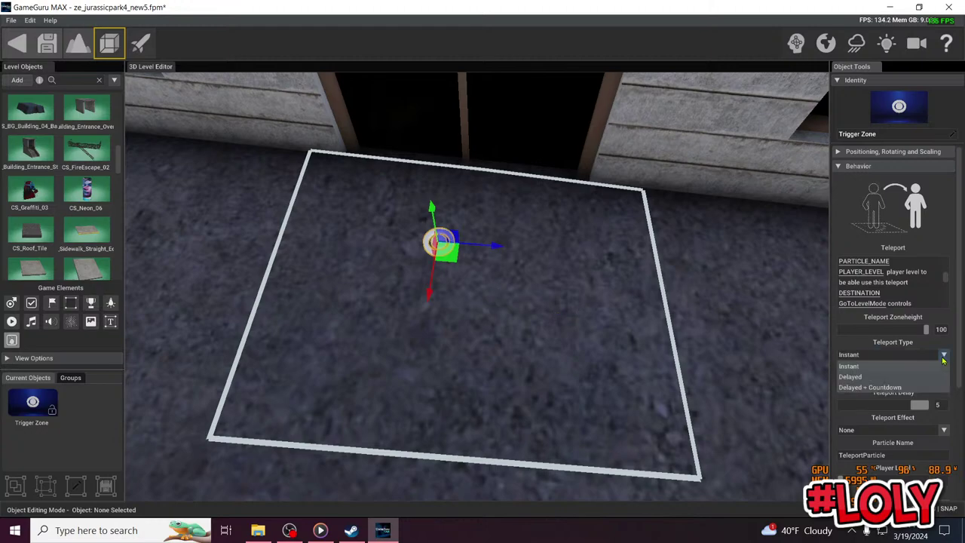
{"action": "left_click", "coordinate": [942, 362]}
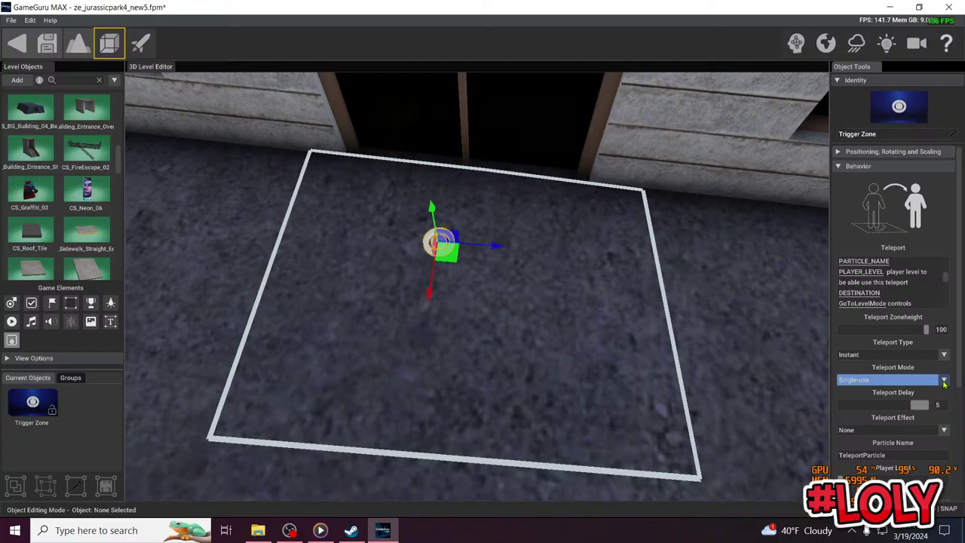
Place a flag element on the sunlit floor of the building's lower roof terrace, near the blue door
{"action": "scroll", "coordinate": [618, 317], "scroll_direction": "down", "scroll_amount": 5}
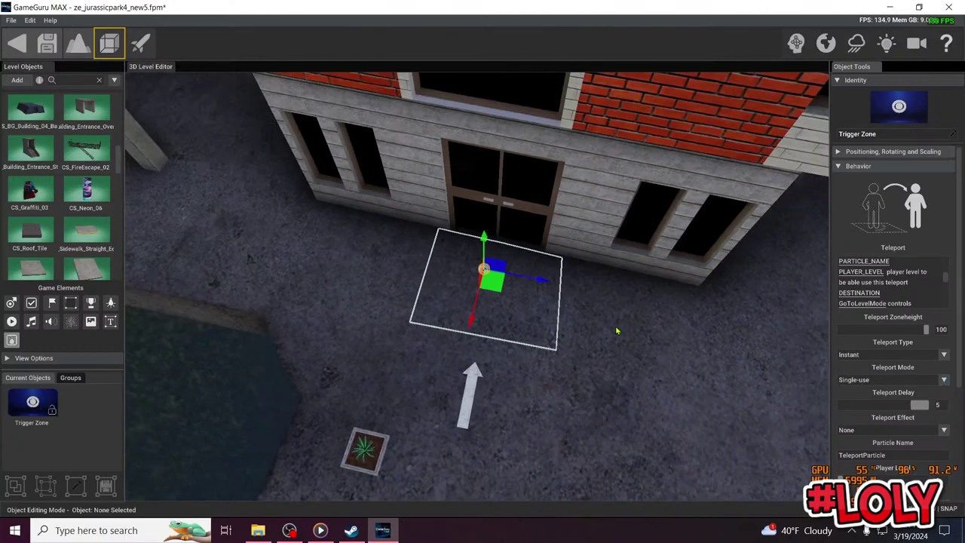
{"action": "mouse_move", "coordinate": [618, 330]}
{"action": "right_mouse_down"}
{"action": "mouse_move", "coordinate": [739, 330]}
{"action": "mouse_move", "coordinate": [600, 309]}
{"action": "mouse_move", "coordinate": [648, 313]}
{"action": "mouse_move", "coordinate": [611, 340]}
{"action": "mouse_move", "coordinate": [648, 279]}
{"action": "mouse_move", "coordinate": [694, 256]}
{"action": "mouse_move", "coordinate": [678, 354]}
{"action": "mouse_move", "coordinate": [648, 286]}
{"action": "mouse_move", "coordinate": [655, 362]}
{"action": "mouse_move", "coordinate": [618, 316]}
{"action": "right_mouse_up"}
{"action": "key", "text": "w"}
{"action": "key", "text": "s"}
{"action": "key", "text": "w"}
{"action": "key", "text": "s"}
{"action": "key", "text": "w"}
{"action": "right_click_drag", "start_coordinate": [527, 301], "coordinate": [597, 322]}
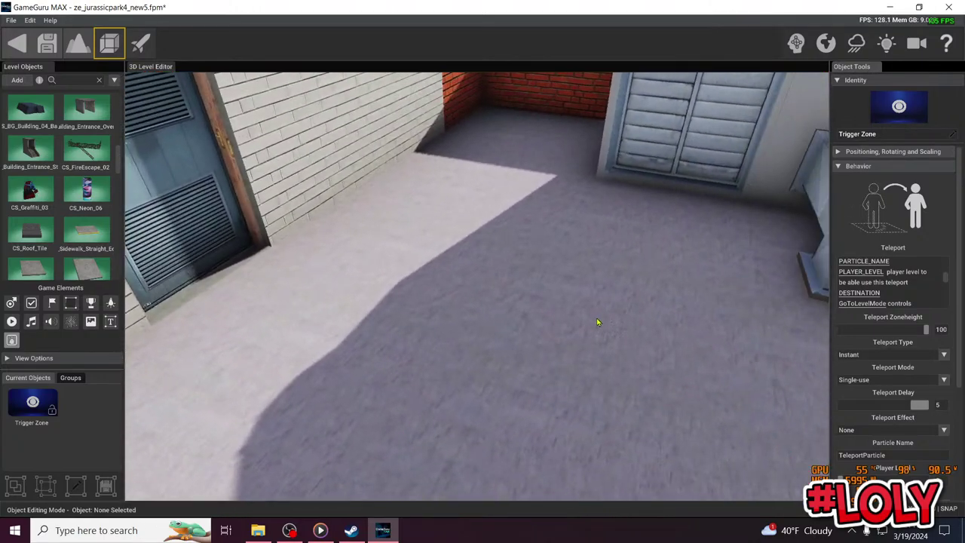
{"action": "left_click", "coordinate": [52, 302]}
{"action": "left_click", "coordinate": [346, 302]}
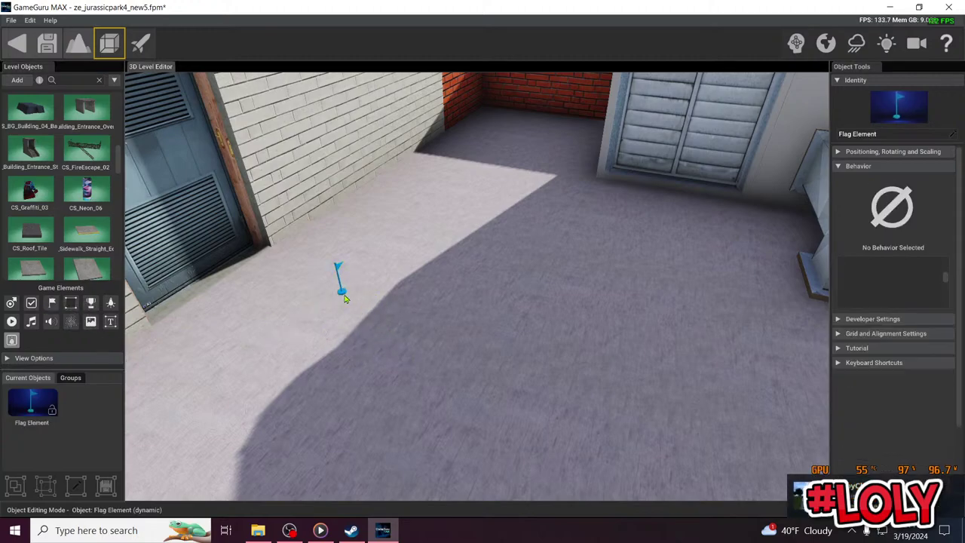
Select the trigger zone at the entrance doors and review its teleport settings, including the Destination options
{"action": "scroll", "coordinate": [347, 302], "scroll_direction": "down", "scroll_amount": 5}
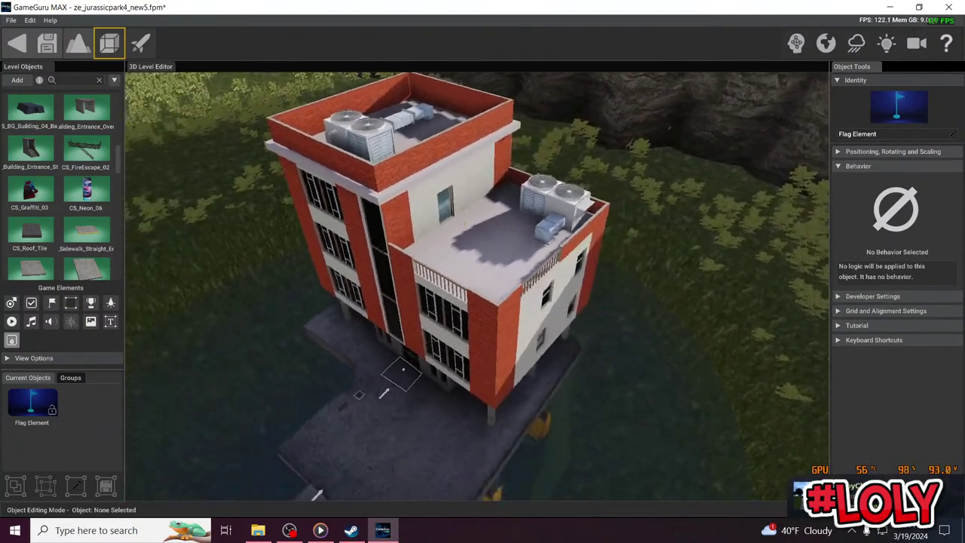
{"action": "key", "text": "w"}
{"action": "mouse_move", "coordinate": [483, 325]}
{"action": "right_mouse_down"}
{"action": "mouse_move", "coordinate": [452, 348]}
{"action": "mouse_move", "coordinate": [473, 331]}
{"action": "right_mouse_up"}
{"action": "scroll", "coordinate": [467, 314], "scroll_direction": "up", "scroll_amount": 6}
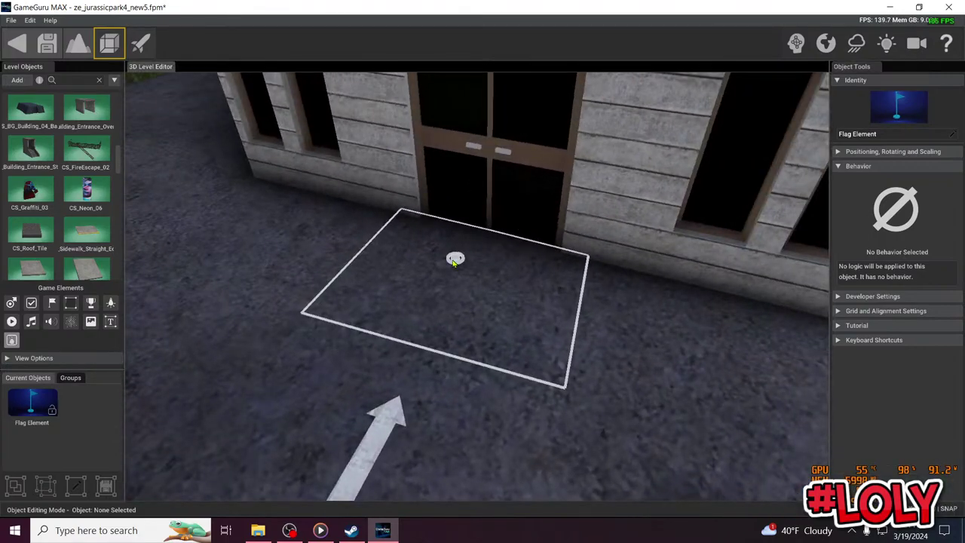
{"action": "left_click", "coordinate": [455, 260]}
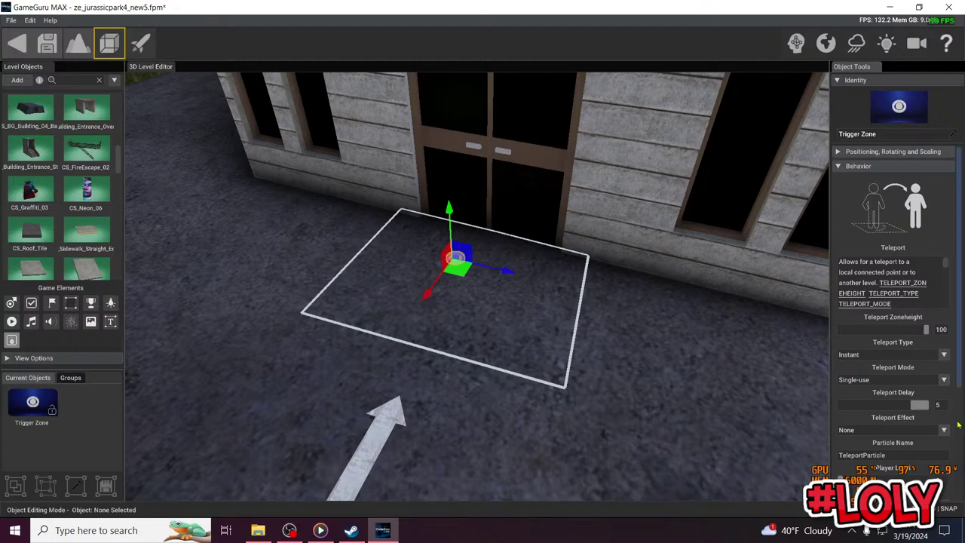
{"action": "scroll", "coordinate": [958, 425], "scroll_direction": "down", "scroll_amount": 2}
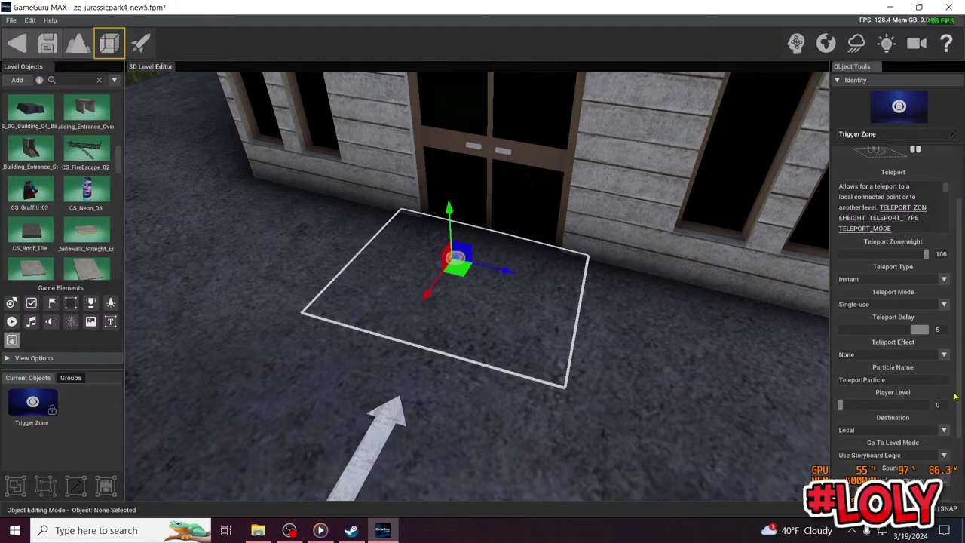
{"action": "scroll", "coordinate": [955, 397], "scroll_direction": "down", "scroll_amount": 1}
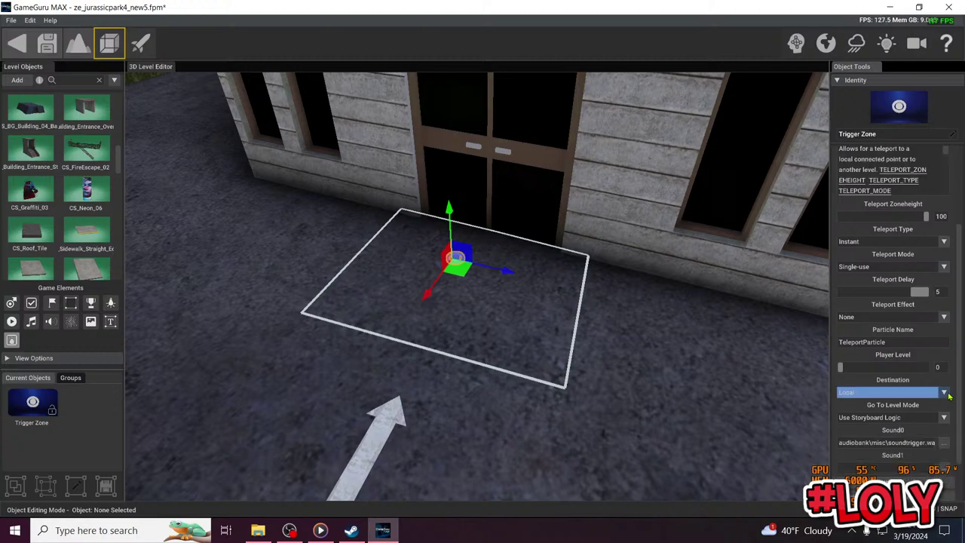
{"action": "left_click", "coordinate": [945, 393]}
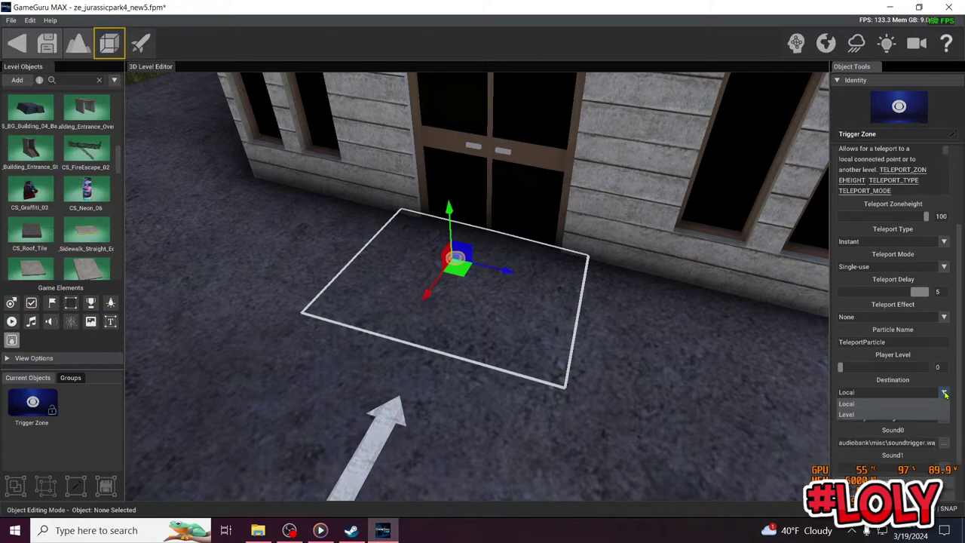
{"action": "left_click", "coordinate": [946, 394]}
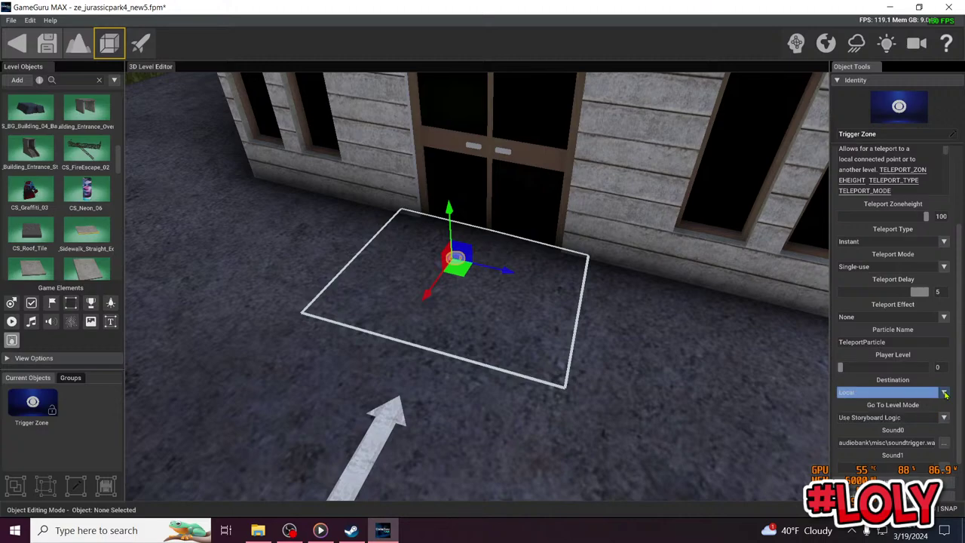
Check the Go To Level Mode options in the trigger zone's teleport settings
{"action": "scroll", "coordinate": [953, 406], "scroll_direction": "down", "scroll_amount": 2}
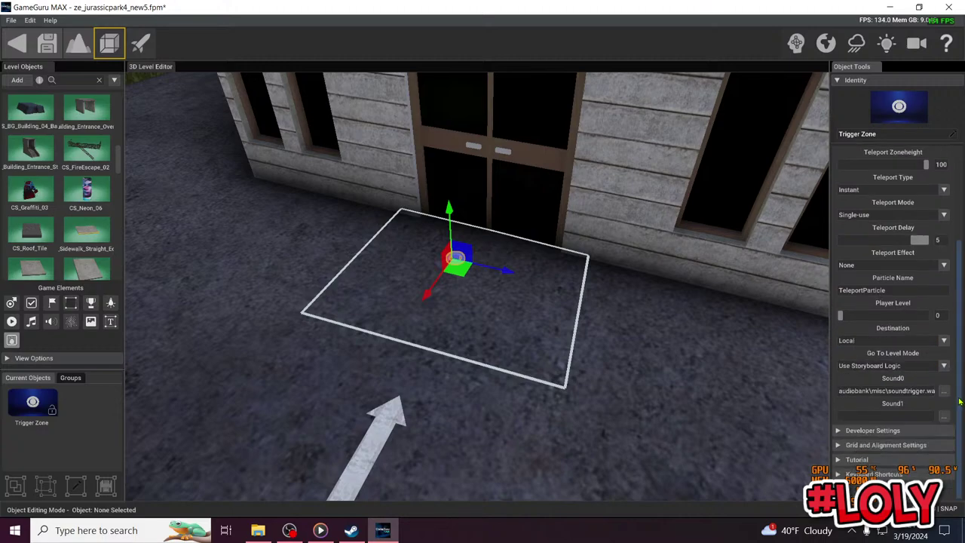
{"action": "left_click", "coordinate": [945, 365]}
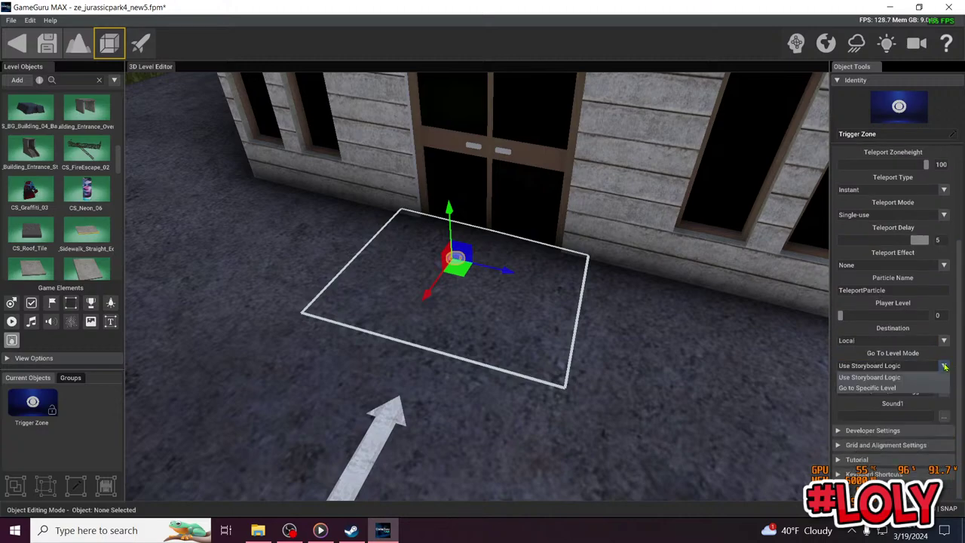
{"action": "left_click", "coordinate": [945, 367]}
{"action": "scroll", "coordinate": [954, 394], "scroll_direction": "up", "scroll_amount": 6}
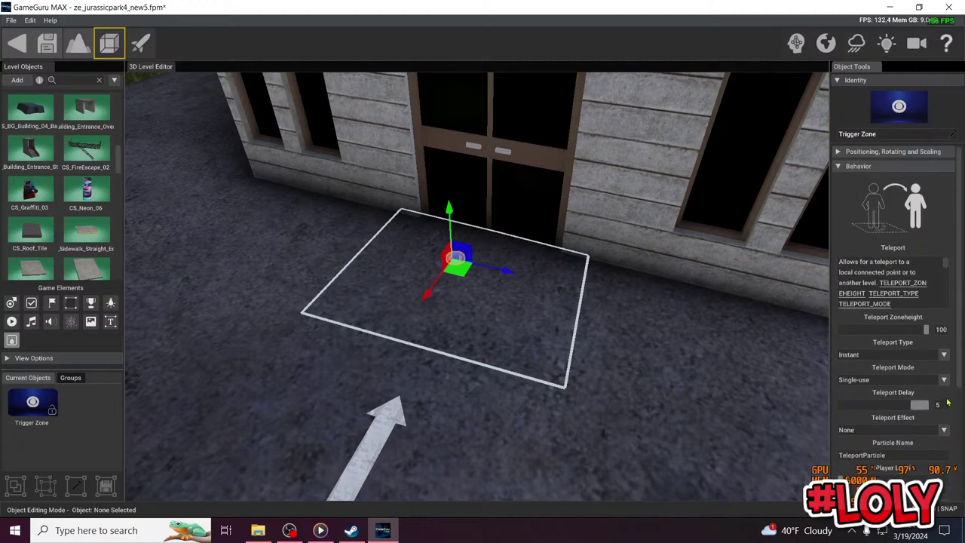
Turn on the visual logic connections and bring the flag on the lower roof terrace into close view
{"action": "key", "text": "s"}
{"action": "right_click_drag", "start_coordinate": [477, 278], "coordinate": [486, 215]}
{"action": "scroll", "coordinate": [478, 286], "scroll_direction": "up", "scroll_amount": 10}
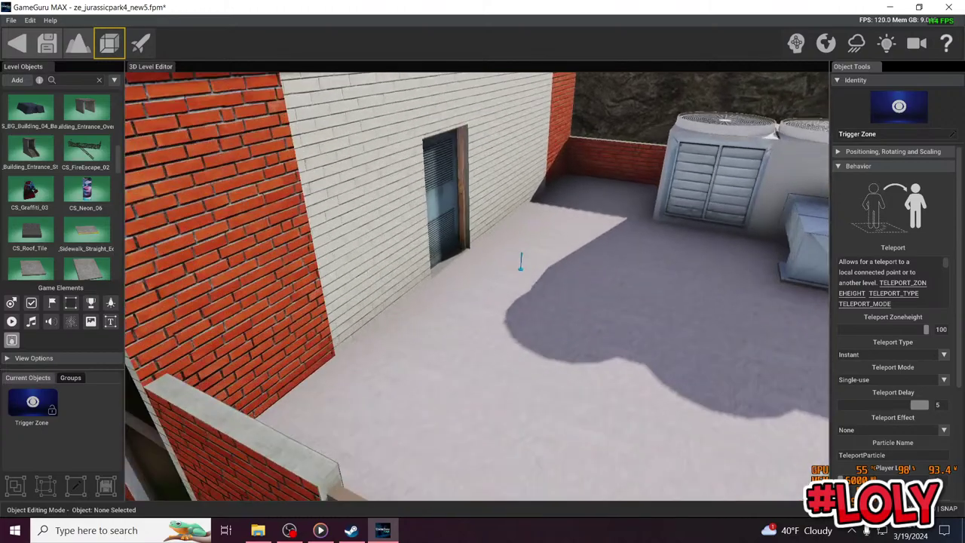
{"action": "left_click", "coordinate": [796, 42]}
{"action": "scroll", "coordinate": [573, 279], "scroll_direction": "up", "scroll_amount": 5}
{"action": "mouse_move", "coordinate": [590, 273]}
{"action": "right_mouse_down"}
{"action": "mouse_move", "coordinate": [483, 264]}
{"action": "mouse_move", "coordinate": [460, 268]}
{"action": "mouse_move", "coordinate": [445, 287]}
{"action": "mouse_move", "coordinate": [535, 279]}
{"action": "right_mouse_up"}
{"action": "key", "text": "w"}
{"action": "key", "text": "s"}
{"action": "key", "text": "w"}
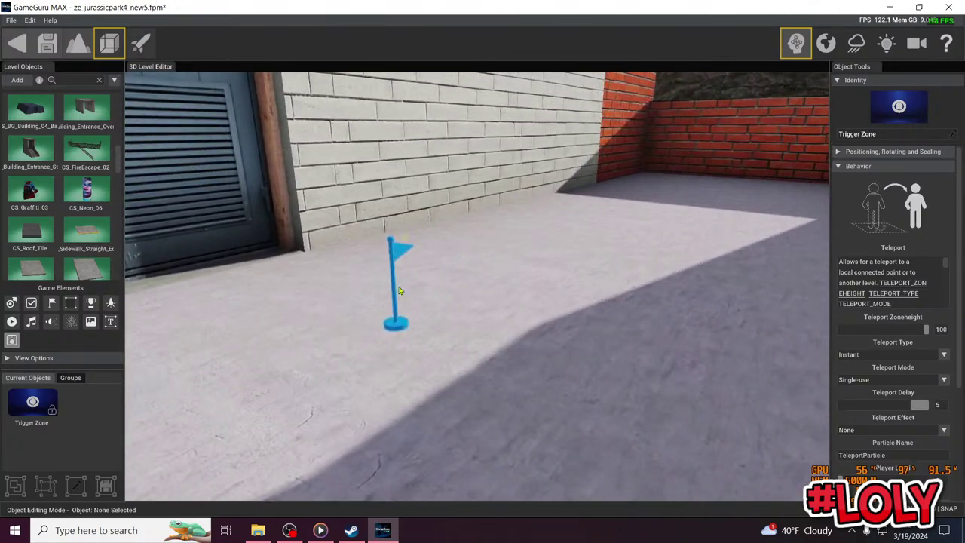
Go back to the trigger zone at the entrance doors and toggle the visual logic connections off and on again
{"action": "scroll", "coordinate": [399, 290], "scroll_direction": "down", "scroll_amount": 8}
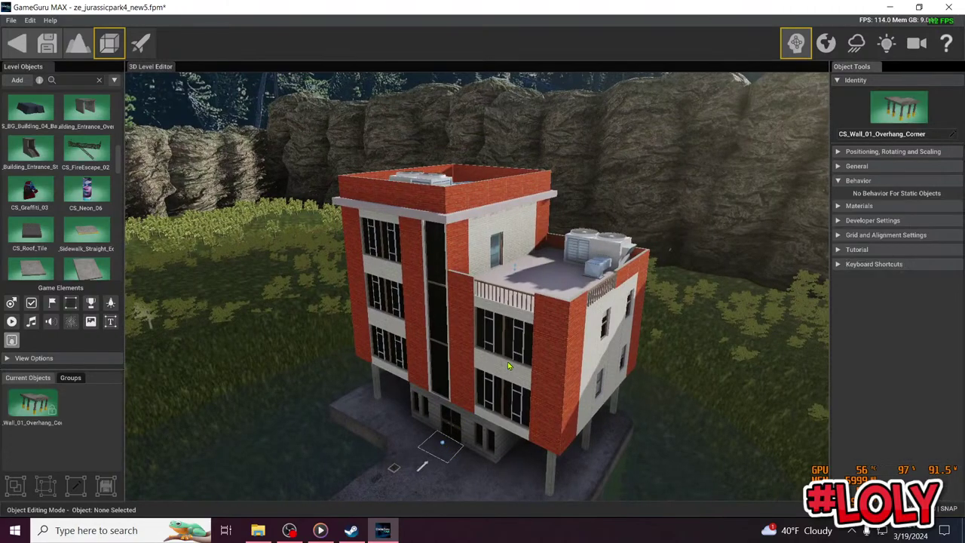
{"action": "key", "text": "w"}
{"action": "right_click_drag", "start_coordinate": [510, 366], "coordinate": [516, 400]}
{"action": "key", "text": "d"}
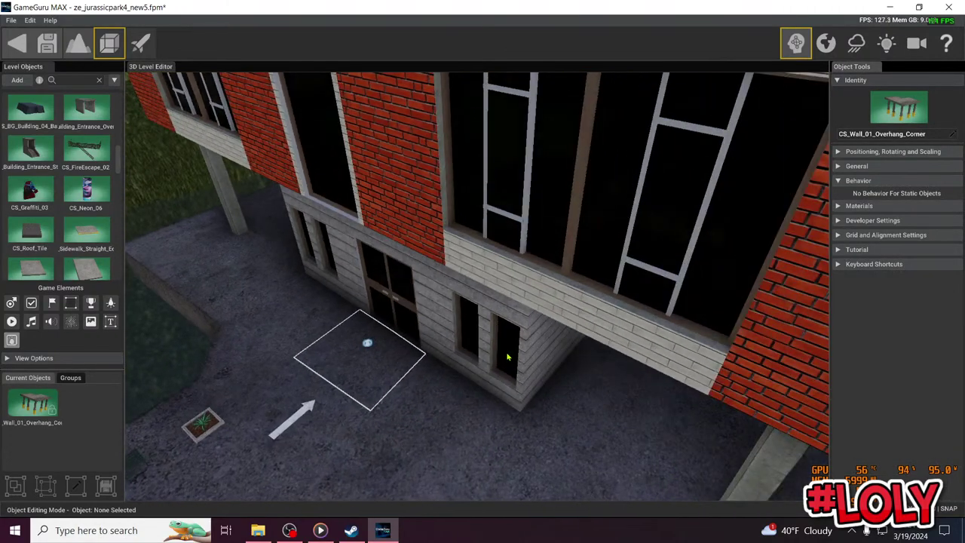
{"action": "mouse_move", "coordinate": [387, 351]}
{"action": "right_mouse_down"}
{"action": "mouse_move", "coordinate": [383, 359]}
{"action": "mouse_move", "coordinate": [392, 346]}
{"action": "right_mouse_up"}
{"action": "key", "text": "w"}
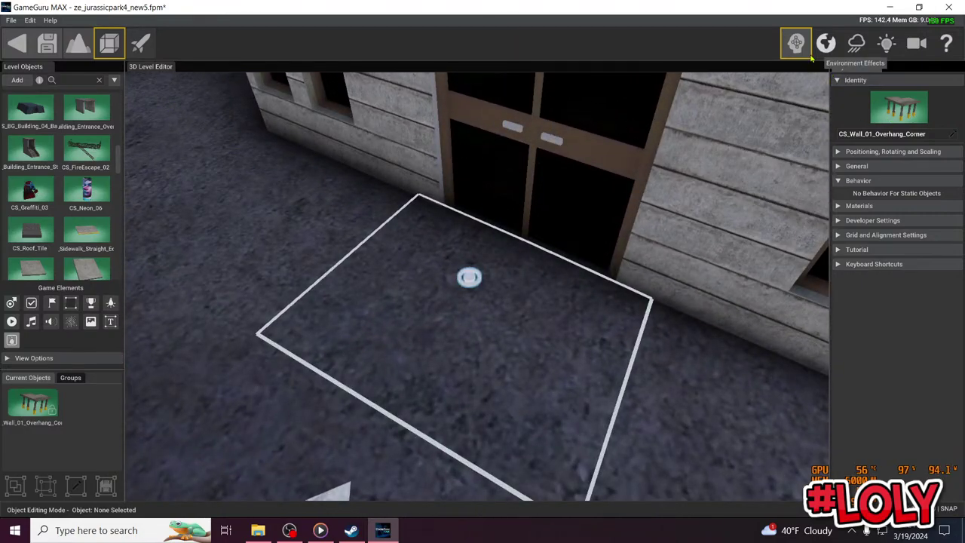
{"action": "left_click", "coordinate": [796, 43]}
{"action": "left_click", "coordinate": [795, 44]}
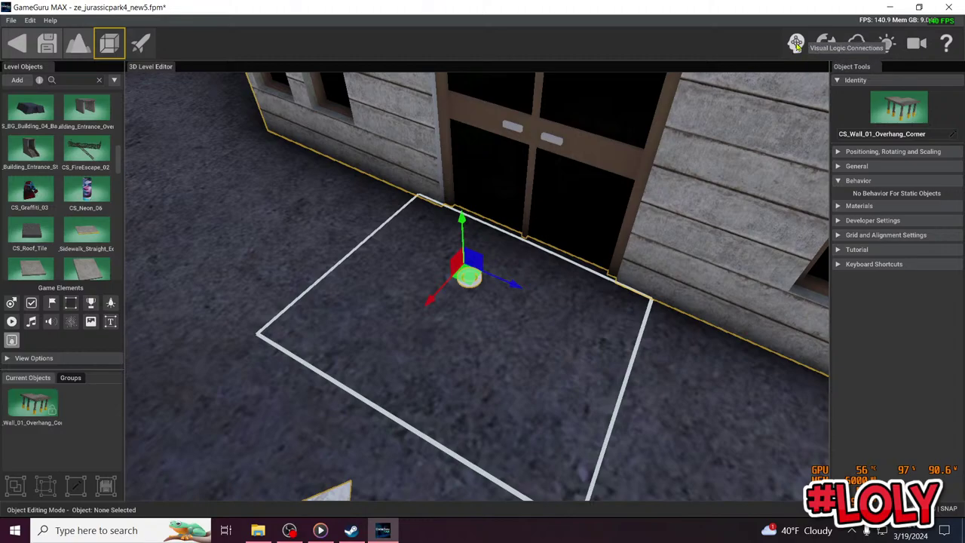
Try to draw a logic connection from the roof terrace flag down to the trigger zone at the entrance
{"action": "scroll", "coordinate": [475, 310], "scroll_direction": "down", "scroll_amount": 10}
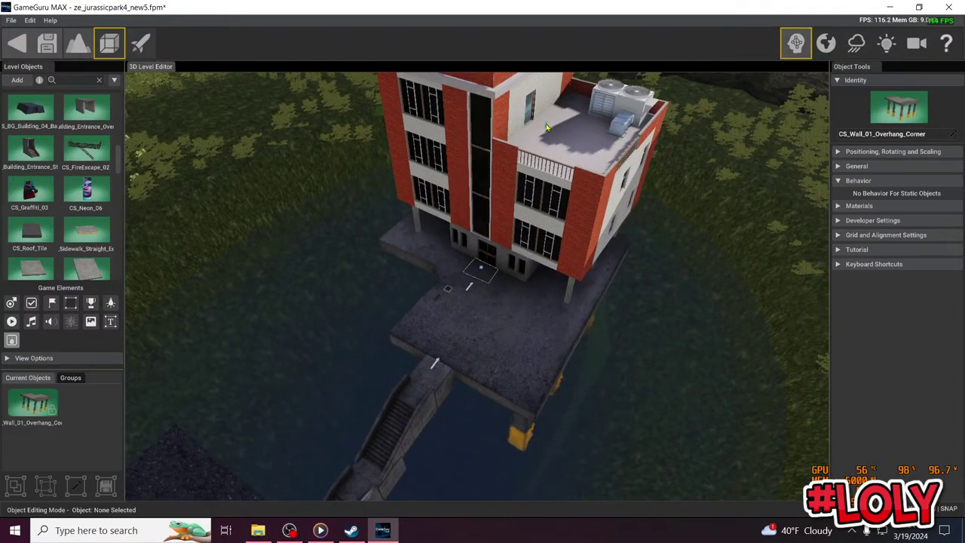
{"action": "left_click", "coordinate": [546, 127]}
{"action": "right_click_drag", "start_coordinate": [546, 127], "coordinate": [543, 74]}
{"action": "key", "text": "w"}
{"action": "key", "text": "w"}
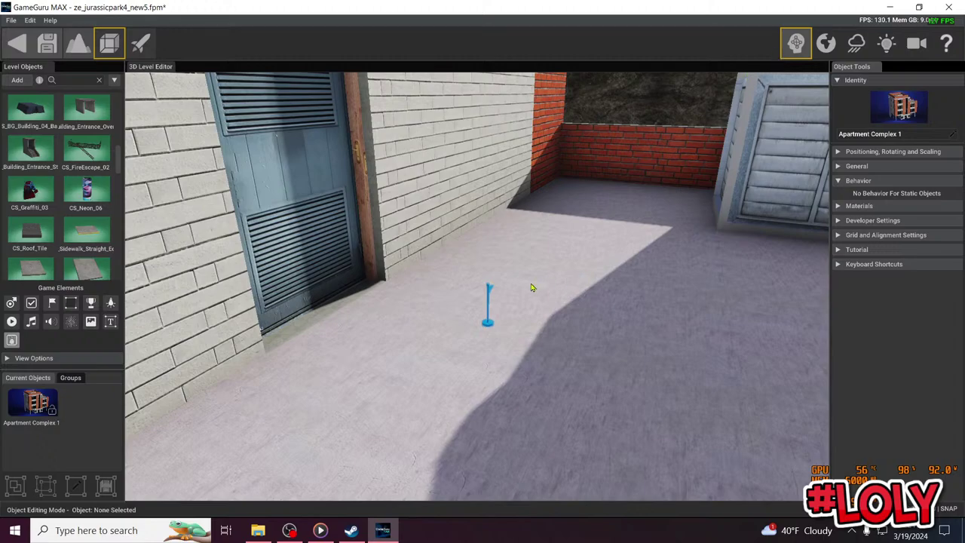
{"action": "scroll", "coordinate": [489, 293], "scroll_direction": "down", "scroll_amount": 10}
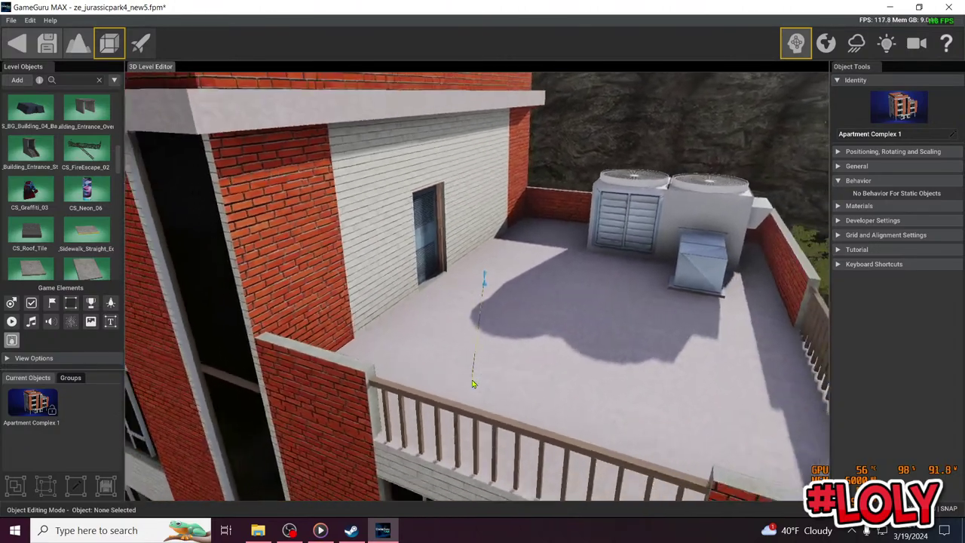
{"action": "scroll", "coordinate": [473, 385], "scroll_direction": "down", "scroll_amount": 8}
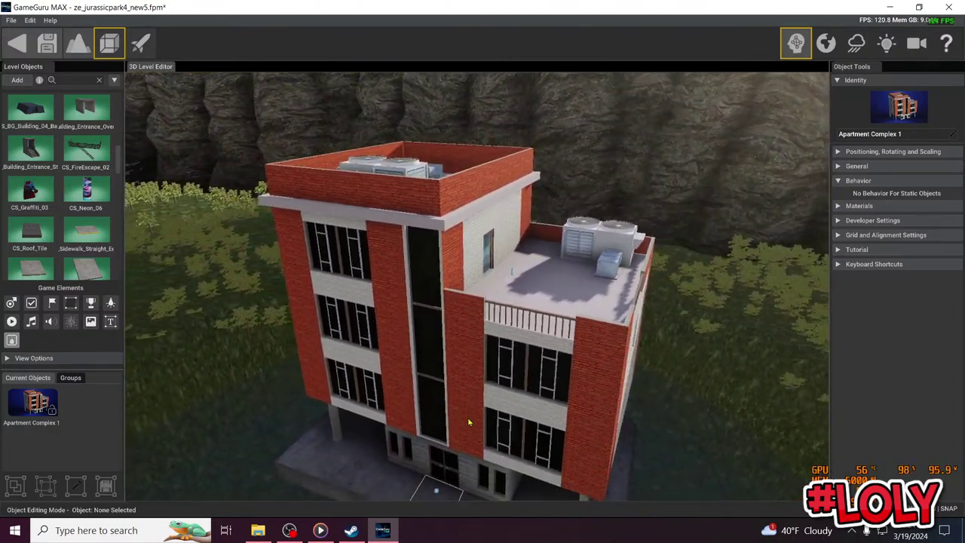
{"action": "left_click", "coordinate": [439, 486]}
Try to draw a logic connection from the trigger zone's center up to the flag on the roof terrace
{"action": "key", "text": "w"}
{"action": "right_click_drag", "start_coordinate": [439, 486], "coordinate": [436, 524]}
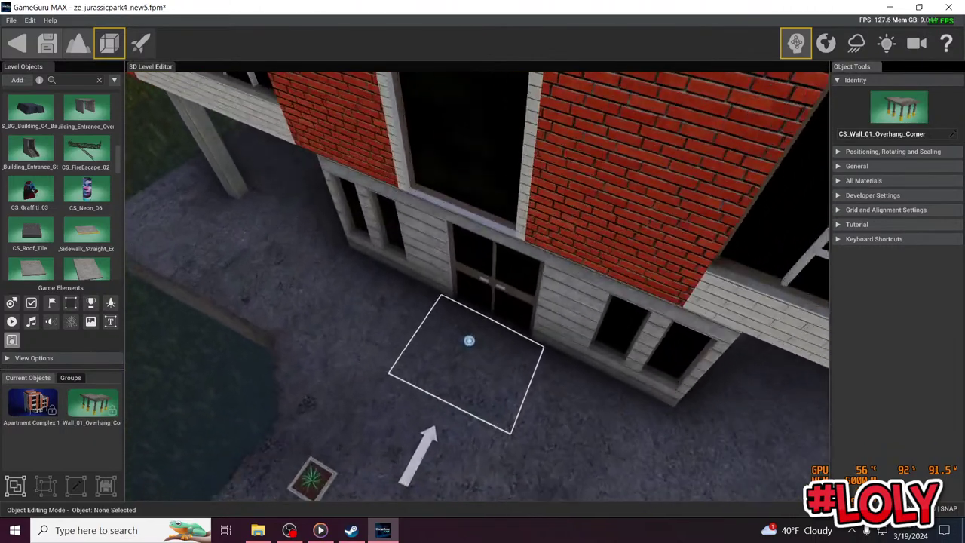
{"action": "key", "text": "w"}
{"action": "left_click_drag", "start_coordinate": [471, 348], "coordinate": [471, 359]}
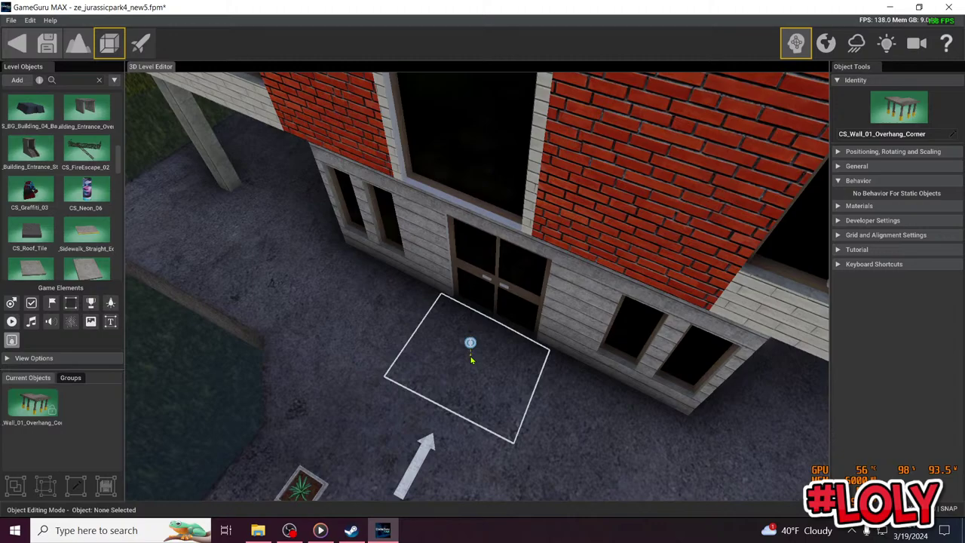
{"action": "scroll", "coordinate": [460, 381], "scroll_direction": "up", "scroll_amount": 5}
{"action": "scroll", "coordinate": [419, 450], "scroll_direction": "down", "scroll_amount": 10}
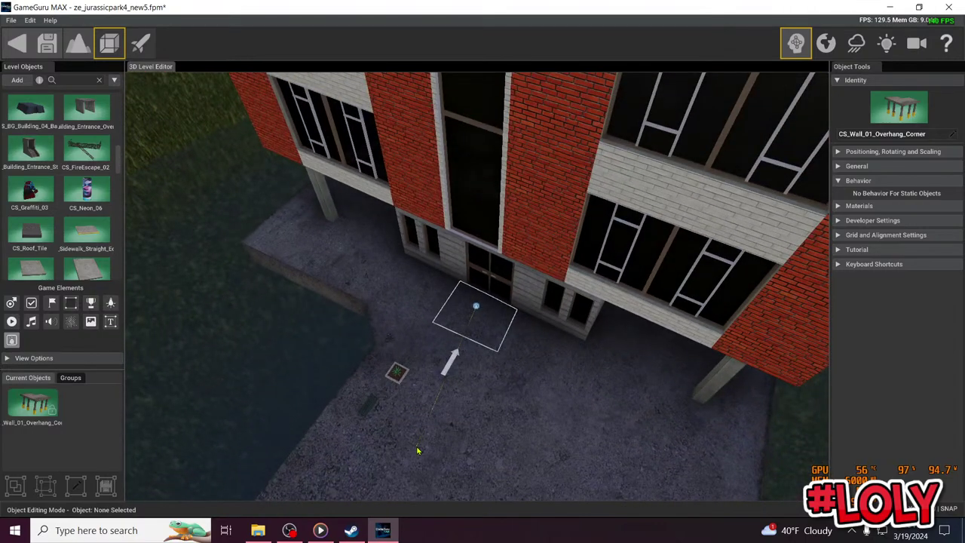
{"action": "key", "text": "d"}
{"action": "scroll", "coordinate": [482, 330], "scroll_direction": "up", "scroll_amount": 8}
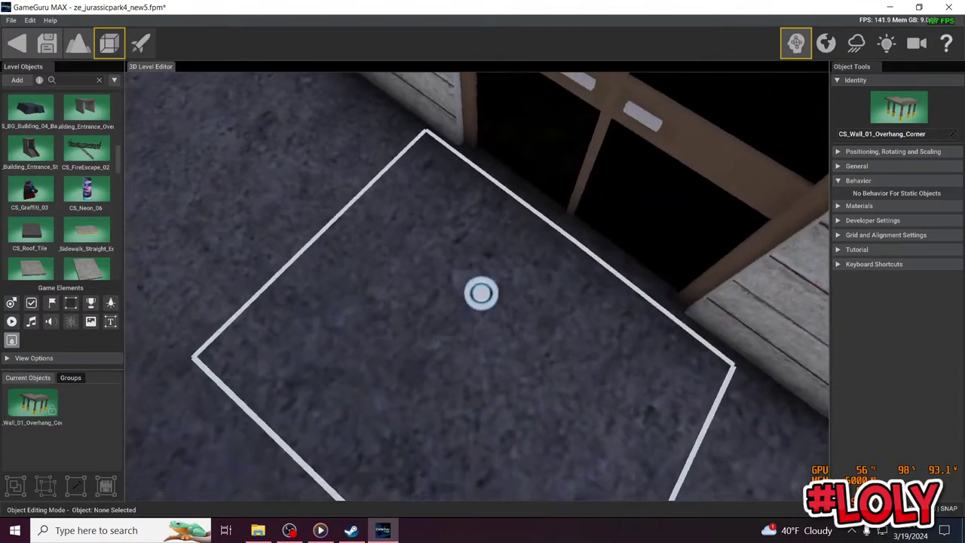
{"action": "scroll", "coordinate": [520, 263], "scroll_direction": "down", "scroll_amount": 10}
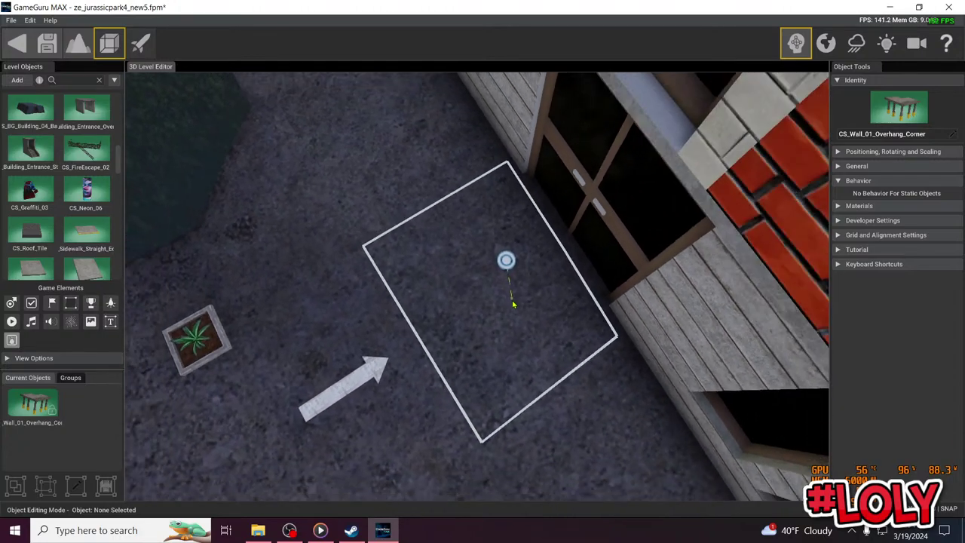
{"action": "scroll", "coordinate": [501, 312], "scroll_direction": "down", "scroll_amount": 8}
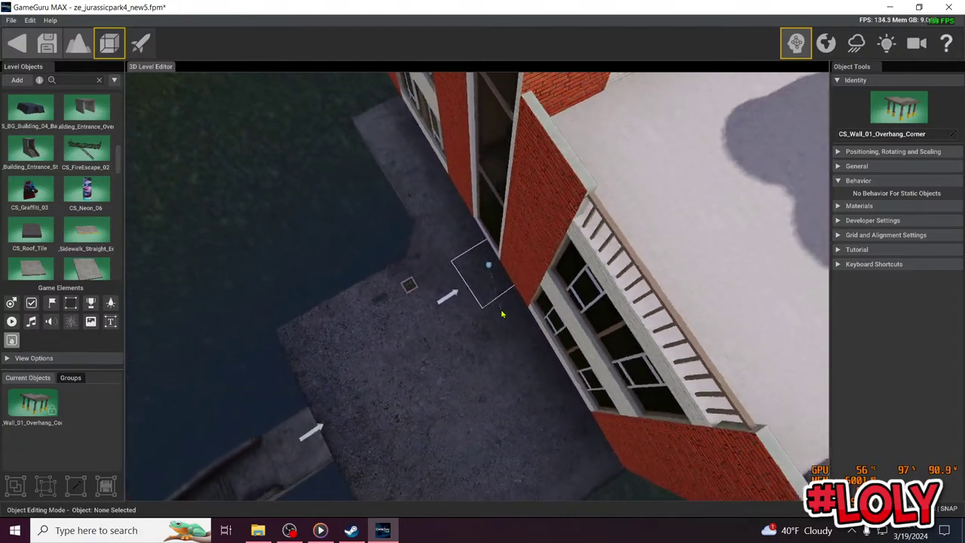
{"action": "left_click", "coordinate": [694, 123]}
{"action": "right_click_drag", "start_coordinate": [673, 175], "coordinate": [701, 114]}
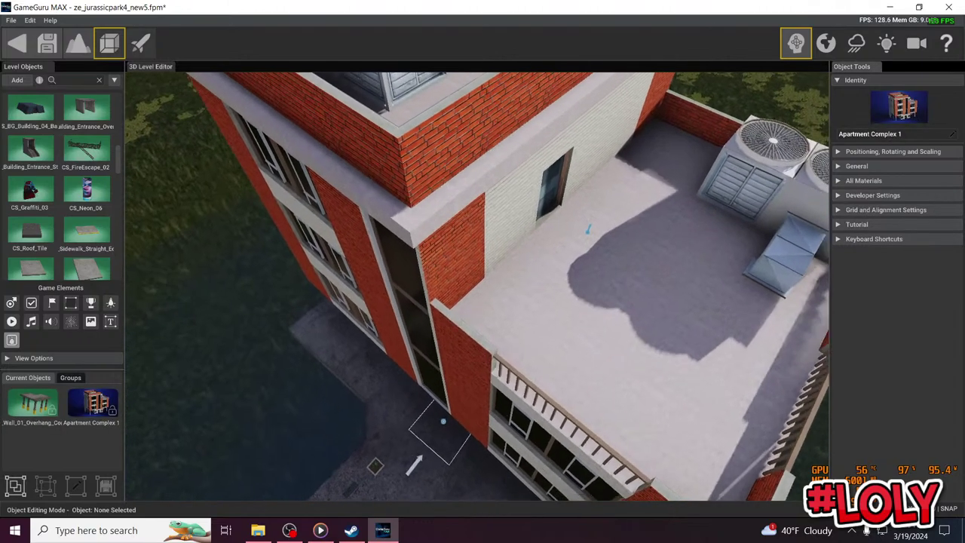
Select the flag on the roof terrace and link it with a logic connection to the trigger zone at the entrance doors
{"action": "key", "text": "w"}
{"action": "scroll", "coordinate": [611, 221], "scroll_direction": "up", "scroll_amount": 8}
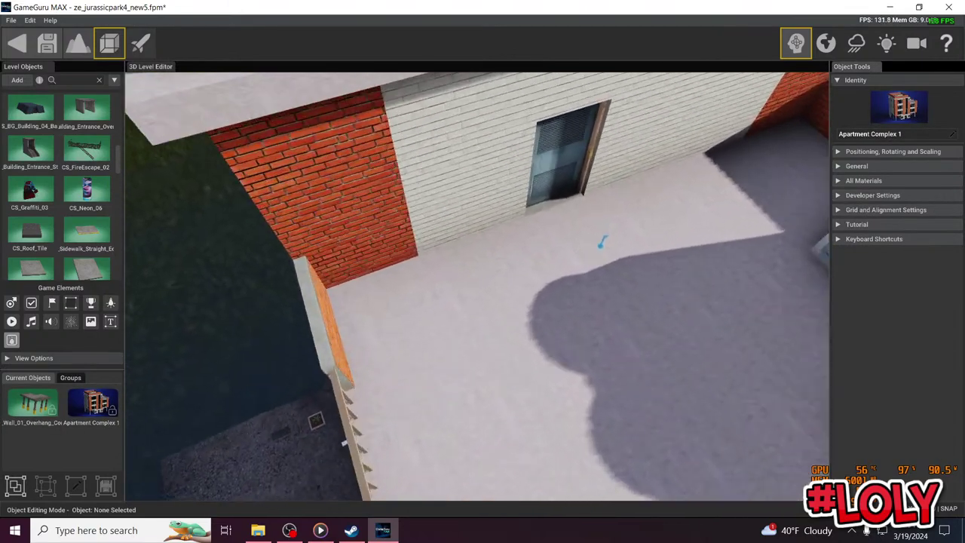
{"action": "scroll", "coordinate": [636, 195], "scroll_direction": "up", "scroll_amount": 4}
{"action": "right_click_drag", "start_coordinate": [635, 193], "coordinate": [664, 151]}
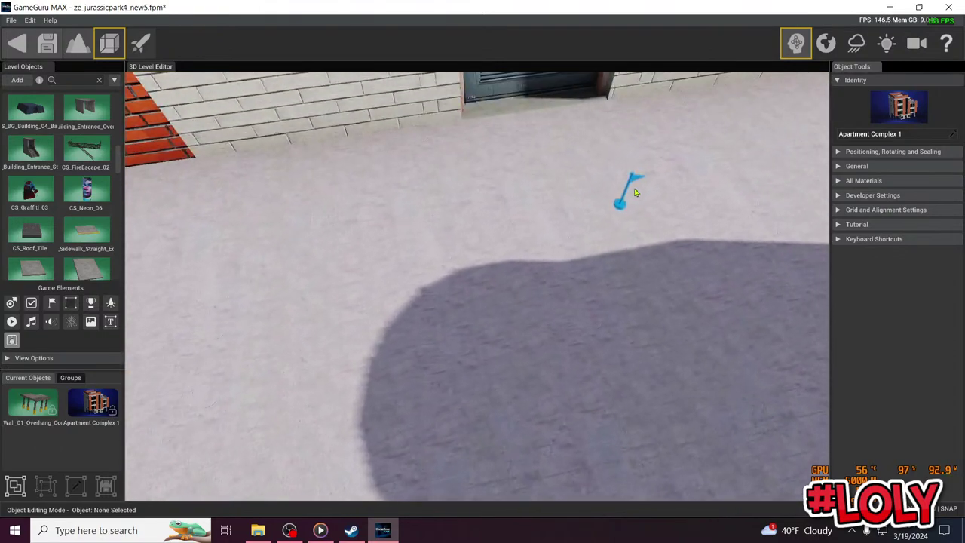
{"action": "left_click", "coordinate": [635, 183]}
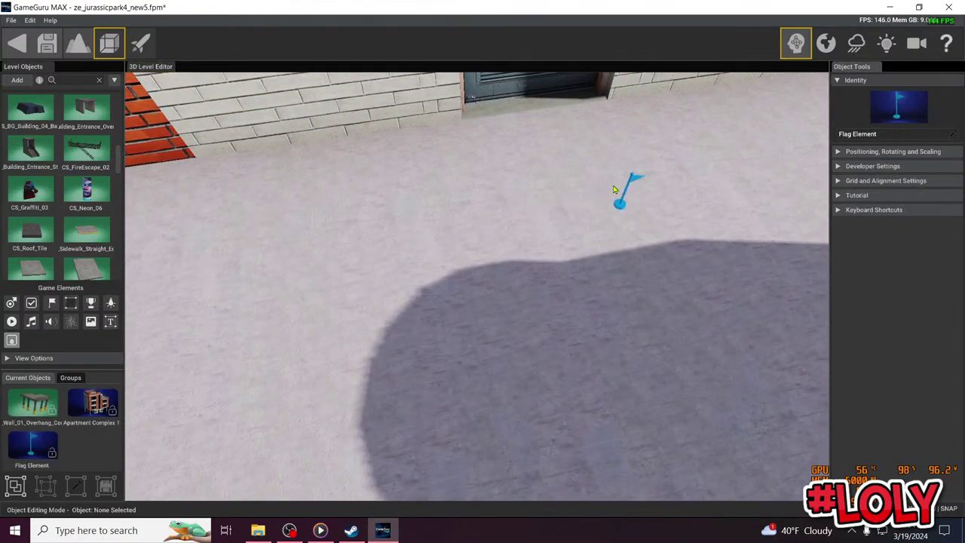
{"action": "right_click_drag", "start_coordinate": [533, 207], "coordinate": [537, 335]}
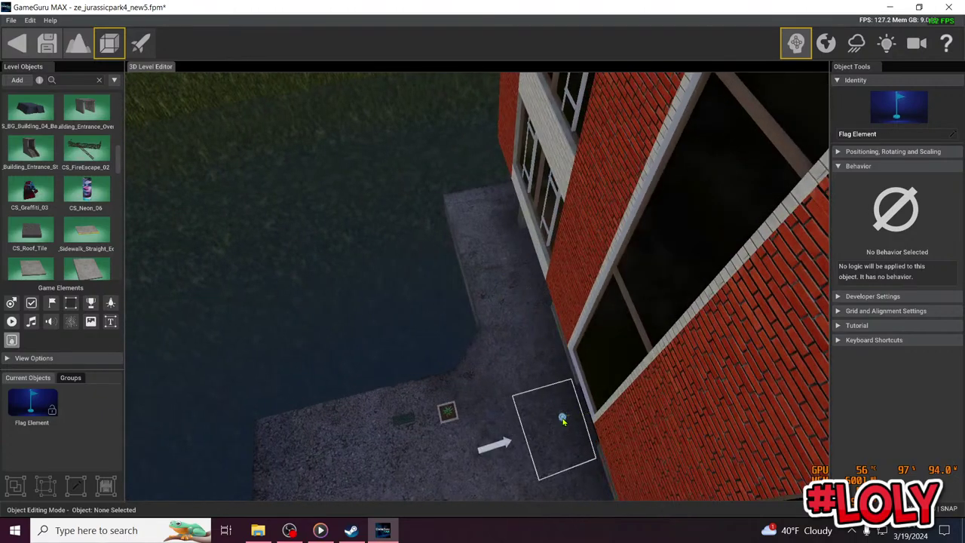
{"action": "right_click_drag", "start_coordinate": [566, 416], "coordinate": [671, 423]}
{"action": "mouse_move", "coordinate": [520, 416]}
{"action": "right_mouse_down"}
{"action": "mouse_move", "coordinate": [565, 407]}
{"action": "mouse_move", "coordinate": [519, 416]}
{"action": "right_mouse_up"}
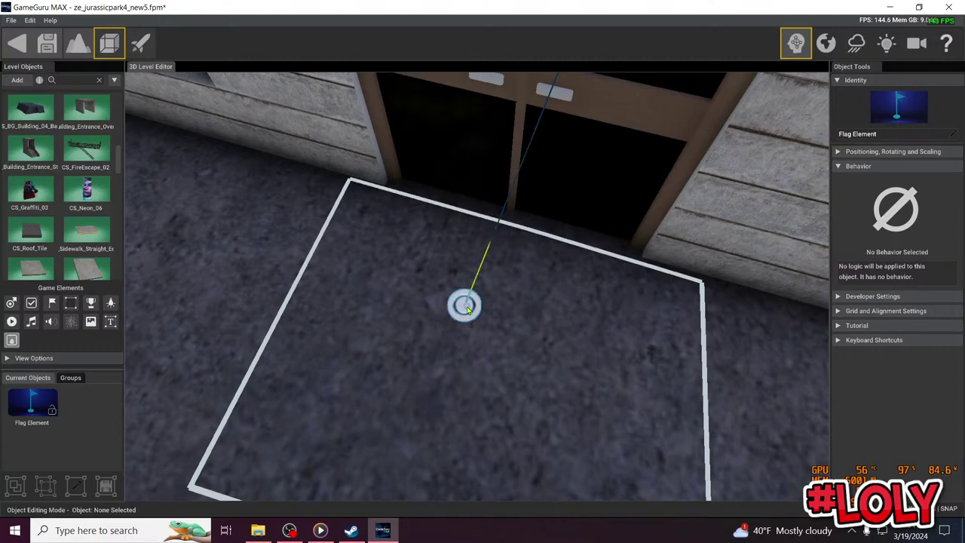
Examine both ends of the logic connection, at the roof terrace flag and at the entrance trigger zone
{"action": "key", "text": "s"}
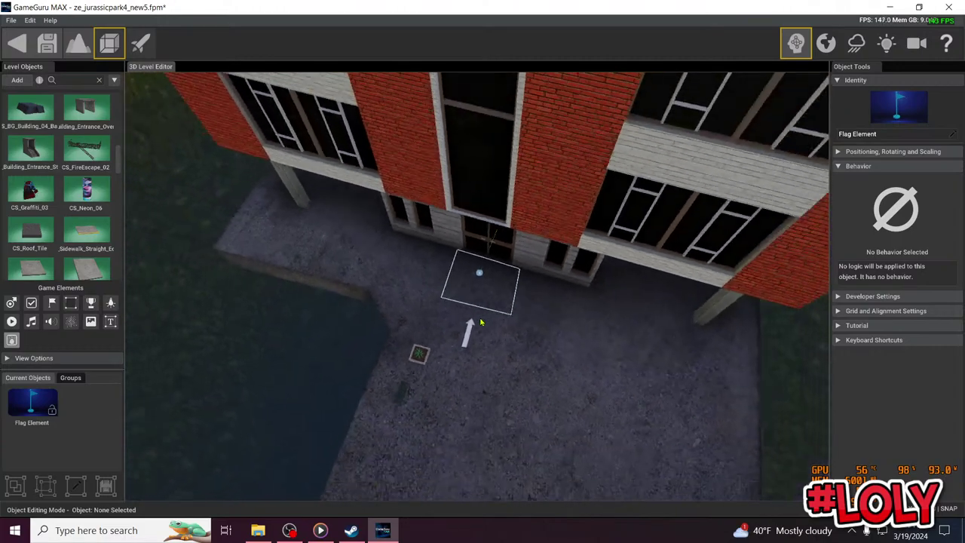
{"action": "key", "text": "w"}
{"action": "right_click_drag", "start_coordinate": [481, 322], "coordinate": [457, 297]}
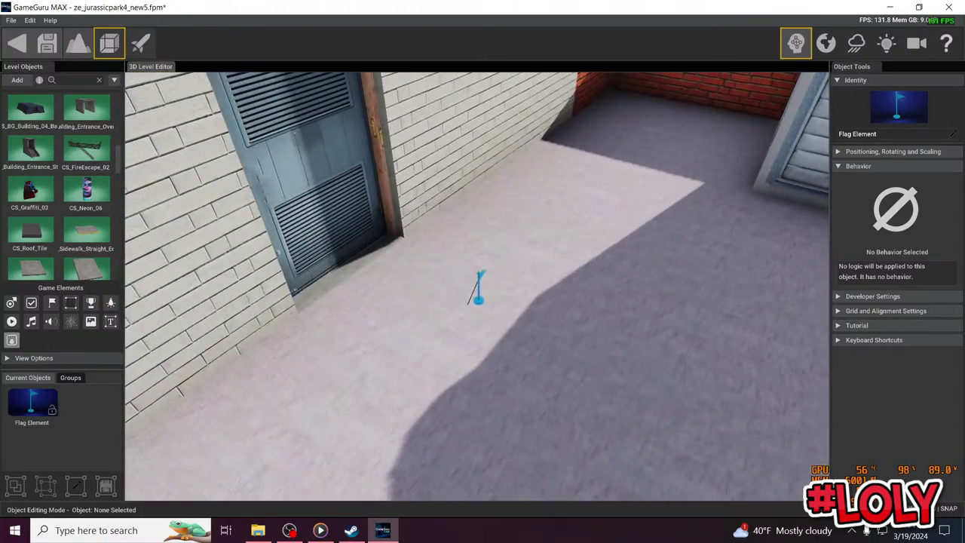
{"action": "scroll", "coordinate": [483, 311], "scroll_direction": "up", "scroll_amount": 3}
{"action": "scroll", "coordinate": [483, 310], "scroll_direction": "down", "scroll_amount": 2}
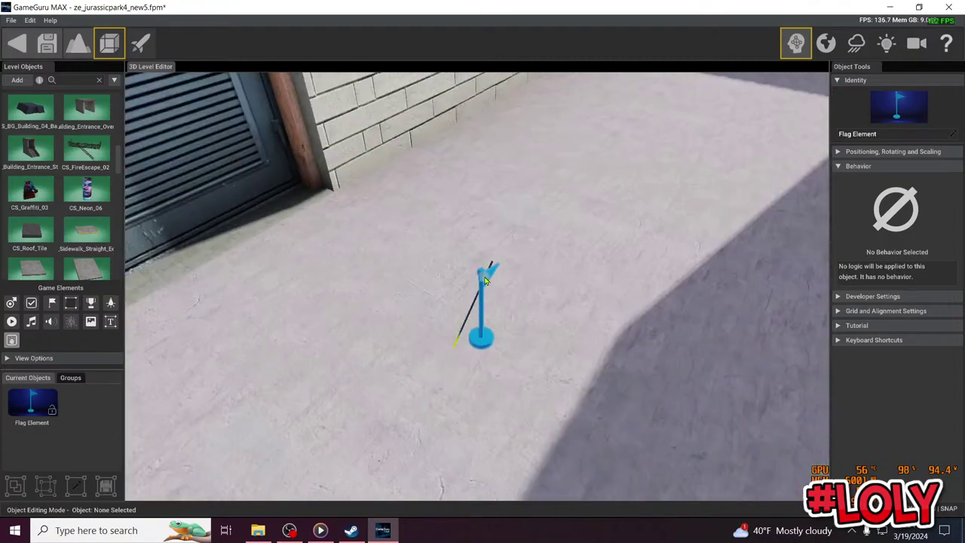
{"action": "scroll", "coordinate": [555, 317], "scroll_direction": "down", "scroll_amount": 5}
{"action": "right_click_drag", "start_coordinate": [555, 317], "coordinate": [501, 358]}
{"action": "scroll", "coordinate": [494, 301], "scroll_direction": "up", "scroll_amount": 5}
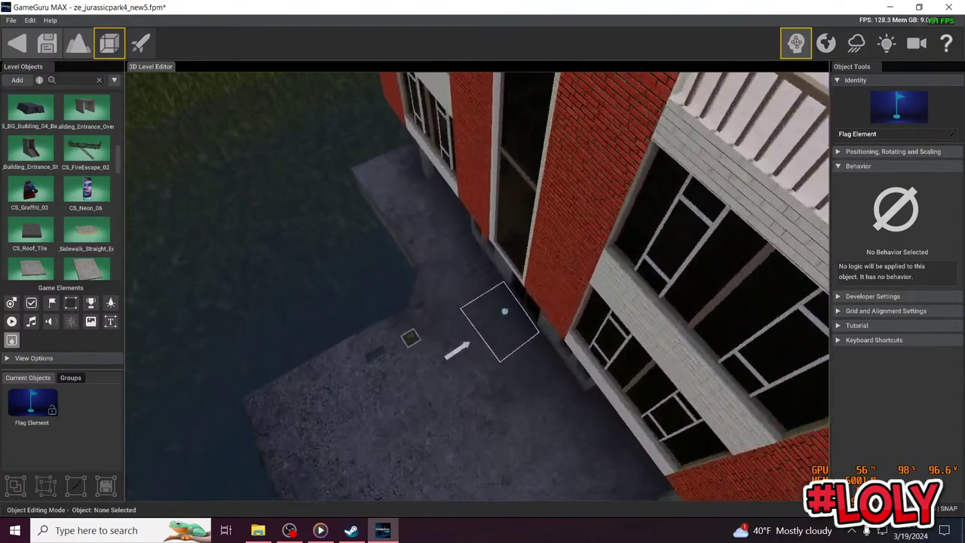
Open the Flag and Zone relationship on the connection line, check its action setting and close it
{"action": "scroll", "coordinate": [557, 315], "scroll_direction": "up", "scroll_amount": 5}
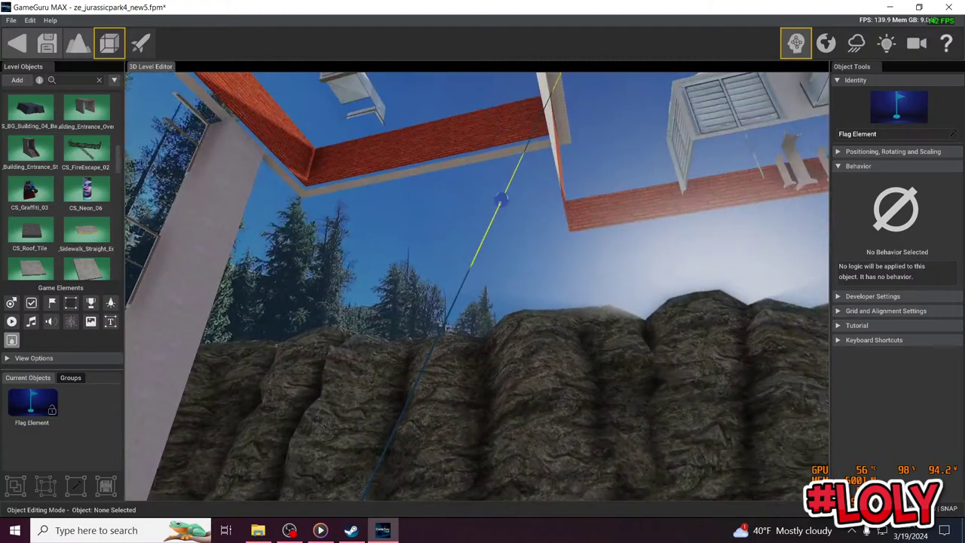
{"action": "scroll", "coordinate": [557, 315], "scroll_direction": "up", "scroll_amount": 5}
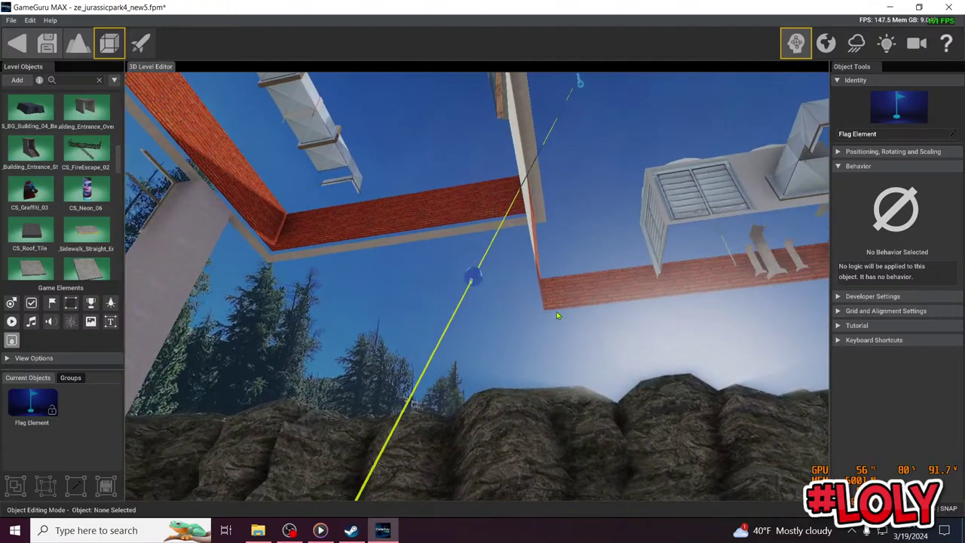
{"action": "left_click", "coordinate": [472, 292]}
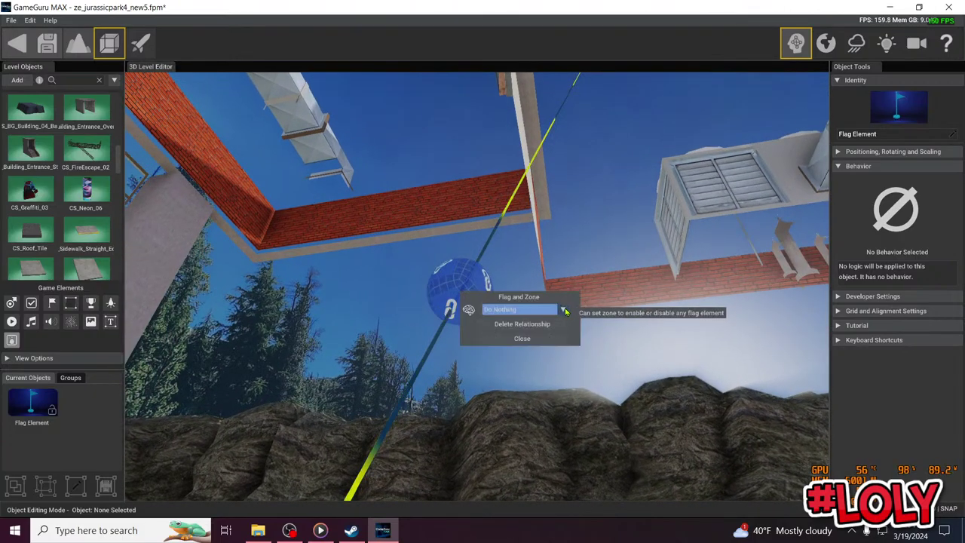
{"action": "left_click", "coordinate": [569, 254]}
Place a player start position on the concrete platform in front of the building, near the top of the walkway
{"action": "scroll", "coordinate": [560, 251], "scroll_direction": "down", "scroll_amount": 8}
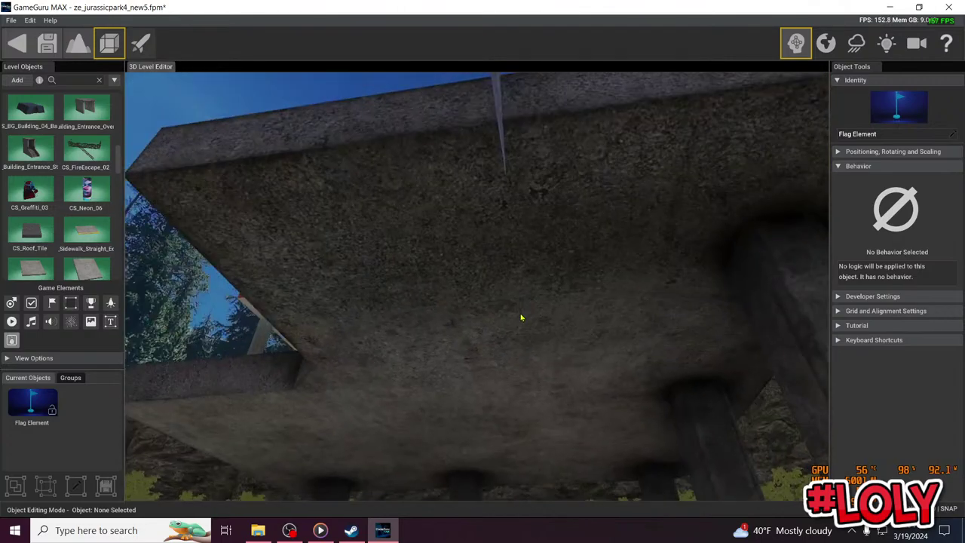
{"action": "mouse_move", "coordinate": [521, 317]}
{"action": "right_mouse_down"}
{"action": "mouse_move", "coordinate": [522, 377]}
{"action": "mouse_move", "coordinate": [512, 377]}
{"action": "mouse_move", "coordinate": [490, 324]}
{"action": "mouse_move", "coordinate": [494, 400]}
{"action": "mouse_move", "coordinate": [513, 310]}
{"action": "right_mouse_up"}
{"action": "key", "text": "s"}
{"action": "key", "text": "w"}
{"action": "key", "text": "s"}
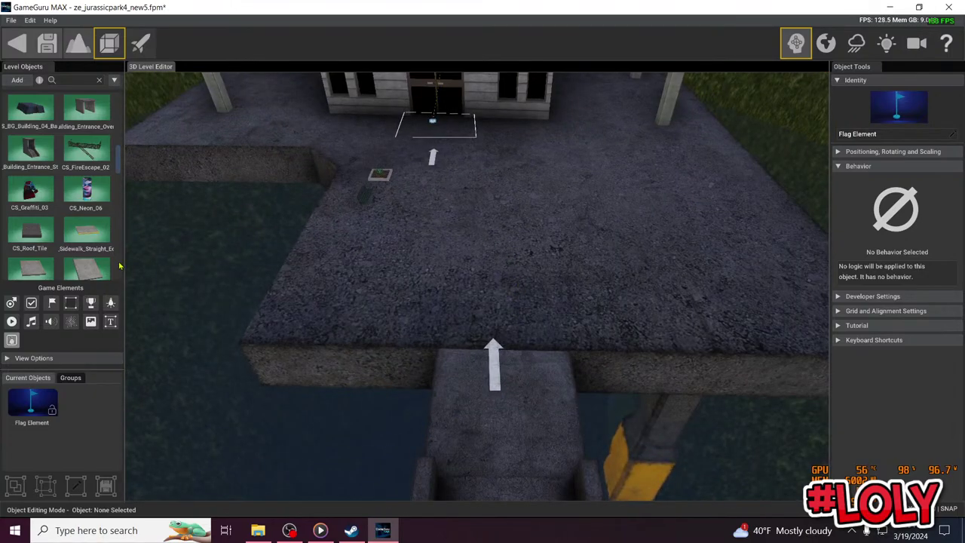
{"action": "left_click_drag", "start_coordinate": [12, 302], "coordinate": [433, 279]}
{"action": "scroll", "coordinate": [582, 237], "scroll_direction": "up", "scroll_amount": 2}
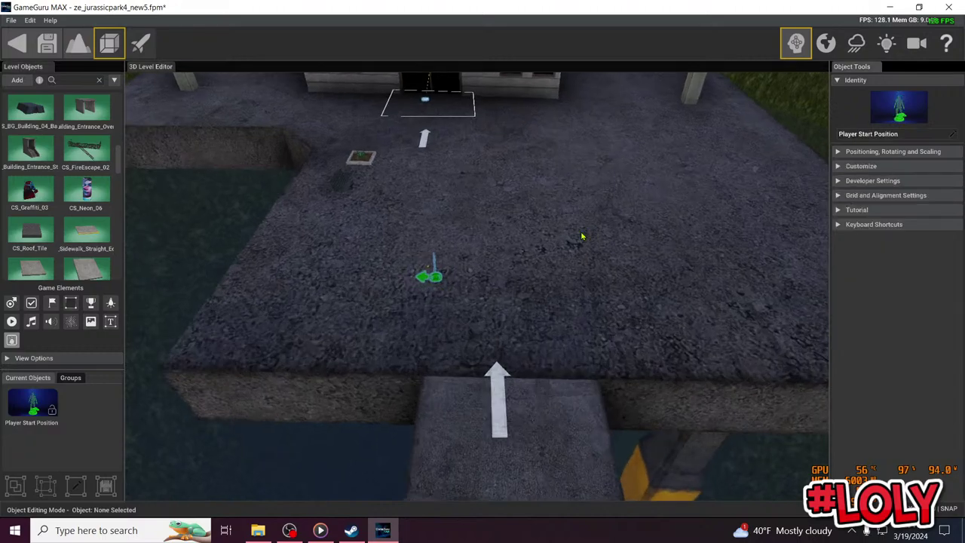
Equip the player start position on the platform with the bsp\modern\pump action shotgun as its weapon
{"action": "scroll", "coordinate": [582, 236], "scroll_direction": "up", "scroll_amount": 5}
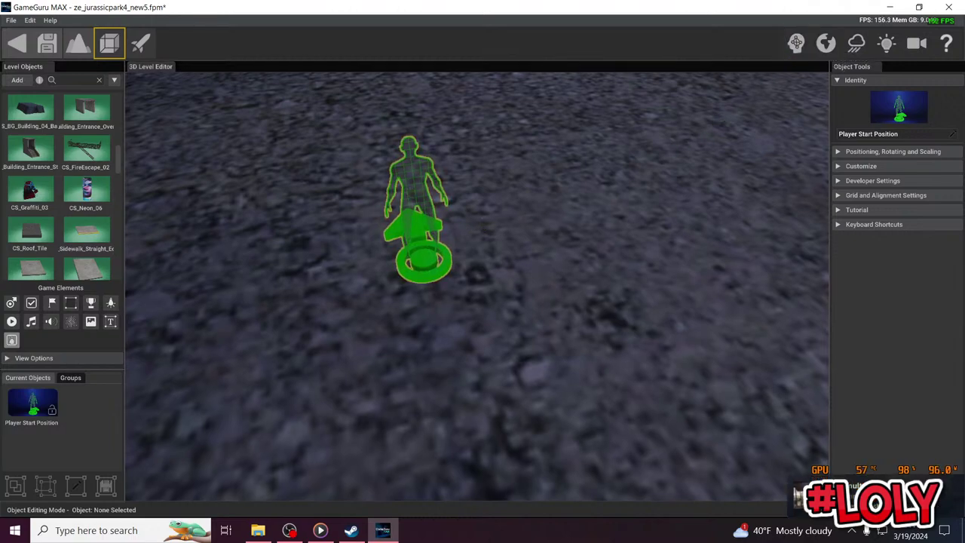
{"action": "key", "text": "s"}
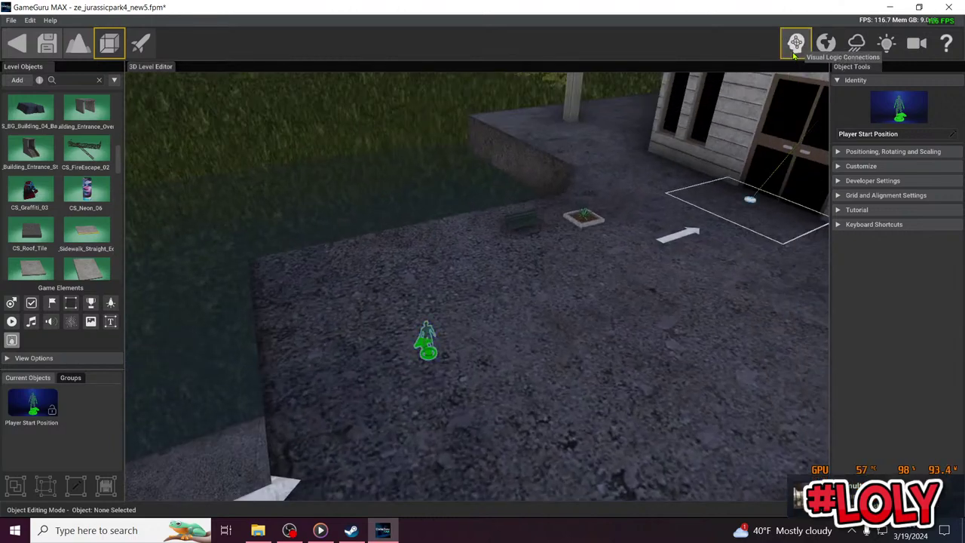
{"action": "left_click", "coordinate": [426, 343]}
{"action": "left_click", "coordinate": [891, 167]}
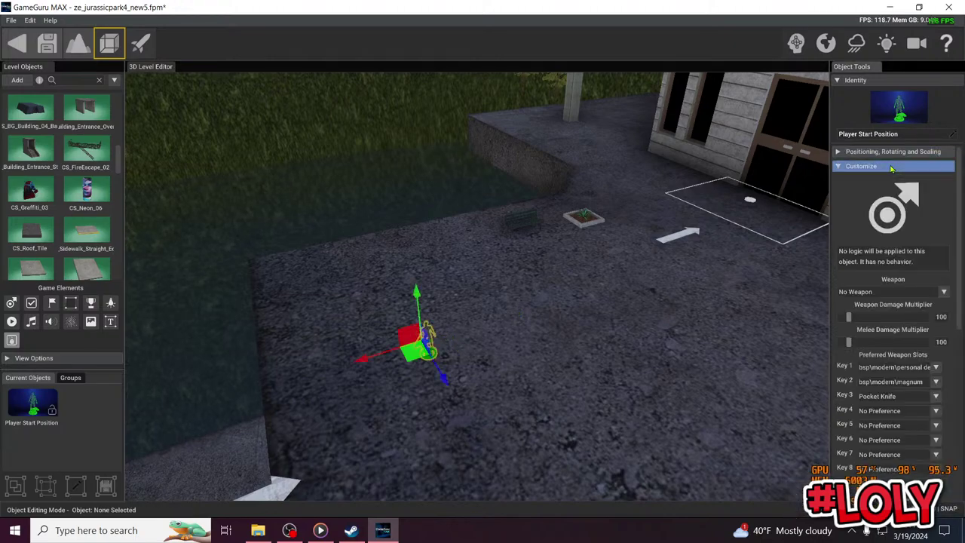
{"action": "left_click", "coordinate": [935, 368]}
{"action": "left_click", "coordinate": [935, 368]}
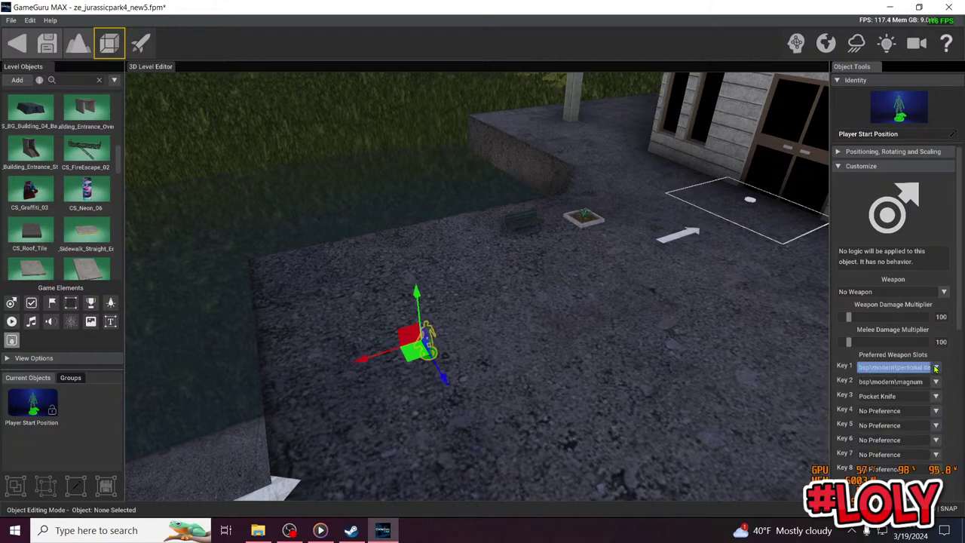
{"action": "left_click", "coordinate": [944, 292]}
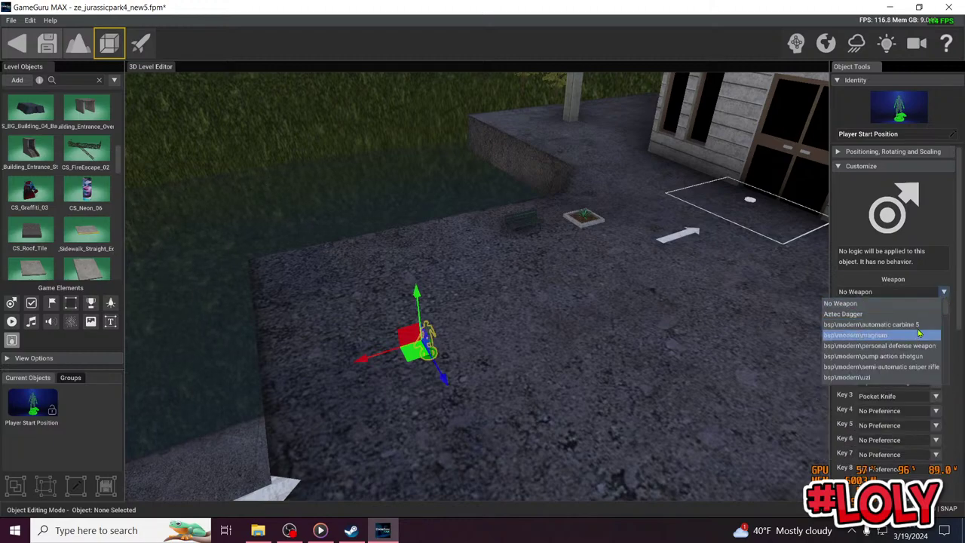
{"action": "left_click", "coordinate": [896, 377]}
{"action": "left_click", "coordinate": [928, 292]}
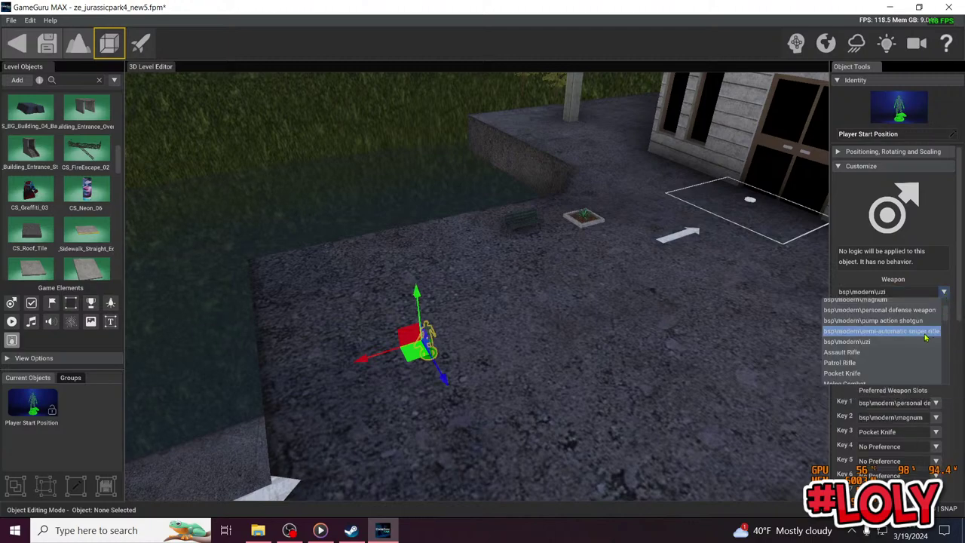
{"action": "scroll", "coordinate": [921, 343], "scroll_direction": "up", "scroll_amount": 1}
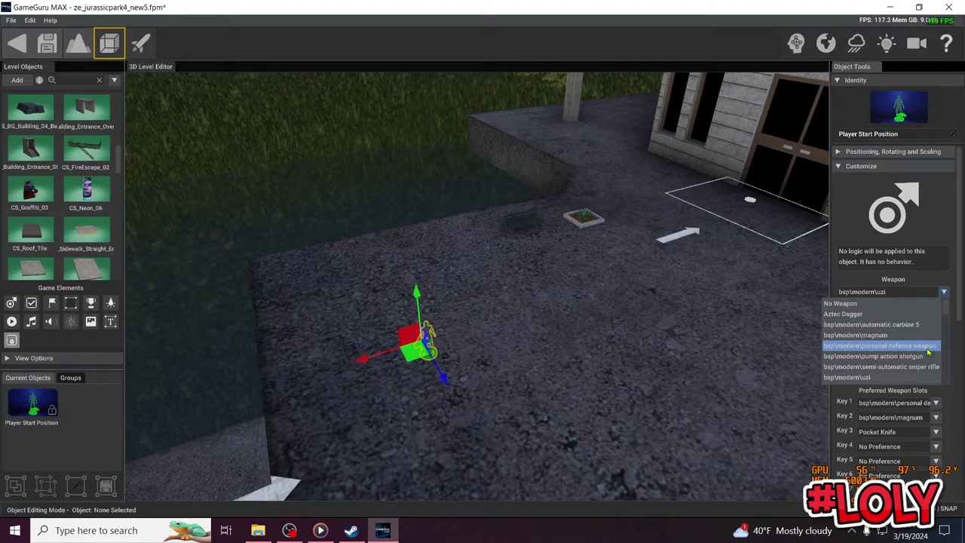
{"action": "left_click", "coordinate": [926, 356]}
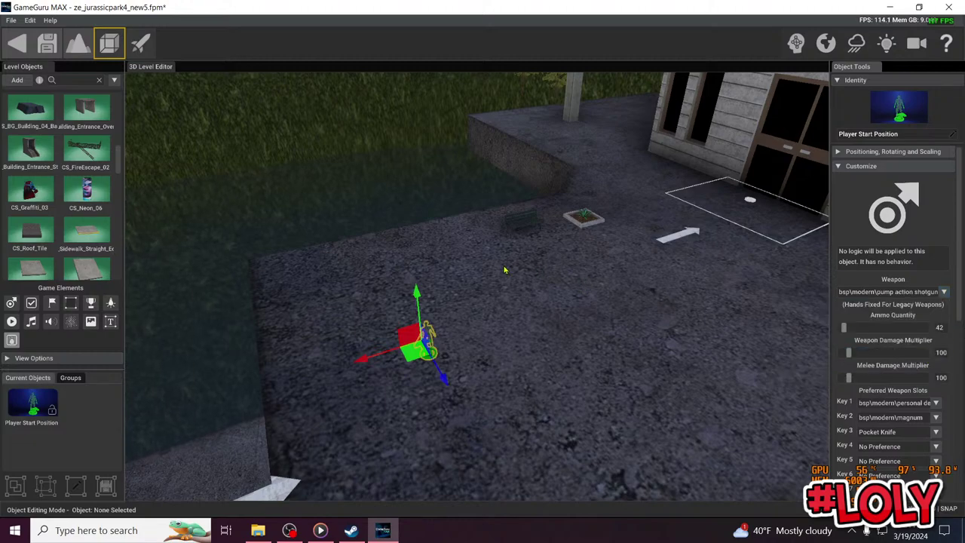
Test the level by walking from the platform start position into the teleport zone at the building's entrance doors
{"action": "left_click", "coordinate": [140, 43]}
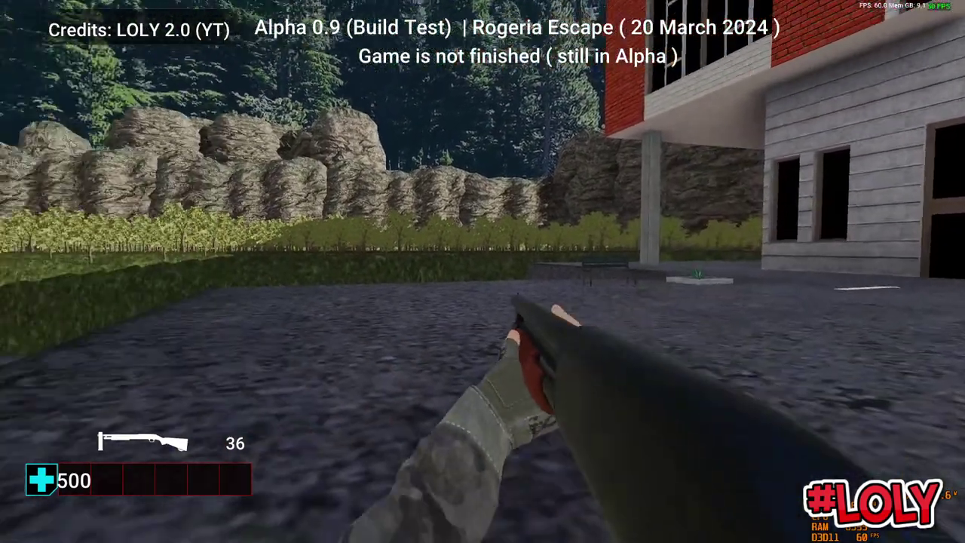
{"action": "key", "text": "r"}
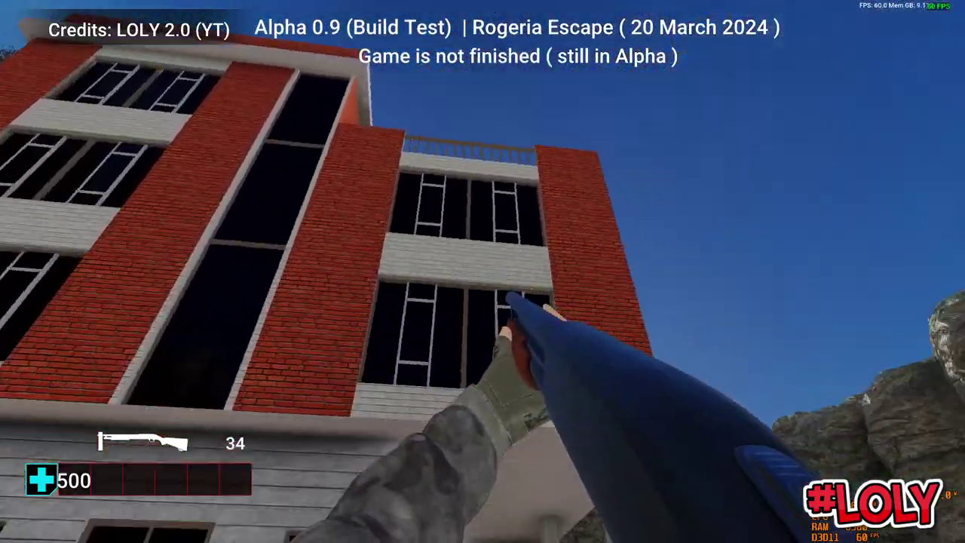
{"action": "right_click", "coordinate": [483, 272]}
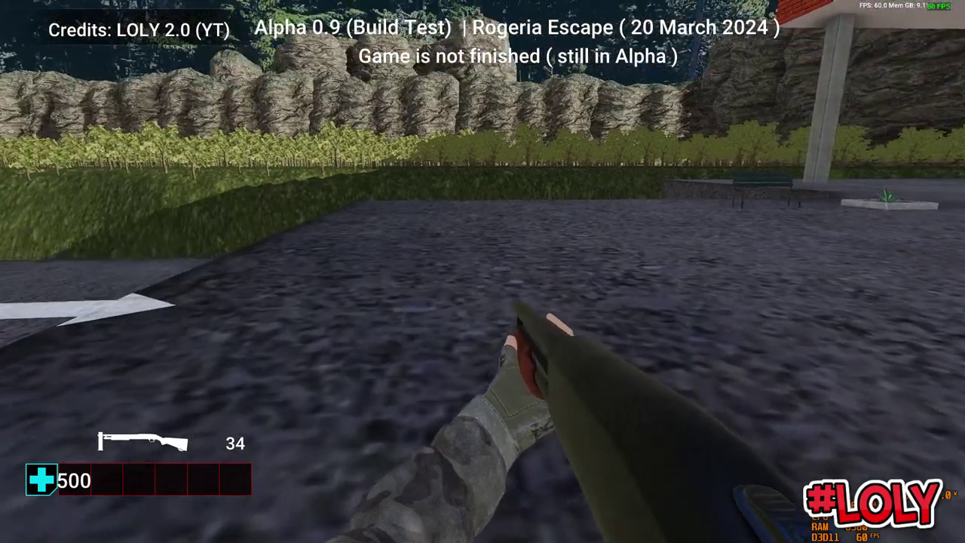
{"action": "key", "text": "w"}
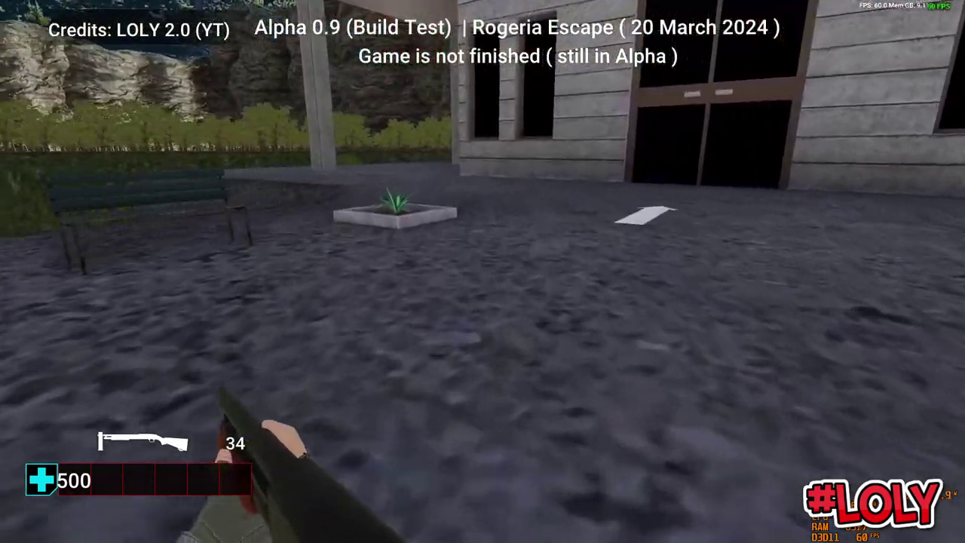
{"action": "key", "text": "w"}
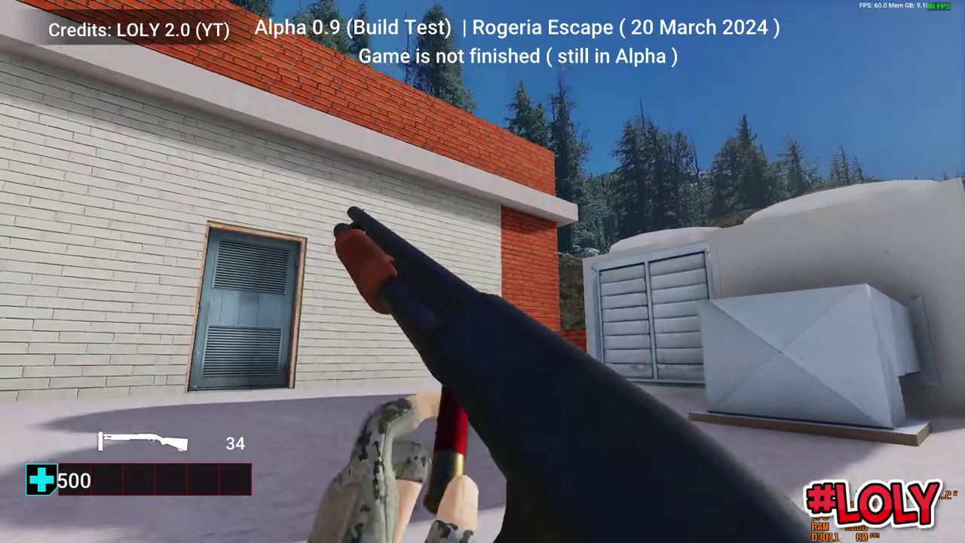
Explore the roof terrace in the test game while firing the shotgun, and end the test
{"action": "left_click", "coordinate": [482, 272]}
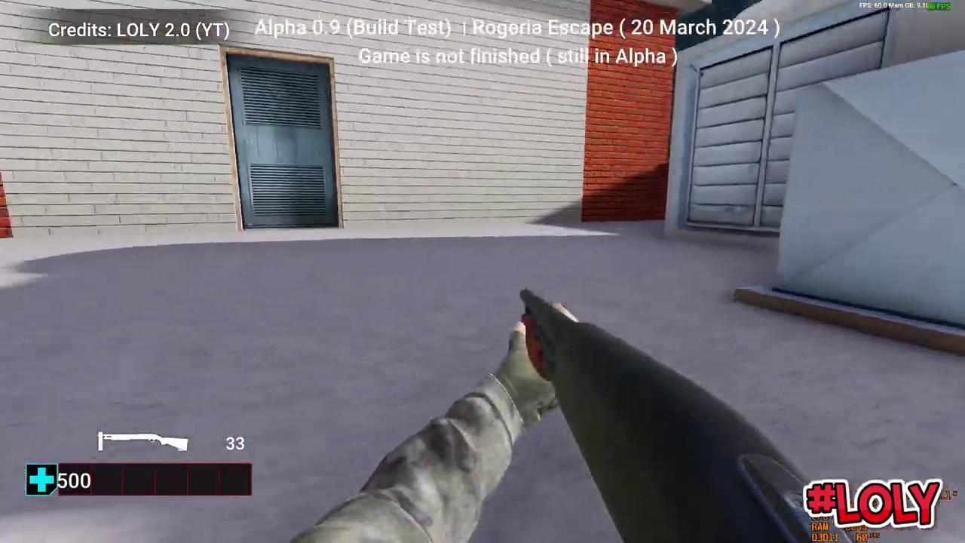
{"action": "key", "text": "w"}
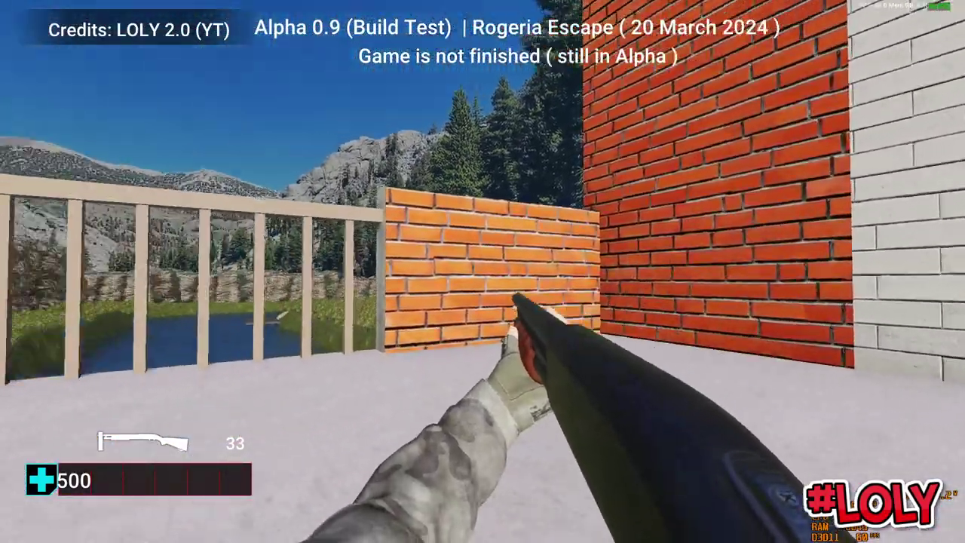
{"action": "left_click", "coordinate": [483, 271]}
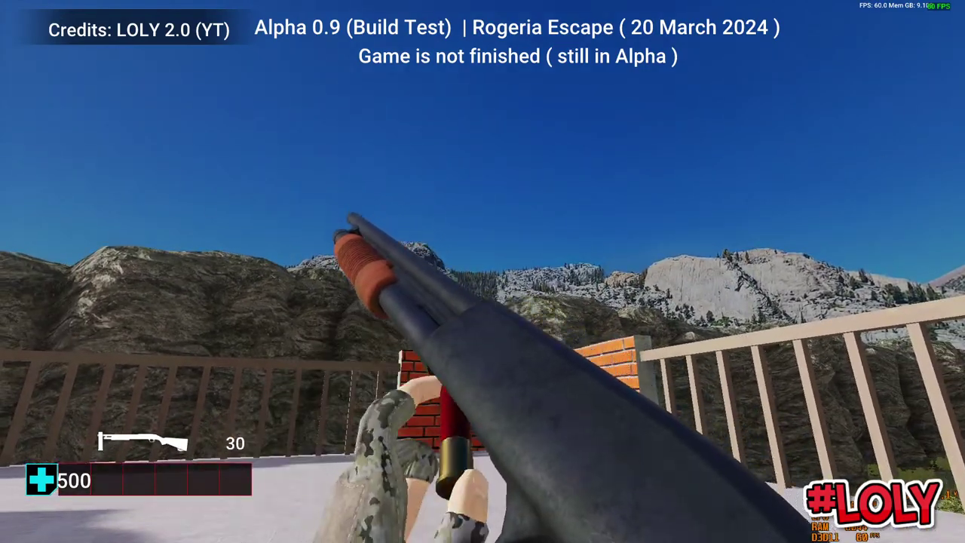
{"action": "left_click", "coordinate": [483, 271]}
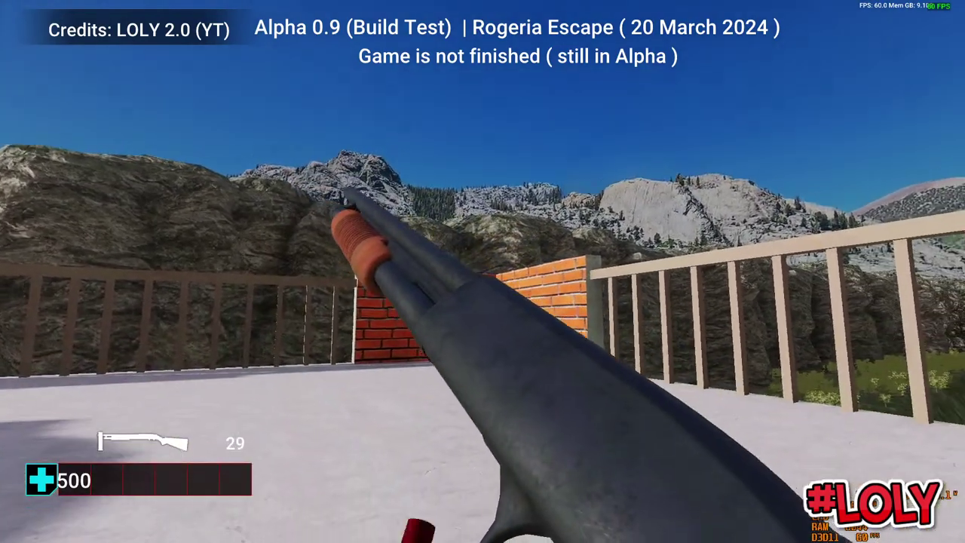
{"action": "left_click", "coordinate": [483, 272]}
{"action": "left_click", "coordinate": [483, 271]}
{"action": "key", "text": "w"}
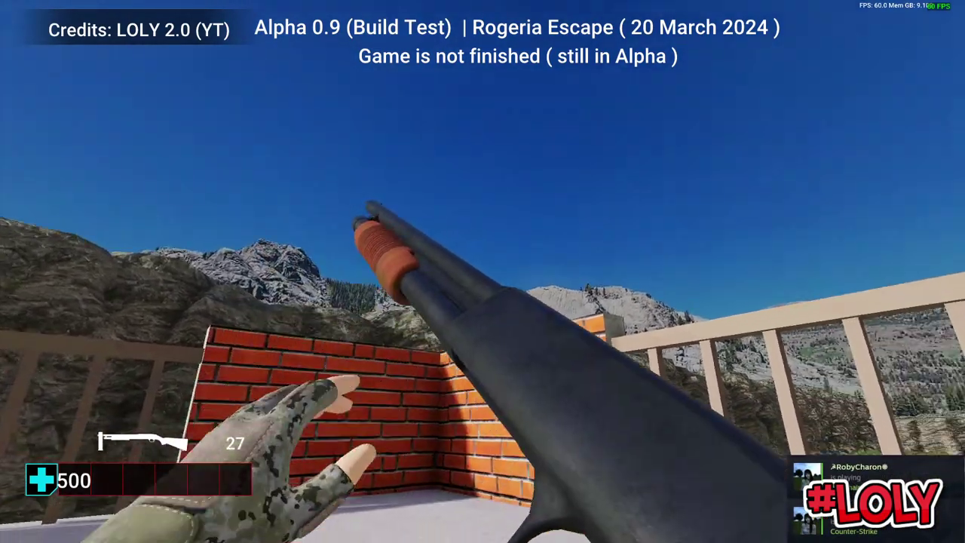
{"action": "left_click", "coordinate": [482, 271]}
{"action": "left_click", "coordinate": [483, 271]}
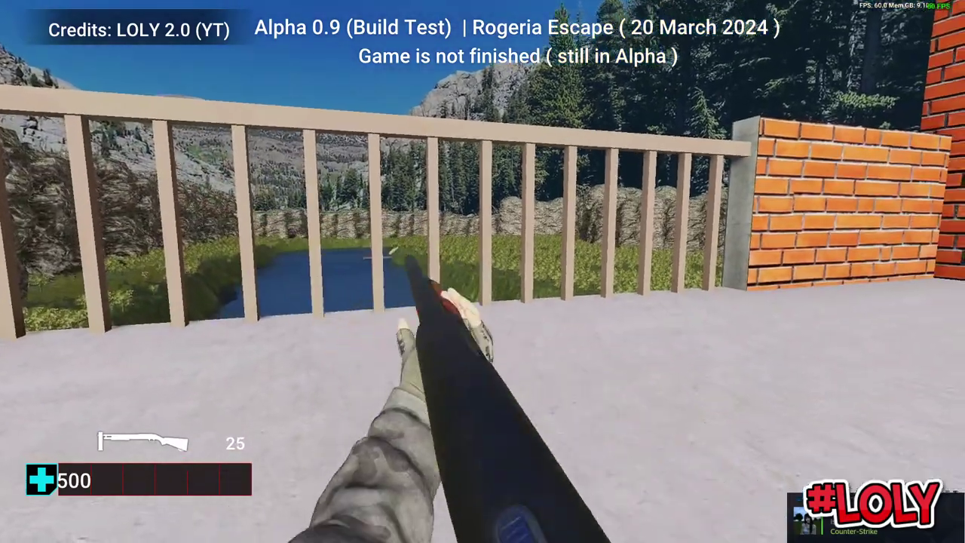
{"action": "key", "text": "Escape"}
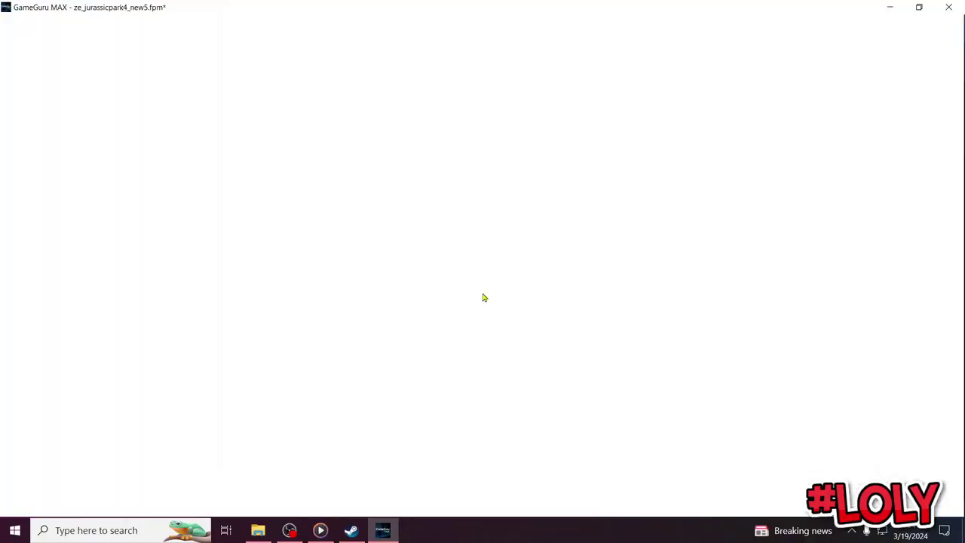
Examine the level around the building, from the entrance zone across the grass and rock walls to the concrete passage
{"action": "key", "text": "s"}
{"action": "mouse_move", "coordinate": [483, 297]}
{"action": "right_mouse_down"}
{"action": "mouse_move", "coordinate": [479, 334]}
{"action": "mouse_move", "coordinate": [466, 318]}
{"action": "mouse_move", "coordinate": [433, 318]}
{"action": "right_mouse_up"}
{"action": "key", "text": "w"}
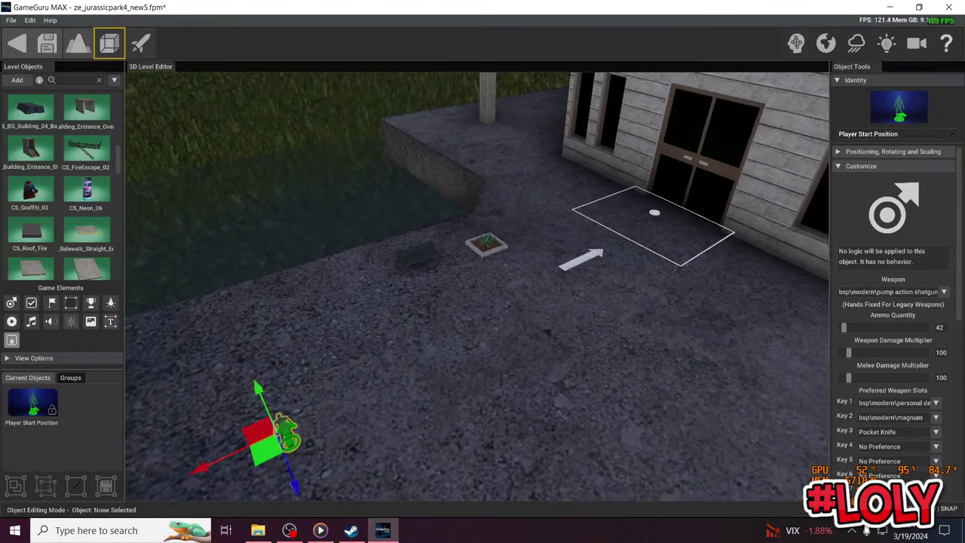
{"action": "right_click_drag", "start_coordinate": [446, 292], "coordinate": [385, 350]}
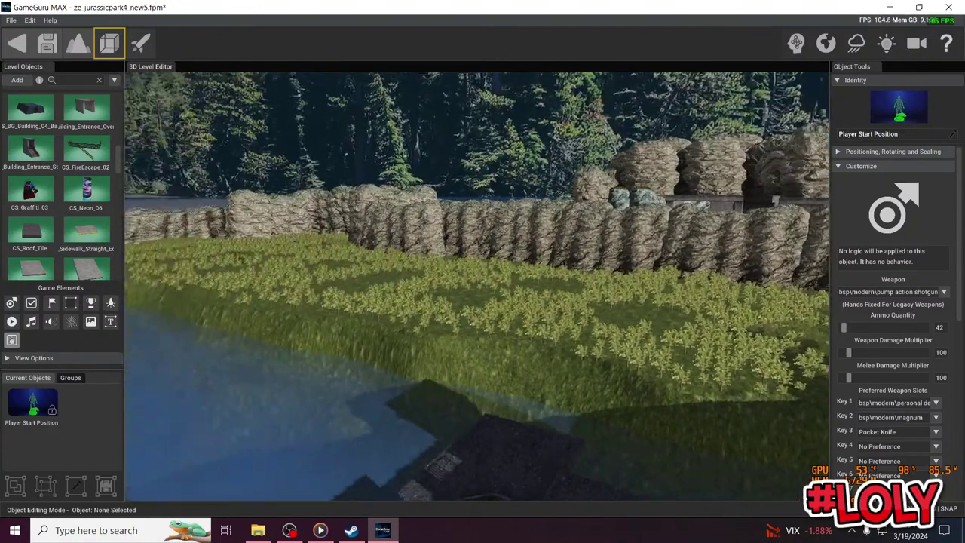
{"action": "right_click_drag", "start_coordinate": [477, 286], "coordinate": [354, 288]}
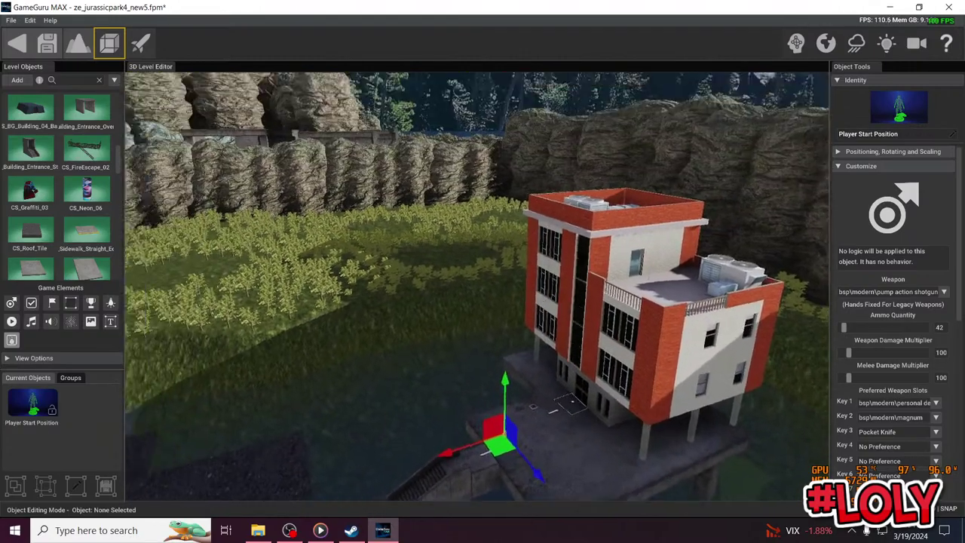
{"action": "right_click_drag", "start_coordinate": [477, 287], "coordinate": [362, 218]}
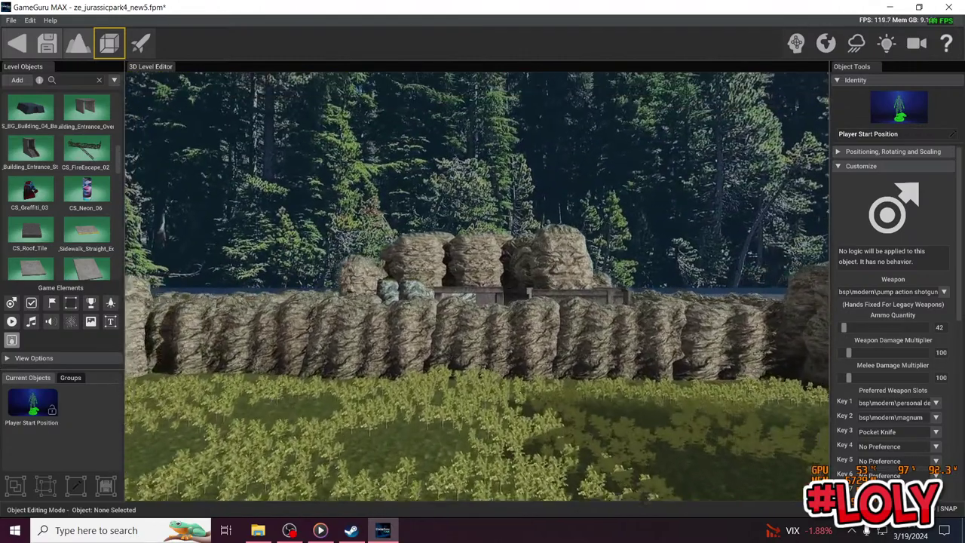
{"action": "key", "text": "w"}
{"action": "key", "text": "w"}
{"action": "right_click_drag", "start_coordinate": [476, 287], "coordinate": [420, 315]}
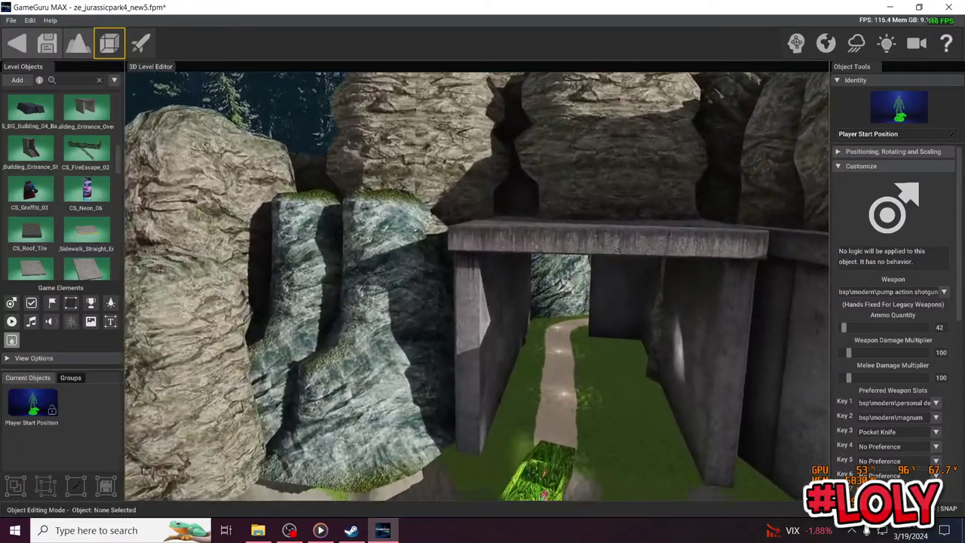
Survey the rest of the map, including the grassy bridges, lake areas, fenced paths, stone bridge and sandy canyon
{"action": "right_click_drag", "start_coordinate": [476, 286], "coordinate": [554, 453]}
{"action": "key", "text": "s"}
{"action": "right_click_drag", "start_coordinate": [476, 286], "coordinate": [470, 247]}
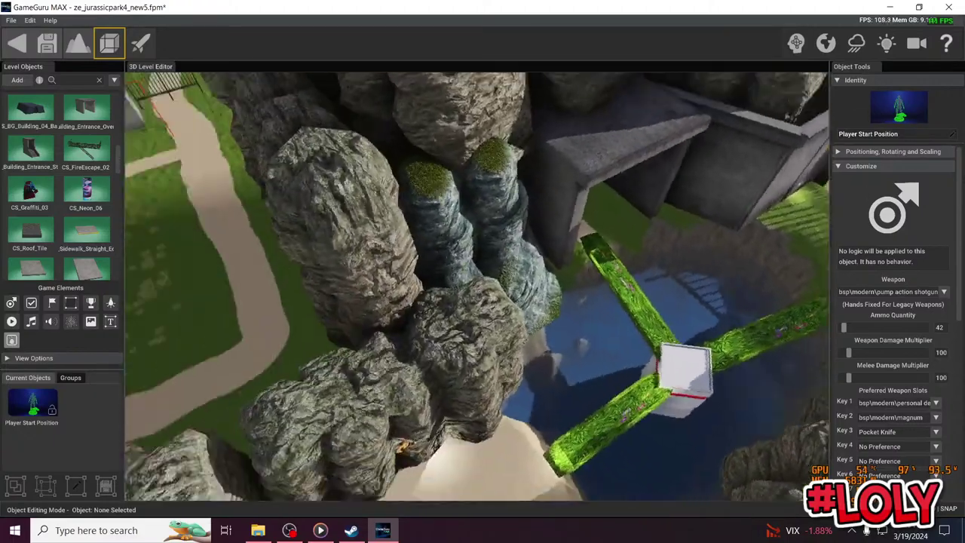
{"action": "key", "text": "s"}
{"action": "right_click_drag", "start_coordinate": [561, 273], "coordinate": [420, 178]}
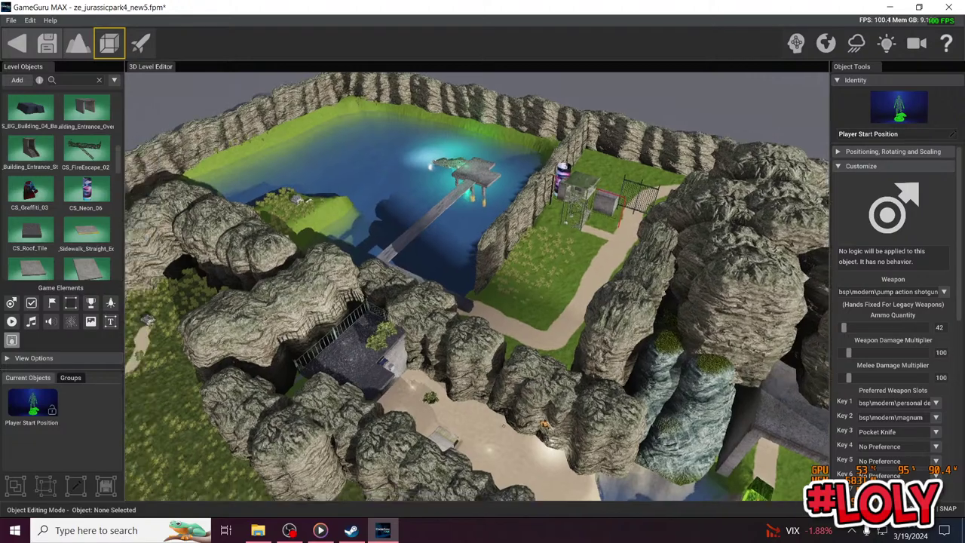
{"action": "right_click_drag", "start_coordinate": [567, 270], "coordinate": [422, 253]}
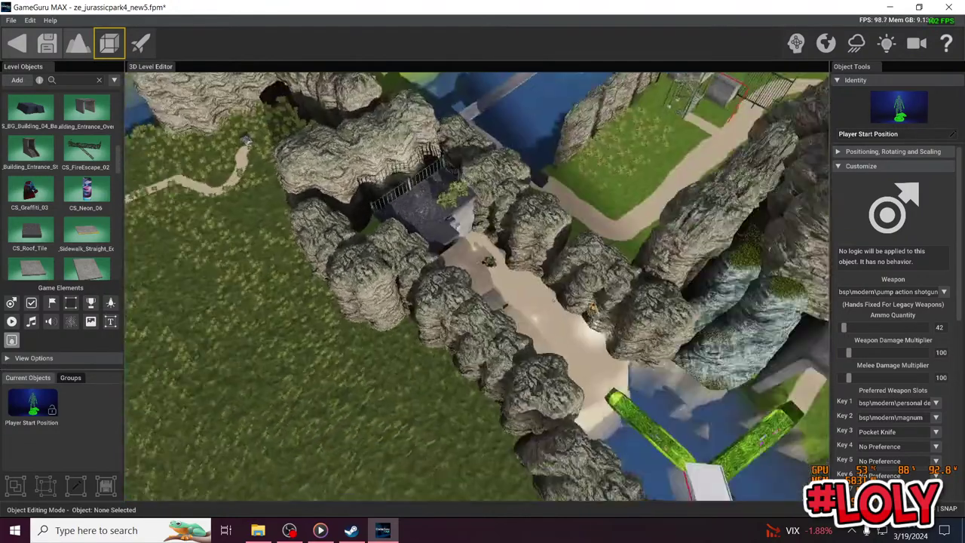
{"action": "right_click_drag", "start_coordinate": [422, 252], "coordinate": [573, 226]}
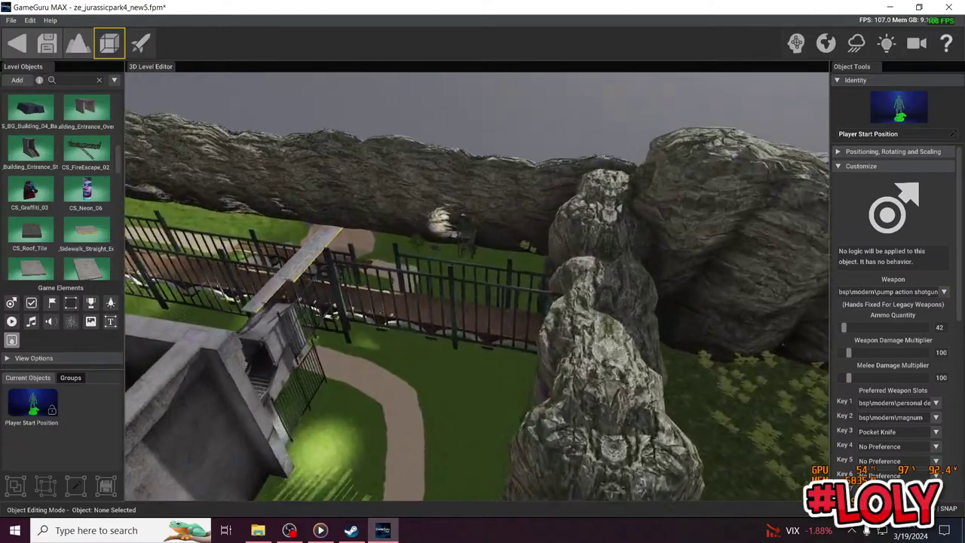
{"action": "key", "text": "w"}
{"action": "key", "text": "w"}
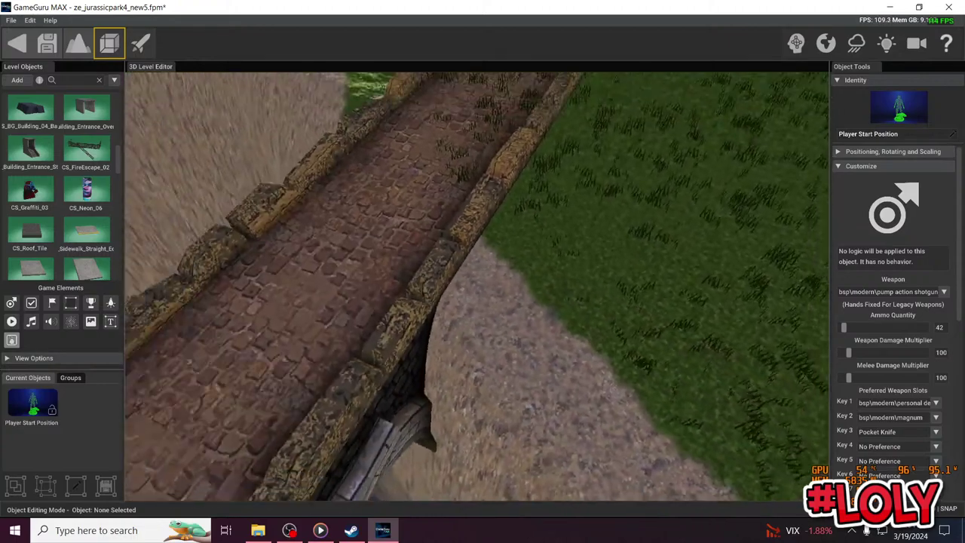
{"action": "right_click_drag", "start_coordinate": [568, 272], "coordinate": [568, 271]}
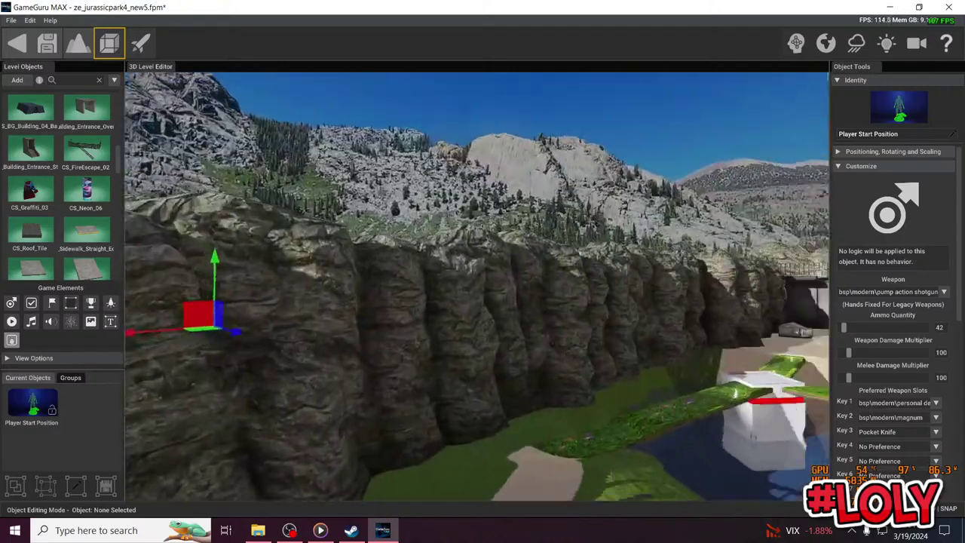
{"action": "right_click_drag", "start_coordinate": [567, 272], "coordinate": [557, 246]}
{"action": "key", "text": "w"}
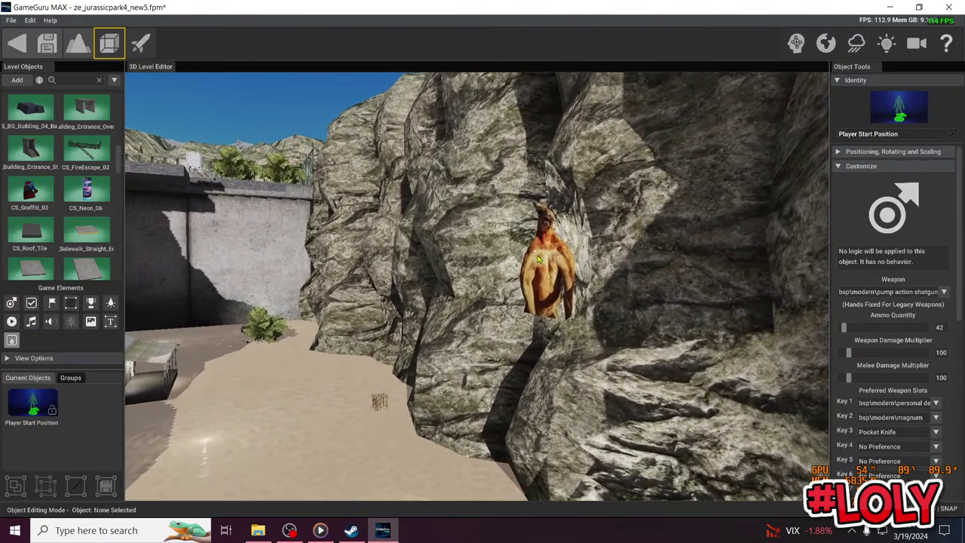
Select the kangaroo graffiti on the canyon's rock wall, inspect it up close and look over the nearby grass and river
{"action": "left_click", "coordinate": [539, 260]}
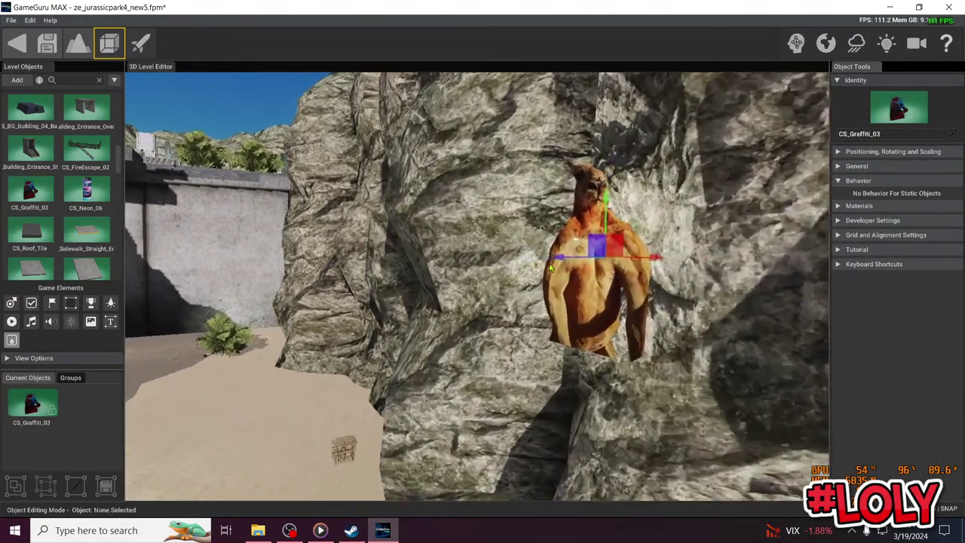
{"action": "right_click_drag", "start_coordinate": [549, 268], "coordinate": [580, 269]}
{"action": "key", "text": "w"}
{"action": "left_click", "coordinate": [483, 273]}
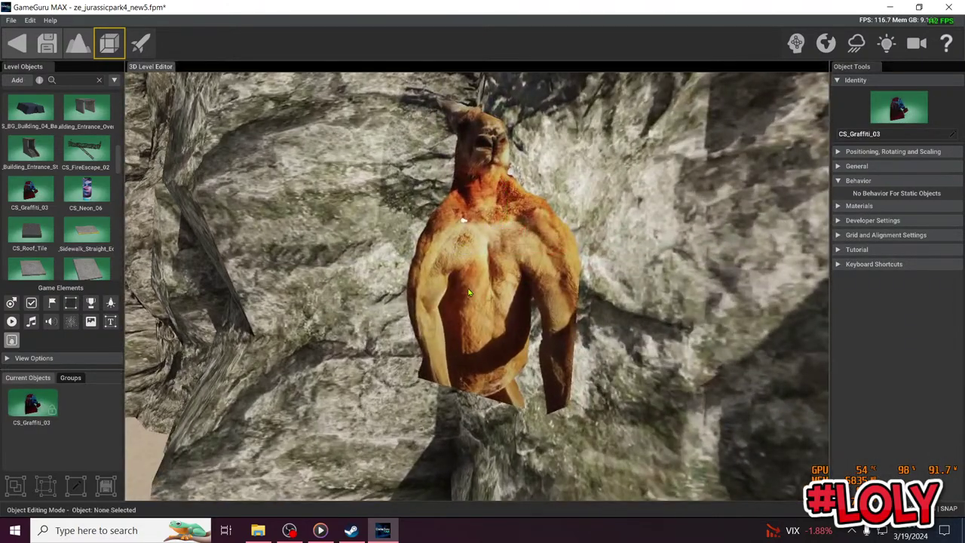
{"action": "right_click_drag", "start_coordinate": [424, 294], "coordinate": [422, 362]}
{"action": "key", "text": "s"}
{"action": "key", "text": "w"}
{"action": "key", "text": "s"}
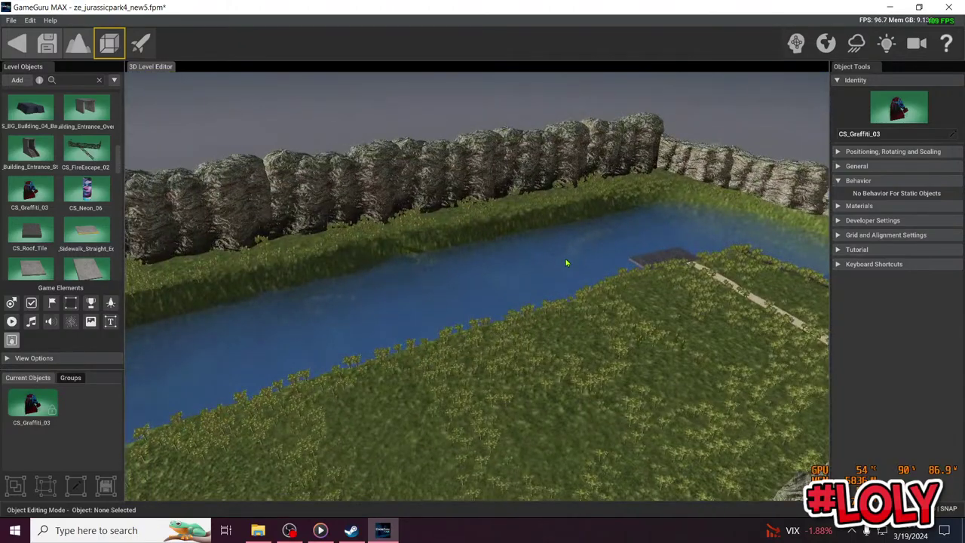
Run a test game and enter the building's front doors to check the teleport to the roof terrace
{"action": "right_click_drag", "start_coordinate": [567, 263], "coordinate": [222, 379]}
{"action": "key", "text": "d"}
{"action": "right_click_drag", "start_coordinate": [477, 286], "coordinate": [317, 320]}
{"action": "key", "text": "w"}
{"action": "right_click_drag", "start_coordinate": [520, 309], "coordinate": [599, 184]}
{"action": "left_click", "coordinate": [140, 43]}
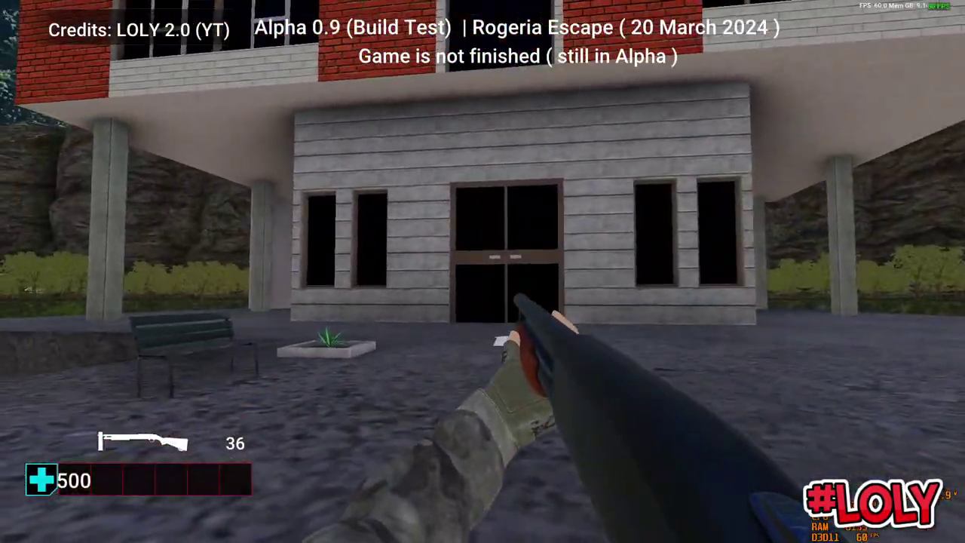
{"action": "key", "text": "w"}
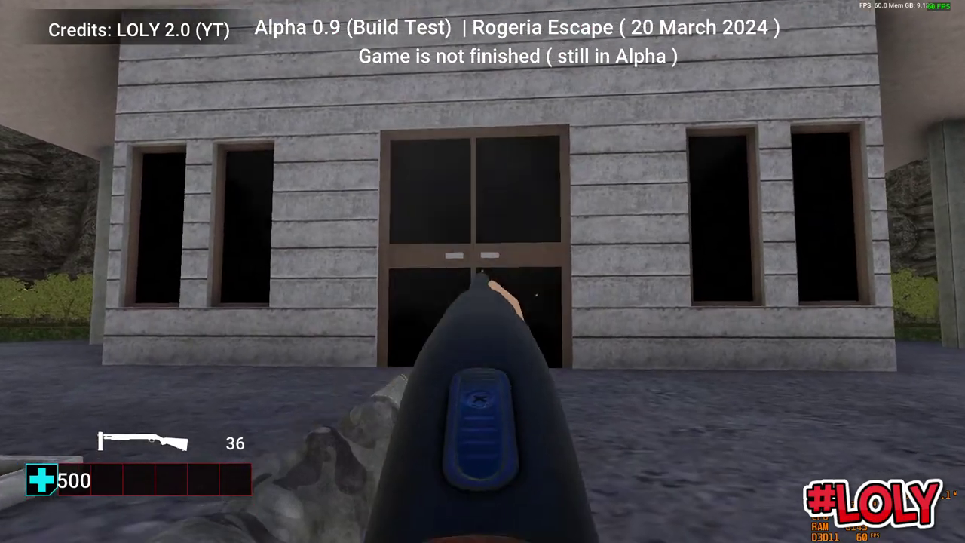
{"action": "key", "text": "w"}
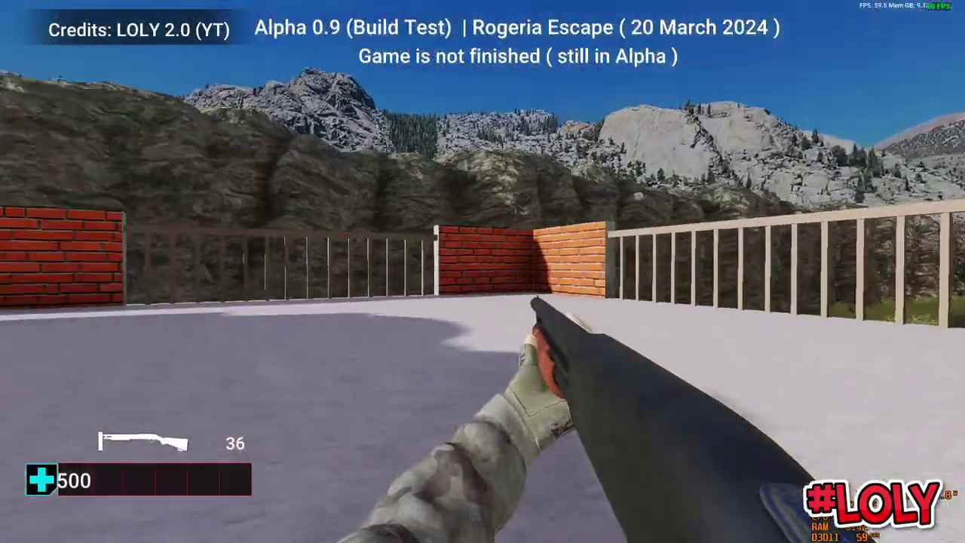
{"action": "key", "text": "w"}
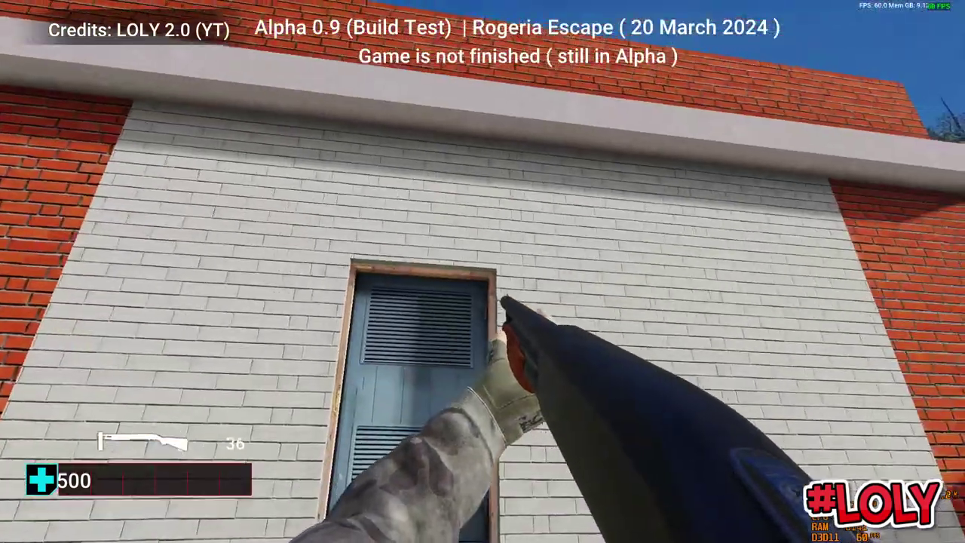
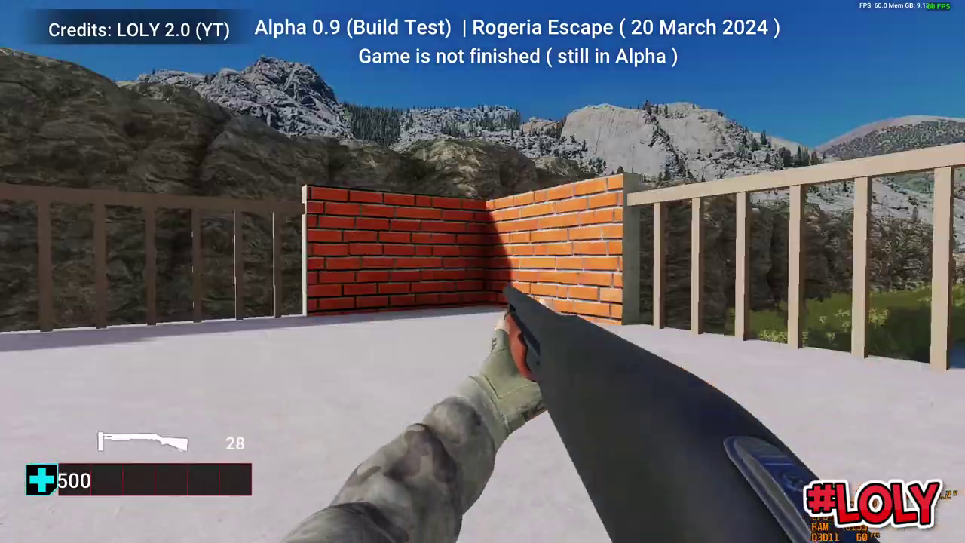
Walk around the roof terrace, aim the shotgun over the river through the railing, and end the test
{"action": "key", "text": "w"}
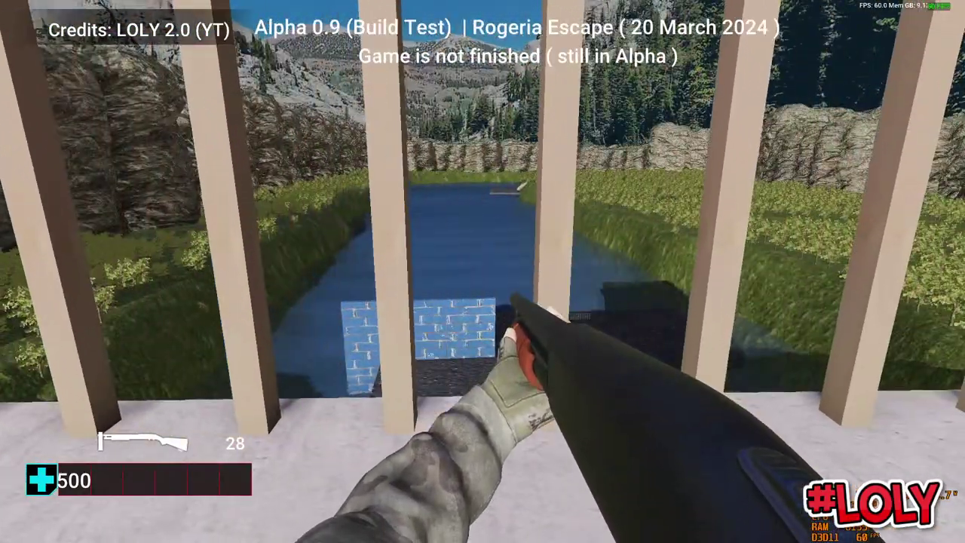
{"action": "mouse_move", "coordinate": [482, 271]}
{"action": "key", "text": "w"}
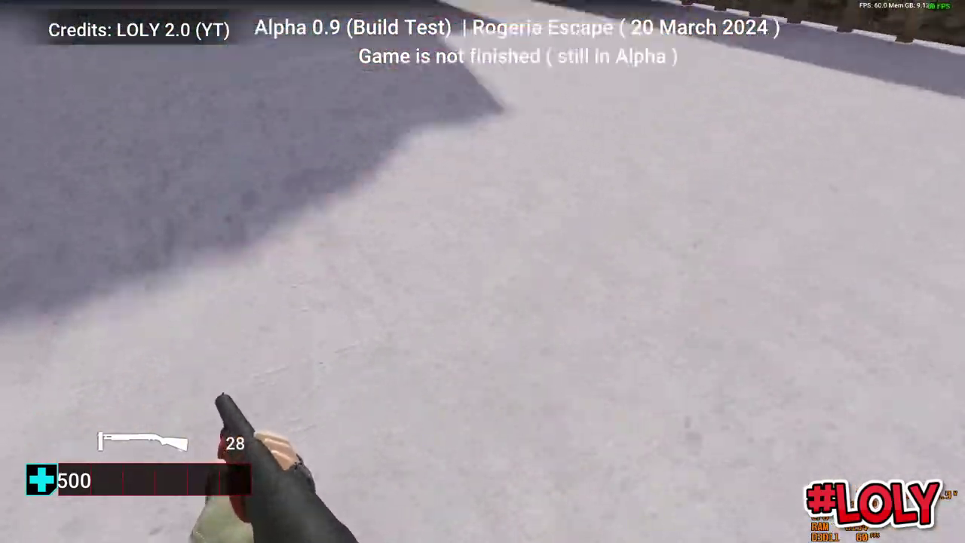
{"action": "key", "text": "w"}
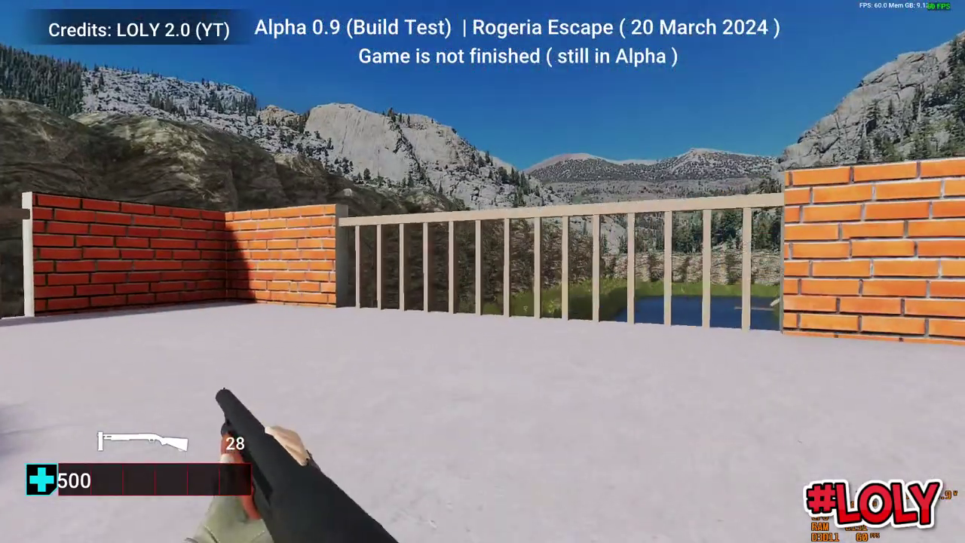
{"action": "key", "text": "w"}
{"action": "right_click", "coordinate": [483, 271]}
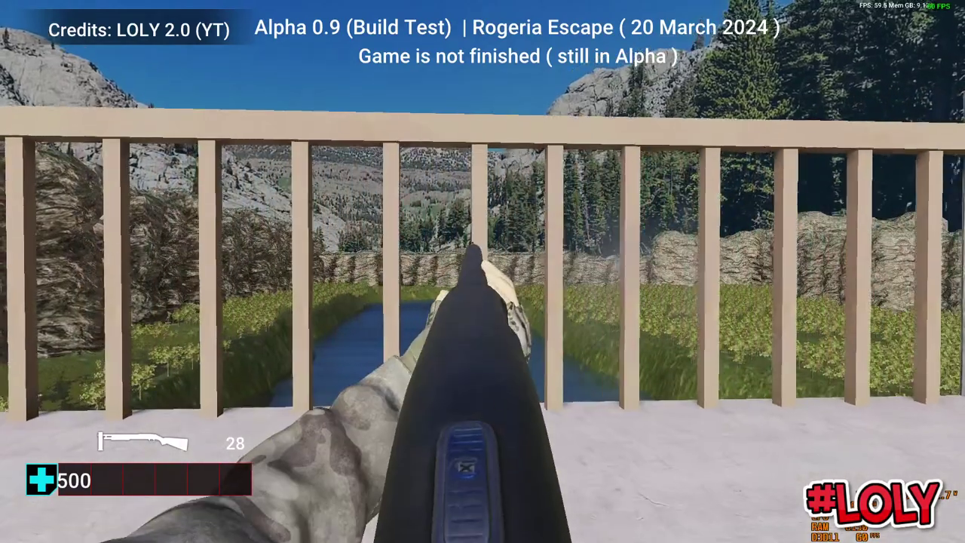
{"action": "key", "text": "Escape"}
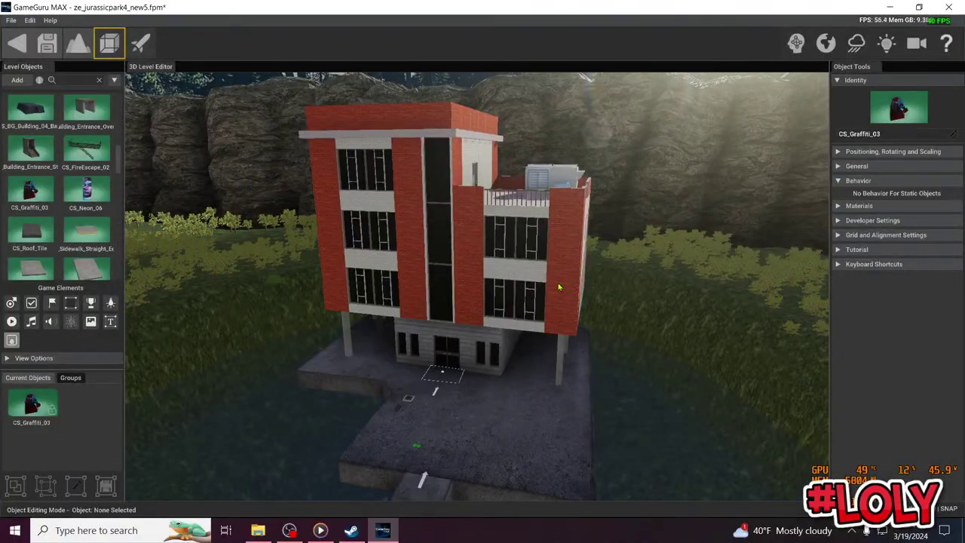
Select the flag element on the roof terrace and raise it high above the apartment building
{"action": "key", "text": "w"}
{"action": "mouse_move", "coordinate": [559, 286]}
{"action": "right_mouse_down"}
{"action": "mouse_move", "coordinate": [577, 200]}
{"action": "mouse_move", "coordinate": [547, 301]}
{"action": "mouse_move", "coordinate": [573, 265]}
{"action": "mouse_move", "coordinate": [559, 276]}
{"action": "right_mouse_up"}
{"action": "key", "text": "s"}
{"action": "key", "text": "w"}
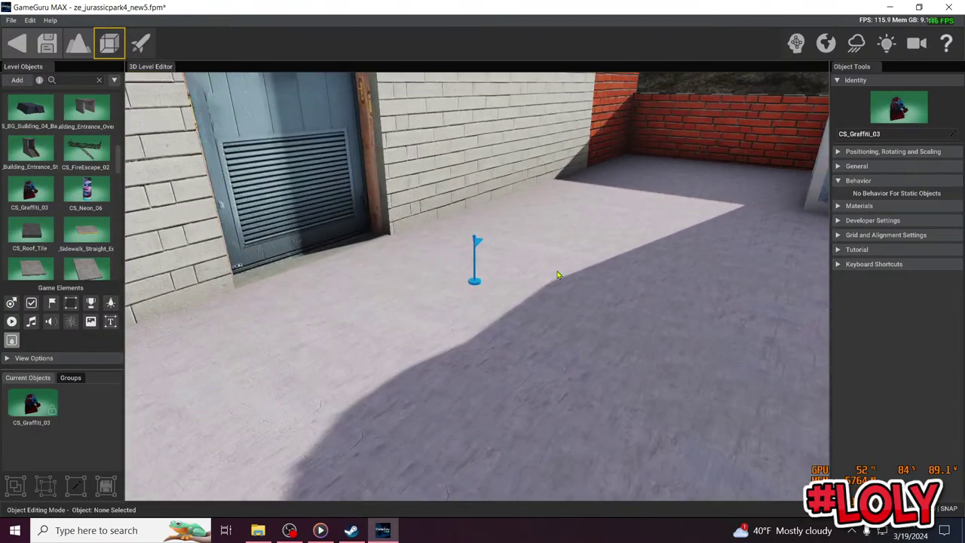
{"action": "left_click", "coordinate": [473, 281]}
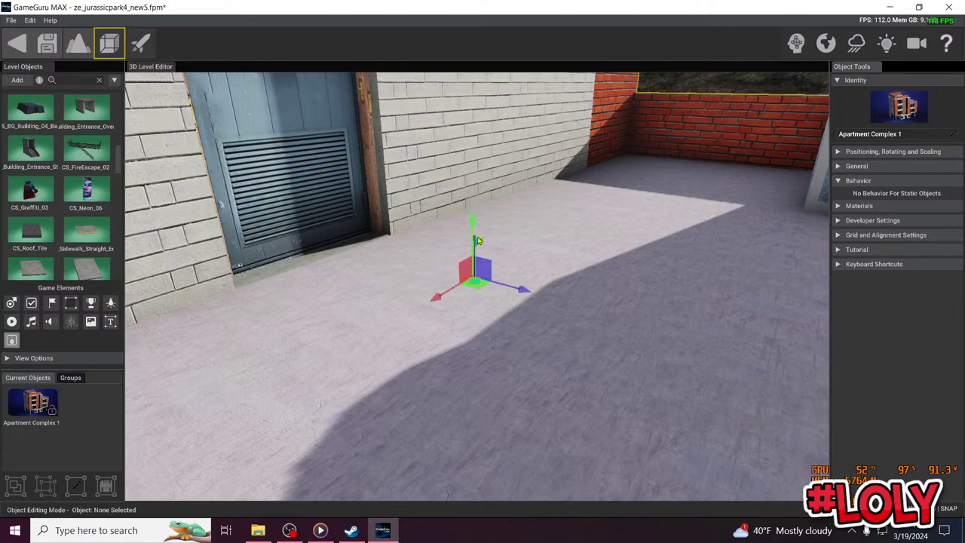
{"action": "scroll", "coordinate": [474, 224], "scroll_direction": "up", "scroll_amount": 3}
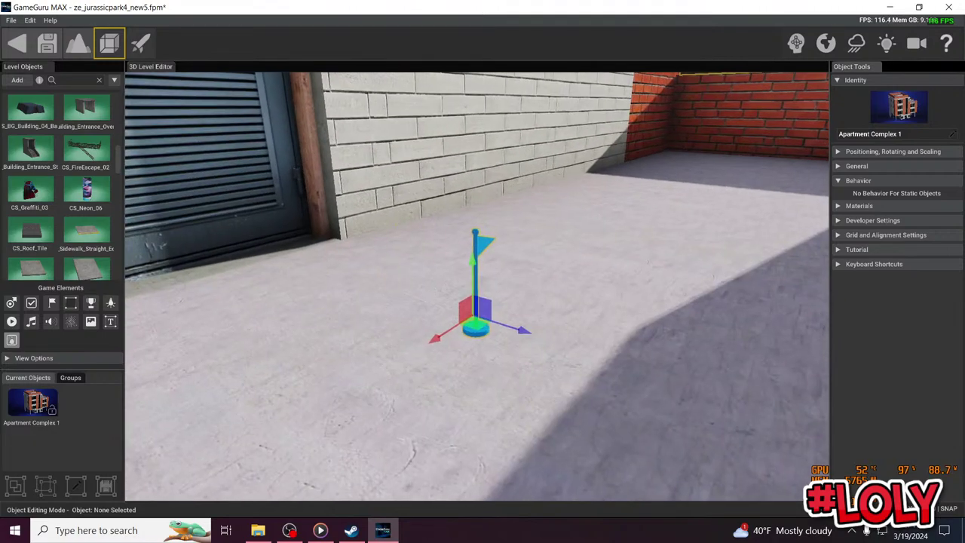
{"action": "left_click", "coordinate": [487, 241]}
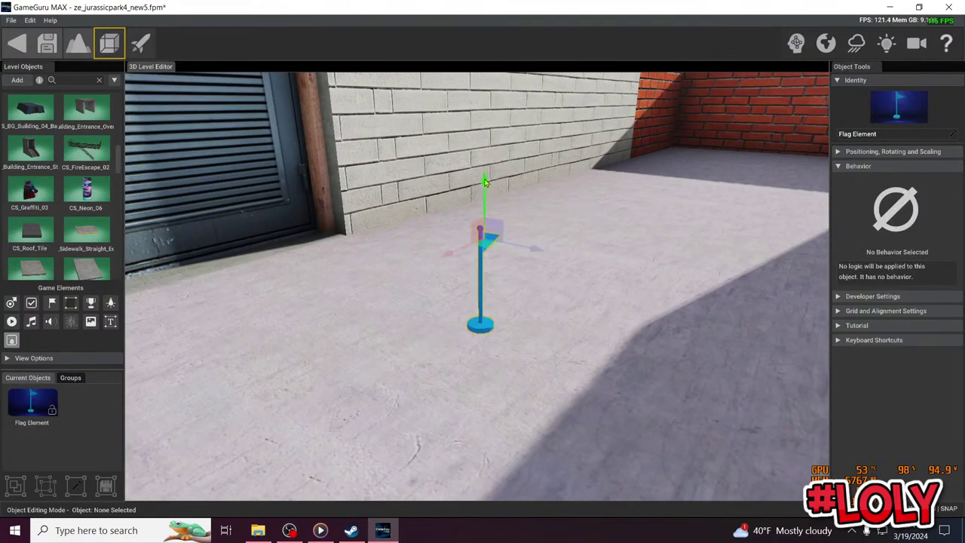
{"action": "left_click_drag", "start_coordinate": [485, 184], "coordinate": [486, 96]}
{"action": "right_click_drag", "start_coordinate": [486, 96], "coordinate": [520, 218]}
{"action": "scroll", "coordinate": [520, 221], "scroll_direction": "down", "scroll_amount": 5}
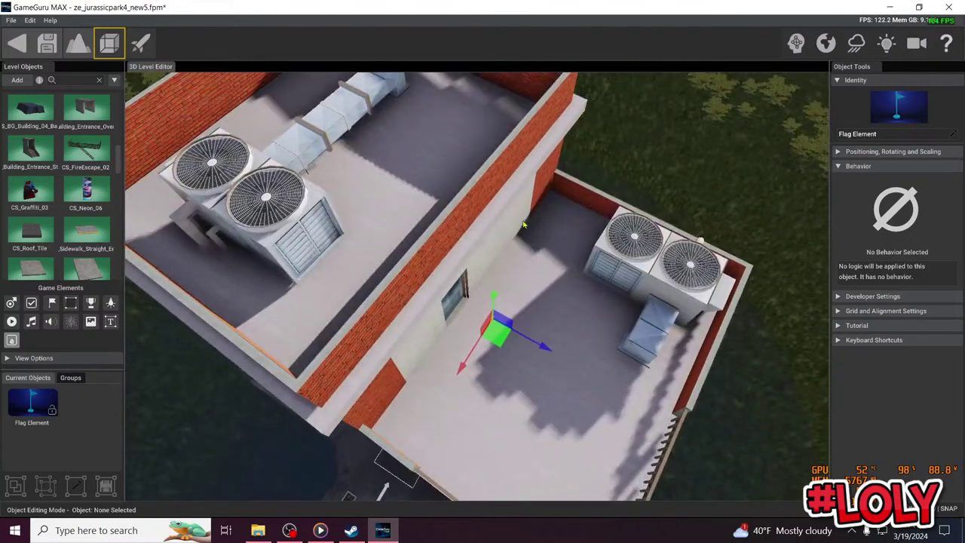
{"action": "left_click_drag", "start_coordinate": [496, 297], "coordinate": [505, 159]}
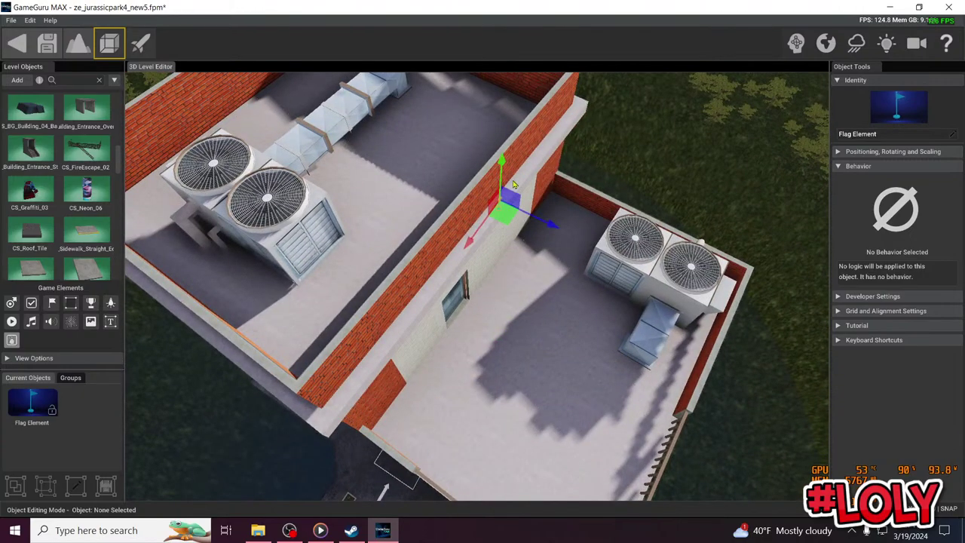
Select the apartment complex and reduce its scale multiplier to 70 percent
{"action": "key", "text": "d"}
{"action": "right_click_drag", "start_coordinate": [509, 177], "coordinate": [595, 350]}
{"action": "key", "text": "a"}
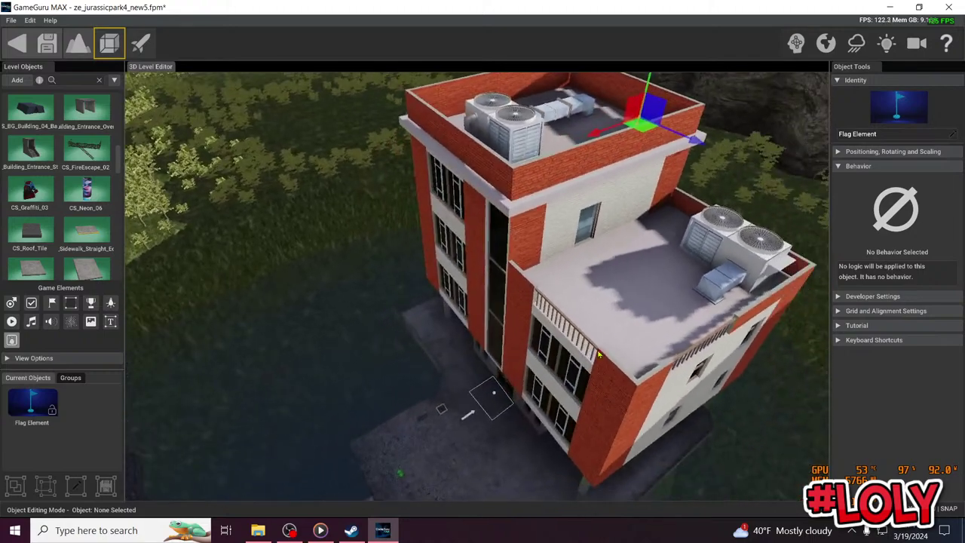
{"action": "left_click", "coordinate": [589, 318]}
{"action": "left_click", "coordinate": [863, 180]}
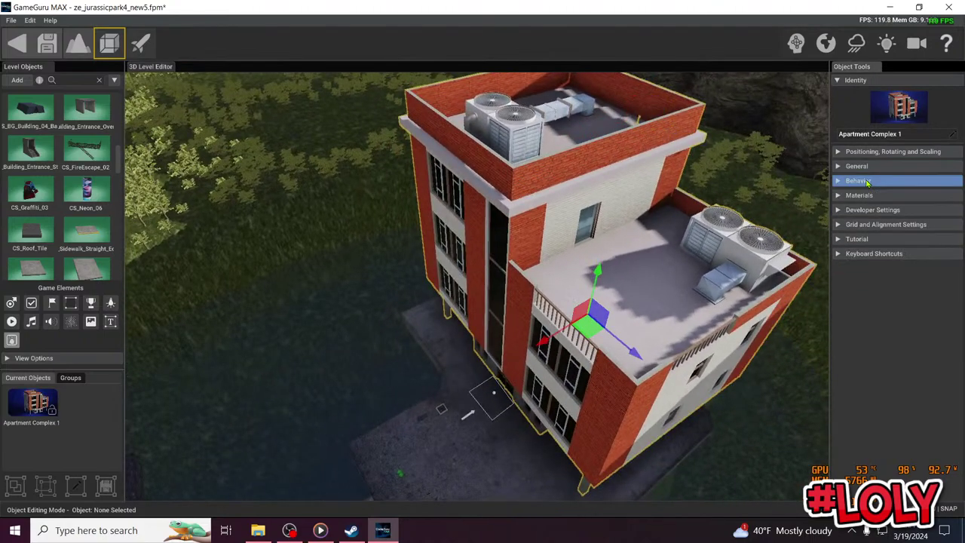
{"action": "left_click", "coordinate": [866, 167]}
{"action": "left_click", "coordinate": [867, 169]}
{"action": "left_click", "coordinate": [869, 153]}
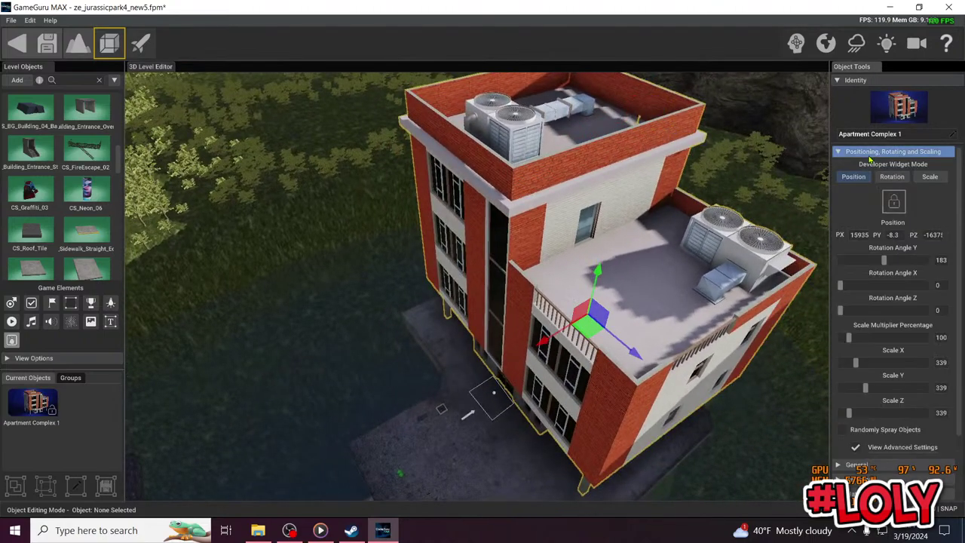
{"action": "left_click", "coordinate": [870, 155]}
{"action": "left_click", "coordinate": [870, 153]}
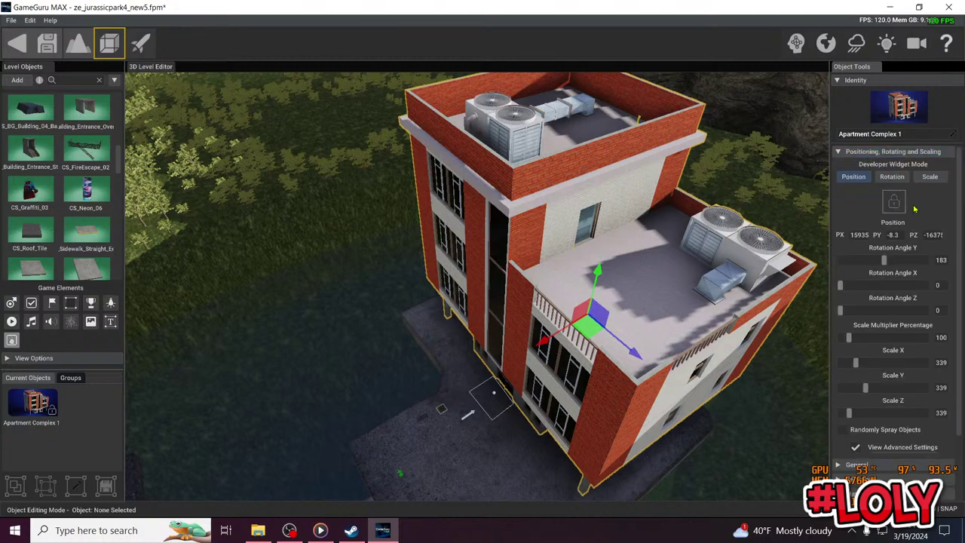
{"action": "left_click", "coordinate": [852, 339]}
{"action": "left_click_drag", "start_coordinate": [851, 339], "coordinate": [846, 340]}
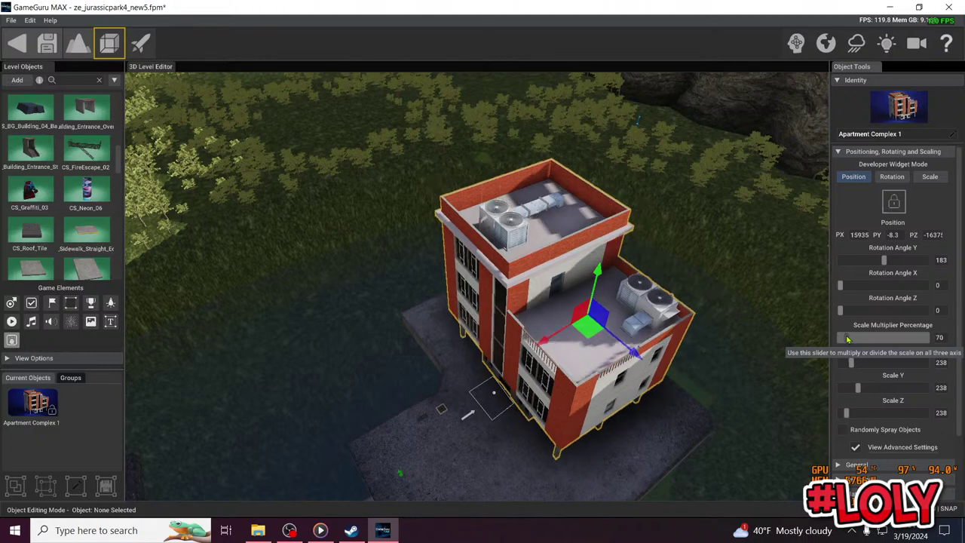
Select the floating flag element and lower it to the resized building's roof terrace, at a Y position of about 1129
{"action": "right_click_drag", "start_coordinate": [679, 324], "coordinate": [558, 235]}
{"action": "key", "text": "d"}
{"action": "key", "text": "w"}
{"action": "key", "text": "w"}
{"action": "key", "text": "w"}
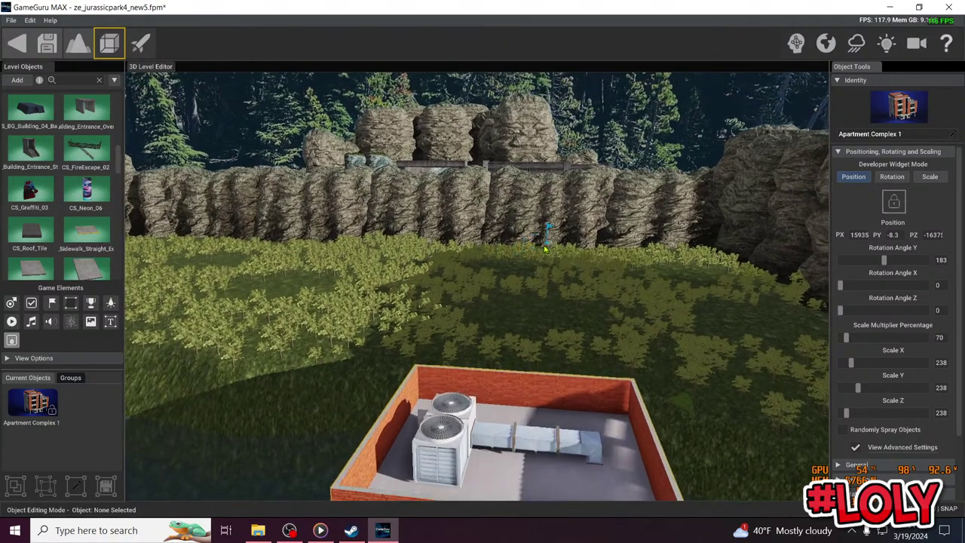
{"action": "left_click", "coordinate": [550, 230]}
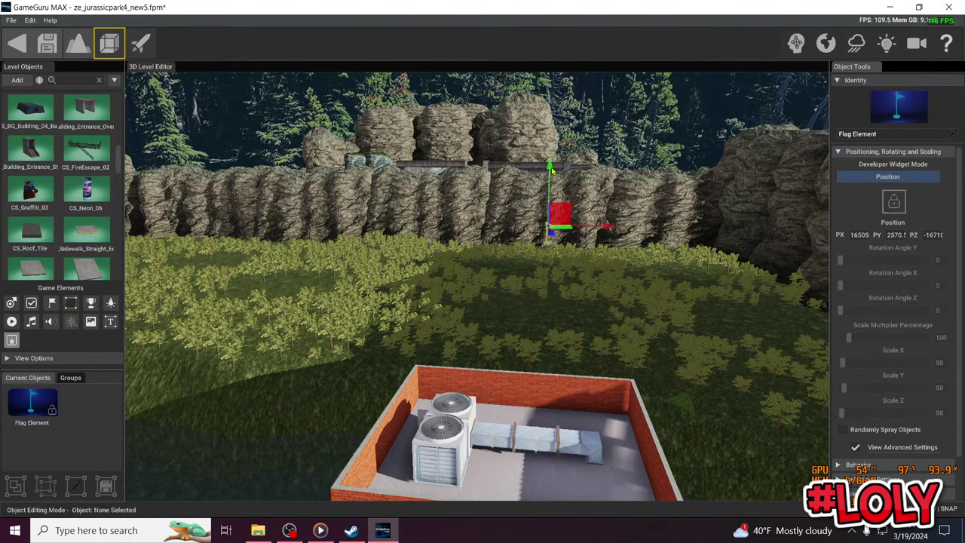
{"action": "left_click_drag", "start_coordinate": [551, 169], "coordinate": [512, 460]}
{"action": "key", "text": "w"}
{"action": "right_click_drag", "start_coordinate": [514, 460], "coordinate": [528, 417]}
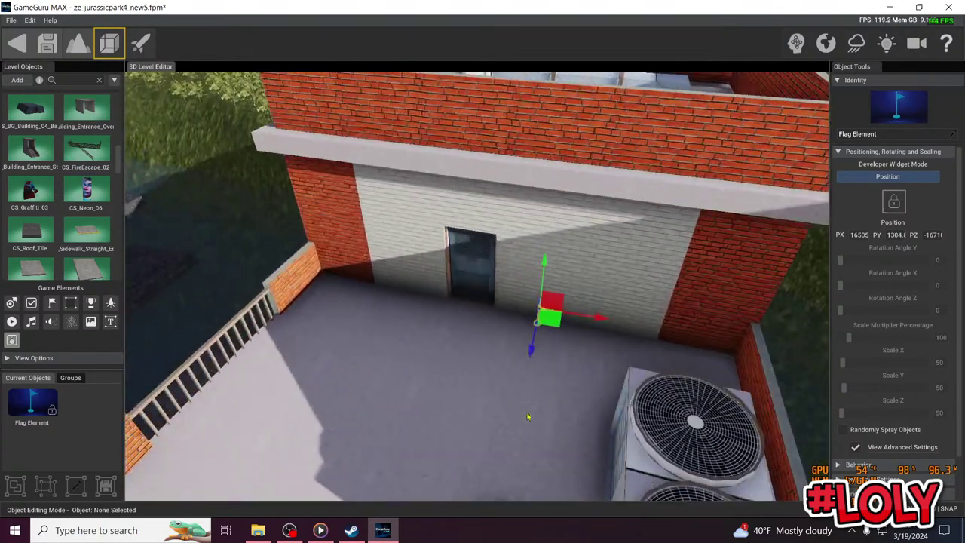
{"action": "left_click_drag", "start_coordinate": [541, 267], "coordinate": [535, 336]}
{"action": "key", "text": "f"}
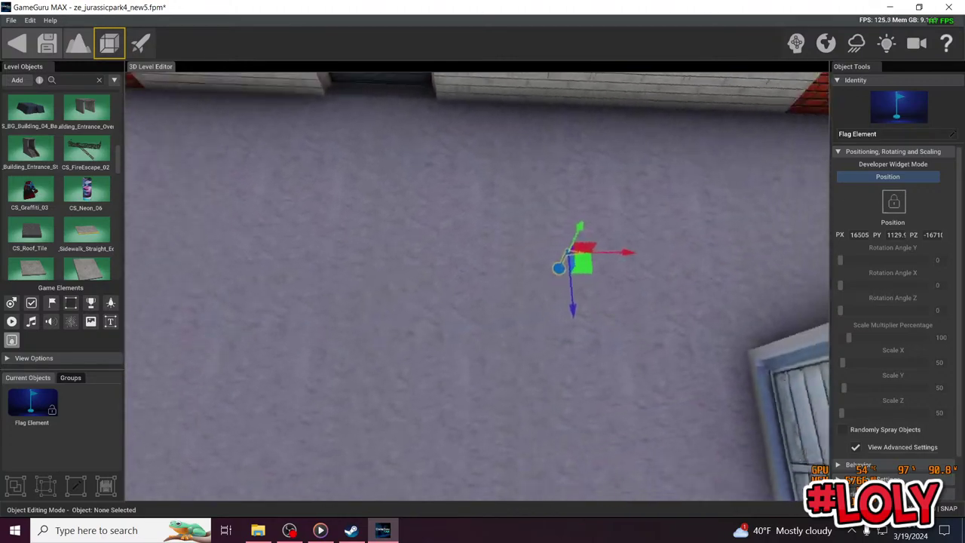
Move the flag element along the terrace floor towards the blue door, to an X position of about 16315
{"action": "right_click_drag", "start_coordinate": [534, 336], "coordinate": [497, 352]}
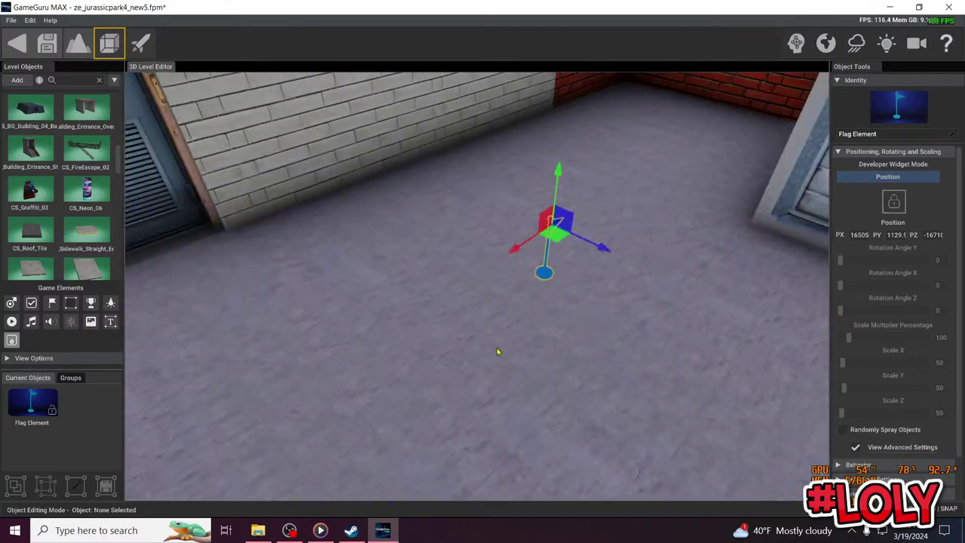
{"action": "left_click_drag", "start_coordinate": [514, 254], "coordinate": [278, 357]}
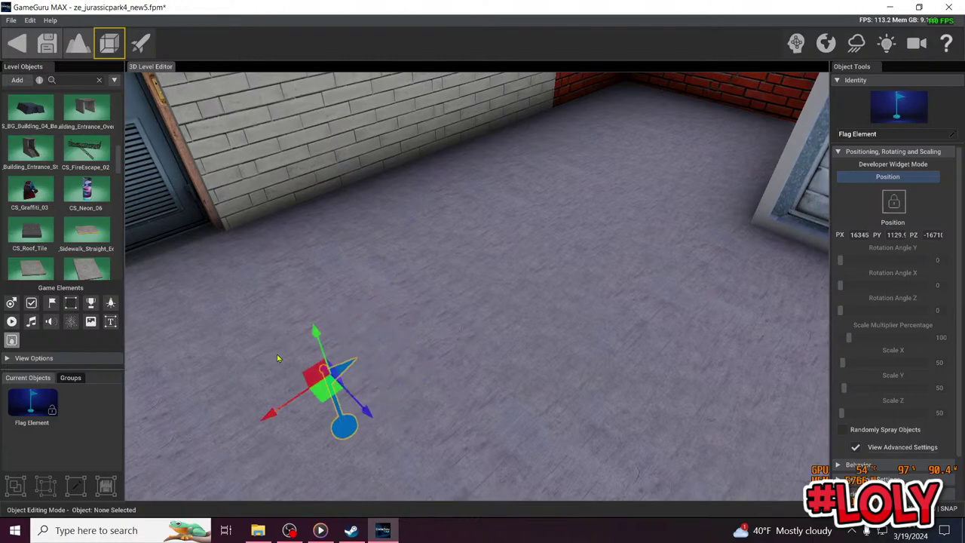
{"action": "right_click_drag", "start_coordinate": [279, 357], "coordinate": [362, 356]}
{"action": "left_click_drag", "start_coordinate": [508, 384], "coordinate": [445, 382]}
{"action": "right_click_drag", "start_coordinate": [445, 382], "coordinate": [520, 369]}
Test the level and run up to the apartment building's entrance to try the teleport to the roof terrace
{"action": "scroll", "coordinate": [445, 331], "scroll_direction": "down", "scroll_amount": 4}
{"action": "scroll", "coordinate": [445, 355], "scroll_direction": "down", "scroll_amount": 5}
{"action": "right_click_drag", "start_coordinate": [483, 396], "coordinate": [456, 381]}
{"action": "key", "text": "s"}
{"action": "key", "text": "w"}
{"action": "scroll", "coordinate": [476, 362], "scroll_direction": "up", "scroll_amount": 3}
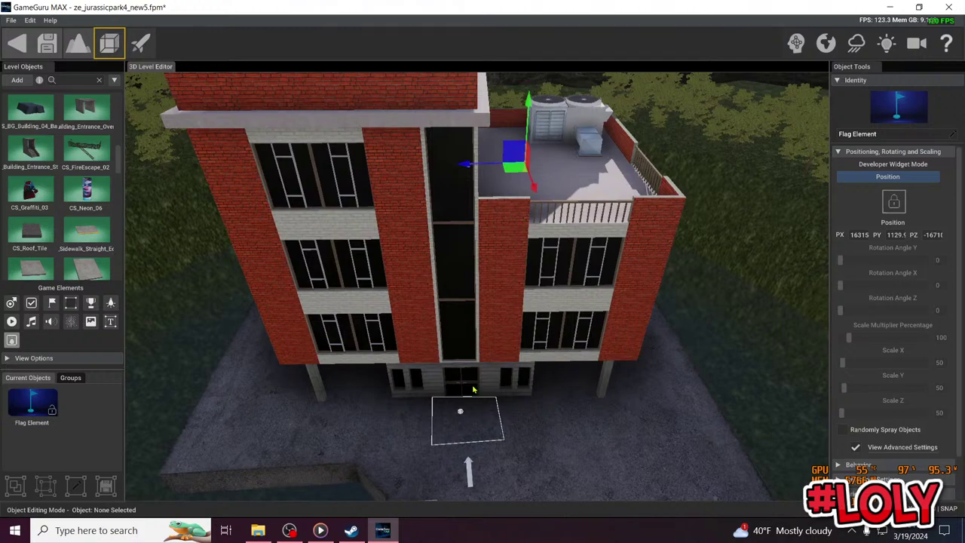
{"action": "left_click", "coordinate": [140, 43]}
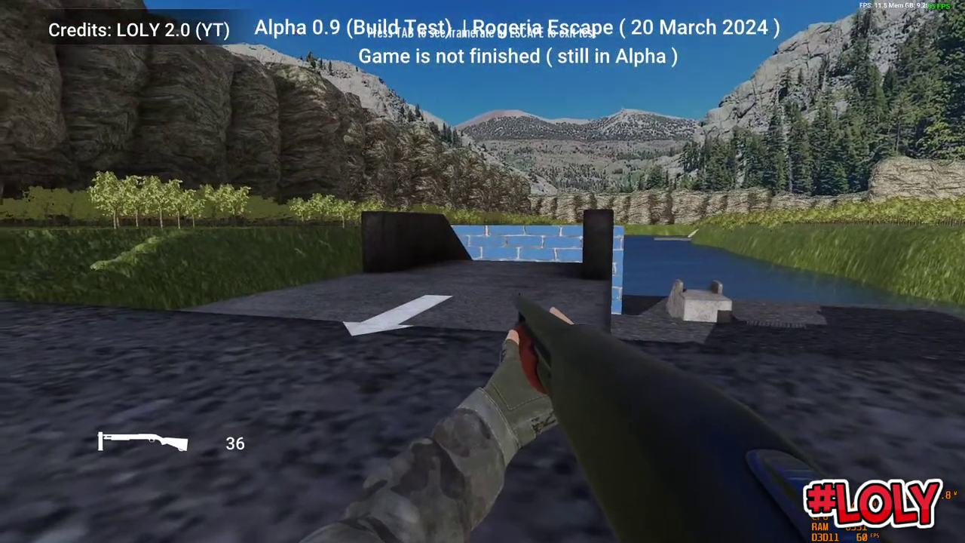
{"action": "key", "text": "w"}
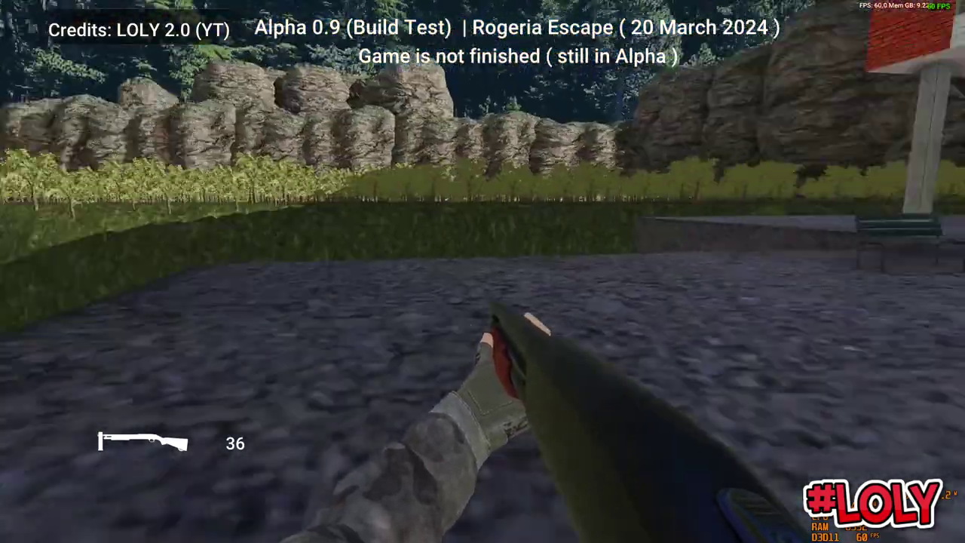
{"action": "key", "text": "w"}
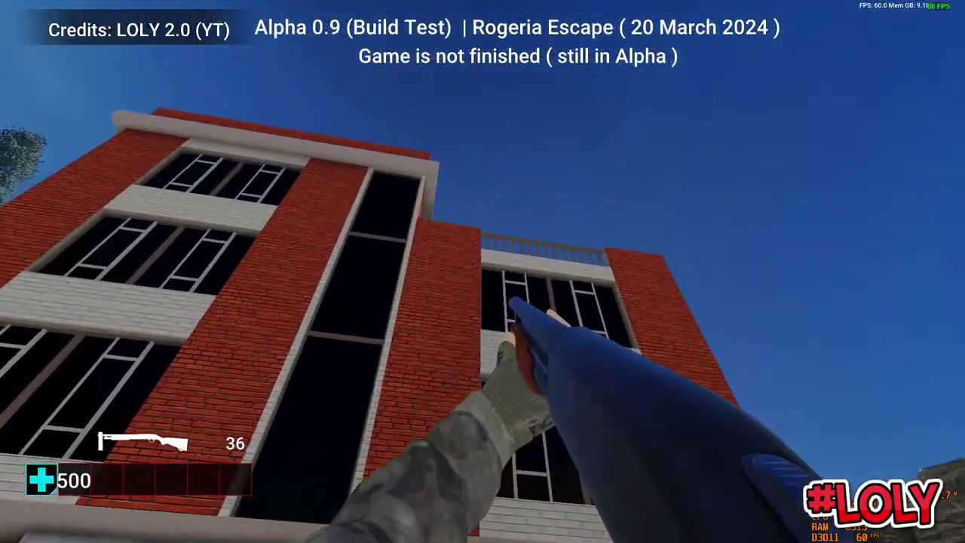
{"action": "key", "text": "shift+w"}
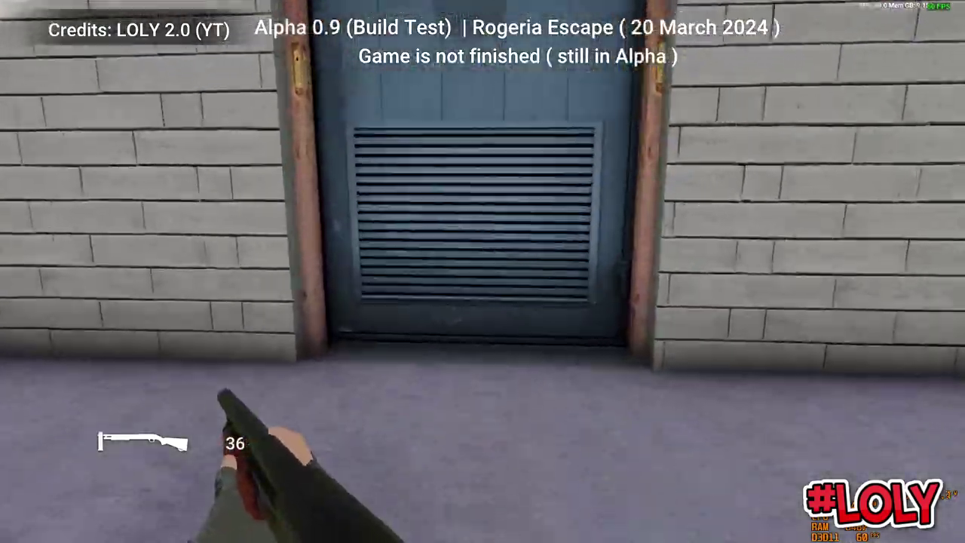
Inspect the roof terrace's door, air-conditioning unit, walls and railings, fire the shotgun there, and end the test
{"action": "key", "text": "w"}
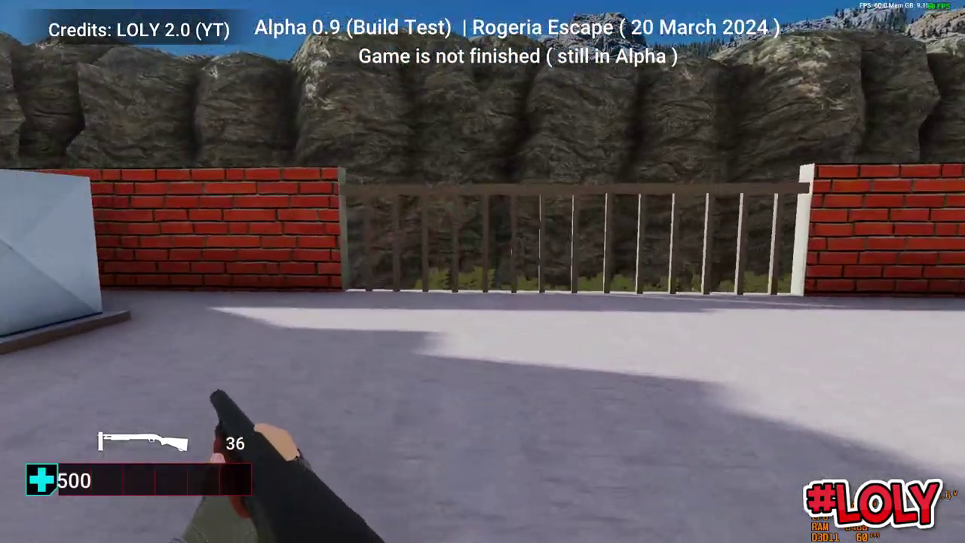
{"action": "key", "text": "w"}
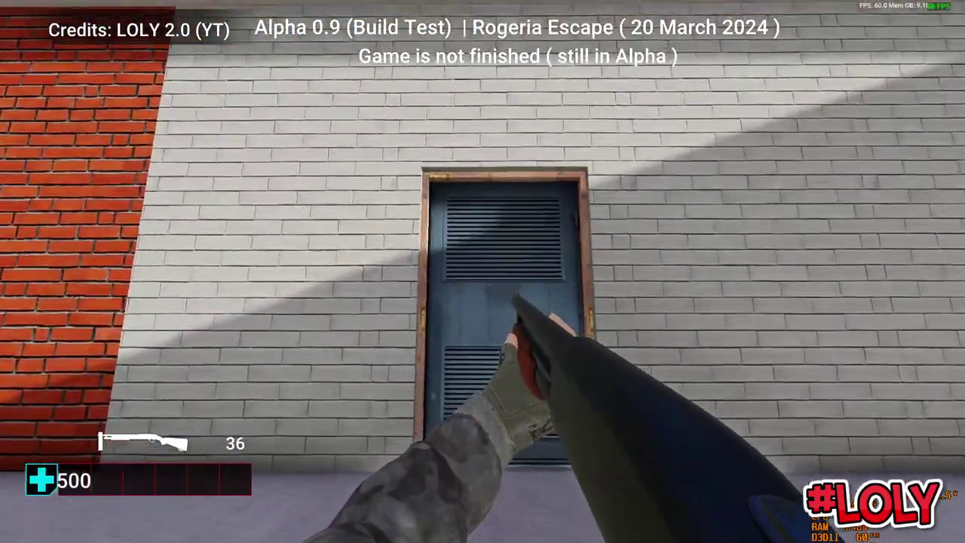
{"action": "key", "text": "w"}
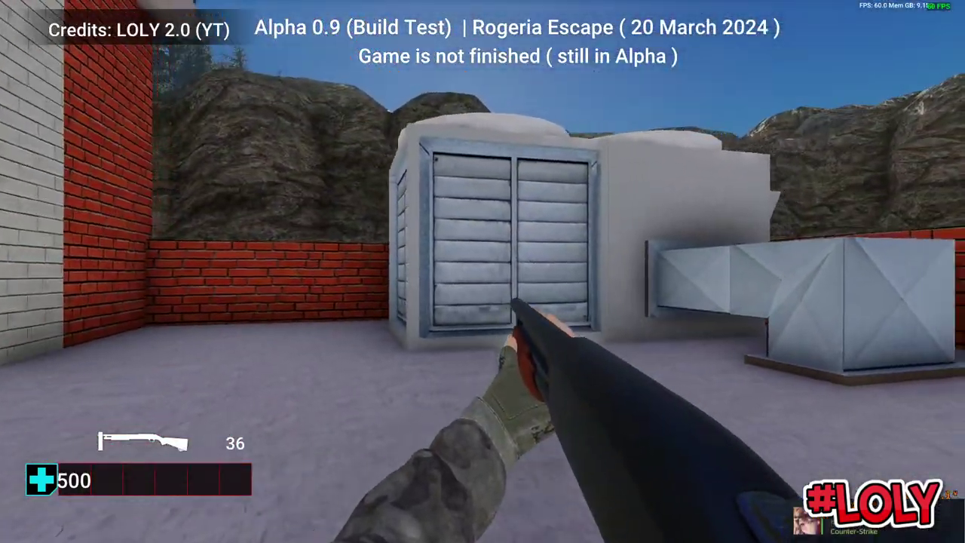
{"action": "key", "text": "w"}
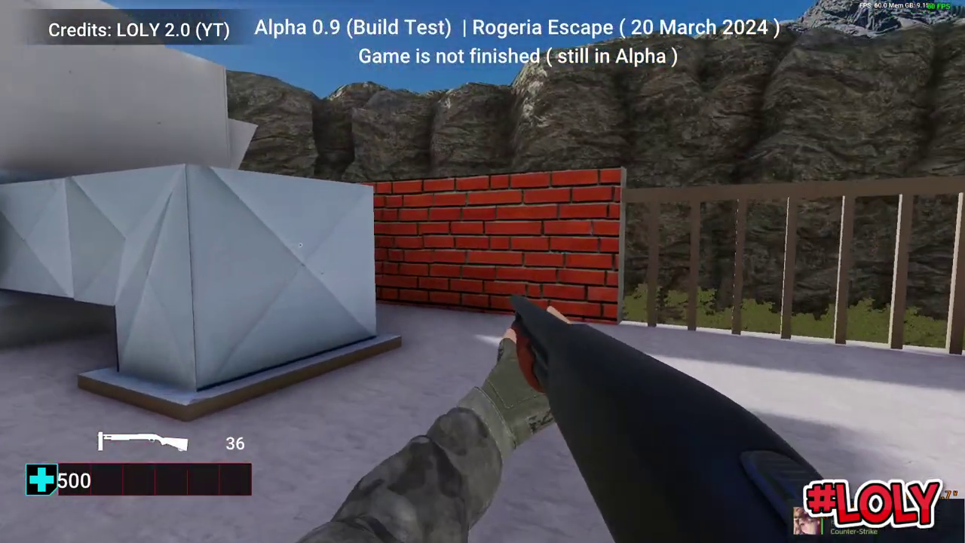
{"action": "right_click", "coordinate": [482, 272]}
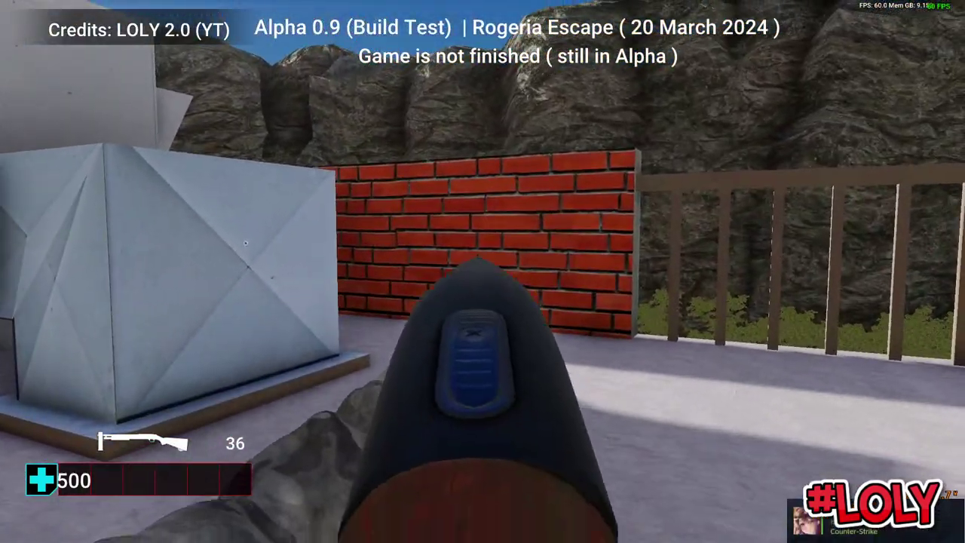
{"action": "key", "text": "r"}
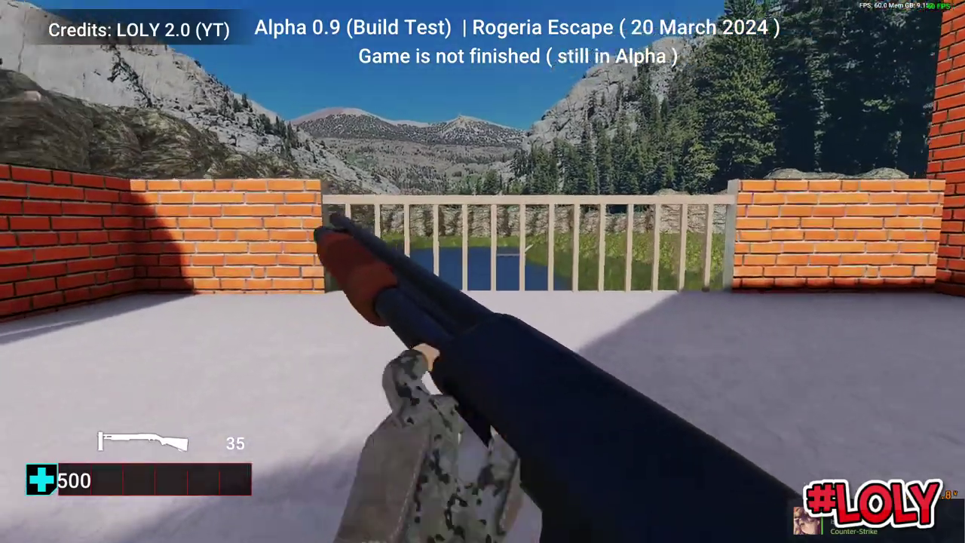
{"action": "left_click", "coordinate": [482, 271]}
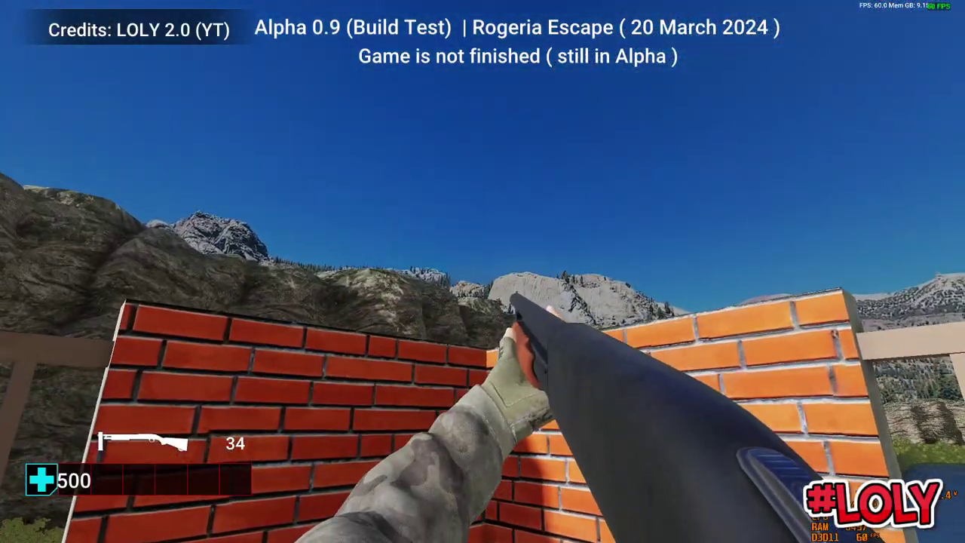
{"action": "key", "text": "s"}
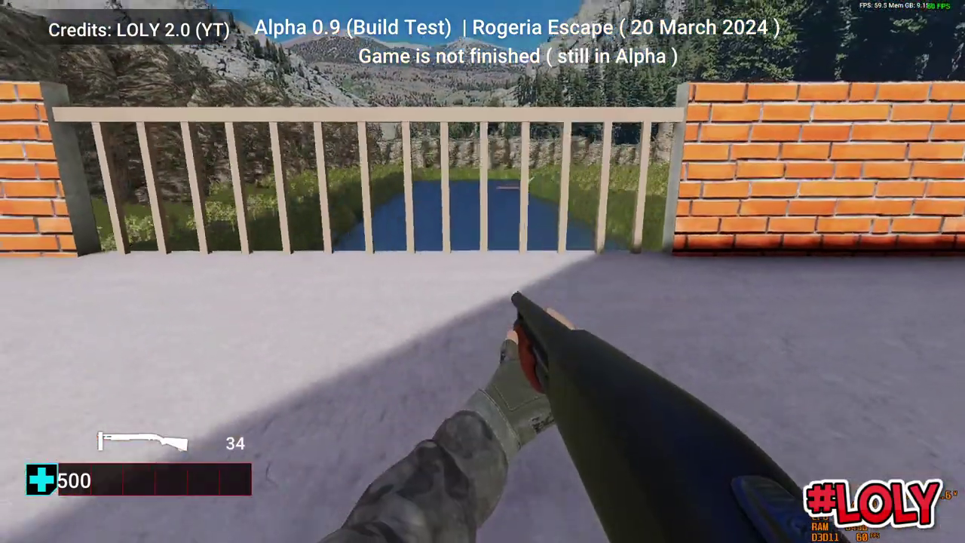
{"action": "key", "text": "w"}
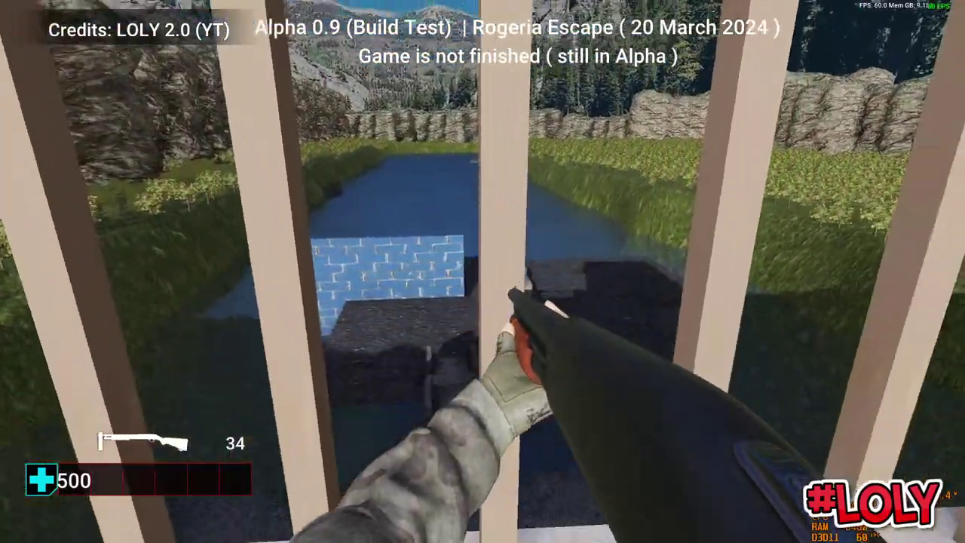
{"action": "key", "text": "s"}
{"action": "key", "text": "shift+w"}
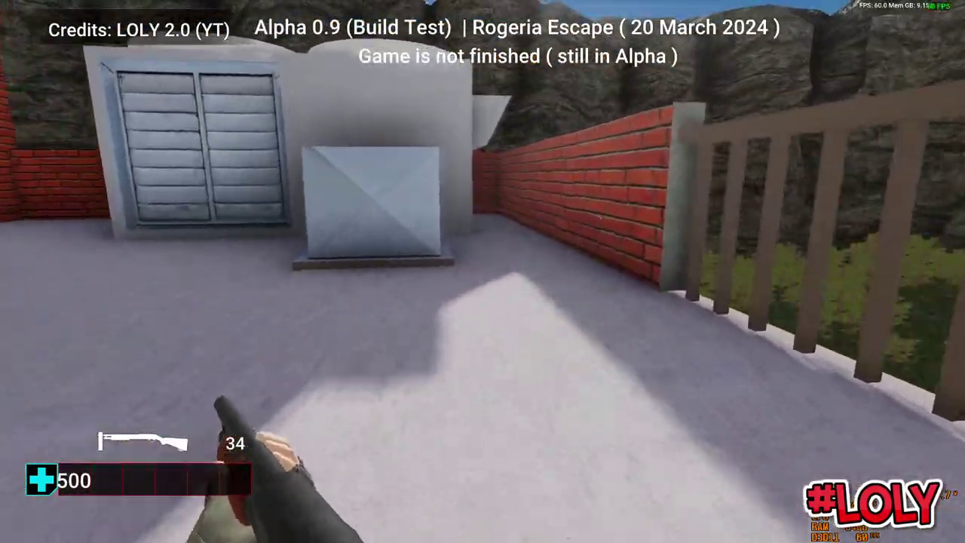
{"action": "key", "text": "w"}
{"action": "key", "text": "Escape"}
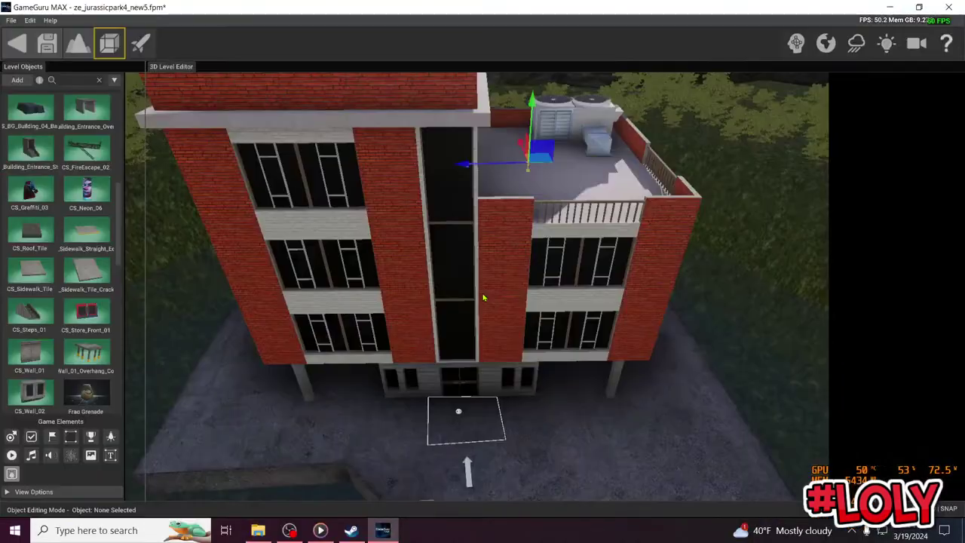
Shift the white road arrow at the top of the stairs towards the building, to an X position of about 14515
{"action": "key", "text": "d"}
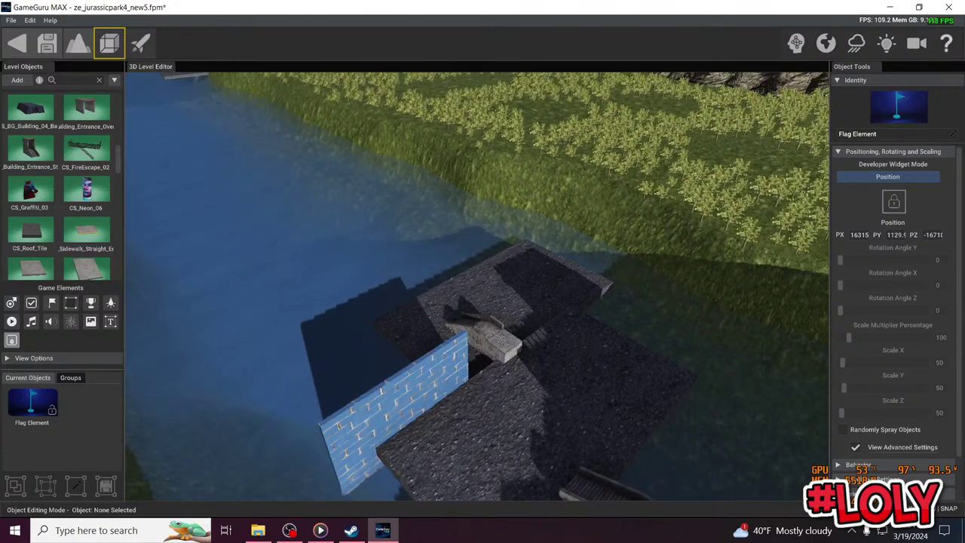
{"action": "key", "text": "a"}
{"action": "right_click_drag", "start_coordinate": [477, 286], "coordinate": [573, 291]}
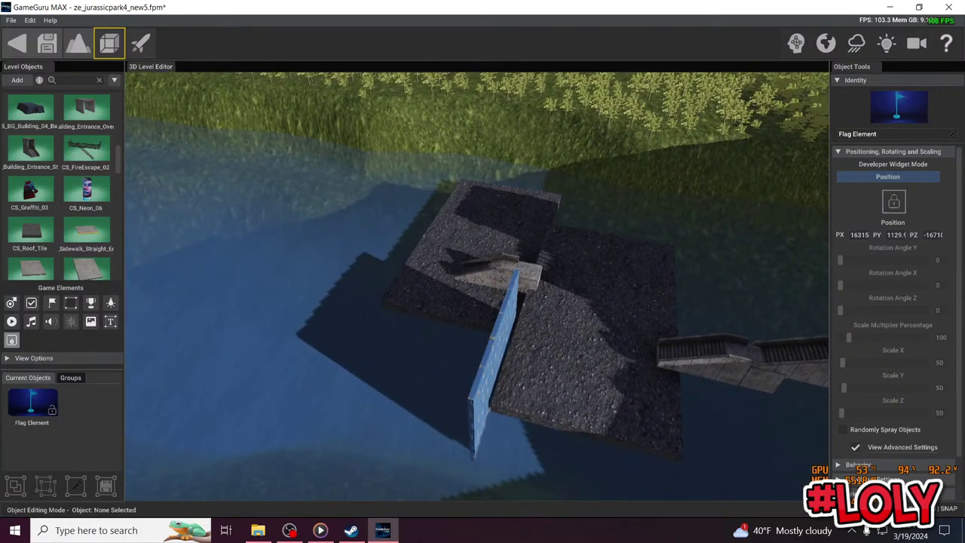
{"action": "key", "text": "a"}
{"action": "right_click_drag", "start_coordinate": [477, 286], "coordinate": [495, 321]}
{"action": "key", "text": "a"}
{"action": "key", "text": "a"}
{"action": "key", "text": "w"}
{"action": "key", "text": "w"}
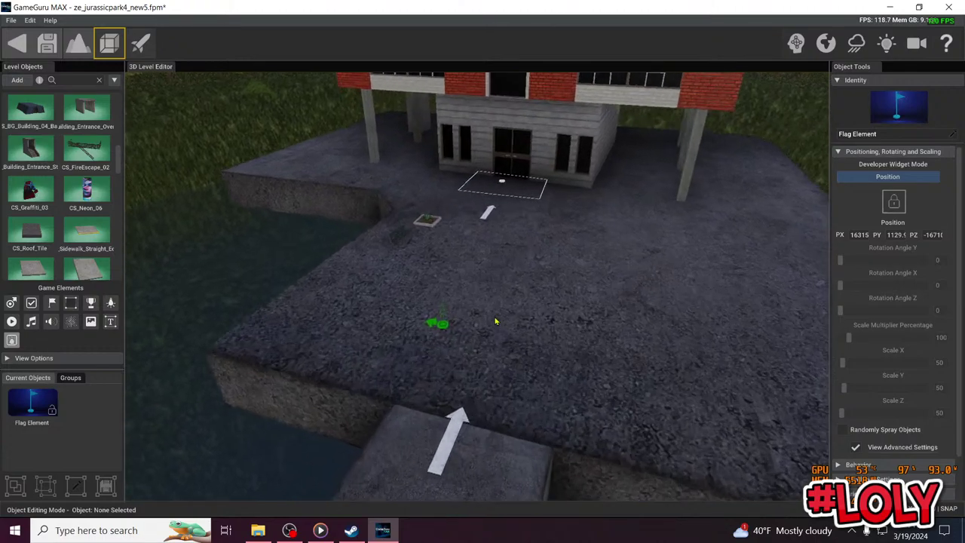
{"action": "left_click", "coordinate": [436, 461]}
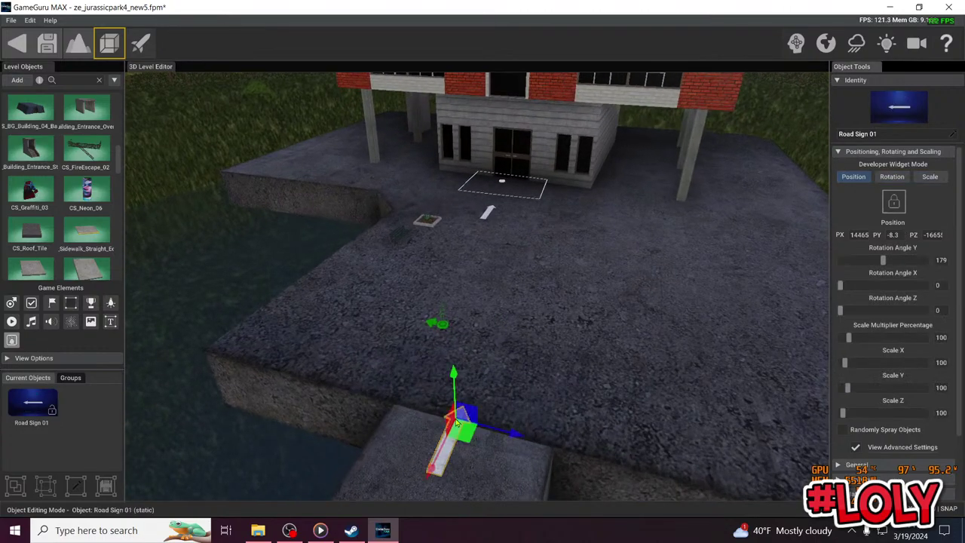
{"action": "left_click_drag", "start_coordinate": [434, 467], "coordinate": [440, 443]}
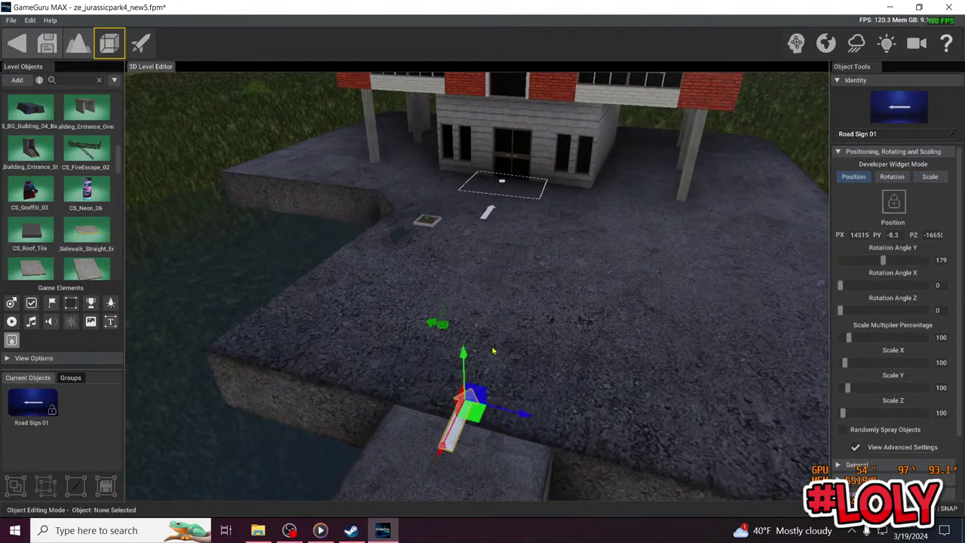
Save the current level and save a copy of it as ze_jurassicpark4_new6 in the mapbank folder
{"action": "scroll", "coordinate": [493, 351], "scroll_direction": "down", "scroll_amount": 5}
{"action": "scroll", "coordinate": [493, 351], "scroll_direction": "up", "scroll_amount": 1}
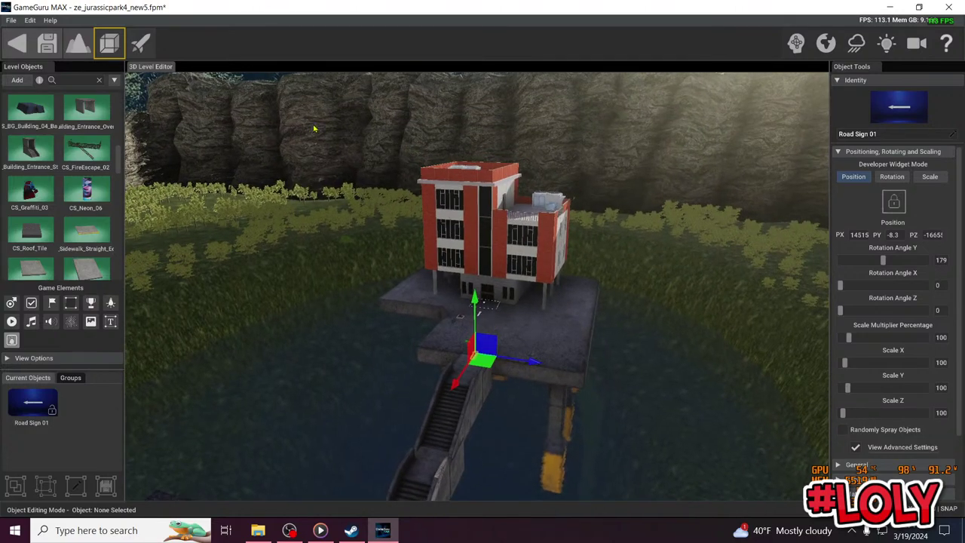
{"action": "left_click", "coordinate": [47, 43]}
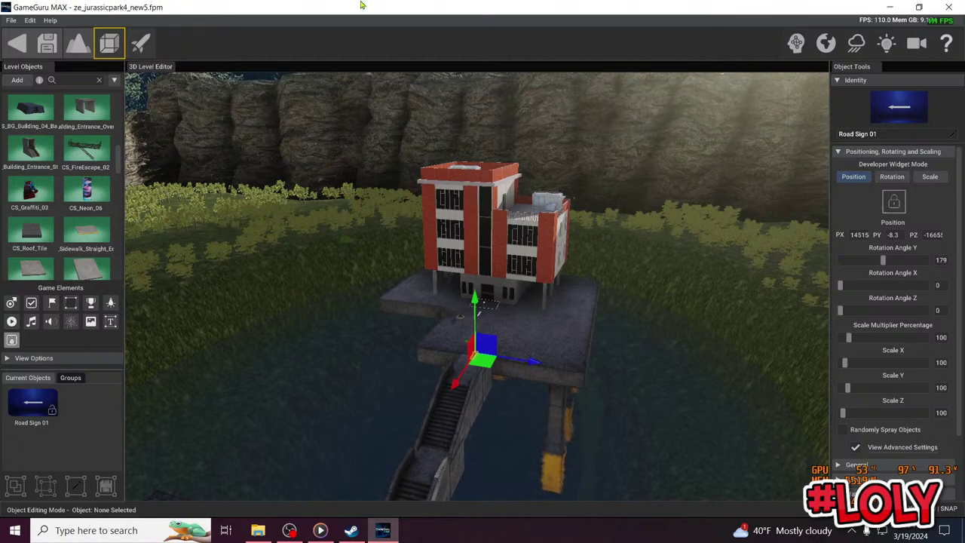
{"action": "left_click", "coordinate": [11, 20]}
{"action": "left_click", "coordinate": [42, 66]}
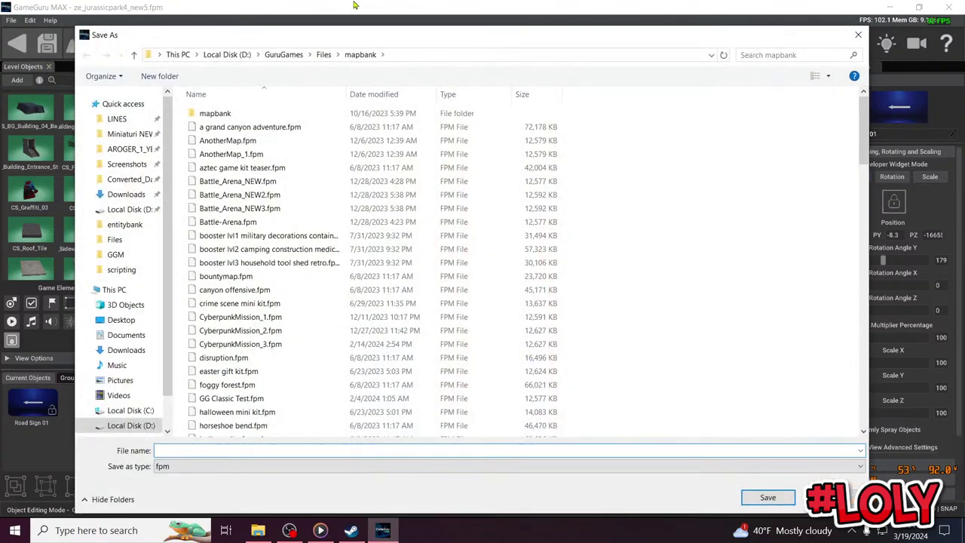
{"action": "type", "text": "ze"}
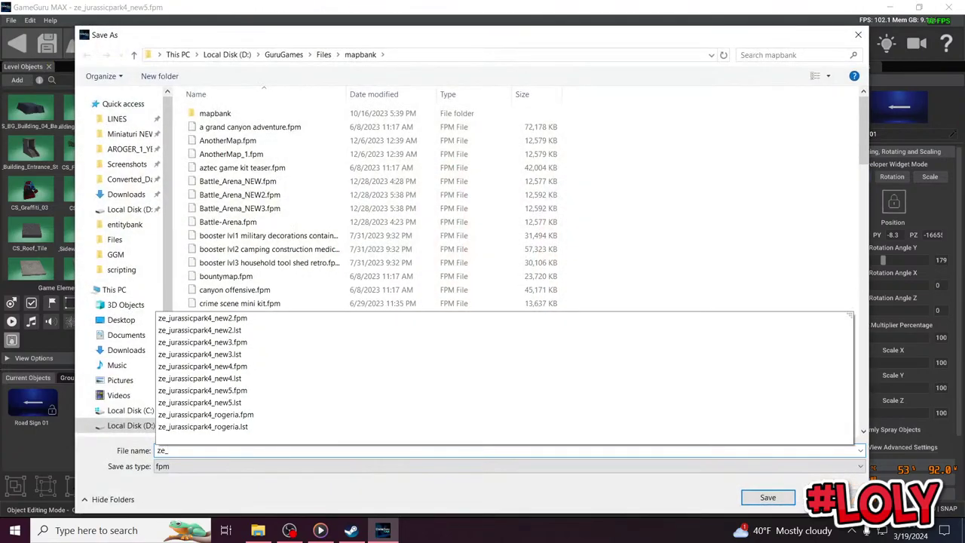
{"action": "type", "text": "_jurassic"}
{"action": "key", "text": "BackSpace"}
{"action": "type", "text": "new"}
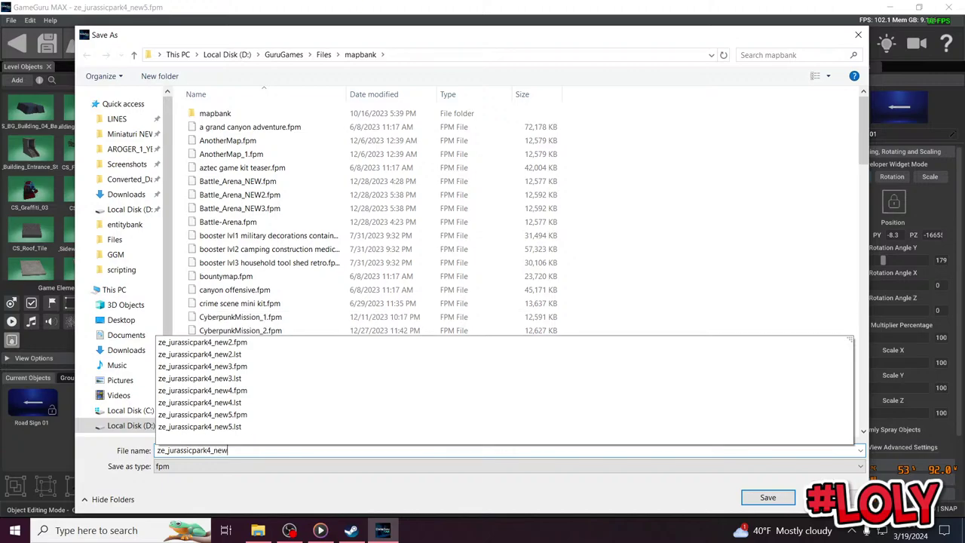
{"action": "type", "text": "6"}
{"action": "key", "text": "Return"}
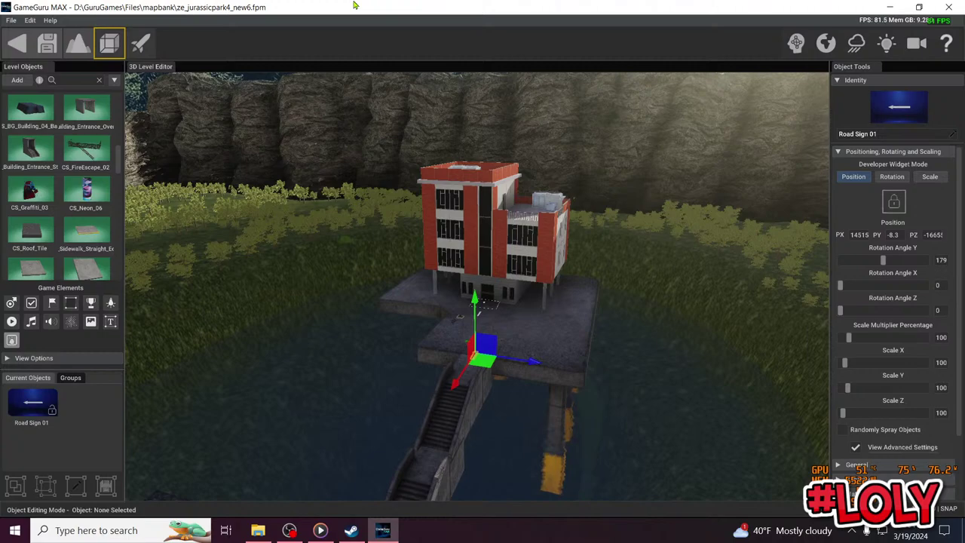
Return to the game storyboard and open the LobbyGame3 level for editing
{"action": "left_click", "coordinate": [17, 43]}
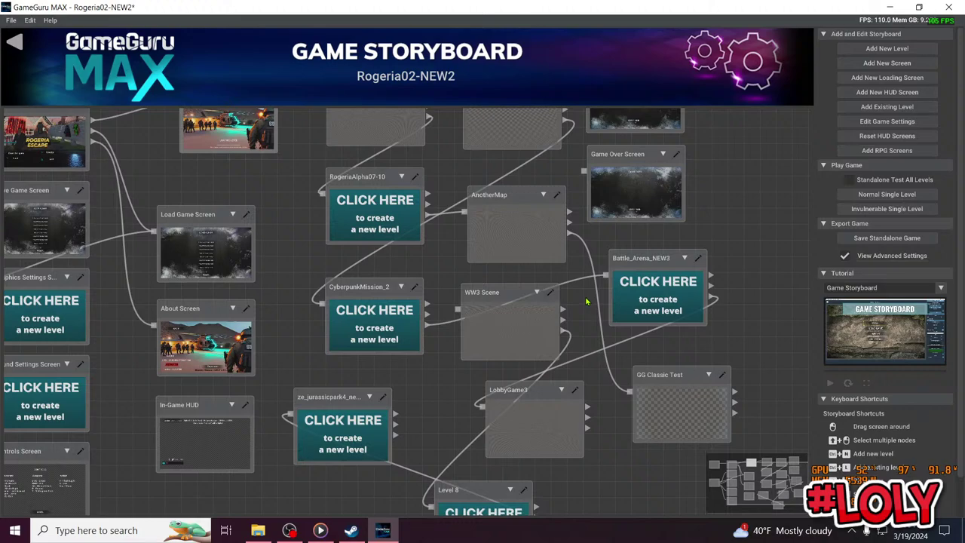
{"action": "left_click_drag", "start_coordinate": [737, 181], "coordinate": [736, 147]}
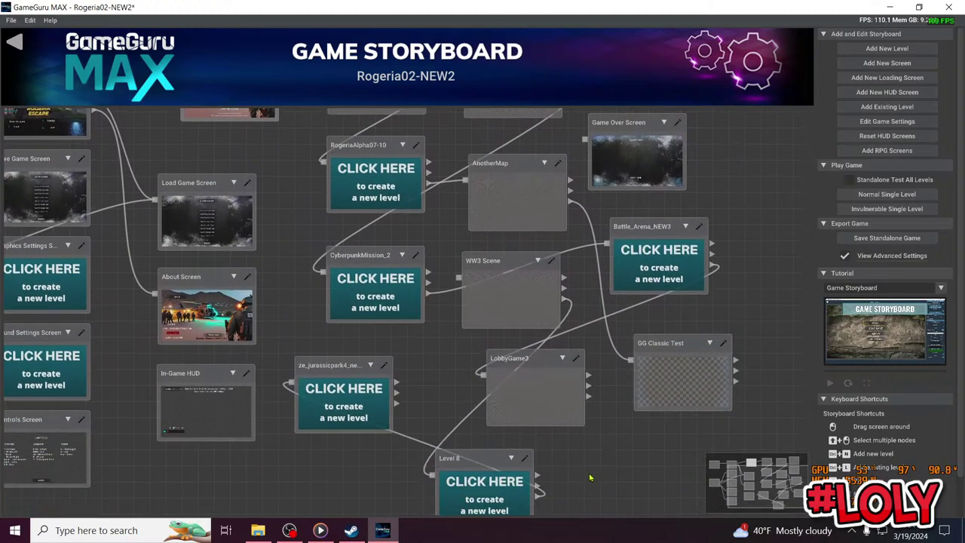
{"action": "left_click", "coordinate": [512, 376]}
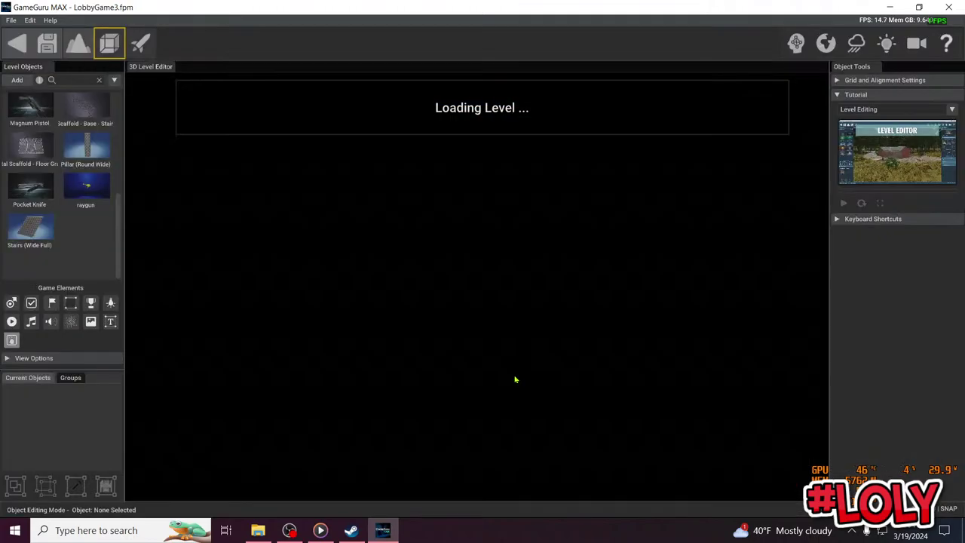
Examine the lobby level's stage, stairs and Zombie Escape Classic sign from several viewpoints
{"action": "right_click_drag", "start_coordinate": [494, 260], "coordinate": [332, 304]}
{"action": "key", "text": "s"}
{"action": "key", "text": "w"}
{"action": "key", "text": "w"}
{"action": "key", "text": "s"}
{"action": "key", "text": "w"}
{"action": "key", "text": "s"}
{"action": "key", "text": "d"}
{"action": "key", "text": "d"}
{"action": "key", "text": "a"}
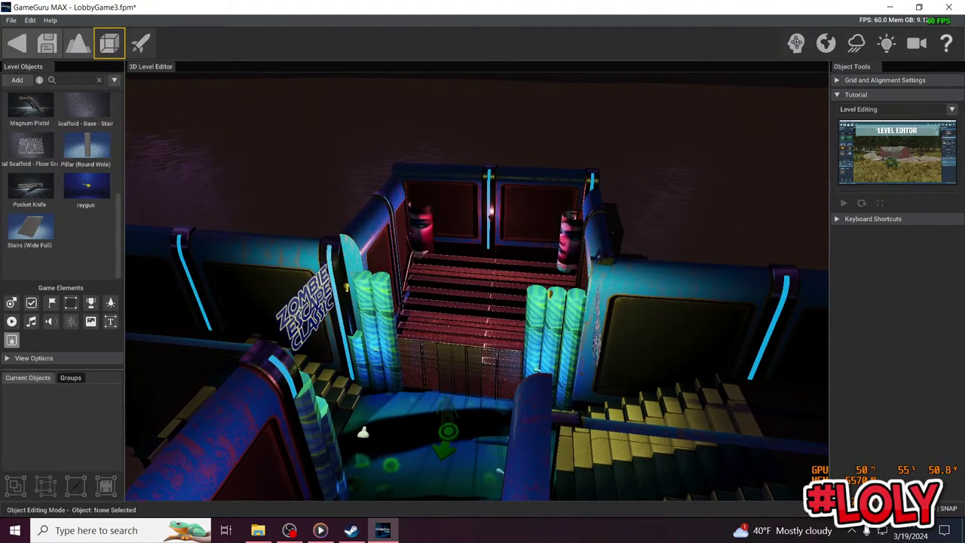
Return to the storyboard without saving the lobby level and open the terrain generator from an uncreated level node
{"action": "left_click", "coordinate": [12, 20]}
{"action": "mouse_move", "coordinate": [50, 19]}
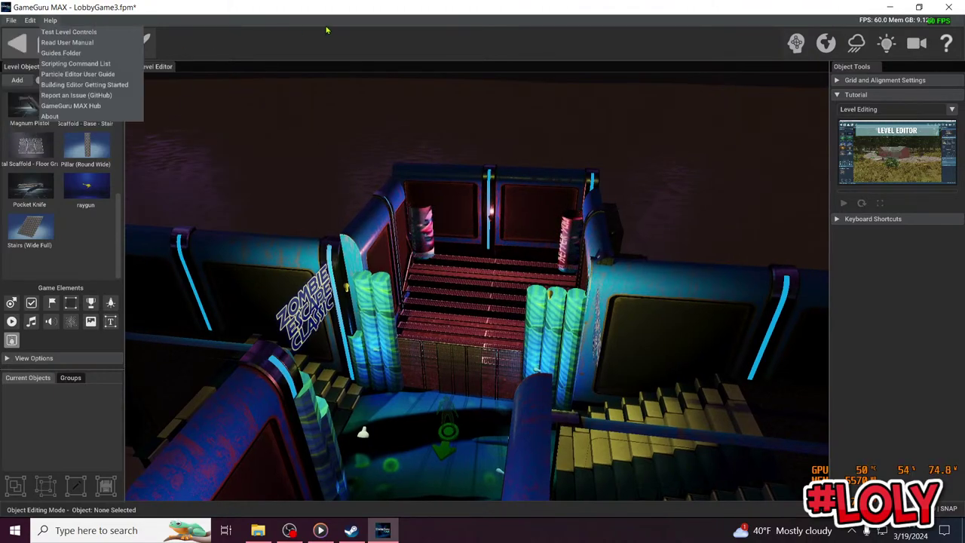
{"action": "left_click", "coordinate": [325, 34]}
{"action": "left_click", "coordinate": [17, 43]}
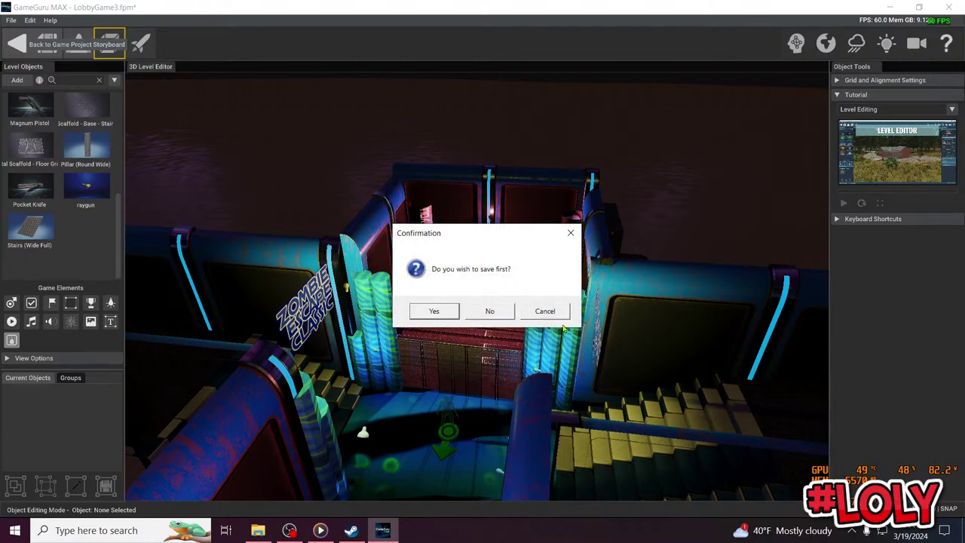
{"action": "left_click", "coordinate": [491, 311]}
{"action": "scroll", "coordinate": [589, 335], "scroll_direction": "up", "scroll_amount": 3}
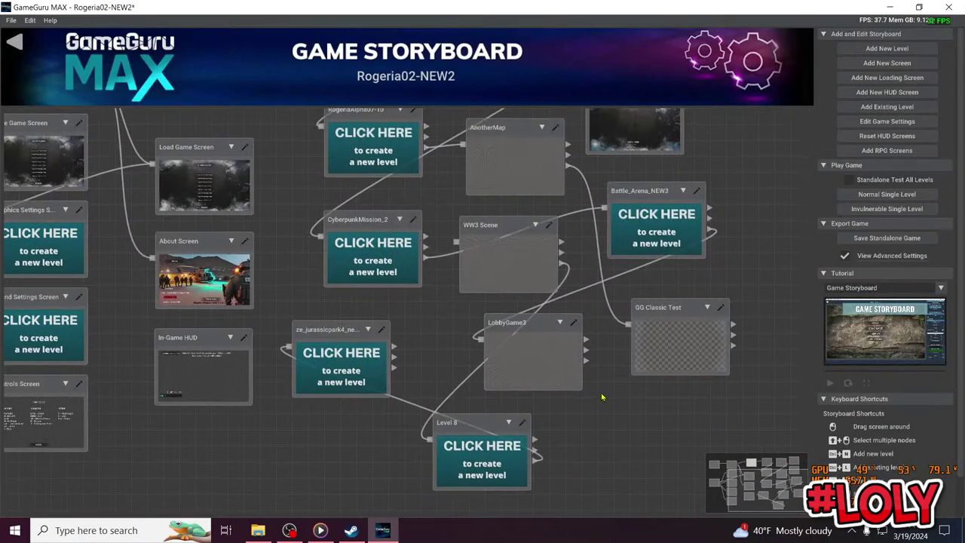
{"action": "left_click", "coordinate": [449, 348]}
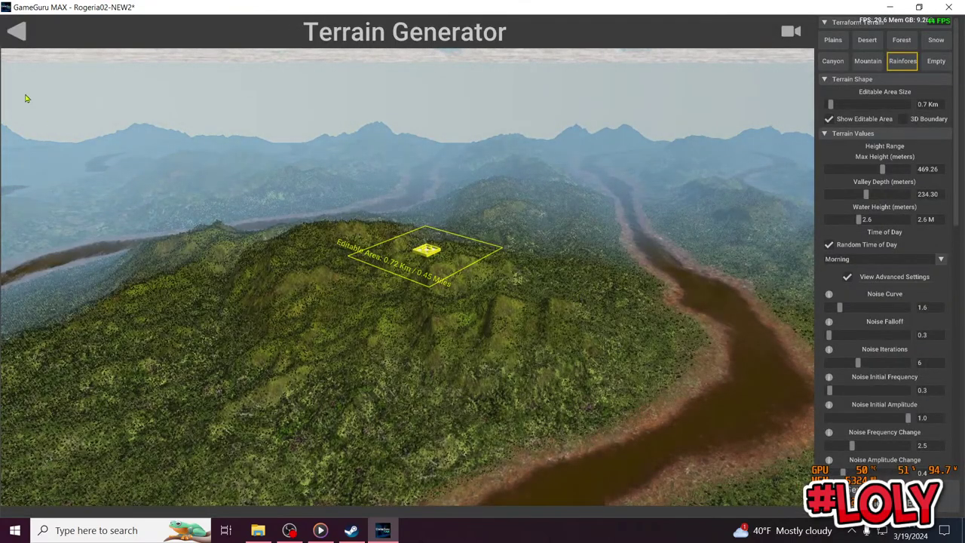
Leave the terrain generator and return to the game storyboard without saving the new terrain
{"action": "left_click", "coordinate": [18, 33]}
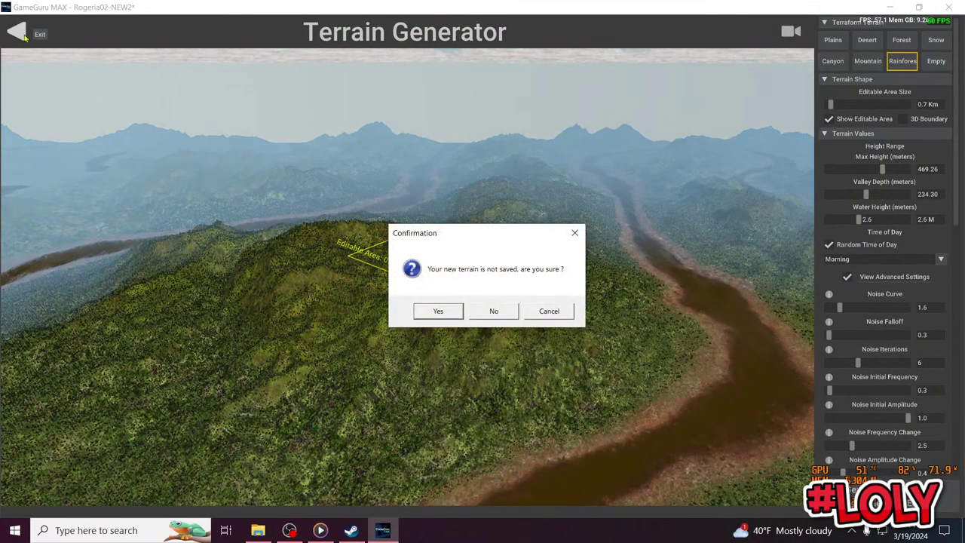
{"action": "left_click", "coordinate": [494, 310]}
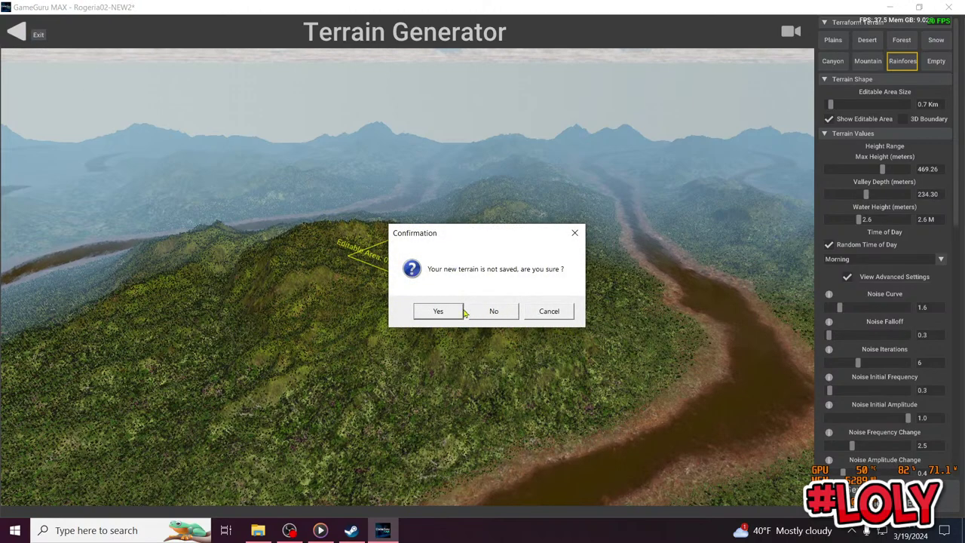
{"action": "left_click", "coordinate": [449, 310]}
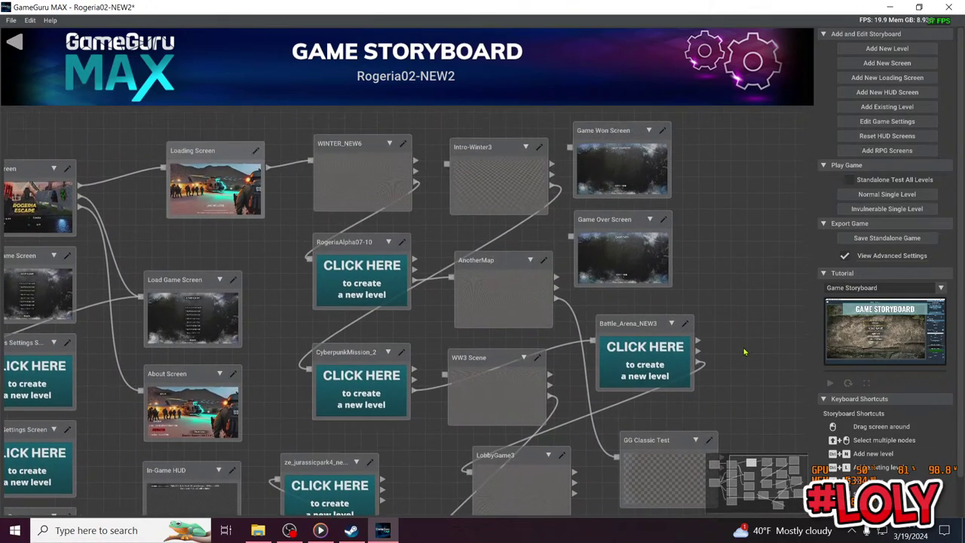
Add the existing level LobbyGame5.fpm from the mapbank folder to the game storyboard
{"action": "scroll", "coordinate": [759, 302], "scroll_direction": "down", "scroll_amount": 2}
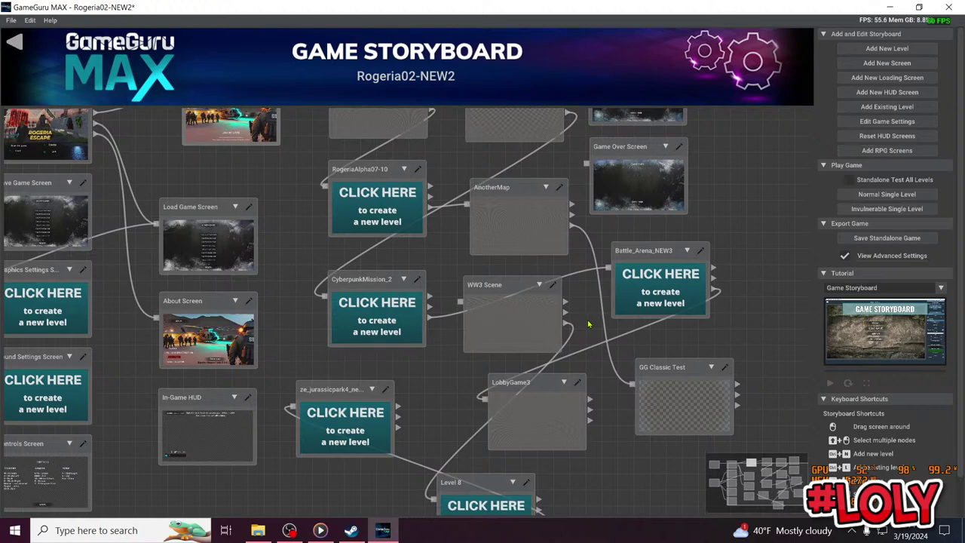
{"action": "mouse_move", "coordinate": [587, 318]}
{"action": "left_mouse_down"}
{"action": "mouse_move", "coordinate": [591, 404]}
{"action": "mouse_move", "coordinate": [604, 361]}
{"action": "mouse_move", "coordinate": [603, 317]}
{"action": "left_mouse_up"}
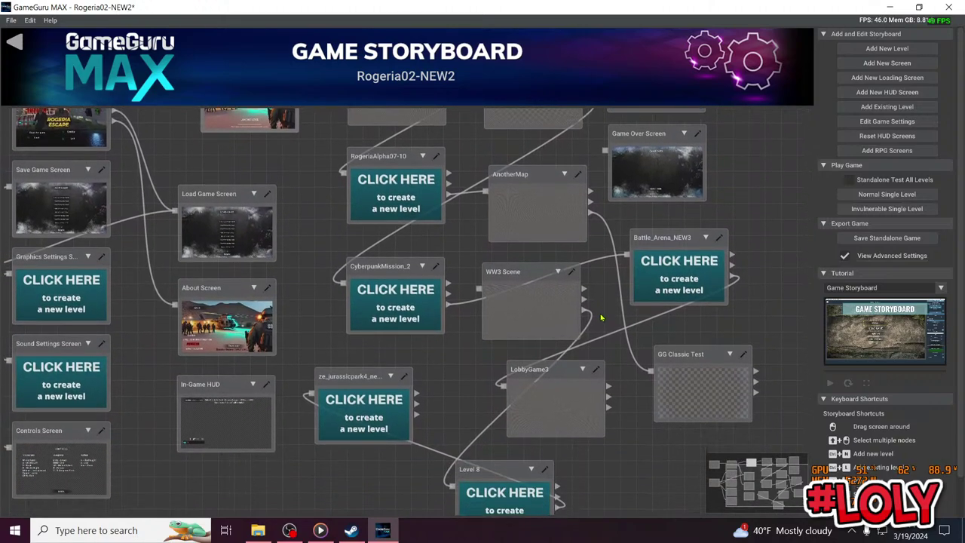
{"action": "left_click", "coordinate": [50, 21]}
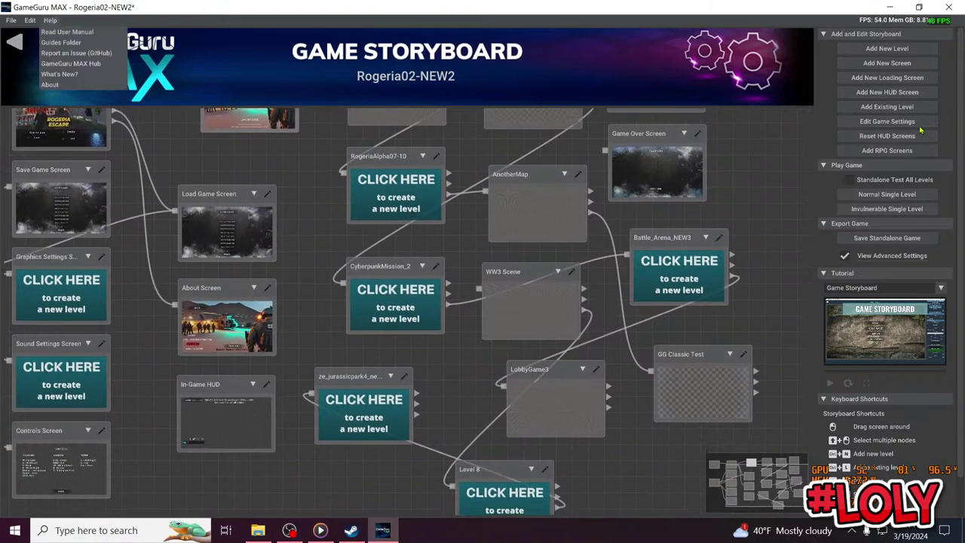
{"action": "left_click", "coordinate": [920, 79]}
{"action": "left_click", "coordinate": [919, 107]}
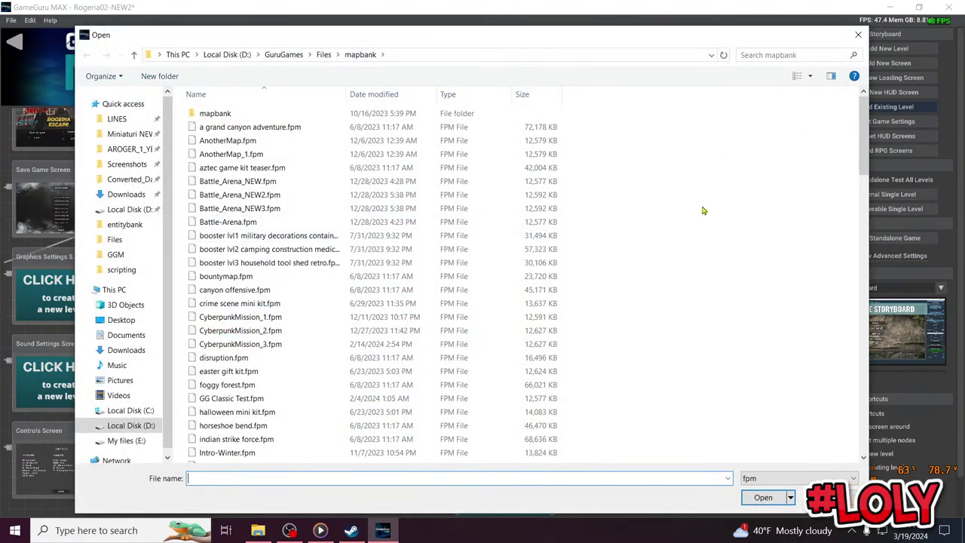
{"action": "type", "text": "Lobby"}
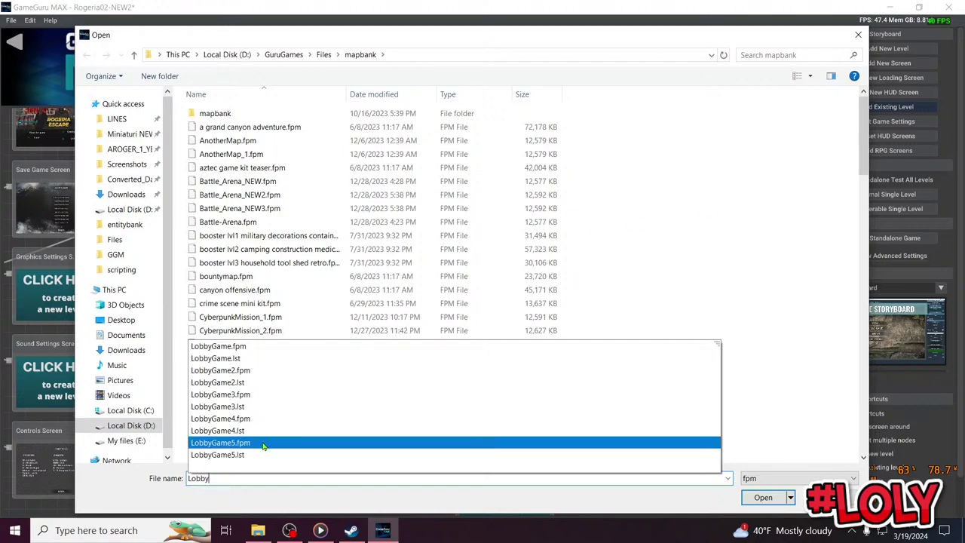
{"action": "left_click", "coordinate": [263, 445]}
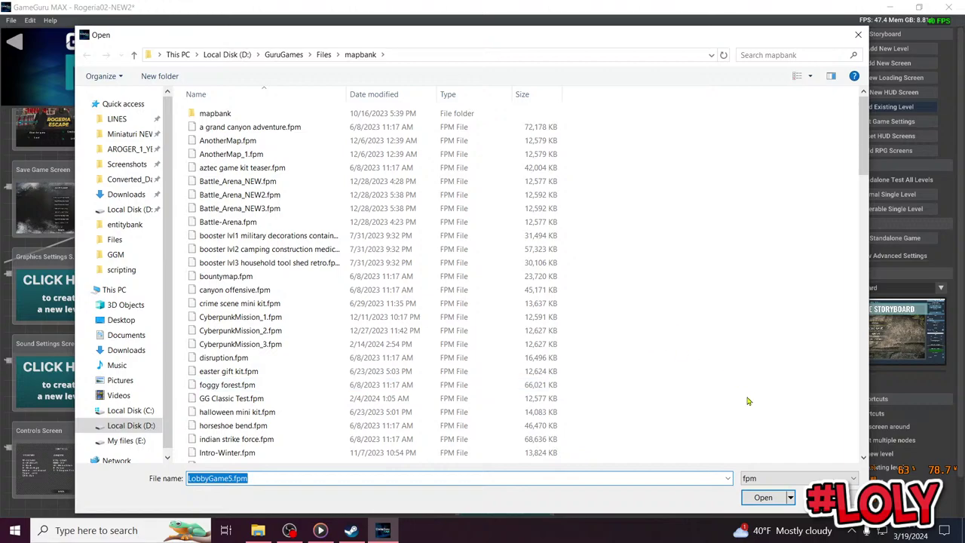
{"action": "left_click", "coordinate": [762, 497]}
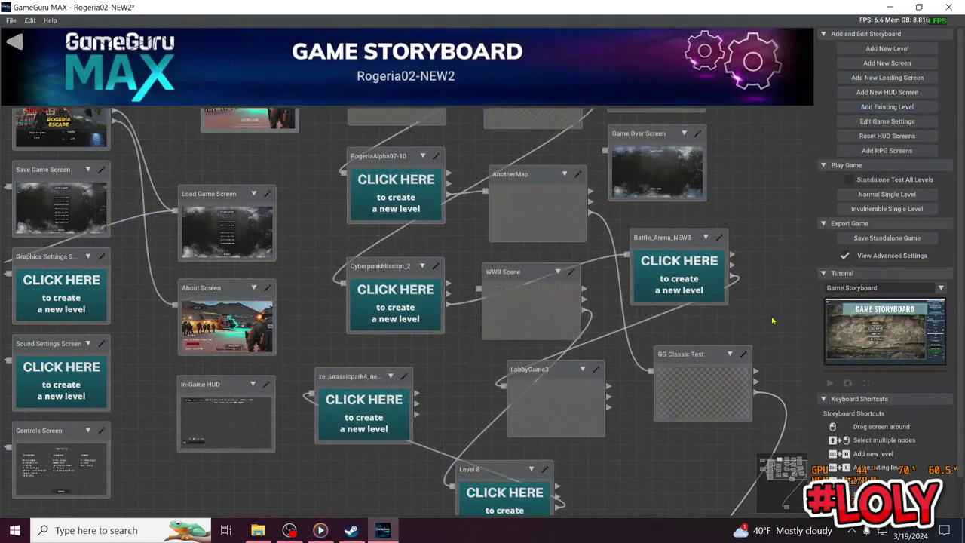
Bring the LobbyGame5 node up beside the Level 8 node, near the other levels in the storyboard
{"action": "left_click_drag", "start_coordinate": [781, 332], "coordinate": [732, 190]}
{"action": "left_click_drag", "start_coordinate": [544, 355], "coordinate": [567, 83]}
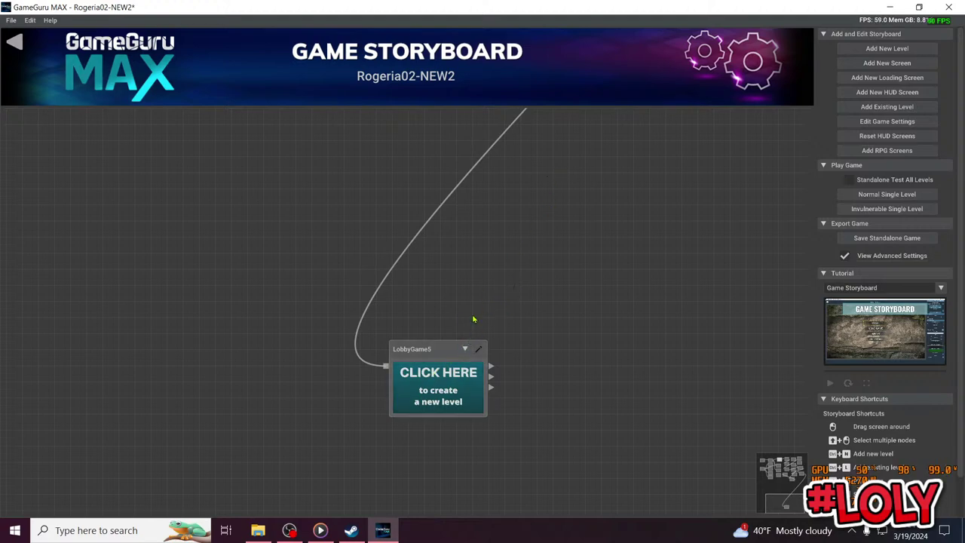
{"action": "left_click_drag", "start_coordinate": [404, 356], "coordinate": [571, 112]}
{"action": "left_click_drag", "start_coordinate": [701, 193], "coordinate": [636, 463]}
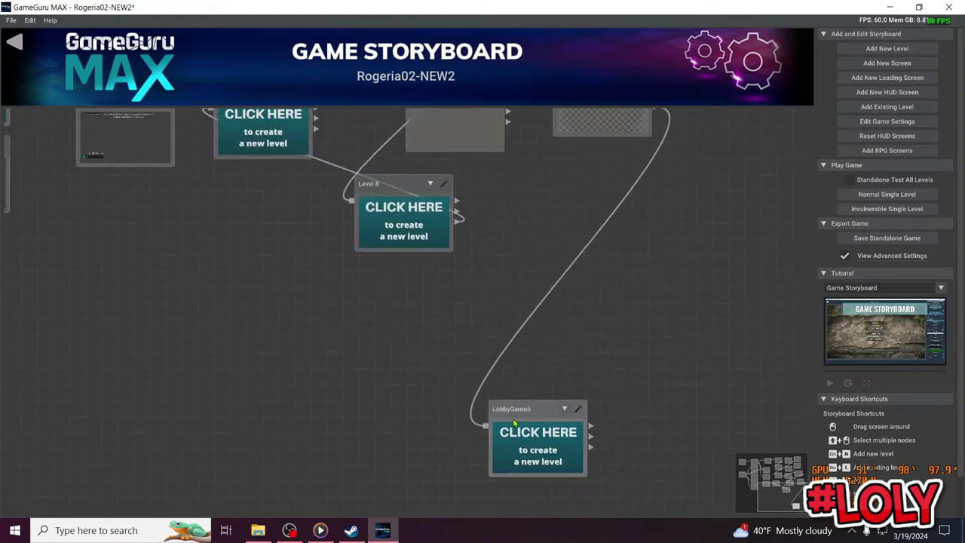
{"action": "left_click_drag", "start_coordinate": [512, 424], "coordinate": [518, 199]}
{"action": "right_click_drag", "start_coordinate": [627, 215], "coordinate": [631, 397]}
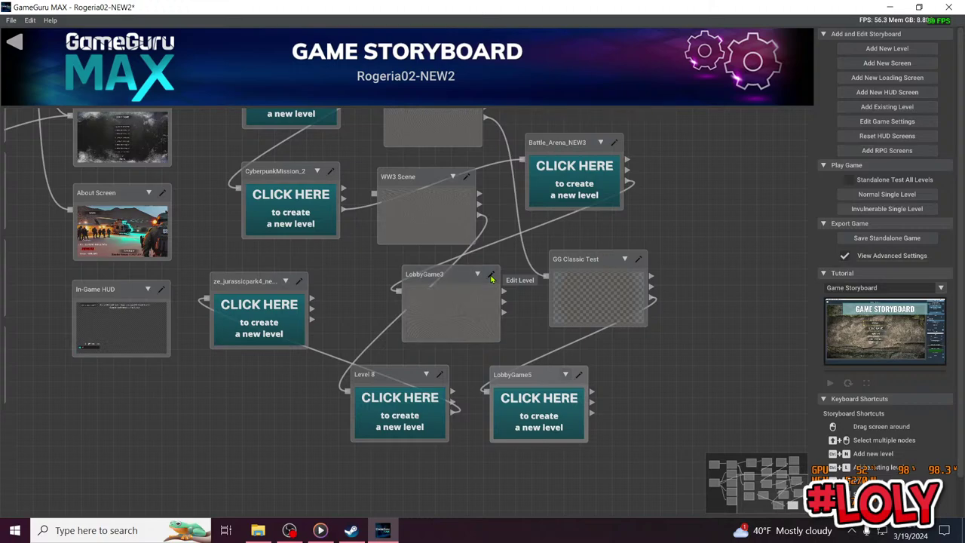
Delete the old LobbyGame3 level from the storyboard
{"action": "left_click", "coordinate": [491, 276]}
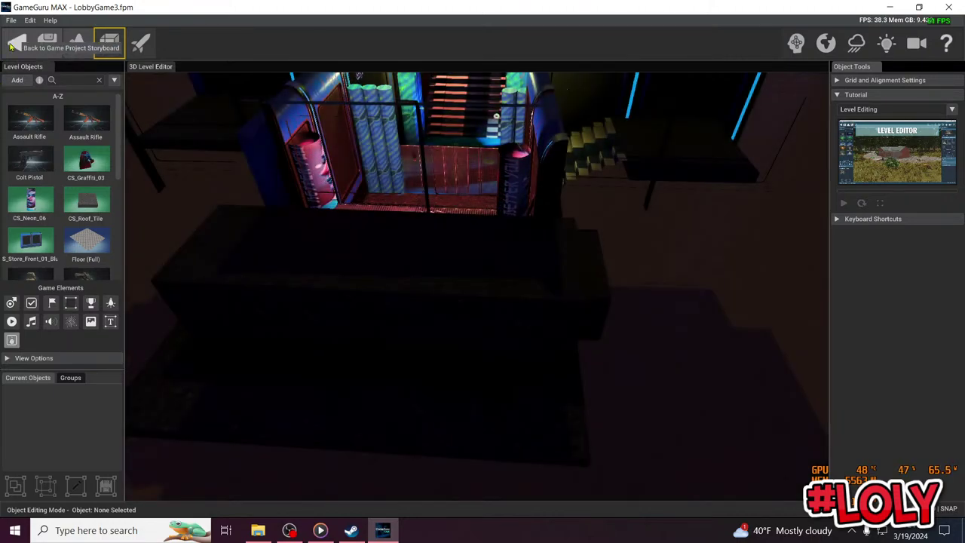
{"action": "left_click", "coordinate": [11, 47]}
{"action": "left_click", "coordinate": [477, 275]}
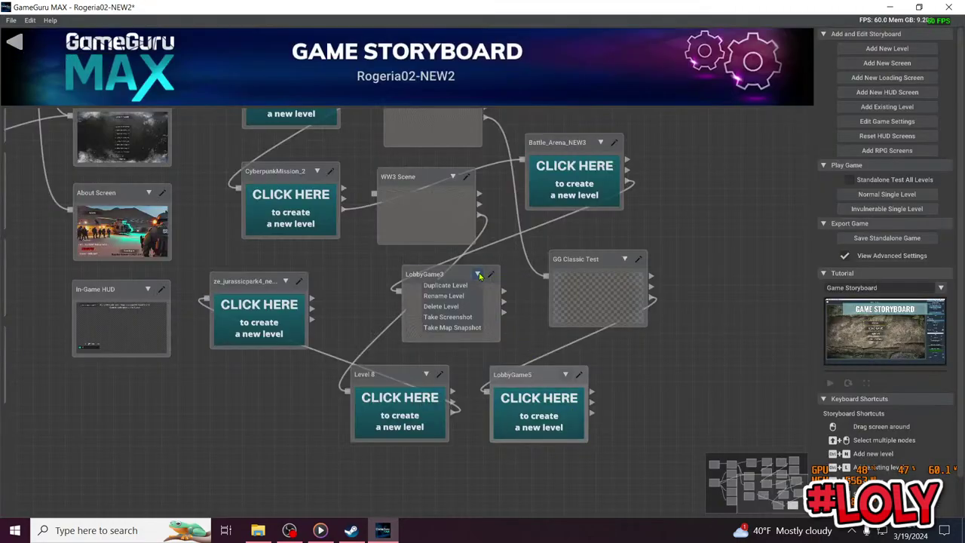
{"action": "left_click", "coordinate": [441, 306]}
{"action": "left_click", "coordinate": [462, 314]}
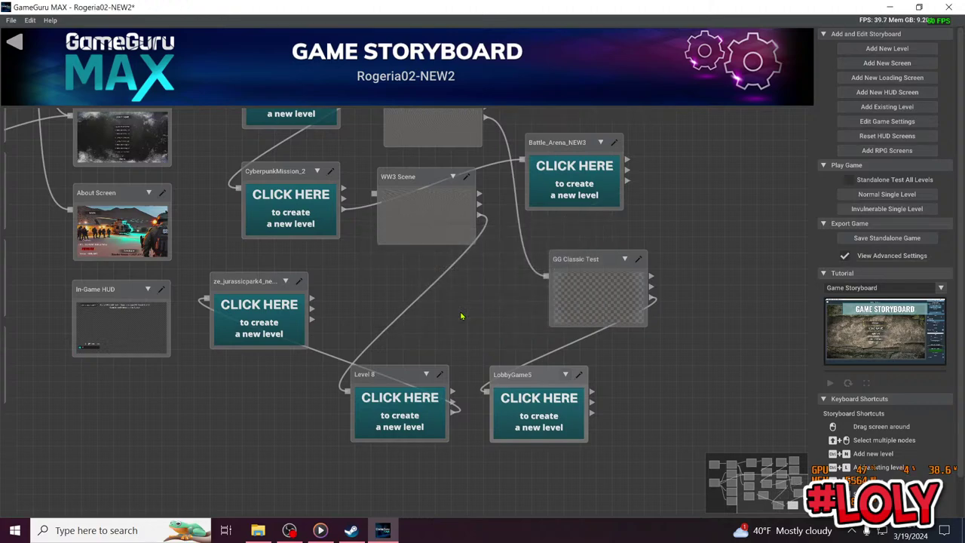
Move the LobbyGame5 node between the WW3 Scene and Level 8 nodes and open it for editing
{"action": "left_click_drag", "start_coordinate": [525, 374], "coordinate": [414, 271]}
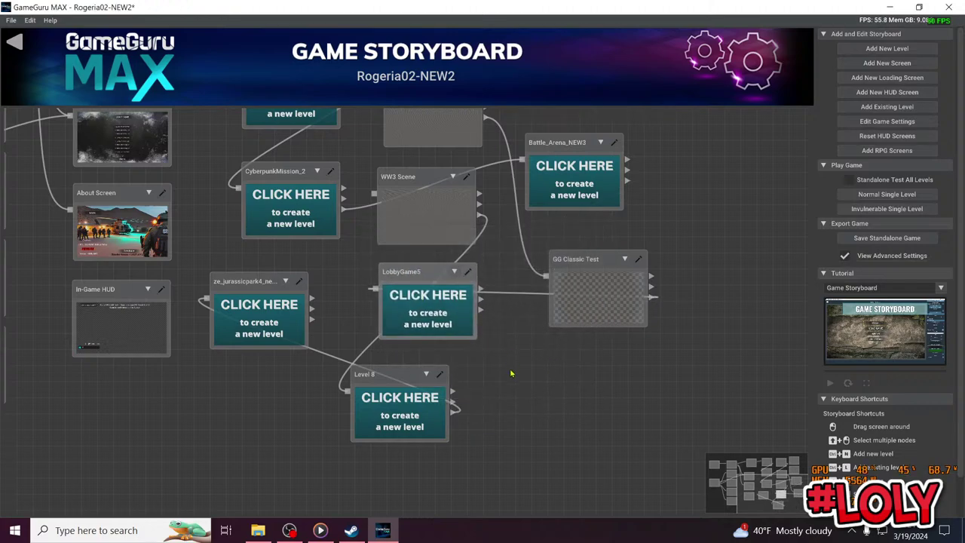
{"action": "left_click_drag", "start_coordinate": [511, 373], "coordinate": [504, 427]}
{"action": "left_click", "coordinate": [411, 362]}
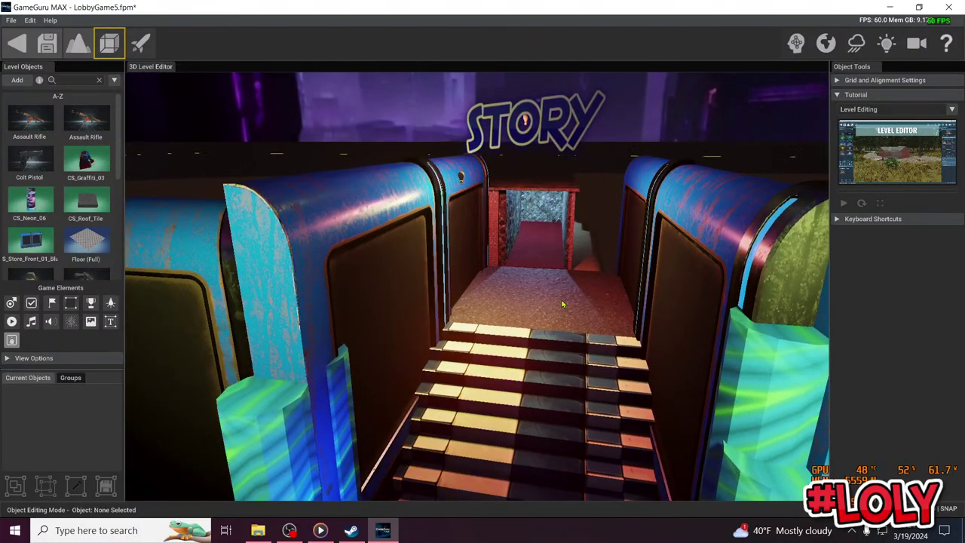
Test-play the lobby level, walking the Story stairway, the fenced stage and another corridor, and return to the editor
{"action": "key", "text": "w"}
{"action": "right_click_drag", "start_coordinate": [562, 303], "coordinate": [622, 275]}
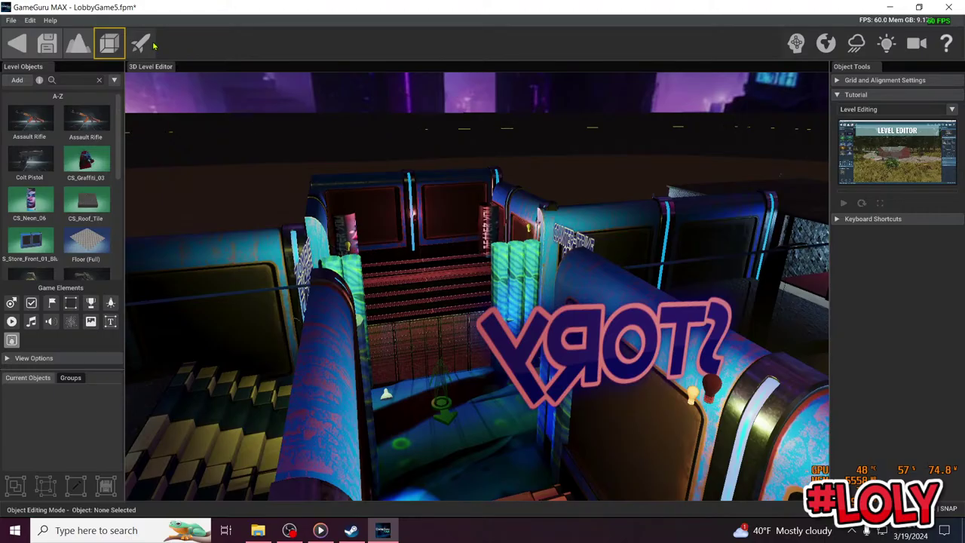
{"action": "left_click", "coordinate": [151, 46]}
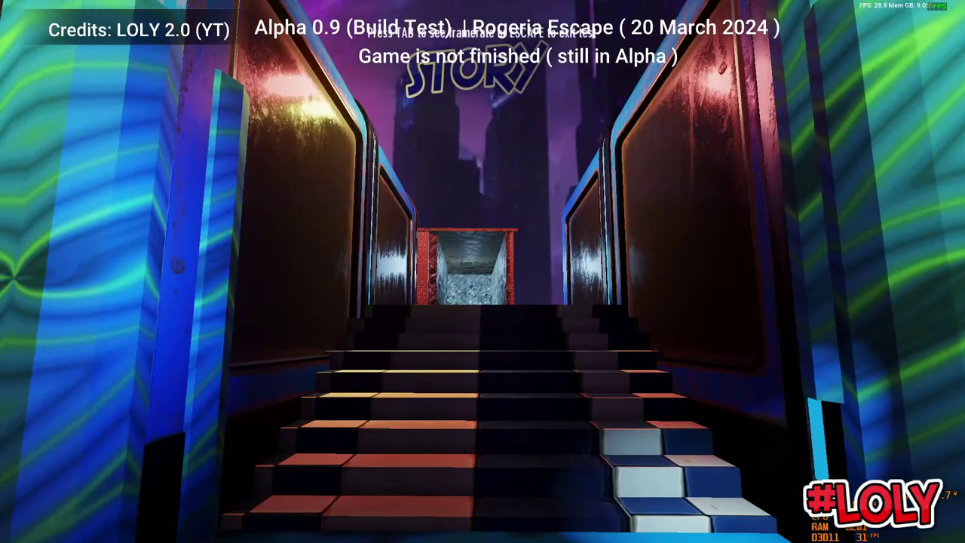
{"action": "key", "text": "w"}
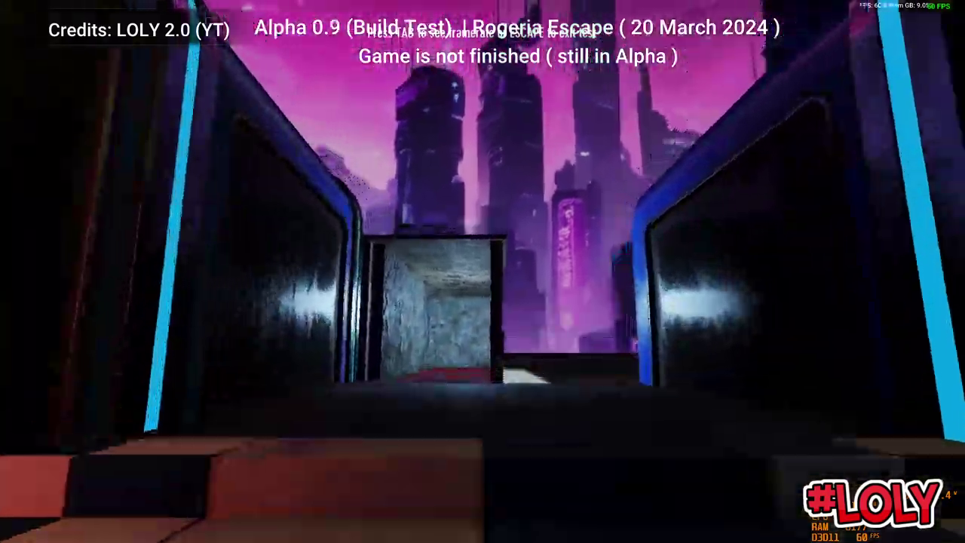
{"action": "key", "text": "w"}
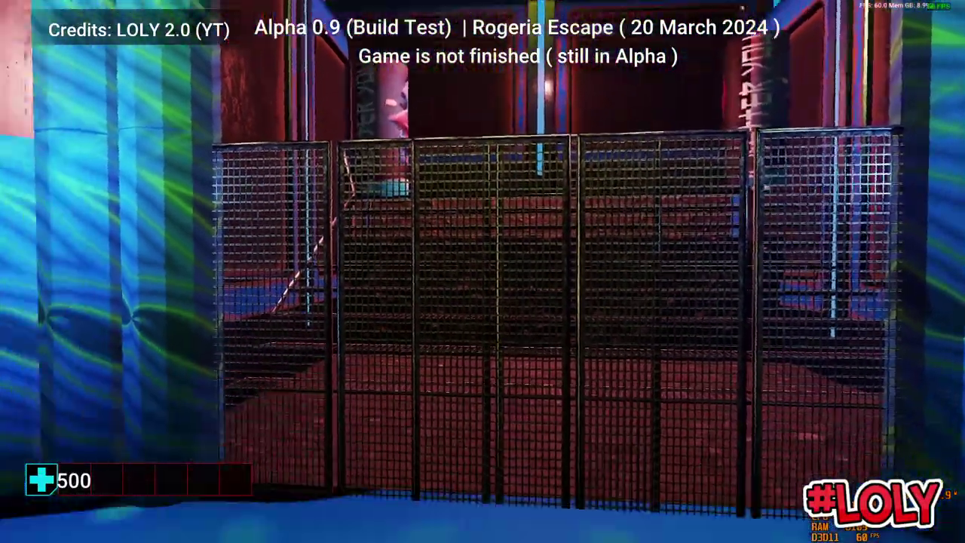
{"action": "key", "text": "w"}
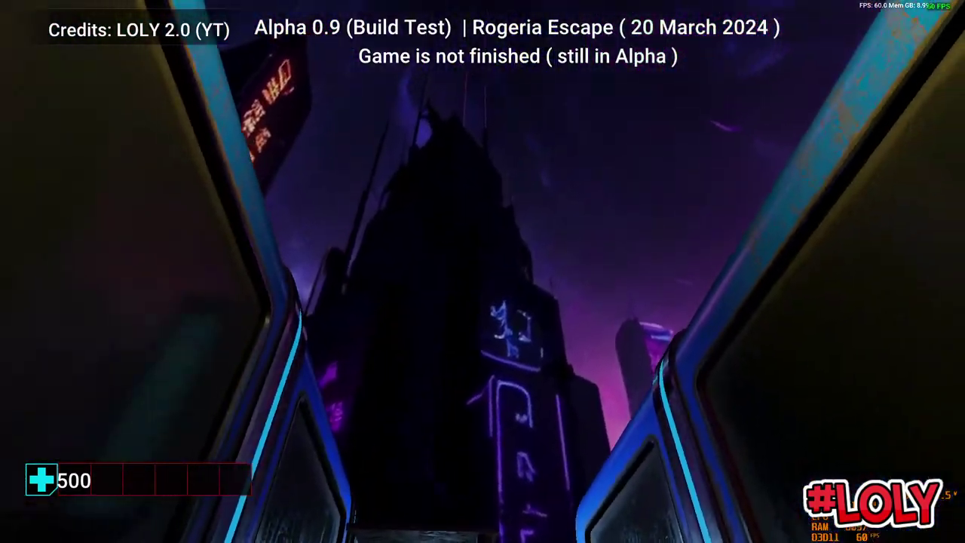
{"action": "key", "text": "s"}
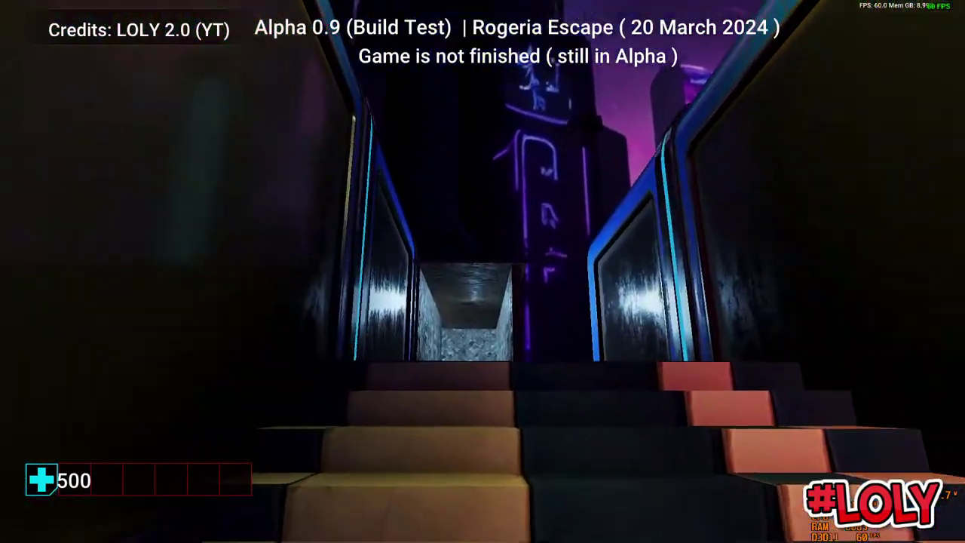
{"action": "key", "text": "s"}
{"action": "key", "text": "Escape"}
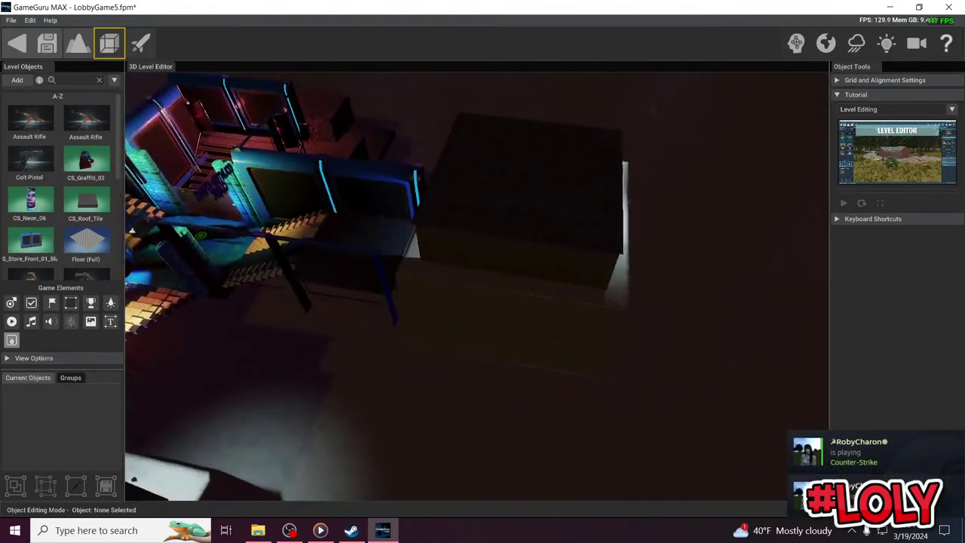
Shift the dark room box at the end of the Counter-Strike Classic stairway sideways across the corridor
{"action": "left_click", "coordinate": [537, 229]}
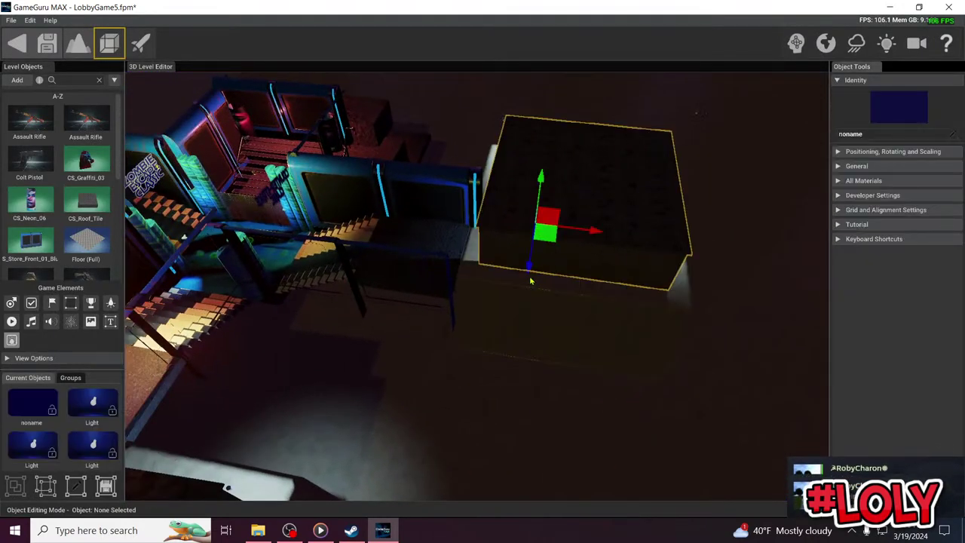
{"action": "left_click_drag", "start_coordinate": [530, 273], "coordinate": [514, 323]}
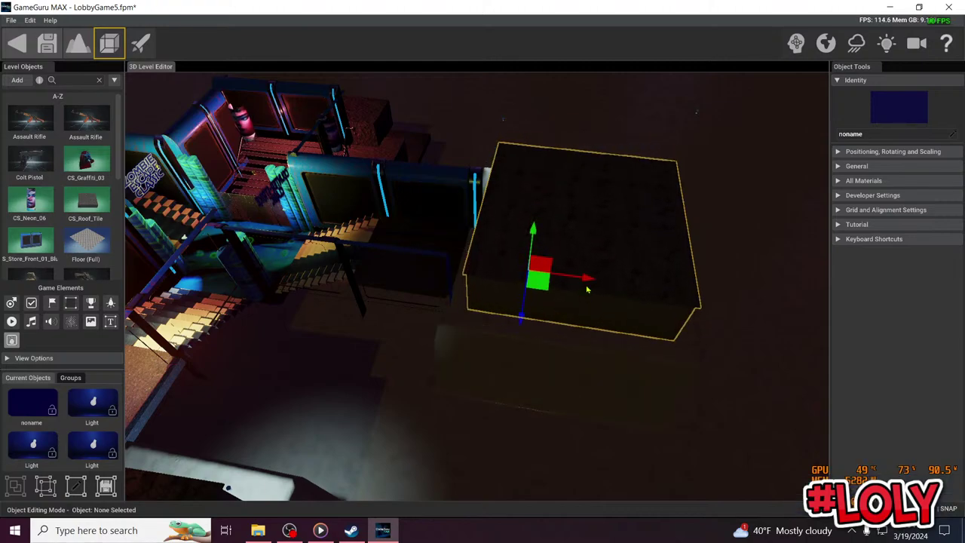
{"action": "left_click_drag", "start_coordinate": [586, 287], "coordinate": [563, 281]}
{"action": "right_click_drag", "start_coordinate": [562, 281], "coordinate": [562, 279]}
{"action": "left_click_drag", "start_coordinate": [643, 230], "coordinate": [635, 231]}
{"action": "right_click_drag", "start_coordinate": [635, 231], "coordinate": [631, 232]}
Shift the room box at the end of the Story stairway sideways across its corridor
{"action": "left_click", "coordinate": [610, 285]}
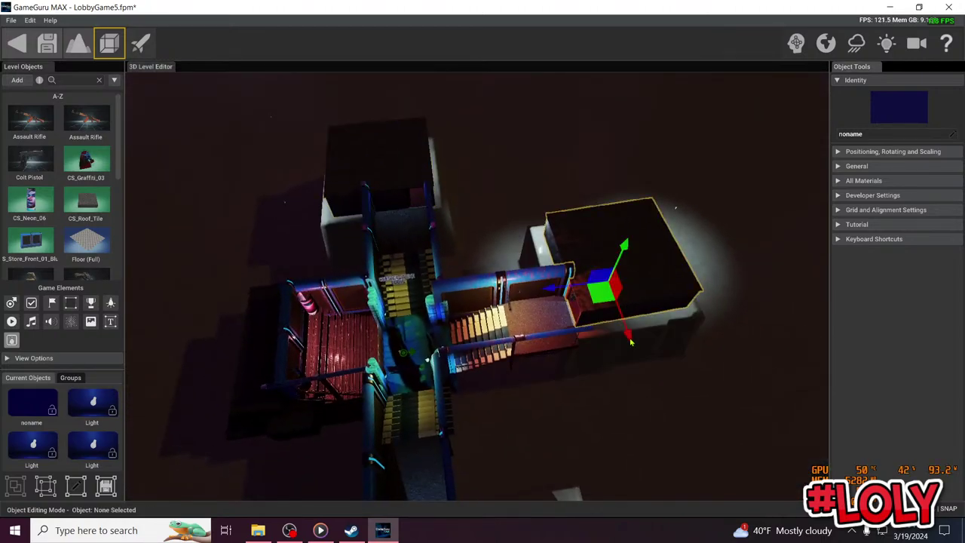
{"action": "mouse_move", "coordinate": [631, 341]}
{"action": "left_mouse_down"}
{"action": "mouse_move", "coordinate": [639, 356]}
{"action": "mouse_move", "coordinate": [614, 341]}
{"action": "left_mouse_up"}
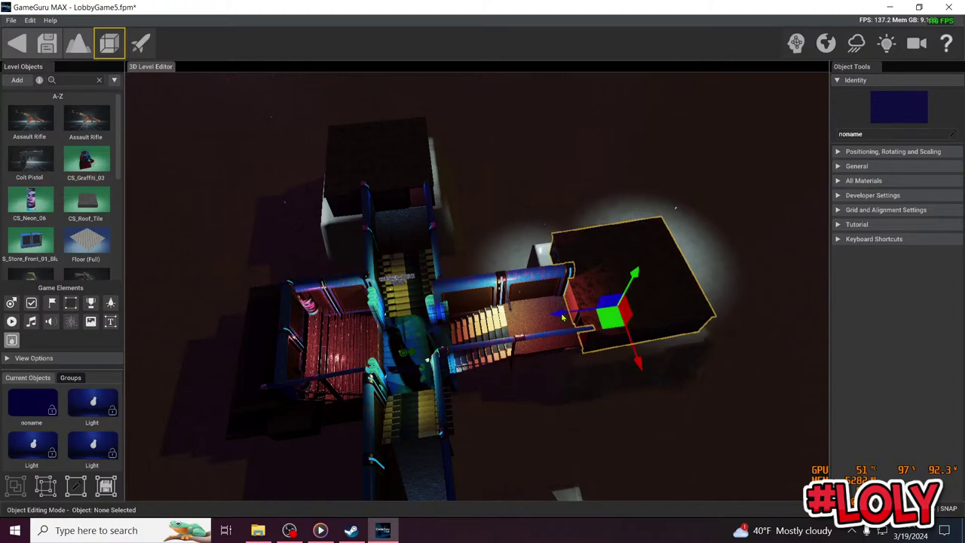
{"action": "left_click_drag", "start_coordinate": [562, 317], "coordinate": [557, 318]}
Shift the room box at the end of the remaining stairway sideways to cover the corridor's open entrance
{"action": "right_click_drag", "start_coordinate": [557, 318], "coordinate": [539, 285]}
{"action": "key", "text": "w"}
{"action": "right_click_drag", "start_coordinate": [422, 317], "coordinate": [529, 326]}
{"action": "left_click", "coordinate": [531, 226]}
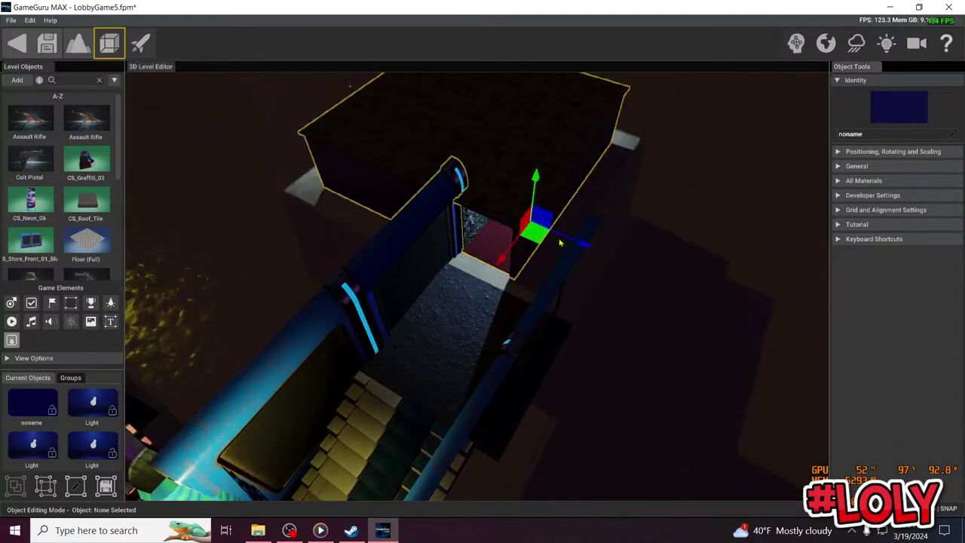
{"action": "left_click_drag", "start_coordinate": [582, 247], "coordinate": [643, 273]}
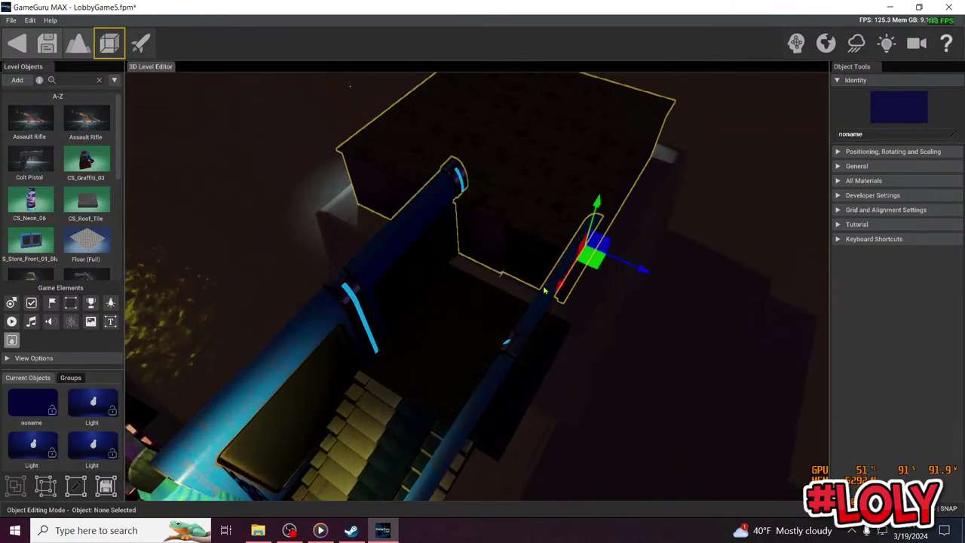
Check the lobby's stairways and room boxes from above and save the LobbyGame5 level
{"action": "scroll", "coordinate": [534, 260], "scroll_direction": "up", "scroll_amount": 6}
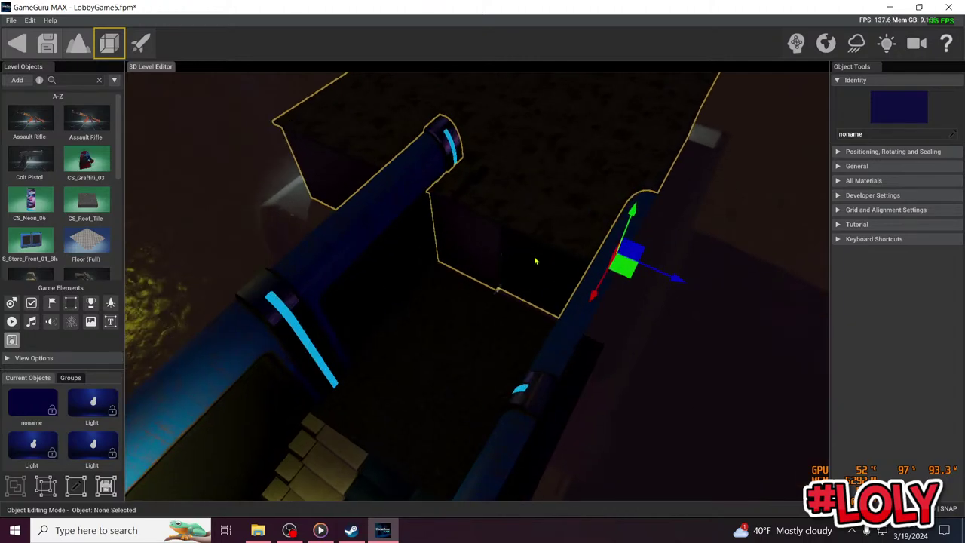
{"action": "scroll", "coordinate": [534, 260], "scroll_direction": "down", "scroll_amount": 8}
{"action": "right_click_drag", "start_coordinate": [534, 260], "coordinate": [346, 299]}
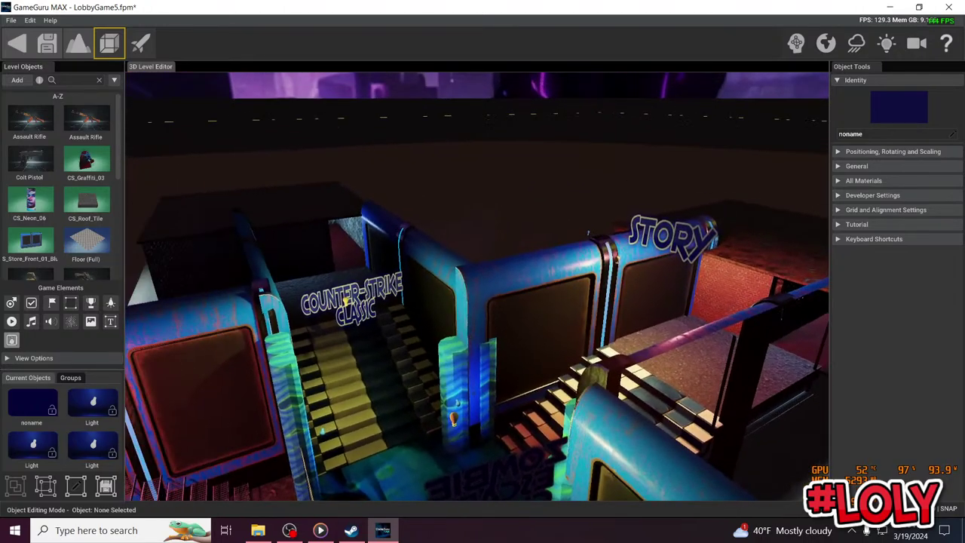
{"action": "scroll", "coordinate": [586, 258], "scroll_direction": "up", "scroll_amount": 3}
{"action": "right_click_drag", "start_coordinate": [586, 258], "coordinate": [618, 274]}
{"action": "scroll", "coordinate": [618, 274], "scroll_direction": "down", "scroll_amount": 6}
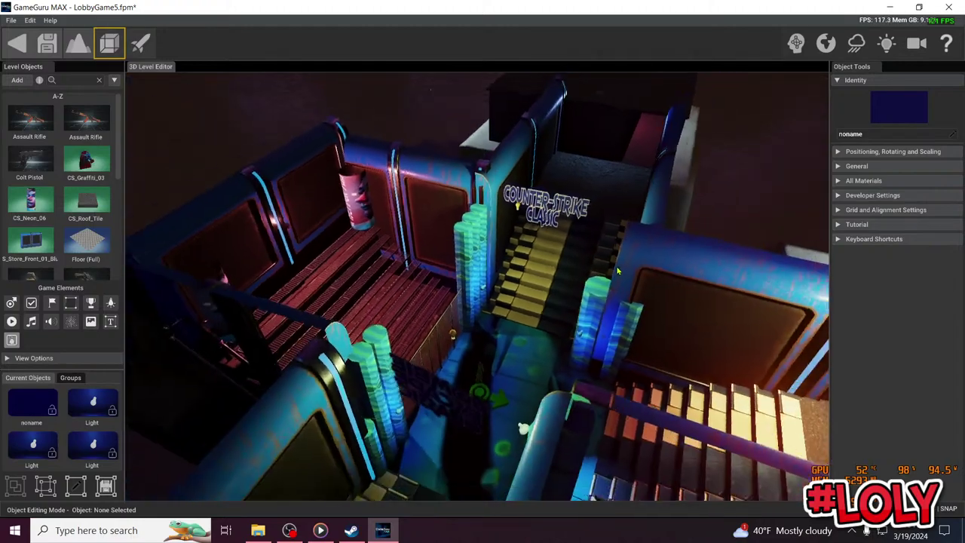
{"action": "left_click", "coordinate": [46, 43]}
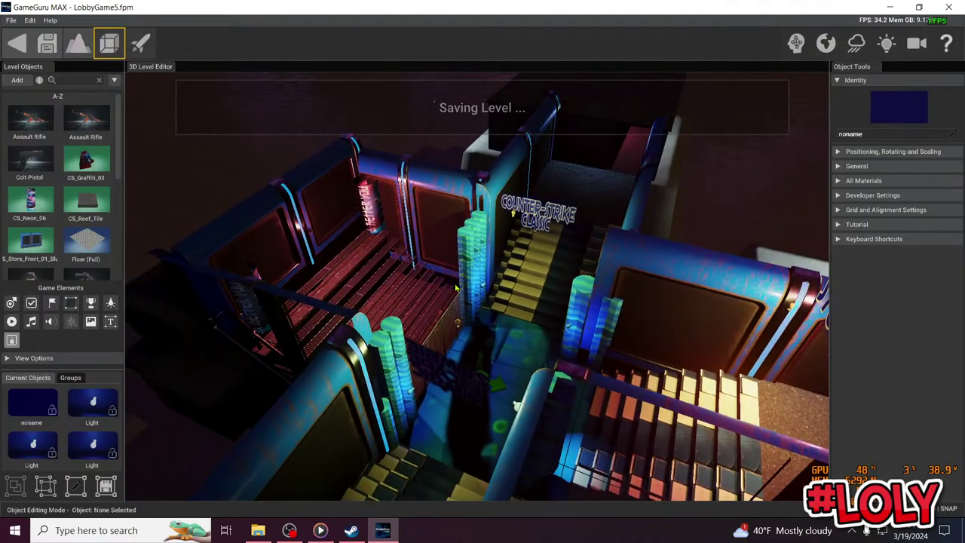
Test the lobby level by viewing each stairway's sign and walking up a stairway into the room at its end
{"action": "left_click", "coordinate": [141, 43]}
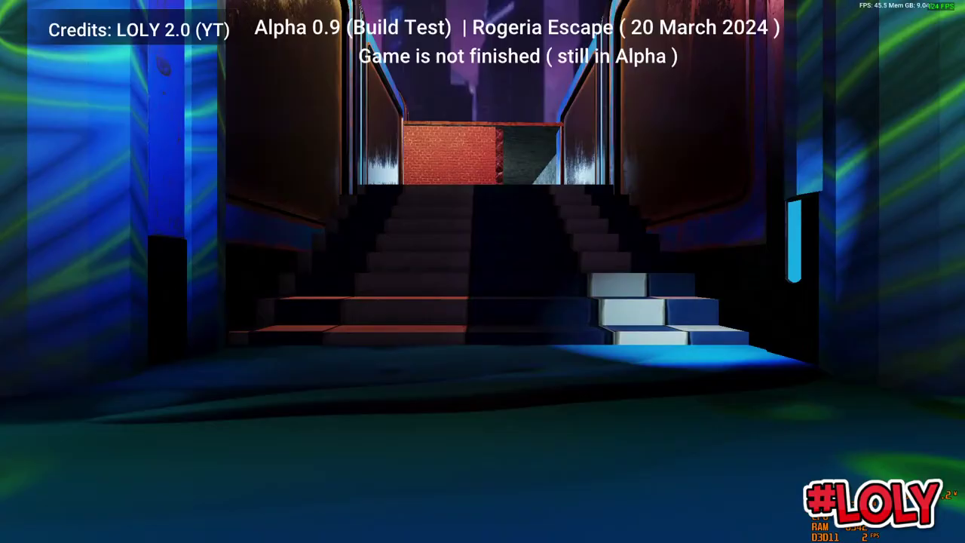
{"action": "key", "text": "w"}
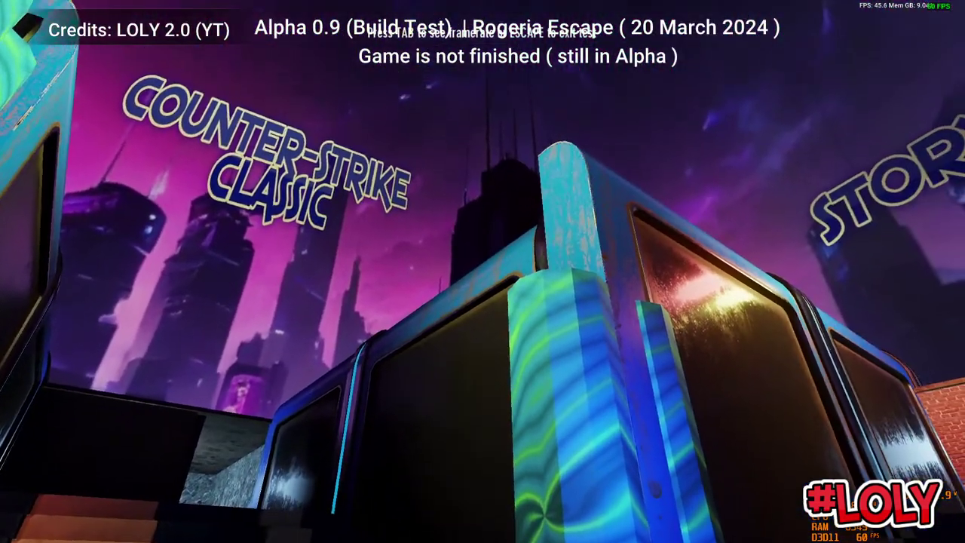
{"action": "key", "text": "w"}
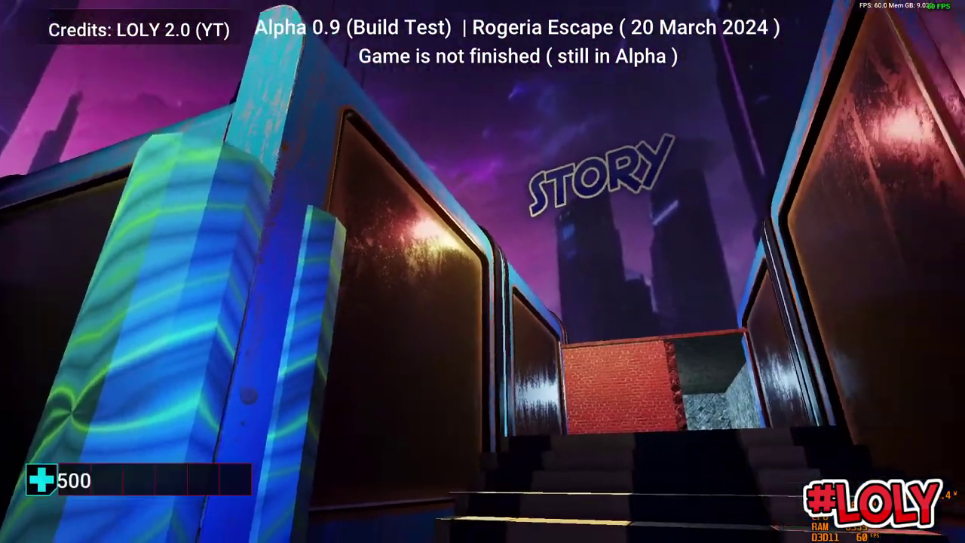
{"action": "key", "text": "w"}
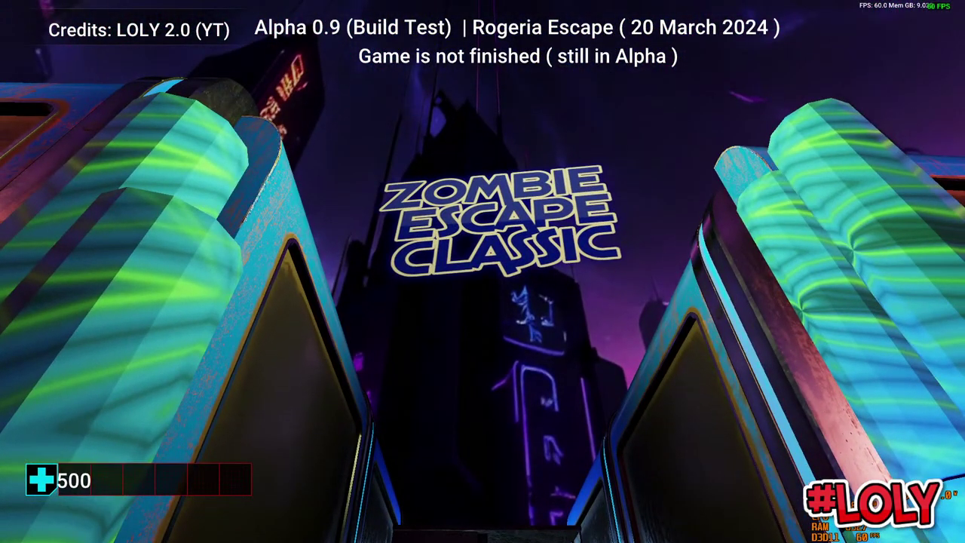
{"action": "key", "text": "w"}
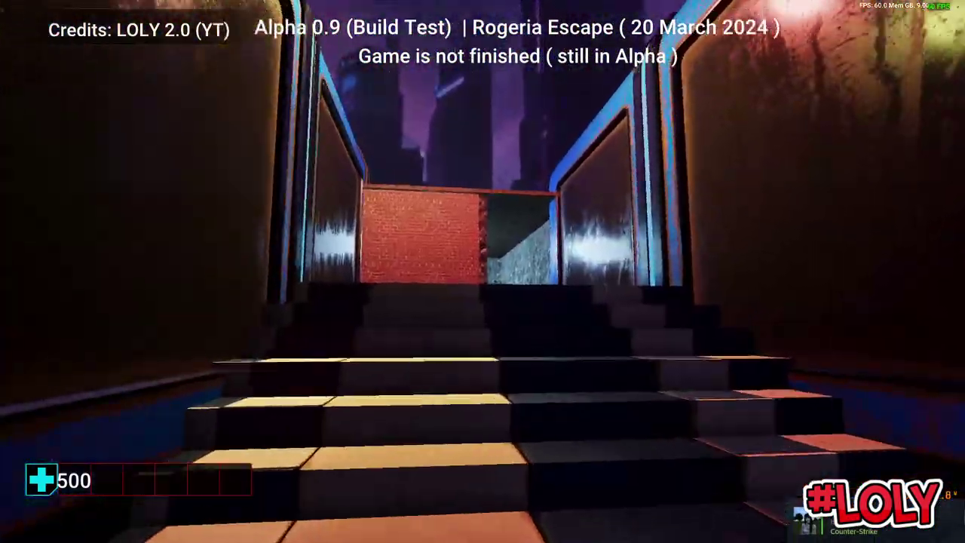
{"action": "key", "text": "w"}
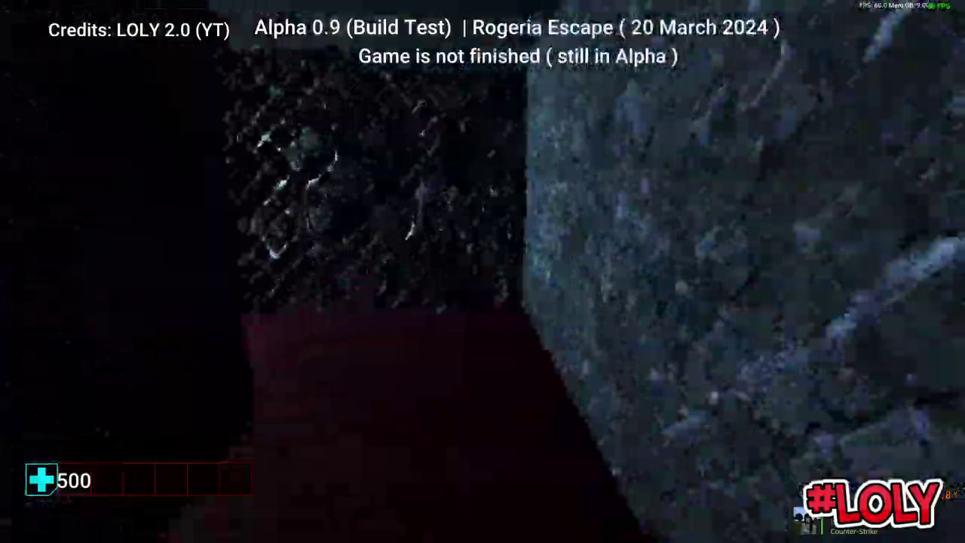
{"action": "key", "text": "w"}
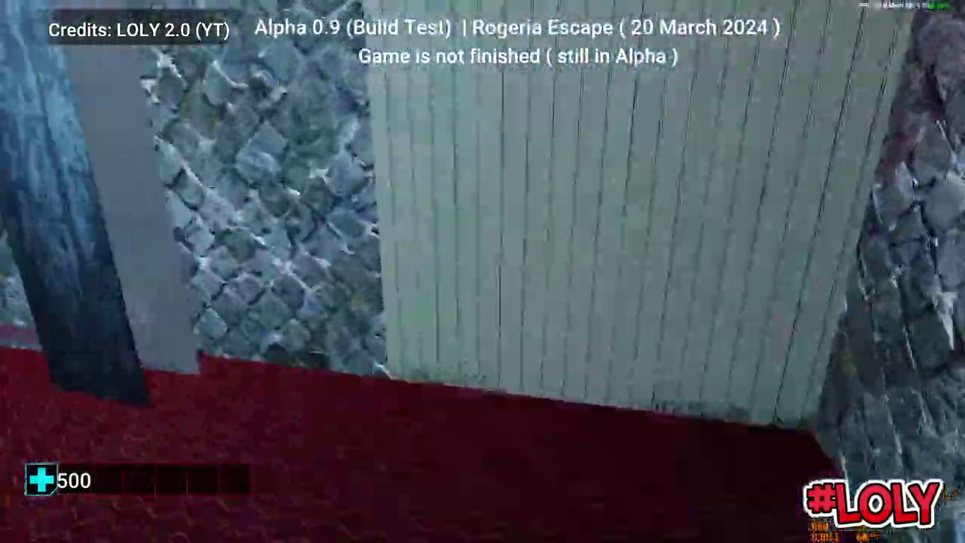
{"action": "key", "text": "w"}
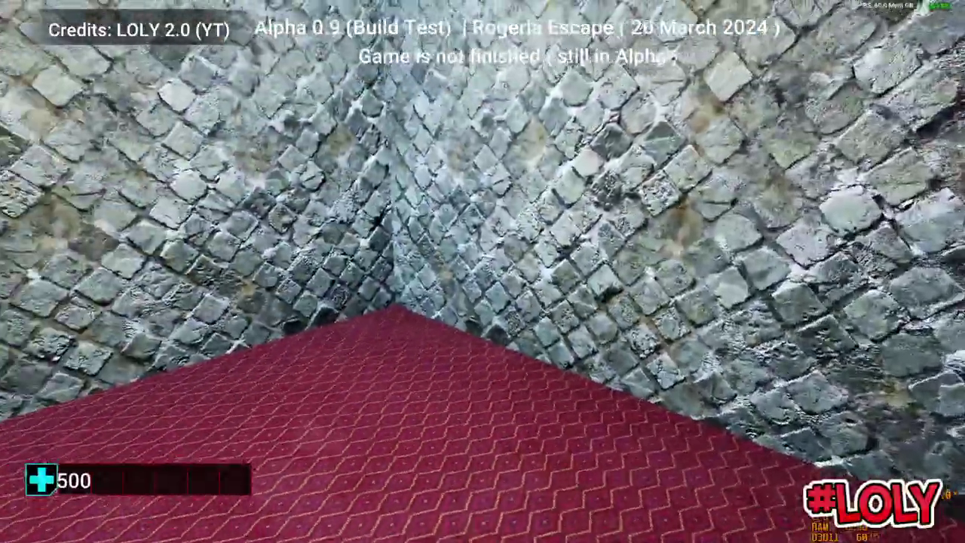
{"action": "key", "text": "w"}
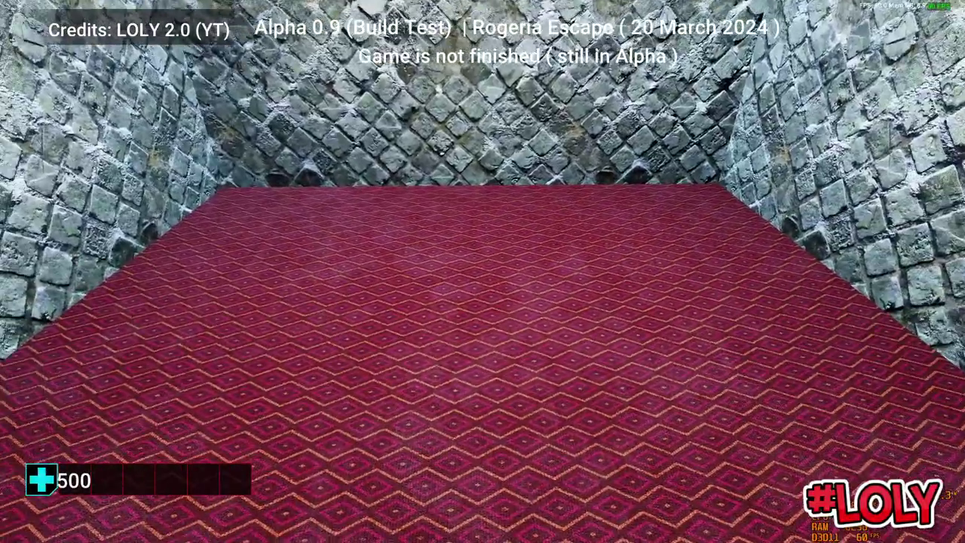
{"action": "key", "text": "w"}
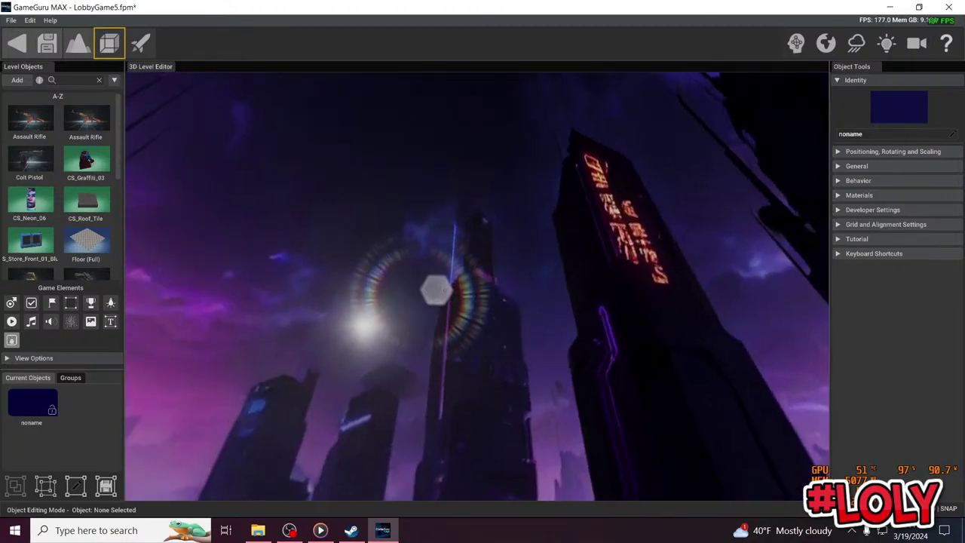
Examine the lobby's grated platform, its pillars and the Story stairway in the level editor
{"action": "right_click_drag", "start_coordinate": [477, 287], "coordinate": [361, 288]}
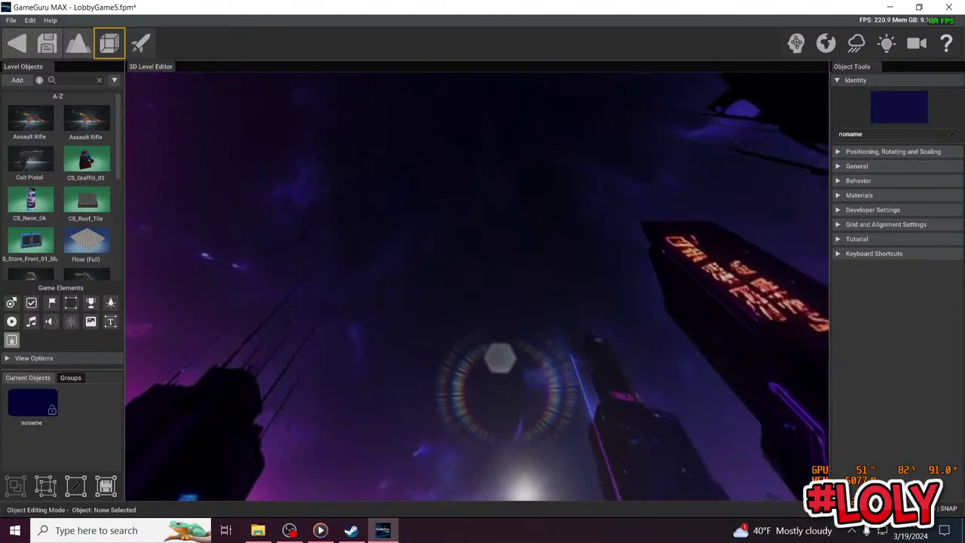
{"action": "right_click_drag", "start_coordinate": [476, 286], "coordinate": [452, 408]}
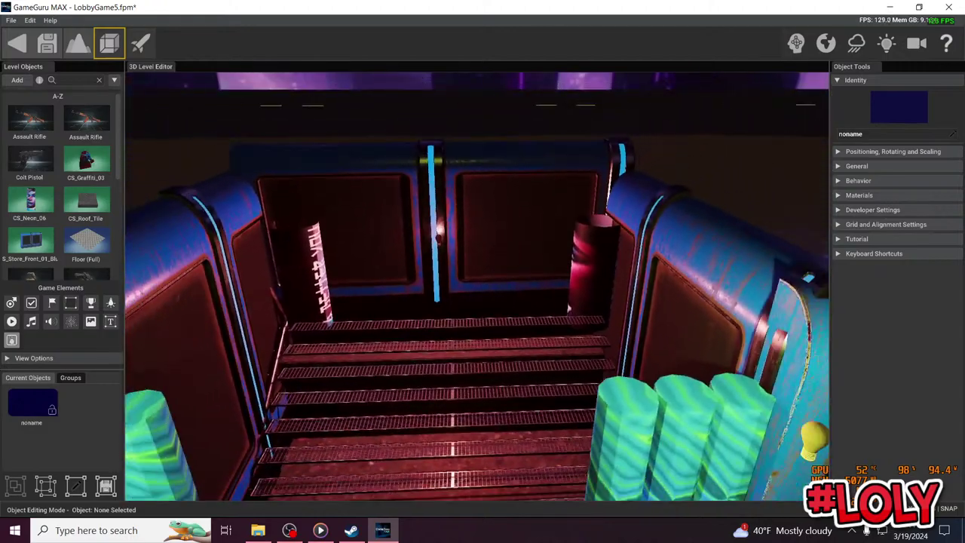
{"action": "right_click_drag", "start_coordinate": [477, 287], "coordinate": [443, 363]}
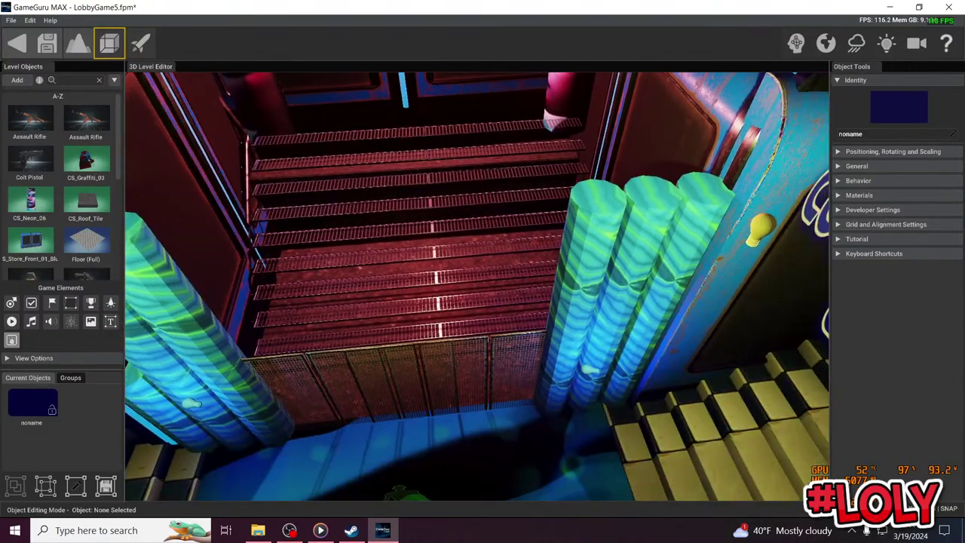
{"action": "right_click_drag", "start_coordinate": [476, 287], "coordinate": [354, 332]}
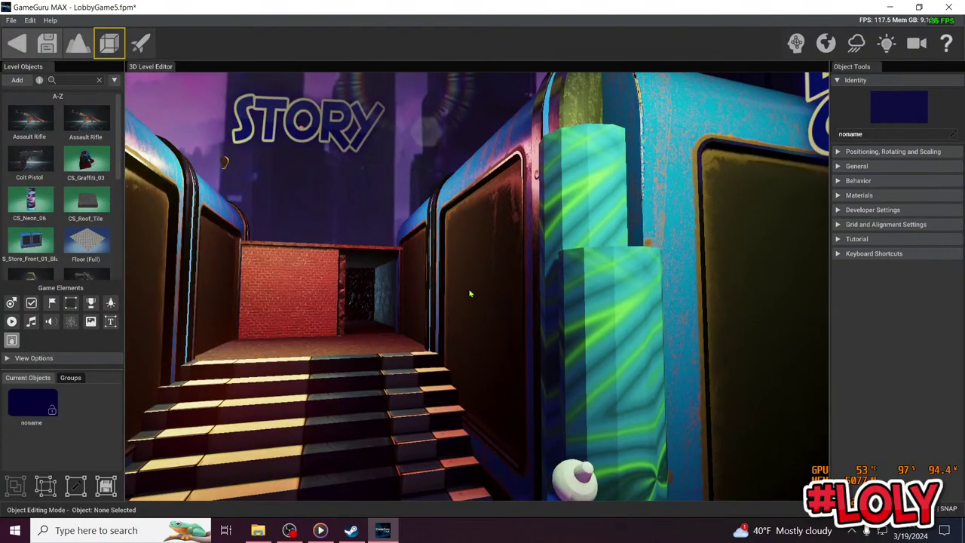
{"action": "right_click_drag", "start_coordinate": [468, 282], "coordinate": [528, 271]}
{"action": "key", "text": "w"}
{"action": "key", "text": "w"}
Raise the Counter-Strike Classic sign slightly and shift it sideways above its stairway
{"action": "left_click", "coordinate": [547, 240]}
{"action": "key", "text": "d"}
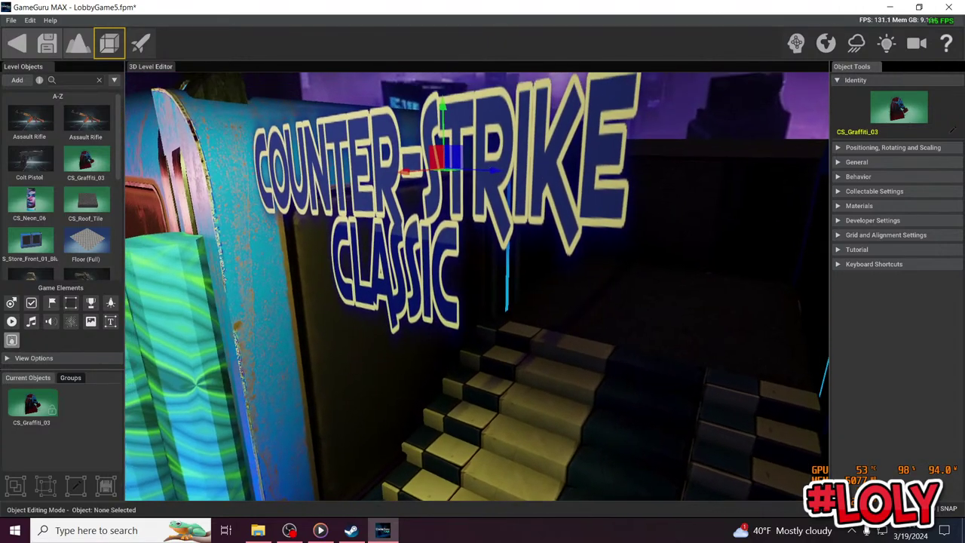
{"action": "left_click", "coordinate": [433, 260]}
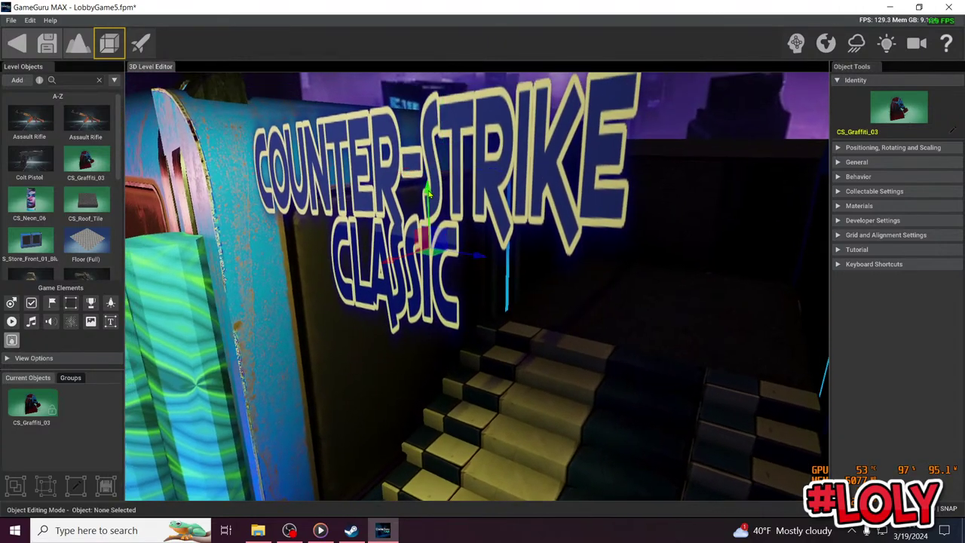
{"action": "left_click_drag", "start_coordinate": [429, 194], "coordinate": [428, 171]}
{"action": "key", "text": "s"}
{"action": "right_click_drag", "start_coordinate": [428, 171], "coordinate": [467, 215]}
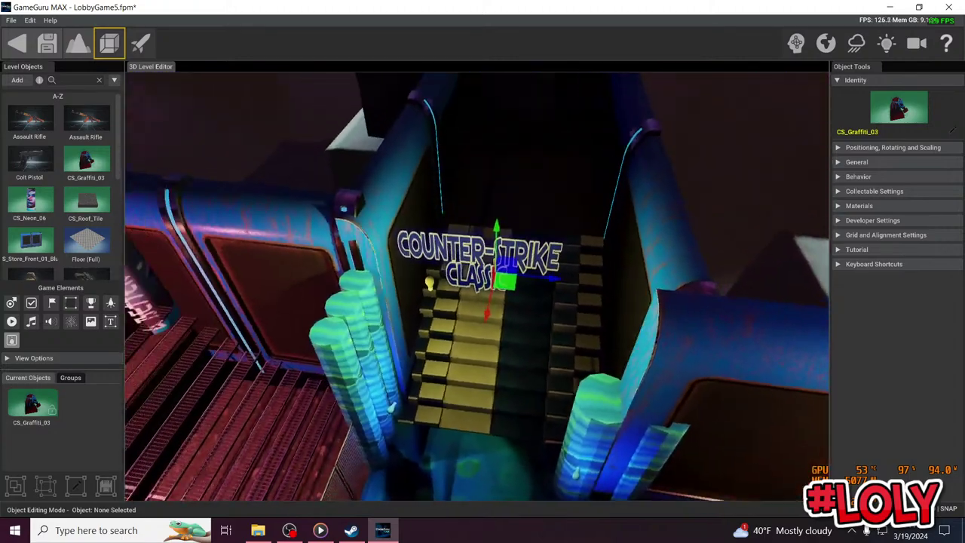
{"action": "key", "text": "w"}
{"action": "right_click_drag", "start_coordinate": [534, 273], "coordinate": [521, 251]}
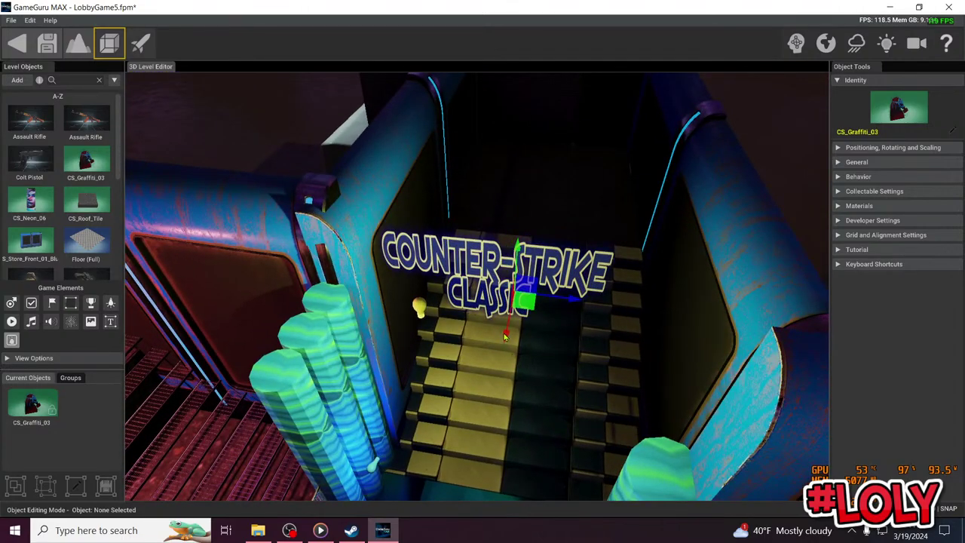
{"action": "left_click_drag", "start_coordinate": [580, 304], "coordinate": [589, 306]}
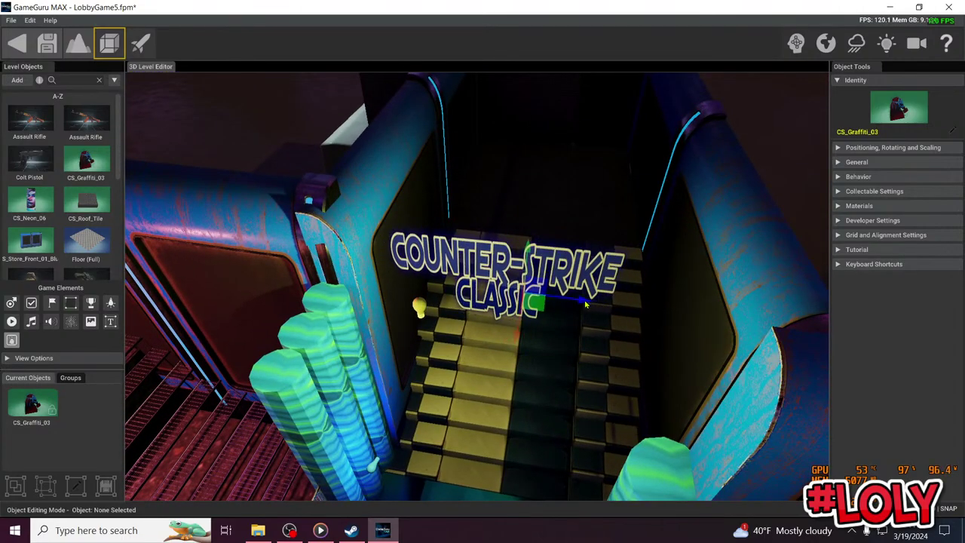
Switch to Google Chrome, look up "text to logo" and open the FlamingText Water Logo Generator with the ZOMBIE ESCAPE CLASSIC text
{"action": "left_click", "coordinate": [78, 530]}
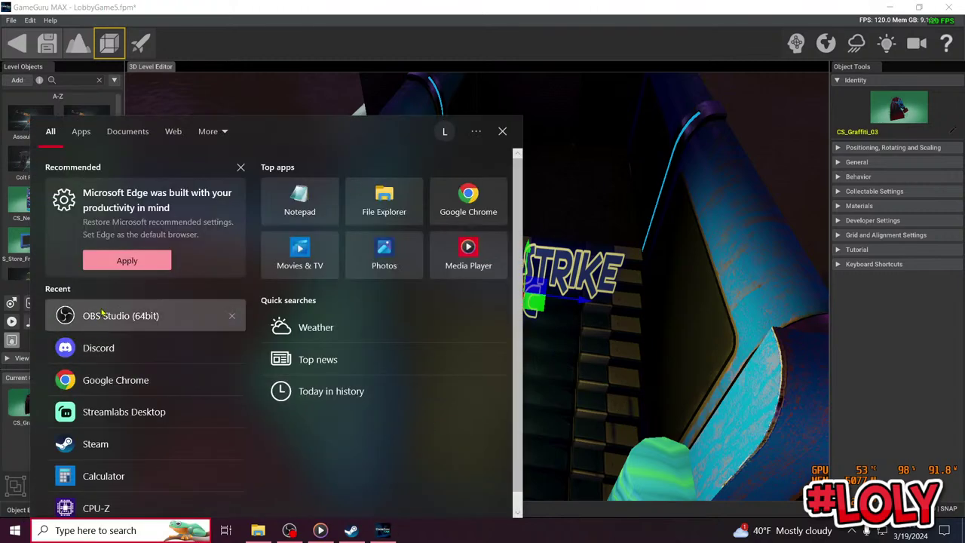
{"action": "left_click", "coordinate": [136, 380]}
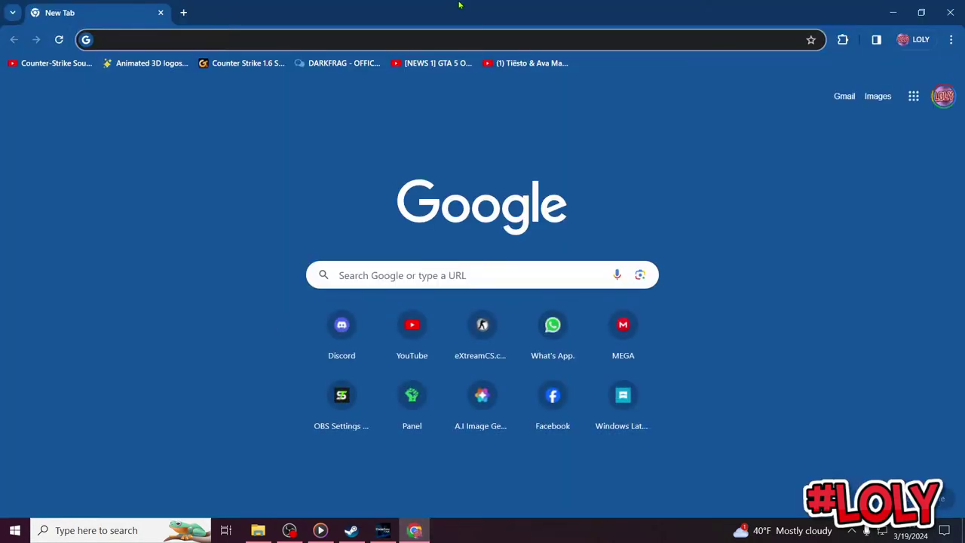
{"action": "type", "text": "text to "}
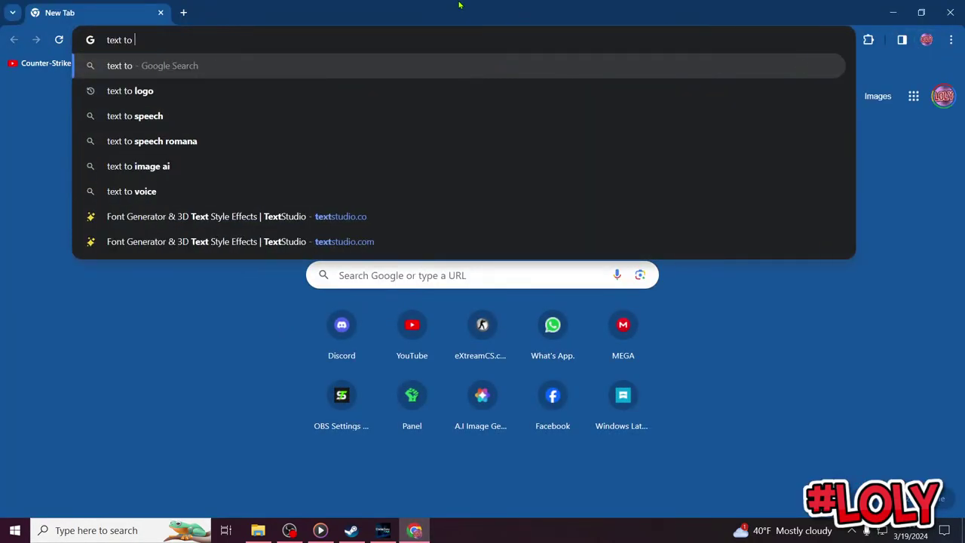
{"action": "type", "text": "logo"}
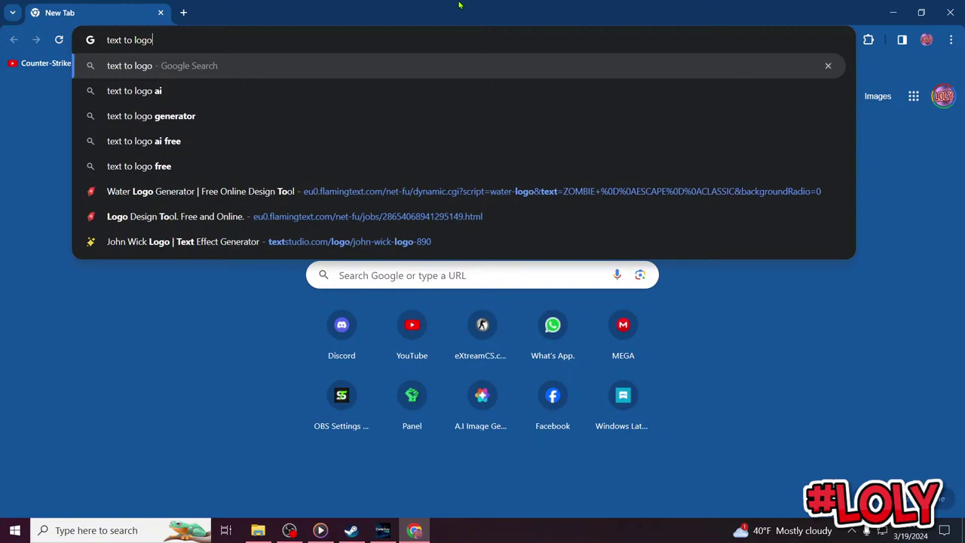
{"action": "left_click", "coordinate": [145, 193]}
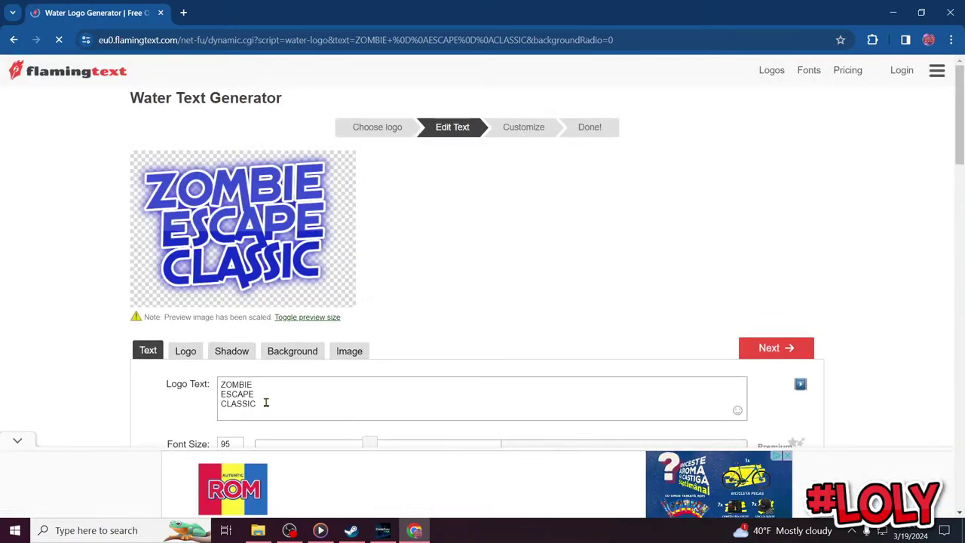
Replace the logo text with ROGERIA and STRIKE on two separate lines
{"action": "key", "text": "ctrl+a"}
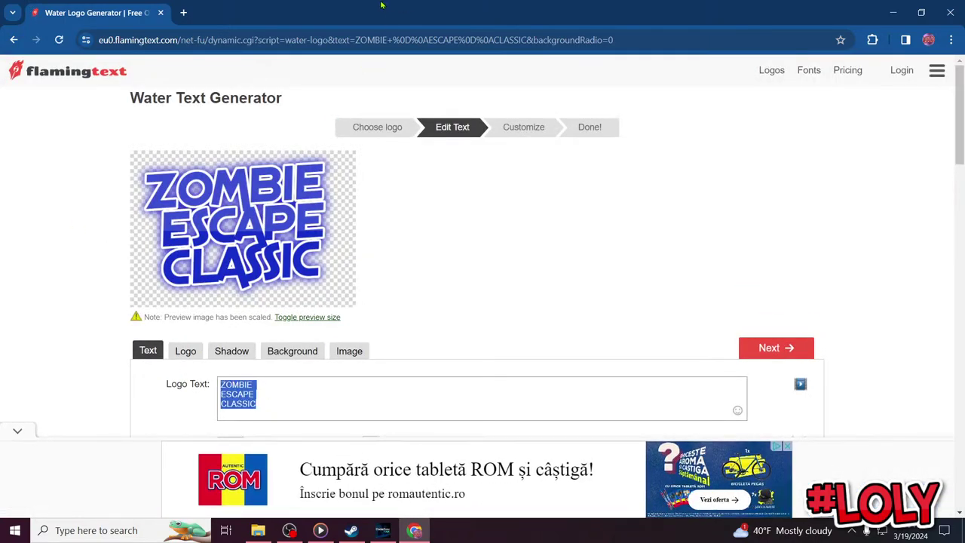
{"action": "key", "text": "BackSpace"}
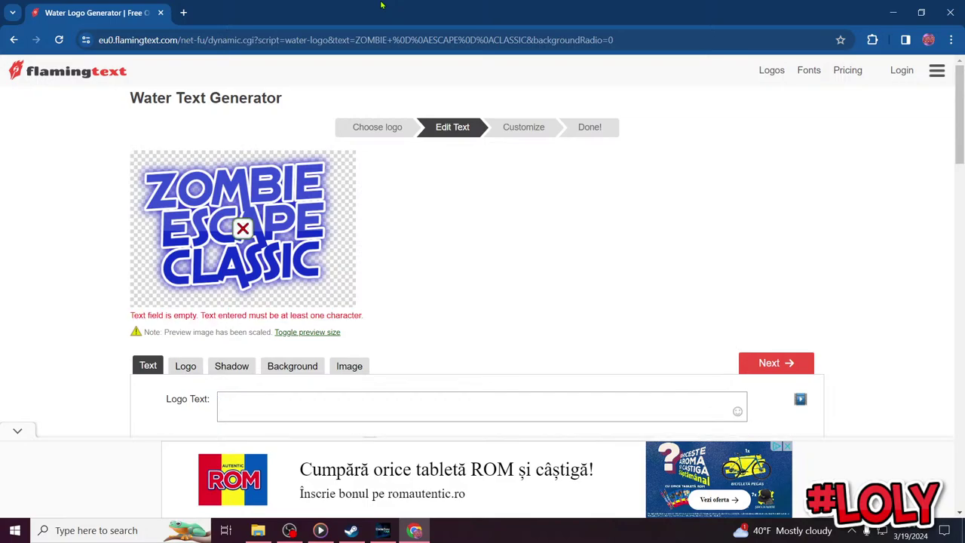
{"action": "type", "text": "ROG"}
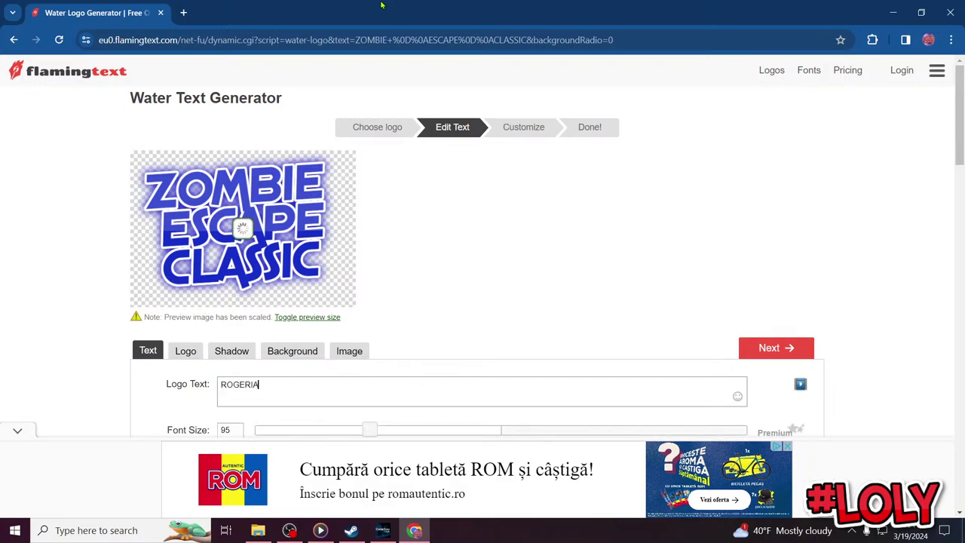
{"action": "type", "text": "ERIA"}
{"action": "key", "text": "Return"}
{"action": "type", "text": "STRIKE"}
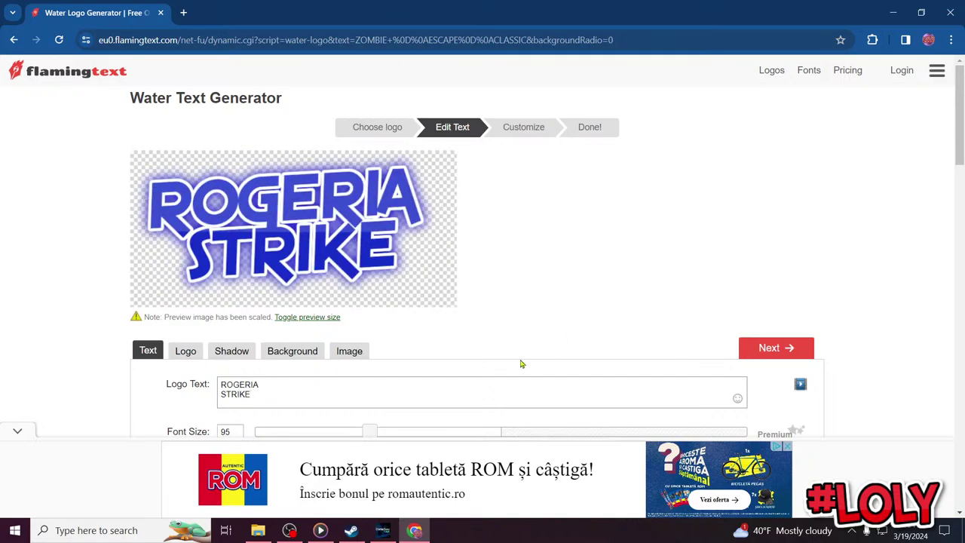
Dismiss the full-page ad and add CLASSIC as a third line of the logo text
{"action": "left_click", "coordinate": [384, 531]}
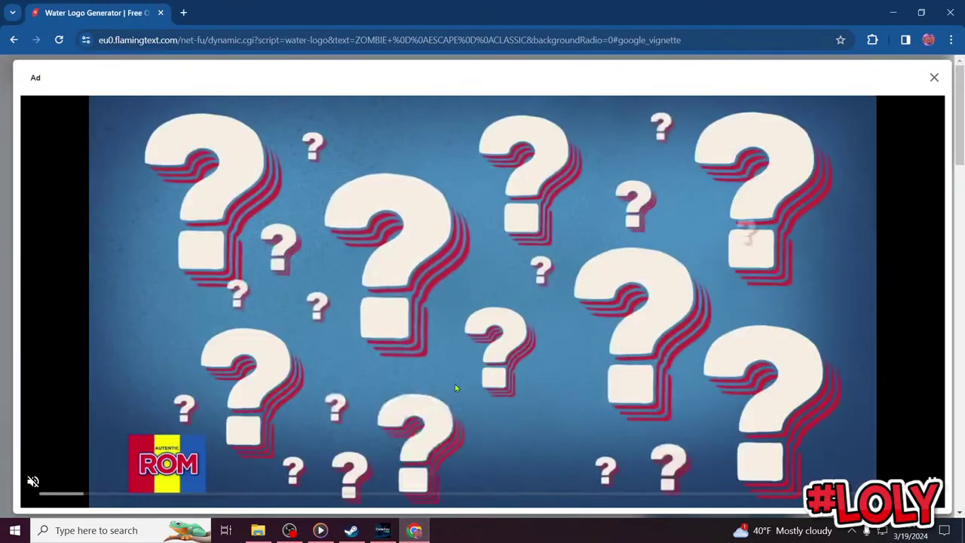
{"action": "left_click", "coordinate": [933, 77]}
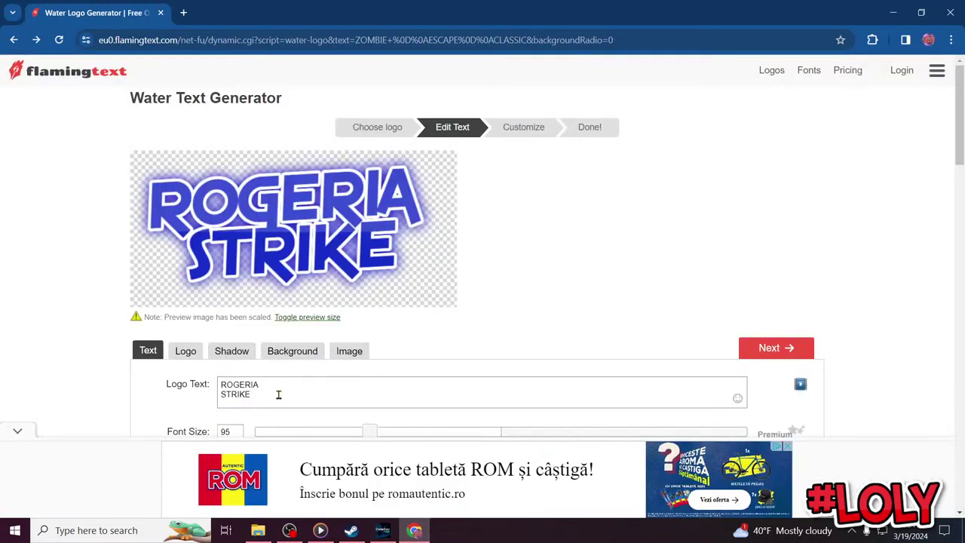
{"action": "key", "text": "Return"}
{"action": "type", "text": "CLASSIC"}
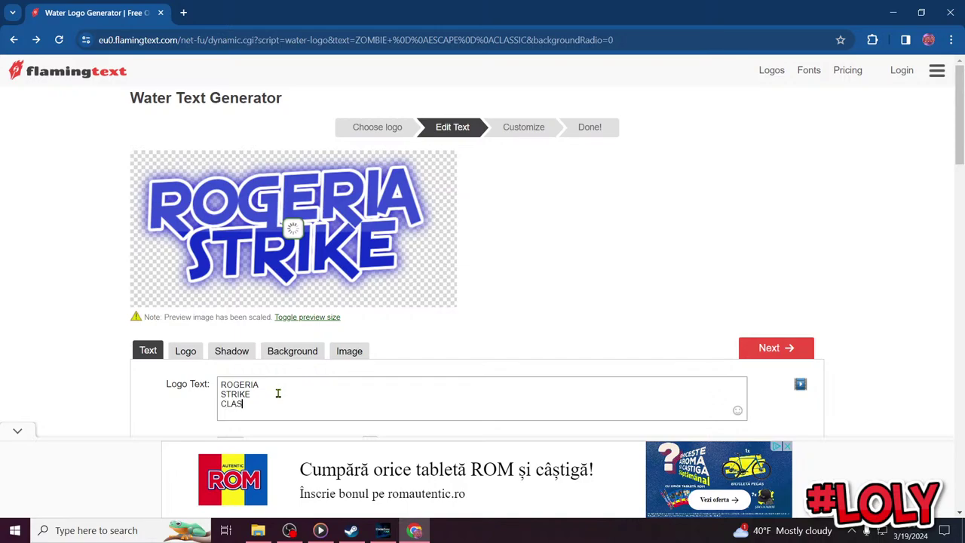
Check the logo's background type, generate the finished three-line ROGERIA STRIKE CLASSIC logo and start its PNG download
{"action": "left_click", "coordinate": [290, 351]}
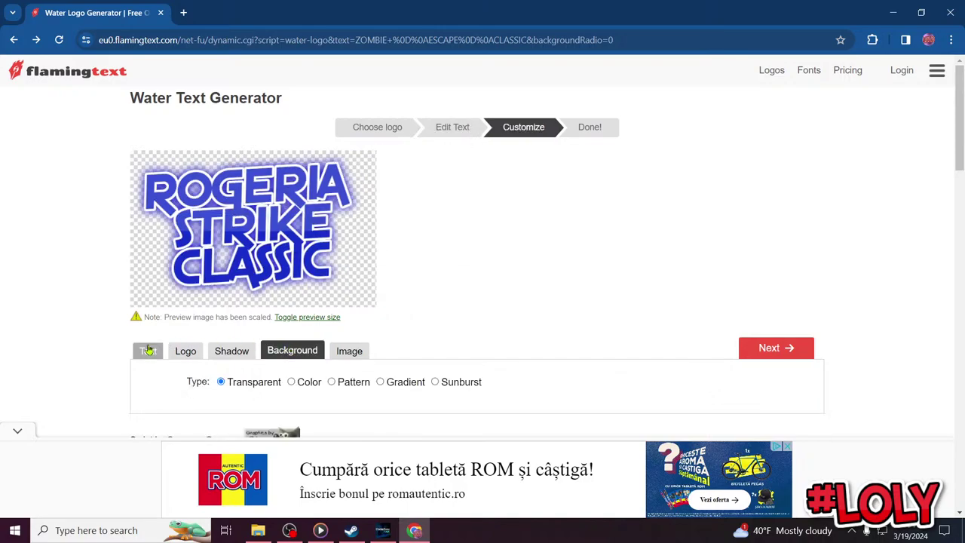
{"action": "left_click", "coordinate": [155, 349]}
{"action": "left_click", "coordinate": [773, 348]}
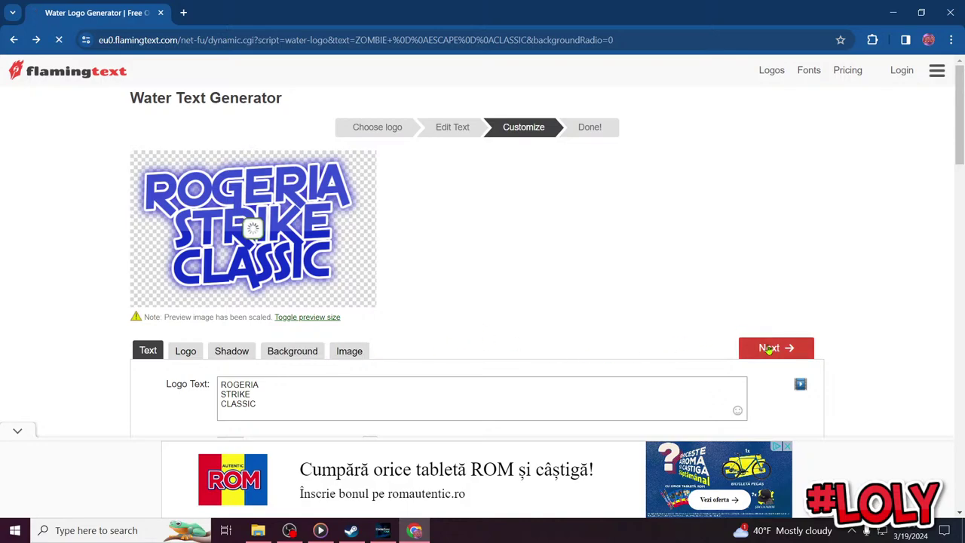
{"action": "scroll", "coordinate": [607, 392], "scroll_direction": "down", "scroll_amount": 3}
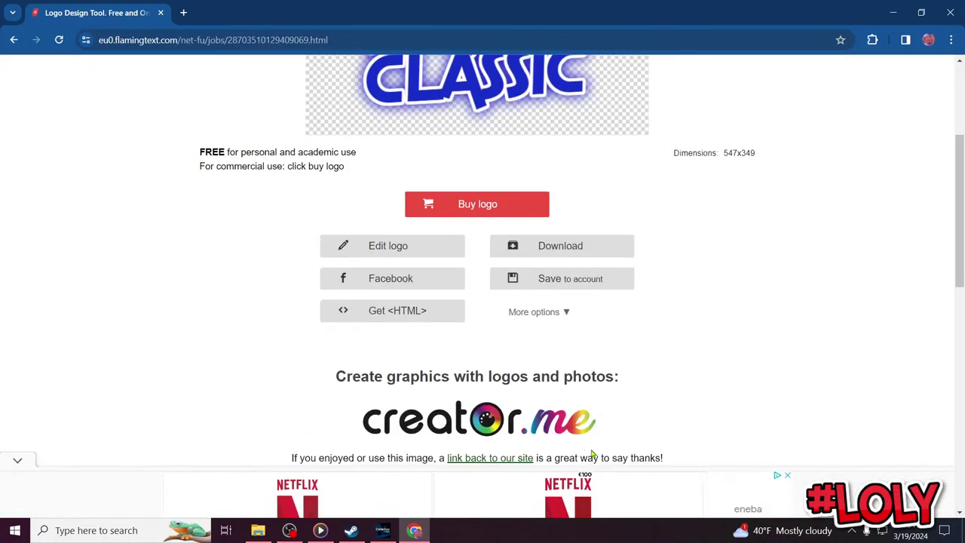
{"action": "left_click", "coordinate": [582, 206]}
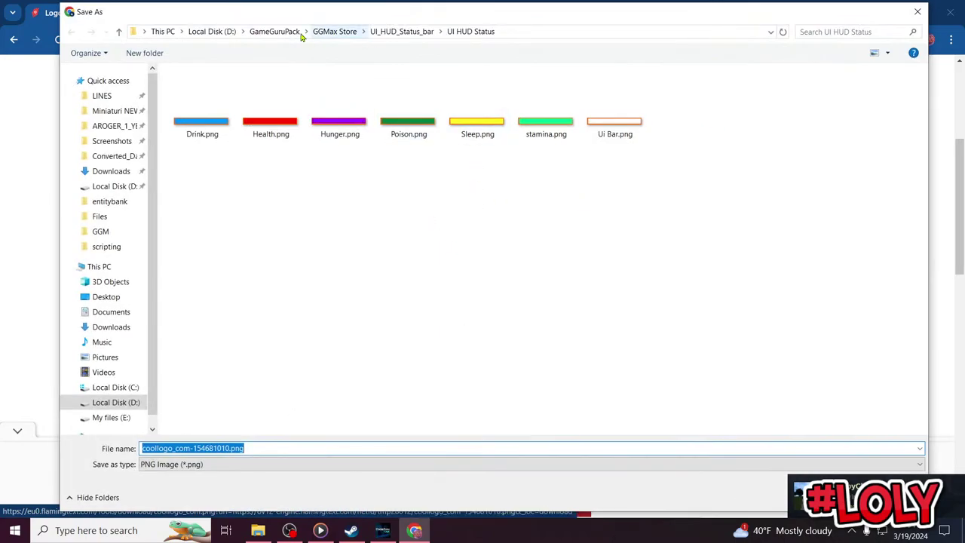
Go to the GameGuruPack folder and look through its TexturePack and hud subfolders for a place to save the logo
{"action": "left_click", "coordinate": [274, 31]}
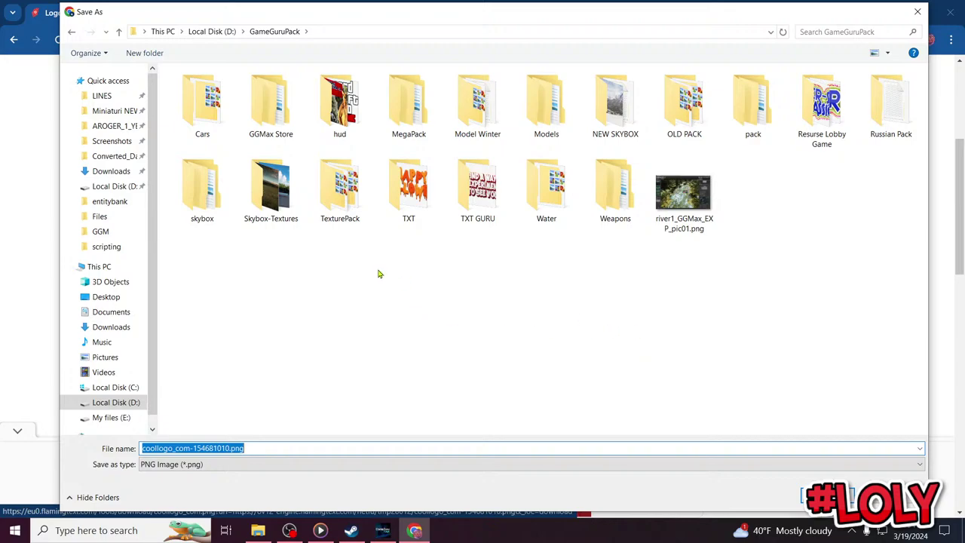
{"action": "double_click", "coordinate": [345, 195]}
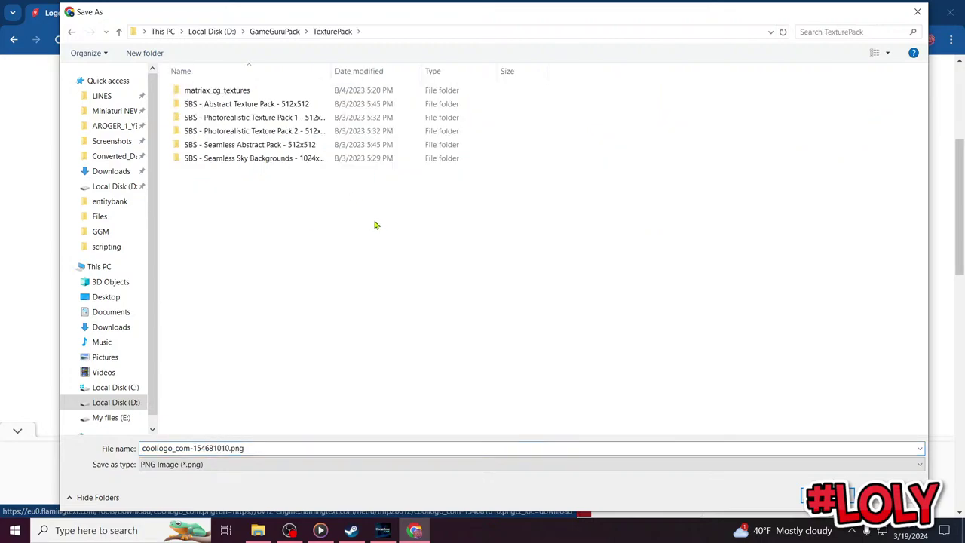
{"action": "left_click", "coordinate": [72, 32]}
{"action": "key", "text": "Up"}
{"action": "key", "text": "Return"}
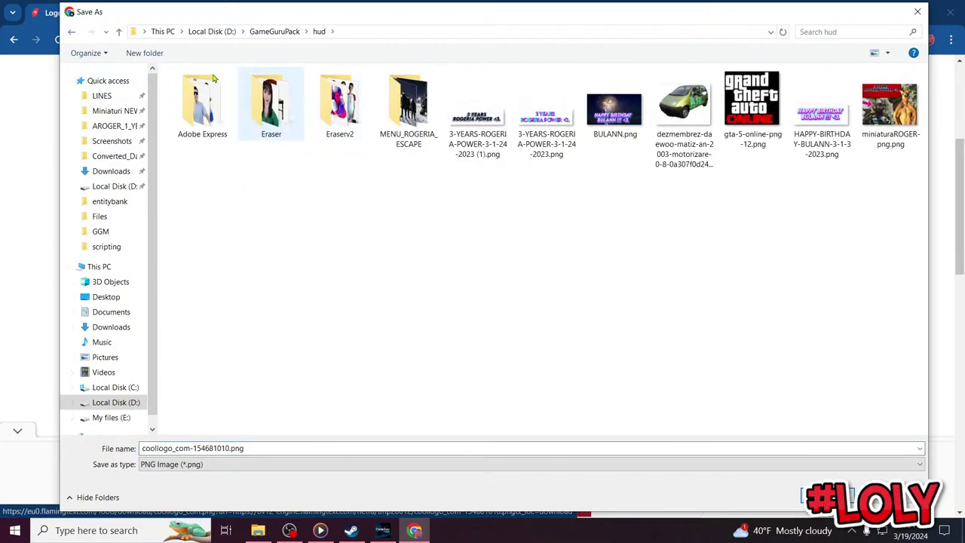
{"action": "left_click", "coordinate": [72, 32]}
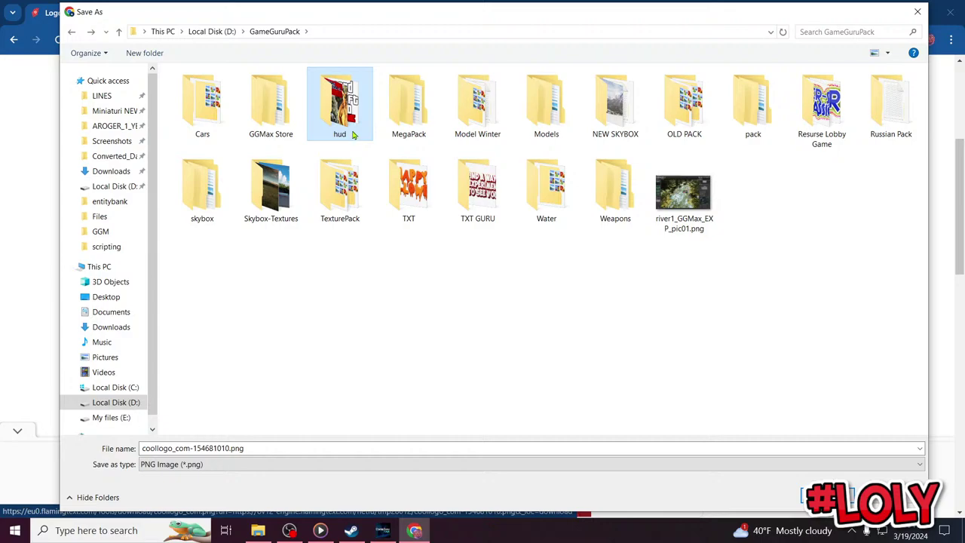
{"action": "double_click", "coordinate": [343, 192]}
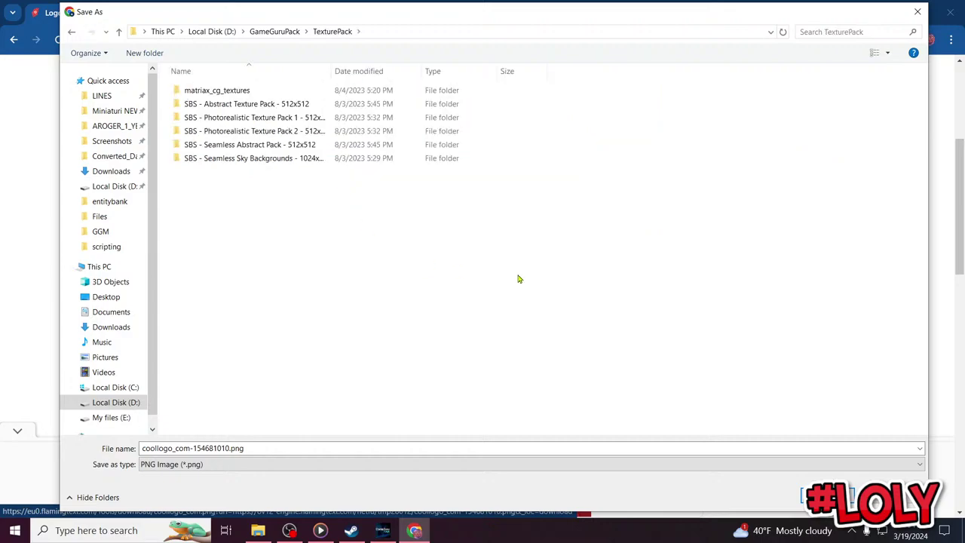
{"action": "left_click", "coordinate": [71, 32]}
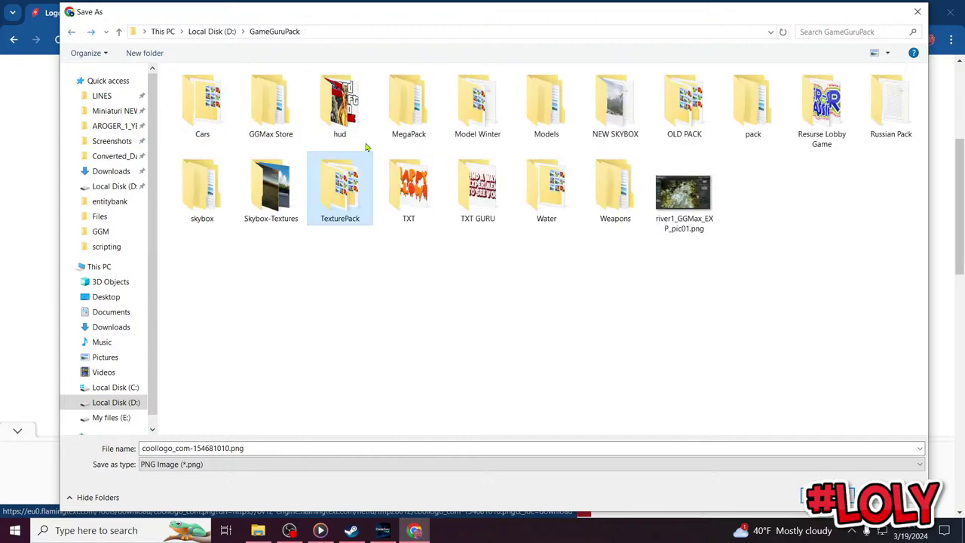
Save coollogo_com-154681010.png in the GGMax Store folder and close the browser to return to GameGuru MAX
{"action": "left_click", "coordinate": [273, 104]}
{"action": "double_click", "coordinate": [273, 104]}
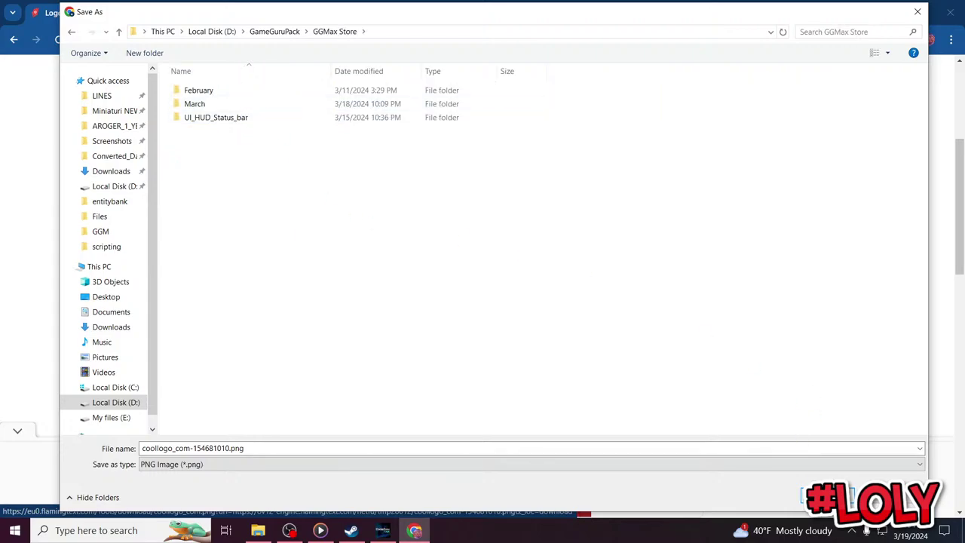
{"action": "left_click", "coordinate": [827, 496]}
{"action": "left_click", "coordinate": [952, 10]}
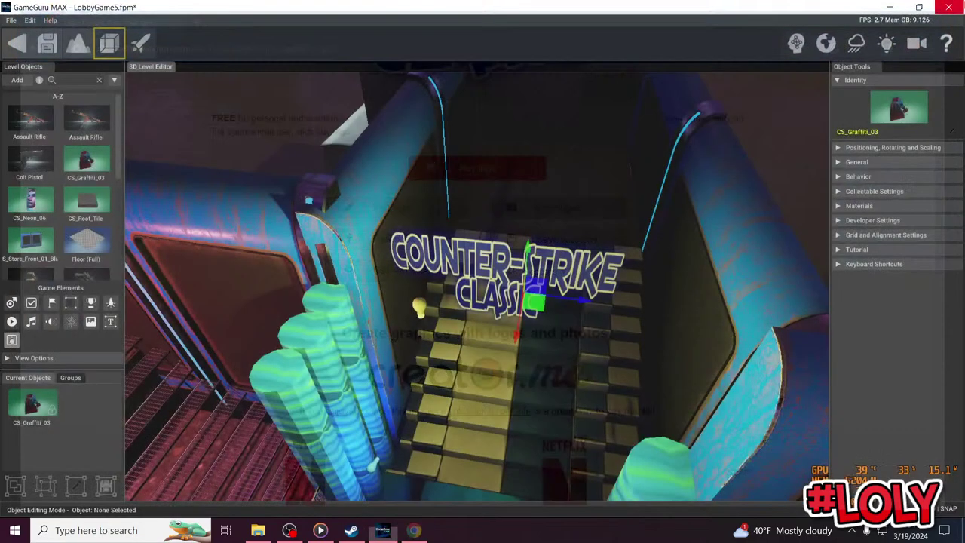
Open the file picker for the albedo texture in the CS_Graffiti_03 sign's material settings
{"action": "left_click", "coordinate": [889, 178]}
{"action": "left_click", "coordinate": [889, 178]}
{"action": "left_click", "coordinate": [891, 163]}
{"action": "left_click", "coordinate": [892, 163]}
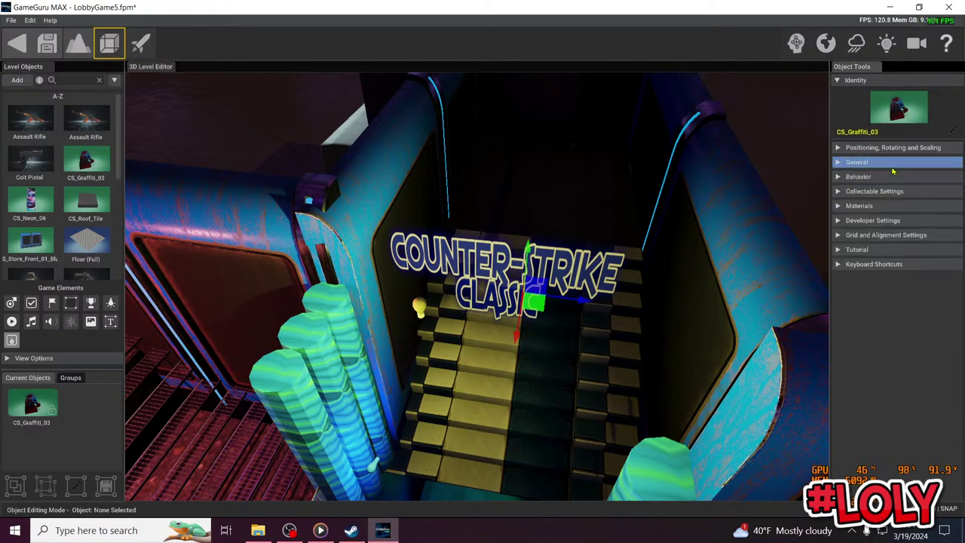
{"action": "left_click", "coordinate": [894, 148]}
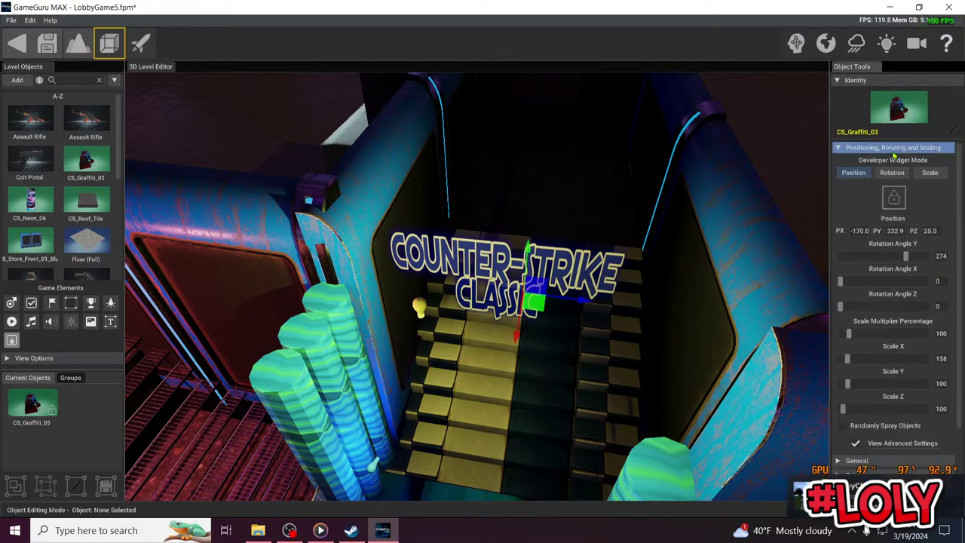
{"action": "left_click", "coordinate": [893, 149]}
{"action": "left_click", "coordinate": [890, 205]}
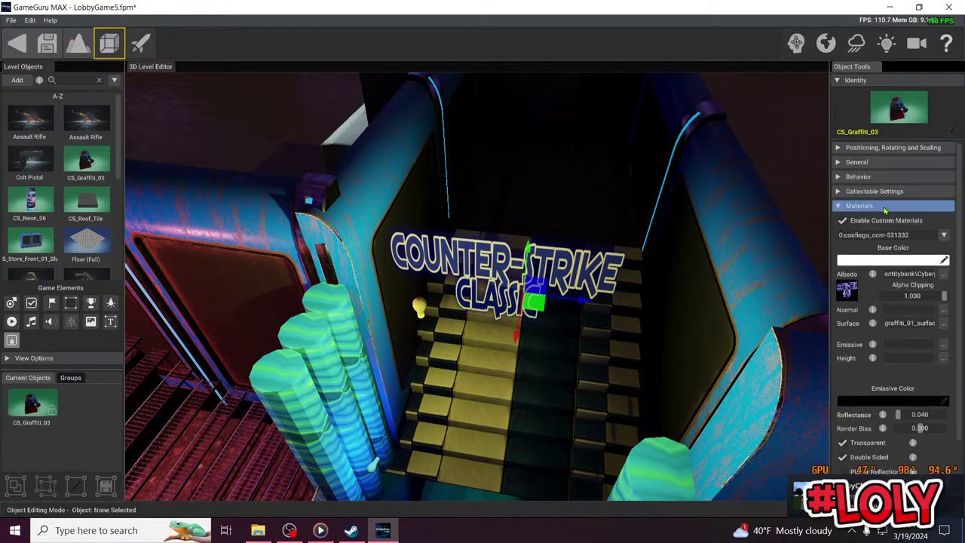
{"action": "left_click", "coordinate": [943, 274]}
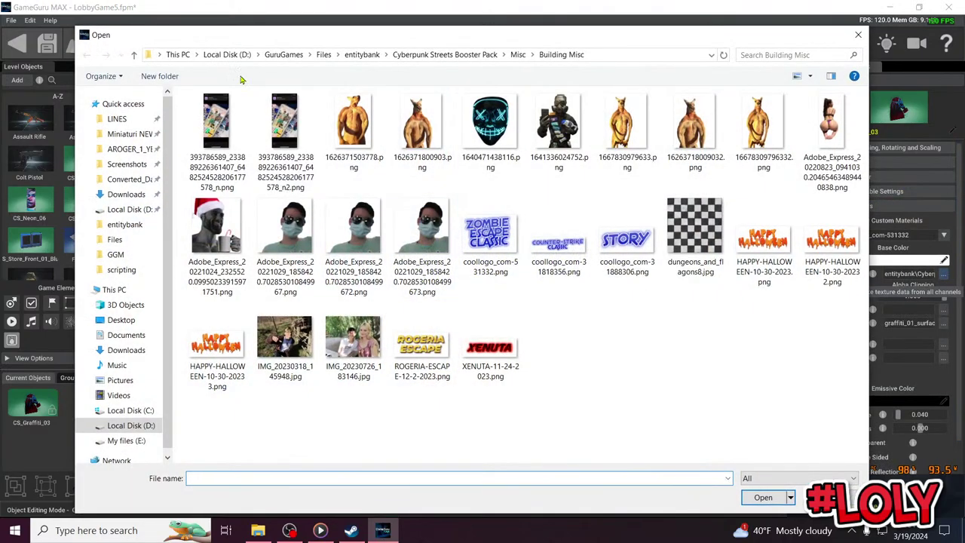
Load coollogo_com-154681010.png from the GGMax Store folder in GameGuruPack on drive D as the sign's albedo texture
{"action": "left_click", "coordinate": [125, 194]}
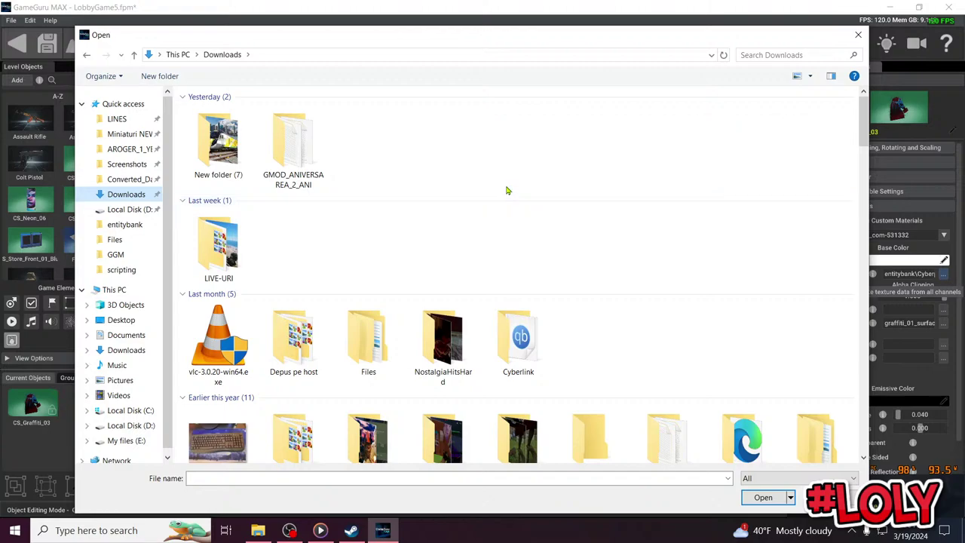
{"action": "left_click", "coordinate": [131, 425]}
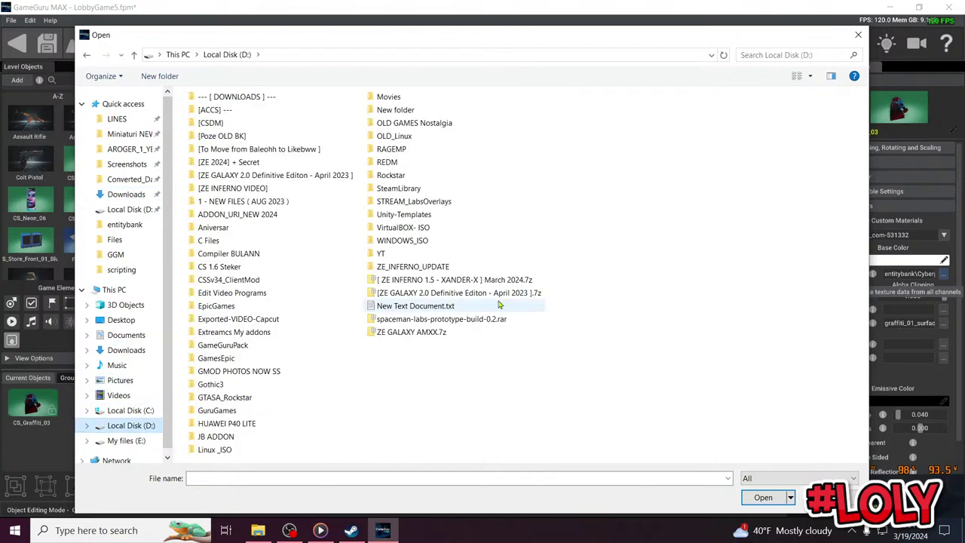
{"action": "double_click", "coordinate": [256, 345]}
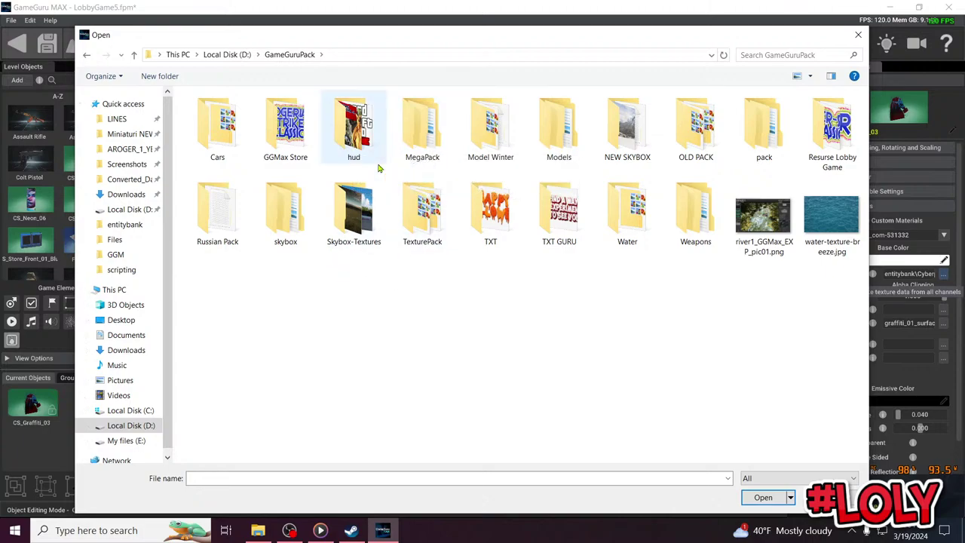
{"action": "double_click", "coordinate": [285, 129]}
{"action": "left_click", "coordinate": [308, 154]}
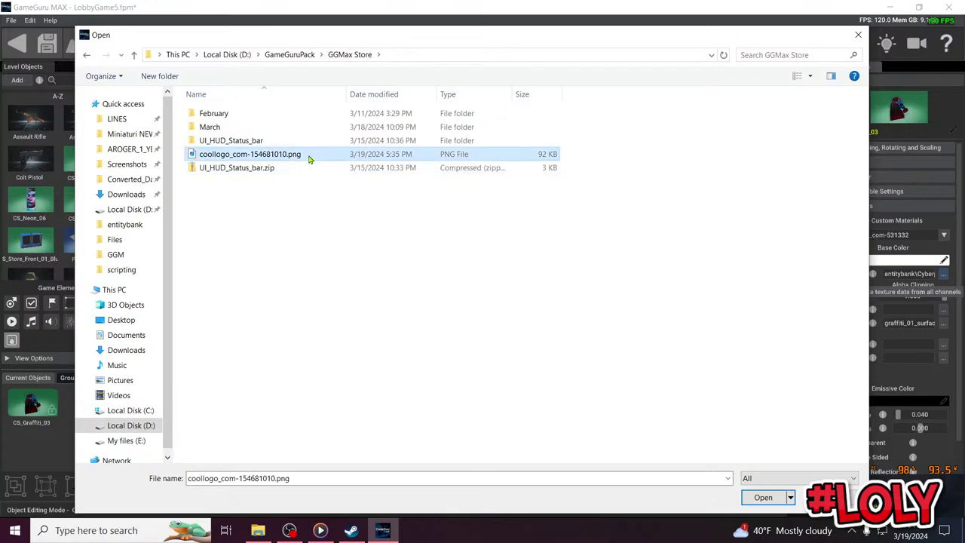
{"action": "double_click", "coordinate": [308, 155]}
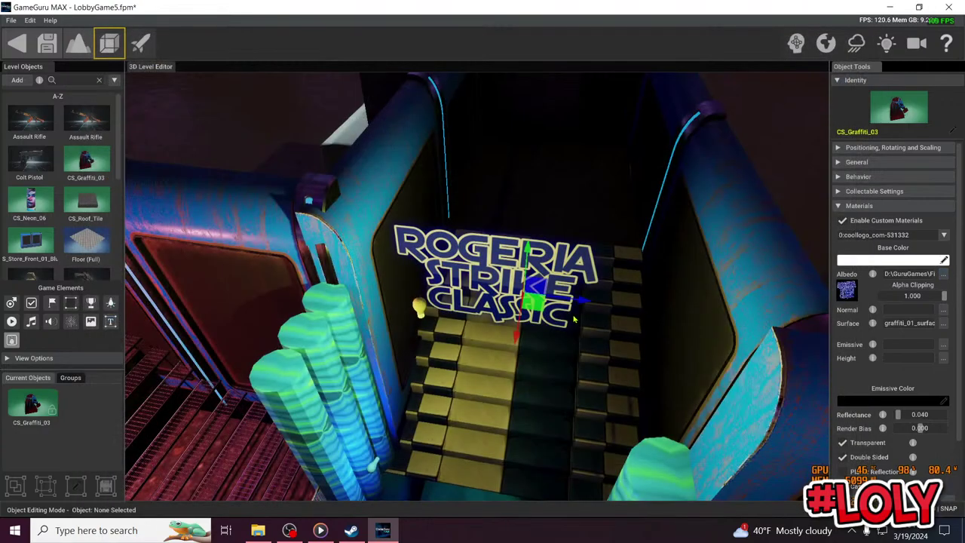
Check the retextured sign above the stairs, then test-play the level by walking and jumping up the staircase
{"action": "mouse_move", "coordinate": [570, 309]}
{"action": "right_mouse_down"}
{"action": "mouse_move", "coordinate": [603, 400]}
{"action": "mouse_move", "coordinate": [596, 422]}
{"action": "mouse_move", "coordinate": [580, 302]}
{"action": "mouse_move", "coordinate": [567, 304]}
{"action": "right_mouse_up"}
{"action": "key", "text": "w"}
{"action": "key", "text": "s"}
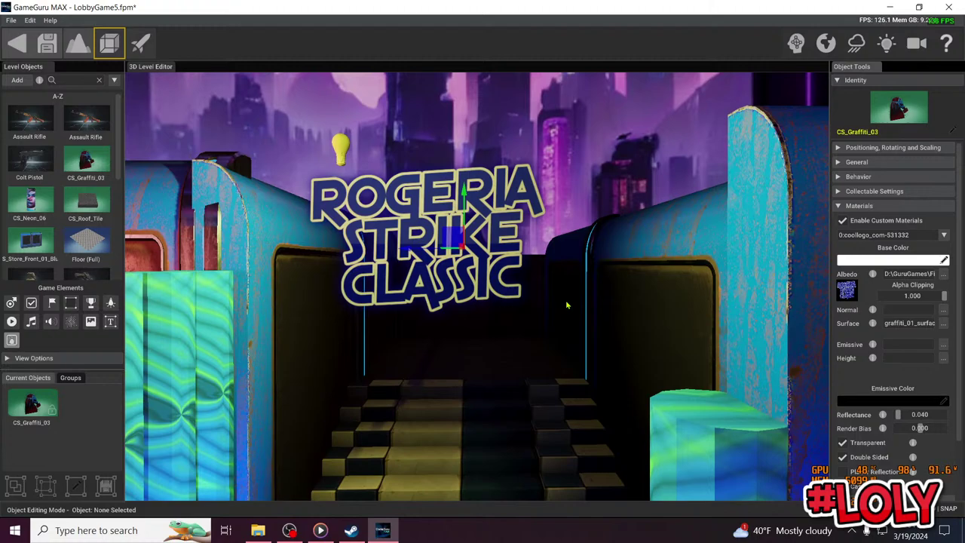
{"action": "key", "text": "F9"}
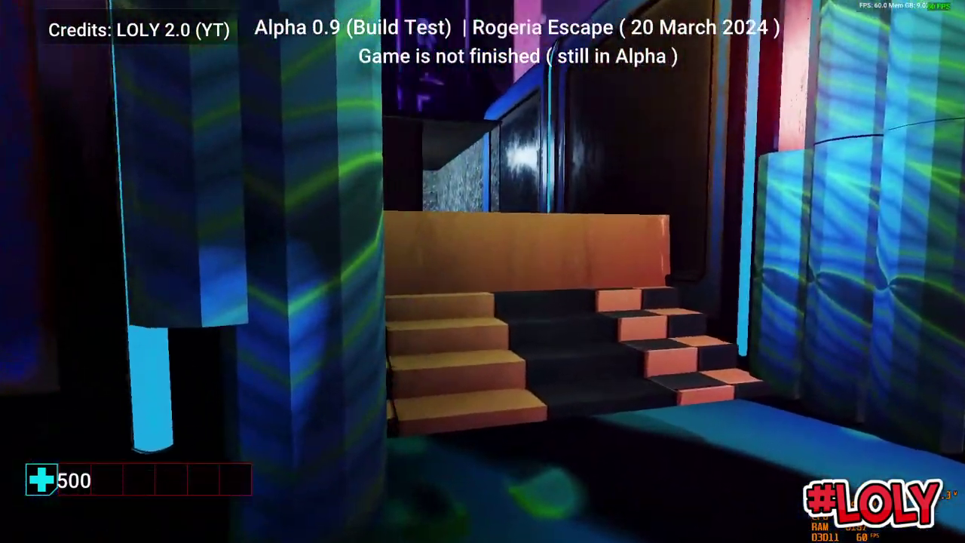
{"action": "key", "text": "w"}
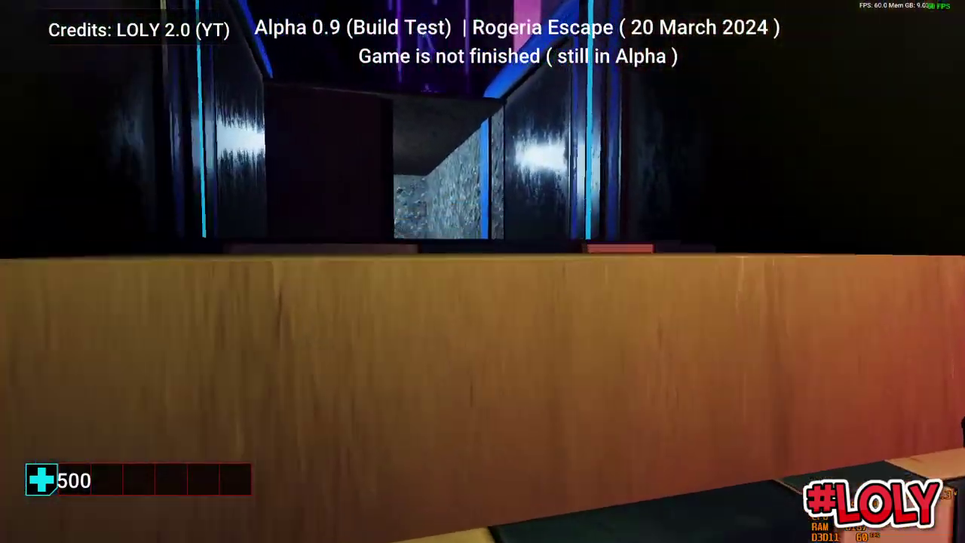
{"action": "key", "text": "space"}
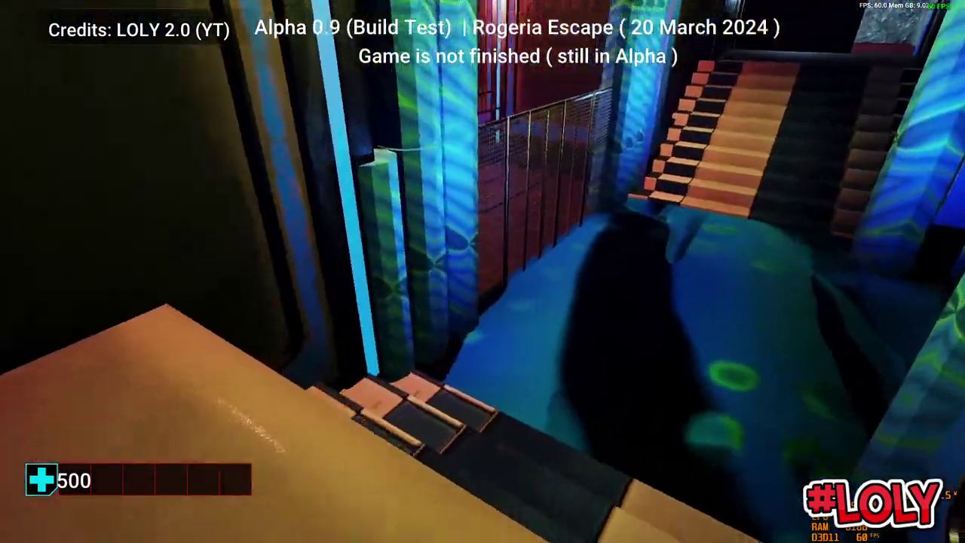
{"action": "key", "text": "w"}
{"action": "key", "text": "w"}
{"action": "key", "text": "space"}
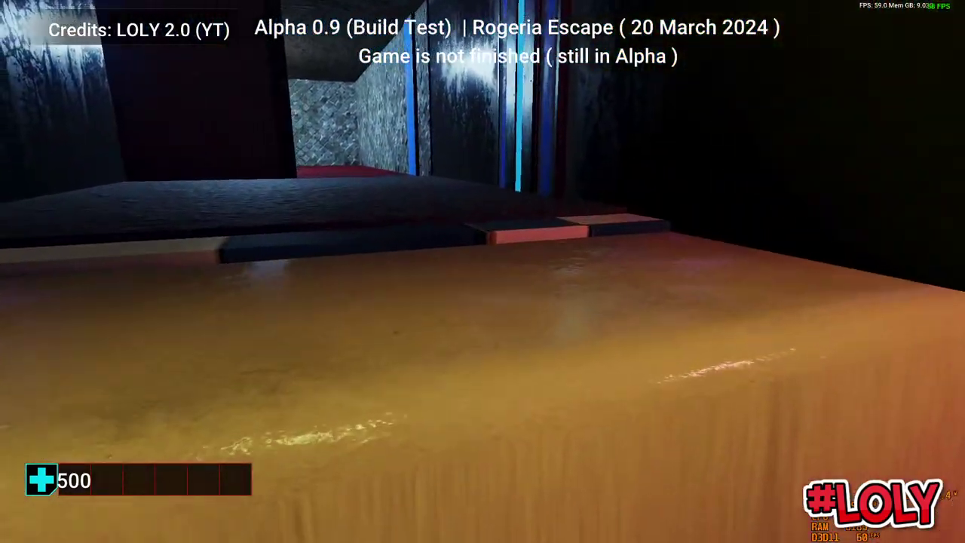
{"action": "key", "text": "w"}
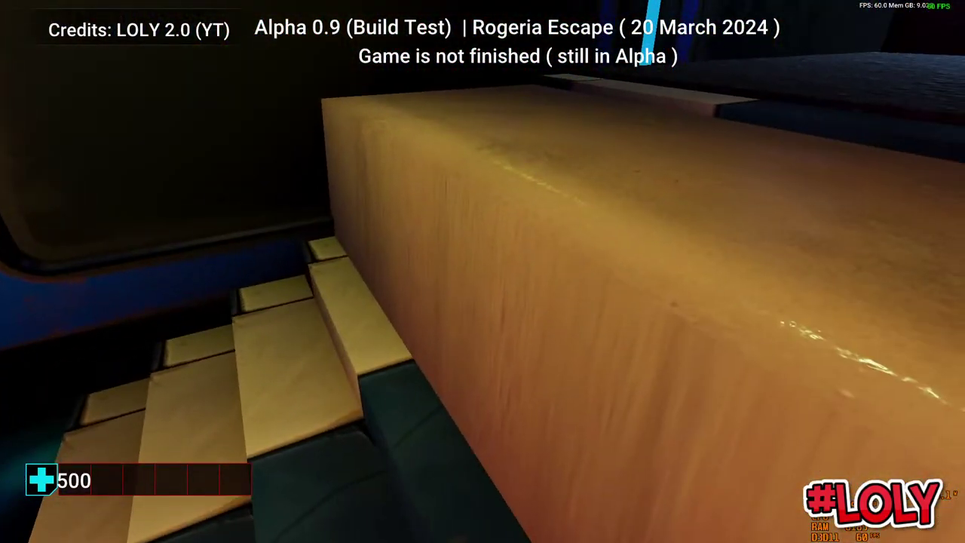
{"action": "key", "text": "Escape"}
Select the grouped room at the end of the stair corridor and adjust its height slightly
{"action": "key", "text": "w"}
{"action": "right_click_drag", "start_coordinate": [483, 295], "coordinate": [460, 284]}
{"action": "key", "text": "w"}
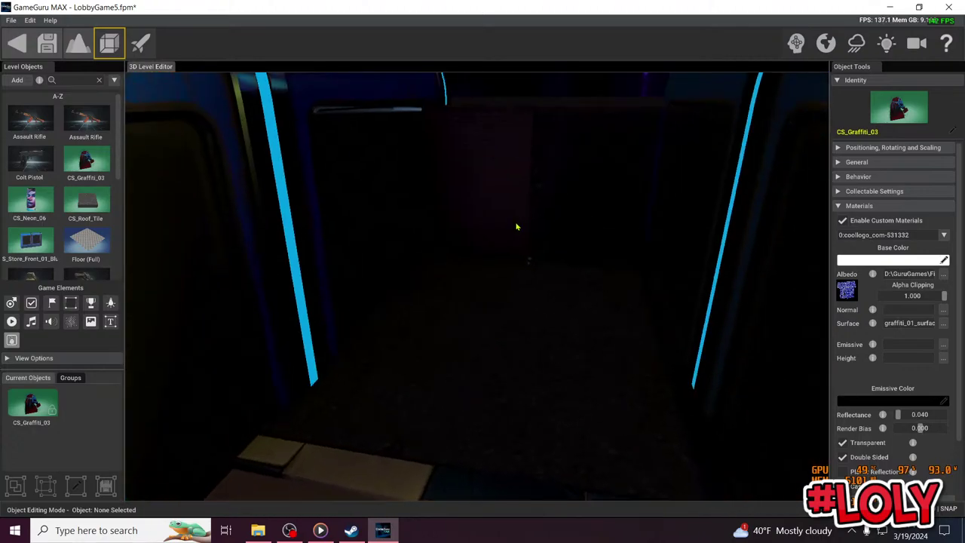
{"action": "left_click", "coordinate": [508, 208]}
{"action": "left_click_drag", "start_coordinate": [506, 149], "coordinate": [506, 141]}
{"action": "right_click_drag", "start_coordinate": [544, 209], "coordinate": [641, 294]}
{"action": "key", "text": "w"}
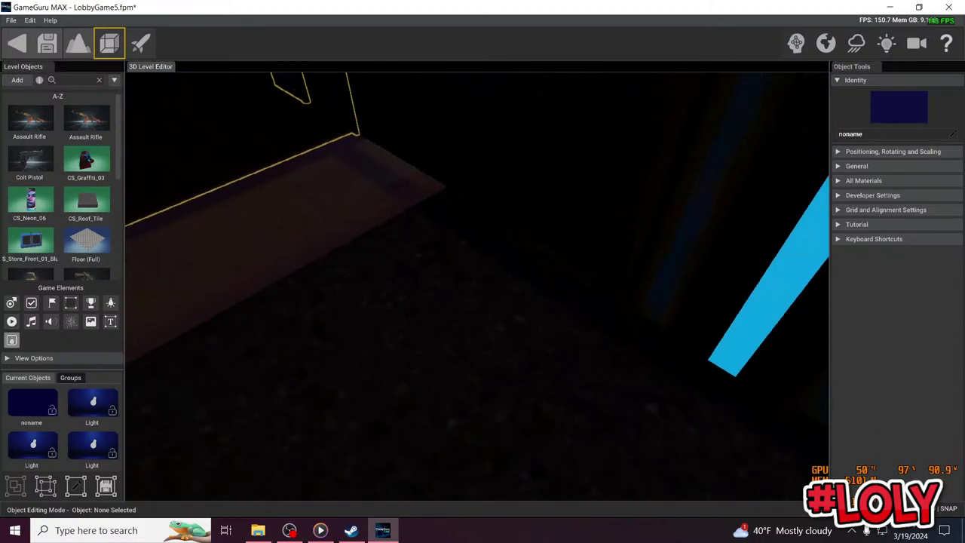
{"action": "key", "text": "s"}
{"action": "mouse_move", "coordinate": [527, 211]}
{"action": "right_mouse_down"}
{"action": "mouse_move", "coordinate": [611, 192]}
{"action": "mouse_move", "coordinate": [538, 206]}
{"action": "right_mouse_up"}
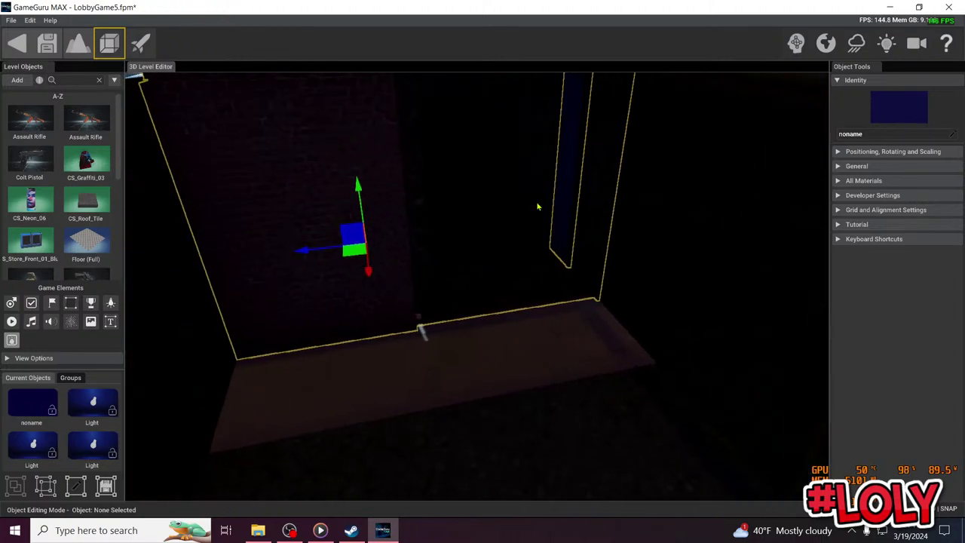
Slide the grouped room along the corridor direction to fit it against the landing behind the stairs
{"action": "left_click_drag", "start_coordinate": [369, 276], "coordinate": [372, 242]}
{"action": "middle_click_drag", "start_coordinate": [371, 244], "coordinate": [371, 224]}
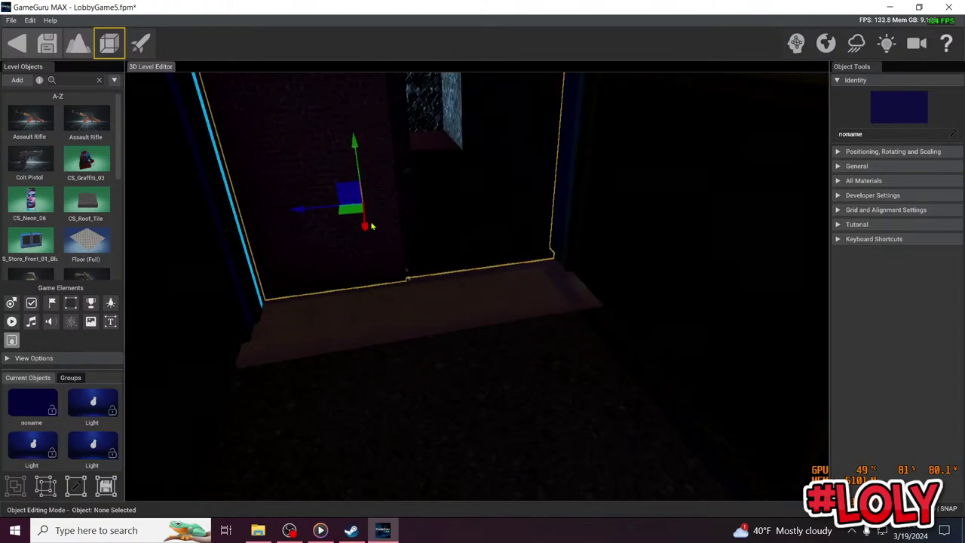
{"action": "right_click_drag", "start_coordinate": [469, 257], "coordinate": [370, 260]}
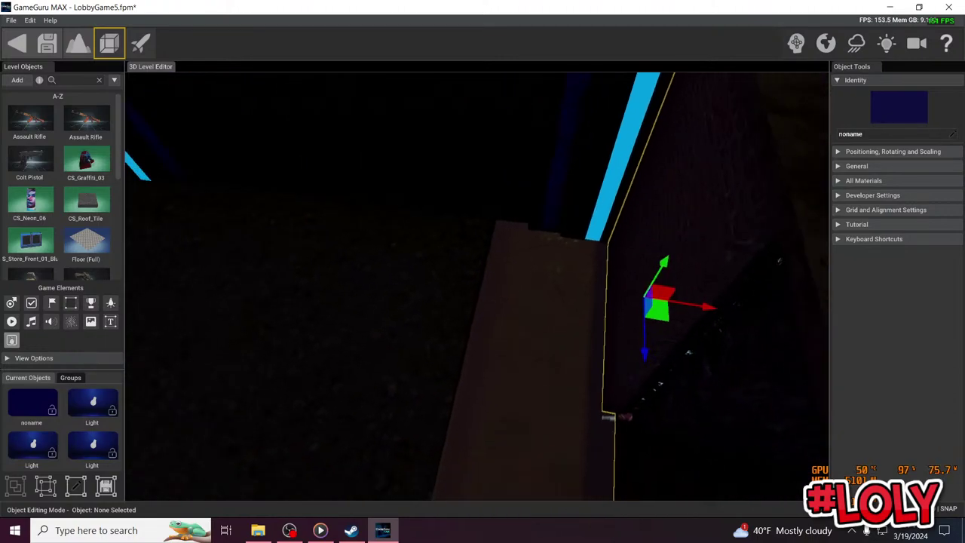
{"action": "key", "text": "s"}
{"action": "right_click_drag", "start_coordinate": [498, 291], "coordinate": [550, 293]}
{"action": "left_click_drag", "start_coordinate": [599, 282], "coordinate": [564, 278]}
{"action": "right_click_drag", "start_coordinate": [564, 279], "coordinate": [533, 279]}
{"action": "key", "text": "s"}
{"action": "key", "text": "d"}
{"action": "key", "text": "s"}
Slide the grouped room away from the stairs to clear the CS_Roof_Tile landing
{"action": "left_click", "coordinate": [443, 272]}
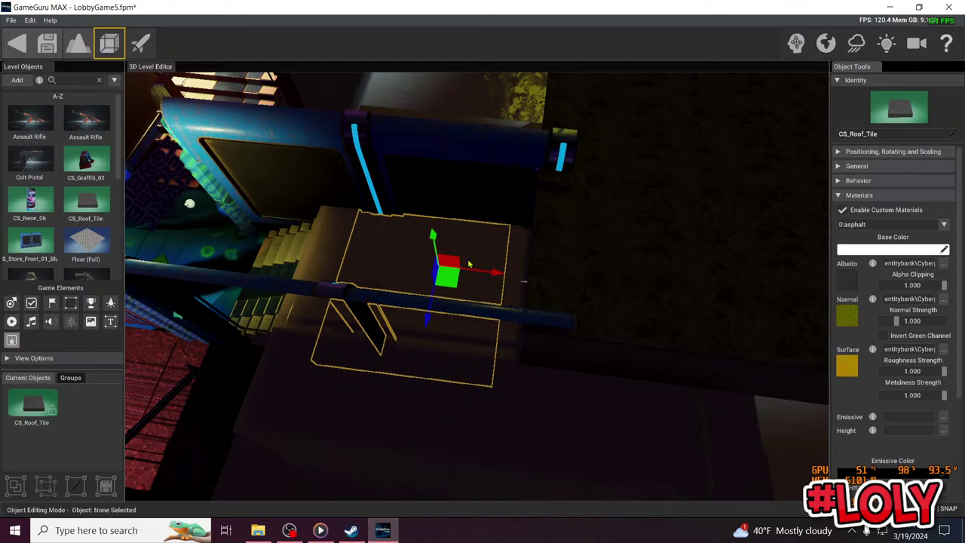
{"action": "left_click", "coordinate": [552, 239]}
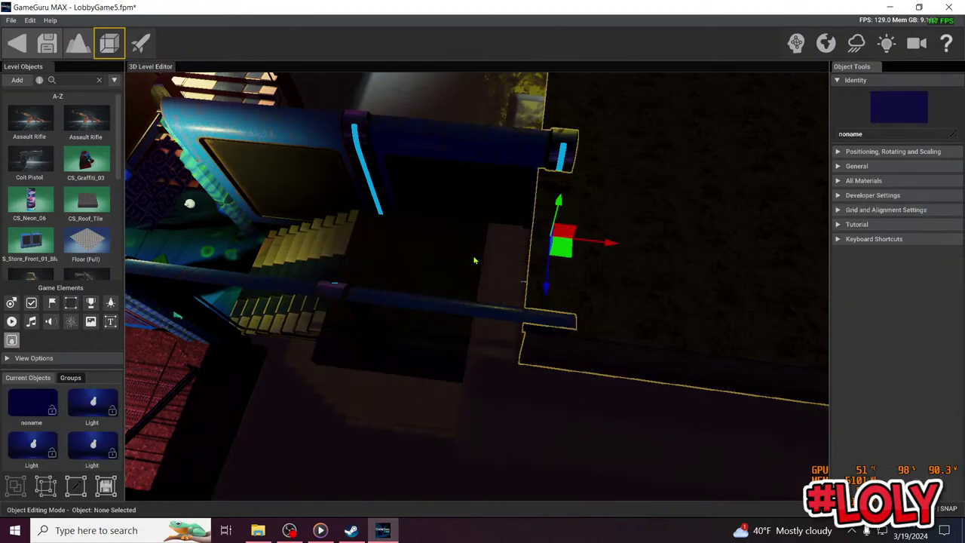
{"action": "left_click_drag", "start_coordinate": [612, 248], "coordinate": [628, 296]}
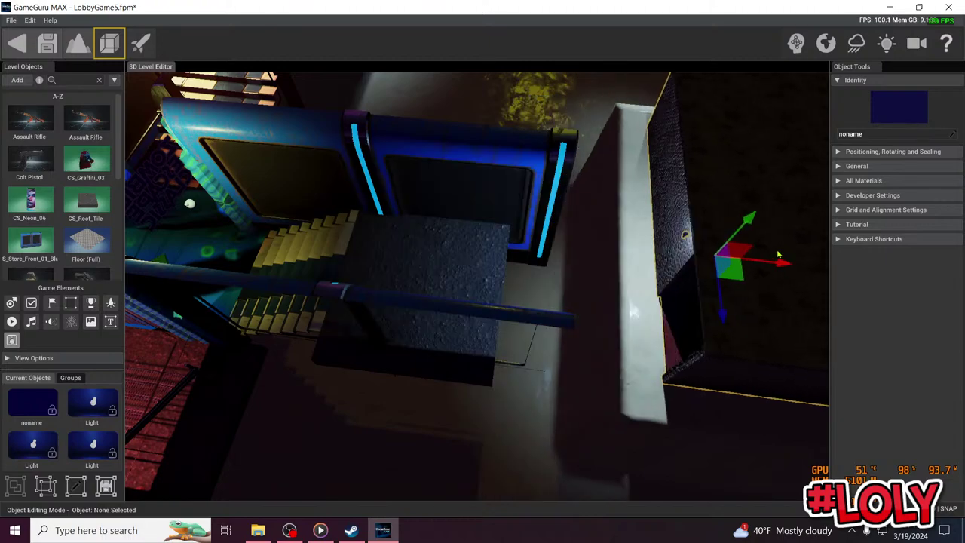
Raise the CS_Roof_Tile landing slightly so its asphalt surface sits above the overlapping grey floor
{"action": "left_click", "coordinate": [458, 275]}
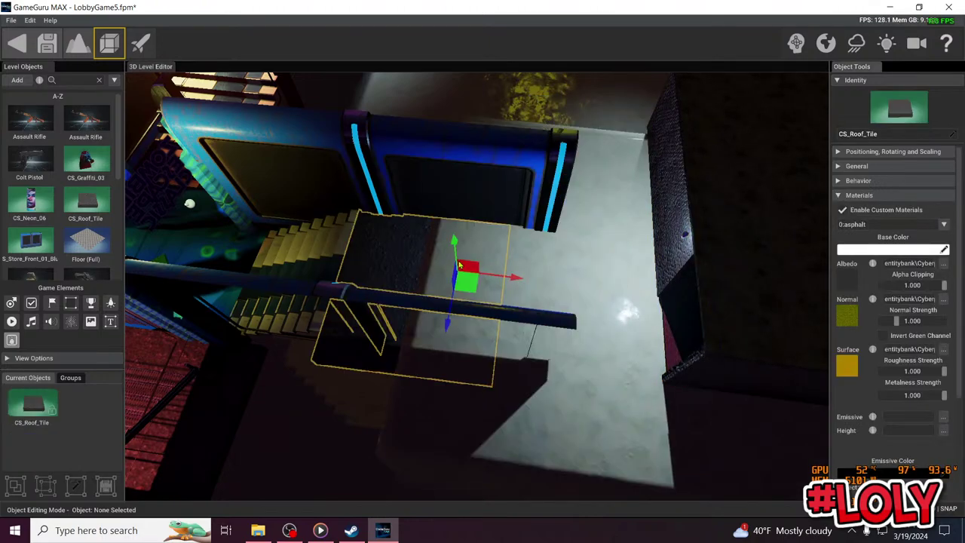
{"action": "scroll", "coordinate": [458, 266], "scroll_direction": "up", "scroll_amount": 5}
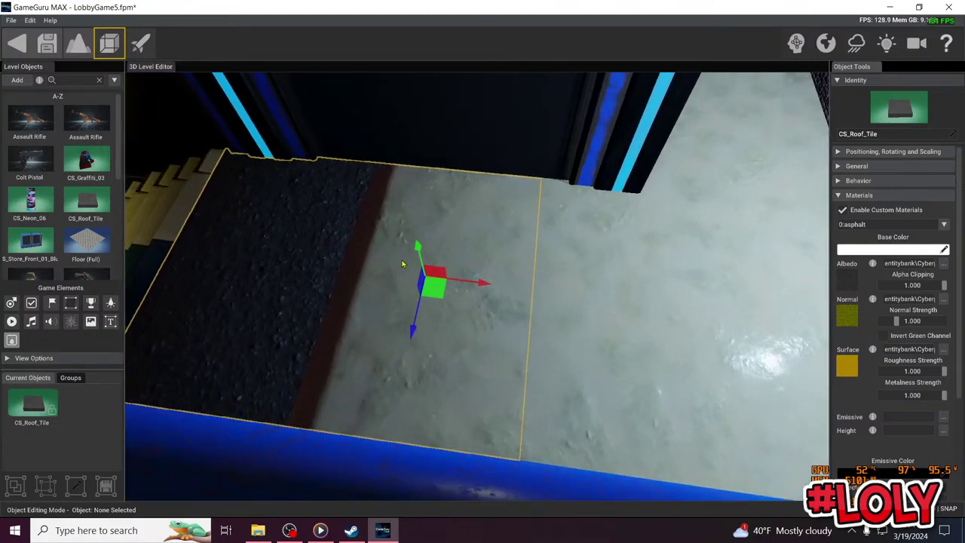
{"action": "left_click_drag", "start_coordinate": [419, 251], "coordinate": [417, 244]}
{"action": "mouse_move", "coordinate": [443, 259]}
{"action": "right_mouse_down"}
{"action": "mouse_move", "coordinate": [558, 275]}
{"action": "mouse_move", "coordinate": [407, 271]}
{"action": "mouse_move", "coordinate": [450, 257]}
{"action": "right_mouse_up"}
{"action": "key", "text": "s"}
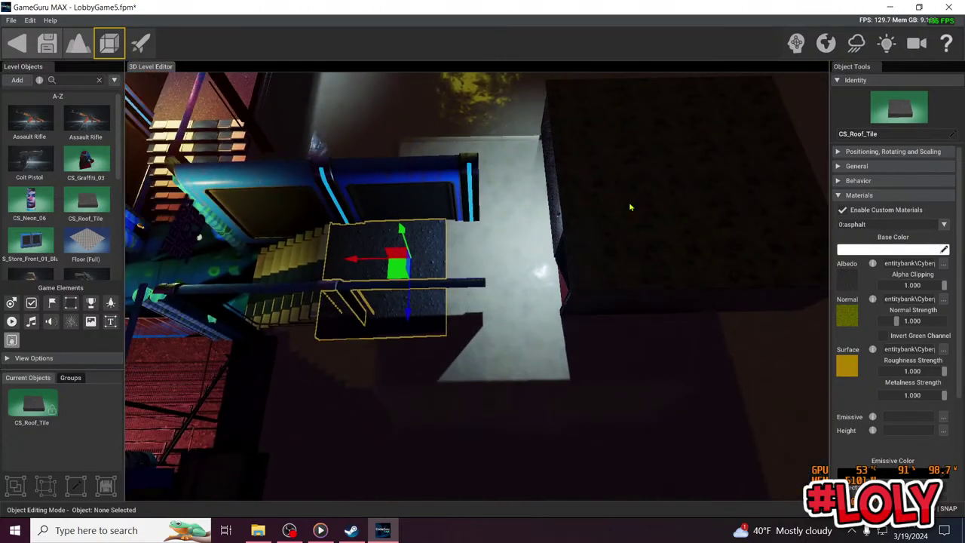
Move the grouped room back against the roof tile landing and align it sideways with the corridor walls
{"action": "left_click", "coordinate": [630, 207]}
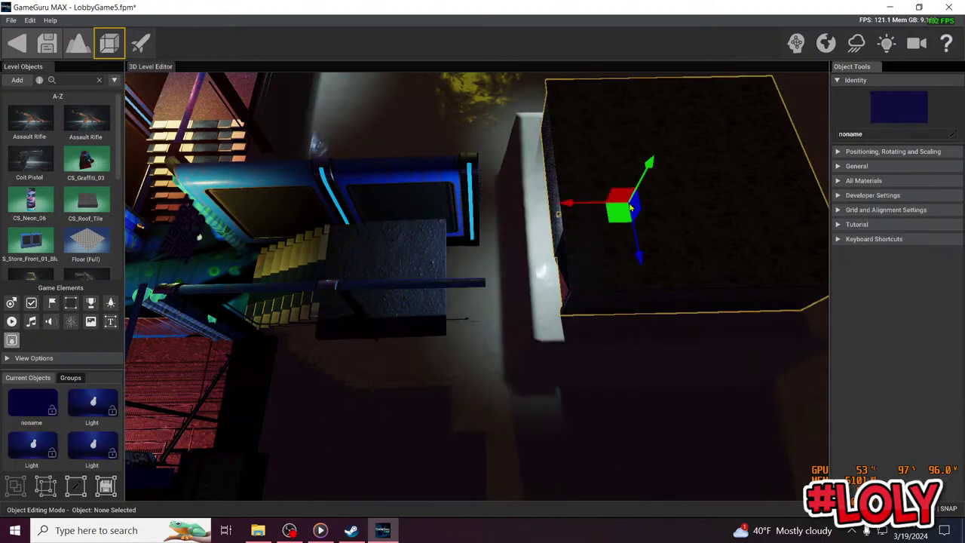
{"action": "left_click_drag", "start_coordinate": [576, 209], "coordinate": [455, 219]}
{"action": "right_click_drag", "start_coordinate": [455, 219], "coordinate": [482, 201]}
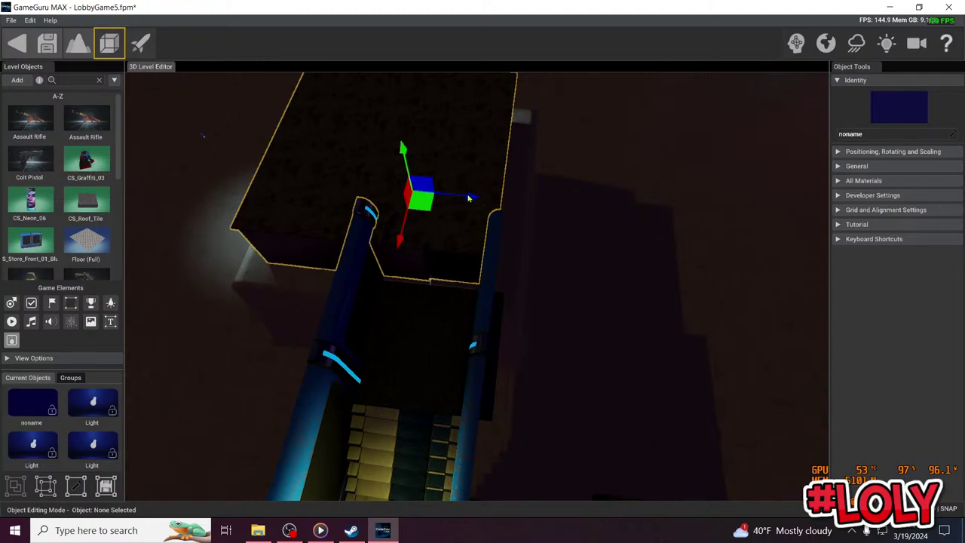
{"action": "left_click_drag", "start_coordinate": [469, 198], "coordinate": [490, 204]}
{"action": "left_click_drag", "start_coordinate": [423, 249], "coordinate": [423, 256]}
{"action": "left_click_drag", "start_coordinate": [491, 213], "coordinate": [480, 209]}
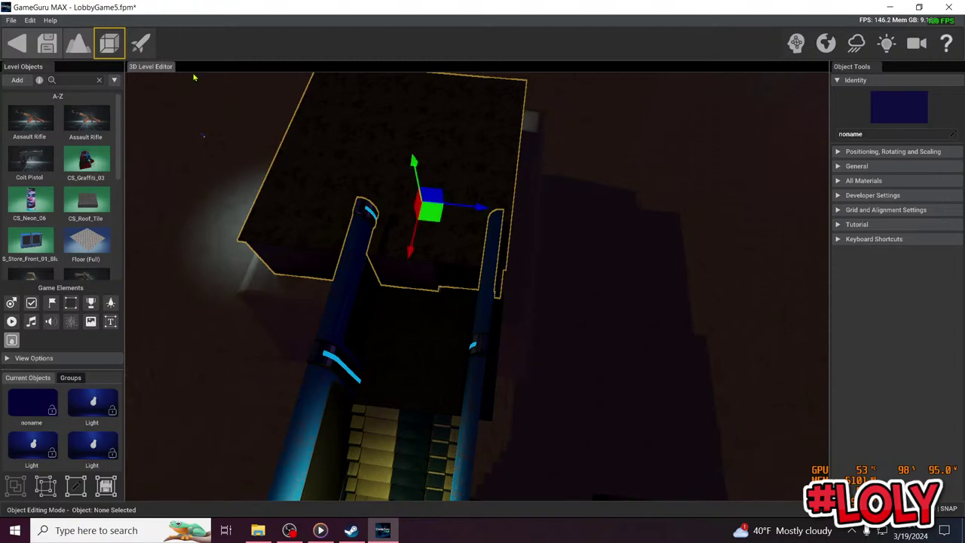
Save the level and test-play it, walking the staircases and landing and viewing the Rogeria Strike Classic sign
{"action": "left_click", "coordinate": [46, 45]}
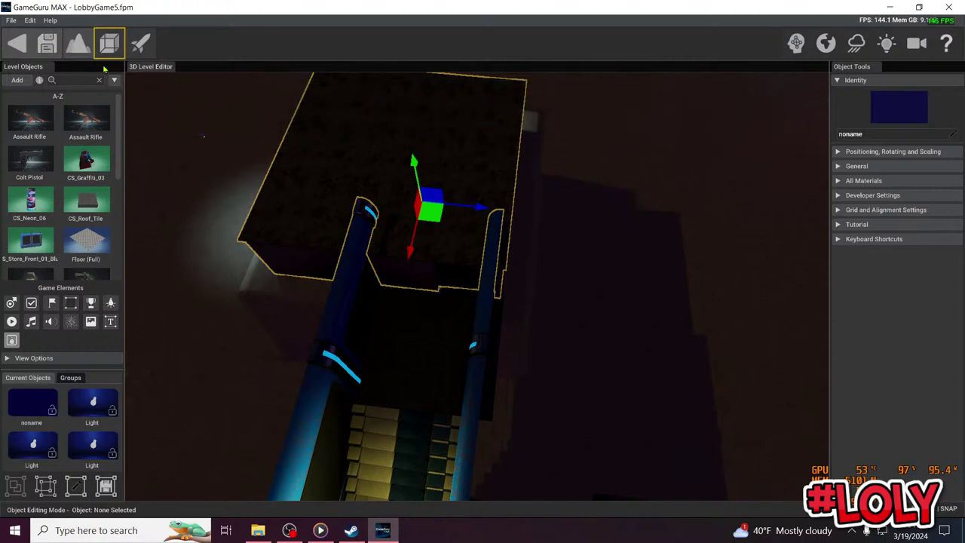
{"action": "left_click", "coordinate": [140, 43]}
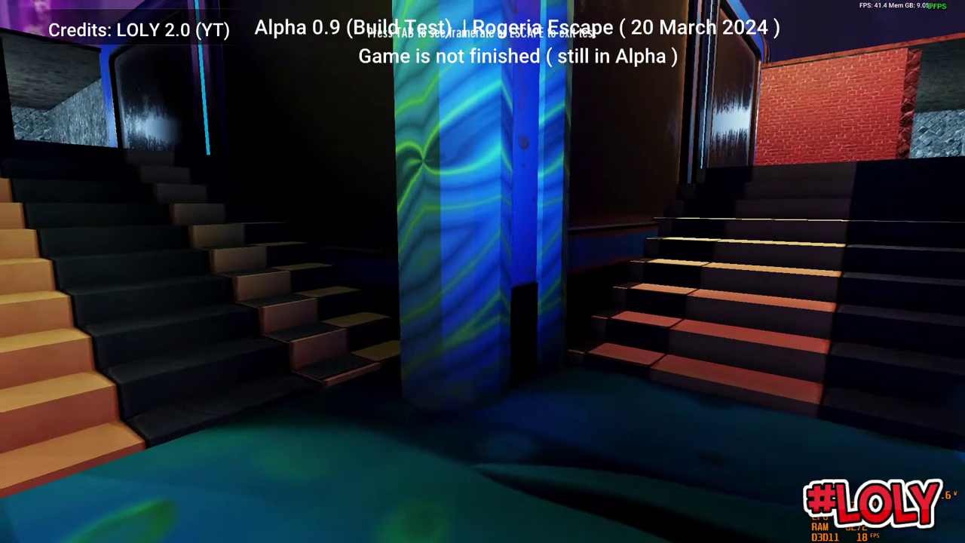
{"action": "key", "text": "w"}
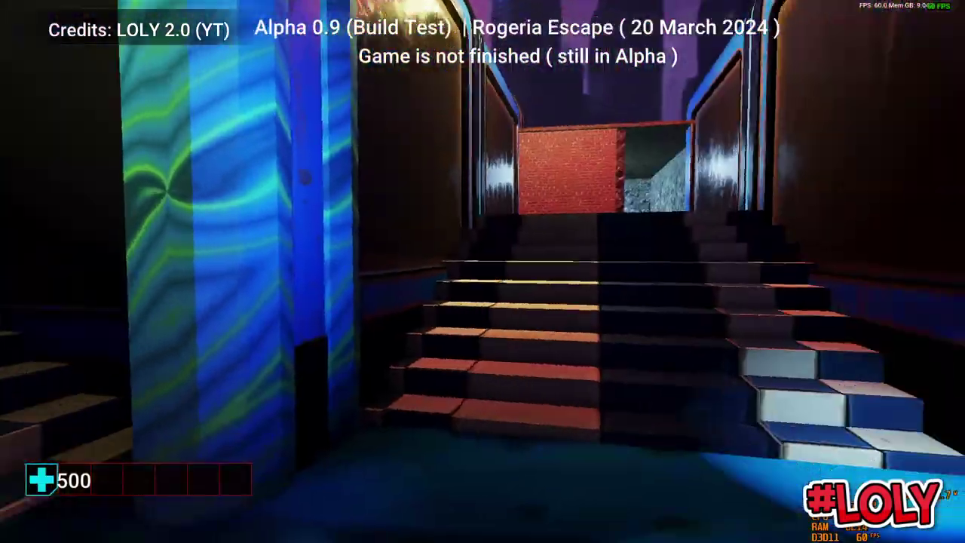
{"action": "key", "text": "w"}
{"action": "key", "text": "w"}
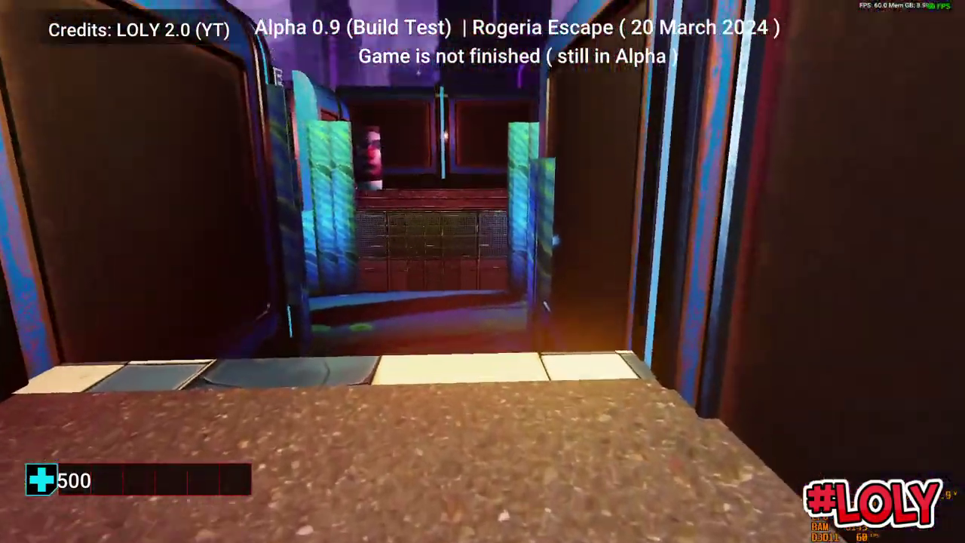
{"action": "key", "text": "w"}
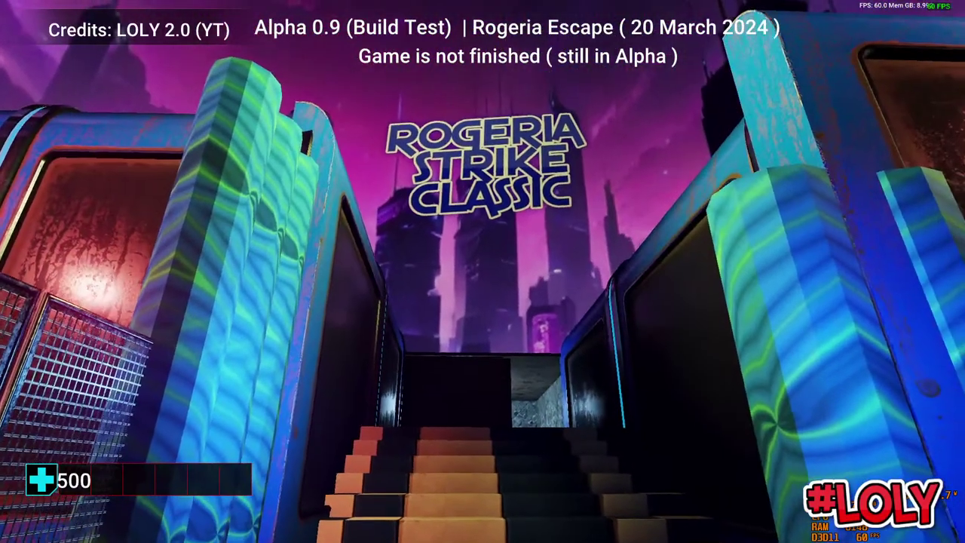
{"action": "key", "text": "Escape"}
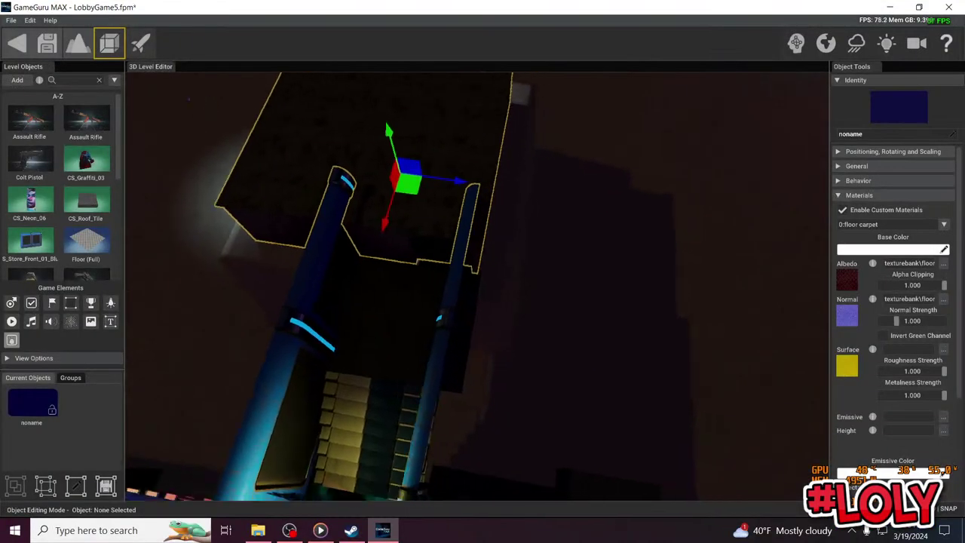
Look over the staircases from above and select the Rogeria Strike Classic sign for a close view
{"action": "right_click_drag", "start_coordinate": [189, 99], "coordinate": [793, 266]}
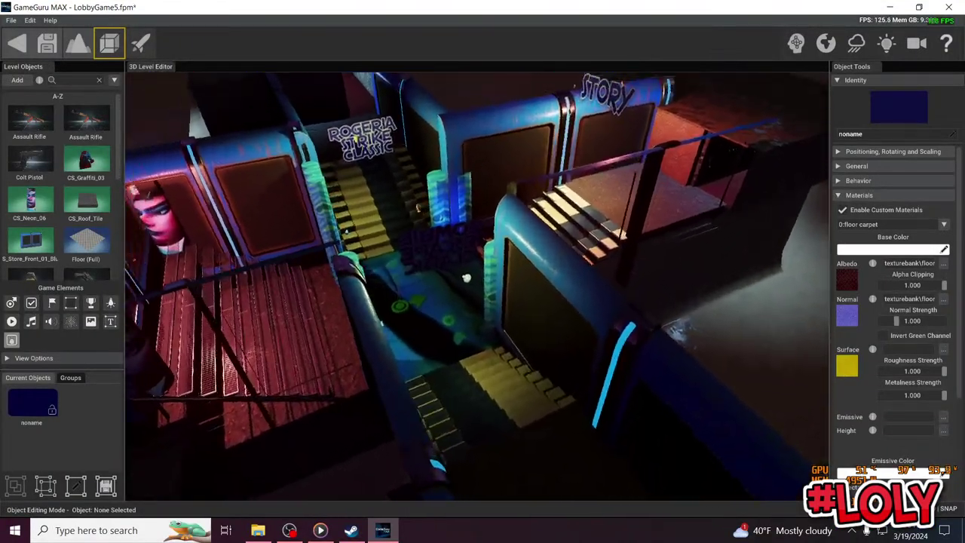
{"action": "key", "text": "w"}
{"action": "mouse_move", "coordinate": [478, 286]}
{"action": "right_mouse_down"}
{"action": "mouse_move", "coordinate": [449, 228]}
{"action": "mouse_move", "coordinate": [256, 226]}
{"action": "mouse_move", "coordinate": [603, 218]}
{"action": "mouse_move", "coordinate": [486, 277]}
{"action": "mouse_move", "coordinate": [506, 283]}
{"action": "mouse_move", "coordinate": [452, 273]}
{"action": "mouse_move", "coordinate": [474, 272]}
{"action": "right_mouse_up"}
{"action": "key", "text": "s"}
{"action": "left_click", "coordinate": [469, 276]}
{"action": "key", "text": "w"}
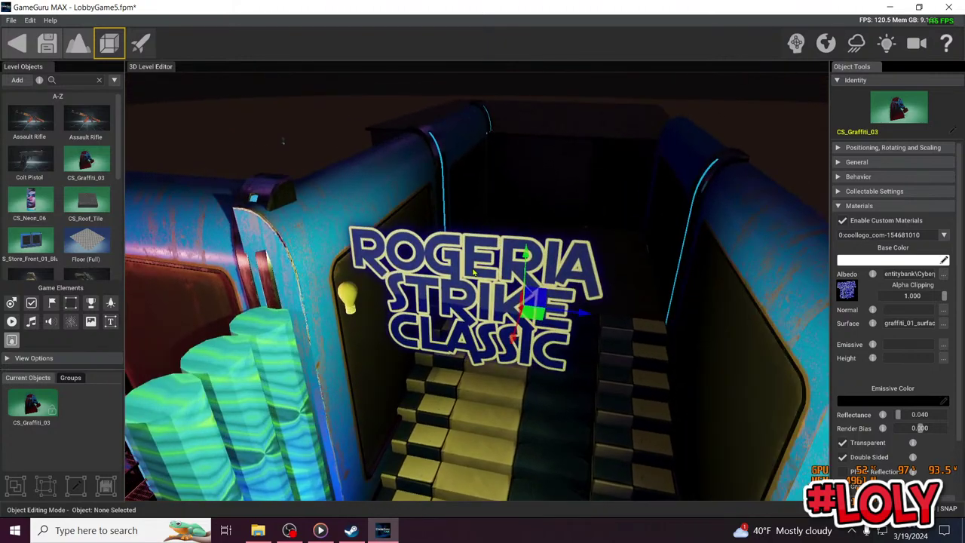
{"action": "left_click", "coordinate": [443, 296]}
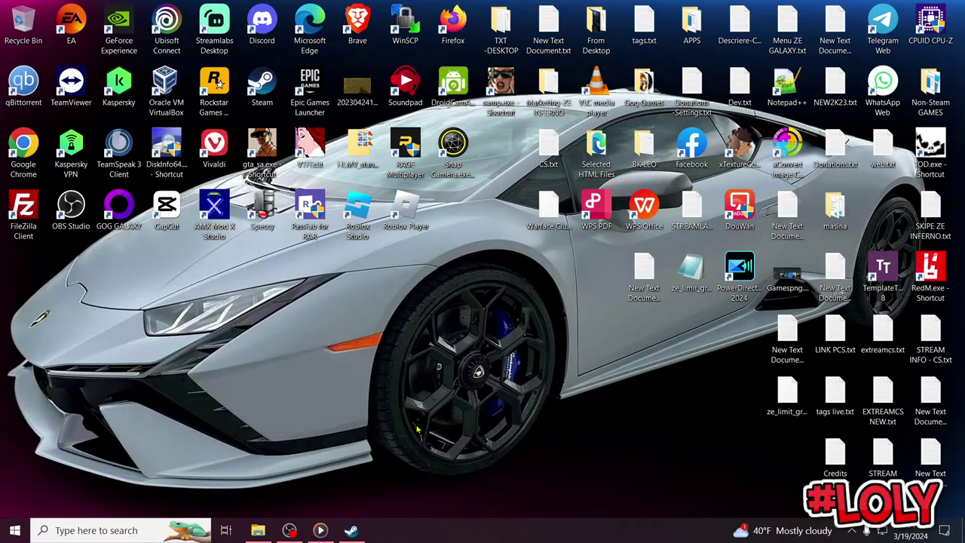
Switch to Steam and remove the Garry's Mod, Cry of Fear and Sven Co-op entries from the completed downloads
{"action": "left_click", "coordinate": [351, 532]}
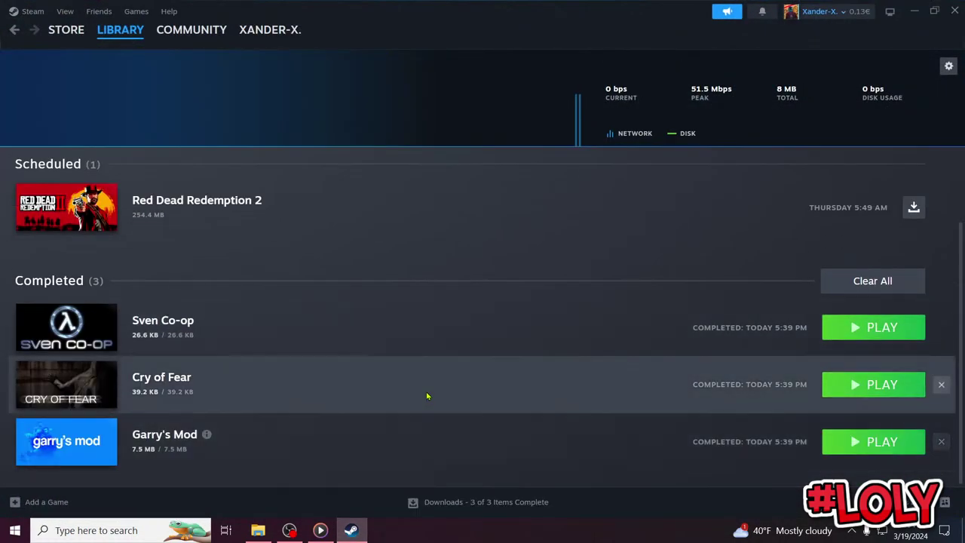
{"action": "left_click", "coordinate": [941, 441]}
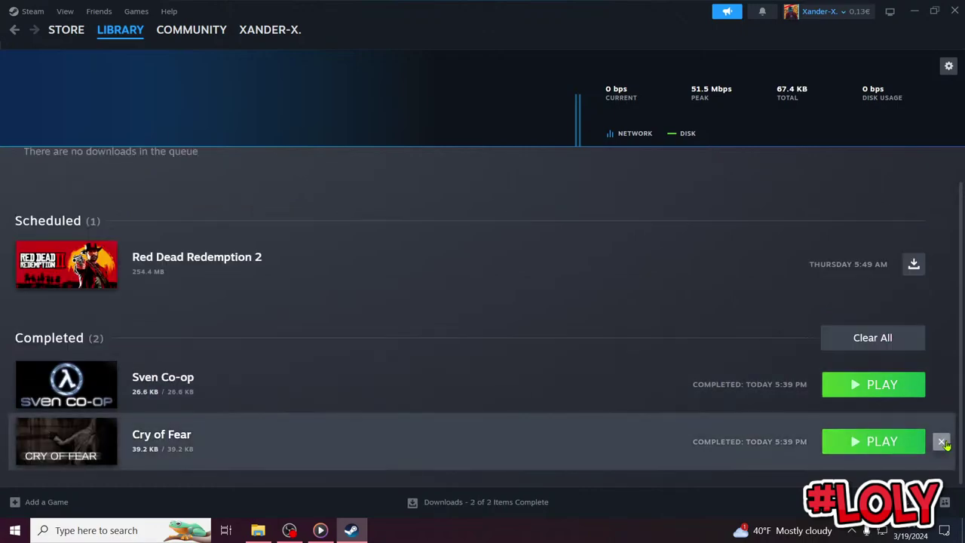
{"action": "left_click", "coordinate": [943, 442]}
{"action": "left_click", "coordinate": [941, 420]}
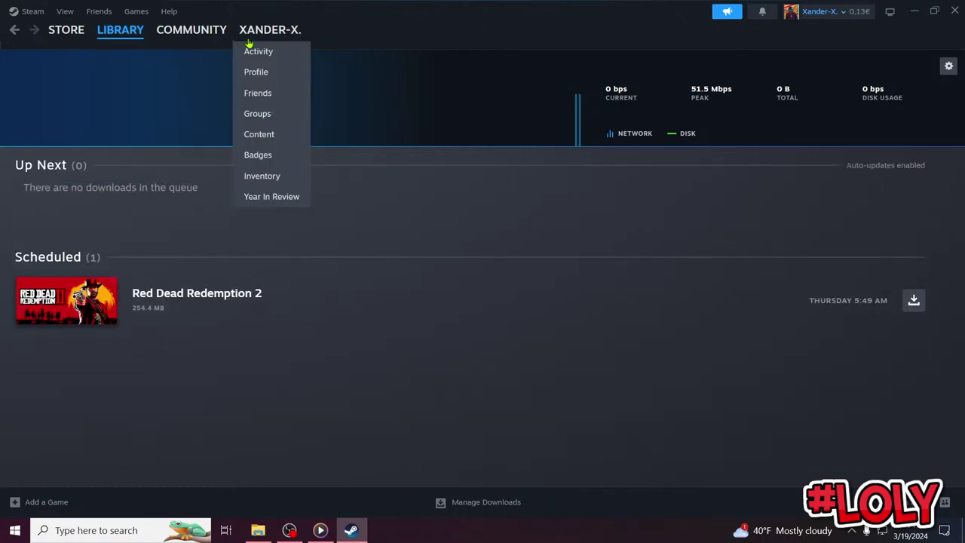
Launch GameGuru MAX from the Steam library and open the Rogeria02-NEW2 game for editing
{"action": "left_click", "coordinate": [136, 11]}
{"action": "left_click", "coordinate": [154, 32]}
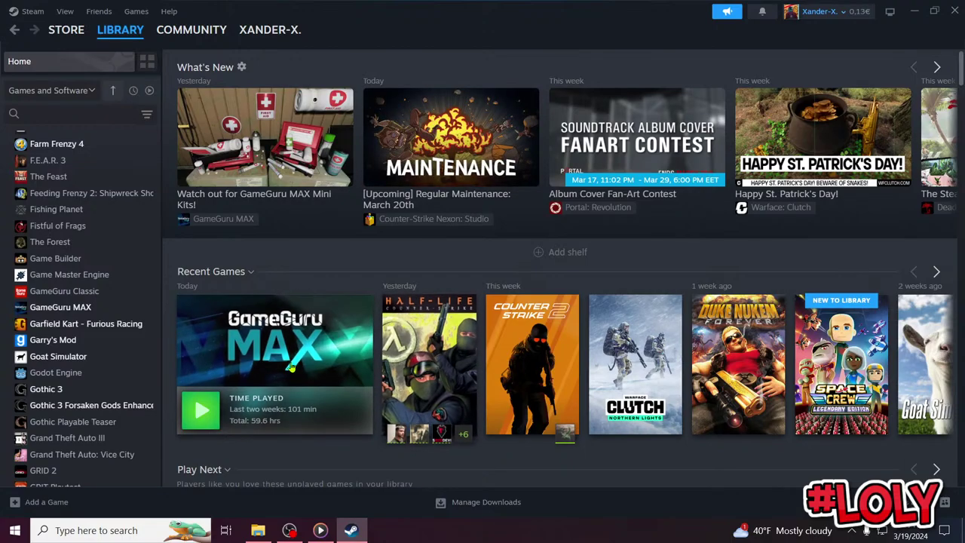
{"action": "left_click", "coordinate": [290, 367]}
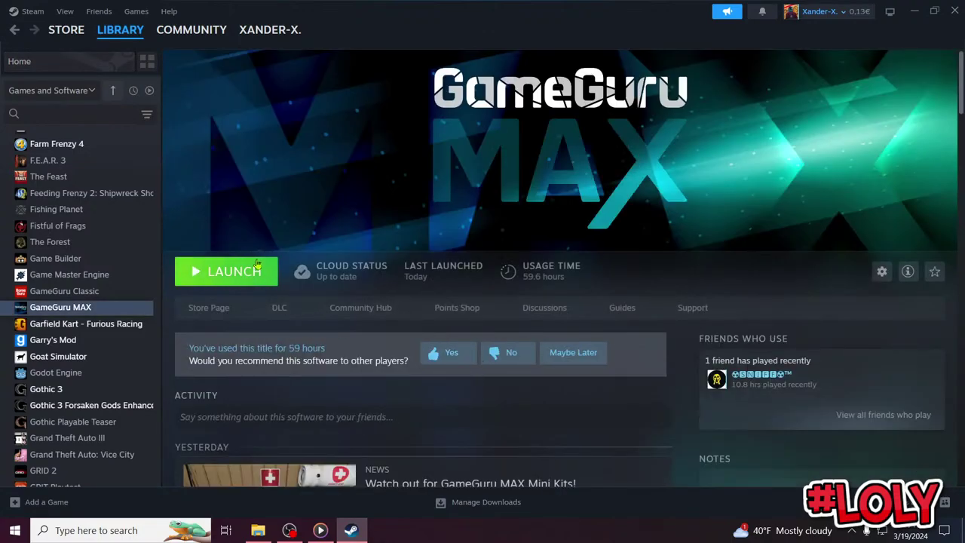
{"action": "left_click", "coordinate": [195, 276]}
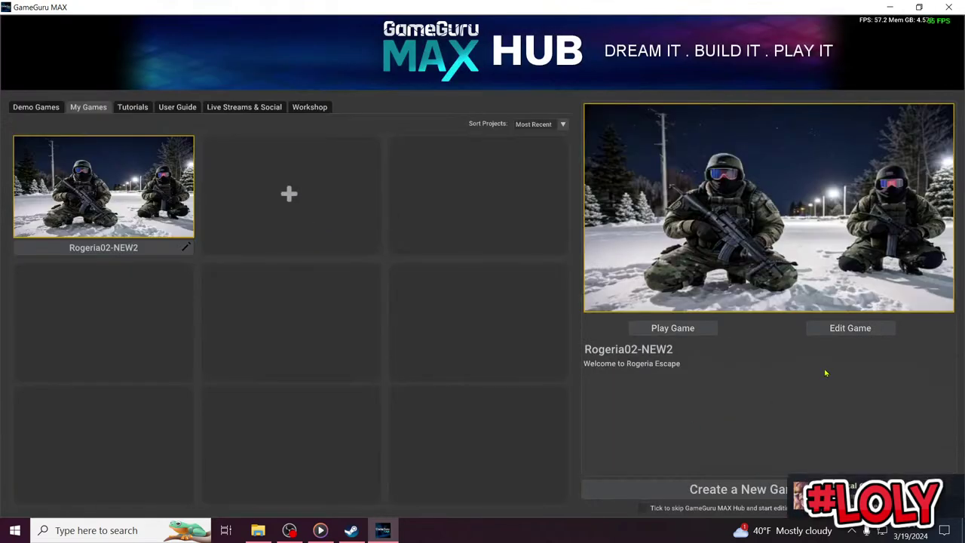
{"action": "left_click", "coordinate": [848, 329]}
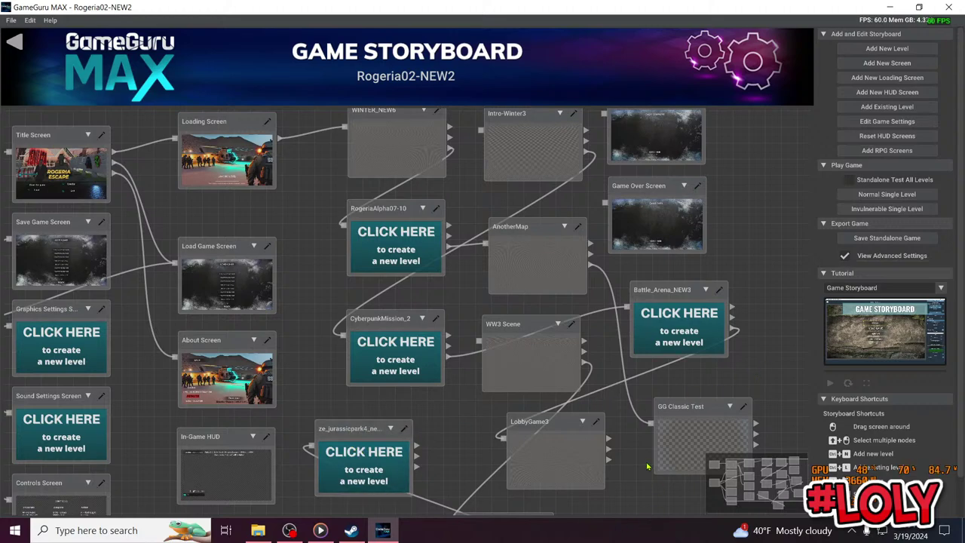
Delete the outdated ze_jurassicpark4 level from the storyboard
{"action": "left_click_drag", "start_coordinate": [652, 476], "coordinate": [579, 377]}
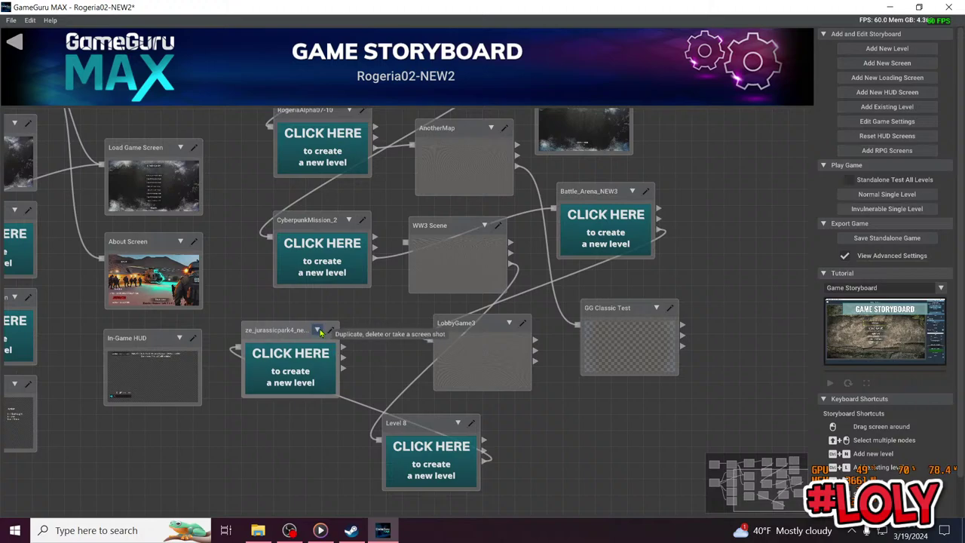
{"action": "left_click", "coordinate": [318, 331]}
{"action": "left_click", "coordinate": [296, 362]}
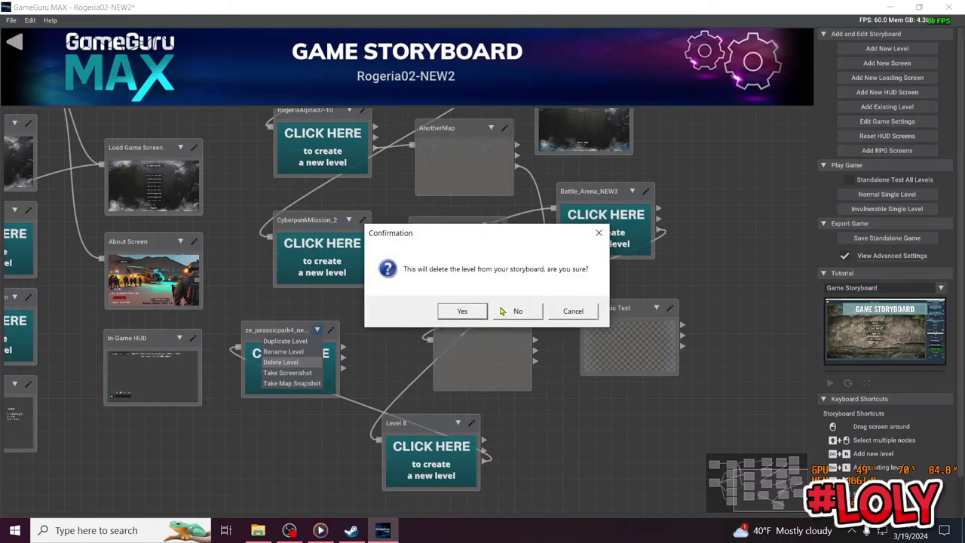
{"action": "left_click", "coordinate": [462, 311]}
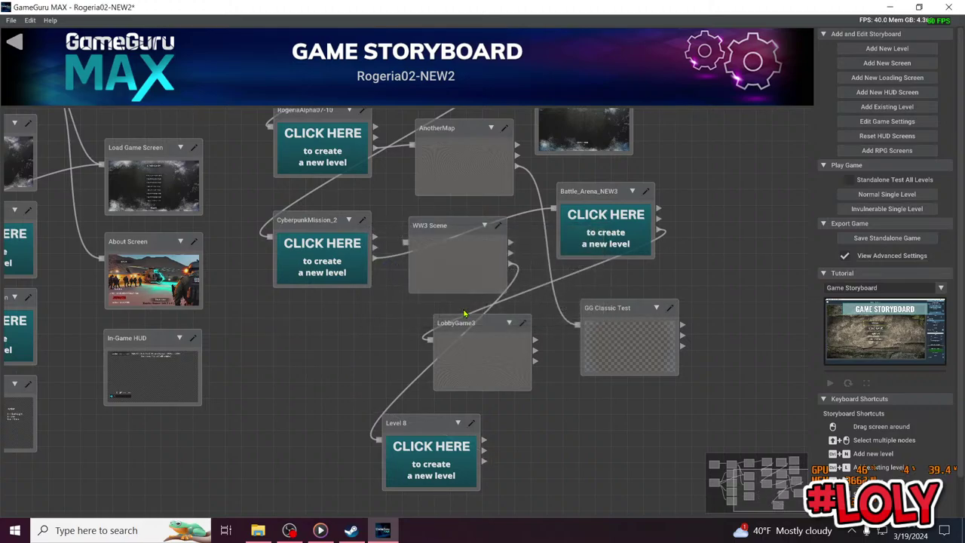
Add the existing level ze_jurassicpark4_new6.fpm from the mapbank folder to the storyboard
{"action": "left_click", "coordinate": [917, 107]}
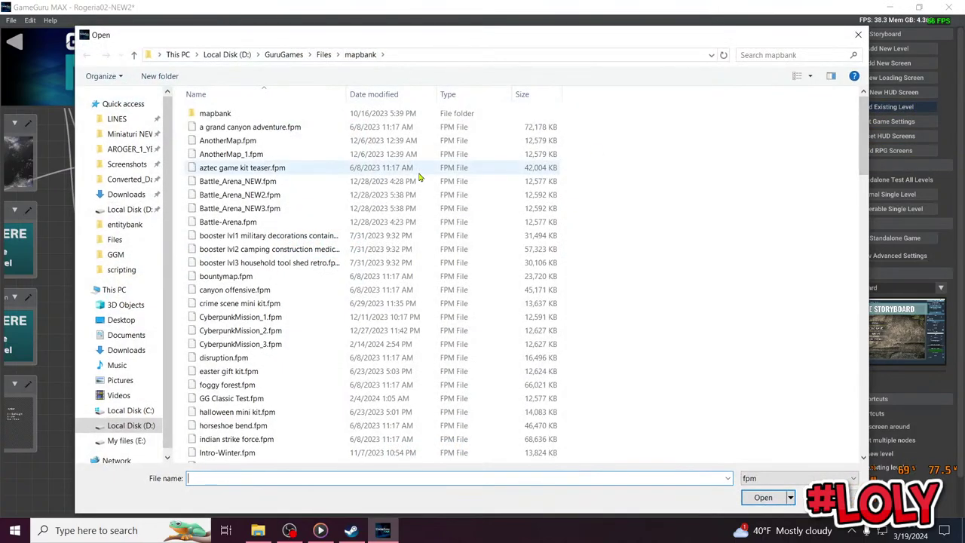
{"action": "type", "text": "ju"}
{"action": "key", "text": "BackSpace"}
{"action": "type", "text": "ze_"}
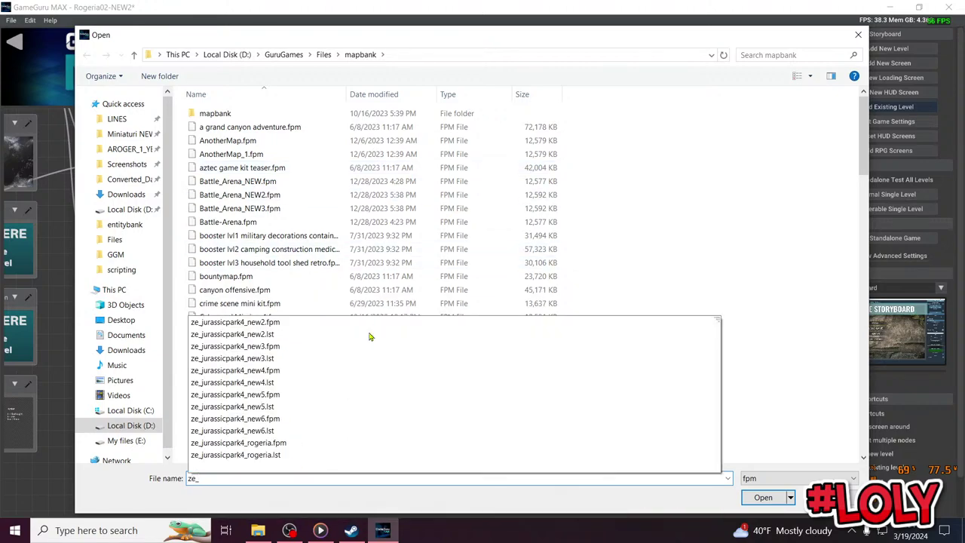
{"action": "left_click", "coordinate": [310, 420]}
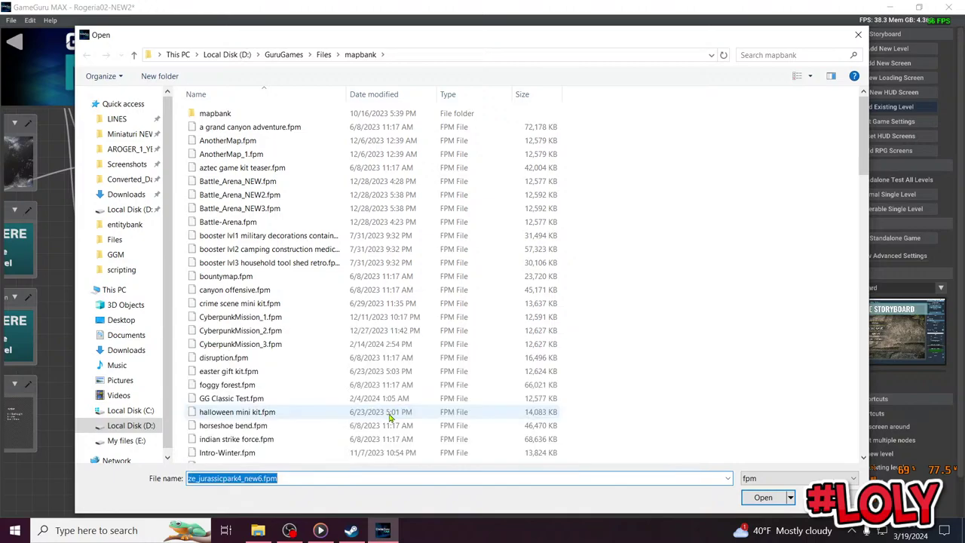
{"action": "left_click", "coordinate": [752, 496]}
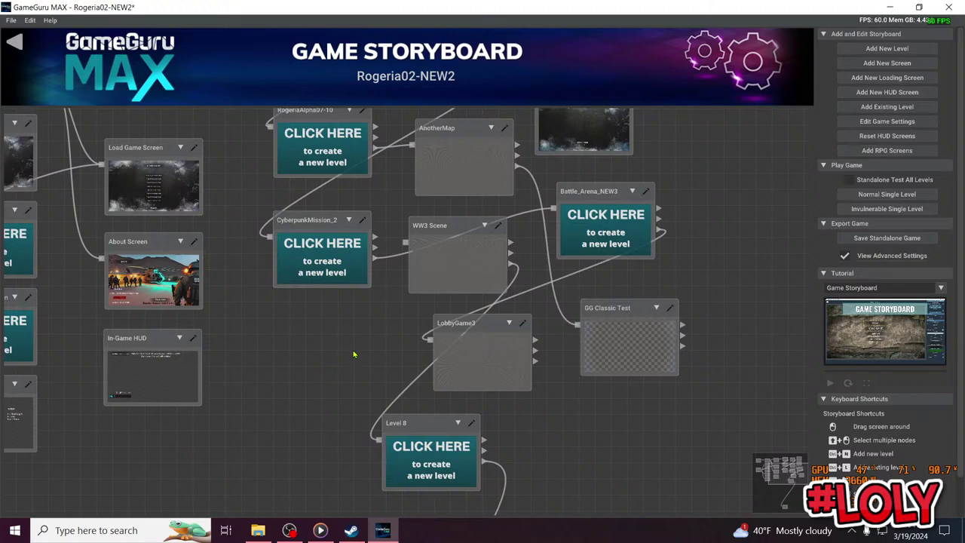
Move the ze_jurassicpark4_new6 node up to the other levels, placing it between In-Game HUD and Level 8
{"action": "scroll", "coordinate": [576, 446], "scroll_direction": "down", "scroll_amount": 1}
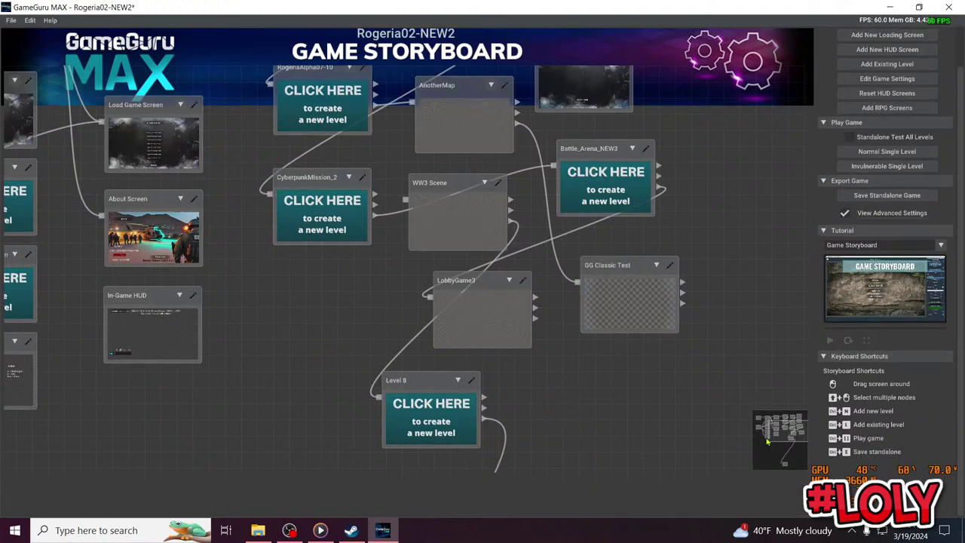
{"action": "left_click_drag", "start_coordinate": [773, 434], "coordinate": [781, 460]}
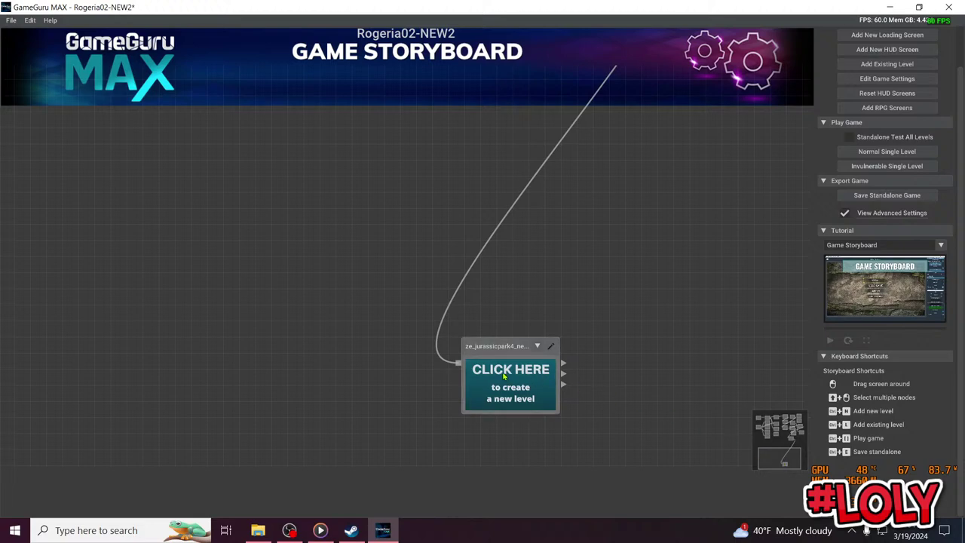
{"action": "left_click_drag", "start_coordinate": [485, 351], "coordinate": [283, 80]}
{"action": "scroll", "coordinate": [364, 293], "scroll_direction": "up", "scroll_amount": 1}
{"action": "left_click_drag", "start_coordinate": [517, 241], "coordinate": [531, 459]}
{"action": "left_click_drag", "start_coordinate": [309, 297], "coordinate": [640, 318]}
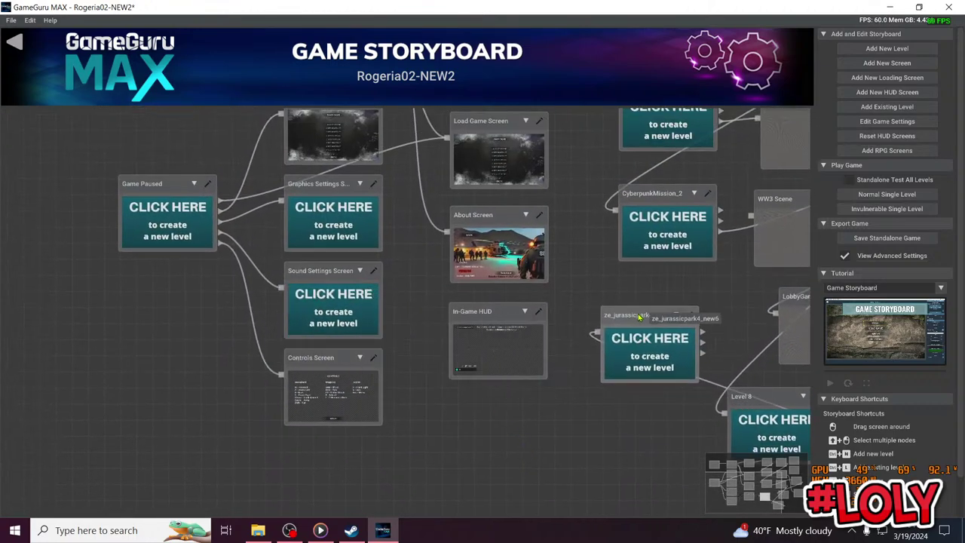
{"action": "right_click_drag", "start_coordinate": [639, 317], "coordinate": [246, 317]}
{"action": "right_click_drag", "start_coordinate": [561, 392], "coordinate": [558, 423]}
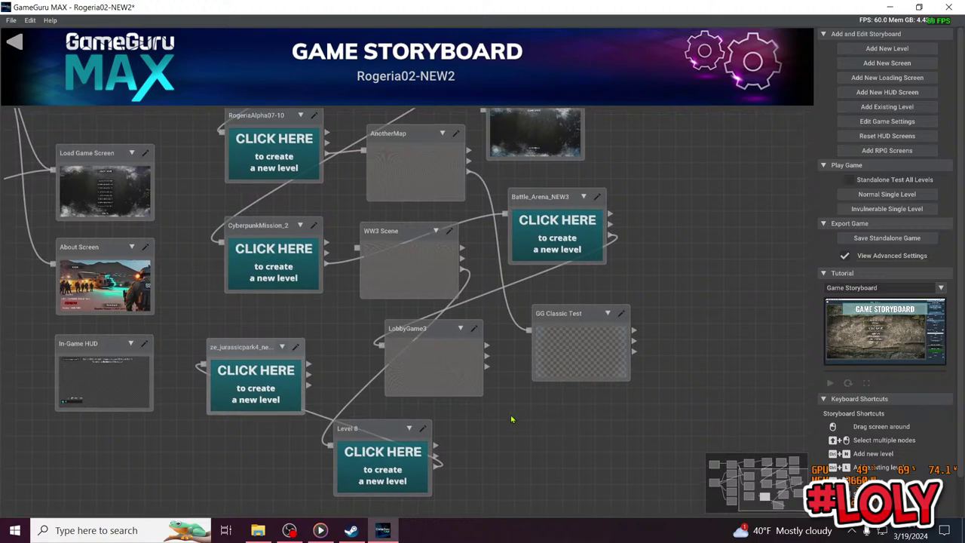
Delete the LobbyGame3 level from the storyboard
{"action": "left_click", "coordinate": [462, 330]}
{"action": "left_click", "coordinate": [455, 361]}
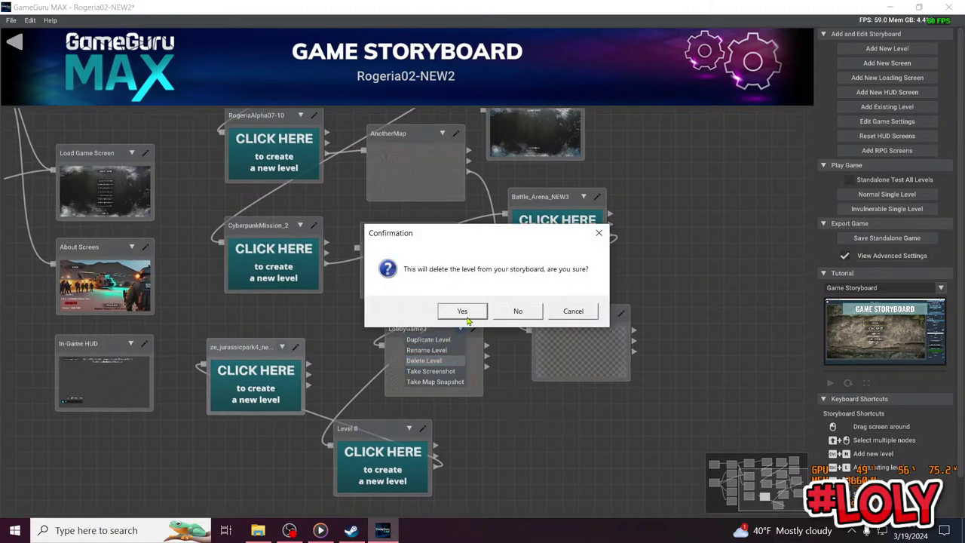
{"action": "left_click", "coordinate": [463, 312]}
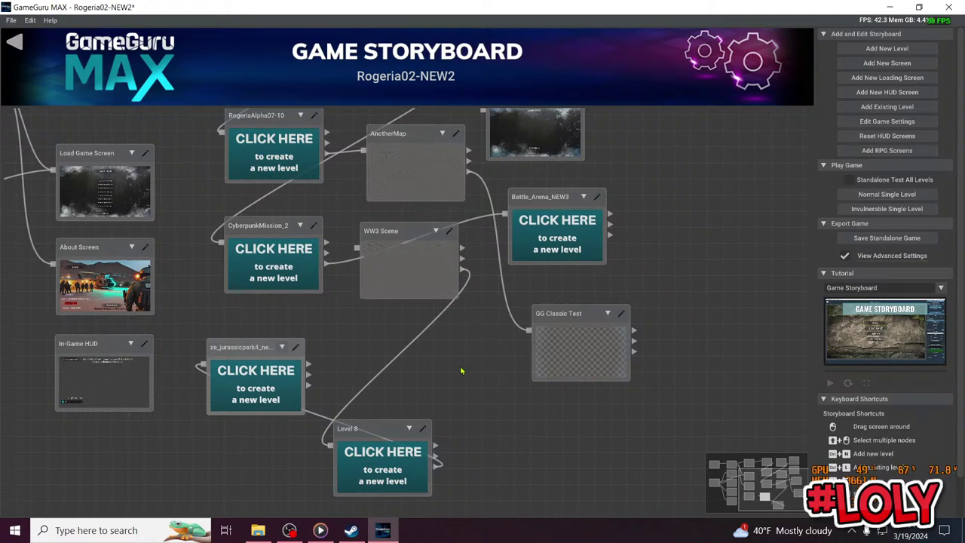
Search the mapbank folder for "lobby" and add the existing level LobbyGame5.fpm to the storyboard
{"action": "scroll", "coordinate": [497, 302], "scroll_direction": "up", "scroll_amount": 3}
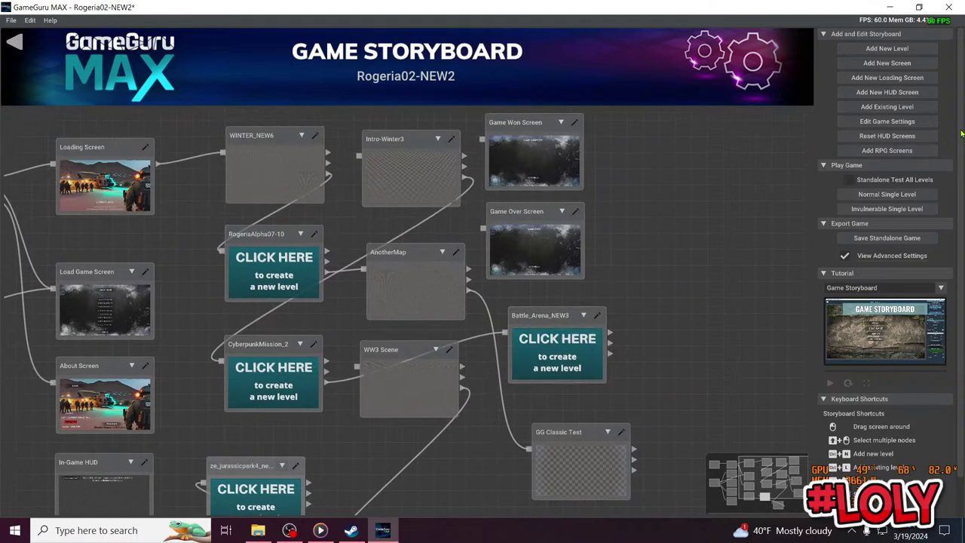
{"action": "left_click", "coordinate": [887, 106]}
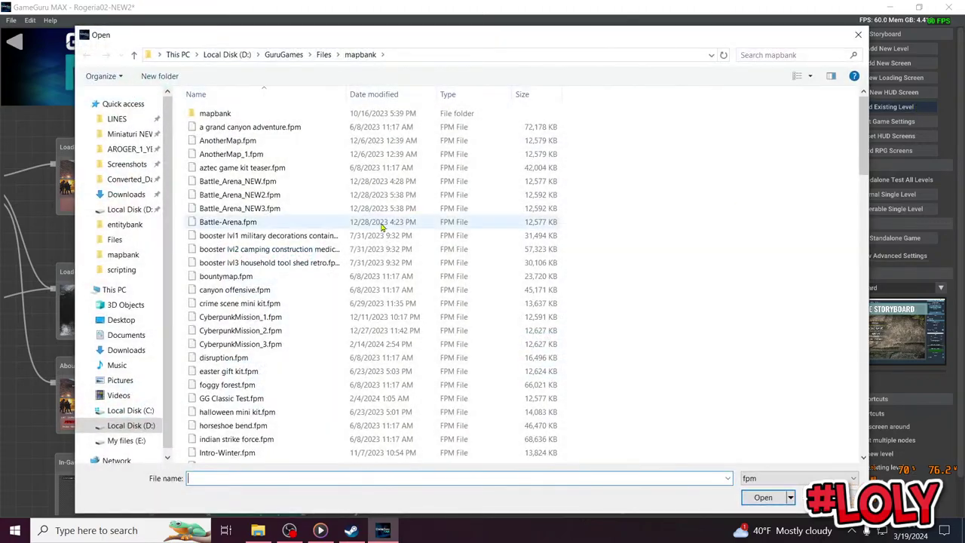
{"action": "scroll", "coordinate": [444, 241], "scroll_direction": "down", "scroll_amount": 4}
{"action": "left_click", "coordinate": [752, 51]}
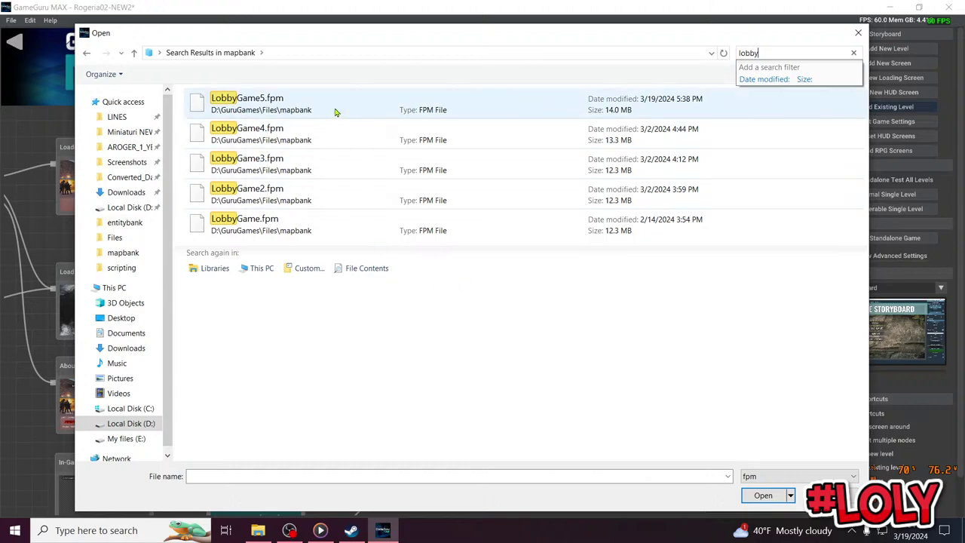
{"action": "left_click", "coordinate": [336, 110]}
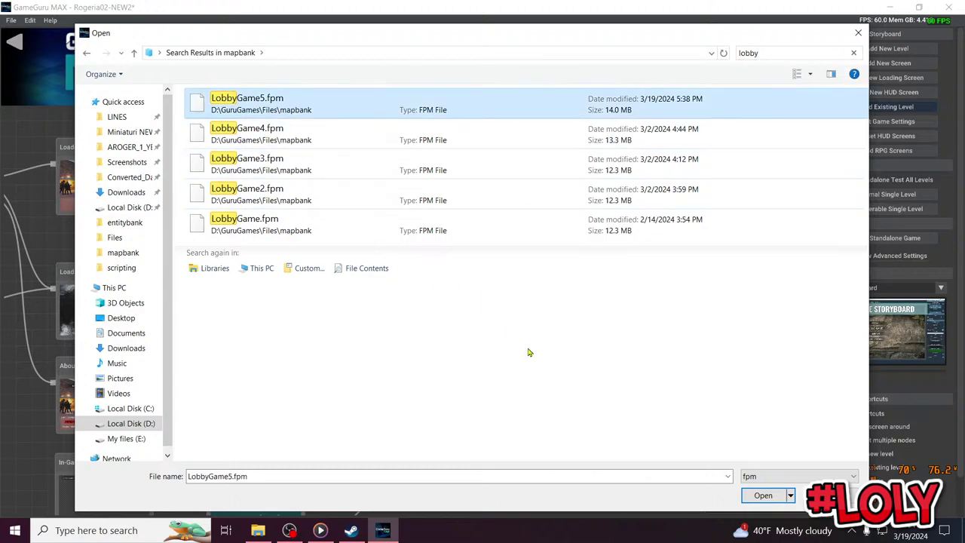
{"action": "left_click", "coordinate": [758, 495]}
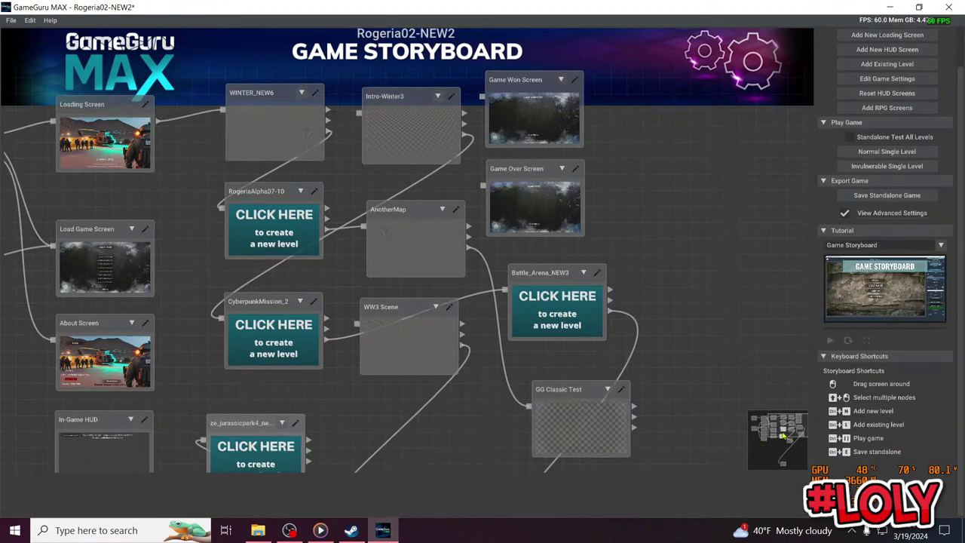
Move the LobbyGame5 node up from the bottom of the storyboard into the gap between WW3 Scene and Level 8
{"action": "left_click", "coordinate": [782, 464]}
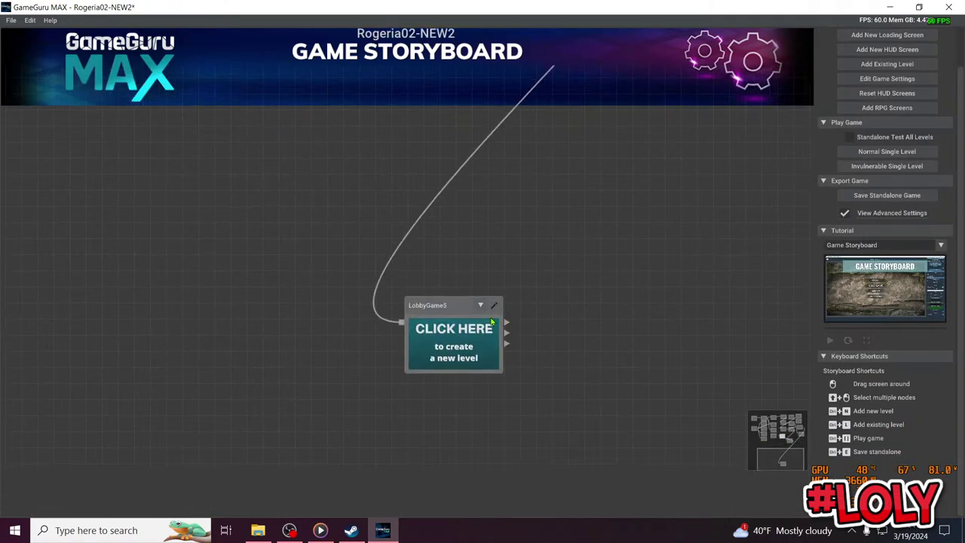
{"action": "left_click_drag", "start_coordinate": [448, 309], "coordinate": [468, 90]}
{"action": "left_click_drag", "start_coordinate": [594, 255], "coordinate": [558, 481]}
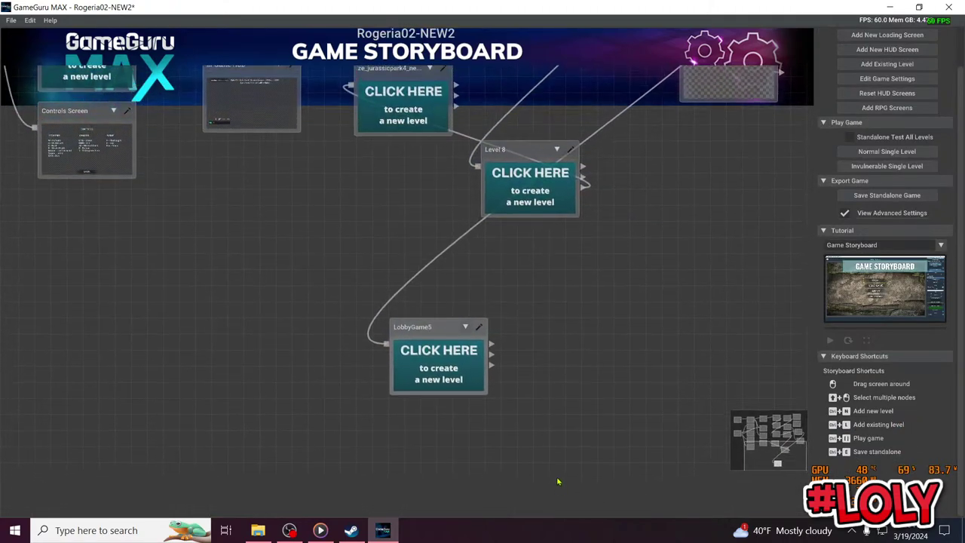
{"action": "left_click_drag", "start_coordinate": [429, 329], "coordinate": [533, 89]}
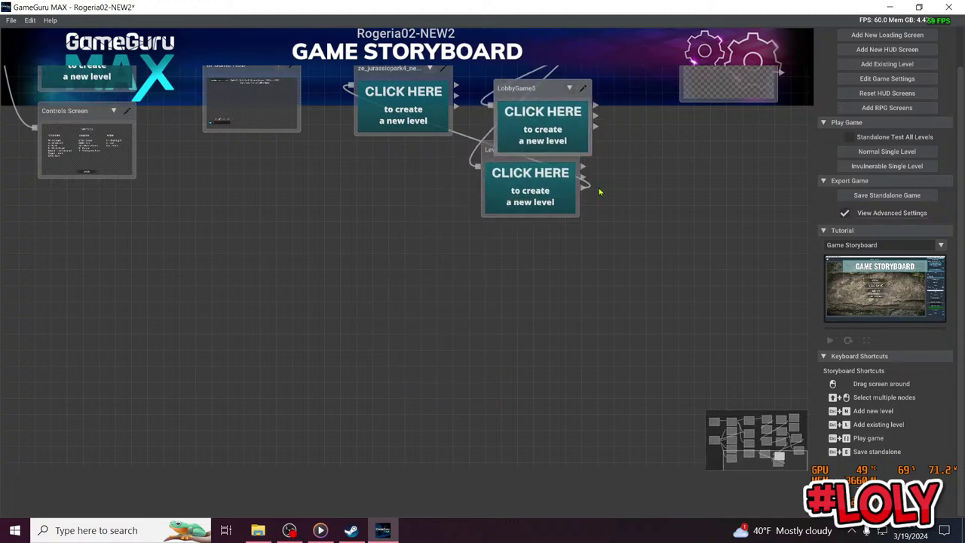
{"action": "left_click_drag", "start_coordinate": [662, 308], "coordinate": [655, 520]}
{"action": "left_click_drag", "start_coordinate": [538, 297], "coordinate": [532, 267]}
{"action": "left_click_drag", "start_coordinate": [636, 359], "coordinate": [564, 456]}
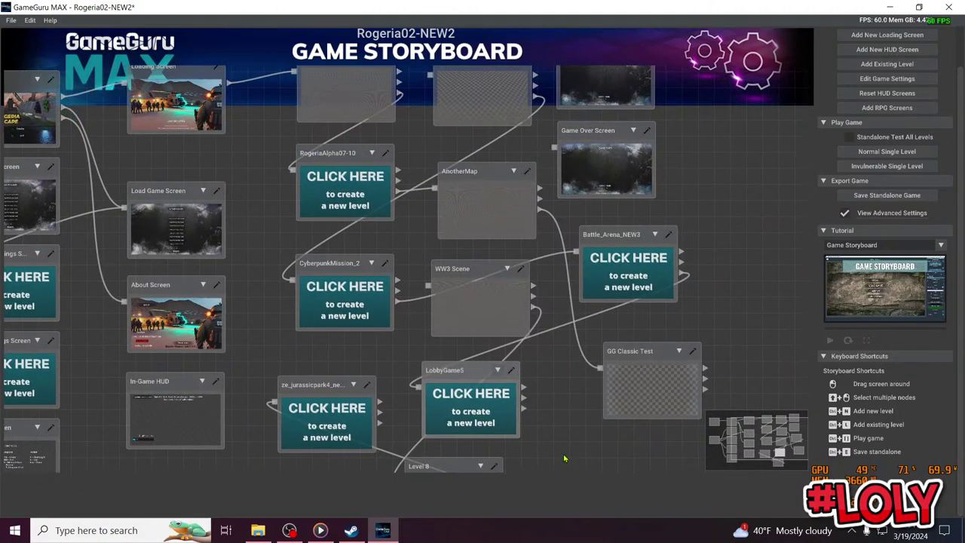
Fine-tune the LobbyGame5 node's position below WW3 Scene and open the level in the level editor
{"action": "left_click_drag", "start_coordinate": [467, 380], "coordinate": [549, 419]}
{"action": "left_click_drag", "start_coordinate": [461, 405], "coordinate": [448, 411]}
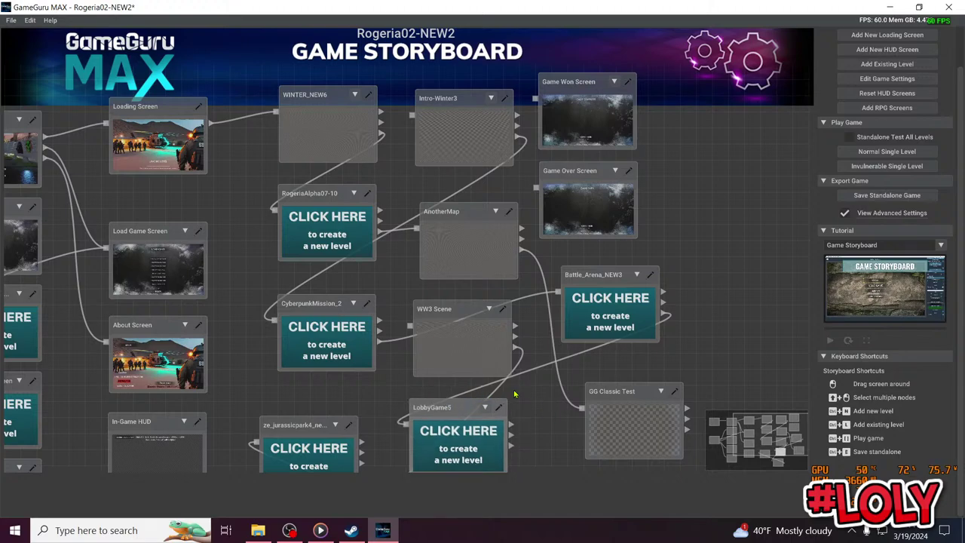
{"action": "left_click_drag", "start_coordinate": [542, 386], "coordinate": [536, 316]}
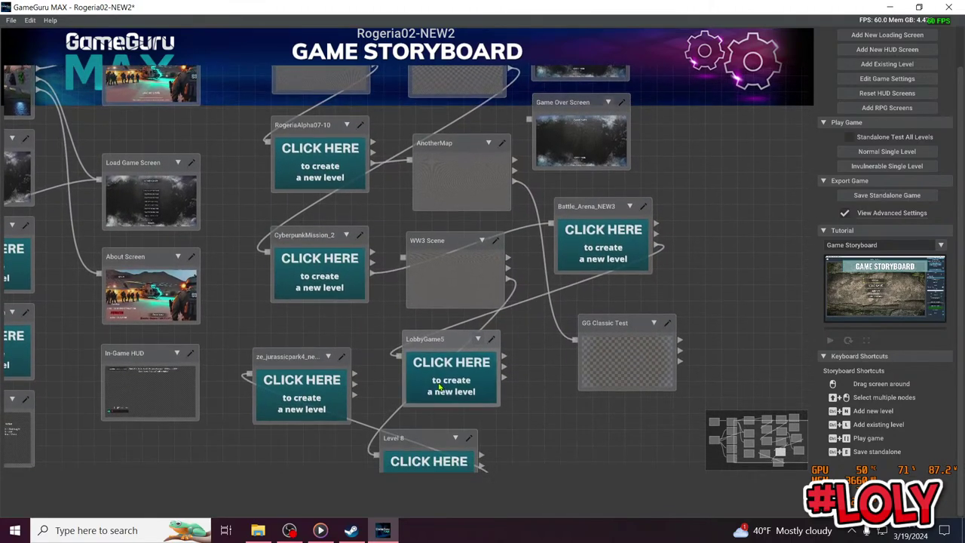
{"action": "left_click", "coordinate": [435, 375]}
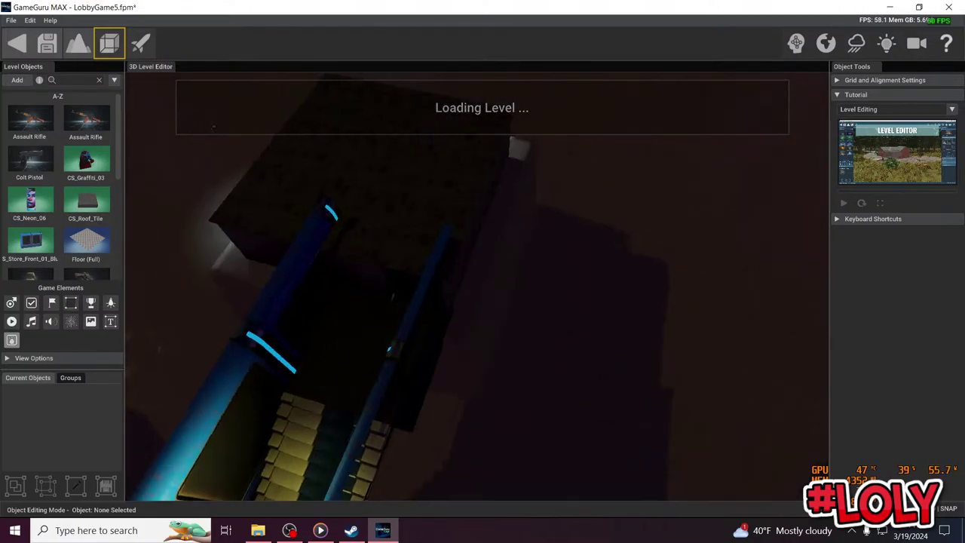
Examine the LobbyGame5 staircases, landing and Rogeria Strike Classic signs from close up and from above
{"action": "key", "text": "w"}
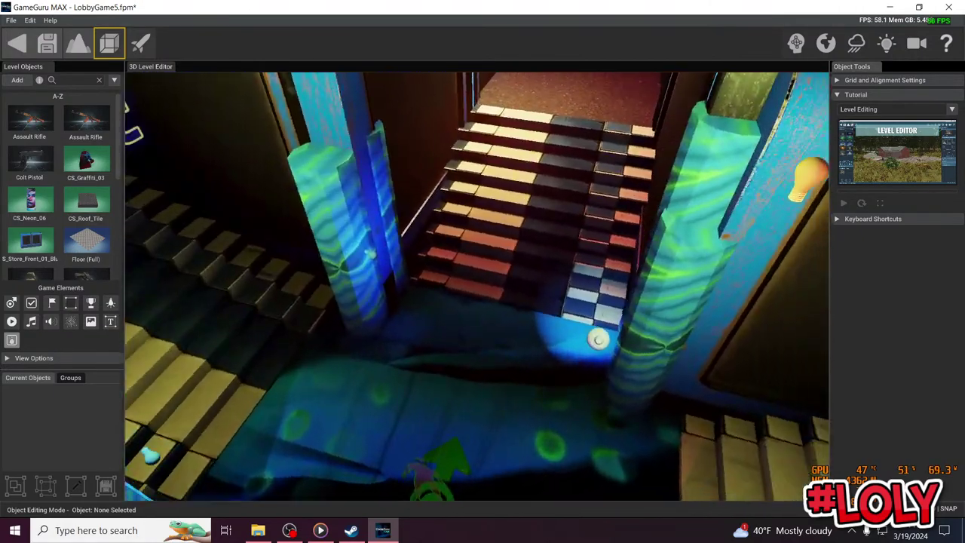
{"action": "right_click_drag", "start_coordinate": [476, 286], "coordinate": [411, 230]}
{"action": "key", "text": "s"}
{"action": "key", "text": "w"}
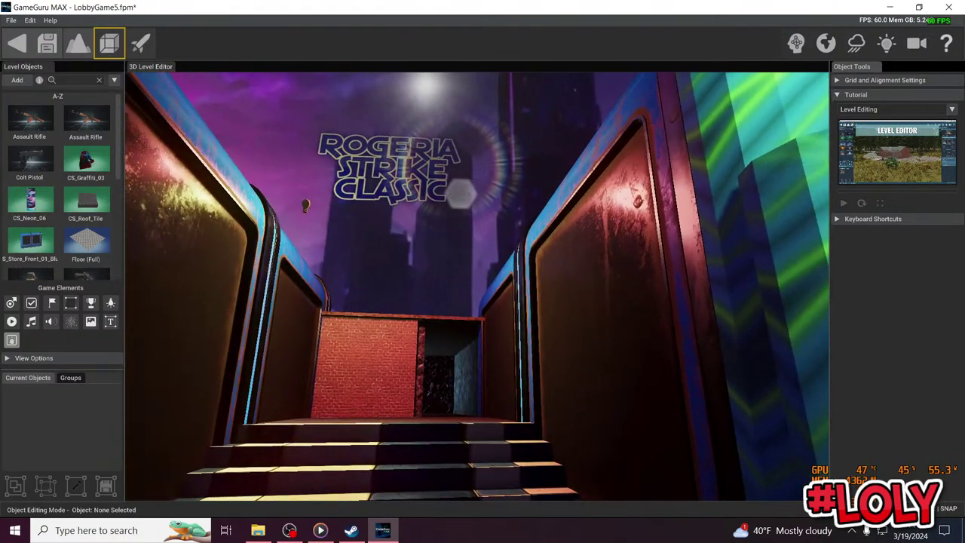
{"action": "mouse_move", "coordinate": [477, 286]}
{"action": "right_mouse_down"}
{"action": "mouse_move", "coordinate": [474, 252]}
{"action": "mouse_move", "coordinate": [505, 392]}
{"action": "mouse_move", "coordinate": [487, 358]}
{"action": "mouse_move", "coordinate": [478, 302]}
{"action": "right_mouse_up"}
{"action": "key", "text": "s"}
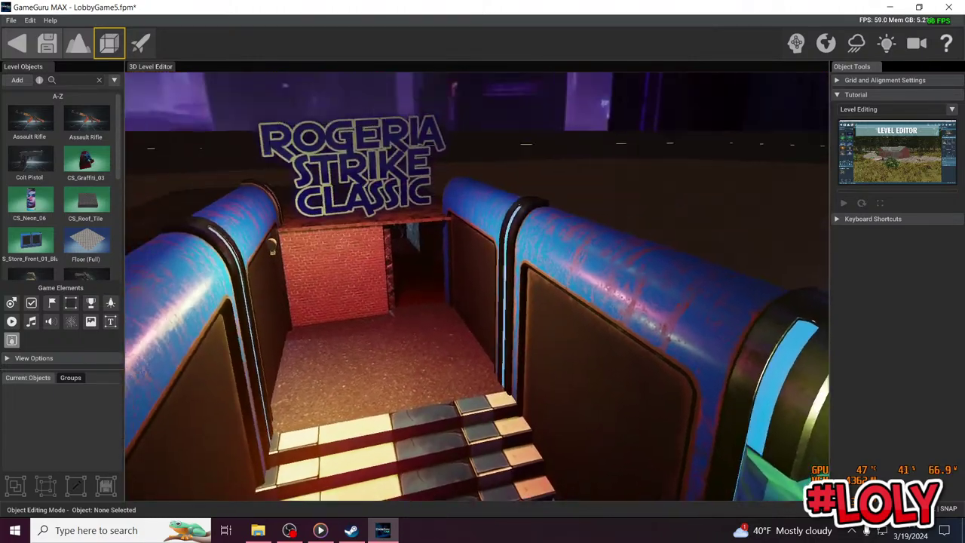
{"action": "right_click_drag", "start_coordinate": [547, 234], "coordinate": [535, 181]}
{"action": "key", "text": "s"}
{"action": "key", "text": "w"}
{"action": "right_click_drag", "start_coordinate": [152, 267], "coordinate": [212, 176]}
{"action": "scroll", "coordinate": [527, 263], "scroll_direction": "down", "scroll_amount": 8}
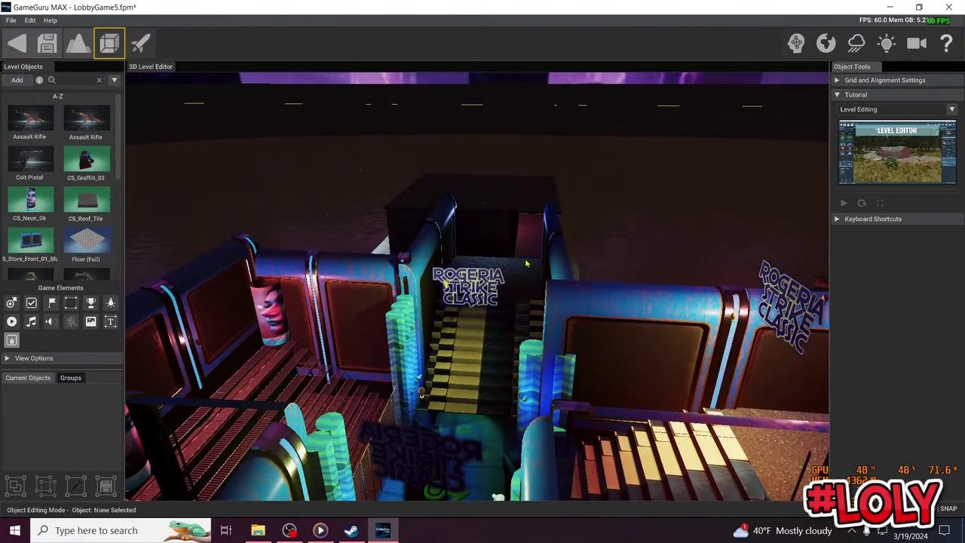
{"action": "key", "text": "w"}
{"action": "right_click_drag", "start_coordinate": [526, 263], "coordinate": [303, 245]}
{"action": "key", "text": "s"}
{"action": "key", "text": "d"}
{"action": "key", "text": "w"}
{"action": "key", "text": "w"}
Select the Rogeria Strike Classic sign above the upper landing and inspect its material's albedo texture and file path
{"action": "left_click", "coordinate": [490, 264]}
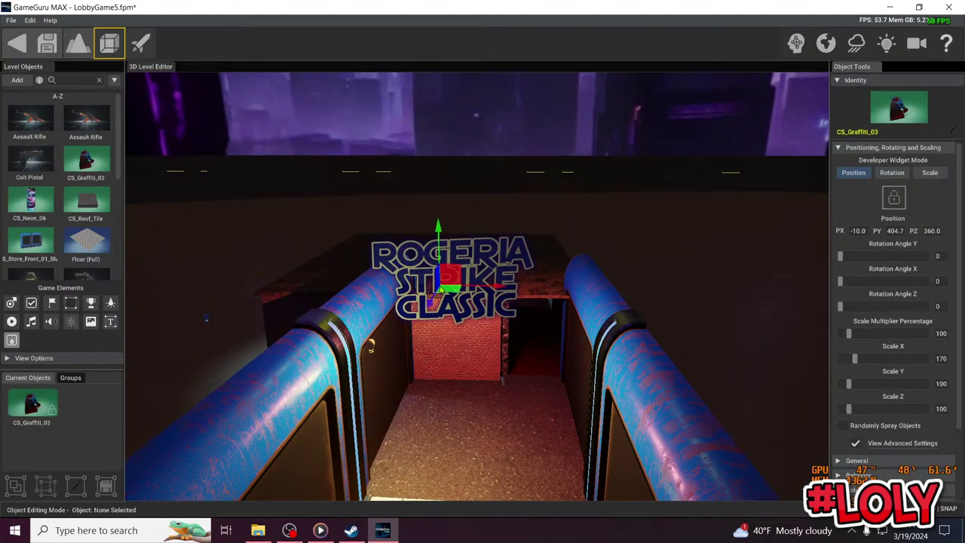
{"action": "key", "text": "w"}
{"action": "left_click", "coordinate": [886, 147]}
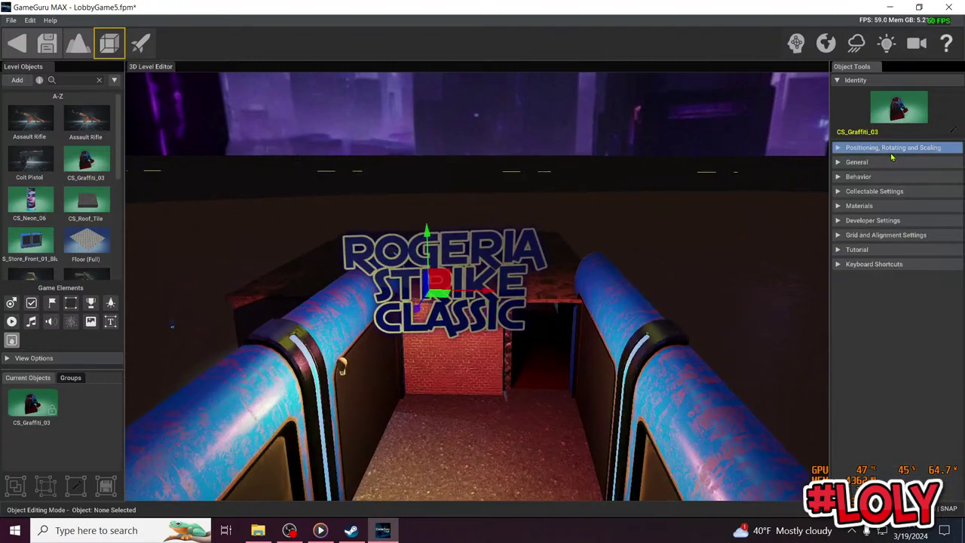
{"action": "left_click", "coordinate": [884, 163]}
{"action": "left_click", "coordinate": [884, 162]}
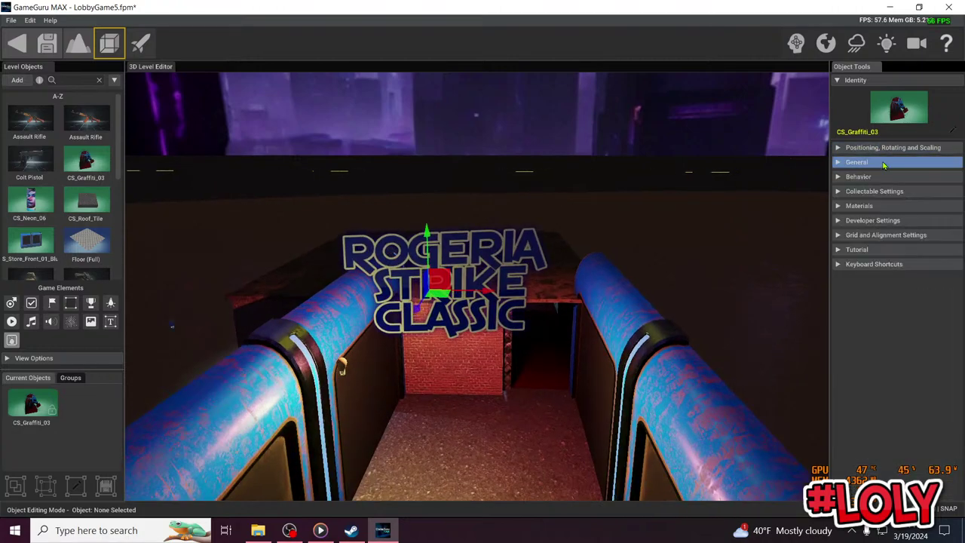
{"action": "left_click", "coordinate": [890, 176]}
{"action": "left_click", "coordinate": [891, 176]}
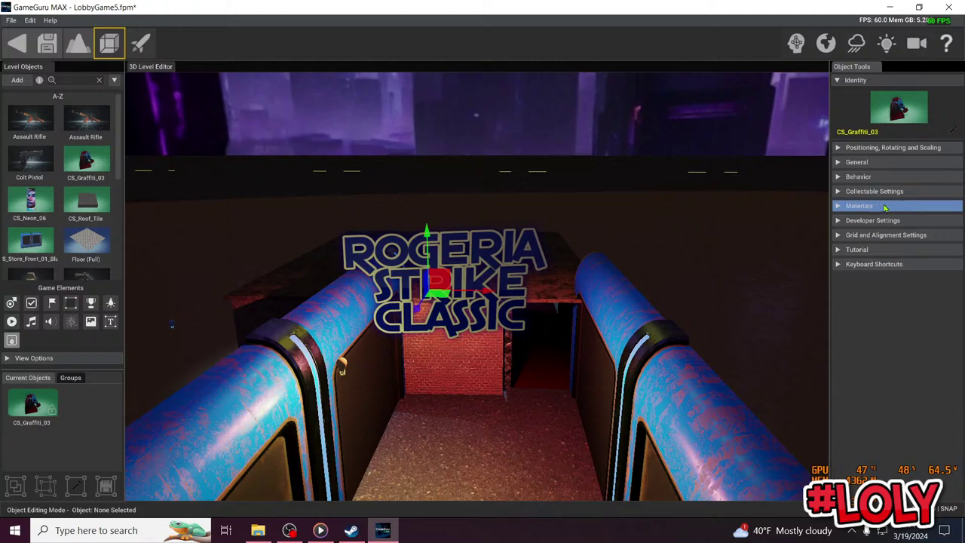
{"action": "left_click", "coordinate": [886, 206]}
{"action": "left_click", "coordinate": [944, 276]}
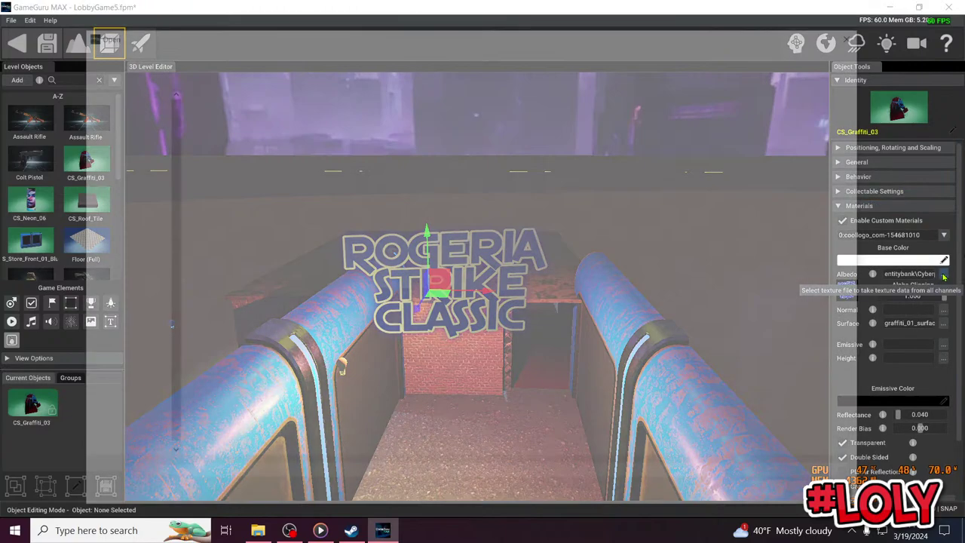
{"action": "left_click", "coordinate": [833, 495]}
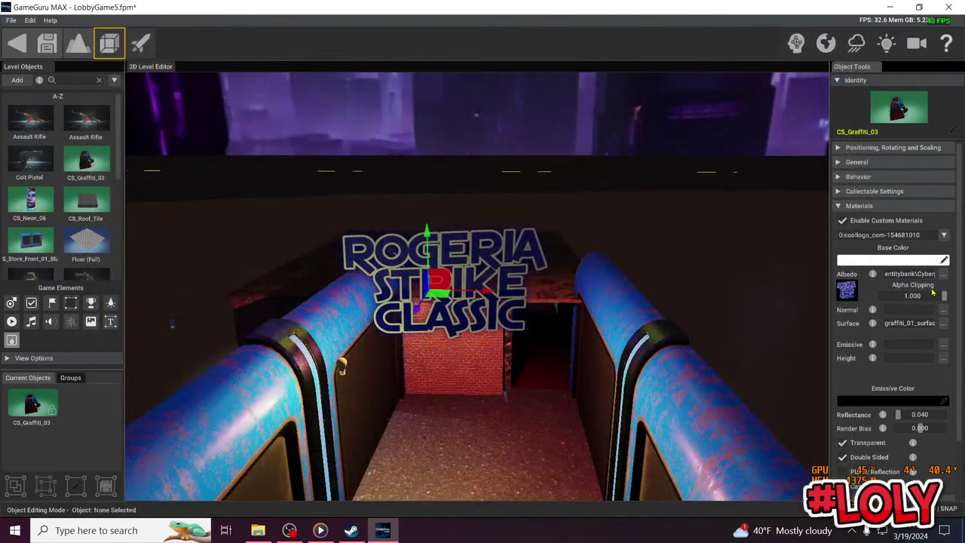
{"action": "left_click", "coordinate": [845, 291]}
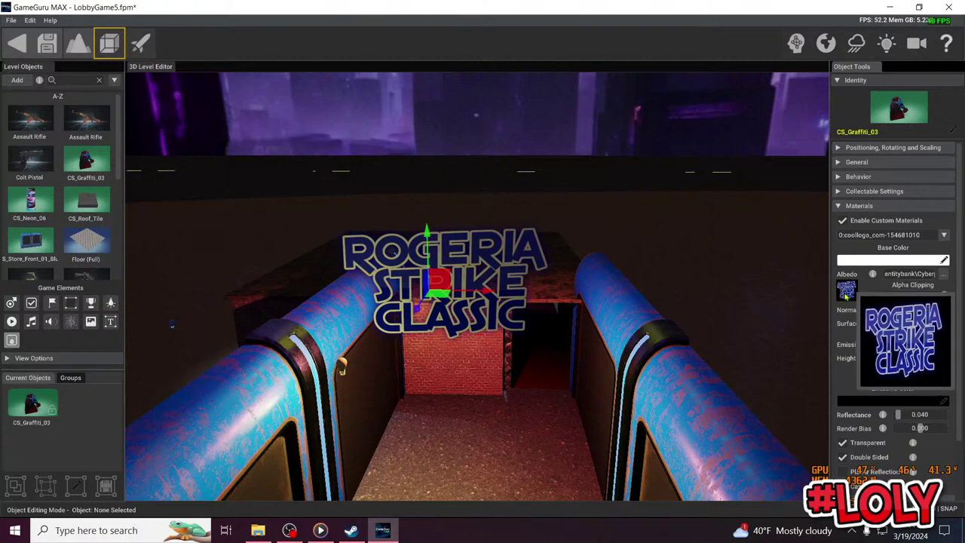
{"action": "key", "text": "Escape"}
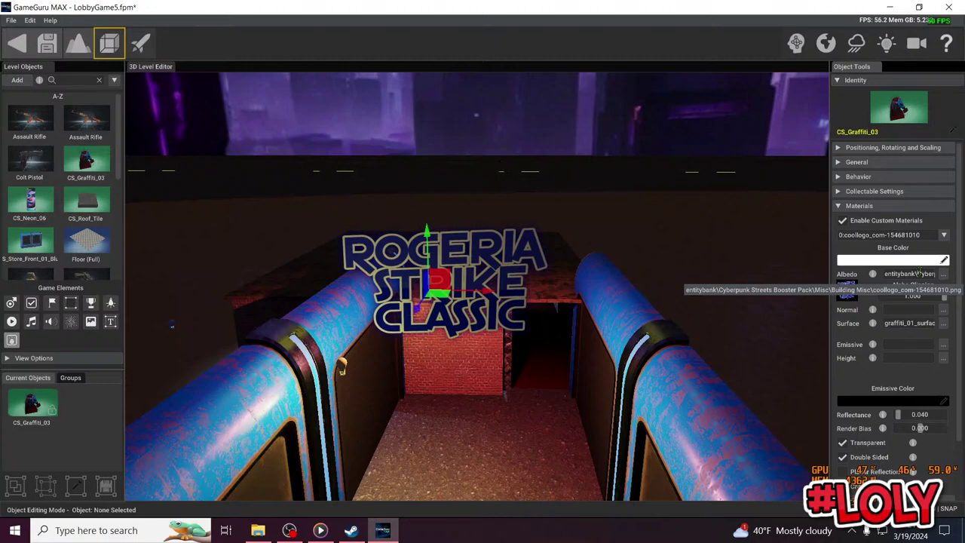
{"action": "left_click_drag", "start_coordinate": [919, 273], "coordinate": [937, 283]}
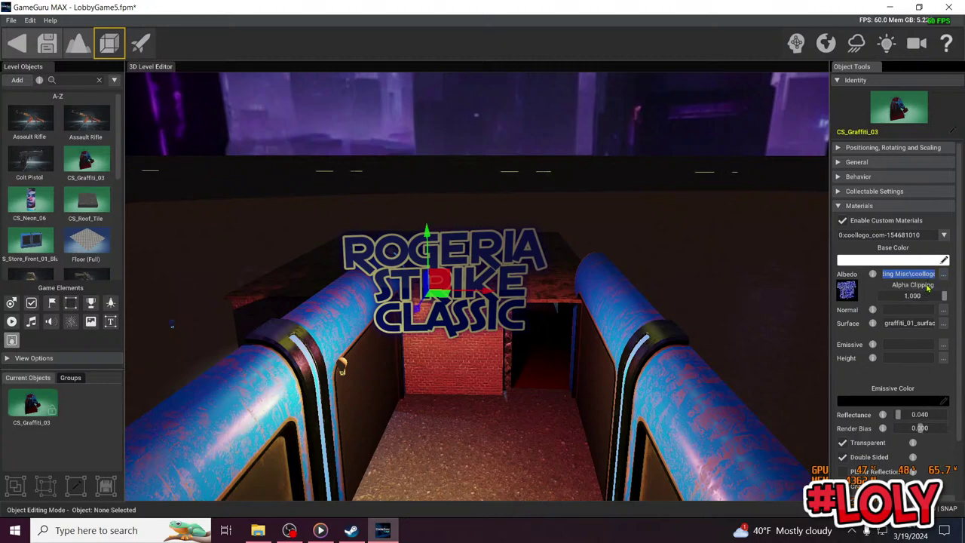
{"action": "left_click", "coordinate": [934, 274]}
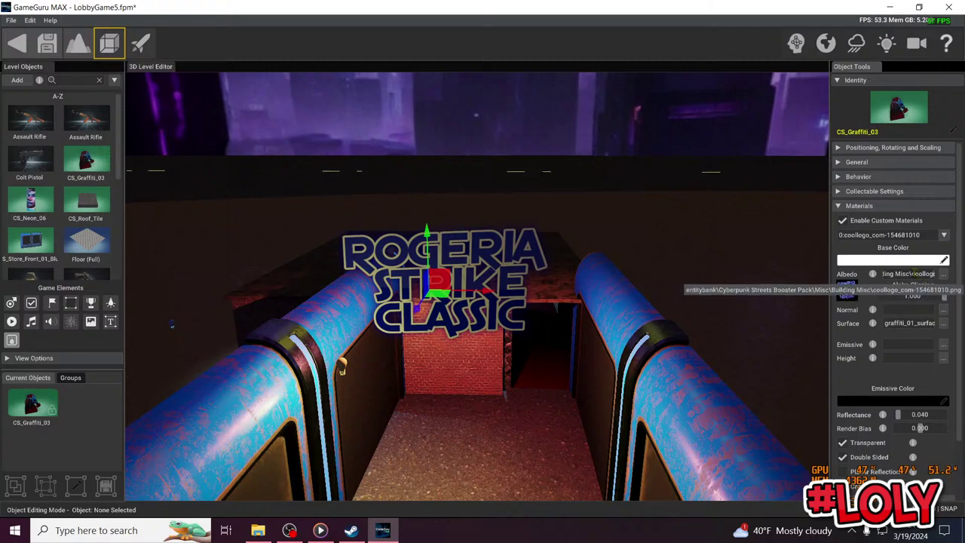
Switch to OBS and hide the Display Capture source
{"action": "left_click", "coordinate": [290, 530]}
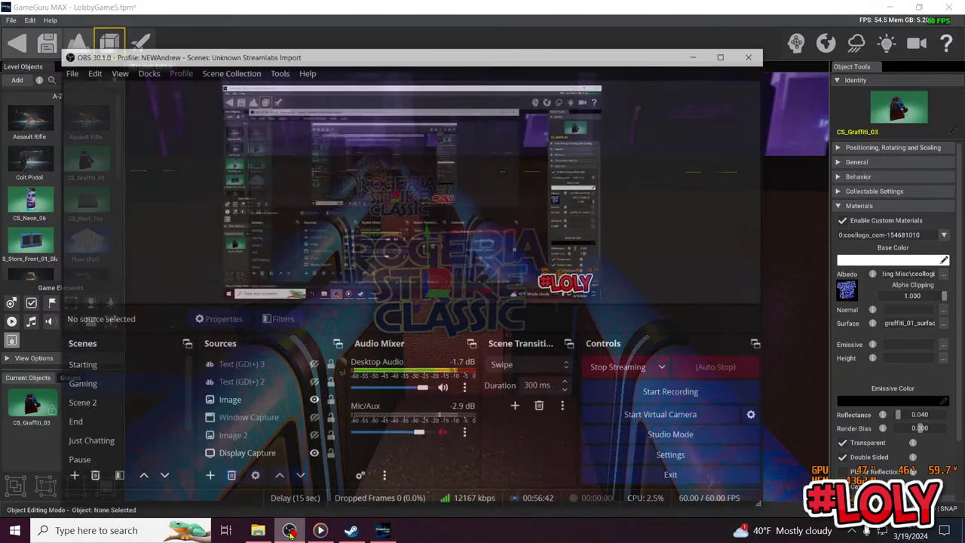
{"action": "left_click", "coordinate": [313, 443]}
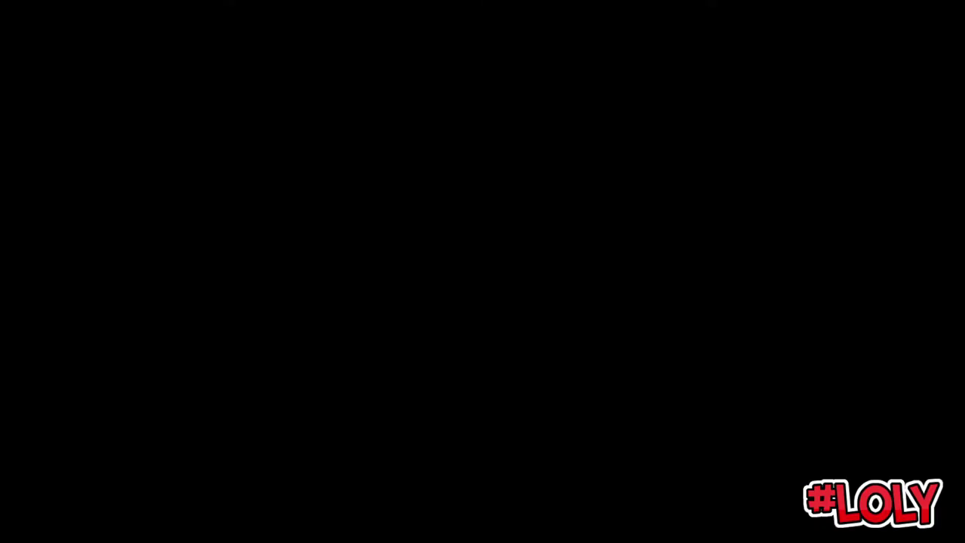
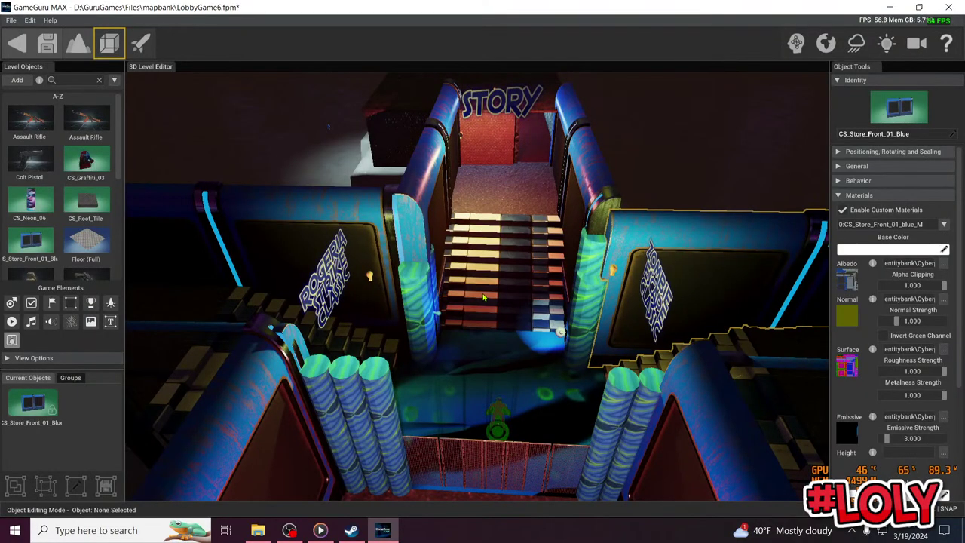
Look over the LobbyGame6 lobby from above and return to the storyboard without saving the level
{"action": "scroll", "coordinate": [485, 298], "scroll_direction": "down", "scroll_amount": 10}
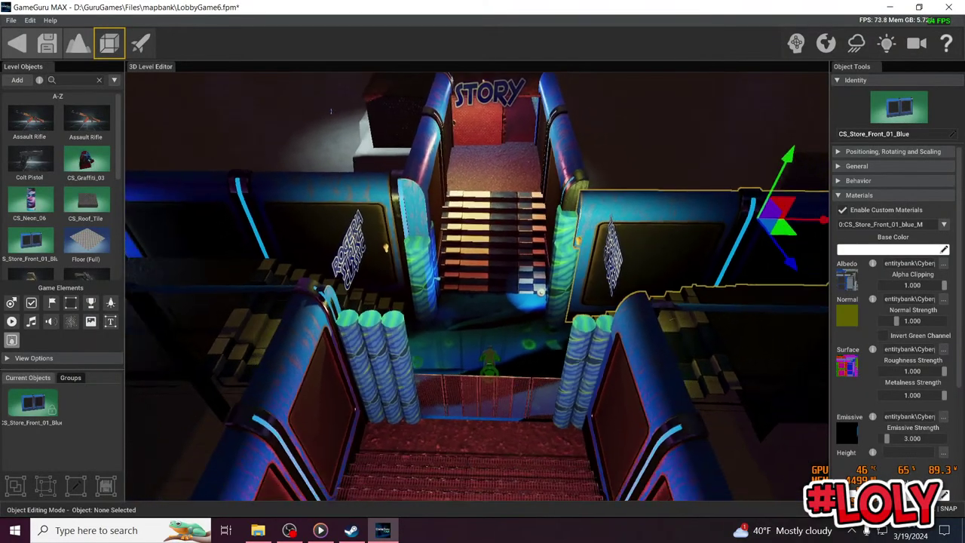
{"action": "scroll", "coordinate": [481, 296], "scroll_direction": "up", "scroll_amount": 3}
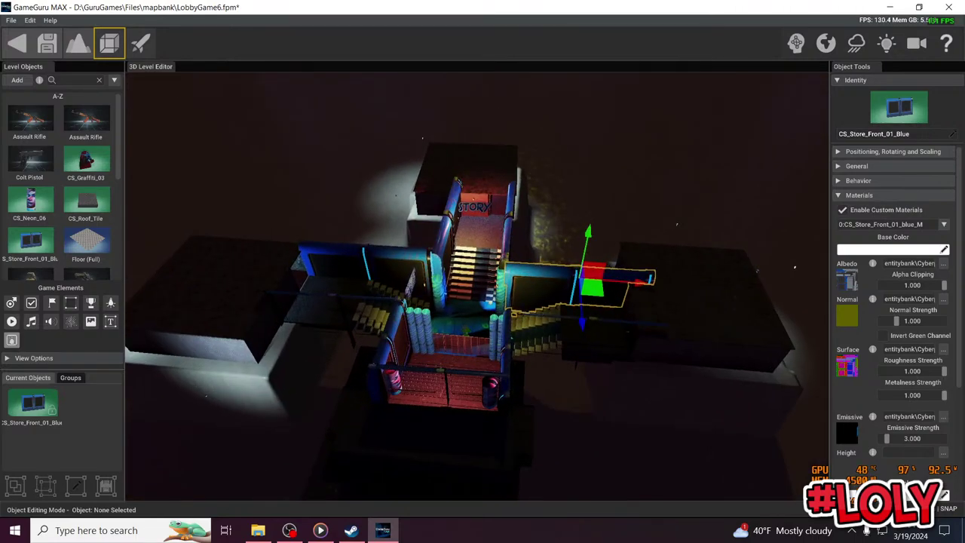
{"action": "right_click_drag", "start_coordinate": [481, 296], "coordinate": [484, 292]}
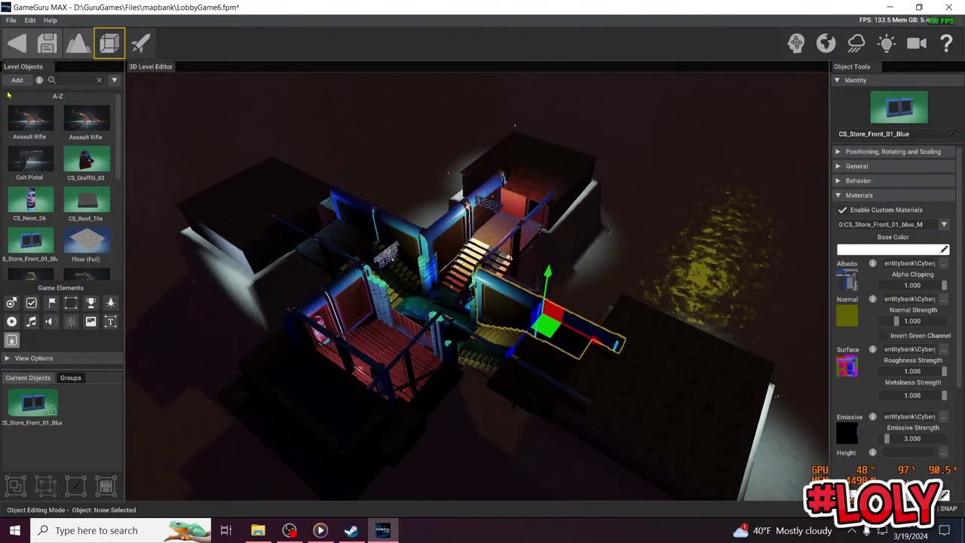
{"action": "left_click", "coordinate": [17, 43]}
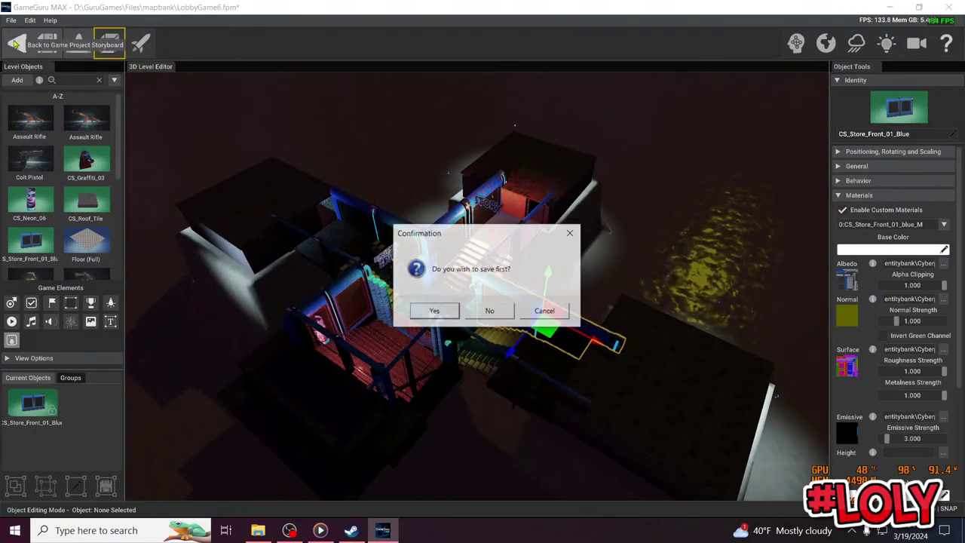
{"action": "left_click", "coordinate": [490, 312]}
Start creating a new level from the Level 8 node and choose the Empty terrain type
{"action": "left_click_drag", "start_coordinate": [537, 417], "coordinate": [539, 344]}
{"action": "mouse_move", "coordinate": [419, 370]}
{"action": "left_mouse_down"}
{"action": "mouse_move", "coordinate": [441, 366]}
{"action": "mouse_move", "coordinate": [430, 367]}
{"action": "left_mouse_up"}
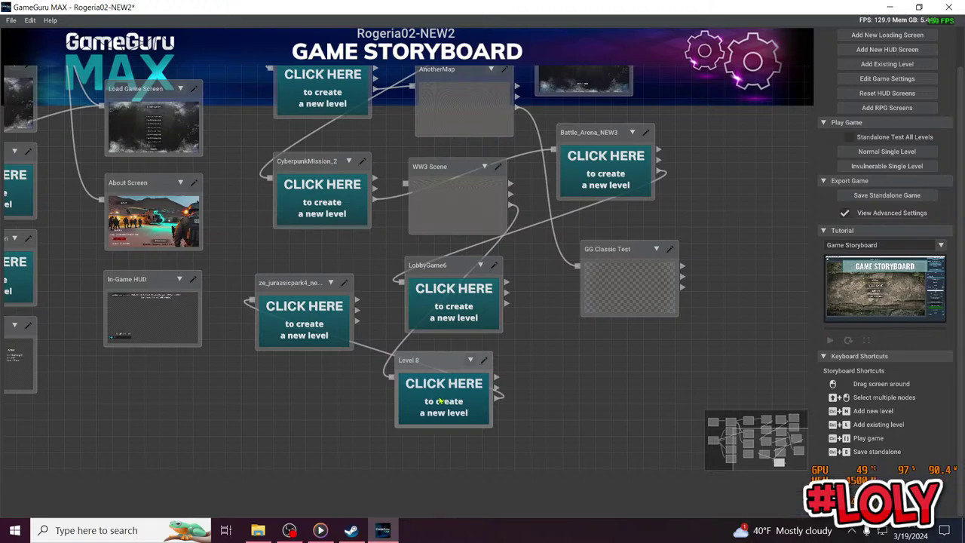
{"action": "left_click", "coordinate": [441, 401]}
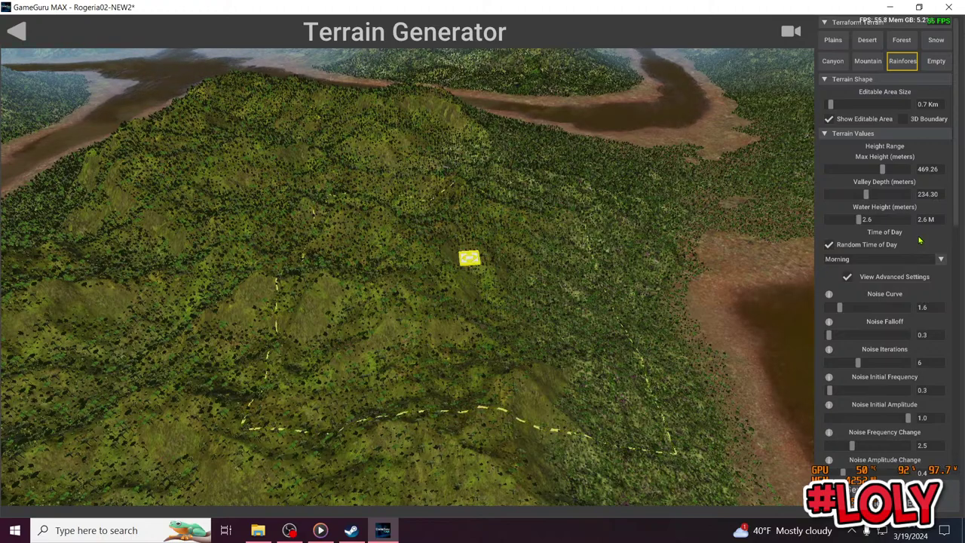
{"action": "left_click", "coordinate": [936, 61]}
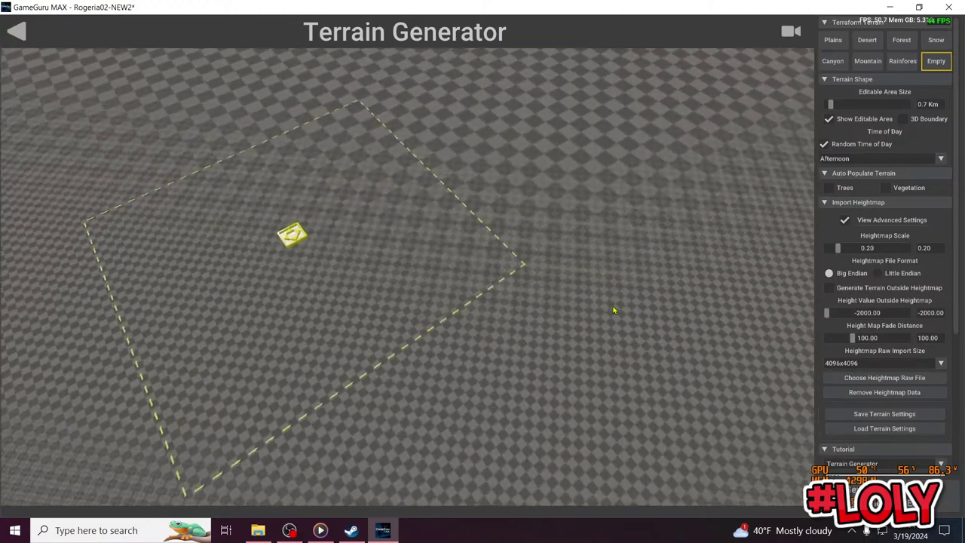
Inspect the empty terrain's editable area with the 3D boundary switched on, and switch the boundary back off
{"action": "key", "text": "w"}
{"action": "mouse_move", "coordinate": [613, 310]}
{"action": "right_mouse_down"}
{"action": "mouse_move", "coordinate": [538, 264]}
{"action": "mouse_move", "coordinate": [462, 244]}
{"action": "mouse_move", "coordinate": [491, 242]}
{"action": "right_mouse_up"}
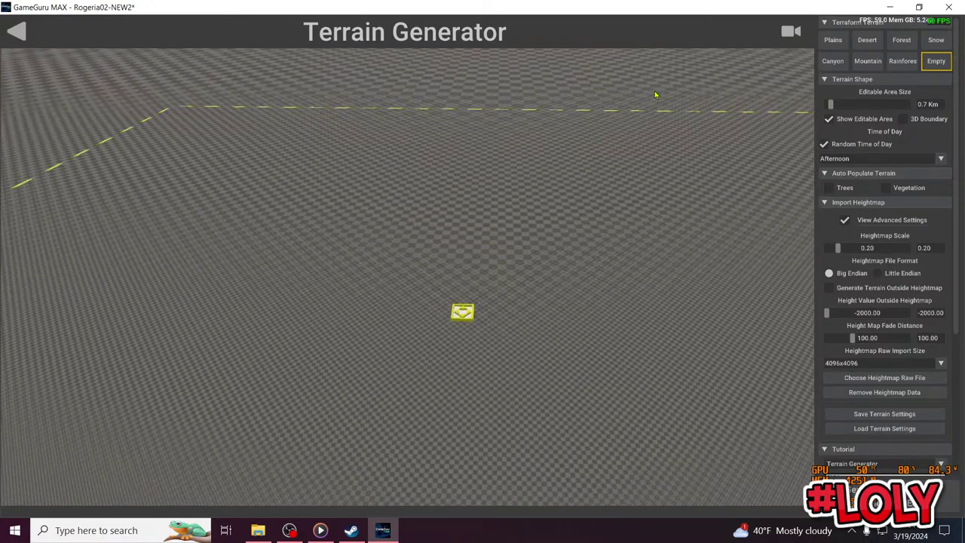
{"action": "mouse_move", "coordinate": [629, 141]}
{"action": "right_mouse_down"}
{"action": "mouse_move", "coordinate": [611, 162]}
{"action": "mouse_move", "coordinate": [605, 108]}
{"action": "mouse_move", "coordinate": [600, 180]}
{"action": "mouse_move", "coordinate": [614, 34]}
{"action": "right_mouse_up"}
{"action": "left_click", "coordinate": [903, 118]}
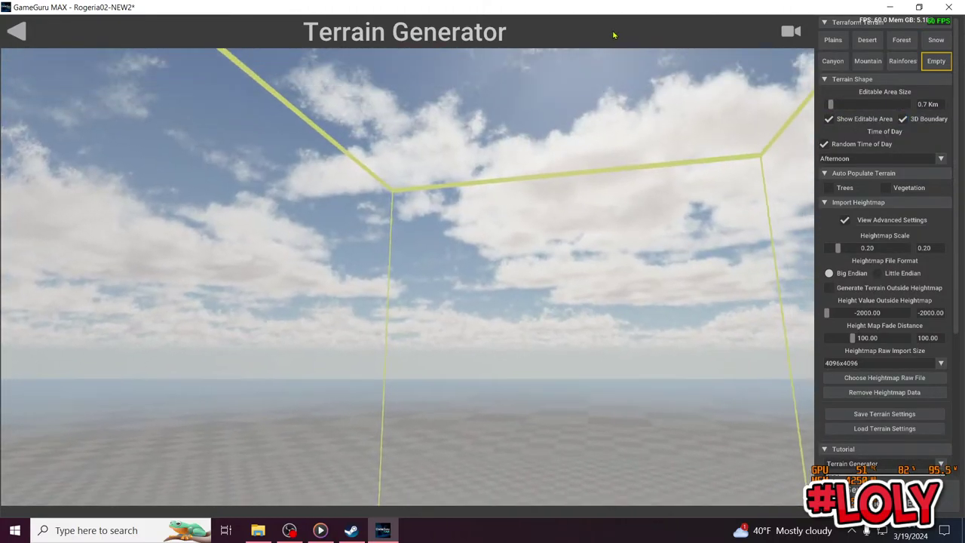
{"action": "mouse_move", "coordinate": [560, 199]}
{"action": "right_mouse_down"}
{"action": "mouse_move", "coordinate": [549, 151]}
{"action": "mouse_move", "coordinate": [566, 411]}
{"action": "mouse_move", "coordinate": [549, 228]}
{"action": "mouse_move", "coordinate": [518, 246]}
{"action": "mouse_move", "coordinate": [522, 238]}
{"action": "mouse_move", "coordinate": [532, 234]}
{"action": "mouse_move", "coordinate": [523, 272]}
{"action": "mouse_move", "coordinate": [526, 243]}
{"action": "right_mouse_up"}
{"action": "key", "text": "w"}
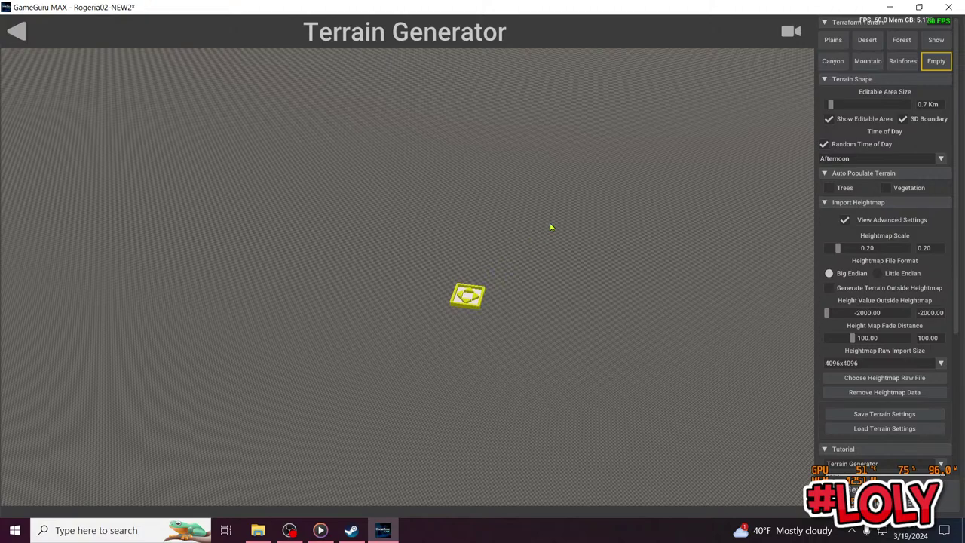
{"action": "mouse_move", "coordinate": [677, 278]}
{"action": "right_mouse_down"}
{"action": "mouse_move", "coordinate": [656, 274]}
{"action": "mouse_move", "coordinate": [640, 233]}
{"action": "mouse_move", "coordinate": [567, 148]}
{"action": "mouse_move", "coordinate": [556, 167]}
{"action": "mouse_move", "coordinate": [308, 259]}
{"action": "mouse_move", "coordinate": [525, 248]}
{"action": "mouse_move", "coordinate": [670, 264]}
{"action": "mouse_move", "coordinate": [657, 276]}
{"action": "mouse_move", "coordinate": [653, 265]}
{"action": "right_mouse_up"}
{"action": "key", "text": "w"}
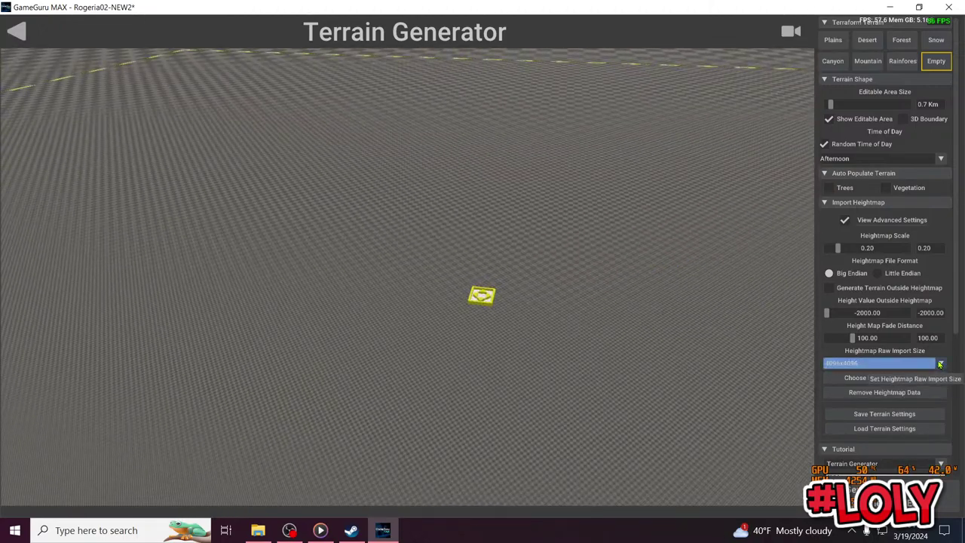
Set the heightmap raw import size to 2048x2048 and save the generated level as RogeriaStrike_CSMAP1
{"action": "left_click", "coordinate": [905, 363]}
{"action": "left_click", "coordinate": [902, 386]}
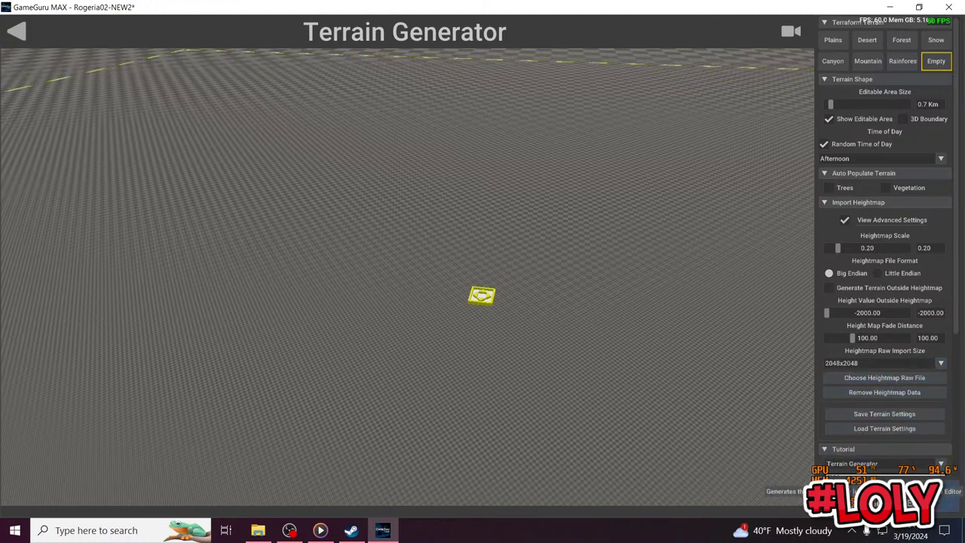
{"action": "left_click", "coordinate": [904, 503]}
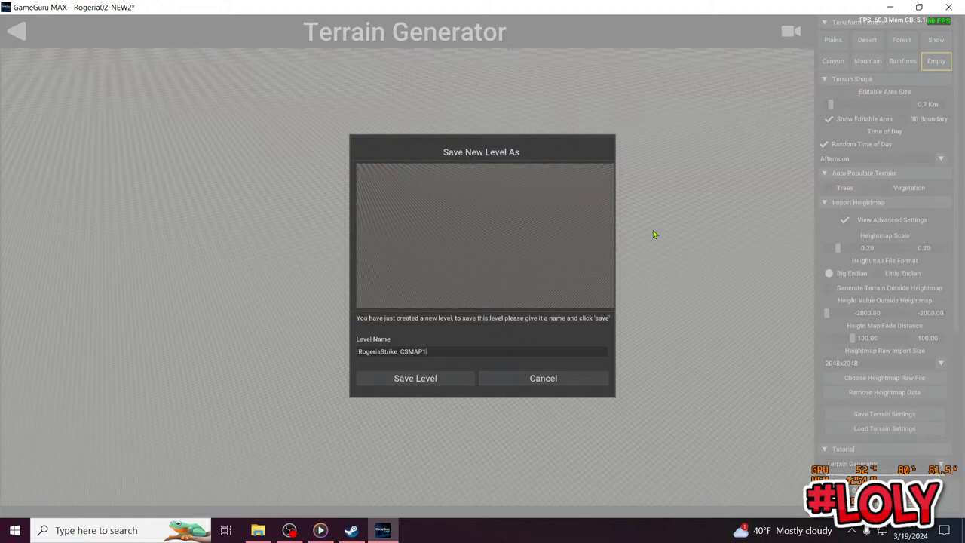
{"action": "left_click", "coordinate": [444, 378]}
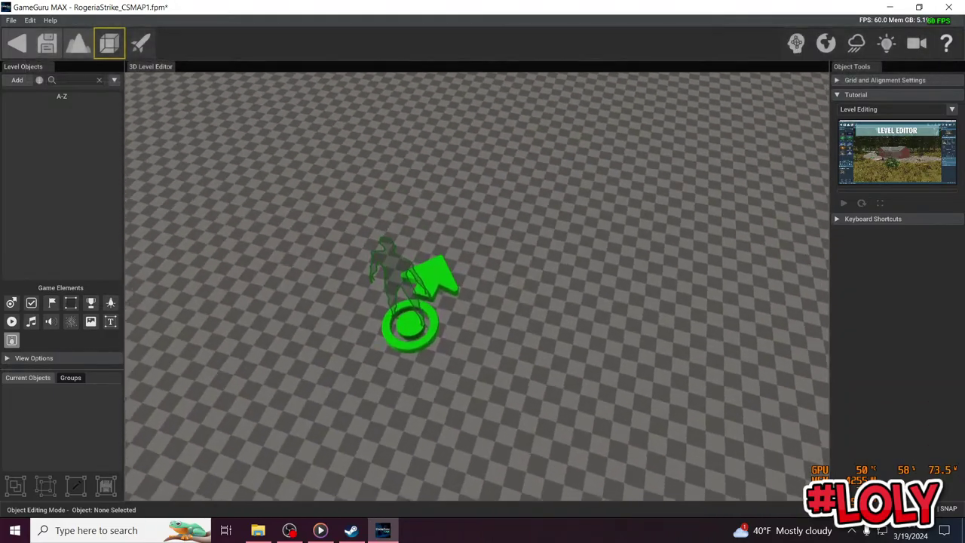
Browse the Booster Pack and Basement Collection objects in the object library
{"action": "mouse_move", "coordinate": [477, 286]}
{"action": "right_mouse_down"}
{"action": "mouse_move", "coordinate": [487, 279]}
{"action": "mouse_move", "coordinate": [486, 151]}
{"action": "mouse_move", "coordinate": [483, 260]}
{"action": "right_mouse_up"}
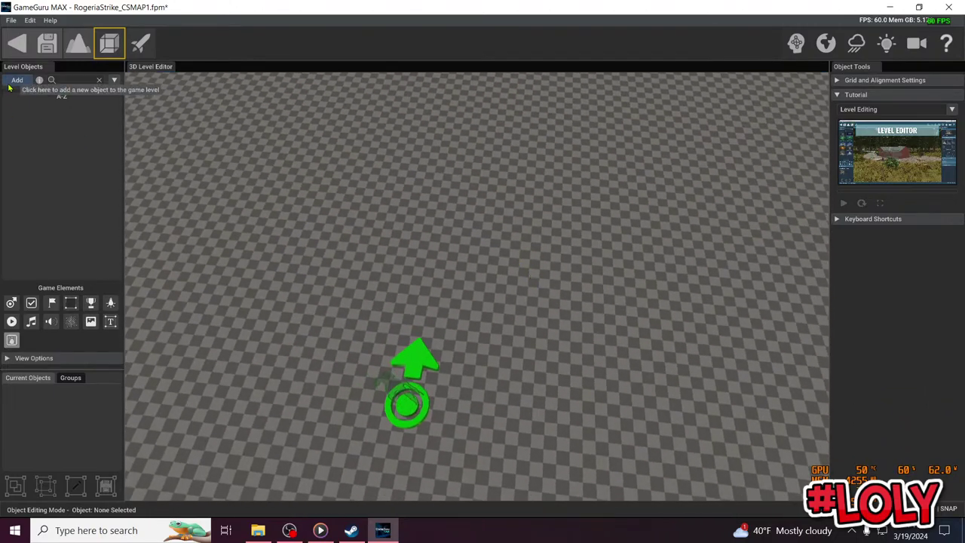
{"action": "left_click", "coordinate": [10, 84]}
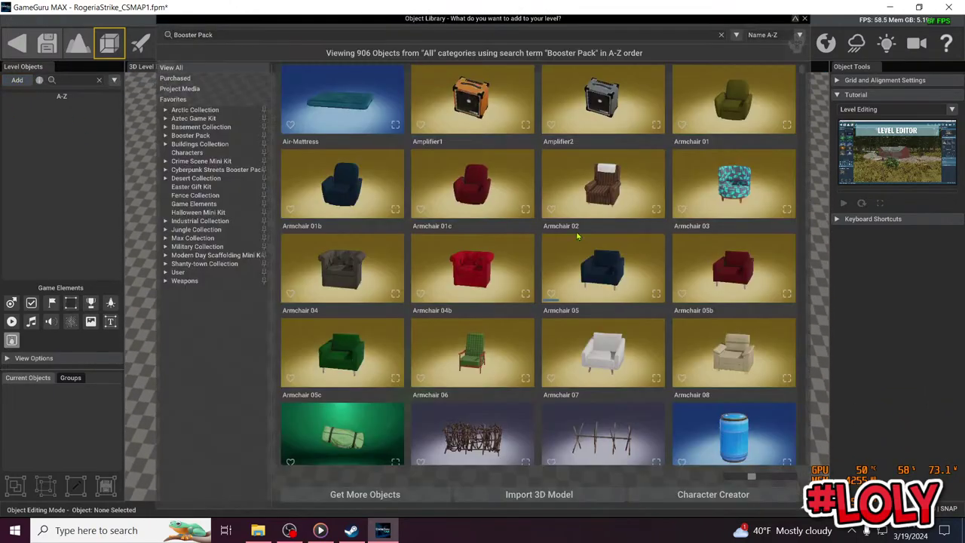
{"action": "scroll", "coordinate": [472, 334], "scroll_direction": "down", "scroll_amount": 10}
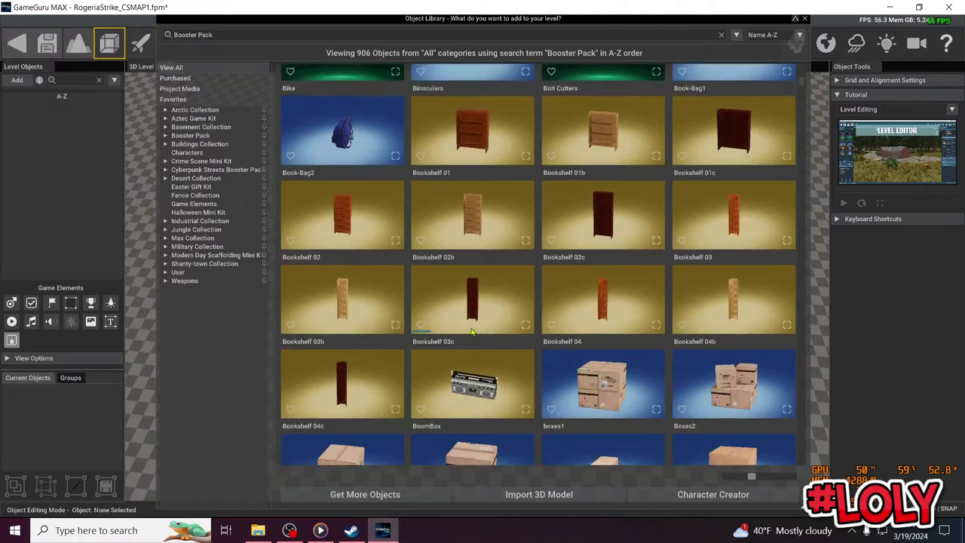
{"action": "scroll", "coordinate": [472, 326], "scroll_direction": "down", "scroll_amount": 8}
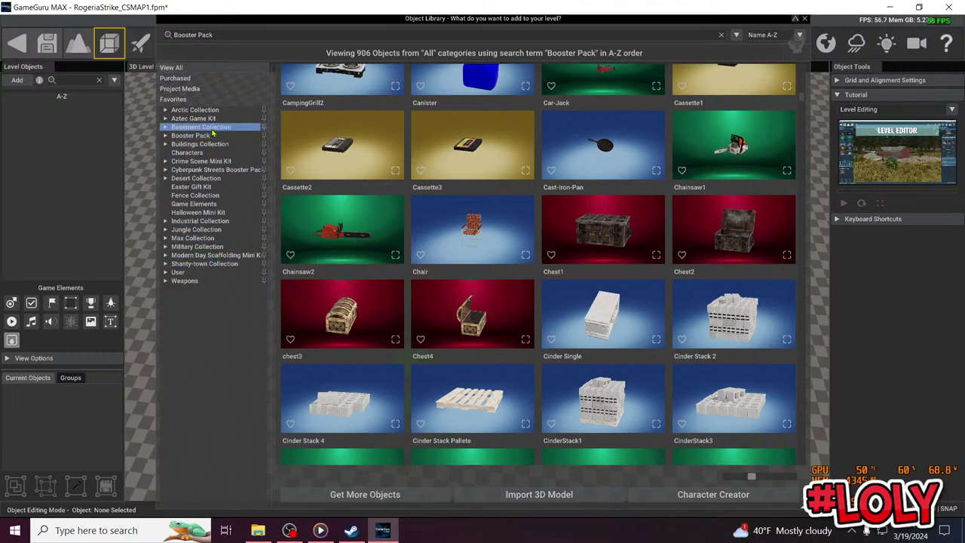
{"action": "left_click", "coordinate": [213, 128]}
{"action": "scroll", "coordinate": [415, 315], "scroll_direction": "down", "scroll_amount": 5}
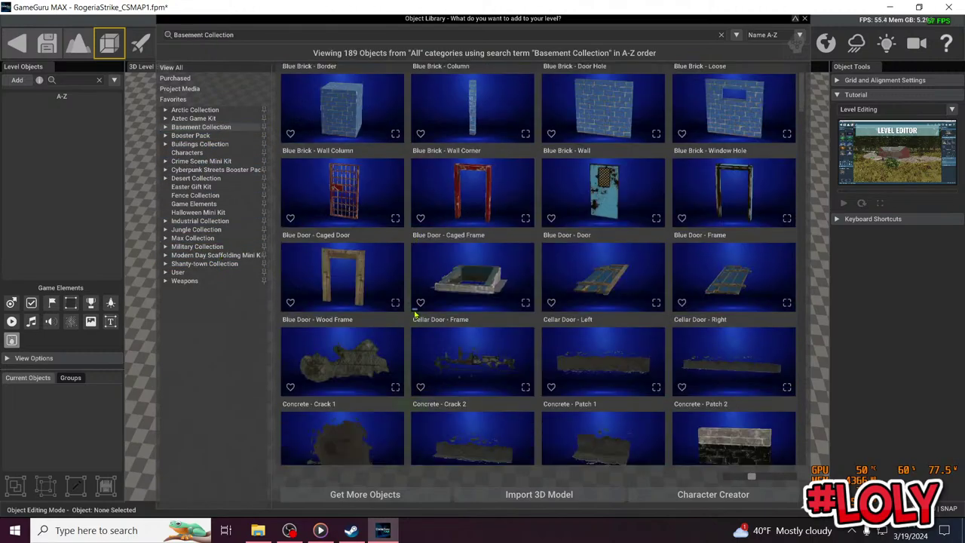
{"action": "scroll", "coordinate": [414, 315], "scroll_direction": "down", "scroll_amount": 10}
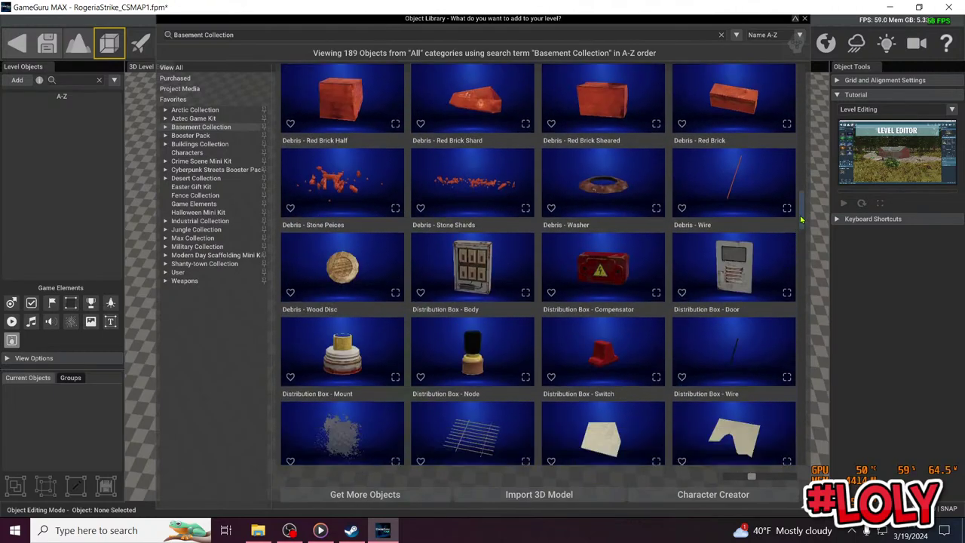
{"action": "left_click_drag", "start_coordinate": [801, 219], "coordinate": [799, 452]}
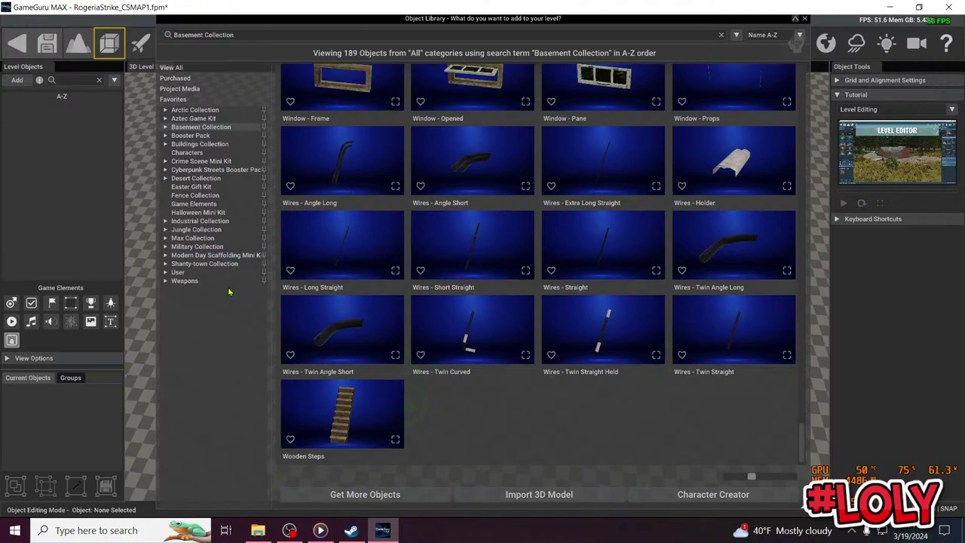
Show the Blockout Level Design Kit from the User category in the object library
{"action": "left_click", "coordinate": [210, 264]}
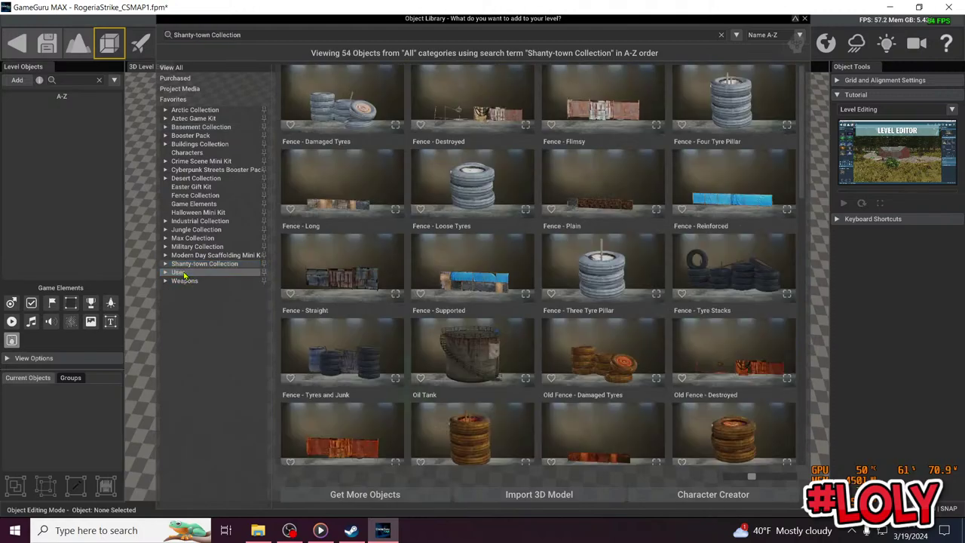
{"action": "left_click", "coordinate": [189, 273]}
{"action": "left_click", "coordinate": [187, 275]}
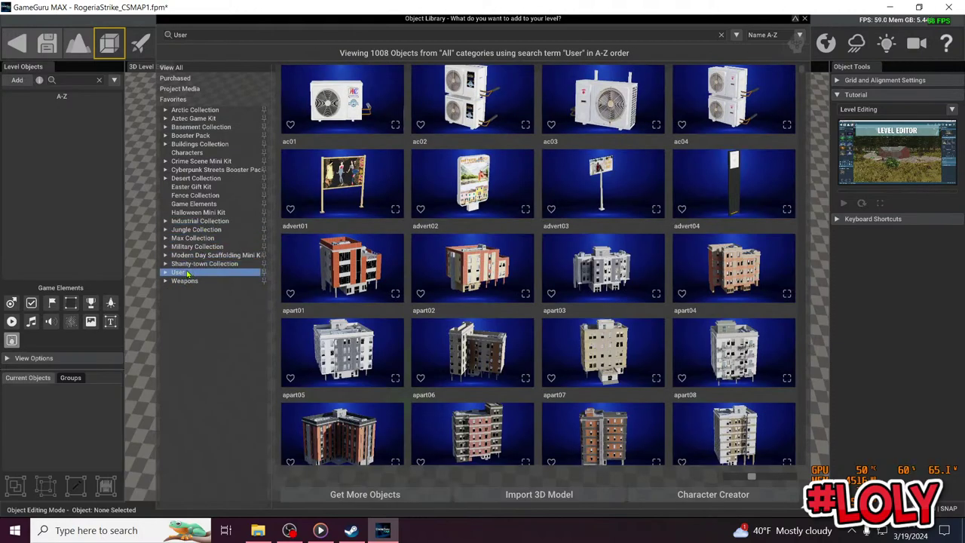
{"action": "left_click", "coordinate": [166, 274]}
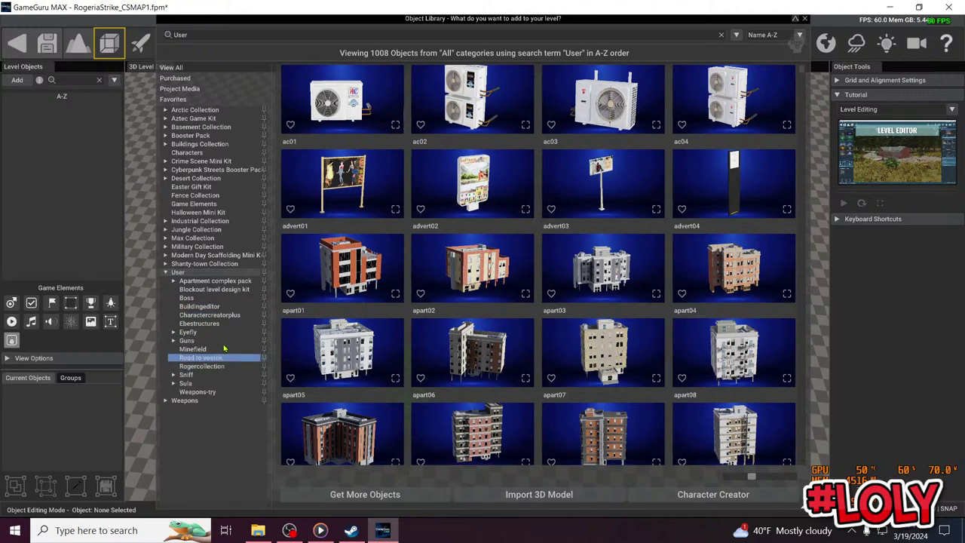
{"action": "left_click", "coordinate": [214, 290]}
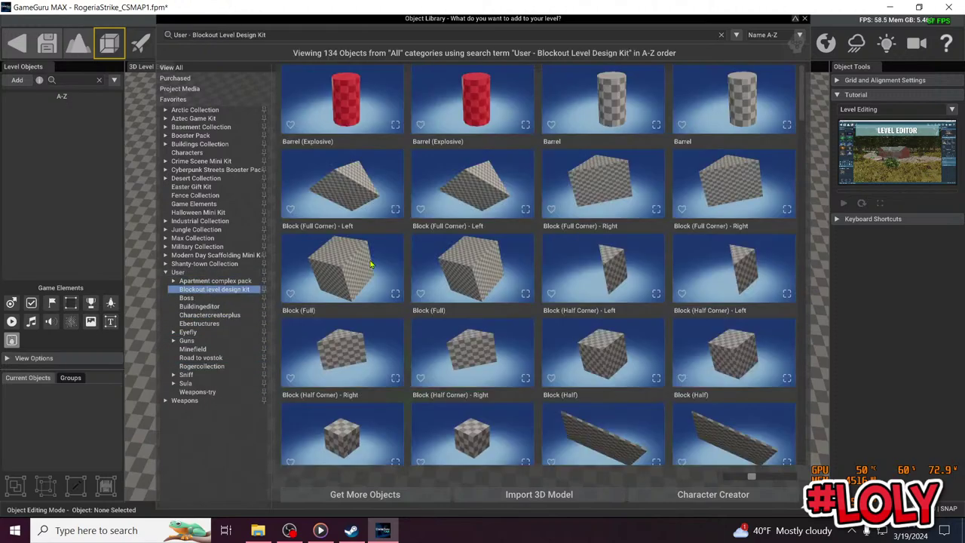
Add a Ceiling (Full) - Slope from the blockout kit to the terrain beside the player start marker
{"action": "scroll", "coordinate": [546, 296], "scroll_direction": "down", "scroll_amount": 1}
{"action": "scroll", "coordinate": [546, 296], "scroll_direction": "down", "scroll_amount": 2}
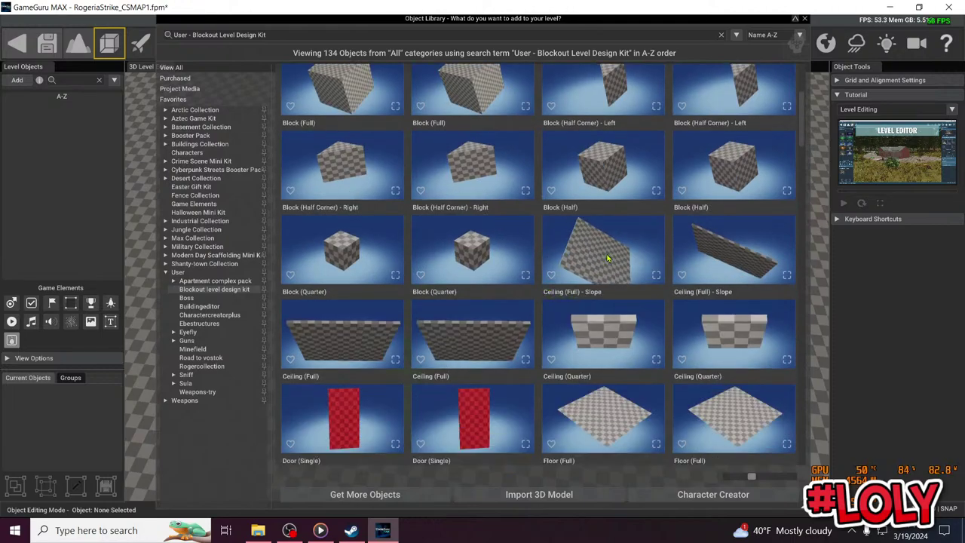
{"action": "scroll", "coordinate": [600, 302], "scroll_direction": "down", "scroll_amount": 2}
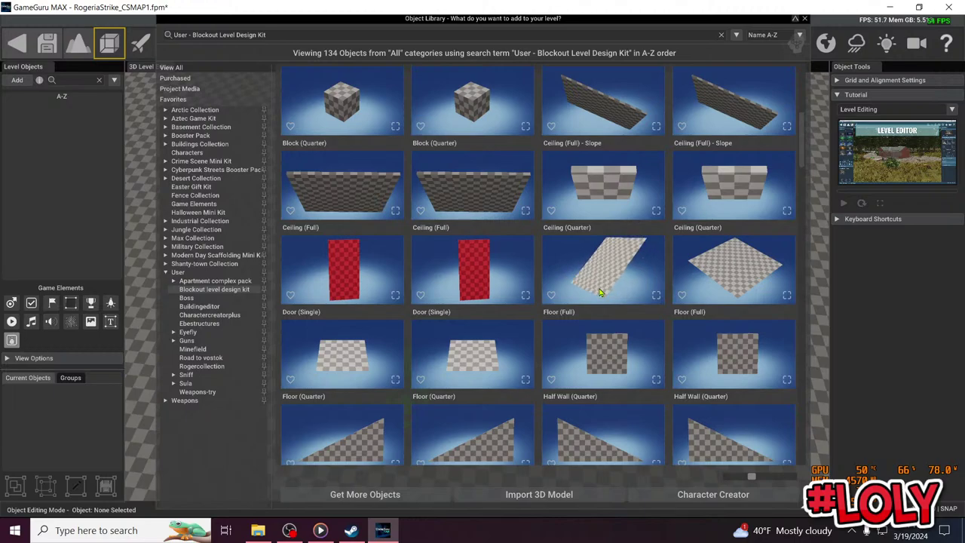
{"action": "scroll", "coordinate": [599, 226], "scroll_direction": "up", "scroll_amount": 2}
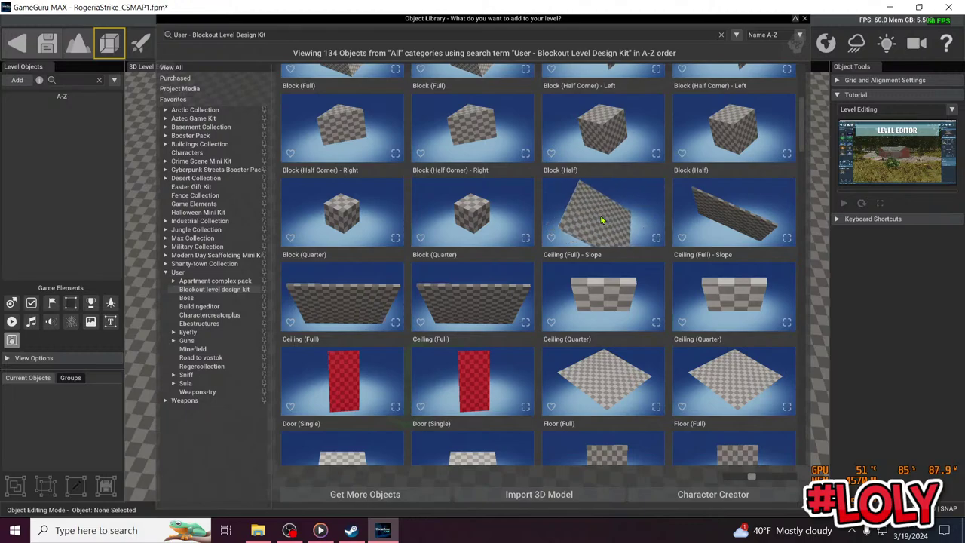
{"action": "left_click", "coordinate": [603, 220]}
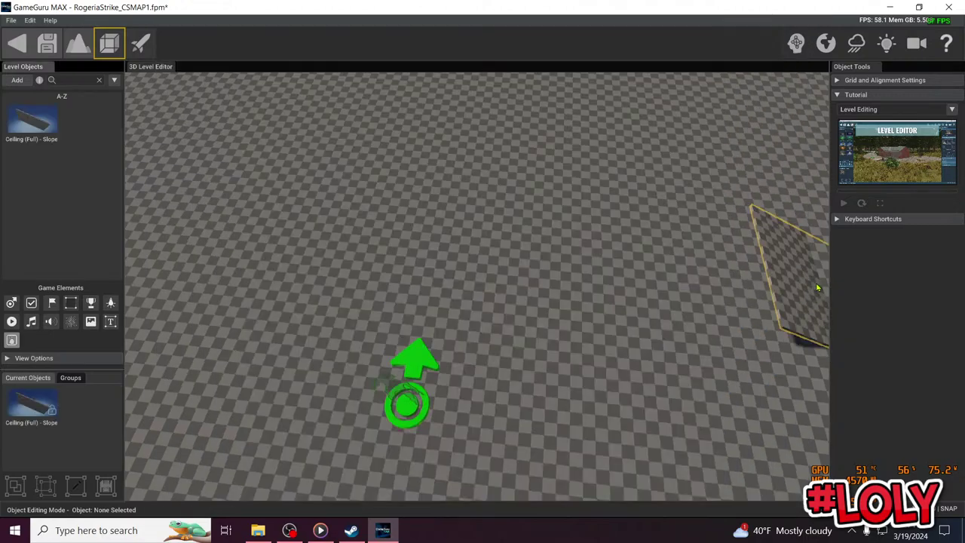
{"action": "left_click", "coordinate": [471, 259]}
{"action": "right_click_drag", "start_coordinate": [504, 250], "coordinate": [392, 249]}
{"action": "scroll", "coordinate": [525, 260], "scroll_direction": "down", "scroll_amount": 5}
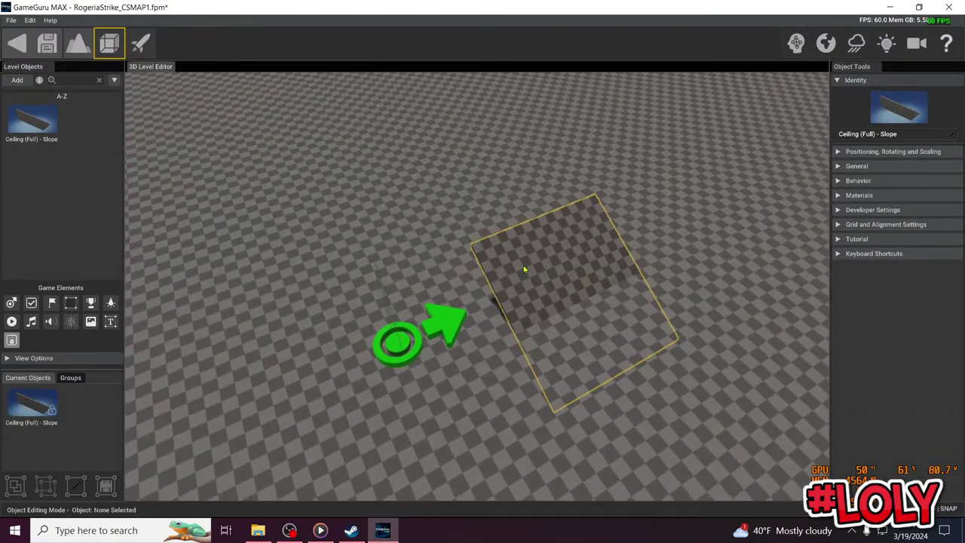
Rotate the sloped ceiling piece to 28 degrees around Z and return to the Position widget mode
{"action": "left_click", "coordinate": [526, 263]}
{"action": "left_click", "coordinate": [894, 152]}
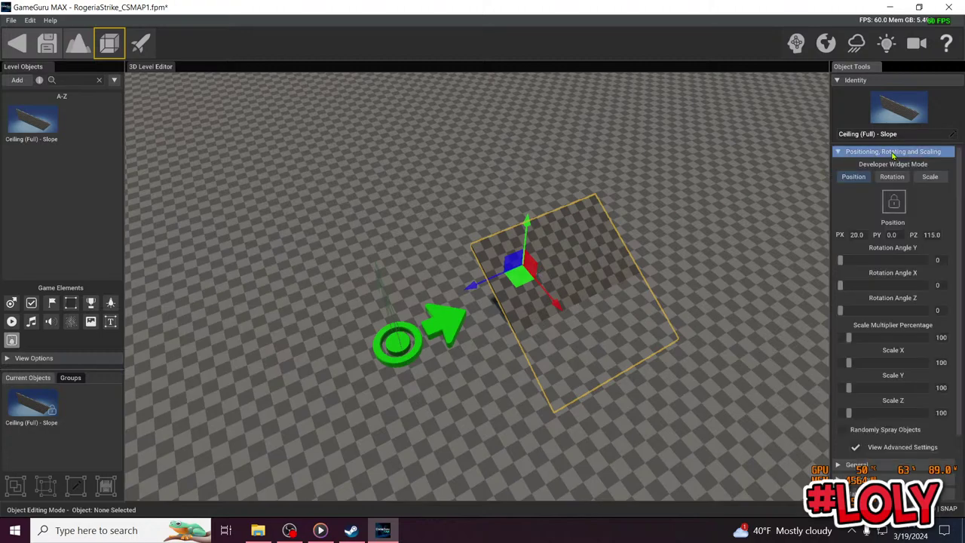
{"action": "left_click", "coordinate": [892, 177]}
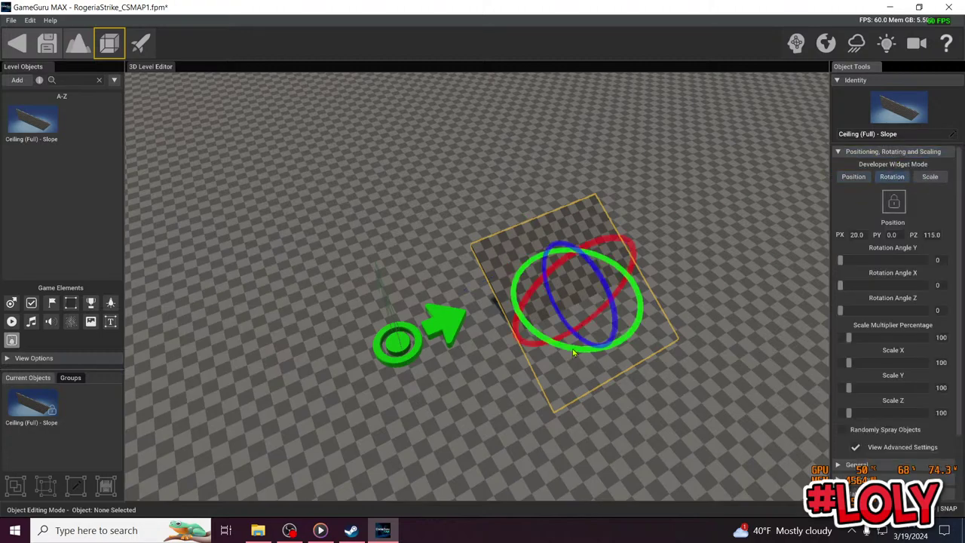
{"action": "left_click_drag", "start_coordinate": [622, 339], "coordinate": [597, 301]}
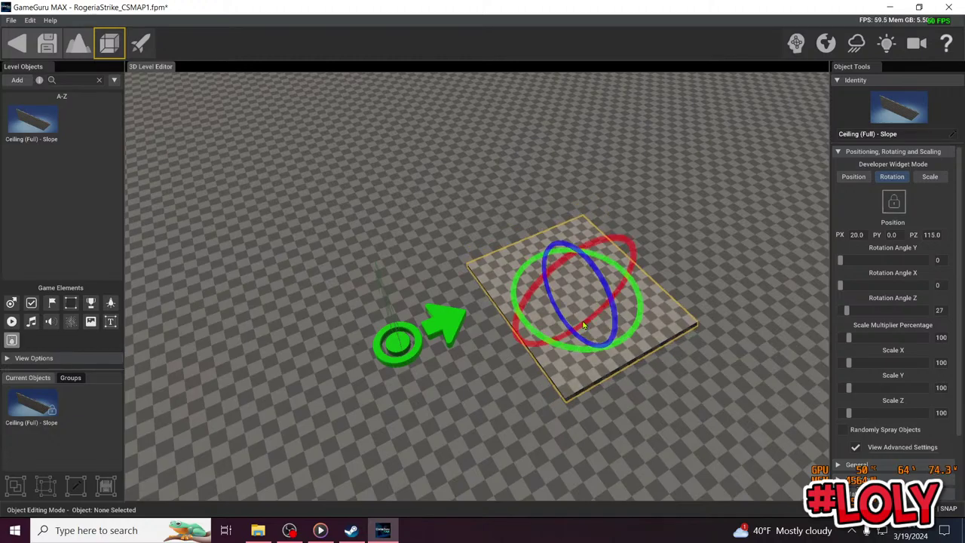
{"action": "key", "text": "w"}
{"action": "right_click_drag", "start_coordinate": [598, 301], "coordinate": [663, 298]}
{"action": "mouse_move", "coordinate": [483, 358]}
{"action": "right_mouse_down"}
{"action": "mouse_move", "coordinate": [510, 352]}
{"action": "mouse_move", "coordinate": [488, 316]}
{"action": "right_mouse_up"}
{"action": "key", "text": "s"}
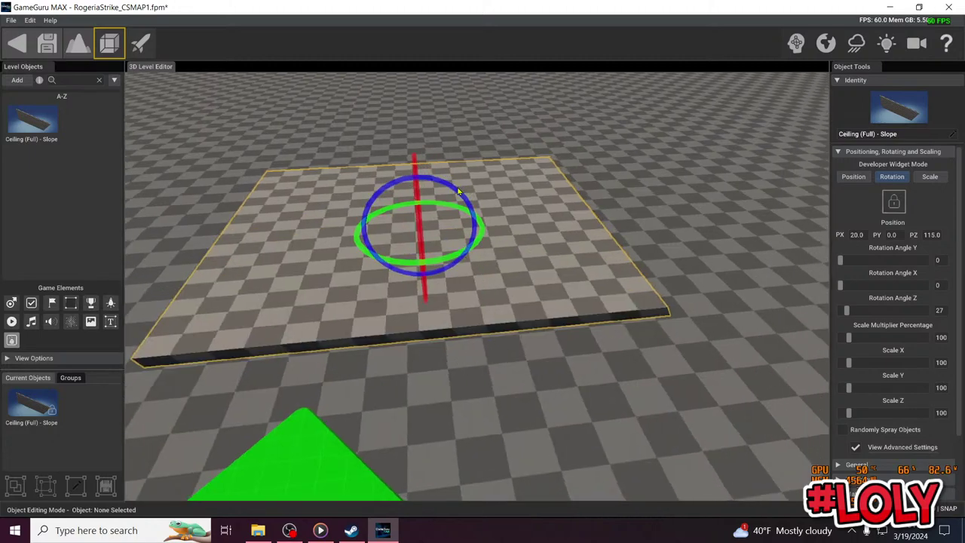
{"action": "left_click_drag", "start_coordinate": [457, 191], "coordinate": [457, 203]}
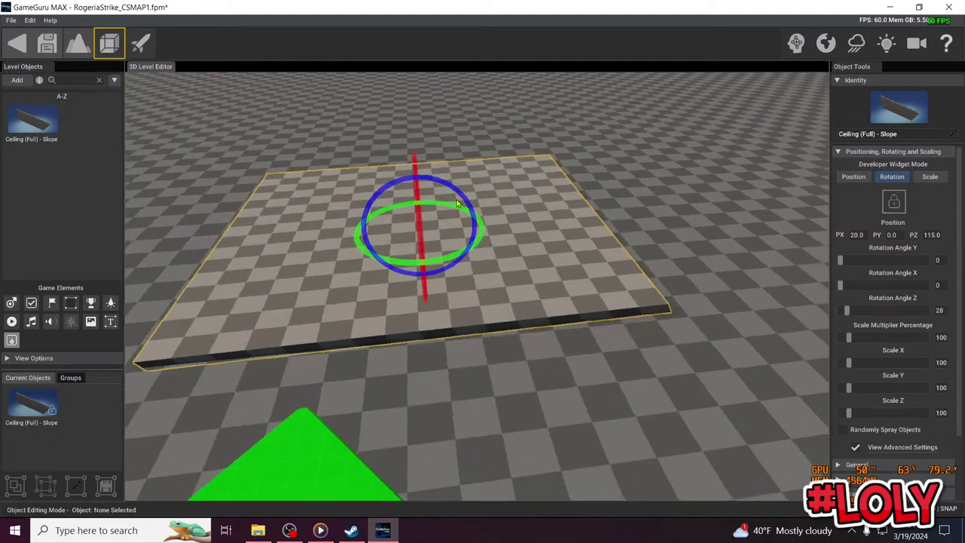
{"action": "left_click", "coordinate": [857, 181]}
{"action": "scroll", "coordinate": [452, 273], "scroll_direction": "down", "scroll_amount": 5}
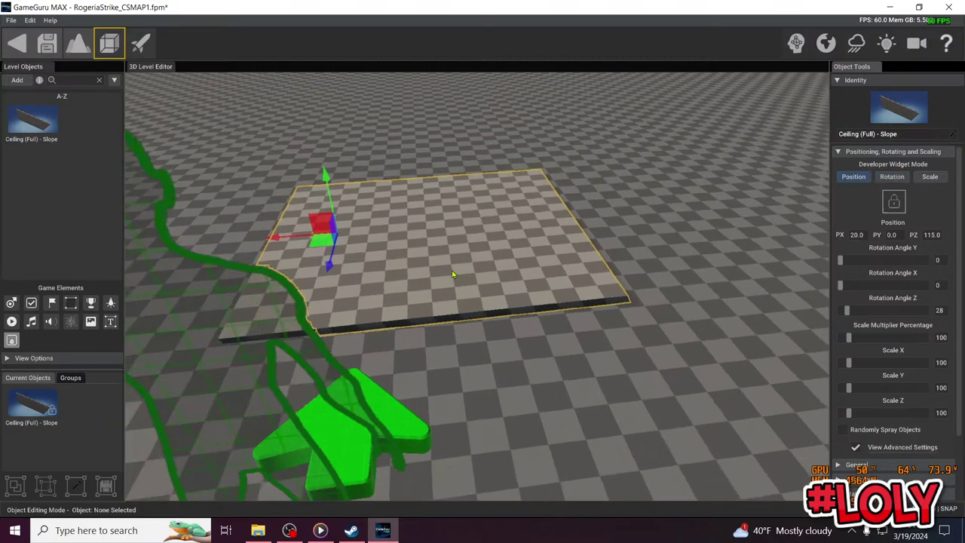
Place a Platform (Full) from the blockout kit near the sloped ceiling piece and delete the sloped piece
{"action": "right_click_drag", "start_coordinate": [477, 286], "coordinate": [332, 294]}
{"action": "key", "text": "d"}
{"action": "right_click_drag", "start_coordinate": [434, 279], "coordinate": [454, 264]}
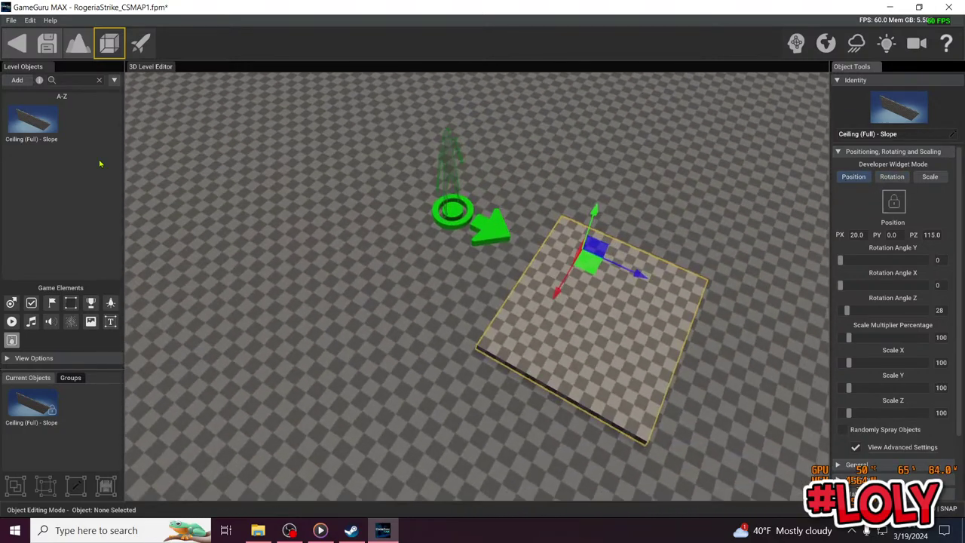
{"action": "left_click", "coordinate": [16, 80]}
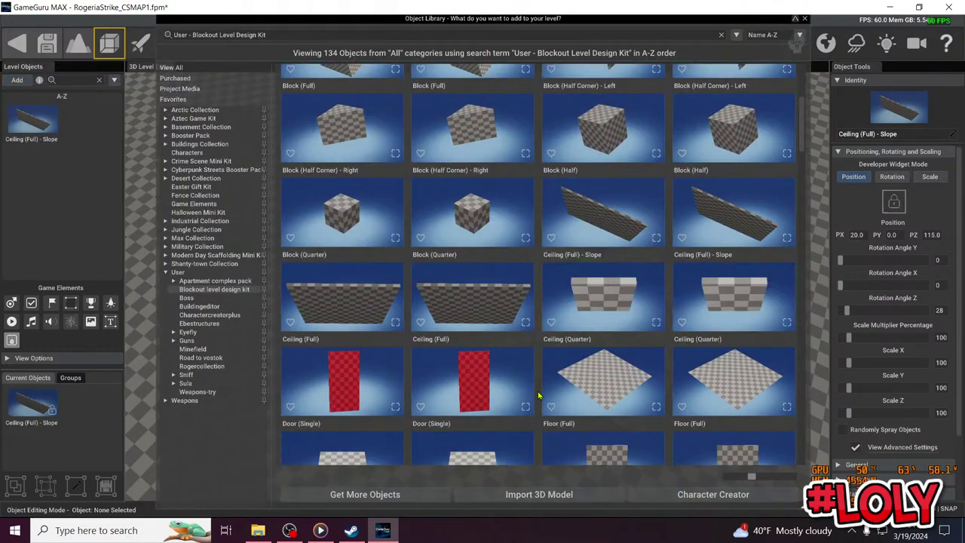
{"action": "scroll", "coordinate": [543, 388], "scroll_direction": "down", "scroll_amount": 1}
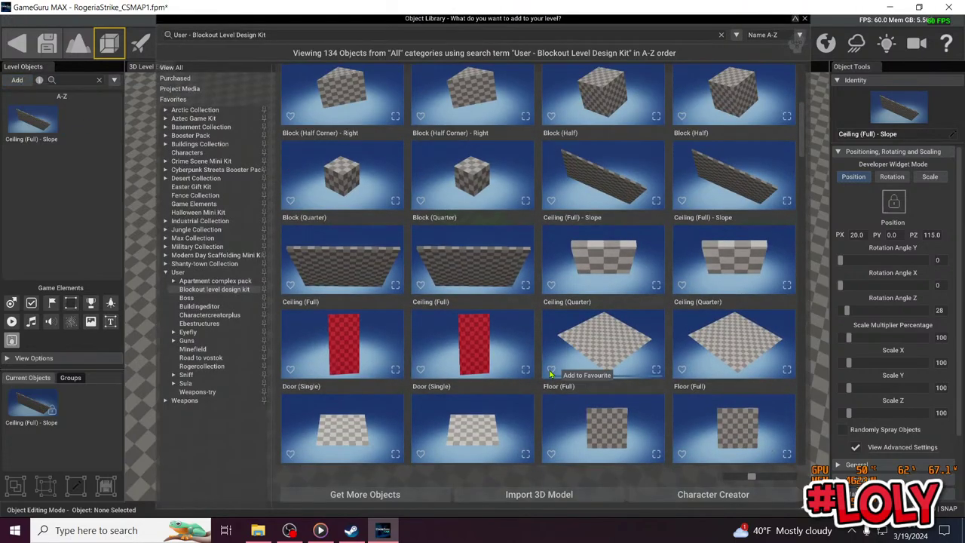
{"action": "scroll", "coordinate": [550, 374], "scroll_direction": "down", "scroll_amount": 5}
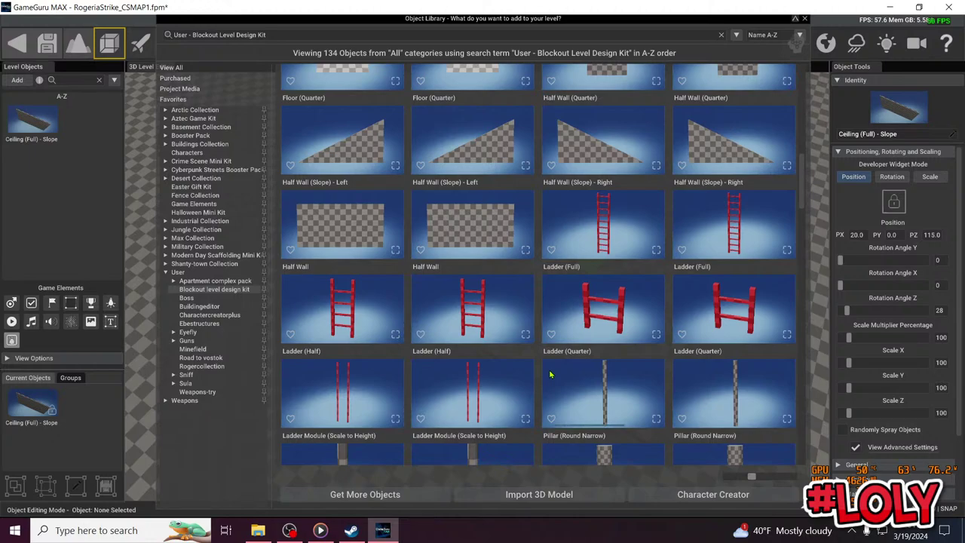
{"action": "scroll", "coordinate": [550, 375], "scroll_direction": "down", "scroll_amount": 10}
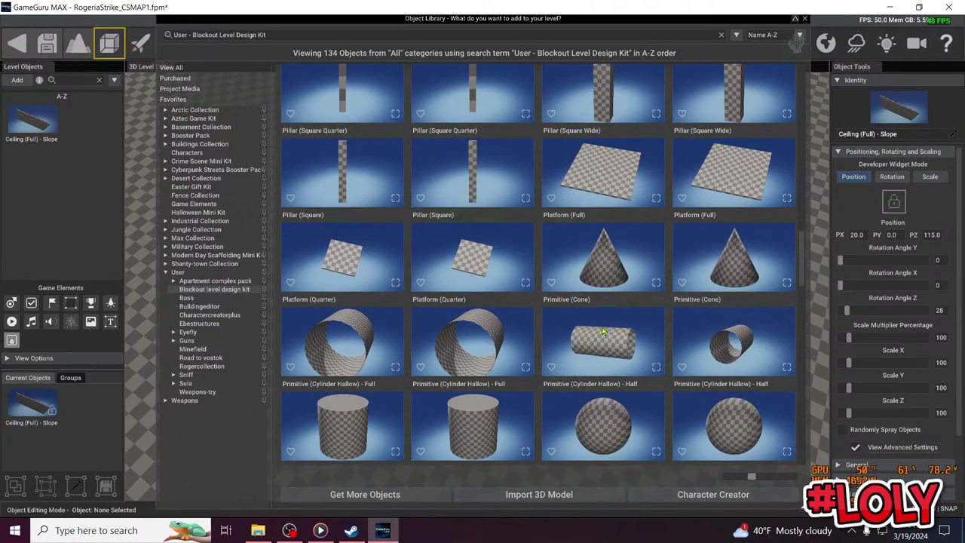
{"action": "left_click_drag", "start_coordinate": [602, 190], "coordinate": [719, 192]}
{"action": "scroll", "coordinate": [719, 191], "scroll_direction": "down", "scroll_amount": 3}
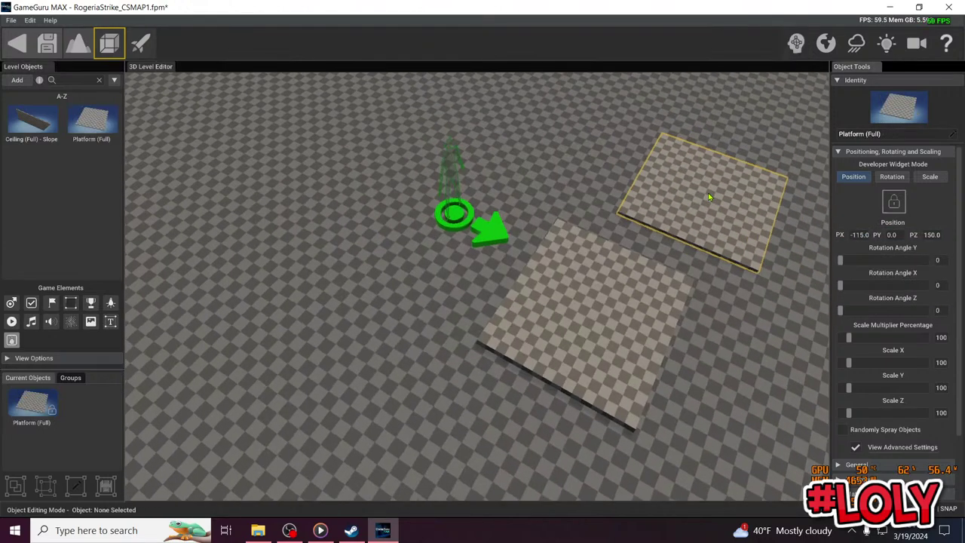
{"action": "left_click", "coordinate": [521, 304]}
{"action": "key", "text": "Delete"}
Scale the Platform (Full) to 368 percent on all axes and move it along Z to 350
{"action": "key", "text": "d"}
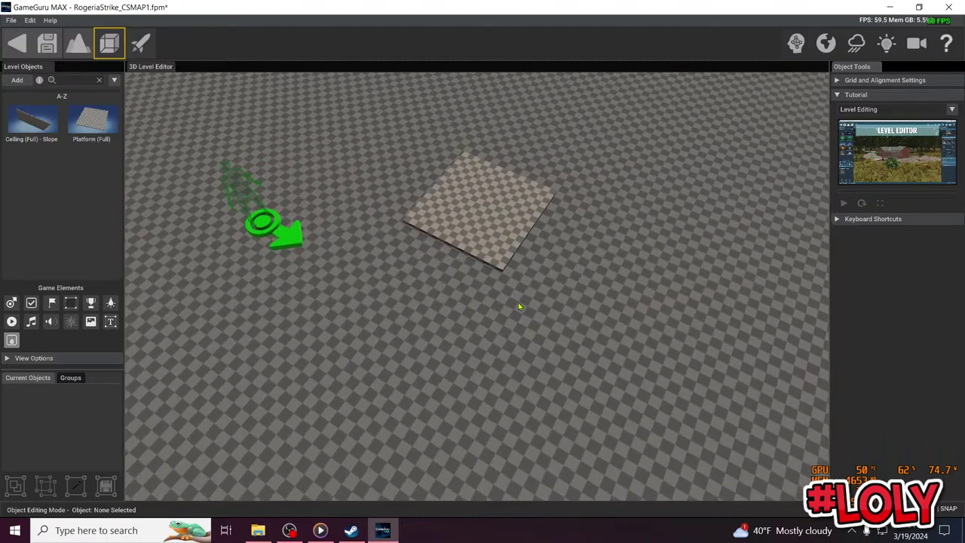
{"action": "right_click_drag", "start_coordinate": [519, 305], "coordinate": [511, 307]}
{"action": "scroll", "coordinate": [512, 301], "scroll_direction": "down", "scroll_amount": 3}
{"action": "left_click", "coordinate": [522, 289]}
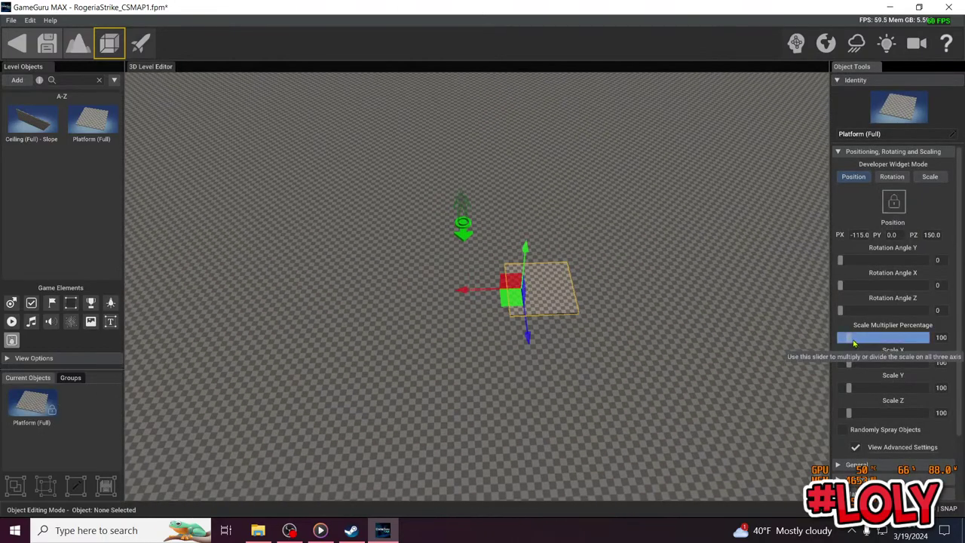
{"action": "left_click_drag", "start_coordinate": [854, 343], "coordinate": [872, 343]}
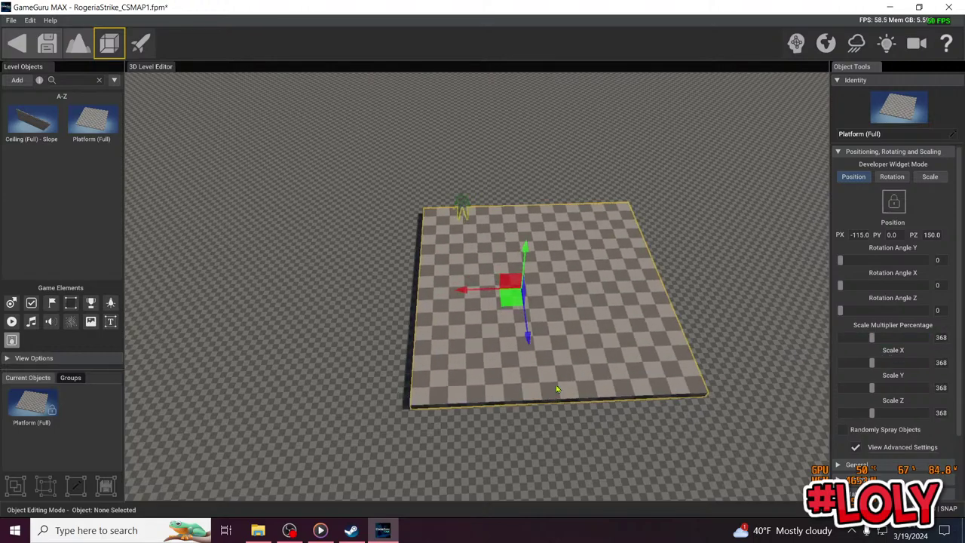
{"action": "scroll", "coordinate": [532, 362], "scroll_direction": "down", "scroll_amount": 3}
{"action": "left_click_drag", "start_coordinate": [530, 344], "coordinate": [529, 427]}
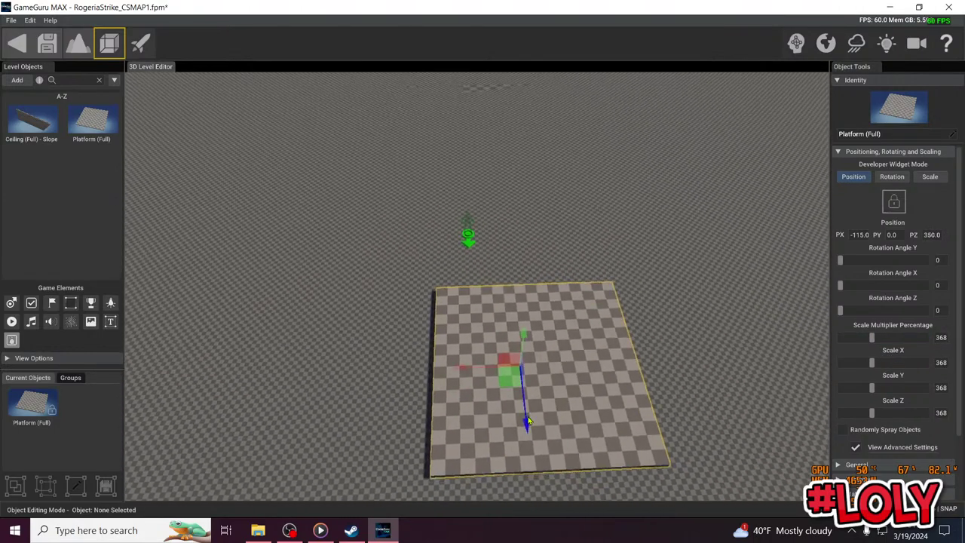
Look over the enlarged platform and its placement relative to the player start marker from several sides
{"action": "key", "text": "d"}
{"action": "right_click_drag", "start_coordinate": [547, 328], "coordinate": [513, 339]}
{"action": "right_click_drag", "start_coordinate": [553, 296], "coordinate": [445, 286]}
{"action": "key", "text": "d"}
{"action": "key", "text": "s"}
{"action": "key", "text": "w"}
{"action": "right_click_drag", "start_coordinate": [553, 296], "coordinate": [520, 305]}
{"action": "key", "text": "d"}
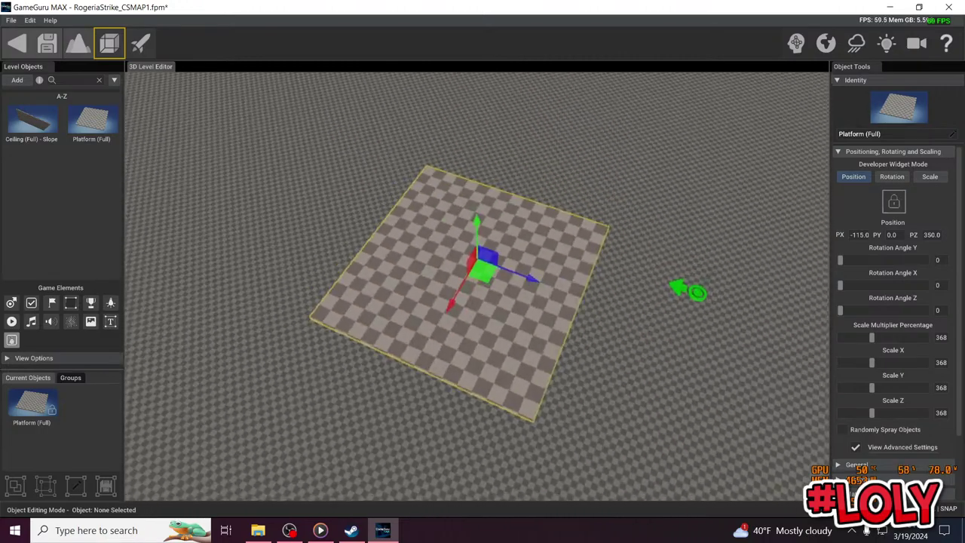
Start choosing a new albedo texture for the platform's material and browse to the TexturePack folder in GameGuruPack on drive D
{"action": "left_click", "coordinate": [853, 152]}
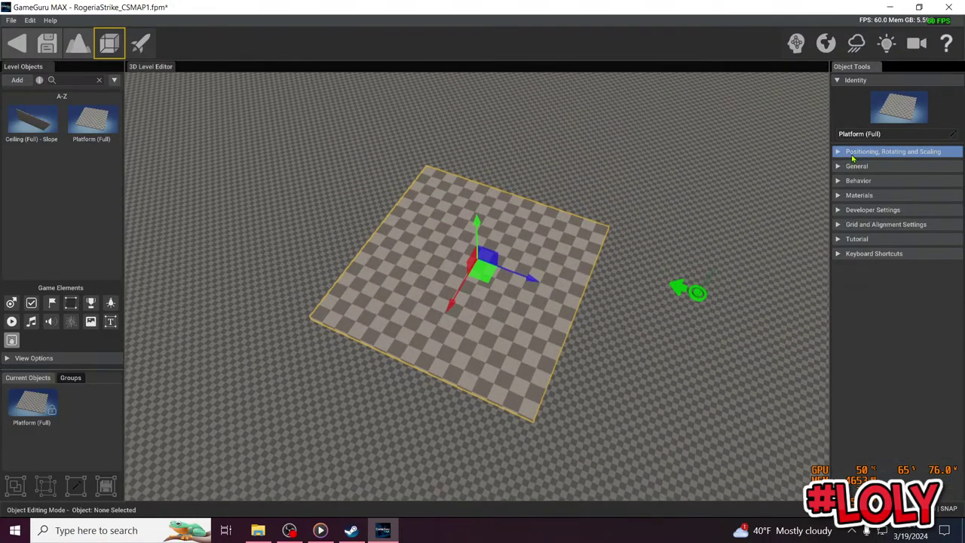
{"action": "left_click", "coordinate": [873, 166]}
{"action": "left_click", "coordinate": [878, 167]}
{"action": "left_click", "coordinate": [888, 181]}
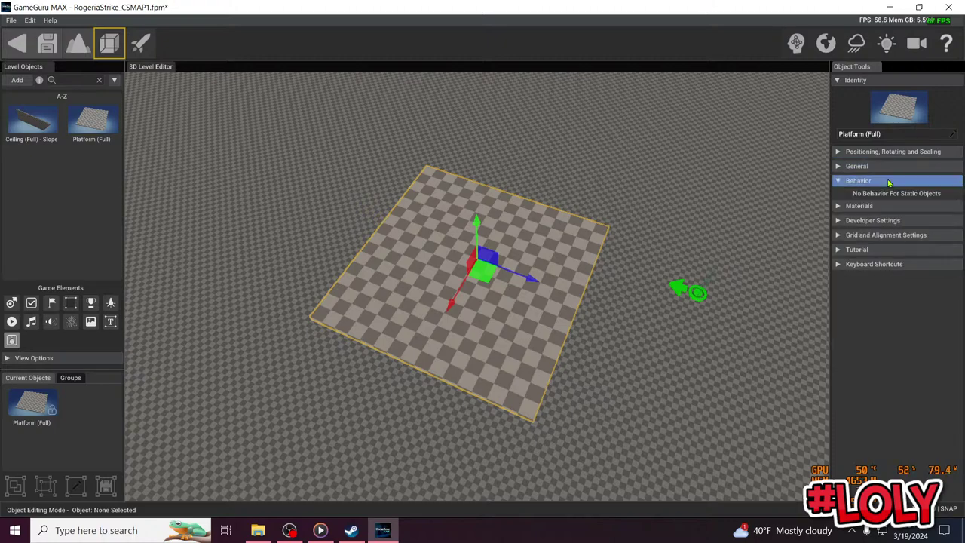
{"action": "left_click", "coordinate": [888, 181]}
{"action": "left_click", "coordinate": [885, 195]}
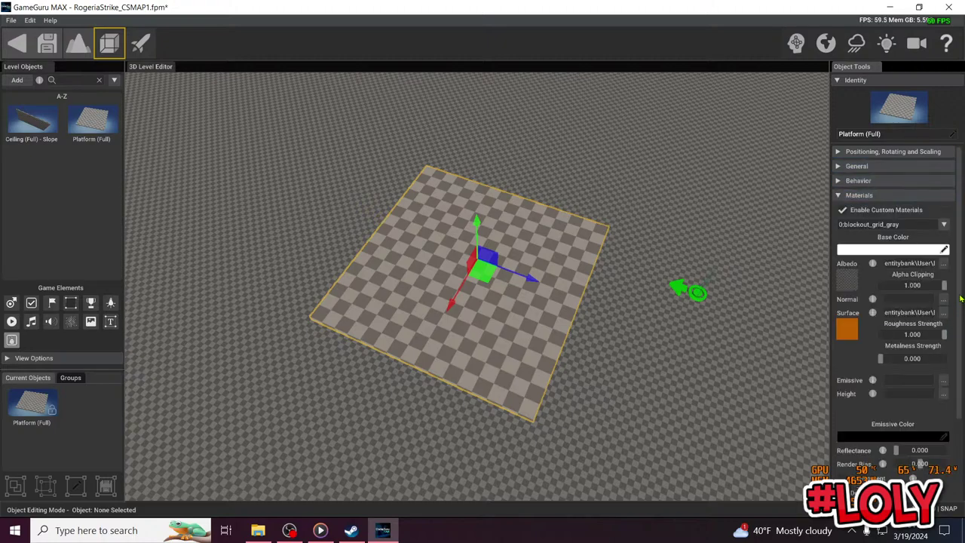
{"action": "left_click", "coordinate": [943, 264]}
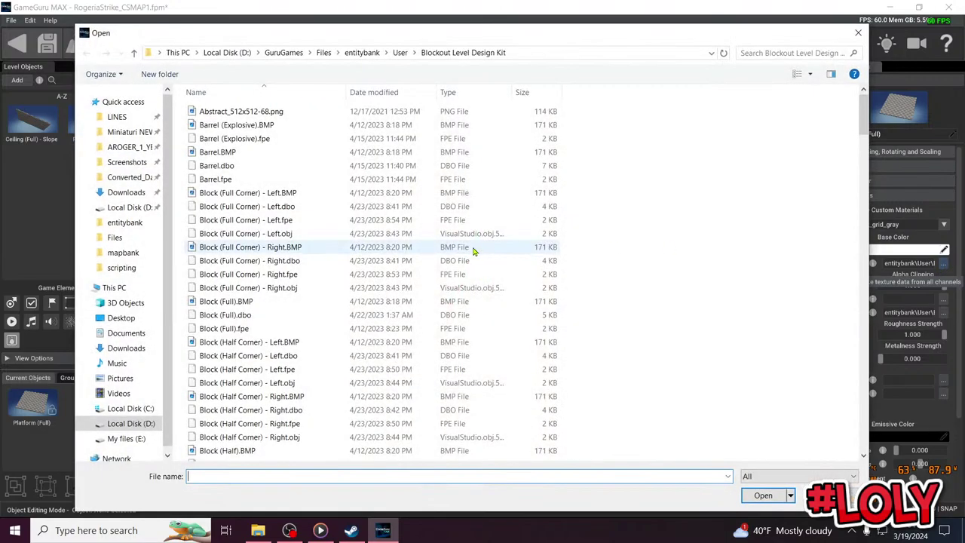
{"action": "left_click", "coordinate": [138, 426]}
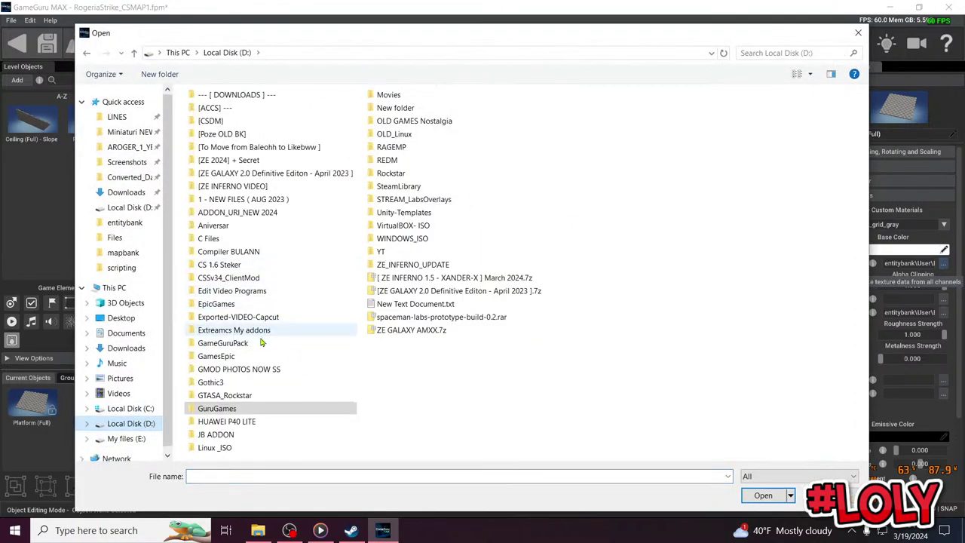
{"action": "double_click", "coordinate": [260, 343]}
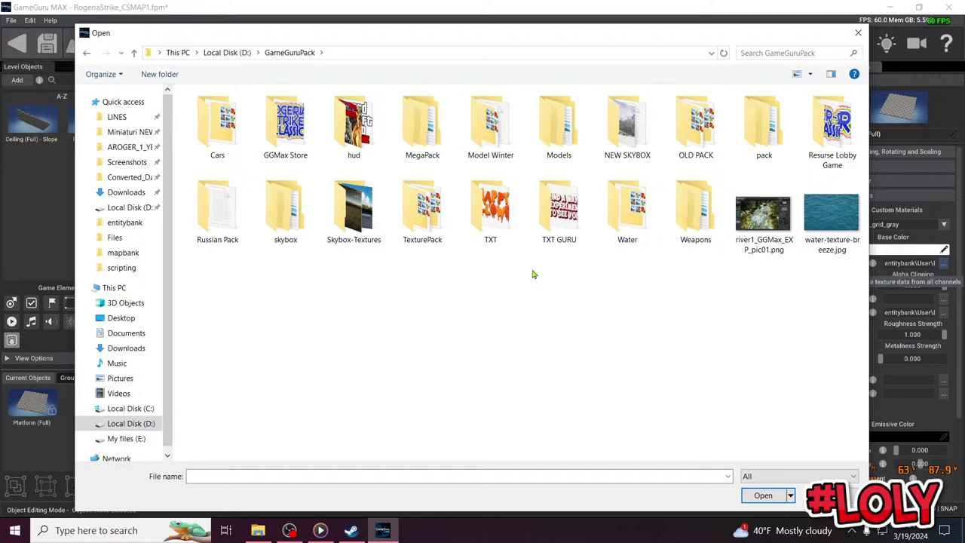
{"action": "double_click", "coordinate": [422, 211]}
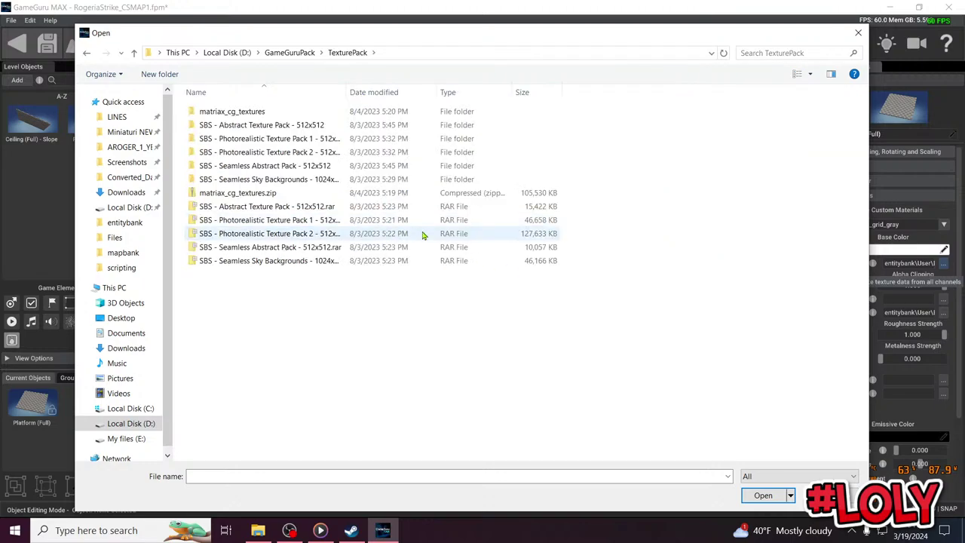
Look through the 512x512 and dds folders of SBS - Abstract Texture Pack - 512x512 for a suitable platform texture
{"action": "double_click", "coordinate": [285, 128]}
{"action": "double_click", "coordinate": [264, 113]}
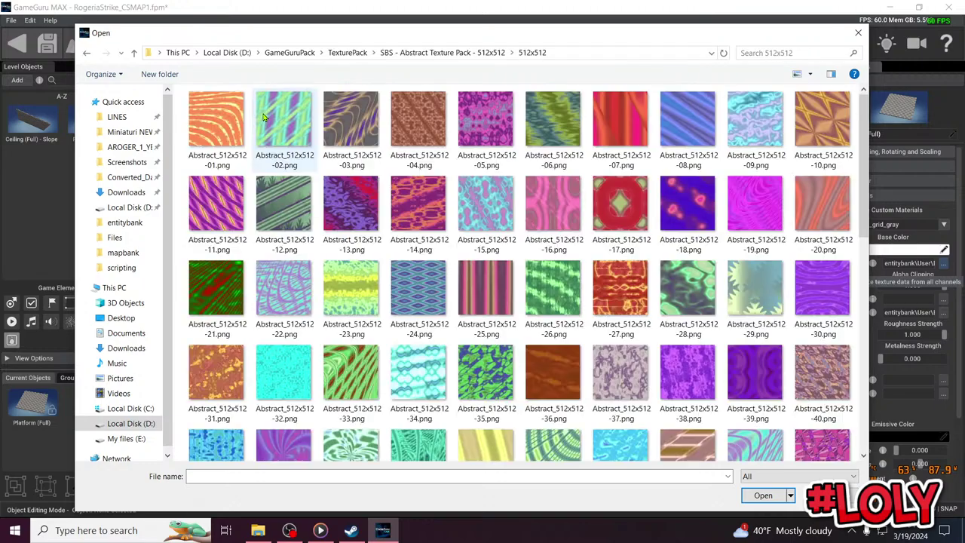
{"action": "left_click", "coordinate": [85, 53]}
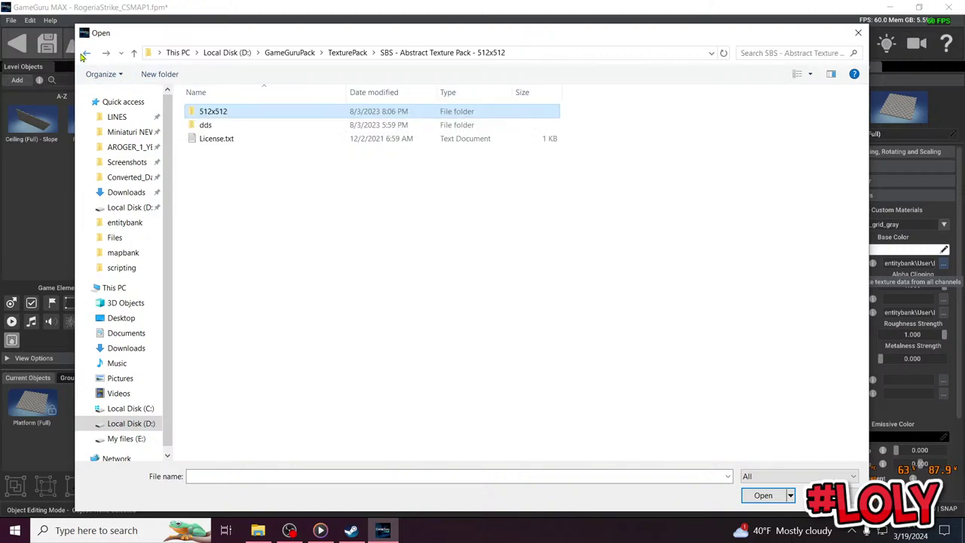
{"action": "double_click", "coordinate": [219, 123]}
{"action": "left_click", "coordinate": [86, 53]}
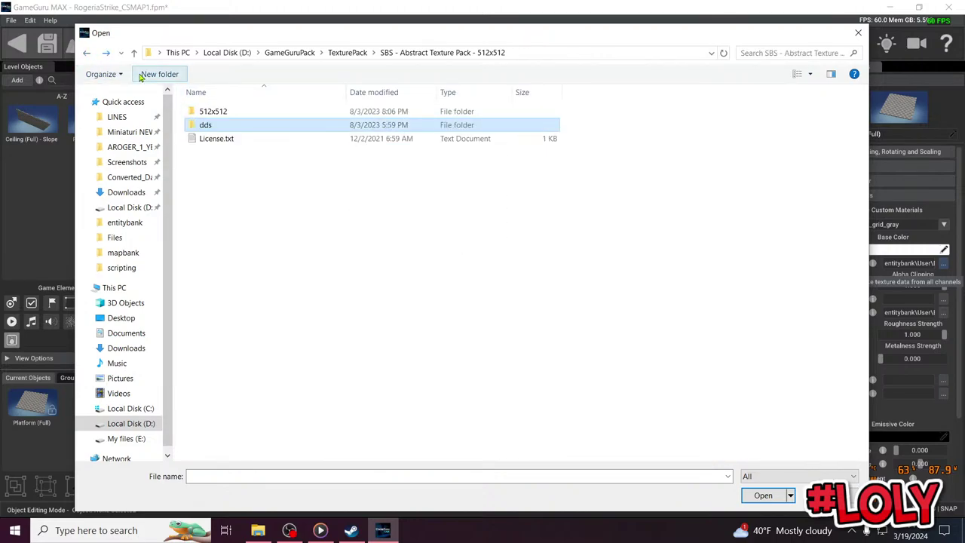
{"action": "left_click", "coordinate": [223, 111]}
{"action": "double_click", "coordinate": [224, 111]}
{"action": "scroll", "coordinate": [595, 328], "scroll_direction": "down", "scroll_amount": 10}
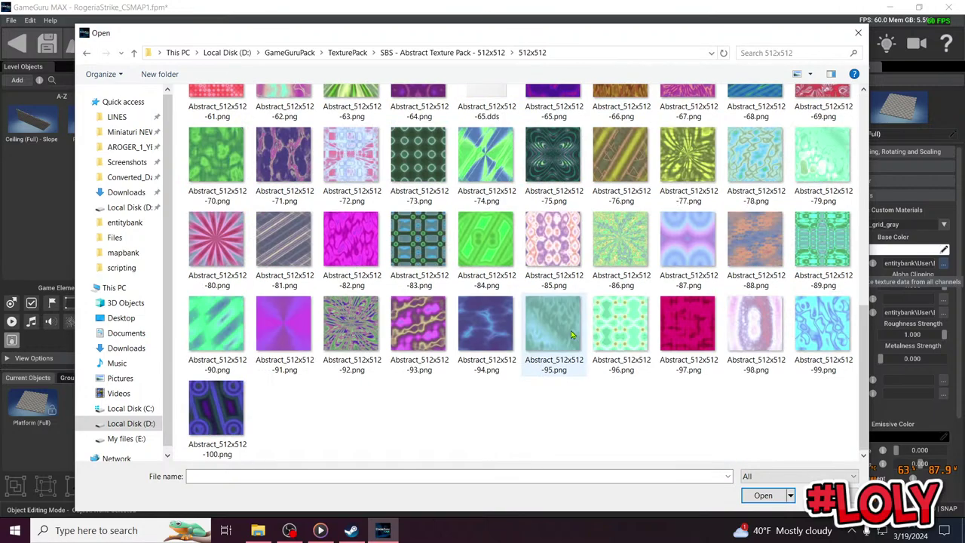
{"action": "scroll", "coordinate": [570, 334], "scroll_direction": "up", "scroll_amount": 5}
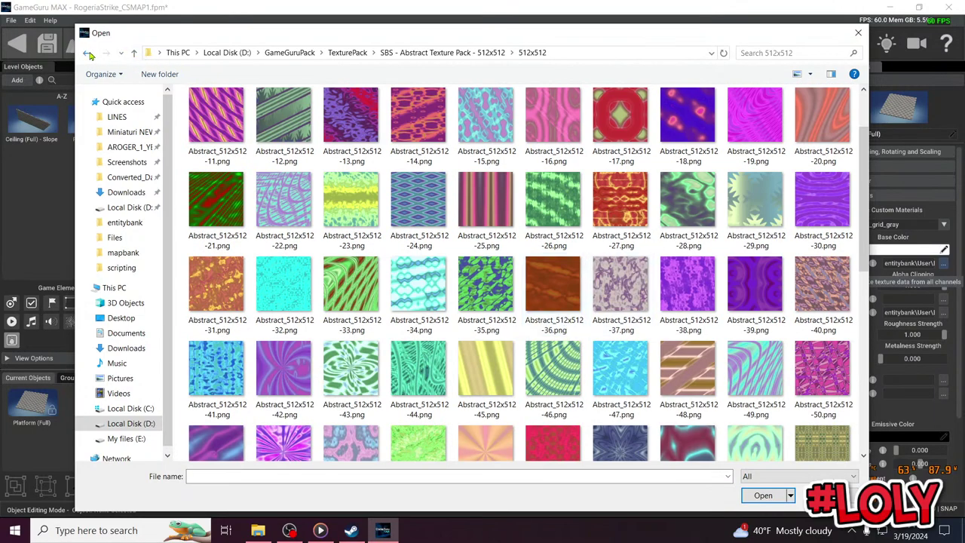
{"action": "left_click", "coordinate": [89, 55]}
{"action": "left_click", "coordinate": [88, 55]}
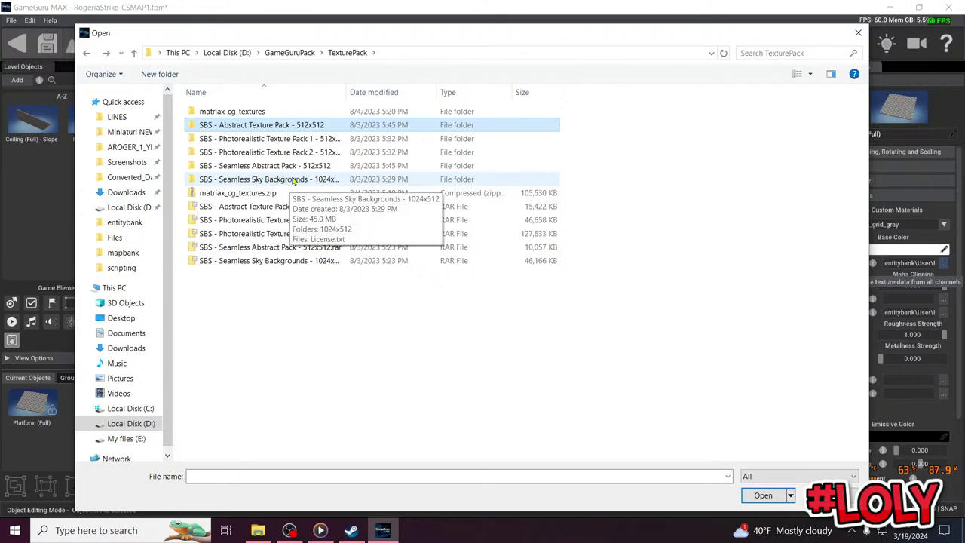
Apply Texture_512x512_13.png from SBS - Seamless Abstract Pack - 512x512 as the platform's albedo texture
{"action": "double_click", "coordinate": [271, 165]}
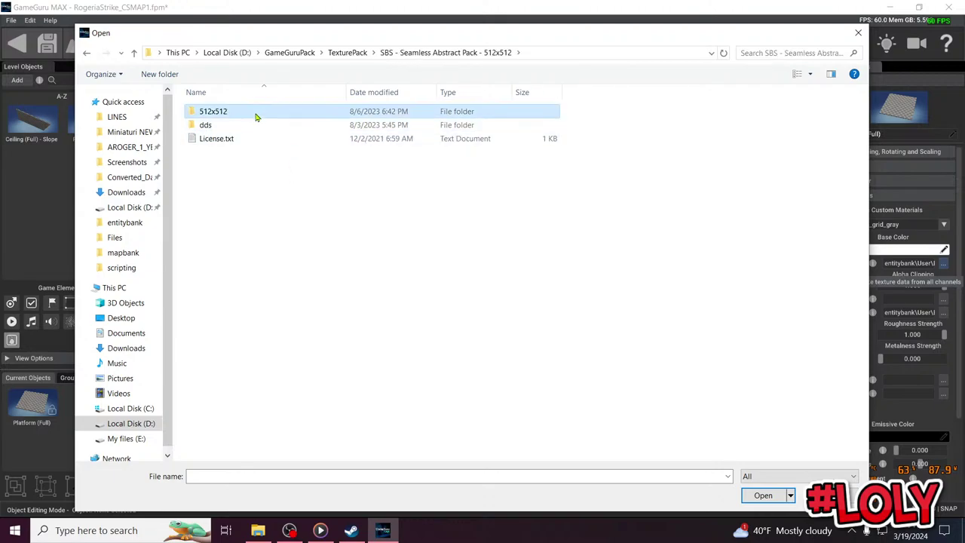
{"action": "double_click", "coordinate": [257, 117]}
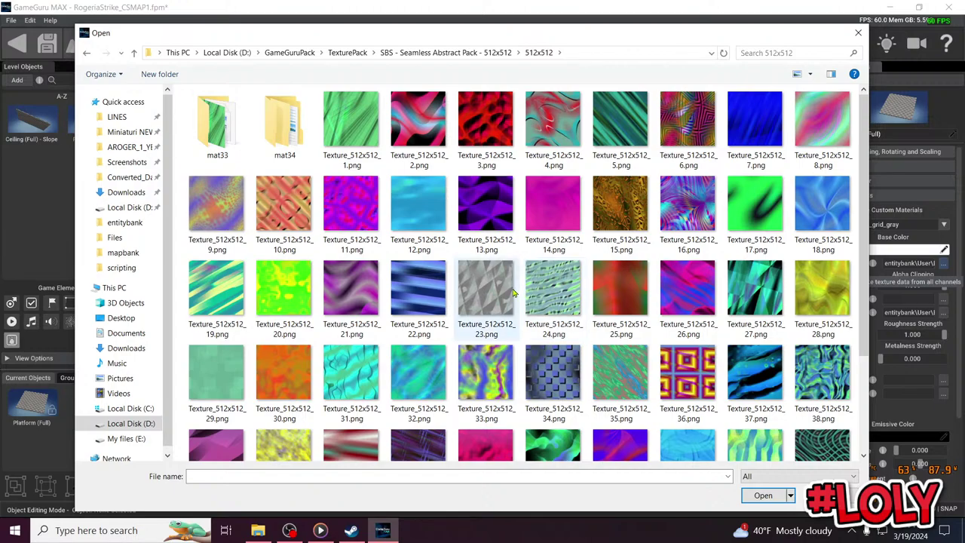
{"action": "double_click", "coordinate": [492, 228]}
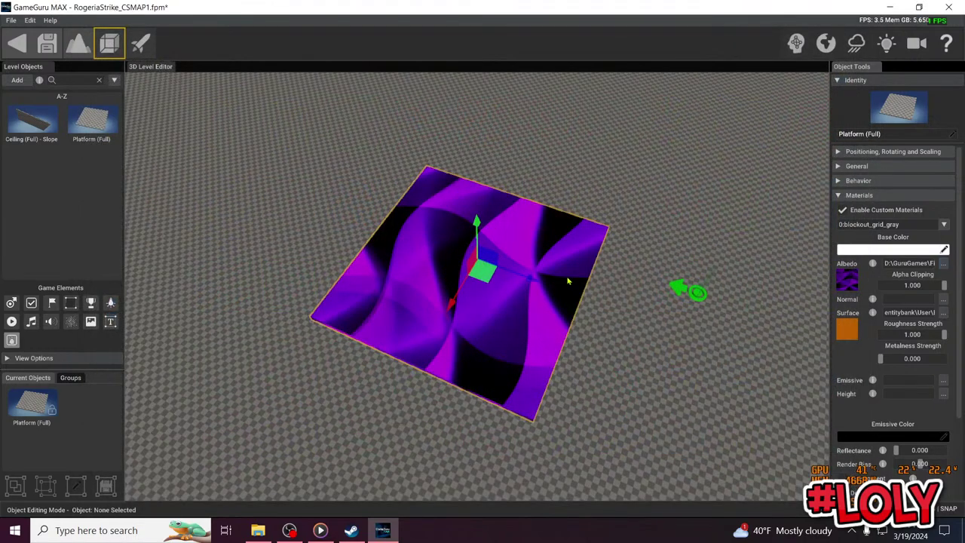
Paste a copy of the textured platform and move it edge to edge against the original
{"action": "right_click_drag", "start_coordinate": [569, 280], "coordinate": [565, 278]}
{"action": "key", "text": "ctrl+v"}
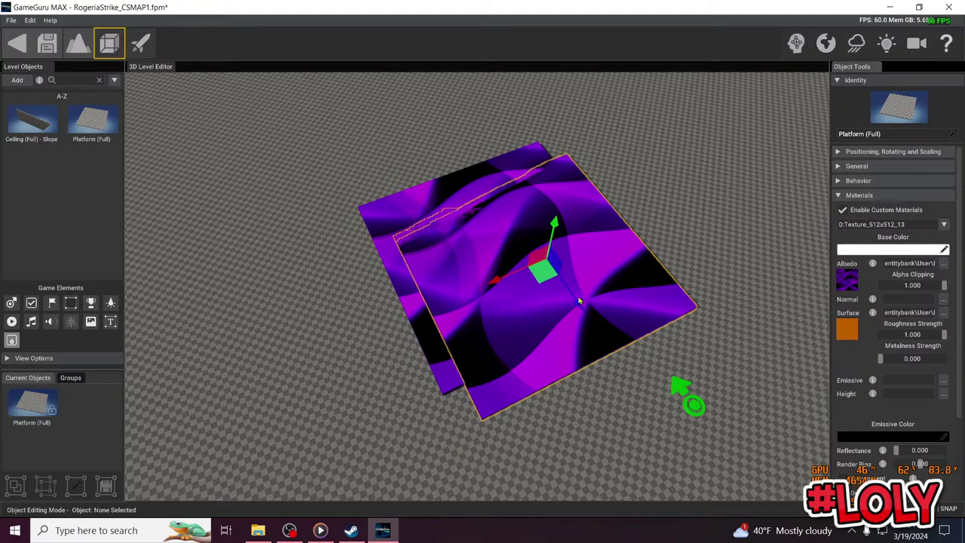
{"action": "left_click_drag", "start_coordinate": [577, 306], "coordinate": [701, 479]}
{"action": "scroll", "coordinate": [635, 294], "scroll_direction": "down", "scroll_amount": 4}
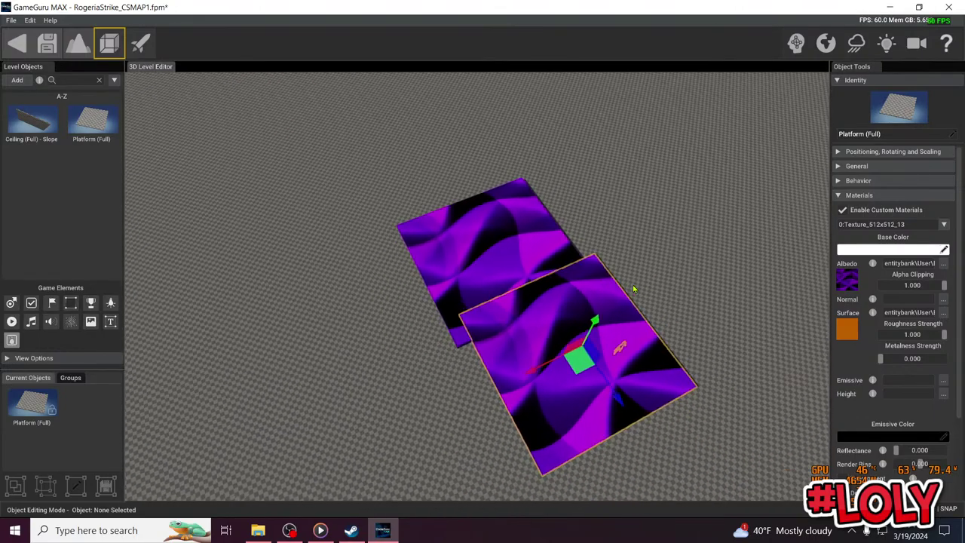
{"action": "right_click_drag", "start_coordinate": [634, 288], "coordinate": [627, 294]}
{"action": "left_click_drag", "start_coordinate": [548, 359], "coordinate": [539, 395]}
{"action": "left_click_drag", "start_coordinate": [603, 341], "coordinate": [431, 309]}
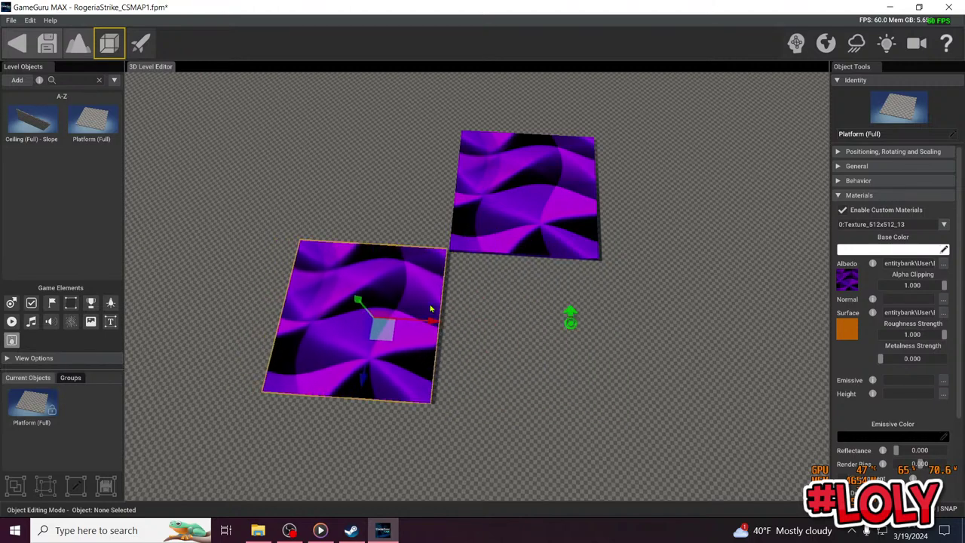
{"action": "left_click_drag", "start_coordinate": [365, 384], "coordinate": [388, 233]}
{"action": "right_click_drag", "start_coordinate": [389, 230], "coordinate": [541, 269]}
Review the Advanced and Developer options in the editor settings, including the object management options, and close the settings
{"action": "left_click", "coordinate": [11, 20]}
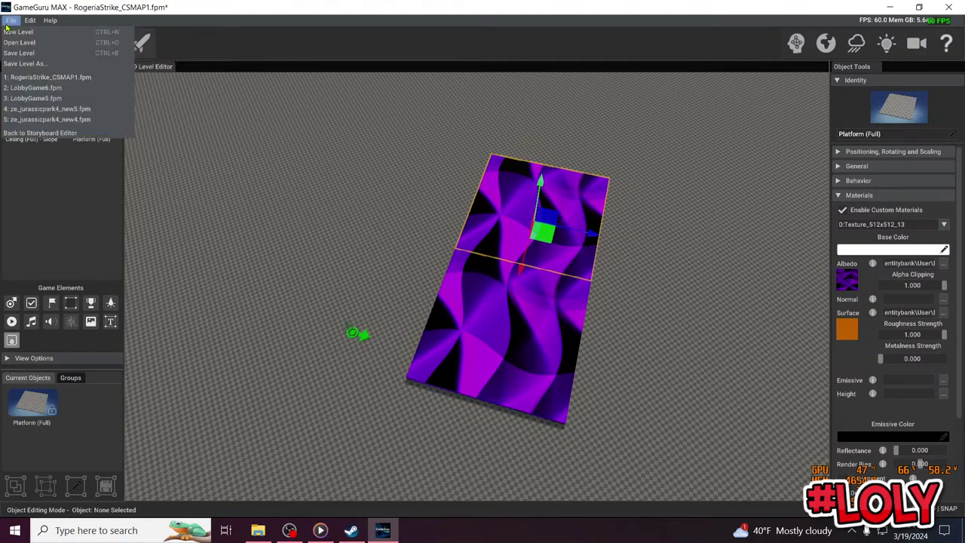
{"action": "mouse_move", "coordinate": [31, 21]}
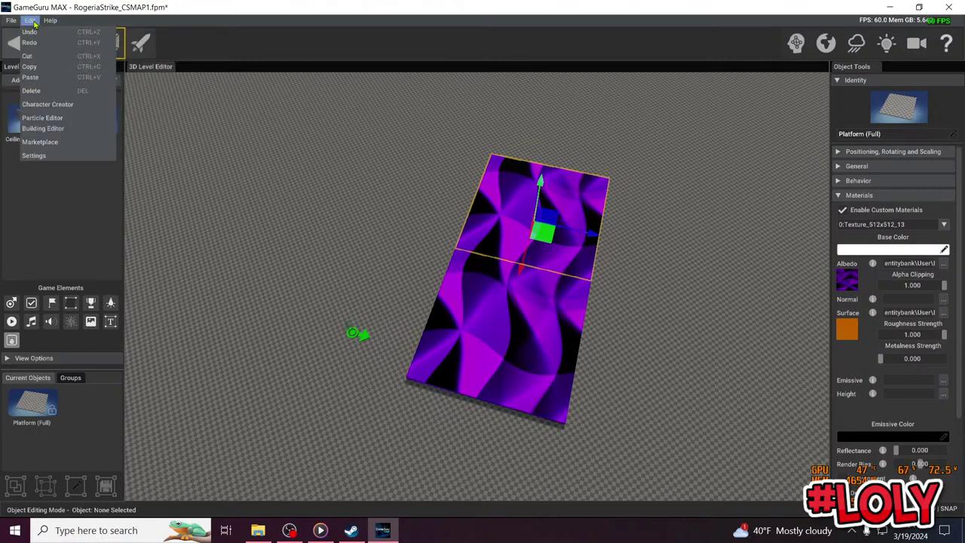
{"action": "left_click", "coordinate": [50, 156]}
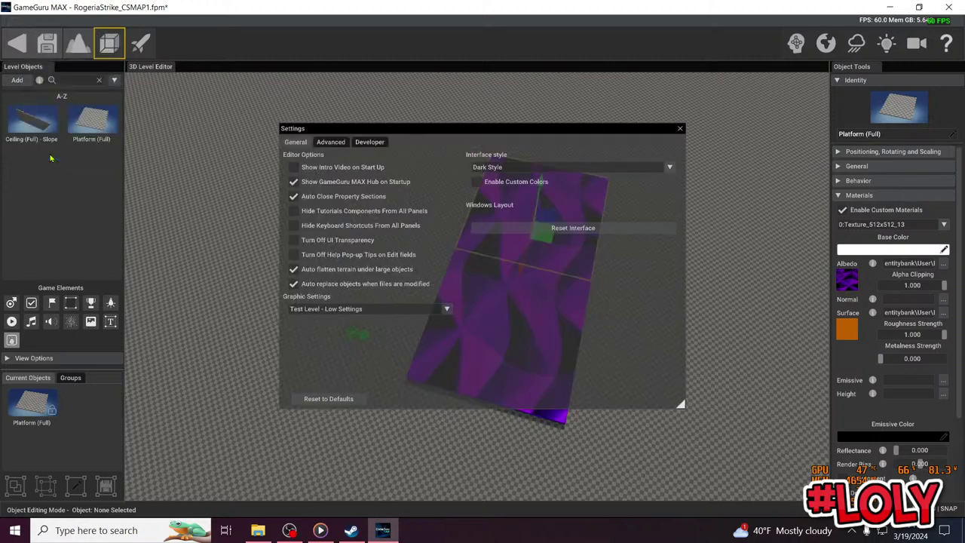
{"action": "left_click", "coordinate": [339, 142]}
{"action": "left_click", "coordinate": [366, 142]}
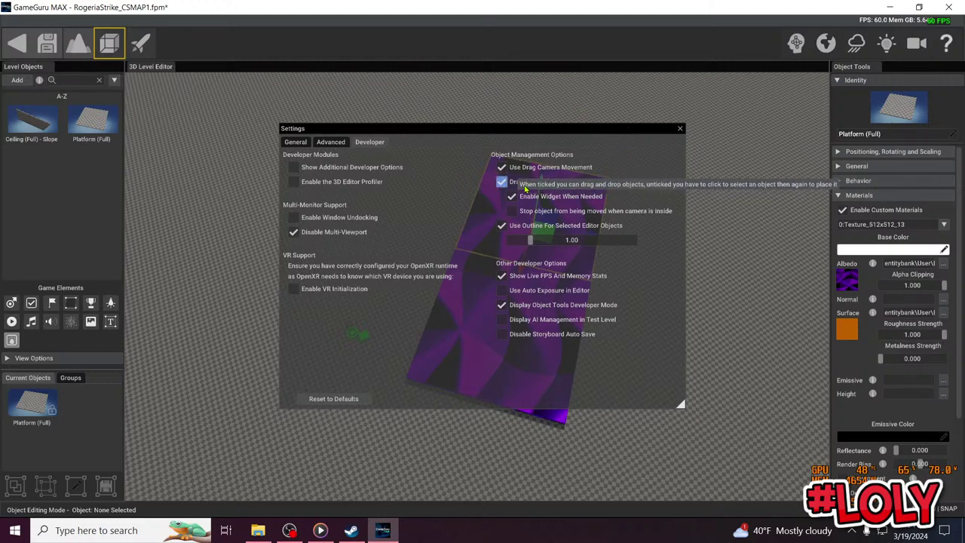
{"action": "left_click", "coordinate": [680, 129]}
Paste two more copies of the platform and place them edge to edge to complete a two-by-two floor
{"action": "left_click", "coordinate": [554, 315]}
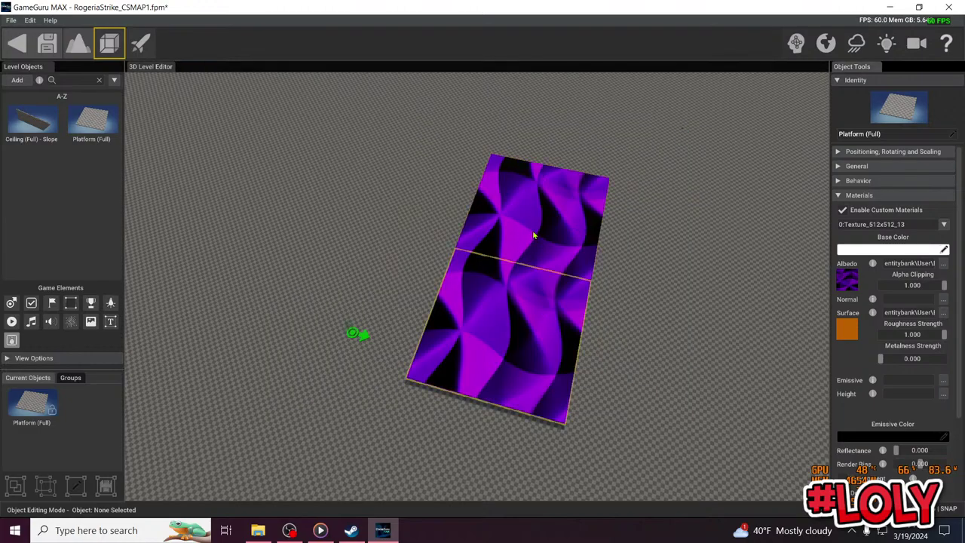
{"action": "key", "text": "d"}
{"action": "right_click_drag", "start_coordinate": [536, 235], "coordinate": [514, 240]}
{"action": "key", "text": "s"}
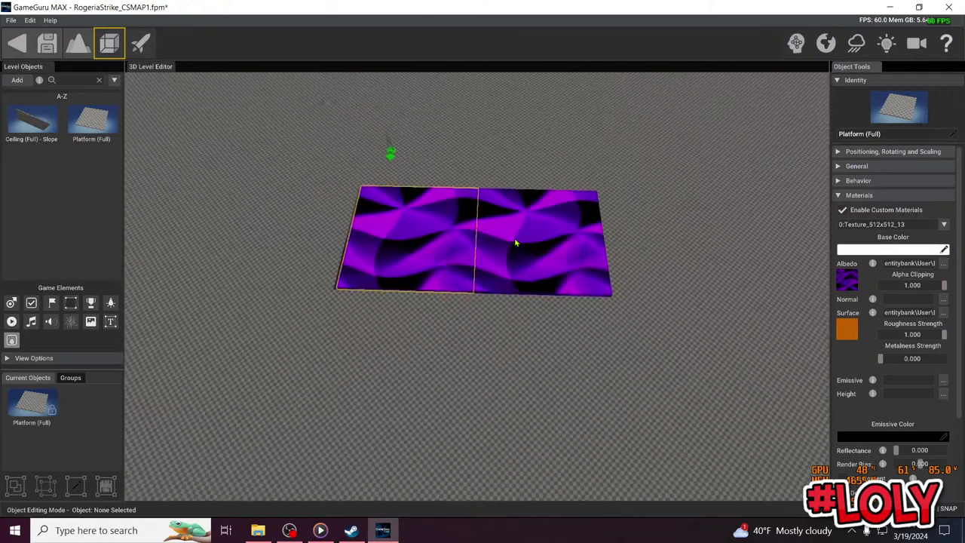
{"action": "left_click", "coordinate": [514, 242]}
{"action": "key", "text": "ctrl+v"}
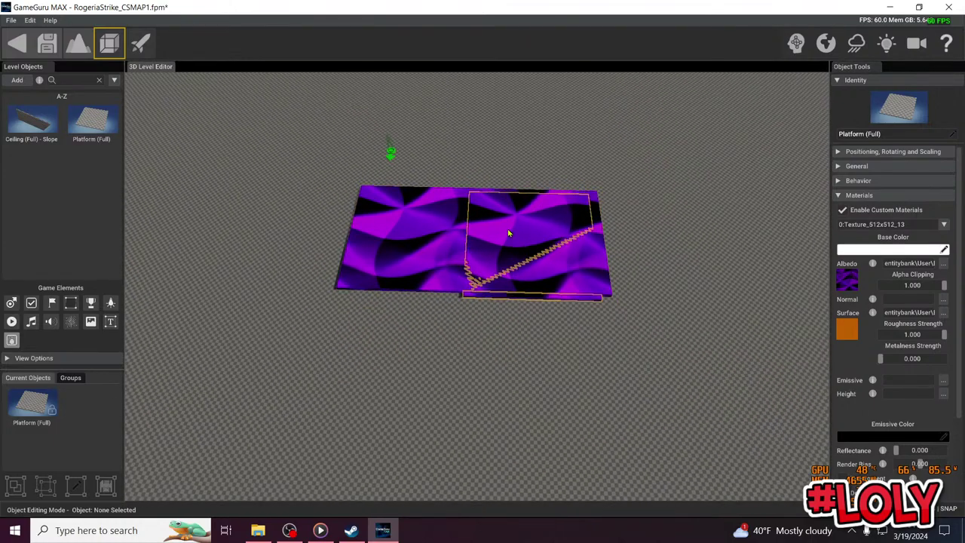
{"action": "left_click", "coordinate": [366, 336]}
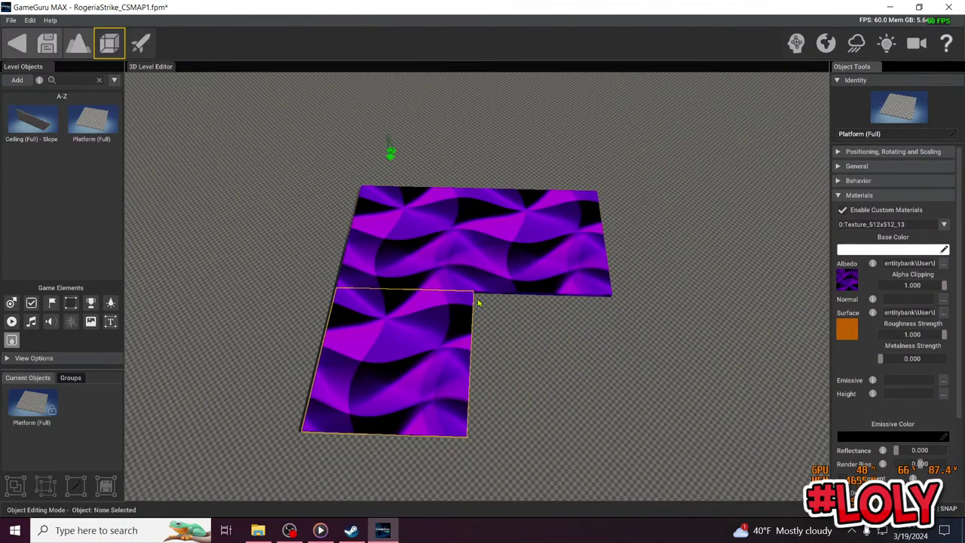
{"action": "key", "text": "ctrl+v"}
{"action": "left_click", "coordinate": [561, 327]}
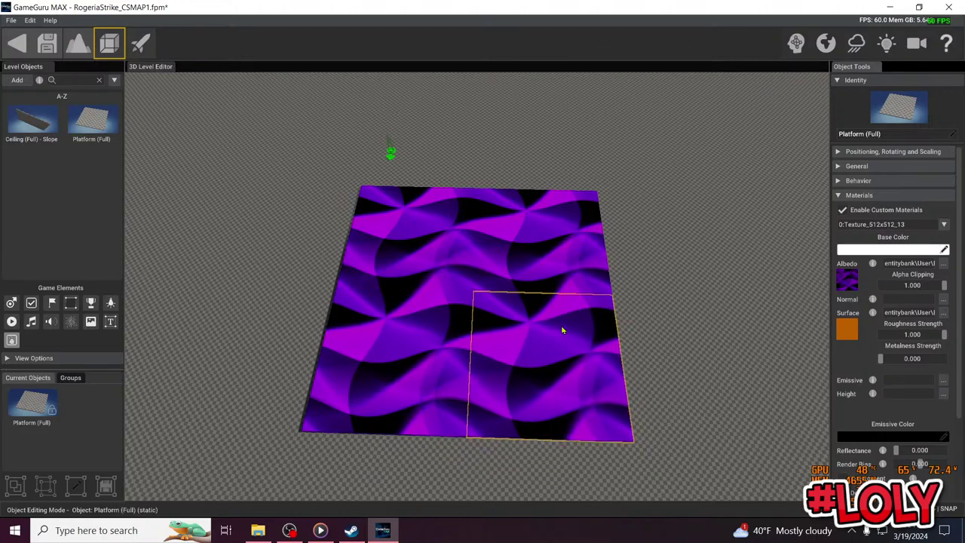
Duplicate the platform twice along one side of the floor to extend it to two by three tiles
{"action": "key", "text": "d"}
{"action": "right_click_drag", "start_coordinate": [562, 328], "coordinate": [520, 331]}
{"action": "key", "text": "w"}
{"action": "mouse_move", "coordinate": [569, 277]}
{"action": "right_mouse_down"}
{"action": "mouse_move", "coordinate": [554, 277]}
{"action": "mouse_move", "coordinate": [556, 260]}
{"action": "mouse_move", "coordinate": [562, 302]}
{"action": "mouse_move", "coordinate": [556, 277]}
{"action": "right_mouse_up"}
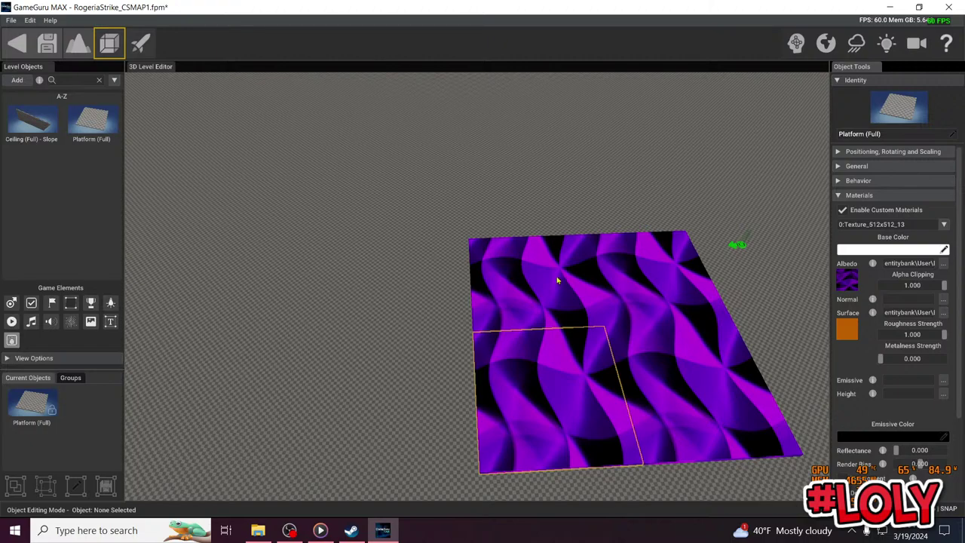
{"action": "left_click_drag", "start_coordinate": [500, 351], "coordinate": [386, 281], "text": "shift"}
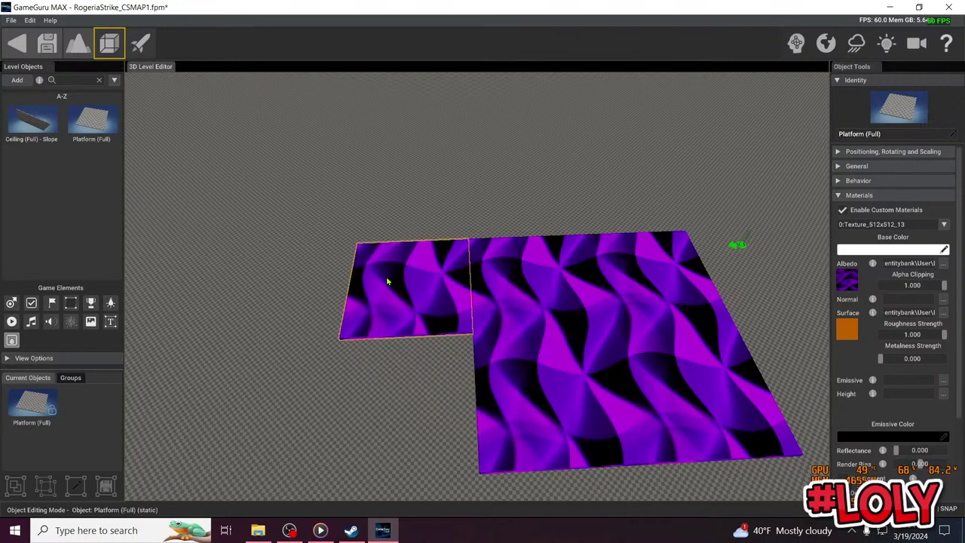
{"action": "key", "text": "d"}
{"action": "right_click_drag", "start_coordinate": [388, 281], "coordinate": [544, 257]}
{"action": "left_click_drag", "start_coordinate": [544, 257], "coordinate": [545, 255], "text": "shift"}
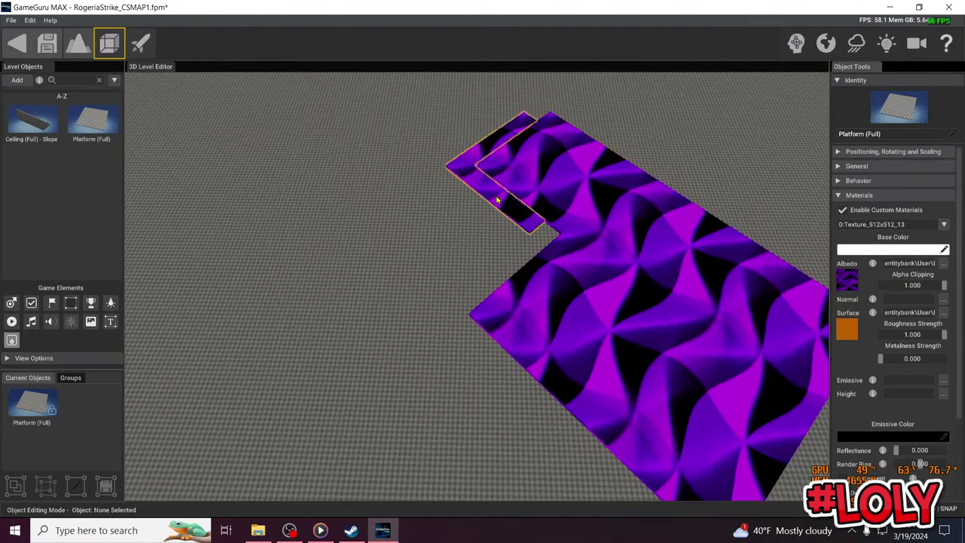
{"action": "left_click_drag", "start_coordinate": [496, 200], "coordinate": [429, 271], "text": "shift"}
Duplicate three more platforms along the long side of the floor to complete a three-by-three grid of tiles
{"action": "key", "text": "d"}
{"action": "right_click_drag", "start_coordinate": [804, 344], "coordinate": [592, 241]}
{"action": "key", "text": "w"}
{"action": "key", "text": "w"}
{"action": "key", "text": "s"}
{"action": "key", "text": "w"}
{"action": "key", "text": "s"}
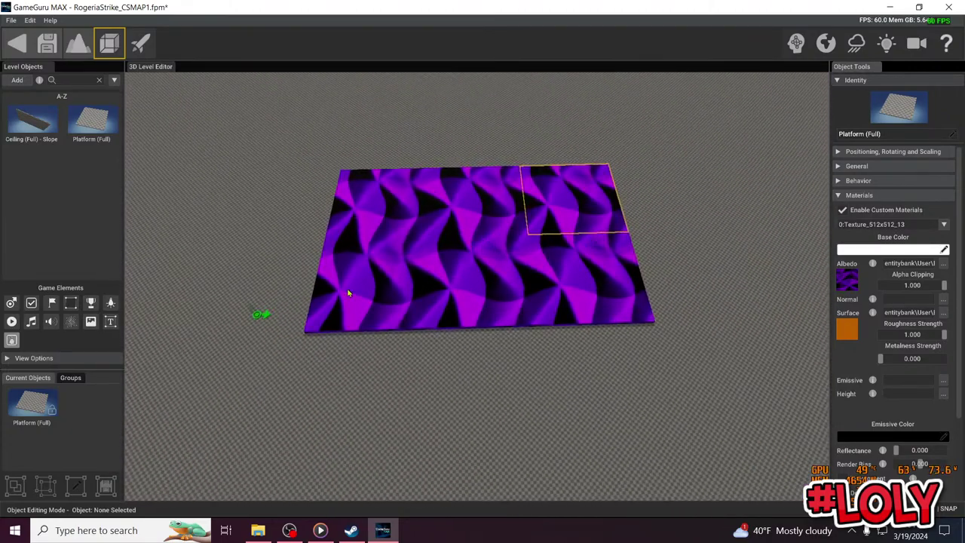
{"action": "left_click_drag", "start_coordinate": [345, 294], "coordinate": [358, 424]}
{"action": "right_click_drag", "start_coordinate": [383, 386], "coordinate": [388, 370]}
{"action": "left_click_drag", "start_coordinate": [338, 354], "coordinate": [483, 367]}
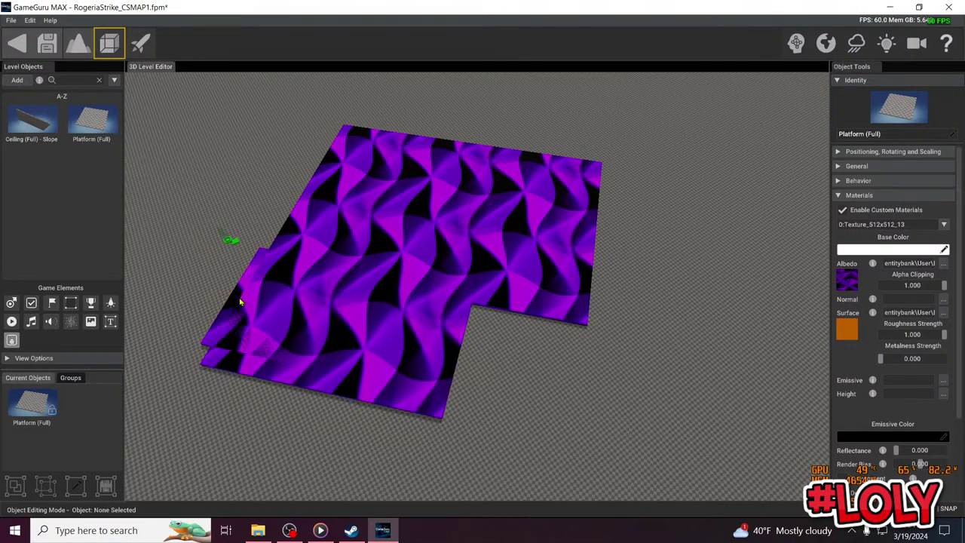
{"action": "left_click_drag", "start_coordinate": [240, 301], "coordinate": [475, 367]}
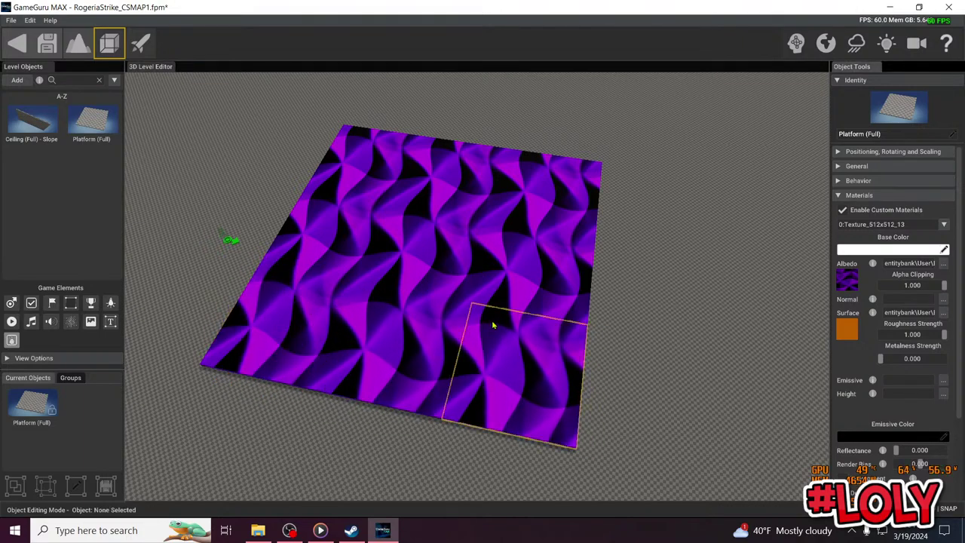
{"action": "key", "text": "w"}
{"action": "mouse_move", "coordinate": [492, 325]}
{"action": "right_mouse_down"}
{"action": "mouse_move", "coordinate": [328, 318]}
{"action": "mouse_move", "coordinate": [487, 260]}
{"action": "mouse_move", "coordinate": [490, 327]}
{"action": "mouse_move", "coordinate": [520, 340]}
{"action": "mouse_move", "coordinate": [530, 332]}
{"action": "right_mouse_up"}
{"action": "key", "text": "w"}
{"action": "key", "text": "s"}
{"action": "right_click_drag", "start_coordinate": [507, 291], "coordinate": [506, 248]}
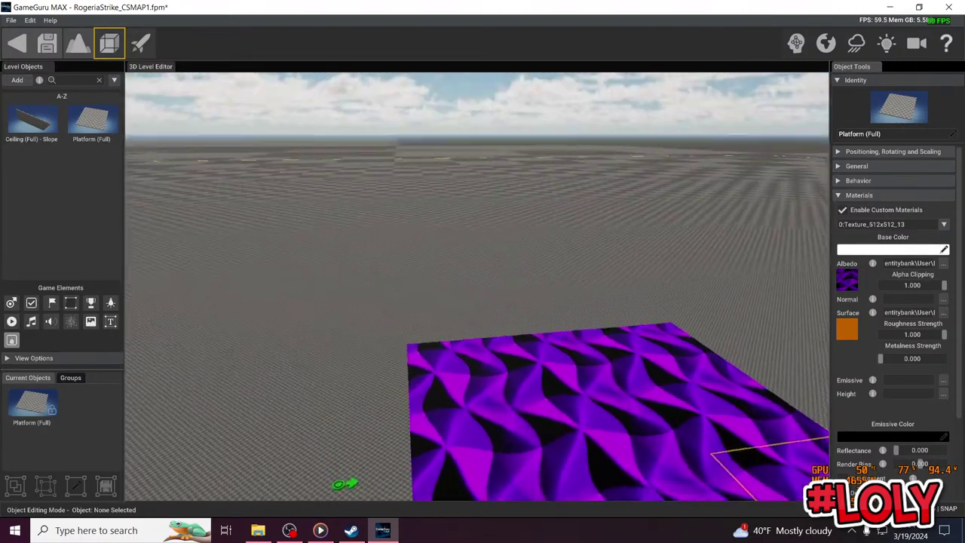
Add a Stairs (Narrow Half) - Solid object from the Blockout Level Design Kit library and bring it over the floor
{"action": "right_click_drag", "start_coordinate": [491, 327], "coordinate": [491, 327]}
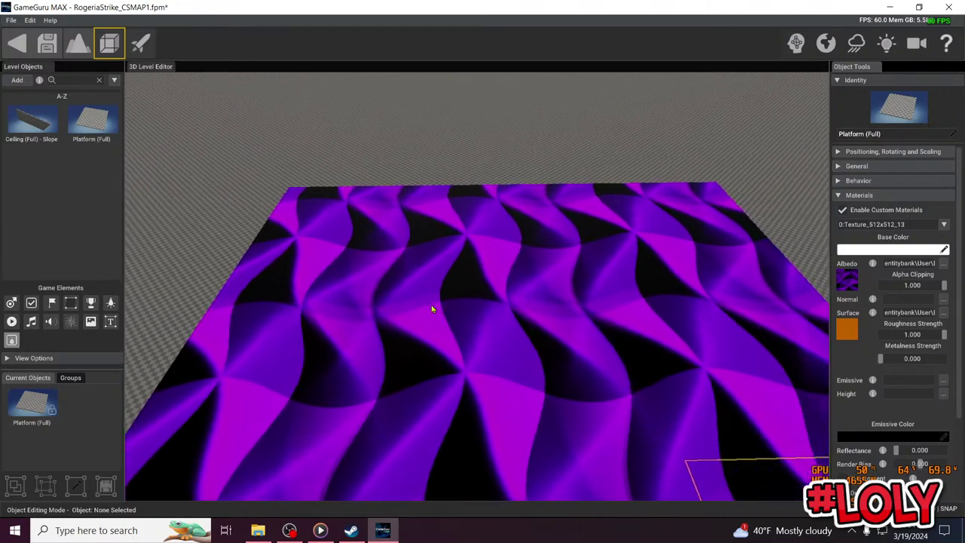
{"action": "left_click", "coordinate": [17, 81]}
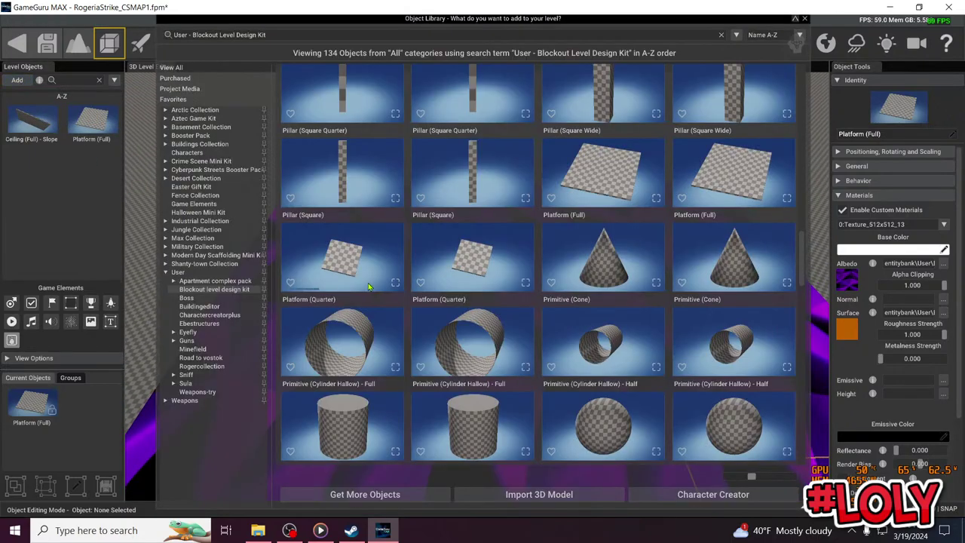
{"action": "scroll", "coordinate": [527, 340], "scroll_direction": "down", "scroll_amount": 1}
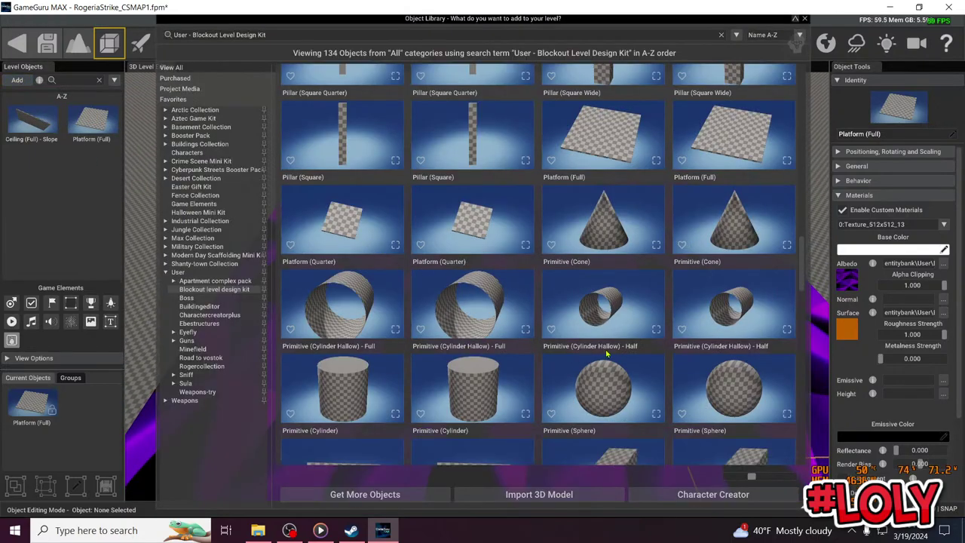
{"action": "scroll", "coordinate": [606, 353], "scroll_direction": "down", "scroll_amount": 10}
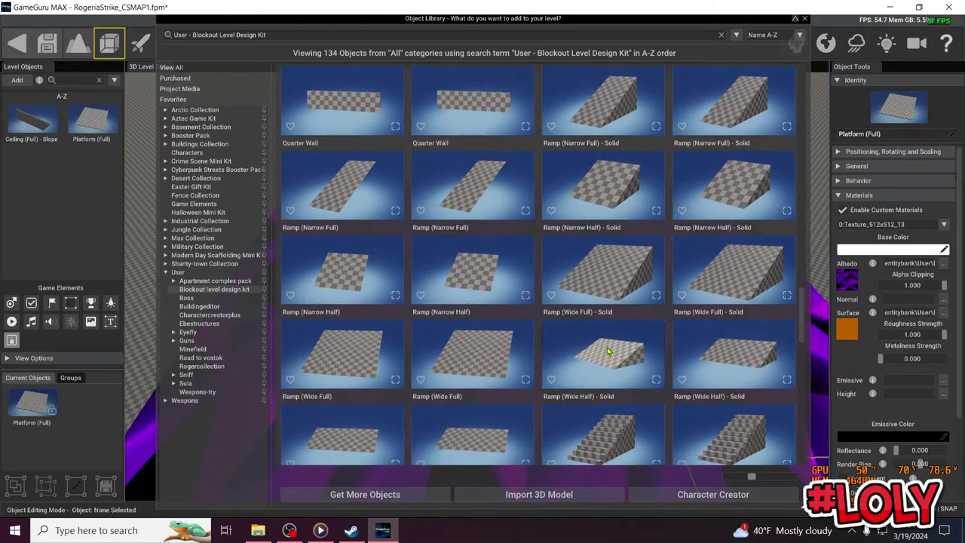
{"action": "scroll", "coordinate": [618, 370], "scroll_direction": "down", "scroll_amount": 4}
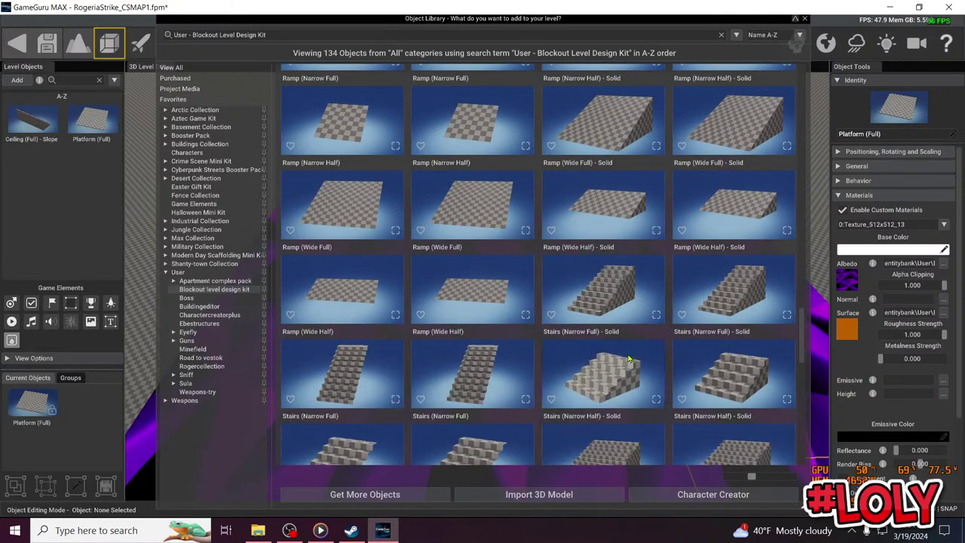
{"action": "left_click", "coordinate": [731, 377]}
{"action": "left_click", "coordinate": [477, 407]}
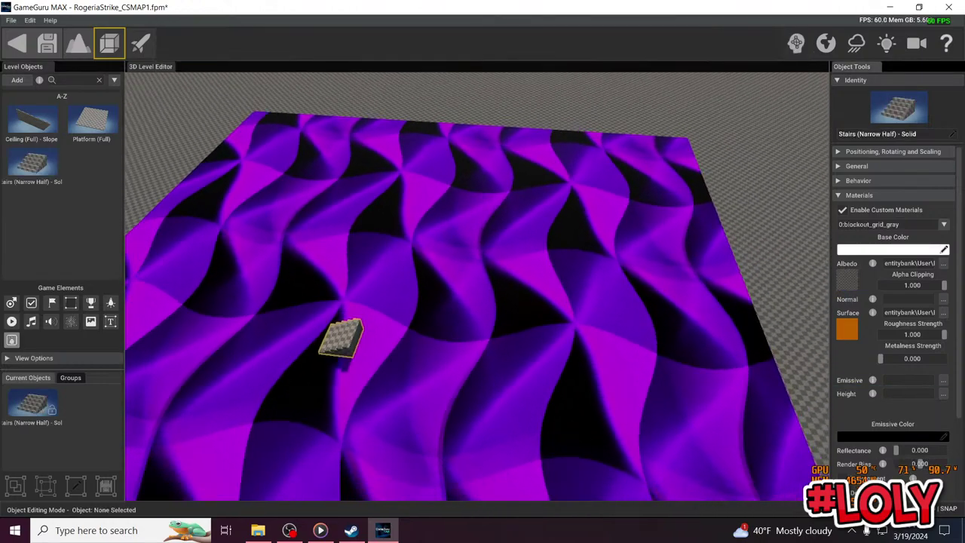
{"action": "right_click_drag", "start_coordinate": [482, 286], "coordinate": [469, 368]}
{"action": "key", "text": "s"}
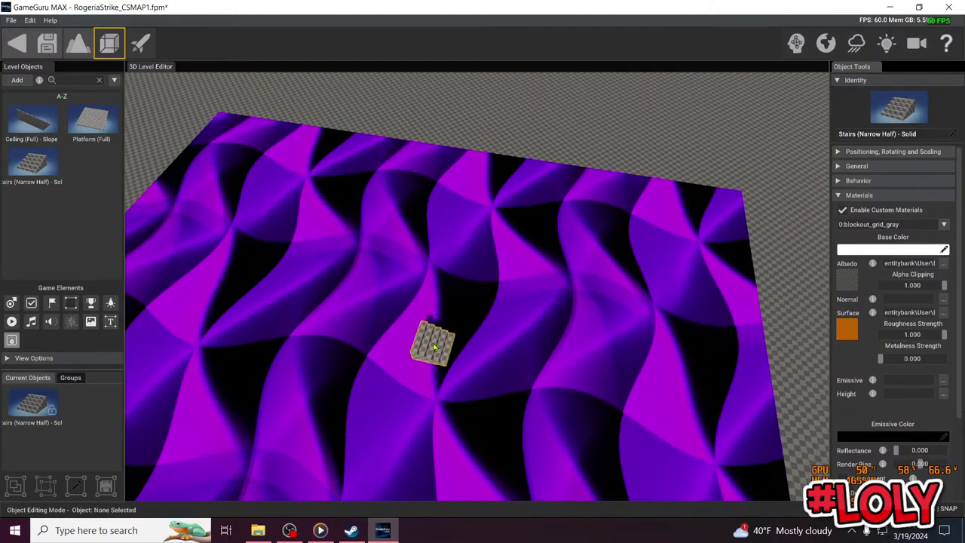
Set the stairs' albedo to the floor's purple abstract texture from D:\GameGuruPack\TexturePack, in the SBS - Seamless Abstract Pack - 512x512 folder
{"action": "left_click", "coordinate": [944, 267]}
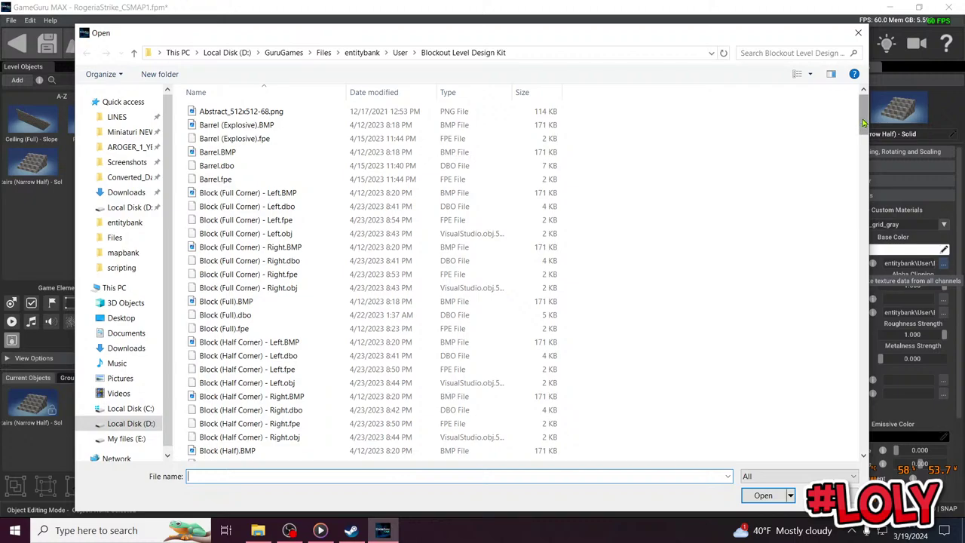
{"action": "left_click", "coordinate": [150, 423]}
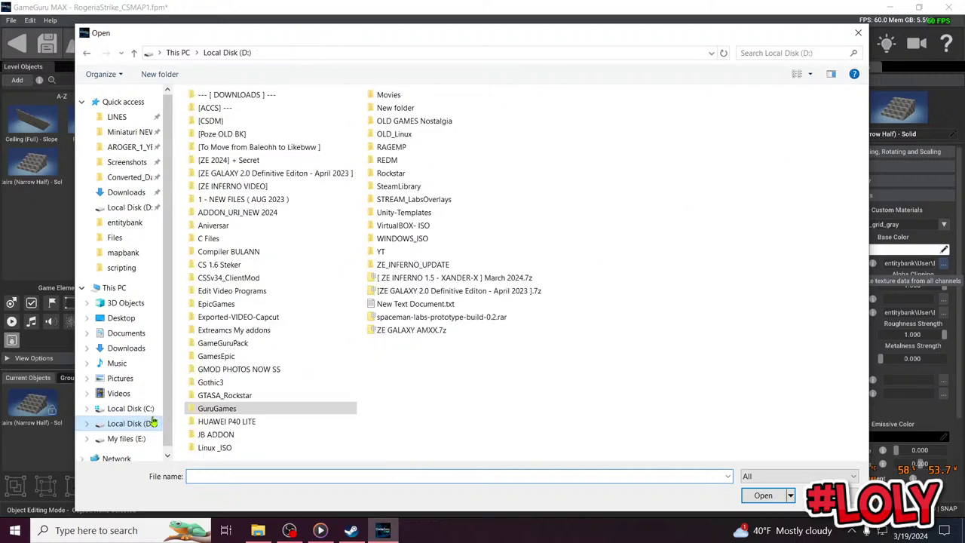
{"action": "double_click", "coordinate": [254, 343]}
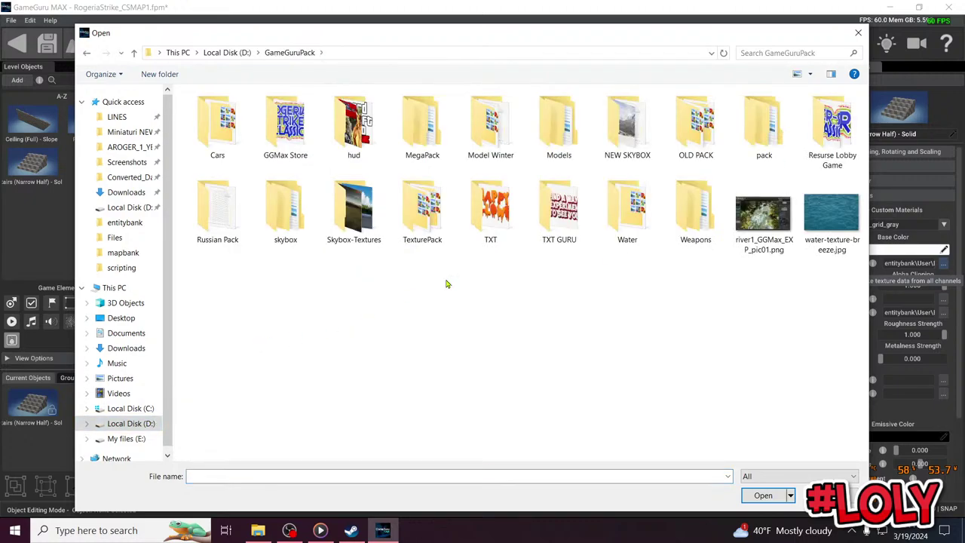
{"action": "left_click", "coordinate": [420, 215]}
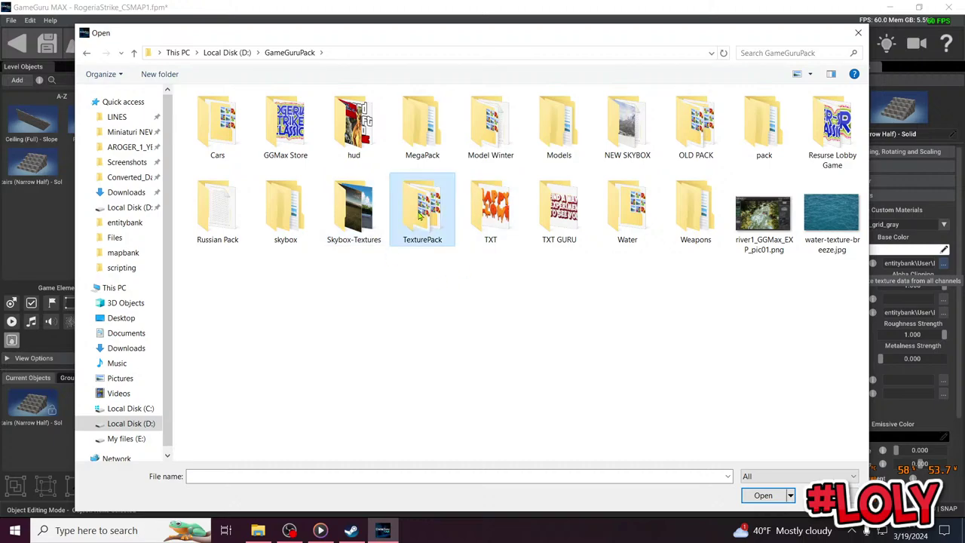
{"action": "double_click", "coordinate": [419, 216]}
{"action": "left_click", "coordinate": [264, 172]}
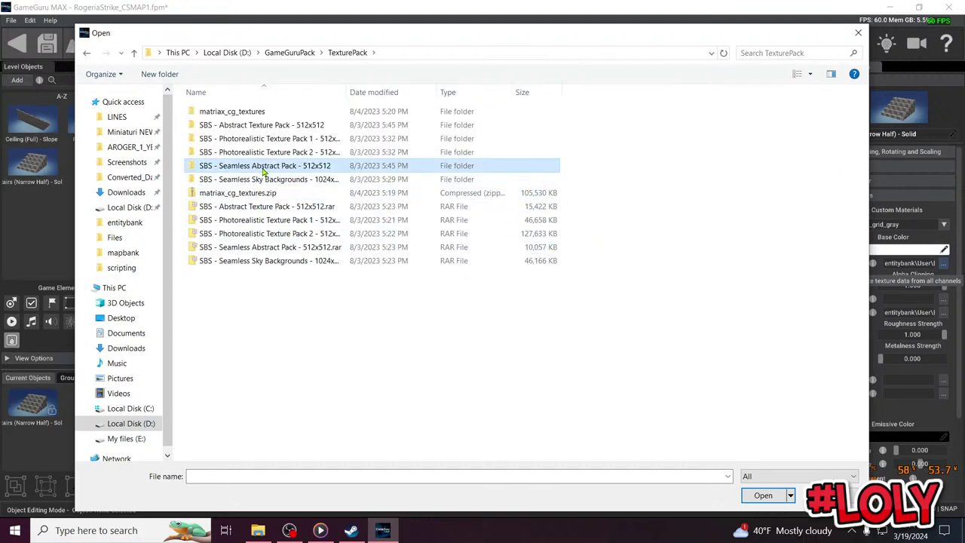
{"action": "double_click", "coordinate": [264, 166]}
{"action": "double_click", "coordinate": [244, 108]}
{"action": "double_click", "coordinate": [475, 232]}
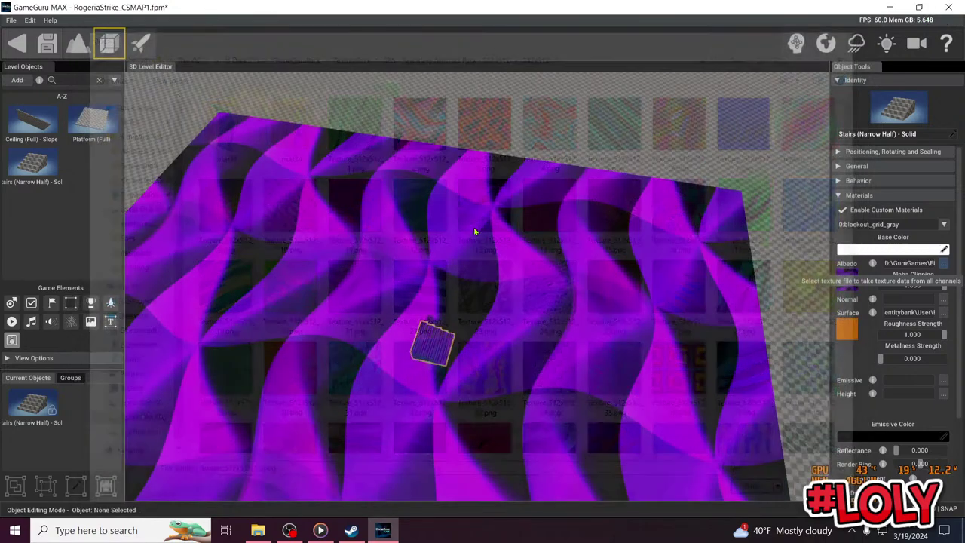
{"action": "scroll", "coordinate": [532, 352], "scroll_direction": "up", "scroll_amount": 5}
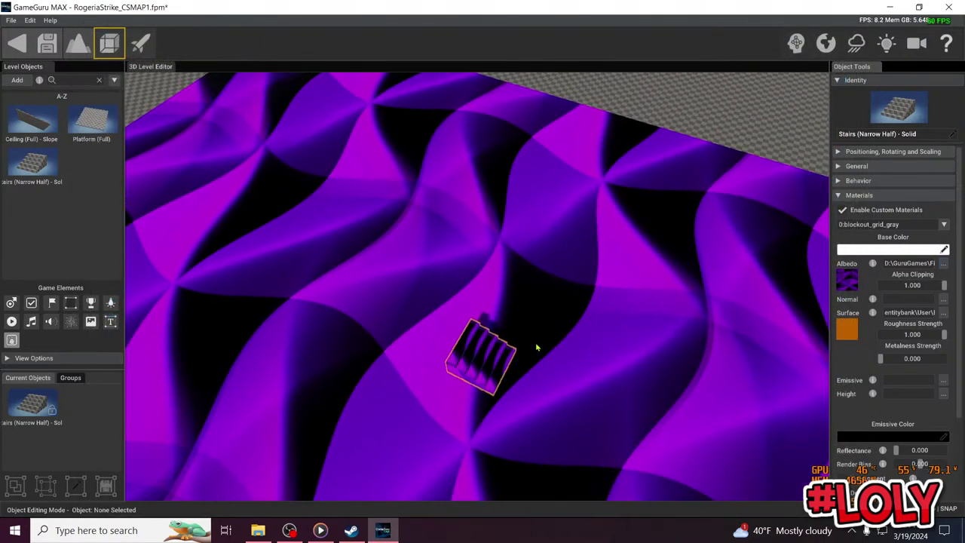
Scale the stairs uniformly to 228 percent on all three axes
{"action": "left_click", "coordinate": [866, 153]}
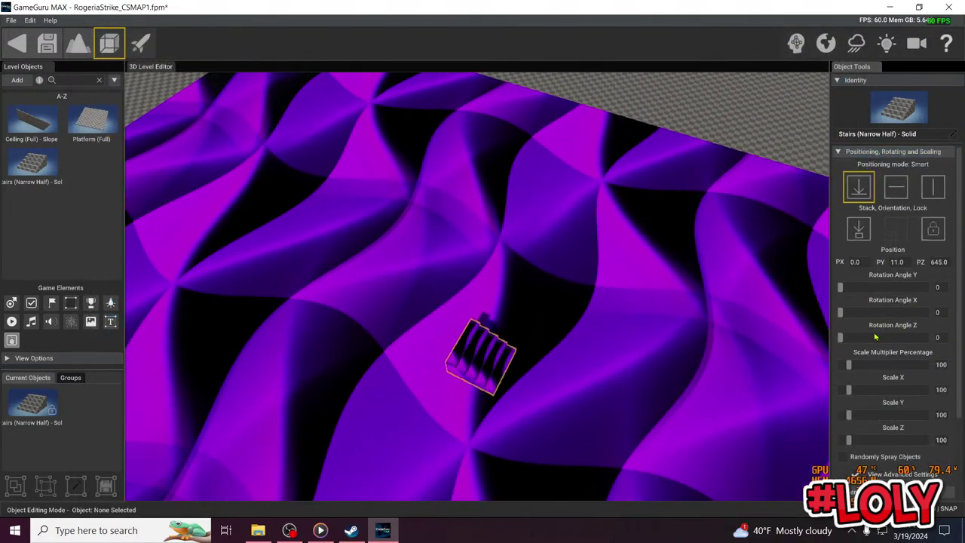
{"action": "left_click_drag", "start_coordinate": [851, 367], "coordinate": [867, 366]}
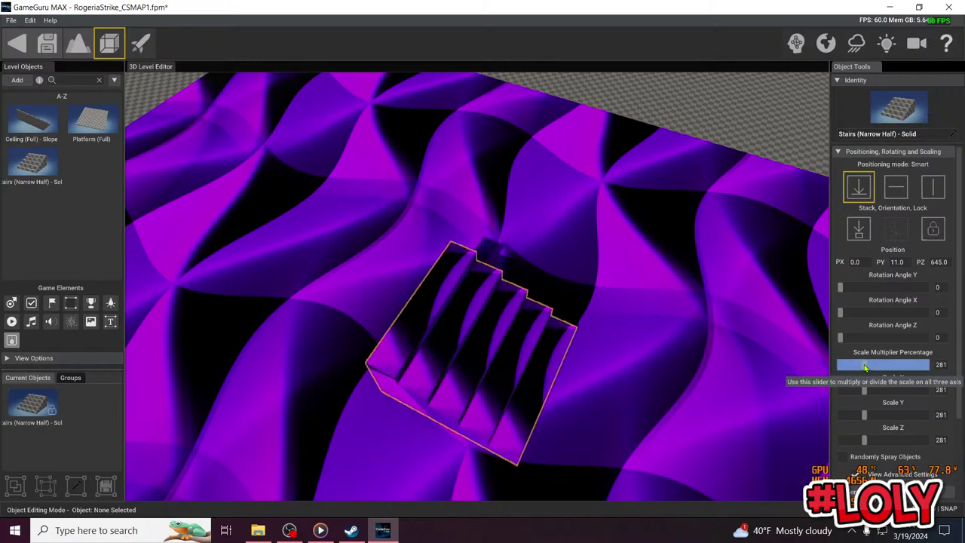
{"action": "right_click_drag", "start_coordinate": [649, 332], "coordinate": [754, 333]}
{"action": "right_click_drag", "start_coordinate": [603, 294], "coordinate": [517, 277]}
{"action": "key", "text": "s"}
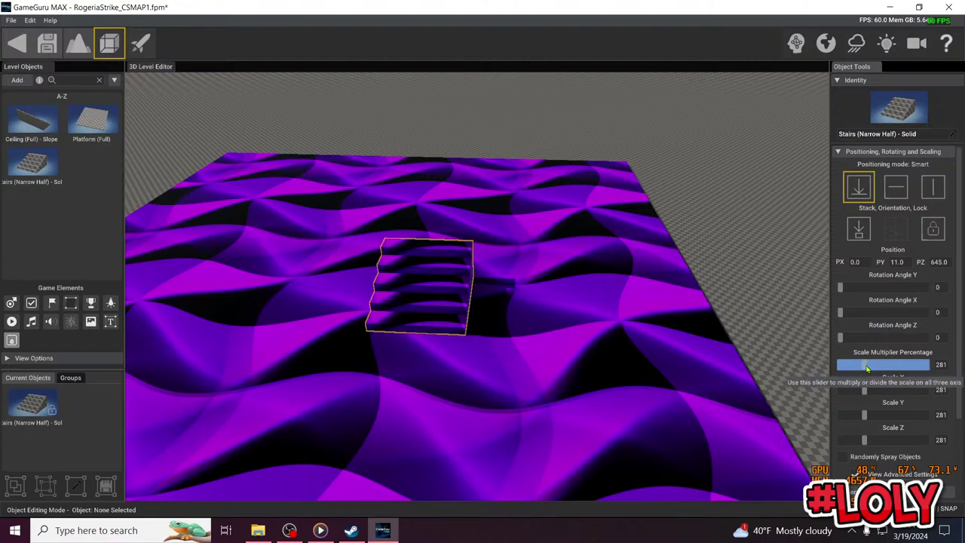
{"action": "left_click_drag", "start_coordinate": [867, 368], "coordinate": [859, 367]}
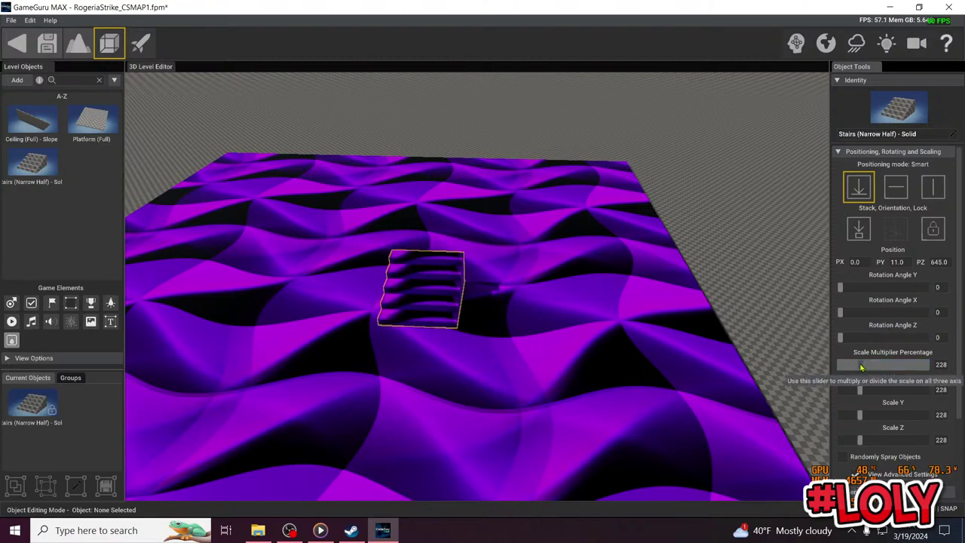
Place the enlarged stairs near one corner of the floor, at about PX 350, PZ 265
{"action": "key", "text": "w"}
{"action": "right_click_drag", "start_coordinate": [603, 305], "coordinate": [601, 214]}
{"action": "left_click", "coordinate": [561, 291]}
{"action": "scroll", "coordinate": [545, 246], "scroll_direction": "down", "scroll_amount": 5}
{"action": "scroll", "coordinate": [601, 214], "scroll_direction": "down", "scroll_amount": 4}
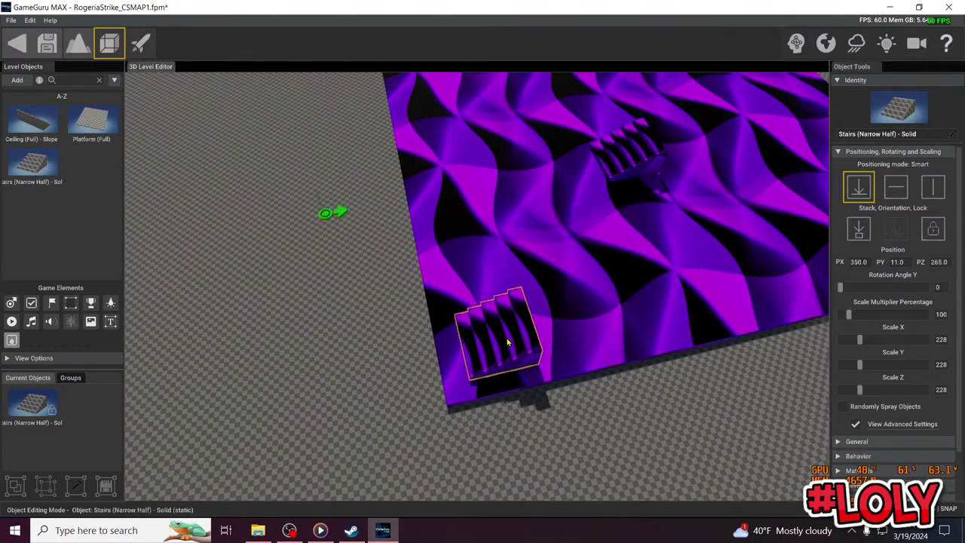
{"action": "left_click_drag", "start_coordinate": [507, 343], "coordinate": [504, 349], "text": "shift"}
Position a second copy of the stairs near the adjacent floor corner, at about PX -525, PZ 335
{"action": "left_click_drag", "start_coordinate": [558, 340], "coordinate": [531, 290]}
{"action": "key", "text": "d"}
{"action": "right_click_drag", "start_coordinate": [531, 291], "coordinate": [496, 226]}
{"action": "left_click_drag", "start_coordinate": [463, 198], "coordinate": [397, 92]}
{"action": "key", "text": "a"}
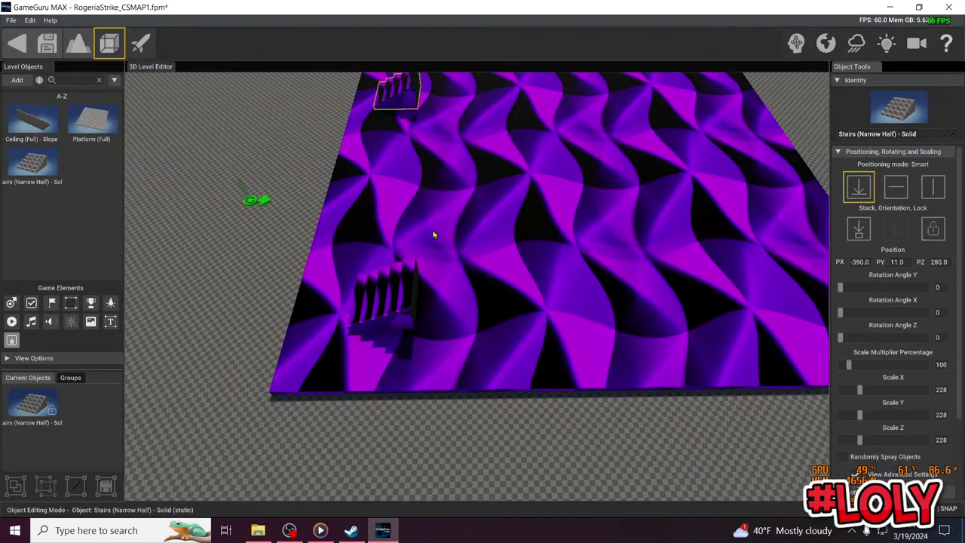
{"action": "right_click_drag", "start_coordinate": [433, 234], "coordinate": [459, 236]}
{"action": "key", "text": "s"}
{"action": "key", "text": "a"}
{"action": "key", "text": "s"}
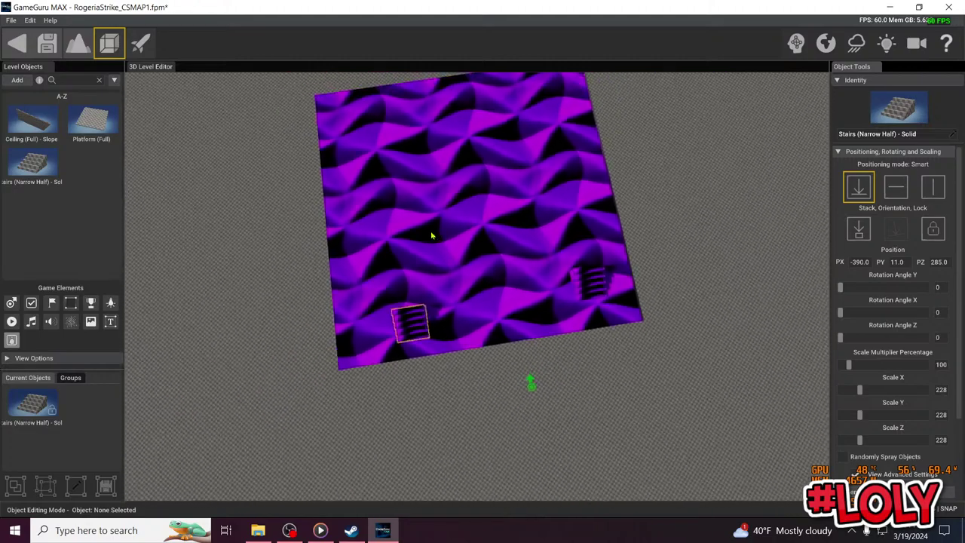
{"action": "left_click_drag", "start_coordinate": [413, 325], "coordinate": [373, 312]}
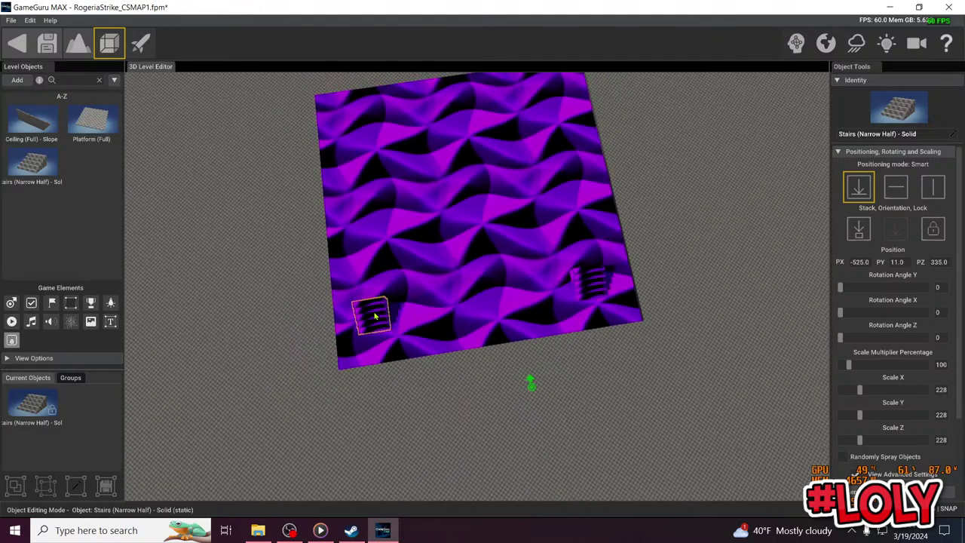
Paste a third copy of the stairs near the opposite end of the floor, at about PX -485, PZ 1105
{"action": "key", "text": "d"}
{"action": "right_click_drag", "start_coordinate": [409, 257], "coordinate": [347, 259]}
{"action": "key", "text": "d"}
{"action": "key", "text": "w"}
{"action": "right_click_drag", "start_coordinate": [410, 254], "coordinate": [399, 240]}
{"action": "right_click_drag", "start_coordinate": [490, 207], "coordinate": [514, 248]}
{"action": "scroll", "coordinate": [515, 245], "scroll_direction": "down", "scroll_amount": 3}
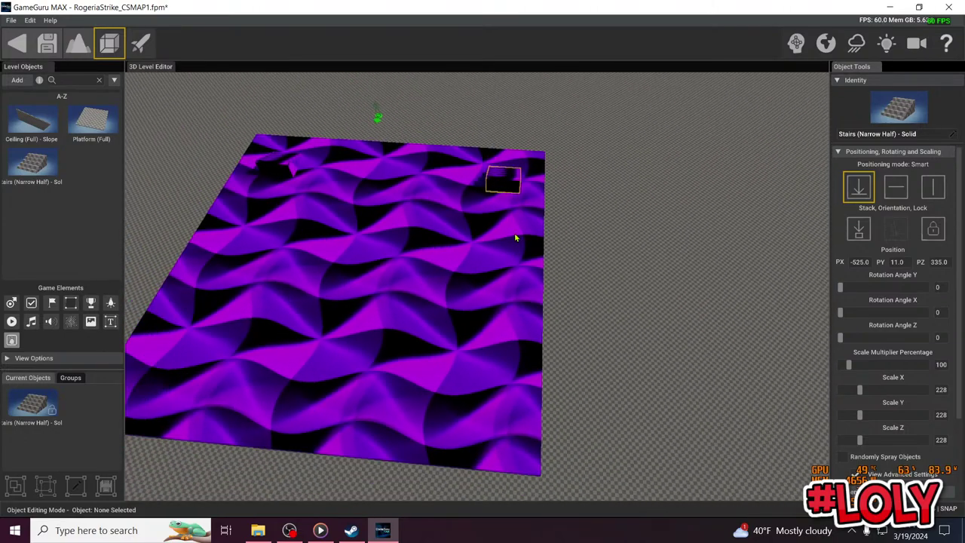
{"action": "key", "text": "ctrl+v"}
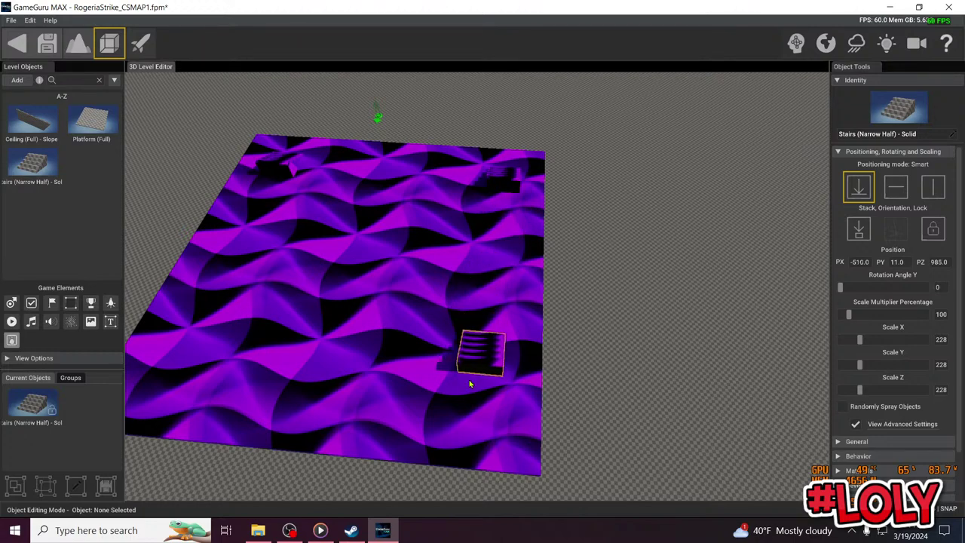
{"action": "left_click", "coordinate": [455, 412]}
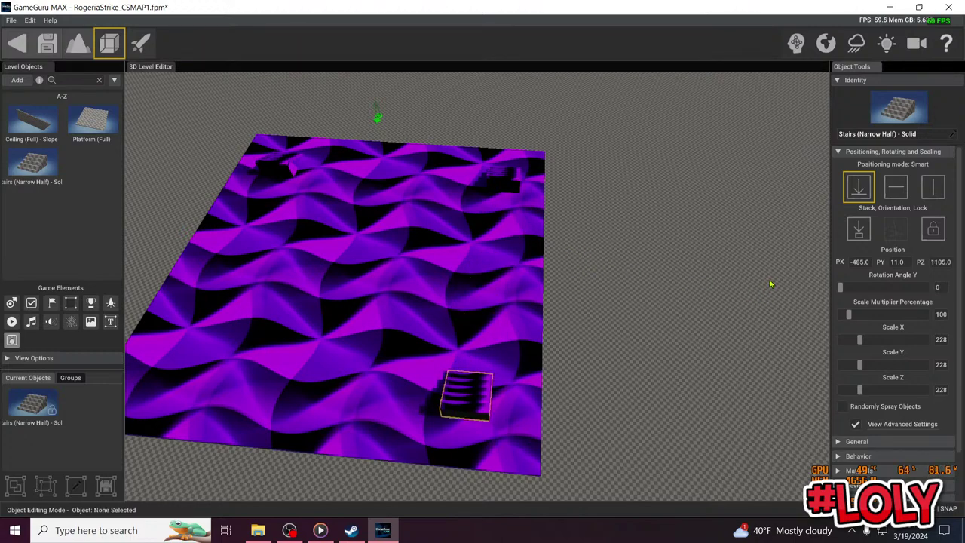
Rotate the third stairs to 181 degrees around Y and shift them to about PX -510, PZ 1115
{"action": "left_click_drag", "start_coordinate": [846, 292], "coordinate": [887, 292]}
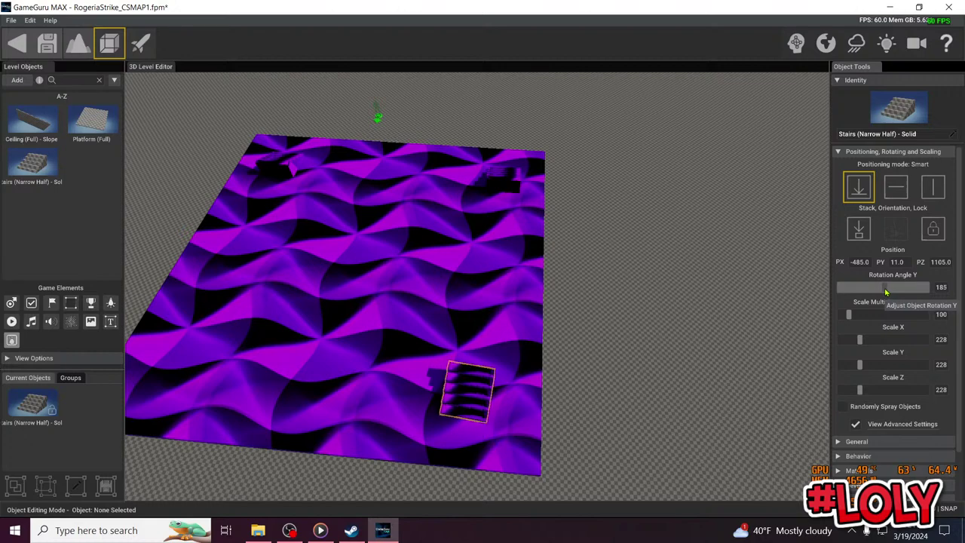
{"action": "left_click_drag", "start_coordinate": [884, 293], "coordinate": [885, 291]}
{"action": "right_click_drag", "start_coordinate": [616, 330], "coordinate": [616, 331]}
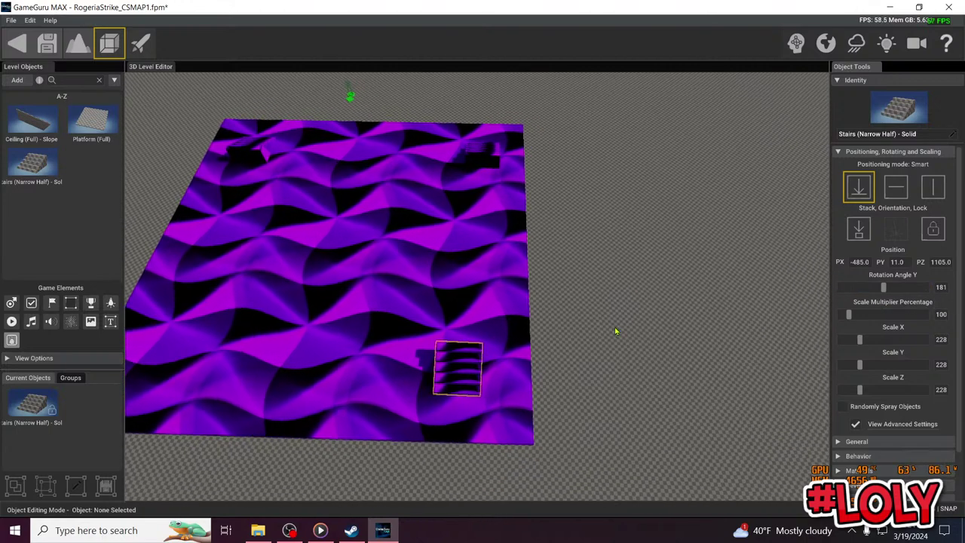
{"action": "left_click_drag", "start_coordinate": [451, 376], "coordinate": [463, 381]}
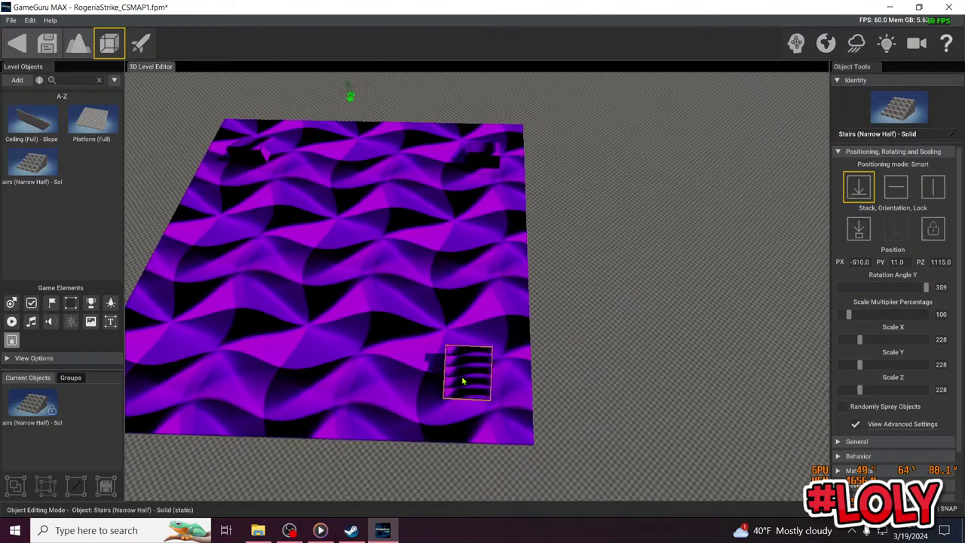
Duplicate the rotated stairs and place the copy near the remaining floor corner, at about PX 275, PZ 1140
{"action": "left_click", "coordinate": [463, 382]}
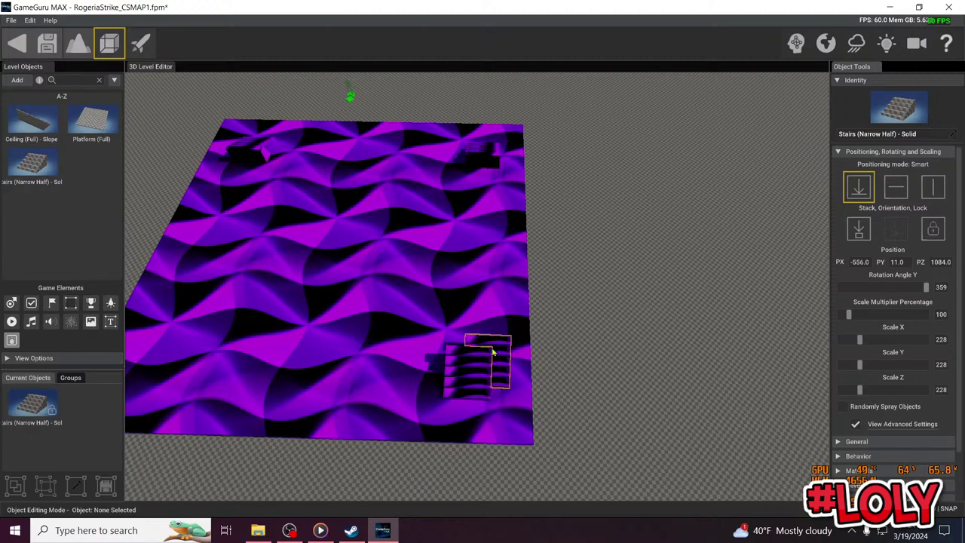
{"action": "key", "text": "a"}
{"action": "key", "text": "a"}
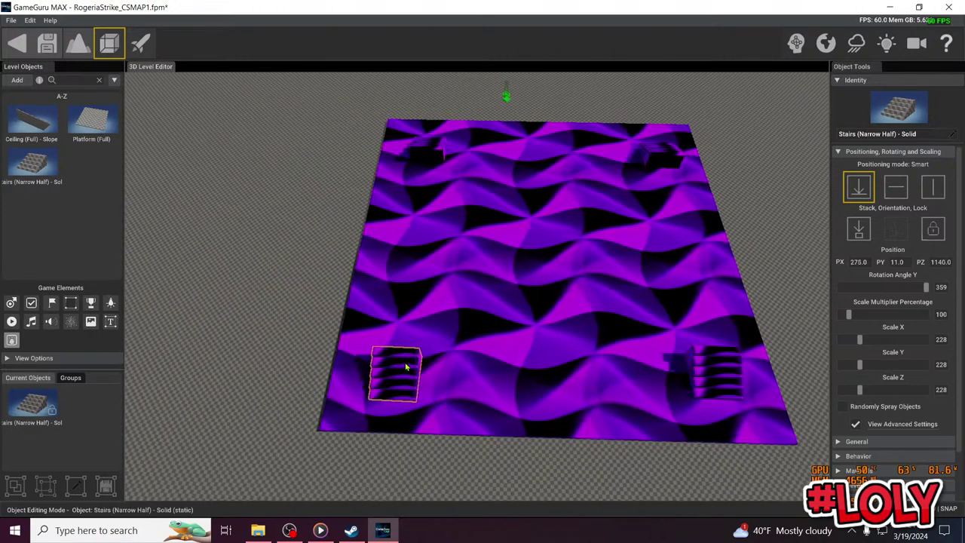
{"action": "key", "text": "w"}
{"action": "key", "text": "a"}
{"action": "right_click_drag", "start_coordinate": [407, 367], "coordinate": [554, 386]}
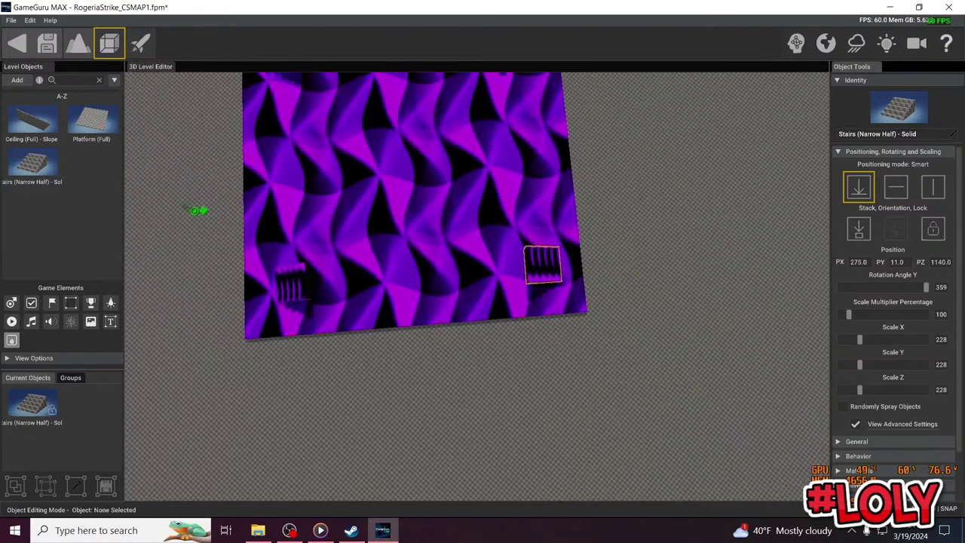
{"action": "right_click_drag", "start_coordinate": [462, 330], "coordinate": [454, 310]}
{"action": "key", "text": "w"}
{"action": "key", "text": "s"}
{"action": "key", "text": "w"}
{"action": "key", "text": "s"}
Add a Primitive (Cylinder) from the Blockout level design kit to the floor at about PX -235, PZ 525
{"action": "left_click", "coordinate": [14, 82]}
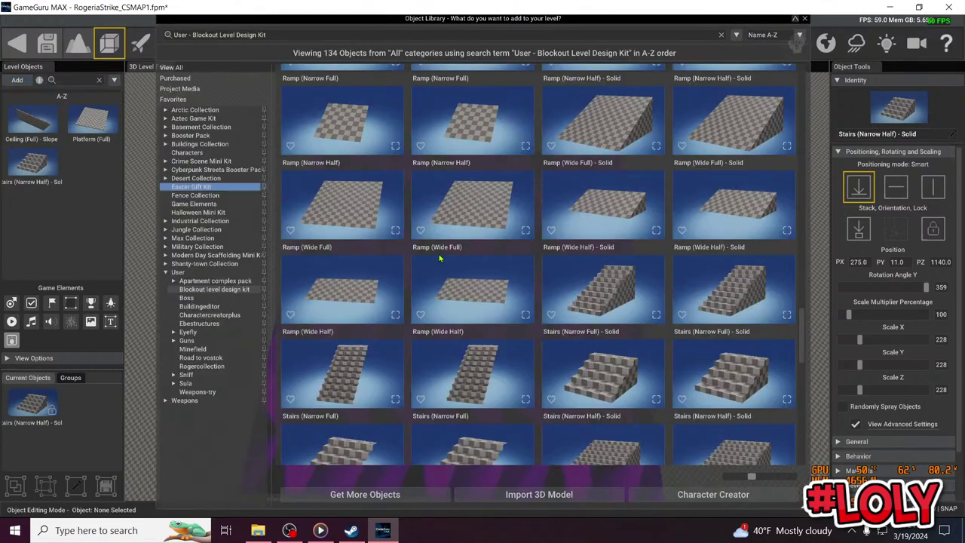
{"action": "scroll", "coordinate": [503, 307], "scroll_direction": "down", "scroll_amount": 2}
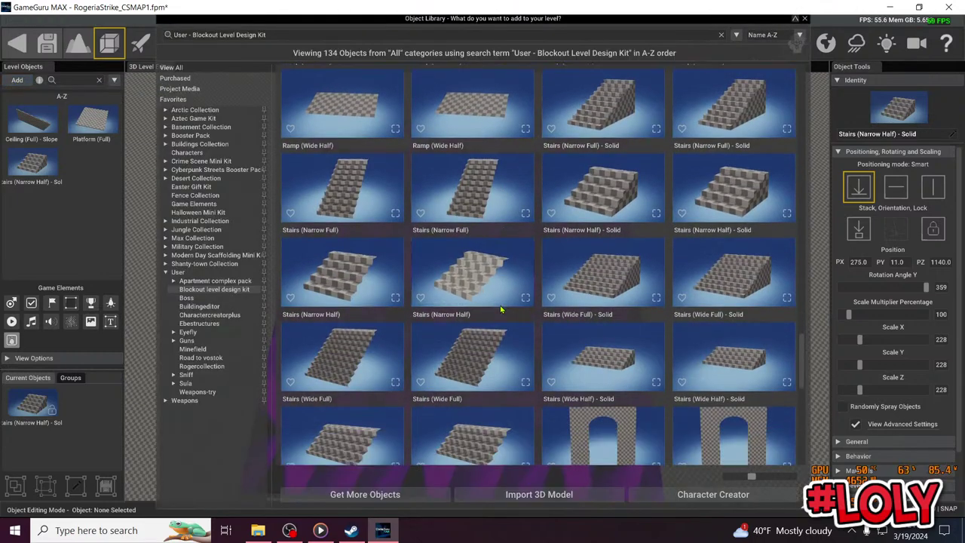
{"action": "scroll", "coordinate": [488, 283], "scroll_direction": "down", "scroll_amount": 4}
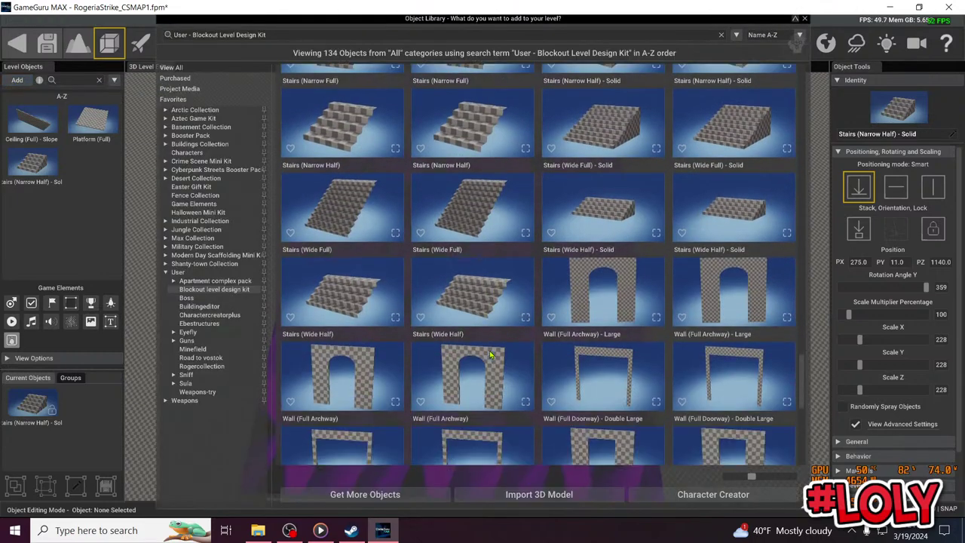
{"action": "scroll", "coordinate": [469, 353], "scroll_direction": "down", "scroll_amount": 2}
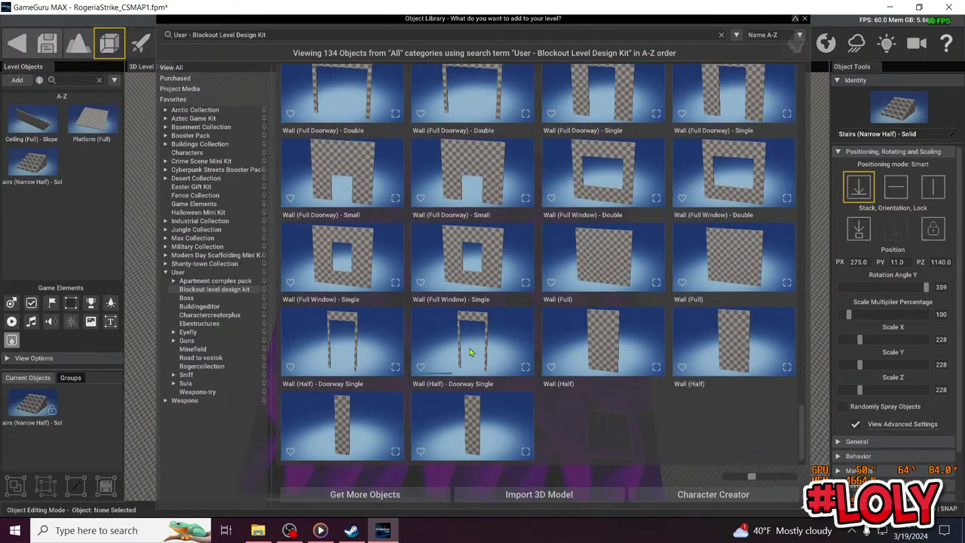
{"action": "scroll", "coordinate": [469, 352], "scroll_direction": "up", "scroll_amount": 6}
{"action": "scroll", "coordinate": [469, 354], "scroll_direction": "up", "scroll_amount": 5}
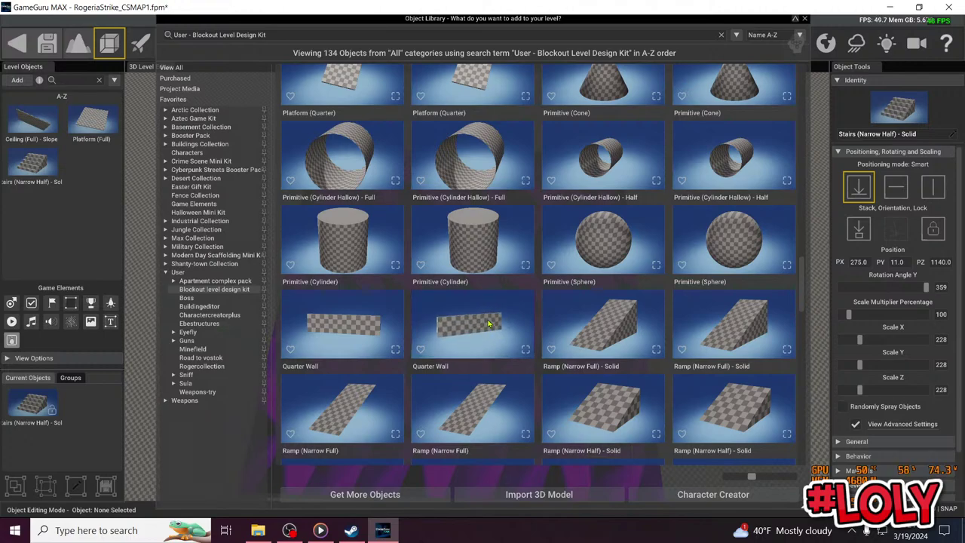
{"action": "scroll", "coordinate": [392, 288], "scroll_direction": "up", "scroll_amount": 1}
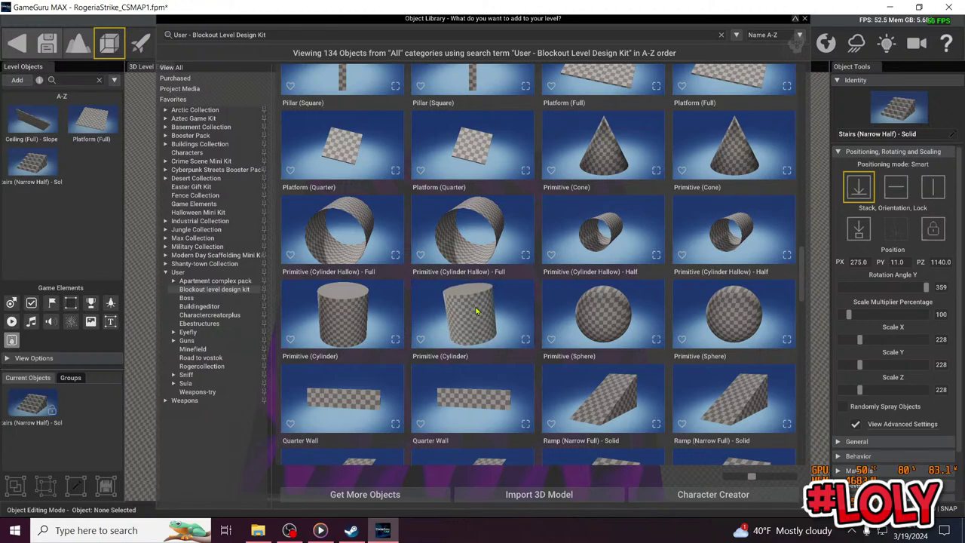
{"action": "left_click_drag", "start_coordinate": [516, 345], "coordinate": [401, 262]}
{"action": "left_click", "coordinate": [402, 262]}
Stack a second Primitive (Cylinder) on top of the one at PX -235, PZ 525
{"action": "right_click_drag", "start_coordinate": [446, 285], "coordinate": [423, 248]}
{"action": "key", "text": "w"}
{"action": "mouse_move", "coordinate": [468, 304]}
{"action": "right_mouse_down"}
{"action": "mouse_move", "coordinate": [422, 283]}
{"action": "mouse_move", "coordinate": [460, 249]}
{"action": "mouse_move", "coordinate": [467, 305]}
{"action": "right_mouse_up"}
{"action": "key", "text": "w"}
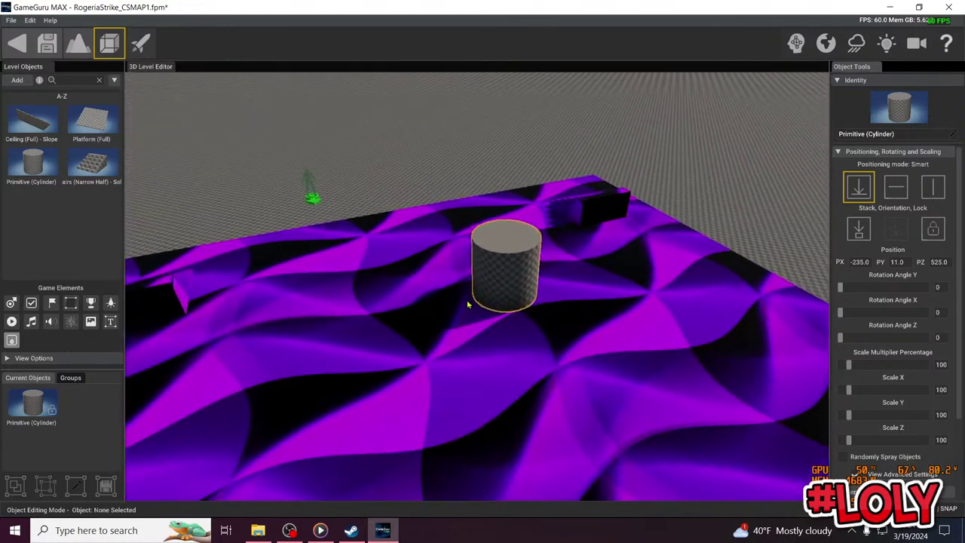
{"action": "left_click_drag", "start_coordinate": [38, 171], "coordinate": [508, 185]}
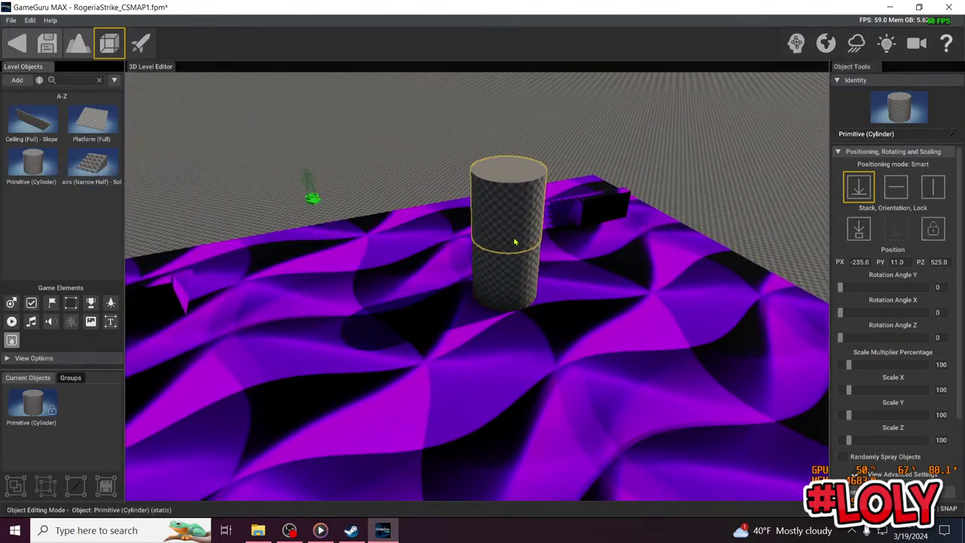
Build another pillar of two stacked cylinders beside the first one, at about PX 70, PZ 565
{"action": "left_click_drag", "start_coordinate": [36, 174], "coordinate": [300, 375]}
{"action": "key", "text": "s"}
{"action": "left_click_drag", "start_coordinate": [42, 175], "coordinate": [323, 311]}
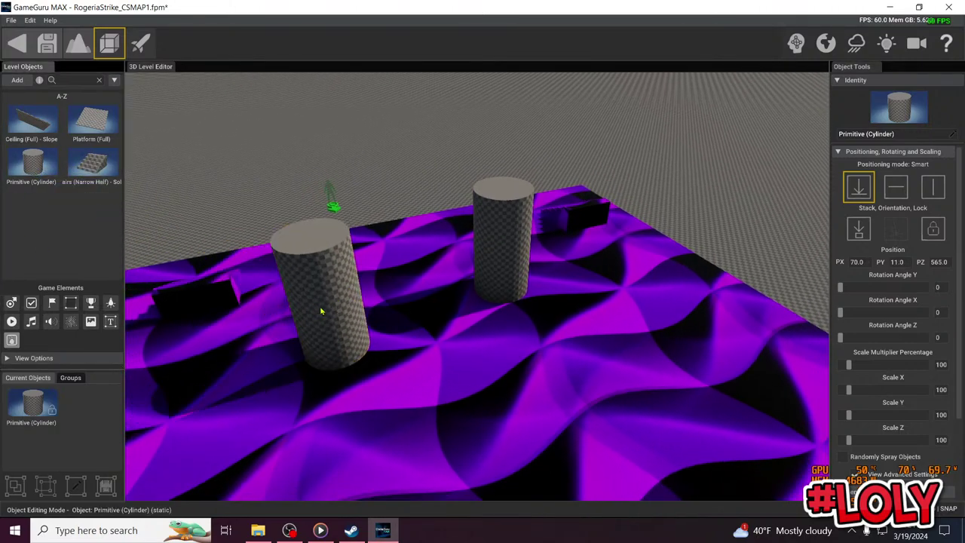
Place a cylinder near PX -325, PZ 800, shift it slightly, and stack a second cylinder on it
{"action": "left_click_drag", "start_coordinate": [49, 172], "coordinate": [640, 379]}
{"action": "key", "text": "s"}
{"action": "right_click_drag", "start_coordinate": [640, 378], "coordinate": [596, 445]}
{"action": "key", "text": "s"}
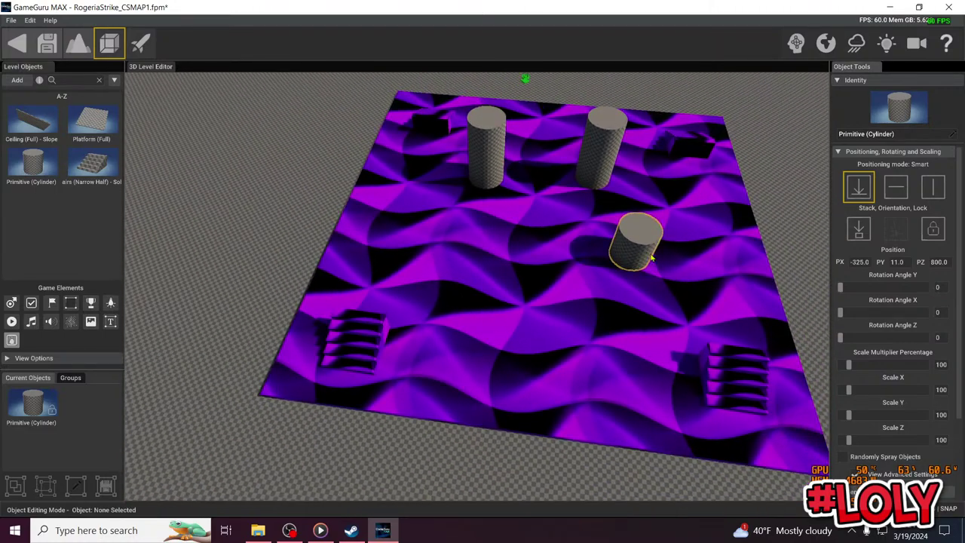
{"action": "left_click_drag", "start_coordinate": [634, 254], "coordinate": [606, 271]}
{"action": "left_click_drag", "start_coordinate": [43, 167], "coordinate": [612, 254]}
Build two more pillars of two stacked cylinders each, at about PX 55, PZ 865 and PX -110, PZ 1090
{"action": "left_click_drag", "start_coordinate": [37, 167], "coordinate": [475, 264]}
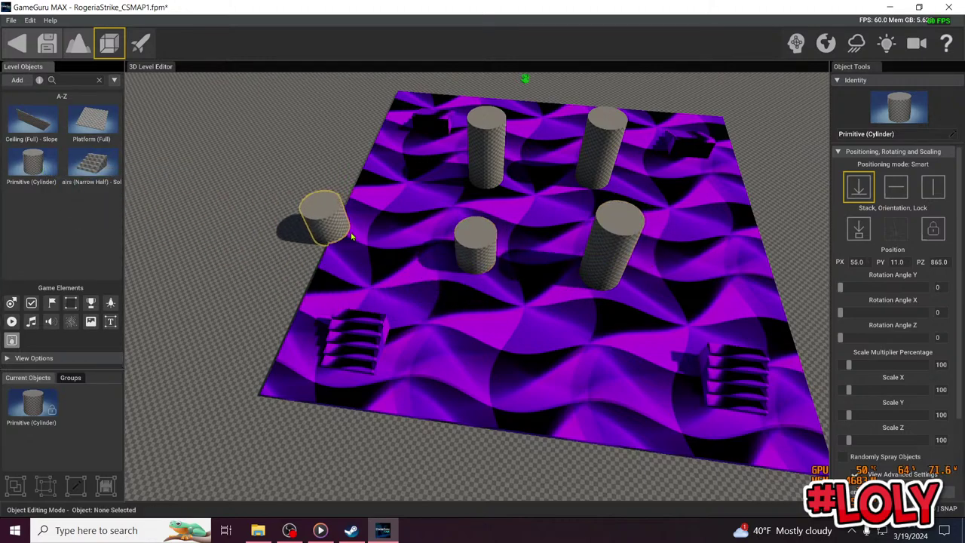
{"action": "left_click", "coordinate": [479, 241]}
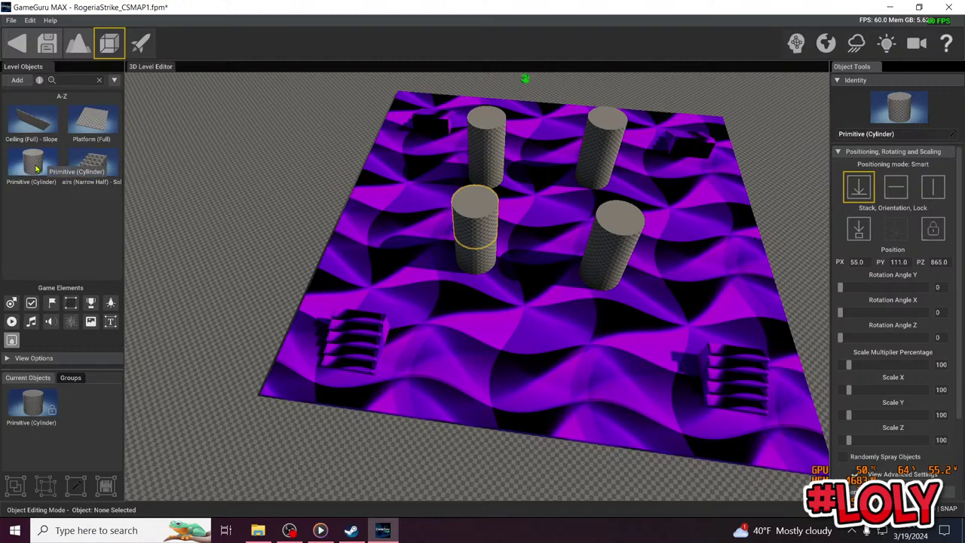
{"action": "left_click_drag", "start_coordinate": [36, 169], "coordinate": [540, 354]}
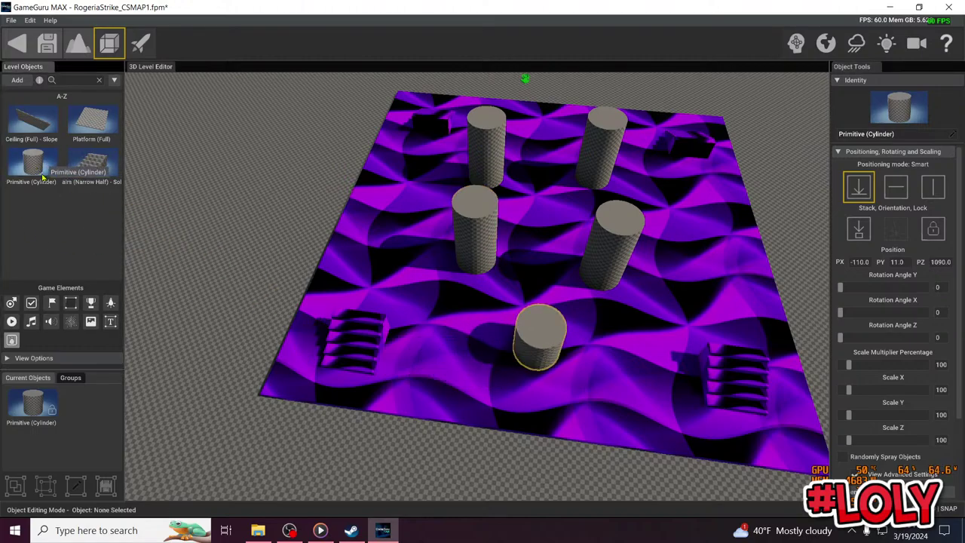
{"action": "left_click_drag", "start_coordinate": [42, 175], "coordinate": [541, 329]}
Build a sixth pillar of two stacked cylinders between the stairs at the opposite floor edge, at about PX -80, PZ 320
{"action": "mouse_move", "coordinate": [540, 328]}
{"action": "right_mouse_down"}
{"action": "mouse_move", "coordinate": [392, 332]}
{"action": "mouse_move", "coordinate": [573, 343]}
{"action": "mouse_move", "coordinate": [530, 340]}
{"action": "right_mouse_up"}
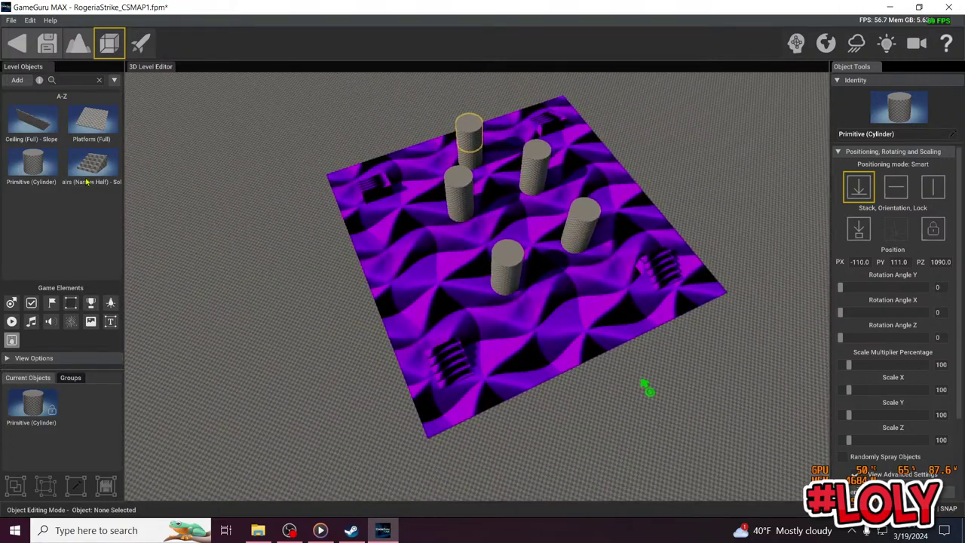
{"action": "left_click", "coordinate": [34, 166]}
{"action": "left_click", "coordinate": [577, 309]}
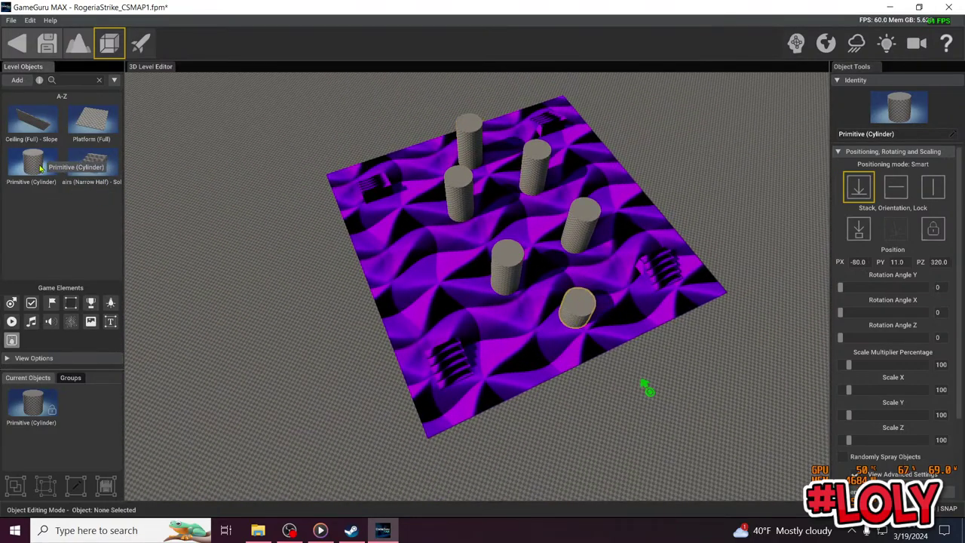
{"action": "left_click_drag", "start_coordinate": [40, 169], "coordinate": [579, 310]}
Add a Block (Full) from the Blockout level design kit near the floor edge between two stairs, at about PX -485, PZ 710
{"action": "mouse_move", "coordinate": [579, 310]}
{"action": "right_mouse_down"}
{"action": "mouse_move", "coordinate": [460, 311]}
{"action": "mouse_move", "coordinate": [576, 309]}
{"action": "right_mouse_up"}
{"action": "left_click", "coordinate": [17, 80]}
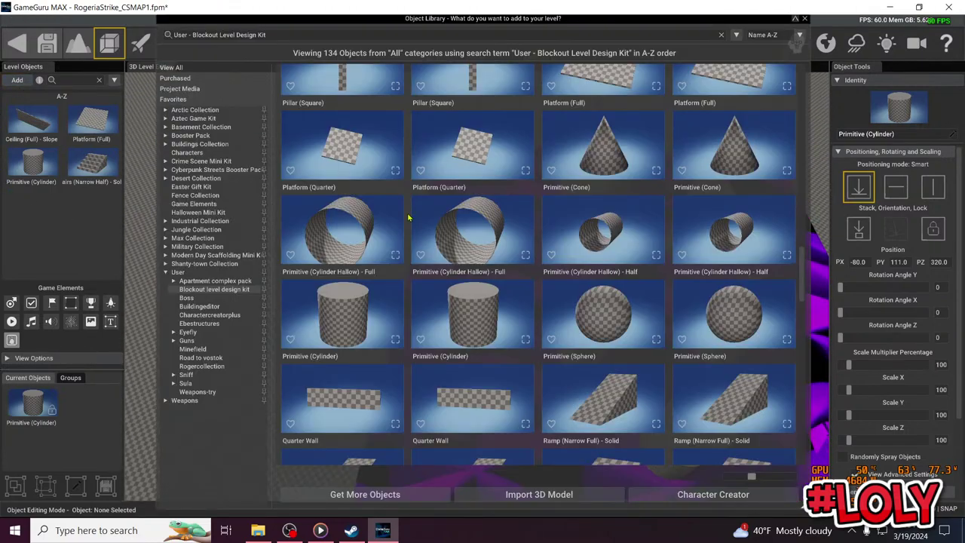
{"action": "scroll", "coordinate": [452, 287], "scroll_direction": "up", "scroll_amount": 3}
{"action": "scroll", "coordinate": [520, 291], "scroll_direction": "up", "scroll_amount": 2}
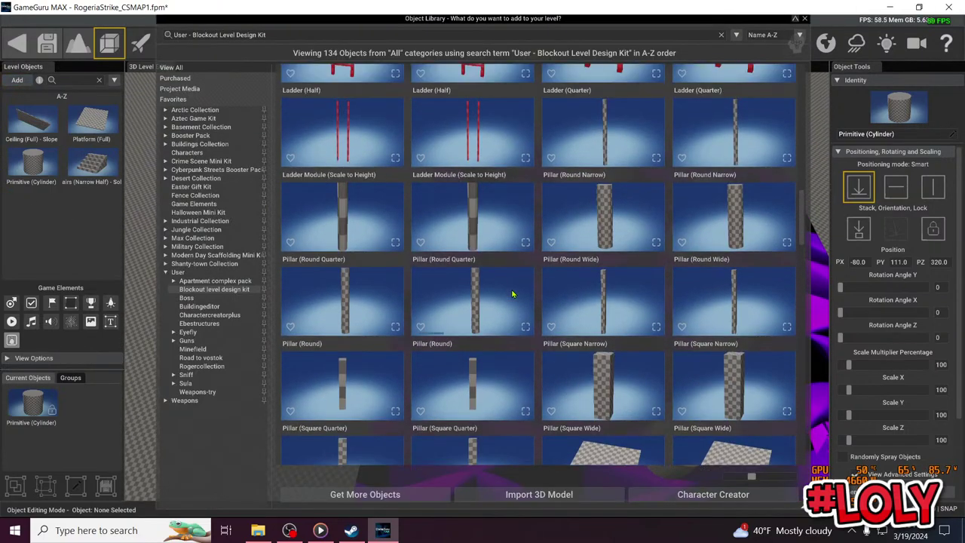
{"action": "scroll", "coordinate": [512, 286], "scroll_direction": "up", "scroll_amount": 5}
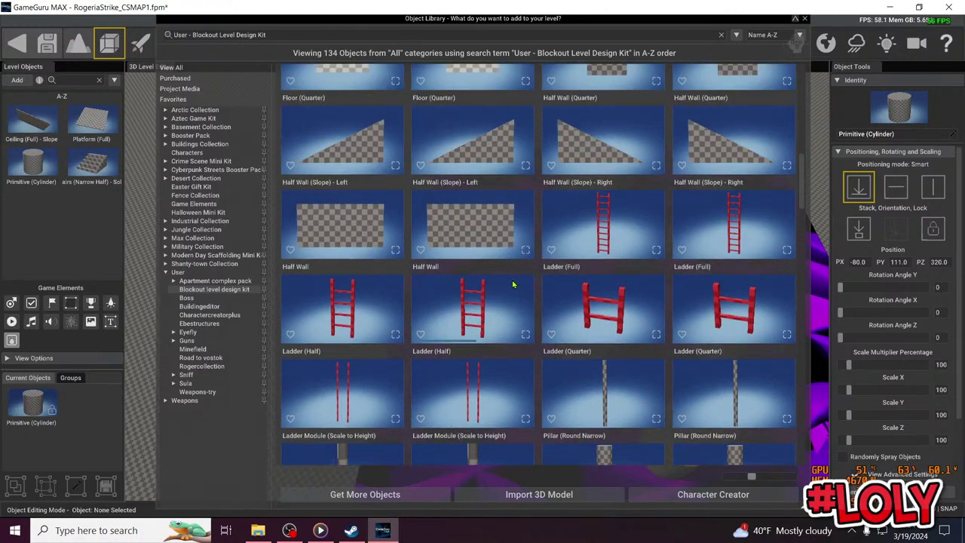
{"action": "scroll", "coordinate": [506, 285], "scroll_direction": "up", "scroll_amount": 3}
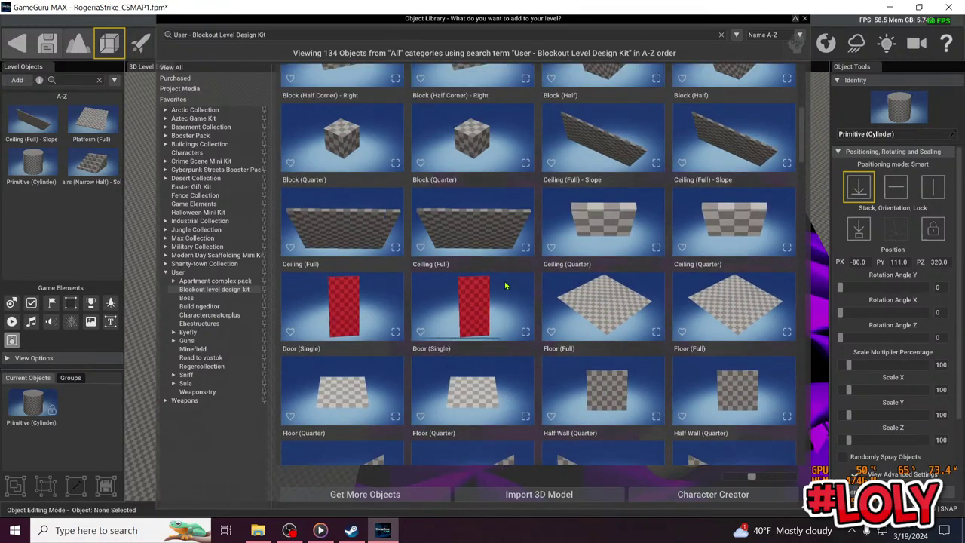
{"action": "scroll", "coordinate": [506, 285], "scroll_direction": "up", "scroll_amount": 2}
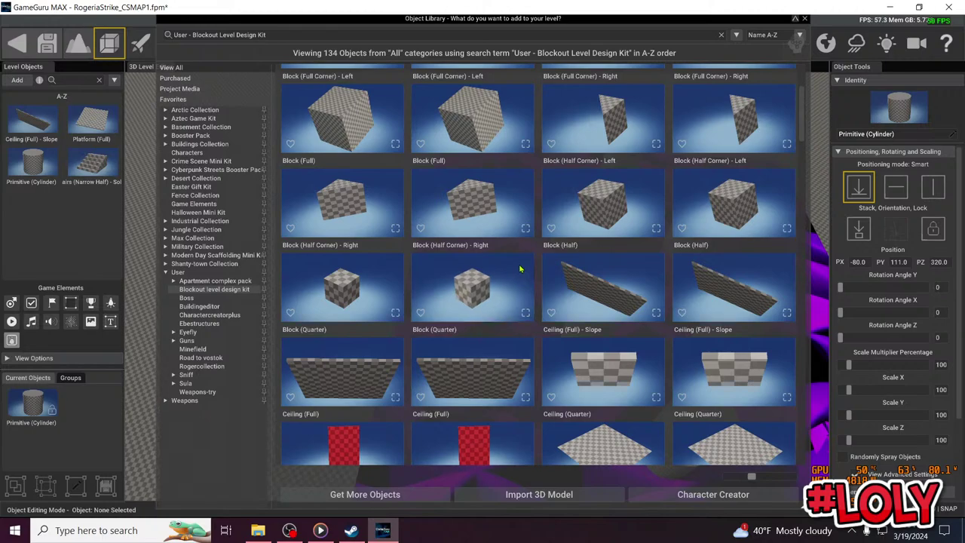
{"action": "scroll", "coordinate": [554, 279], "scroll_direction": "up", "scroll_amount": 1}
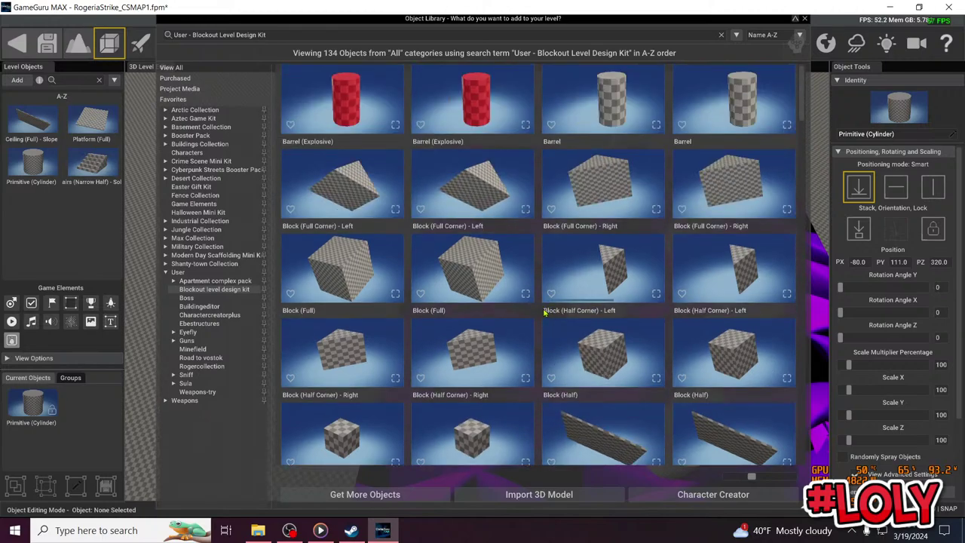
{"action": "scroll", "coordinate": [533, 326], "scroll_direction": "down", "scroll_amount": 2}
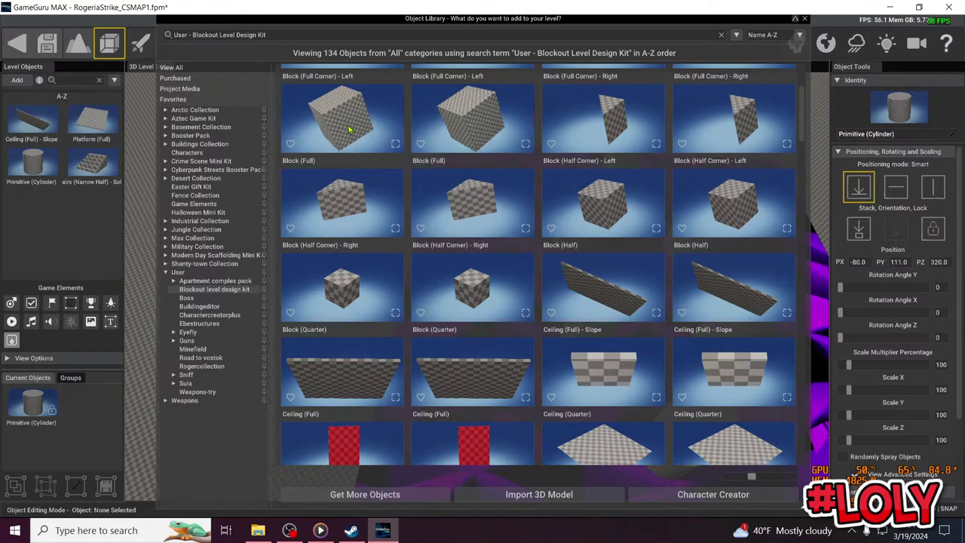
{"action": "left_click_drag", "start_coordinate": [345, 129], "coordinate": [487, 268]}
Set the block's Scale X to 105 and move it against the back of the corner stairs, at about PX -520, PZ 440
{"action": "scroll", "coordinate": [515, 259], "scroll_direction": "up", "scroll_amount": 8}
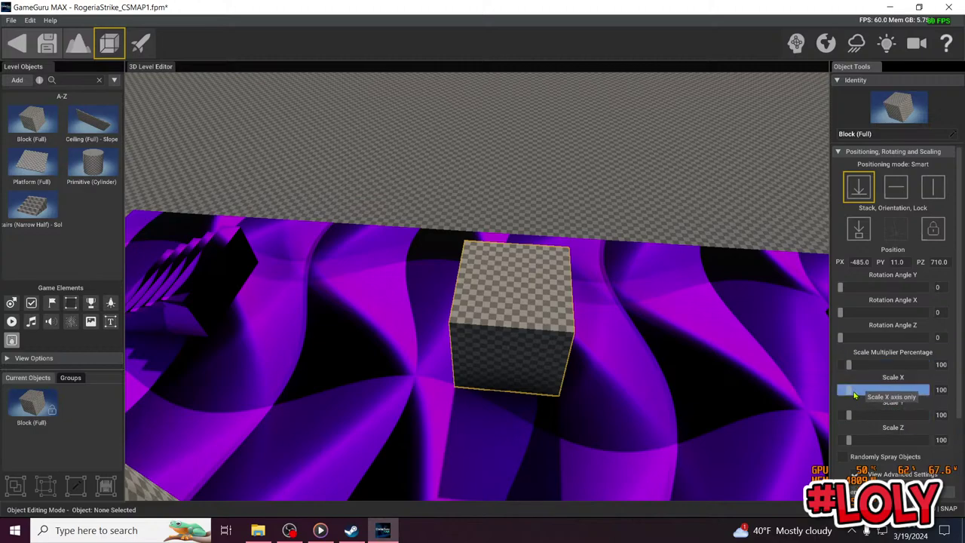
{"action": "left_click_drag", "start_coordinate": [855, 394], "coordinate": [849, 417]}
{"action": "left_click_drag", "start_coordinate": [474, 361], "coordinate": [357, 307]}
{"action": "key", "text": "a"}
{"action": "key", "text": "a"}
{"action": "right_click_drag", "start_coordinate": [356, 307], "coordinate": [487, 302]}
{"action": "key", "text": "w"}
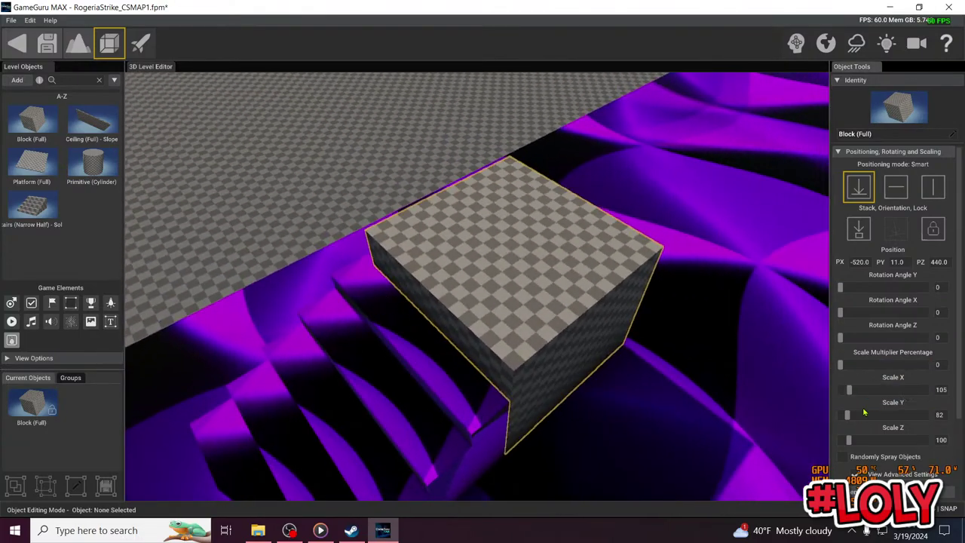
Resize the block to Scale X 129 and Scale Y 64, and shift it to PX -525 in line with the stairs
{"action": "left_click_drag", "start_coordinate": [849, 416], "coordinate": [847, 417]}
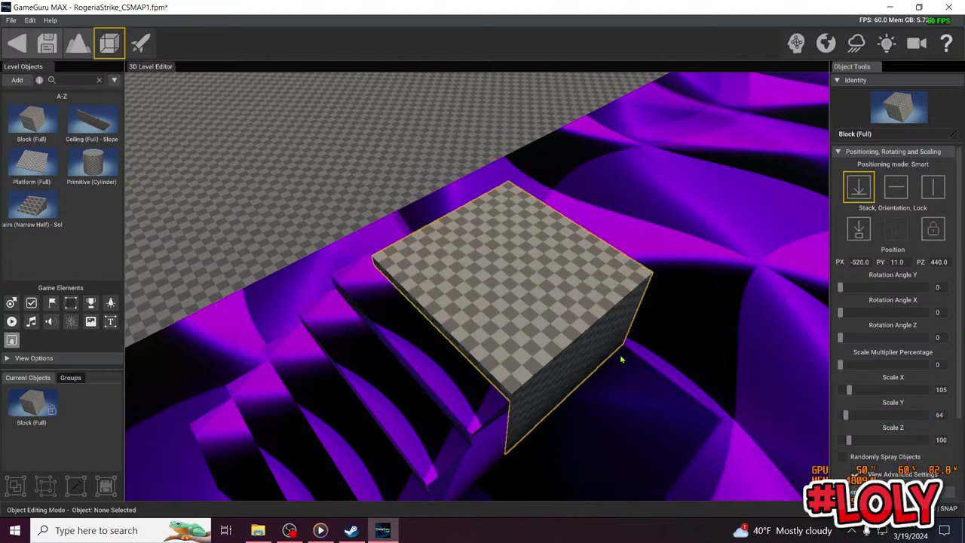
{"action": "right_click_drag", "start_coordinate": [621, 360], "coordinate": [601, 348]}
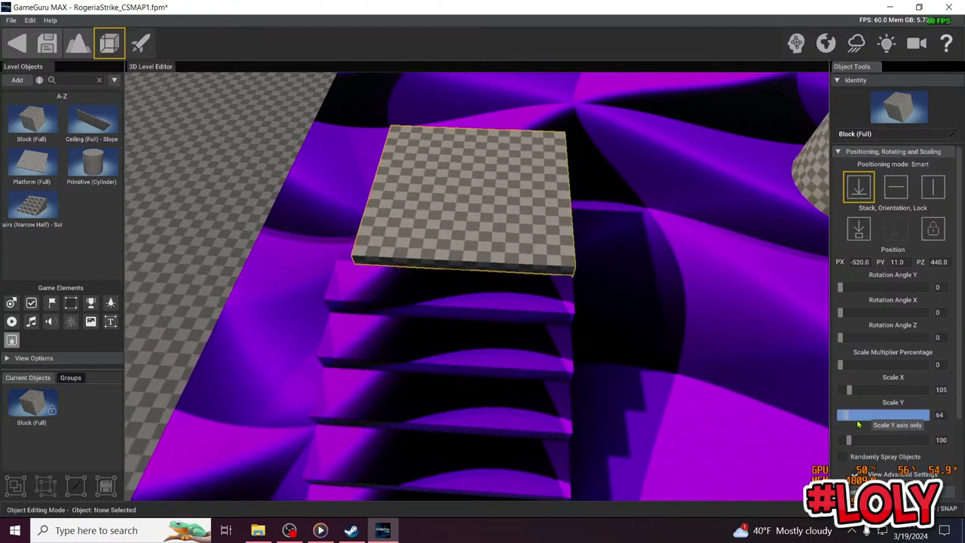
{"action": "left_click_drag", "start_coordinate": [850, 392], "coordinate": [852, 392]}
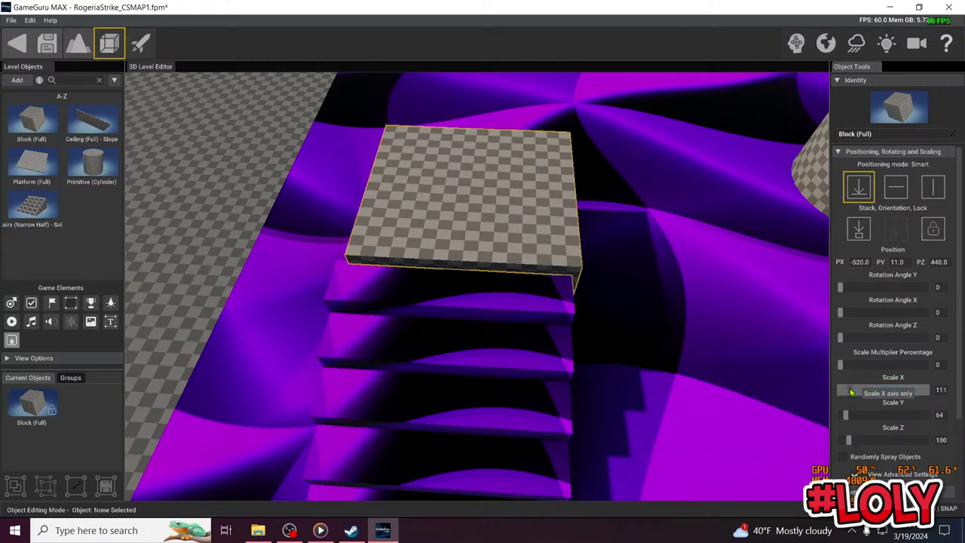
{"action": "left_click_drag", "start_coordinate": [533, 241], "coordinate": [518, 234]}
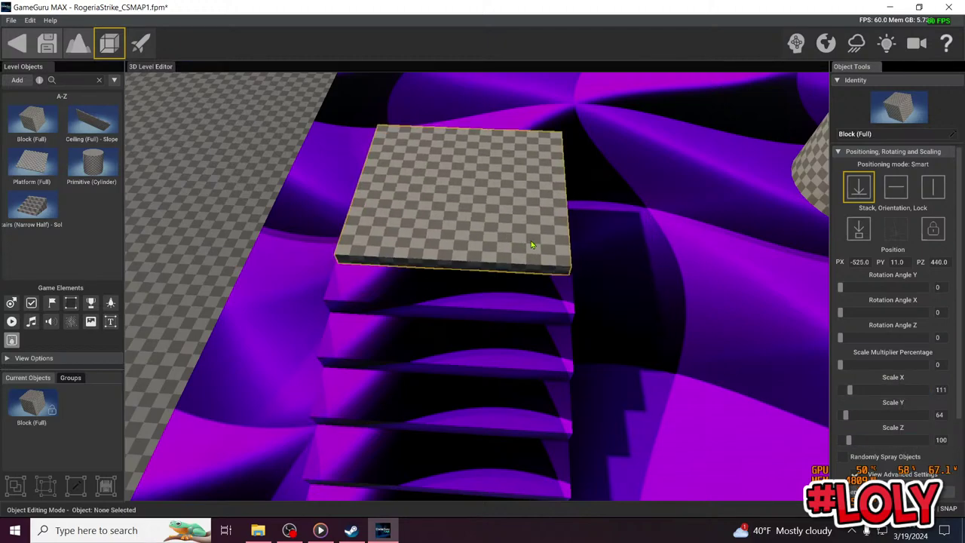
{"action": "left_click_drag", "start_coordinate": [853, 391], "coordinate": [852, 392]}
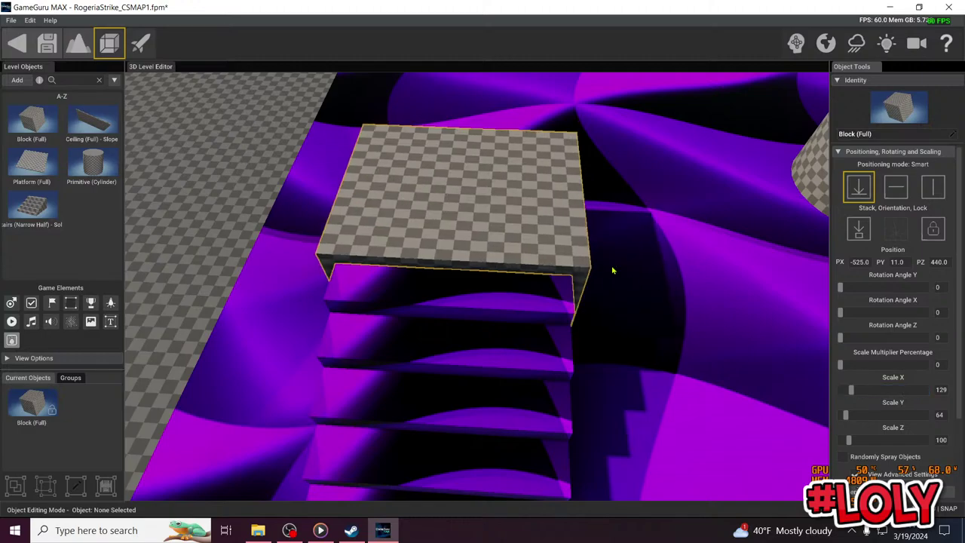
Stretch the block to Scale Z 749 and center it between the two stairs at about PZ 685
{"action": "key", "text": "d"}
{"action": "right_click_drag", "start_coordinate": [612, 269], "coordinate": [610, 267]}
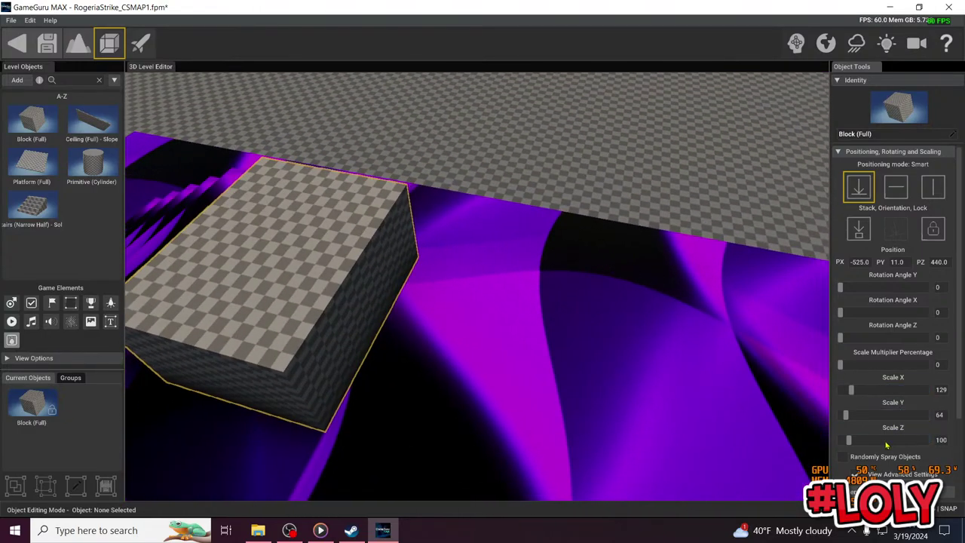
{"action": "left_click_drag", "start_coordinate": [855, 444], "coordinate": [890, 441]}
{"action": "key", "text": "s"}
{"action": "right_click_drag", "start_coordinate": [597, 346], "coordinate": [450, 309]}
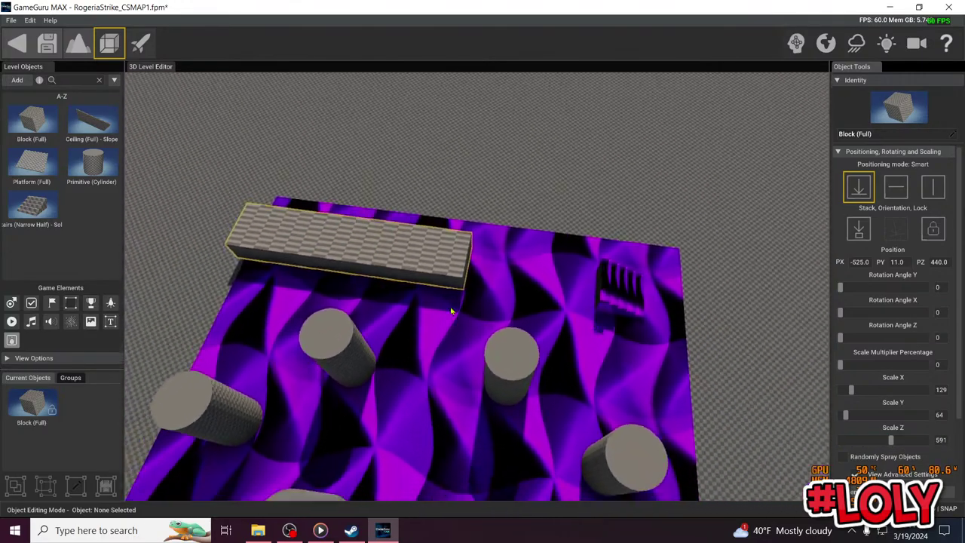
{"action": "left_click_drag", "start_coordinate": [410, 263], "coordinate": [488, 273]}
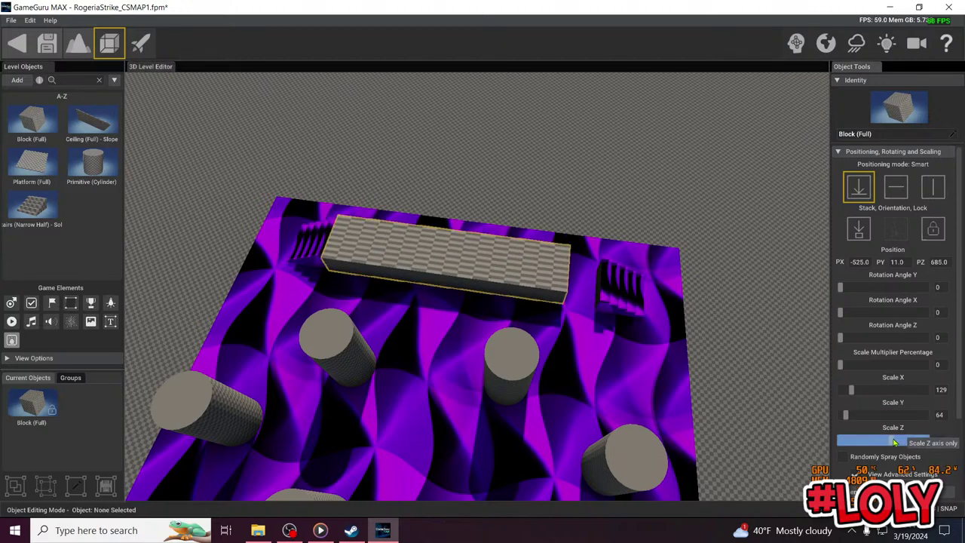
{"action": "left_click_drag", "start_coordinate": [894, 442], "coordinate": [905, 443]}
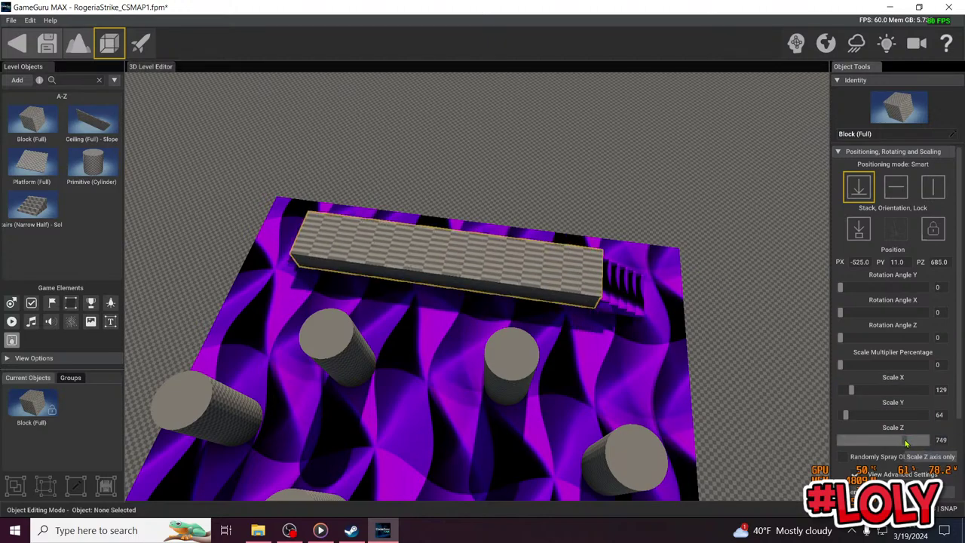
Fine-tune the long block's position against the stairs, at about PX -515, PZ 700
{"action": "left_click_drag", "start_coordinate": [495, 286], "coordinate": [504, 291]}
{"action": "key", "text": "d"}
{"action": "key", "text": "w"}
{"action": "right_click_drag", "start_coordinate": [504, 291], "coordinate": [343, 282]}
{"action": "left_click_drag", "start_coordinate": [571, 267], "coordinate": [565, 268]}
{"action": "key", "text": "d"}
{"action": "mouse_move", "coordinate": [607, 280]}
{"action": "right_mouse_down"}
{"action": "mouse_move", "coordinate": [483, 275]}
{"action": "mouse_move", "coordinate": [612, 294]}
{"action": "right_mouse_up"}
{"action": "key", "text": "a"}
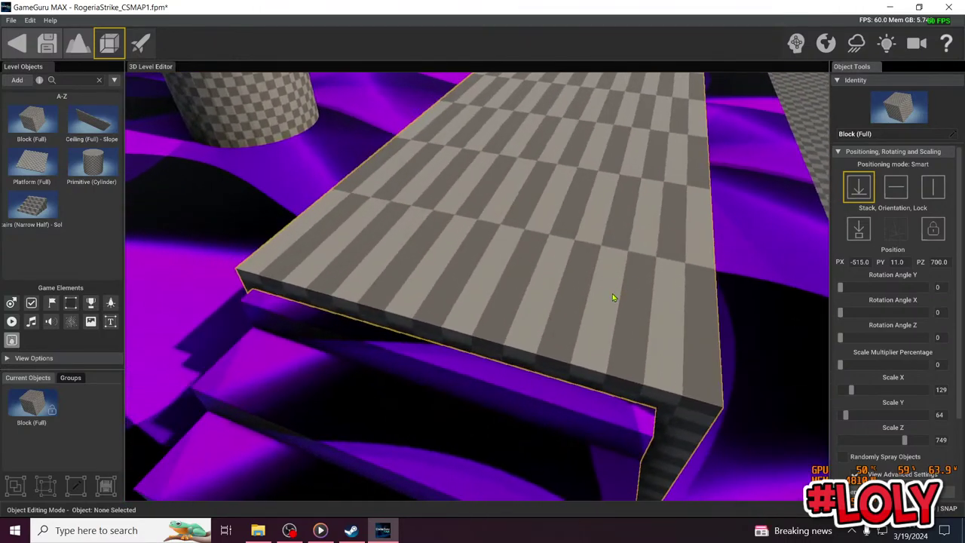
{"action": "left_click_drag", "start_coordinate": [612, 293], "coordinate": [610, 293]}
Move the stairs at the block's other end flush against it, at about PX -515, PZ 295
{"action": "key", "text": "d"}
{"action": "right_click_drag", "start_coordinate": [612, 297], "coordinate": [531, 302]}
{"action": "key", "text": "s"}
{"action": "key", "text": "w"}
{"action": "key", "text": "d"}
{"action": "right_click_drag", "start_coordinate": [705, 260], "coordinate": [647, 257]}
{"action": "key", "text": "d"}
{"action": "right_click_drag", "start_coordinate": [498, 274], "coordinate": [462, 239]}
{"action": "left_click", "coordinate": [476, 206]}
{"action": "left_click_drag", "start_coordinate": [476, 207], "coordinate": [496, 219]}
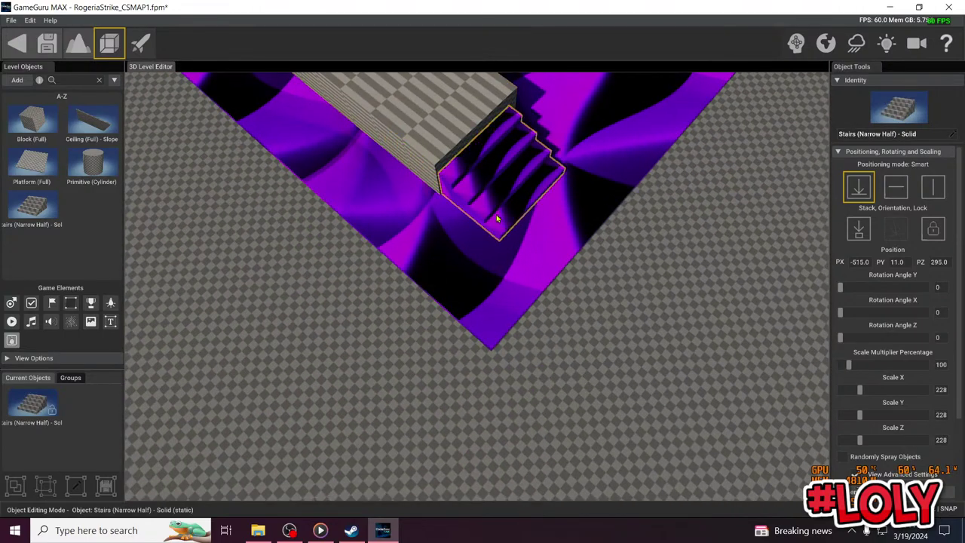
{"action": "mouse_move", "coordinate": [551, 233]}
{"action": "right_mouse_down"}
{"action": "mouse_move", "coordinate": [588, 249]}
{"action": "mouse_move", "coordinate": [746, 236]}
{"action": "mouse_move", "coordinate": [546, 231]}
{"action": "right_mouse_up"}
{"action": "key", "text": "s"}
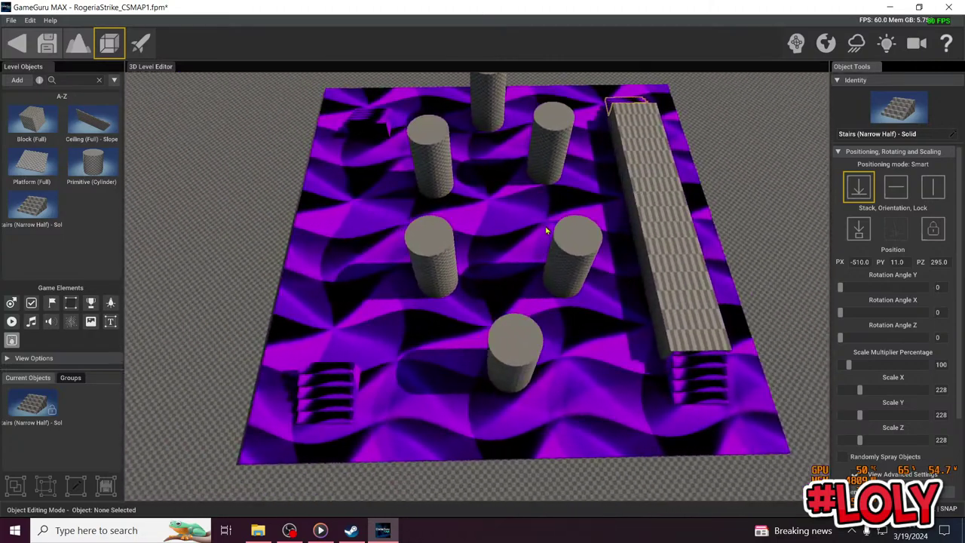
{"action": "left_click", "coordinate": [370, 122]}
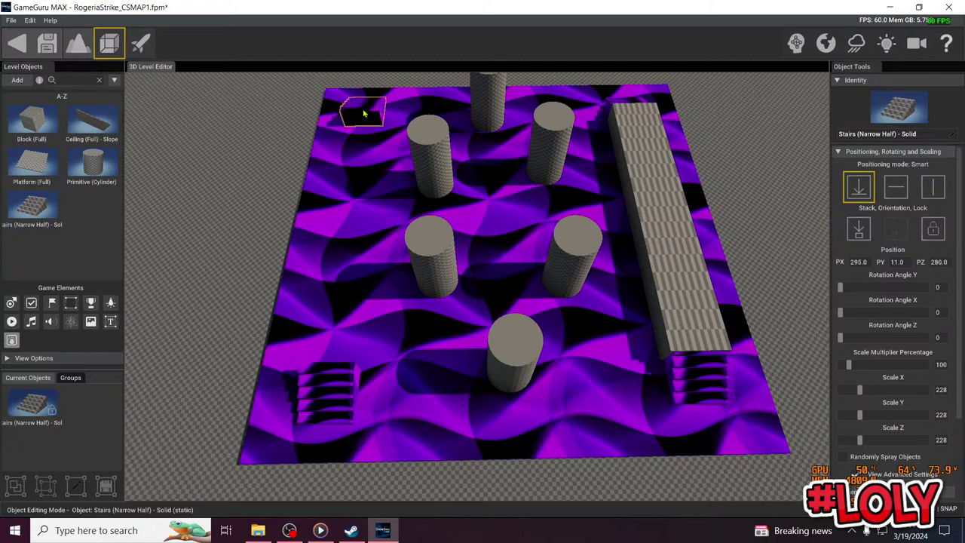
{"action": "left_click", "coordinate": [685, 330]}
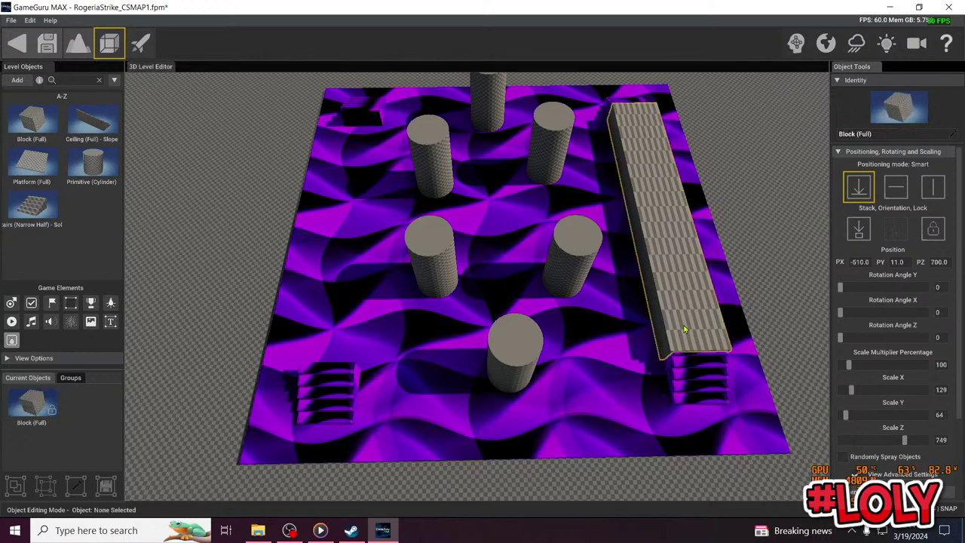
{"action": "left_click_drag", "start_coordinate": [662, 309], "coordinate": [596, 332], "text": "shift"}
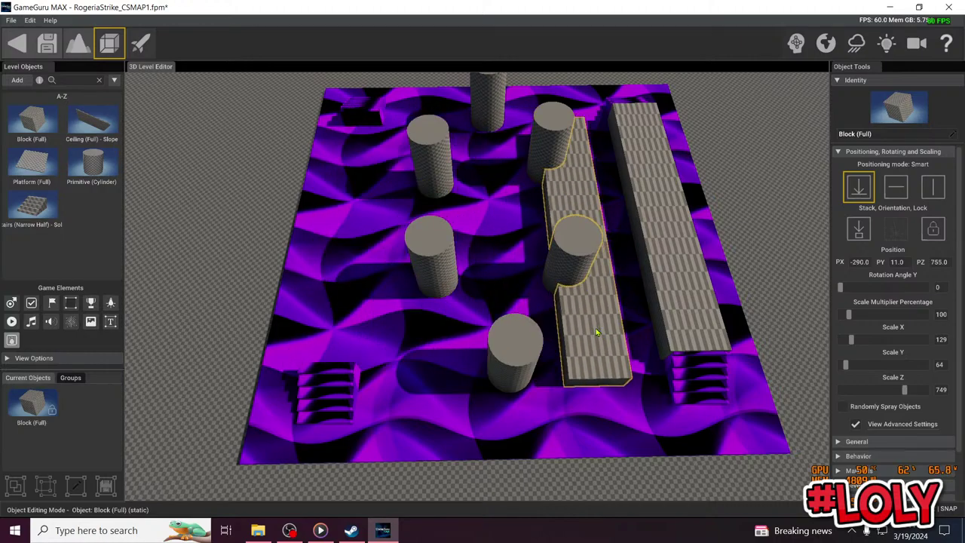
{"action": "key", "text": "Delete"}
Select the long block walkway and show its material settings
{"action": "key", "text": "d"}
{"action": "left_click", "coordinate": [591, 288]}
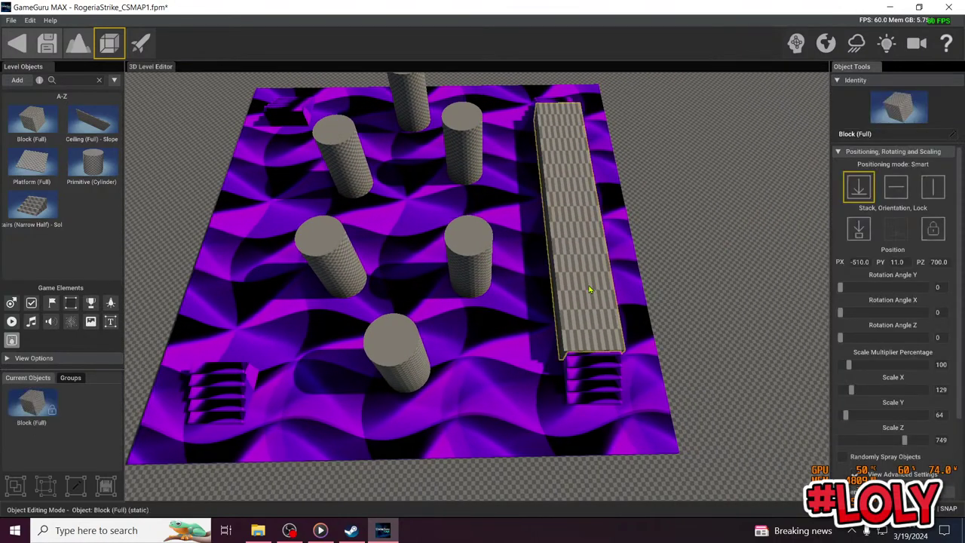
{"action": "right_click_drag", "start_coordinate": [591, 288], "coordinate": [591, 257]}
{"action": "right_click_drag", "start_coordinate": [612, 294], "coordinate": [591, 294]}
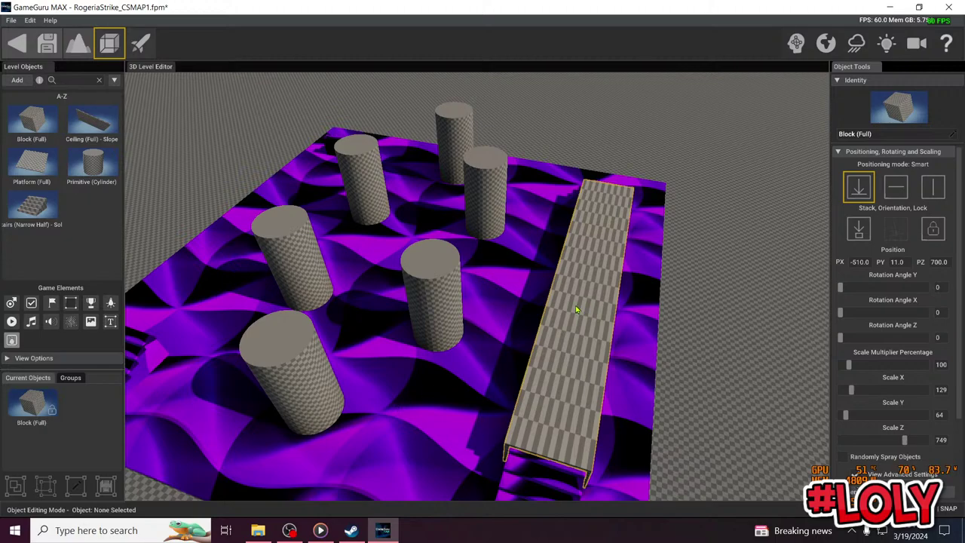
{"action": "left_click", "coordinate": [879, 152]}
{"action": "left_click", "coordinate": [879, 152]}
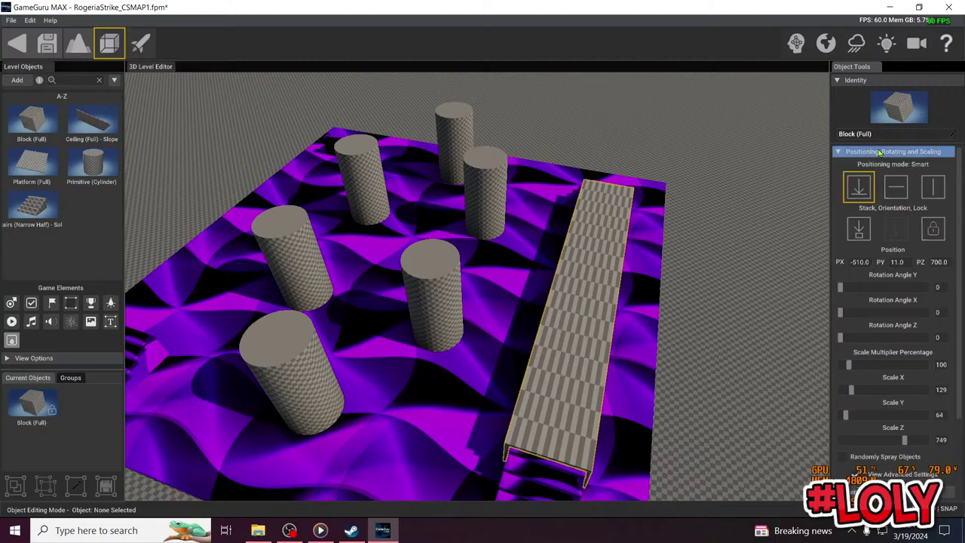
{"action": "left_click", "coordinate": [879, 152]}
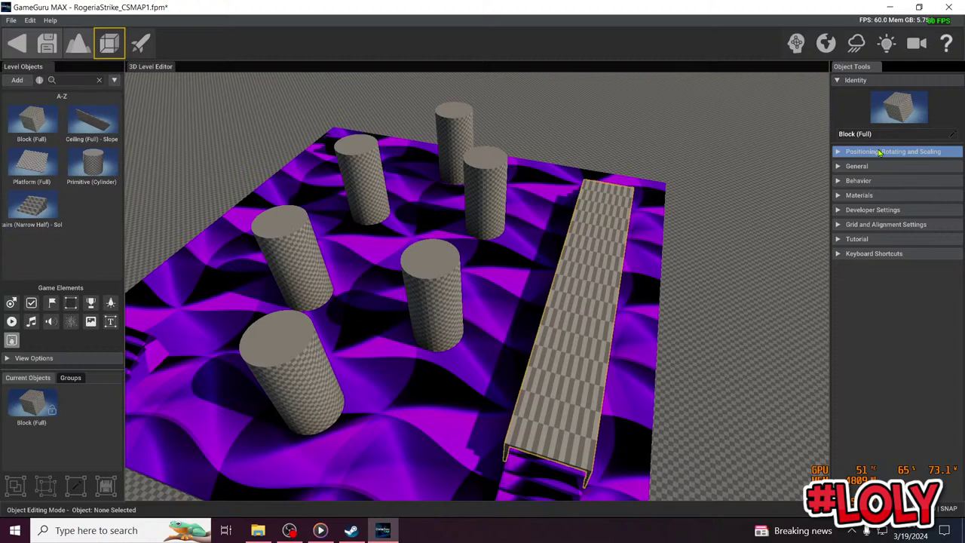
{"action": "left_click", "coordinate": [880, 195]}
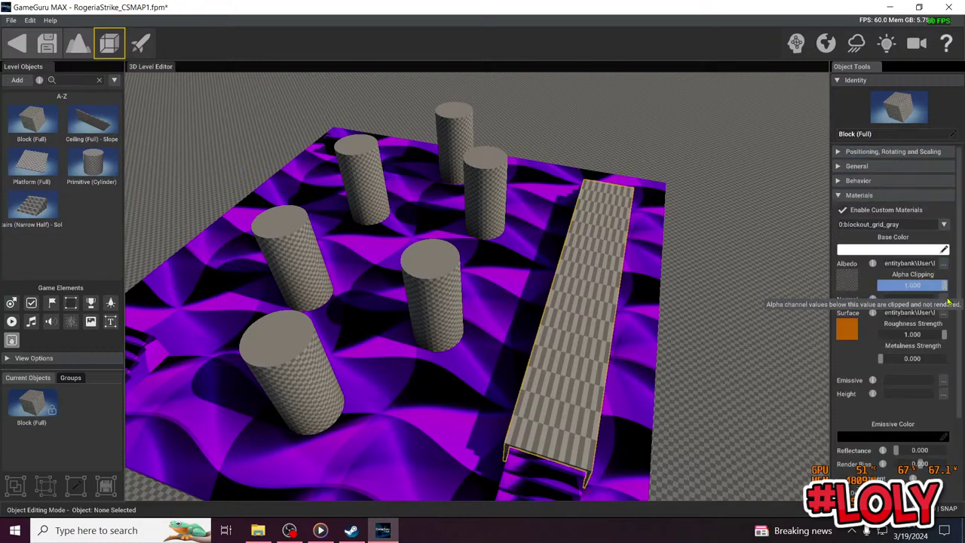
Apply Texture_512x512_13.png from the SBS - Seamless Abstract Pack - 512x512 folder as the long block's albedo texture
{"action": "left_click", "coordinate": [943, 264]}
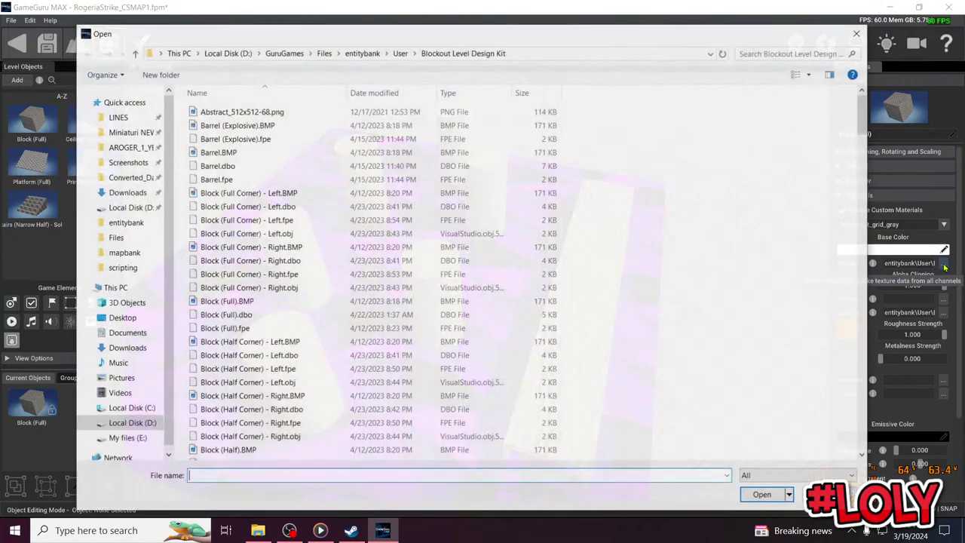
{"action": "left_click", "coordinate": [121, 424]}
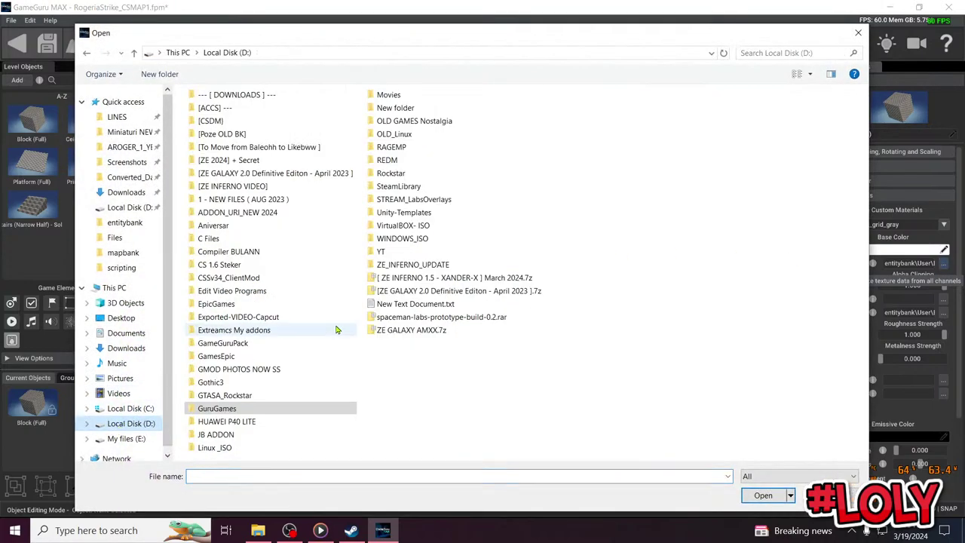
{"action": "double_click", "coordinate": [249, 343]}
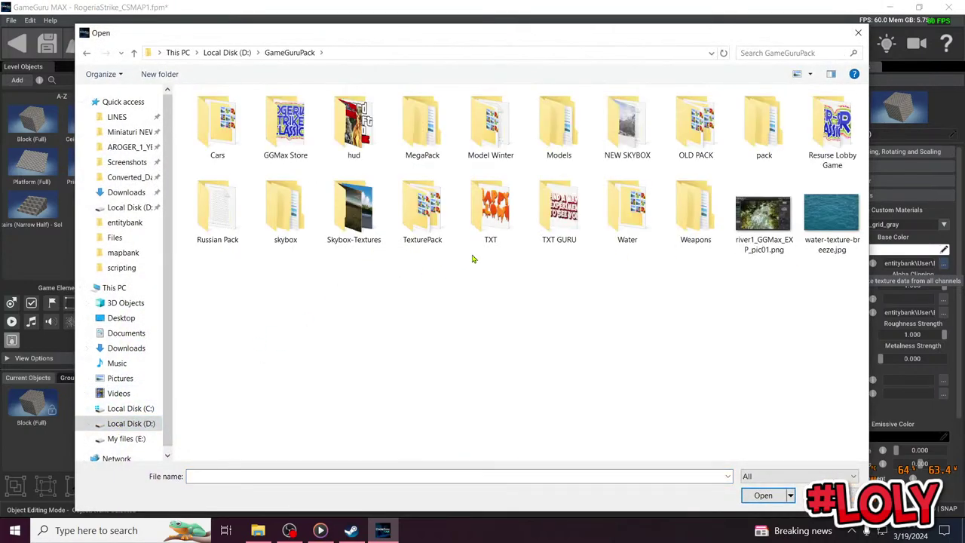
{"action": "double_click", "coordinate": [441, 226]}
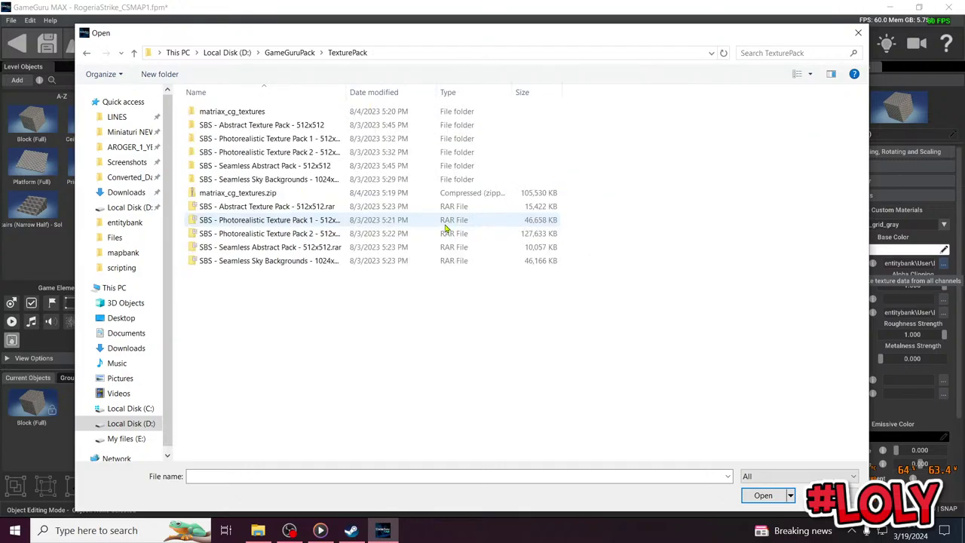
{"action": "double_click", "coordinate": [249, 165]}
{"action": "double_click", "coordinate": [230, 113]}
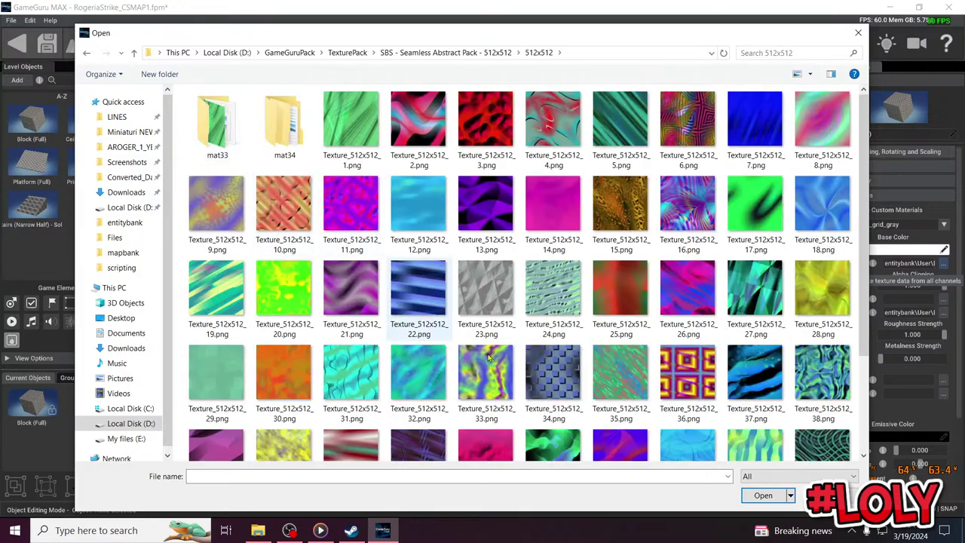
{"action": "double_click", "coordinate": [485, 203]}
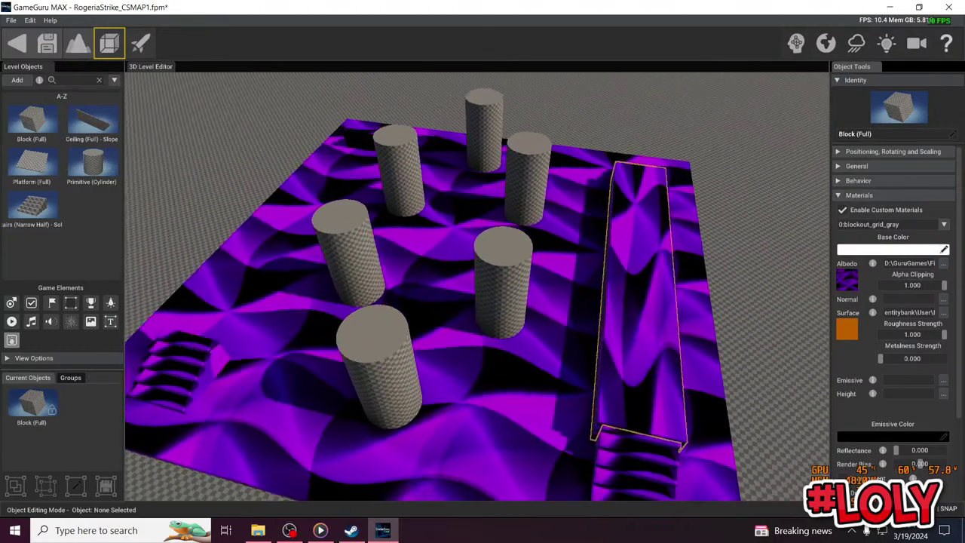
Duplicate the textured long block and place the copy between the stairs on the opposite side of the floor
{"action": "right_click_drag", "start_coordinate": [589, 281], "coordinate": [610, 282]}
{"action": "key", "text": "ctrl+d"}
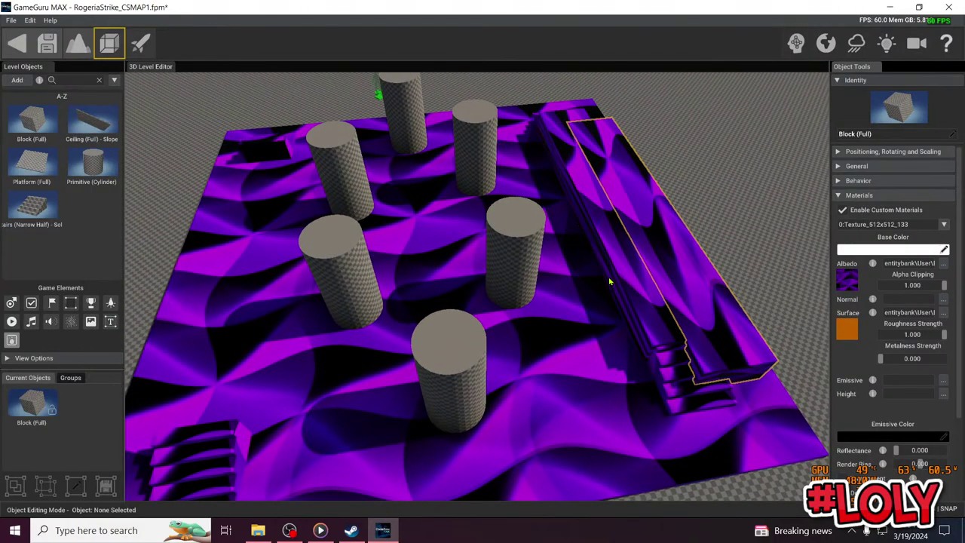
{"action": "right_click_drag", "start_coordinate": [656, 254], "coordinate": [358, 273]}
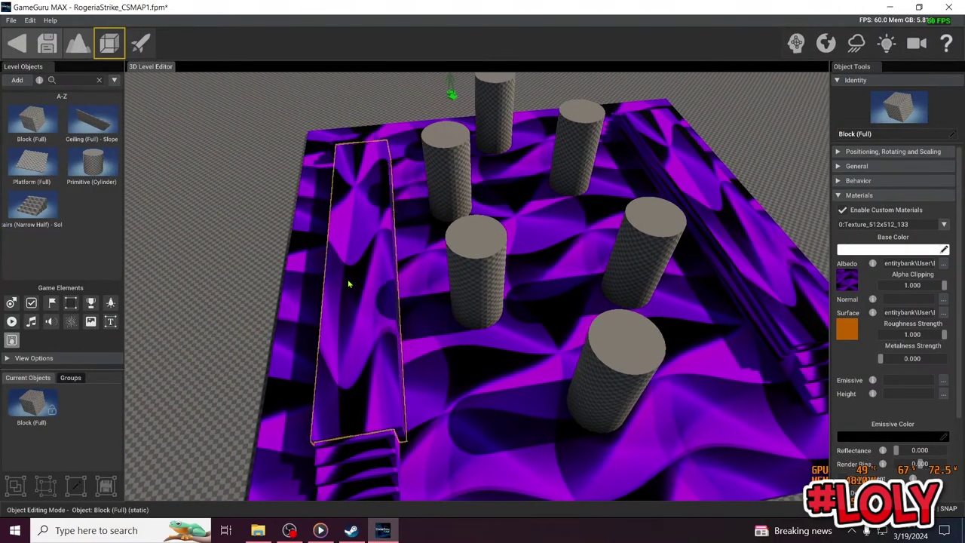
{"action": "left_click_drag", "start_coordinate": [346, 283], "coordinate": [346, 283]}
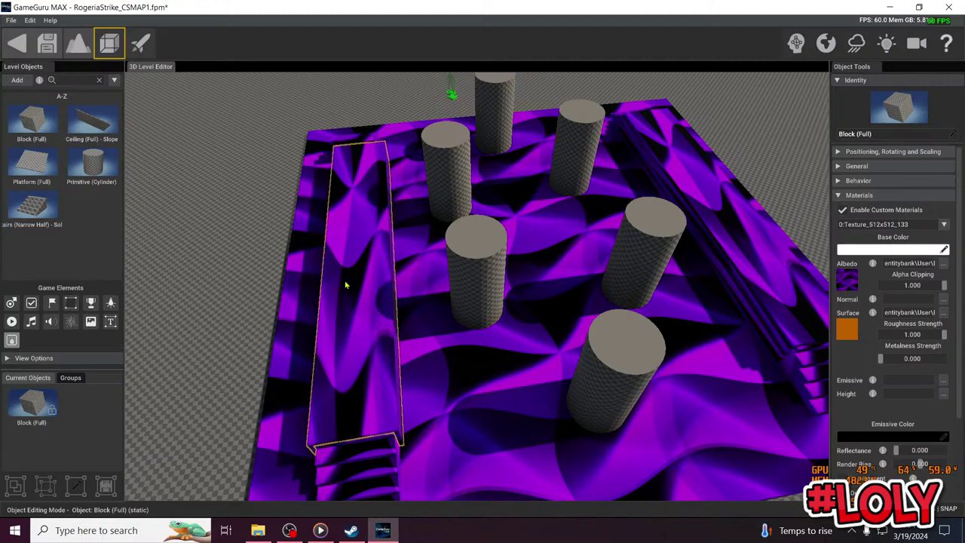
Nudge the stairs at the end of the copied block to line up with it
{"action": "key", "text": "a"}
{"action": "right_click_drag", "start_coordinate": [346, 285], "coordinate": [356, 322]}
{"action": "left_click_drag", "start_coordinate": [439, 353], "coordinate": [446, 334]}
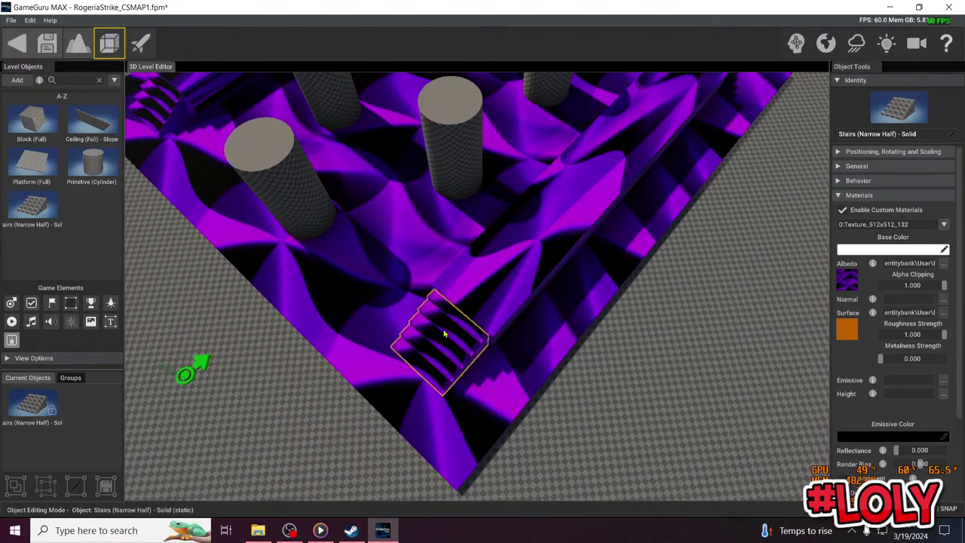
{"action": "key", "text": "a"}
{"action": "right_click_drag", "start_coordinate": [416, 327], "coordinate": [362, 301]}
Apply Texture_512x512_22.png from the SBS - Seamless Abstract Pack - 512x512 folder as the albedo of one pillar's upper cylinder
{"action": "key", "text": "s"}
{"action": "key", "text": "d"}
{"action": "key", "text": "w"}
{"action": "mouse_move", "coordinate": [442, 306]}
{"action": "right_mouse_down"}
{"action": "mouse_move", "coordinate": [377, 308]}
{"action": "mouse_move", "coordinate": [442, 306]}
{"action": "right_mouse_up"}
{"action": "left_click", "coordinate": [467, 244]}
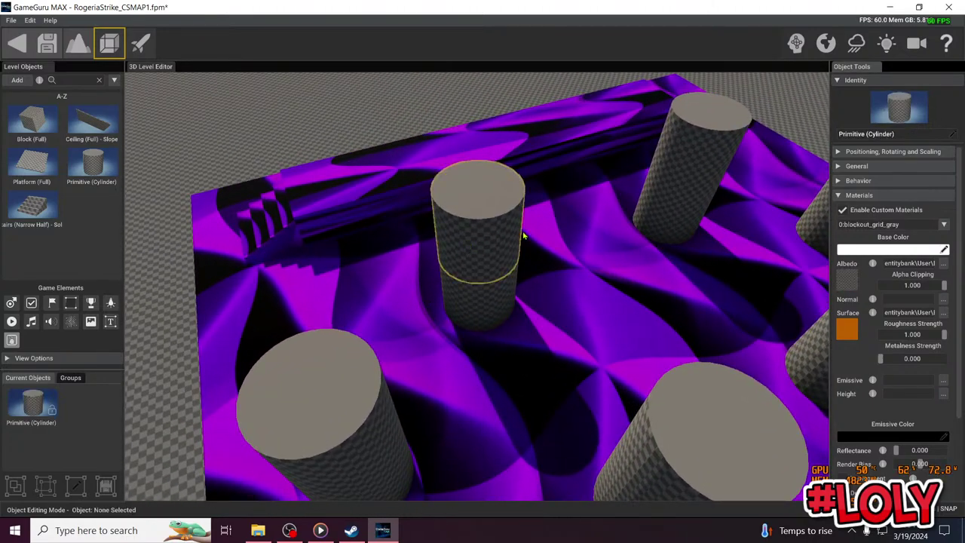
{"action": "left_click", "coordinate": [944, 268]}
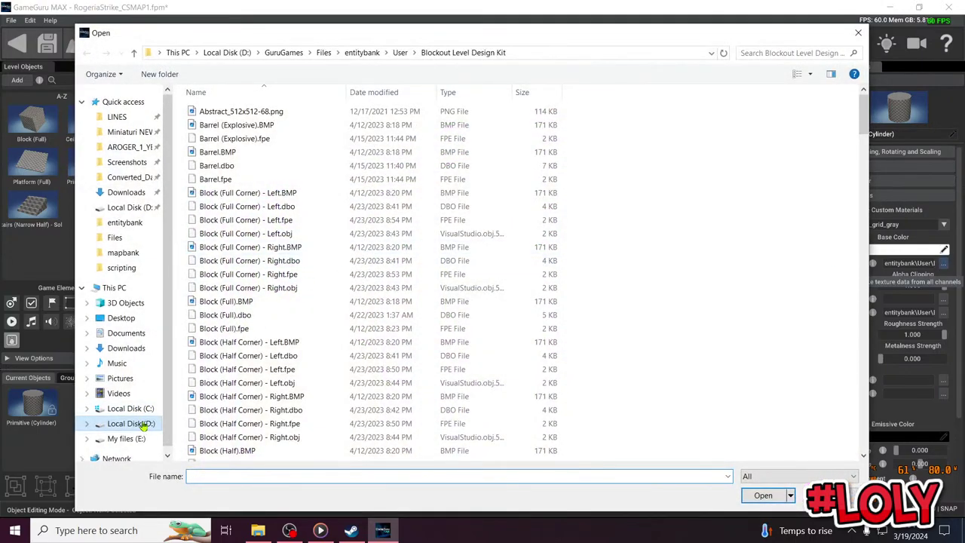
{"action": "left_click", "coordinate": [143, 425]}
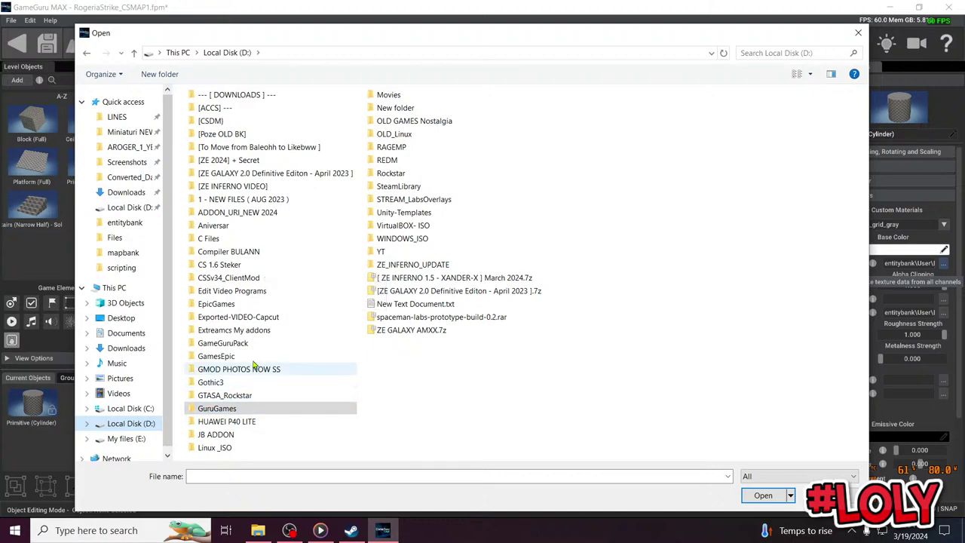
{"action": "double_click", "coordinate": [226, 343]}
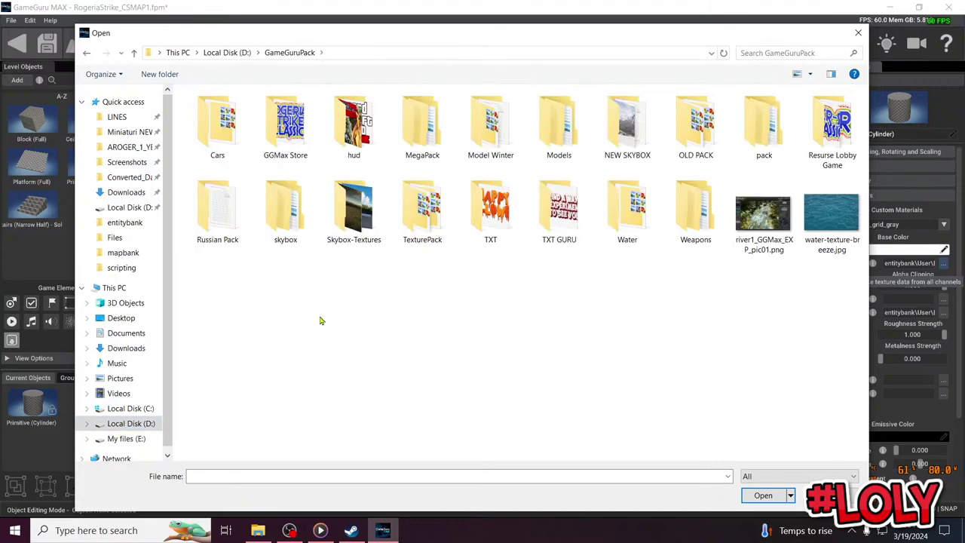
{"action": "double_click", "coordinate": [452, 251]}
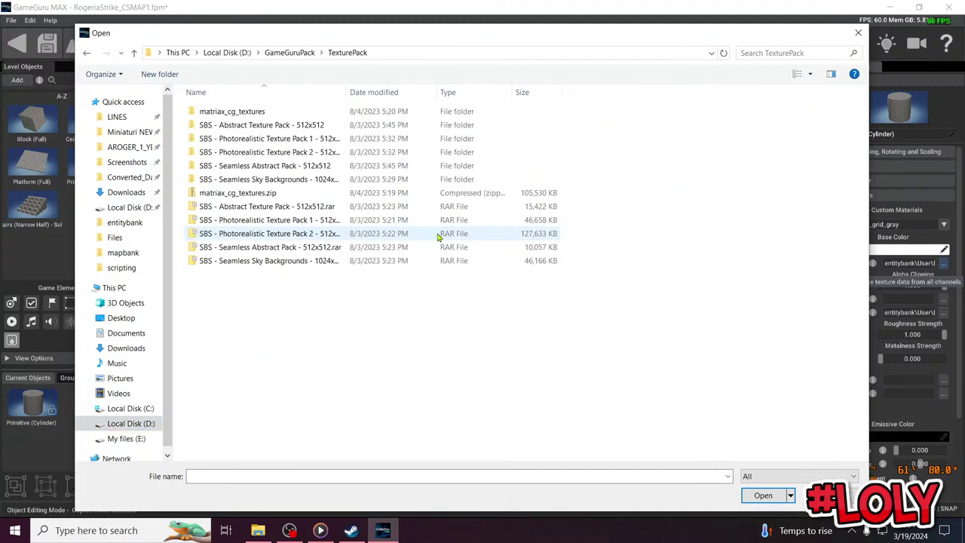
{"action": "double_click", "coordinate": [275, 167]}
{"action": "double_click", "coordinate": [254, 113]}
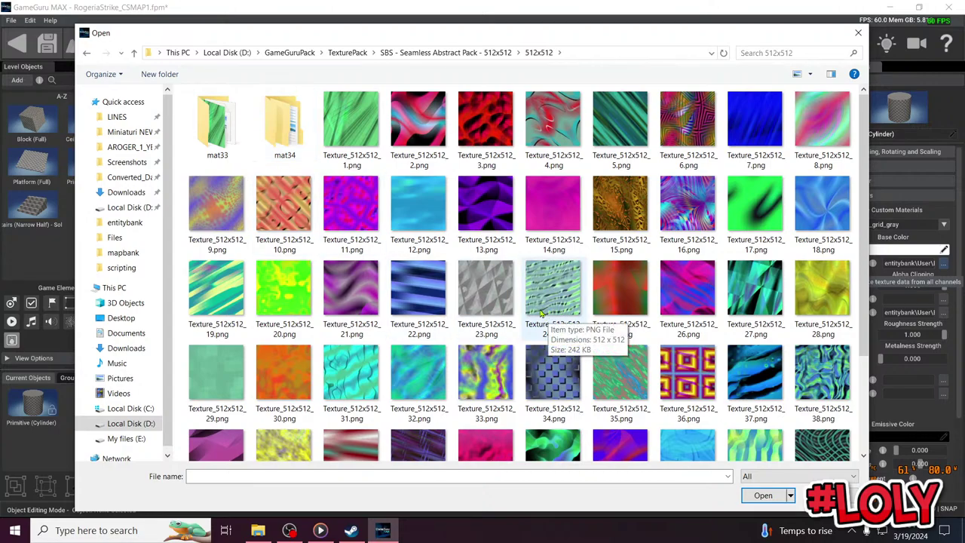
{"action": "scroll", "coordinate": [541, 313], "scroll_direction": "down", "scroll_amount": 2}
{"action": "double_click", "coordinate": [423, 185]}
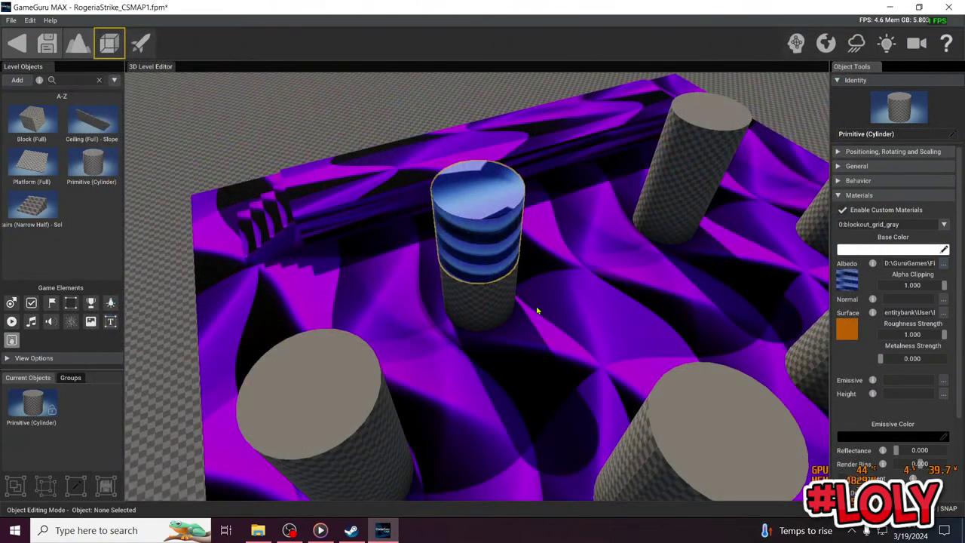
Delete the plain cylinder beneath the blue striped one and both plain cylinders of the neighbouring pillar
{"action": "right_click_drag", "start_coordinate": [537, 309], "coordinate": [528, 289]}
{"action": "left_click", "coordinate": [527, 285]}
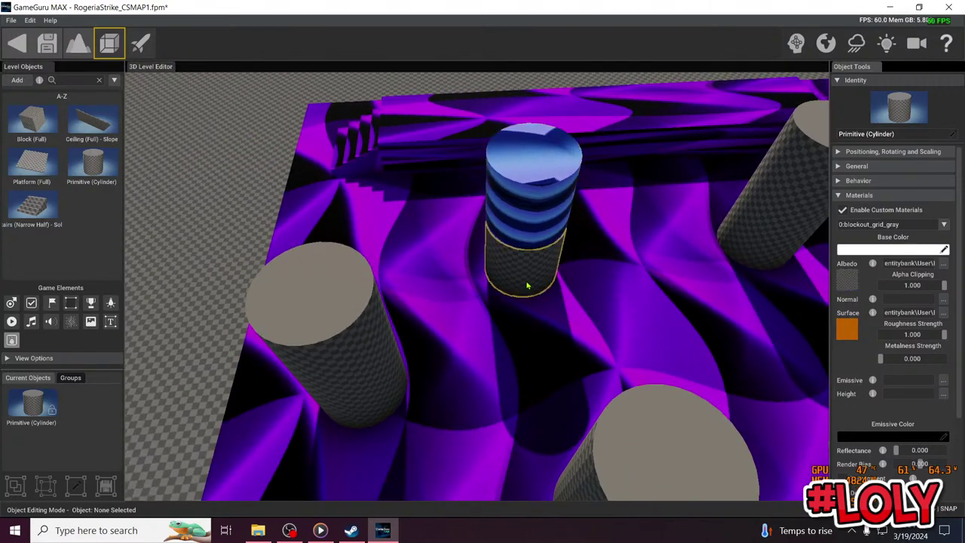
{"action": "key", "text": "Delete"}
{"action": "left_click", "coordinate": [355, 308]}
{"action": "key", "text": "Delete"}
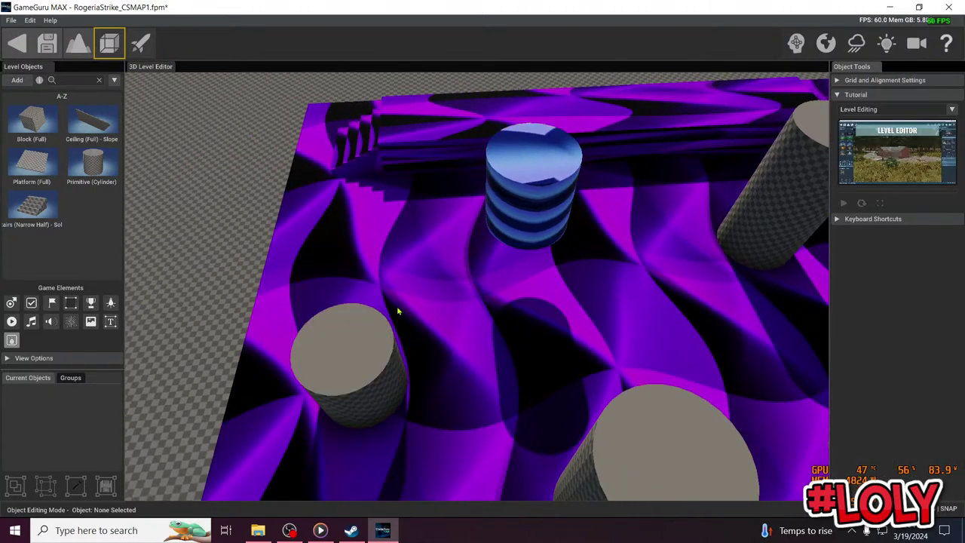
{"action": "left_click", "coordinate": [349, 359]}
{"action": "key", "text": "Delete"}
Duplicate the blue striped cylinder and place the copy beside it, at about PX -150, PY 111, PZ 400
{"action": "left_click", "coordinate": [520, 209]}
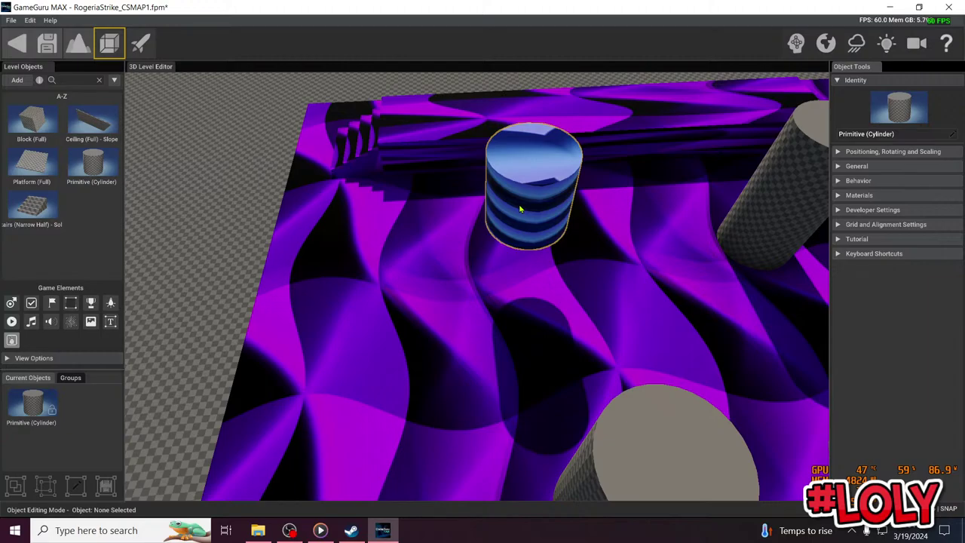
{"action": "left_click_drag", "start_coordinate": [521, 210], "coordinate": [564, 311], "text": "shift"}
{"action": "scroll", "coordinate": [564, 308], "scroll_direction": "up", "scroll_amount": 5}
{"action": "scroll", "coordinate": [566, 290], "scroll_direction": "down", "scroll_amount": 3}
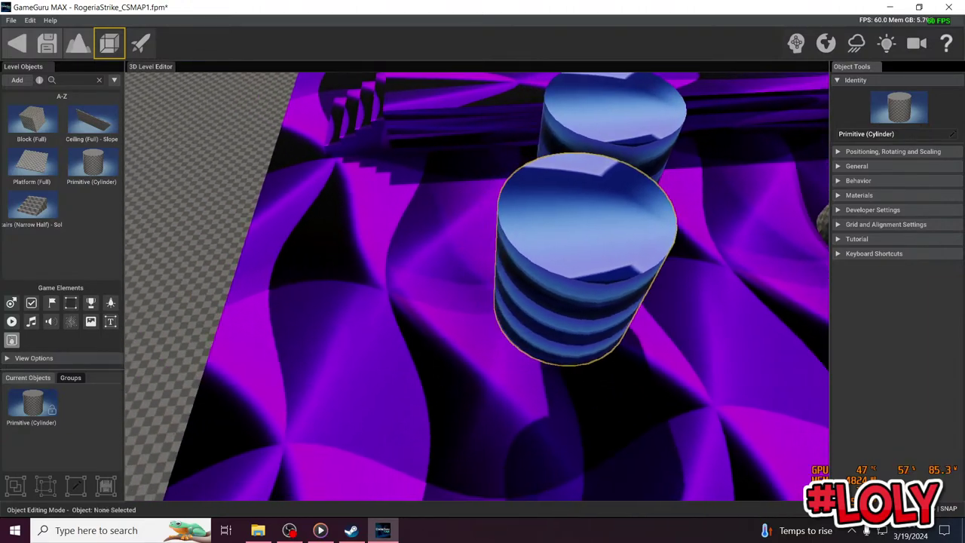
{"action": "right_click_drag", "start_coordinate": [566, 290], "coordinate": [536, 284]}
{"action": "scroll", "coordinate": [519, 284], "scroll_direction": "down", "scroll_amount": 4}
{"action": "left_click_drag", "start_coordinate": [482, 301], "coordinate": [441, 362]}
{"action": "scroll", "coordinate": [401, 413], "scroll_direction": "up", "scroll_amount": 3}
{"action": "scroll", "coordinate": [385, 416], "scroll_direction": "up", "scroll_amount": 1}
{"action": "scroll", "coordinate": [365, 335], "scroll_direction": "down", "scroll_amount": 5}
{"action": "left_click", "coordinate": [943, 153]}
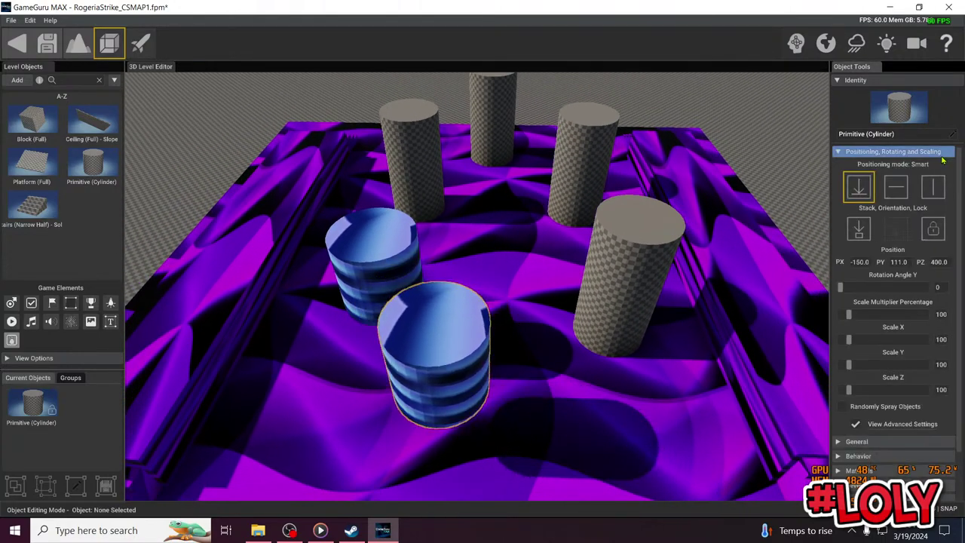
Turn on object stacking and move the copied cylinder down to the floor at about PX -370, PY 0, PZ 450
{"action": "key", "text": "a"}
{"action": "right_click_drag", "start_coordinate": [512, 236], "coordinate": [653, 285]}
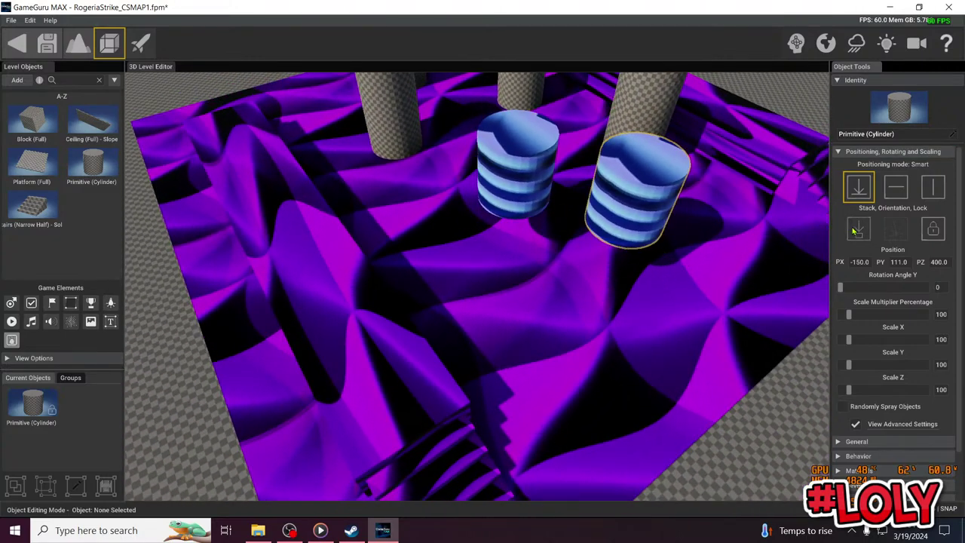
{"action": "left_click_drag", "start_coordinate": [639, 193], "coordinate": [517, 218]}
{"action": "key", "text": "w"}
{"action": "right_click_drag", "start_coordinate": [517, 218], "coordinate": [611, 290]}
{"action": "key", "text": "a"}
{"action": "left_click_drag", "start_coordinate": [571, 308], "coordinate": [630, 254]}
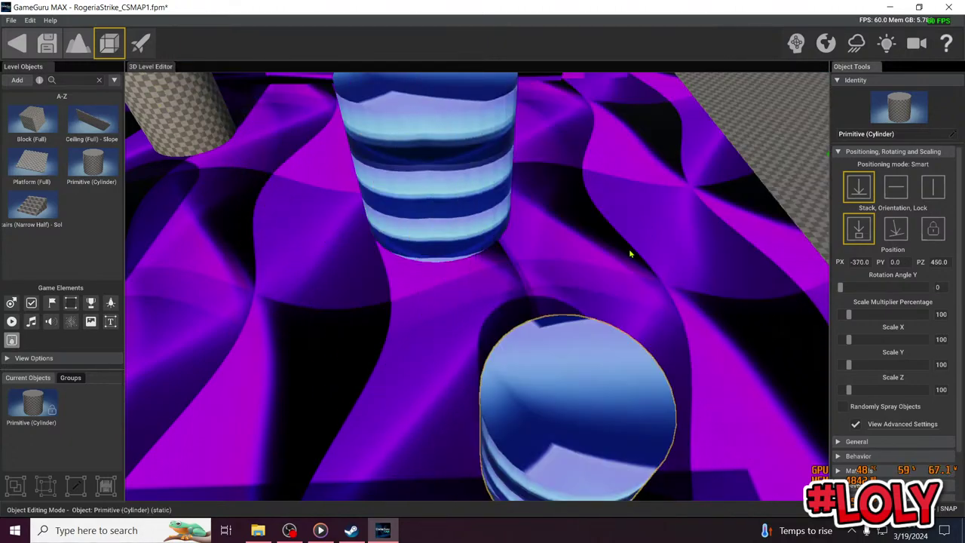
Turn off object stacking and move the copied cylinder directly beneath the raised blue cylinder to form one pillar
{"action": "left_click", "coordinate": [863, 232]}
{"action": "right_click_drag", "start_coordinate": [571, 345], "coordinate": [497, 358]}
{"action": "left_click_drag", "start_coordinate": [493, 359], "coordinate": [352, 327]}
{"action": "mouse_move", "coordinate": [351, 327]}
{"action": "right_mouse_down"}
{"action": "mouse_move", "coordinate": [271, 313]}
{"action": "mouse_move", "coordinate": [347, 325]}
{"action": "right_mouse_up"}
Delete both plain cylinders of the pillar across from the blue striped one
{"action": "key", "text": "s"}
{"action": "left_click", "coordinate": [392, 266]}
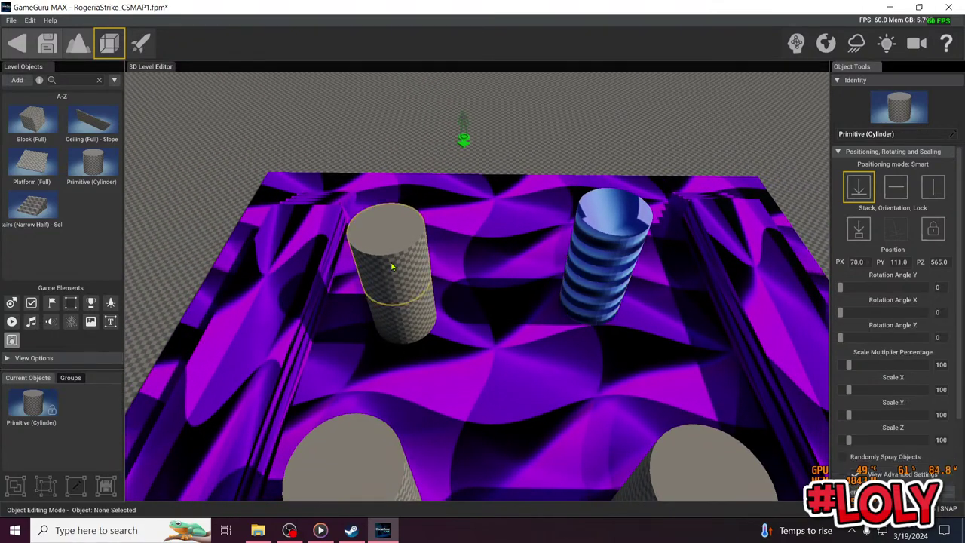
{"action": "key", "text": "Delete"}
{"action": "left_click", "coordinate": [381, 290]}
{"action": "key", "text": "Delete"}
{"action": "scroll", "coordinate": [382, 291], "scroll_direction": "down", "scroll_amount": 3}
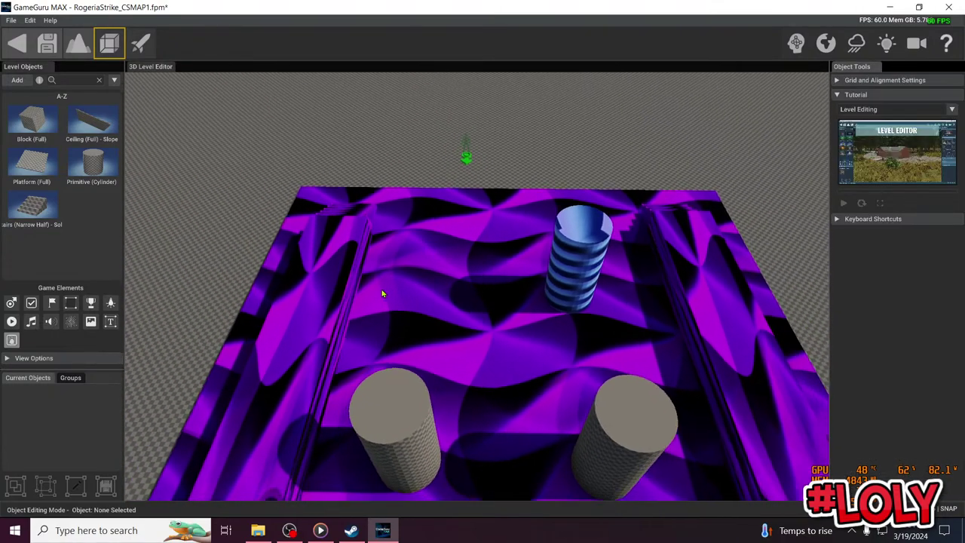
Delete the stacked plain cylinders of the two pillars in the middle of the purple floor
{"action": "right_click_drag", "start_coordinate": [590, 342], "coordinate": [566, 321]}
{"action": "left_click", "coordinate": [570, 272]}
{"action": "key", "text": "Delete"}
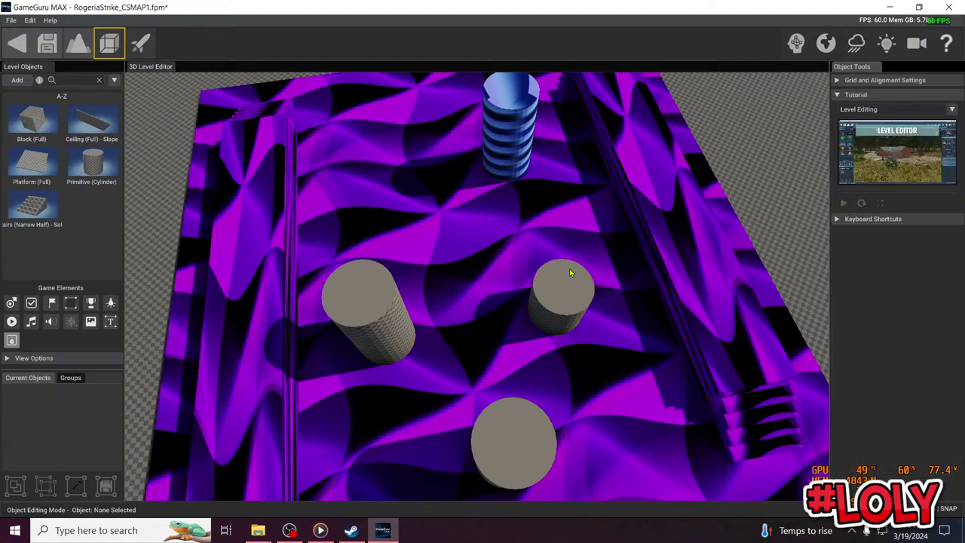
{"action": "scroll", "coordinate": [569, 273], "scroll_direction": "down", "scroll_amount": 3}
{"action": "left_click", "coordinate": [548, 284]}
{"action": "key", "text": "Delete"}
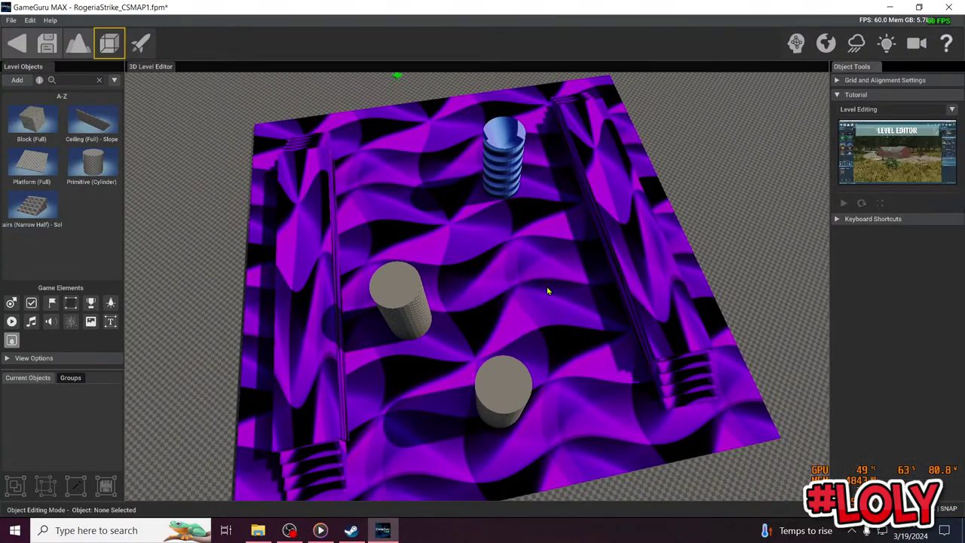
{"action": "left_click", "coordinate": [388, 304]}
{"action": "key", "text": "Delete"}
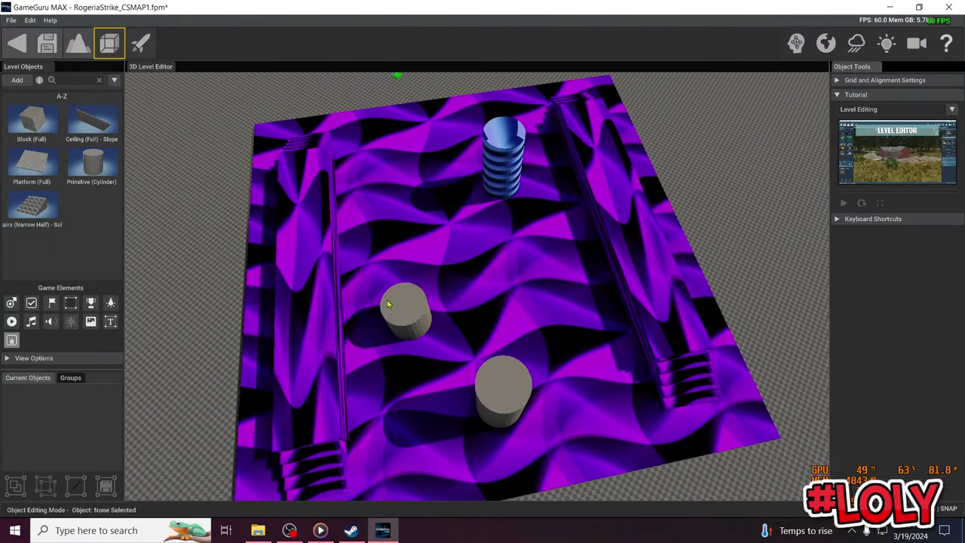
{"action": "left_click", "coordinate": [388, 303]}
{"action": "key", "text": "Delete"}
Delete the stacked cylinders of the last plain pillar near the far end of the floor
{"action": "scroll", "coordinate": [389, 305], "scroll_direction": "down", "scroll_amount": 3}
{"action": "right_click_drag", "start_coordinate": [407, 303], "coordinate": [438, 311]}
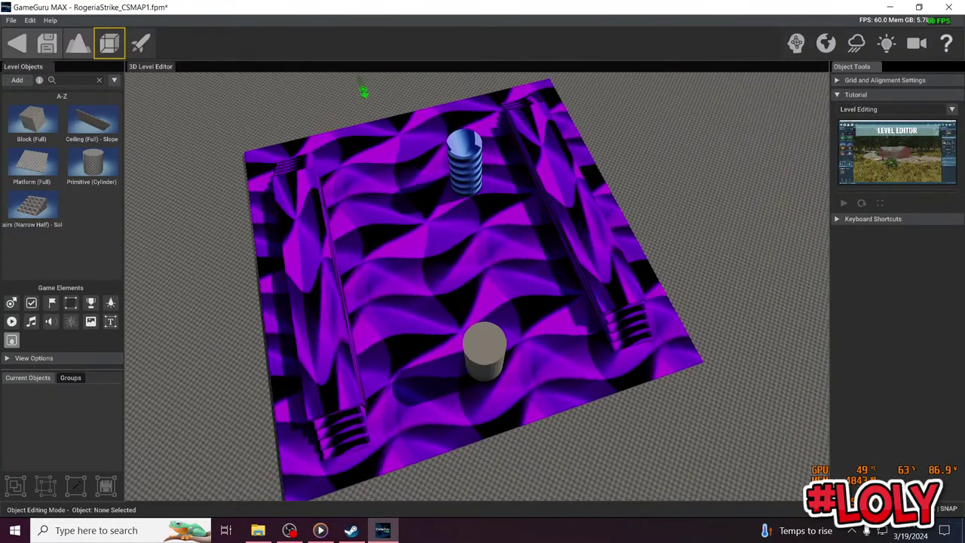
{"action": "left_click", "coordinate": [486, 354]}
{"action": "left_click", "coordinate": [486, 354]}
{"action": "left_click", "coordinate": [486, 354]}
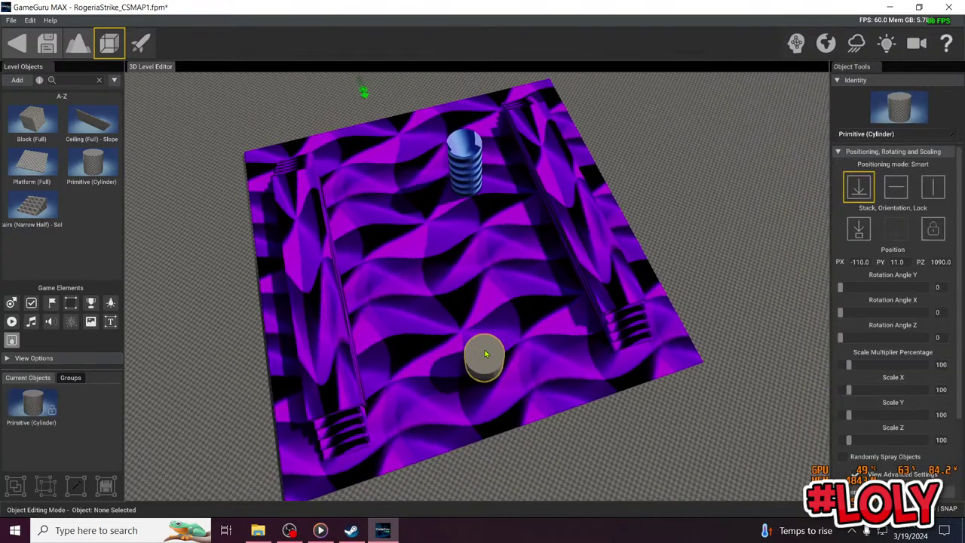
{"action": "key", "text": "Delete"}
Duplicate the lower blue striped cylinder across from its pillar and on the middle of the floor, at about PX 15, PY 11, PZ 865
{"action": "key", "text": "w"}
{"action": "right_click_drag", "start_coordinate": [484, 350], "coordinate": [454, 339]}
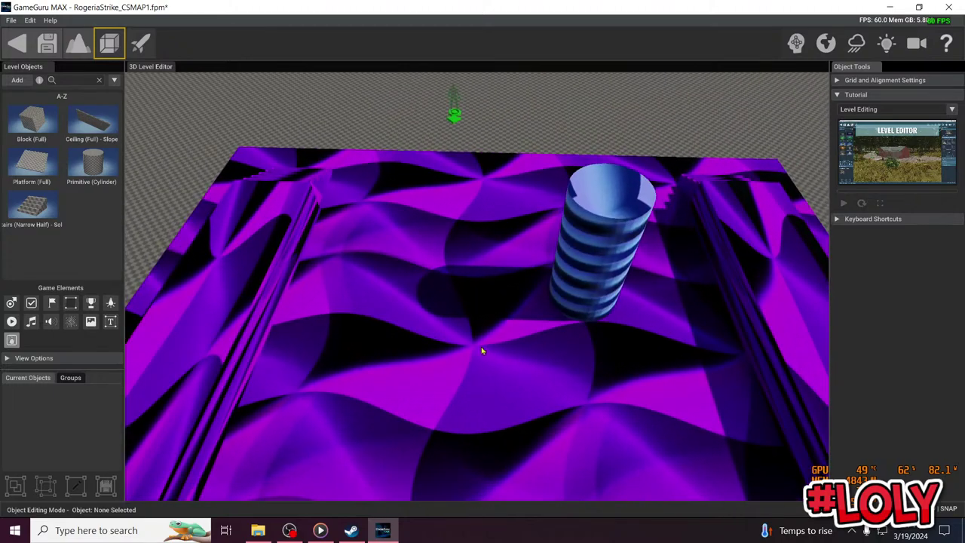
{"action": "left_click", "coordinate": [580, 300]}
{"action": "key", "text": "ctrl+z"}
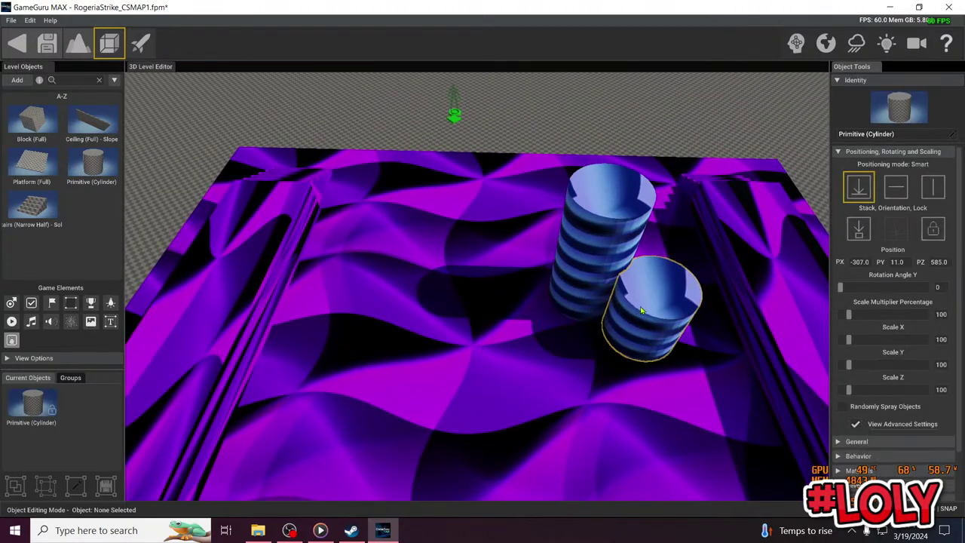
{"action": "left_click_drag", "start_coordinate": [641, 310], "coordinate": [430, 384]}
{"action": "right_click_drag", "start_coordinate": [430, 383], "coordinate": [418, 407]}
{"action": "key", "text": "s"}
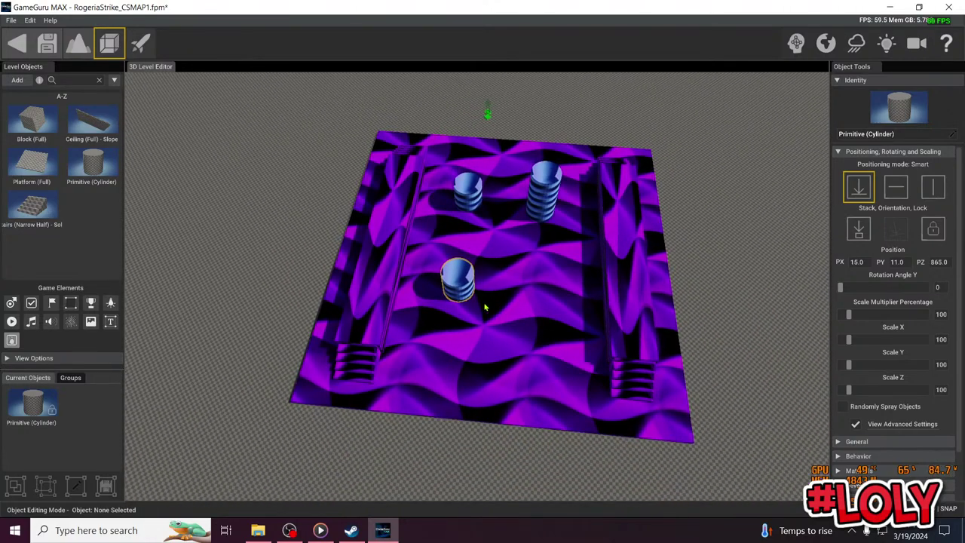
Place two more blue floor cylinders at the far end, at about PX -230, PZ 1060 and PX 30, PZ 1075
{"action": "left_click", "coordinate": [485, 307]}
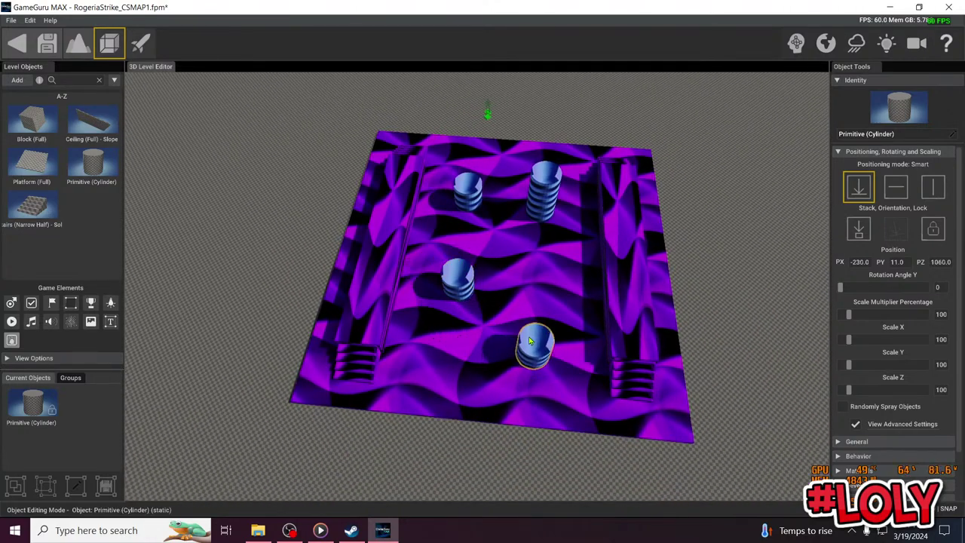
{"action": "left_click", "coordinate": [529, 340]}
{"action": "left_click_drag", "start_coordinate": [435, 303], "coordinate": [437, 354]}
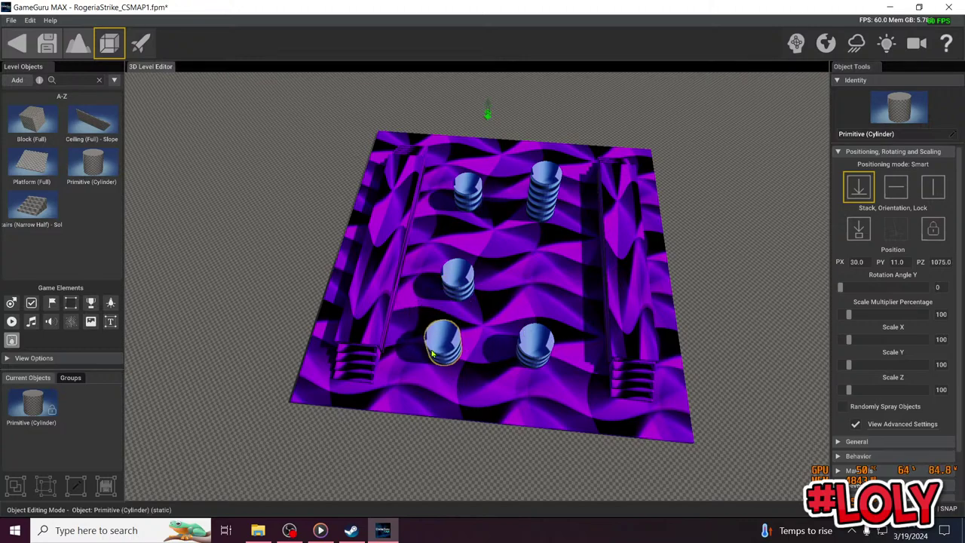
Duplicate the pillar's upper blue cylinder onto the single cylinder across from it and onto the middle one
{"action": "left_click", "coordinate": [530, 233]}
{"action": "right_click_drag", "start_coordinate": [472, 200], "coordinate": [507, 222]}
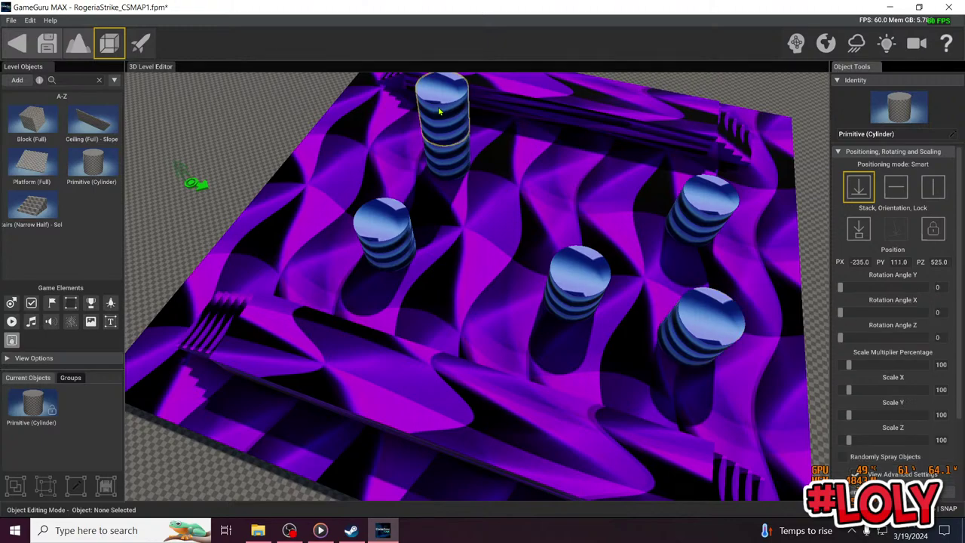
{"action": "left_click", "coordinate": [362, 209]}
{"action": "left_click_drag", "start_coordinate": [429, 107], "coordinate": [611, 262]}
{"action": "left_click", "coordinate": [611, 261]}
Stack copies of the upper blue cylinder on the two single cylinders at the far end, at PY 111
{"action": "right_click_drag", "start_coordinate": [611, 262], "coordinate": [367, 173]}
{"action": "key", "text": "d"}
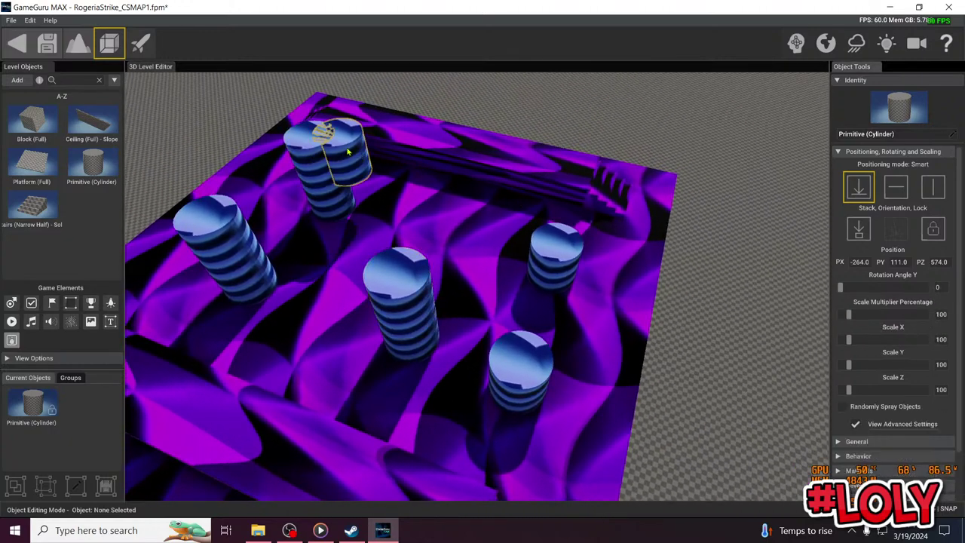
{"action": "left_click_drag", "start_coordinate": [556, 256], "coordinate": [567, 219]}
{"action": "left_click", "coordinate": [317, 152]}
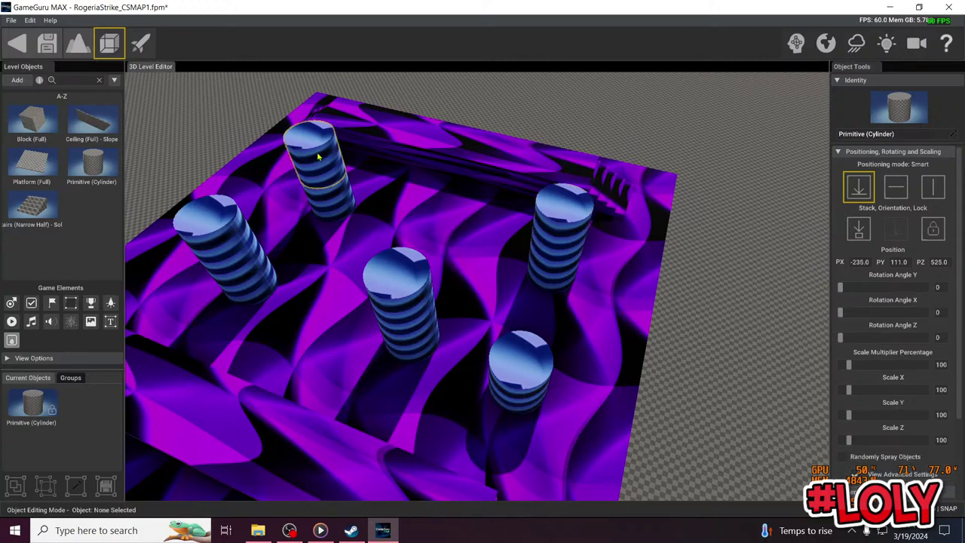
{"action": "key", "text": "ctrl+c"}
{"action": "key", "text": "ctrl+v"}
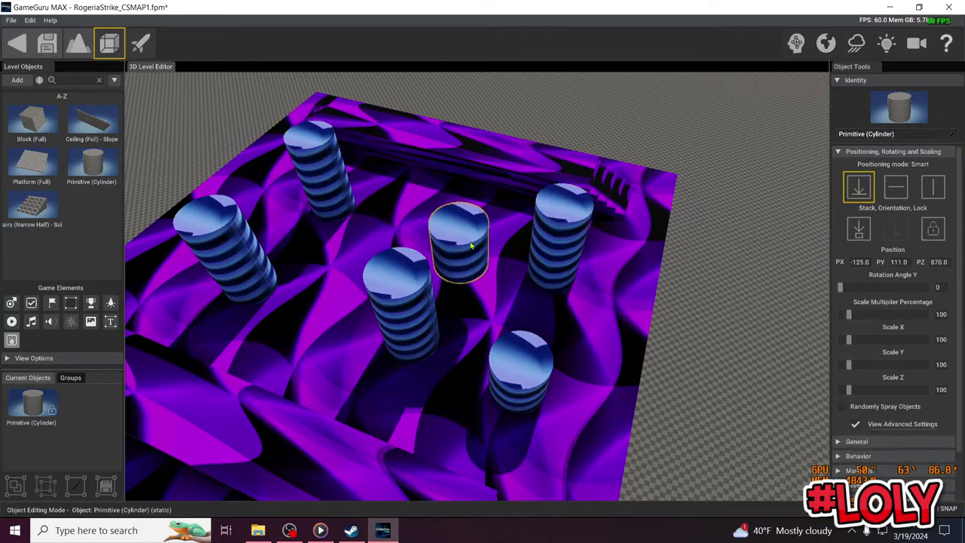
{"action": "left_click", "coordinate": [517, 321]}
Duplicate the first pillar's lower and upper blue cylinders to form a sixth pillar at about PX -235, PZ 740
{"action": "key", "text": "a"}
{"action": "right_click_drag", "start_coordinate": [445, 254], "coordinate": [347, 250]}
{"action": "key", "text": "s"}
{"action": "key", "text": "d"}
{"action": "right_click_drag", "start_coordinate": [236, 334], "coordinate": [173, 359]}
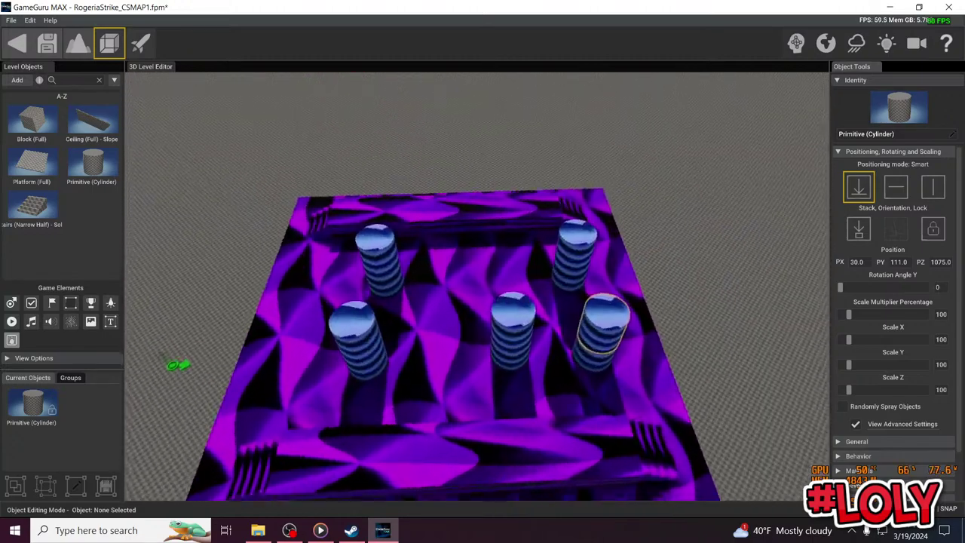
{"action": "scroll", "coordinate": [499, 281], "scroll_direction": "up", "scroll_amount": 4}
{"action": "left_click", "coordinate": [383, 265]}
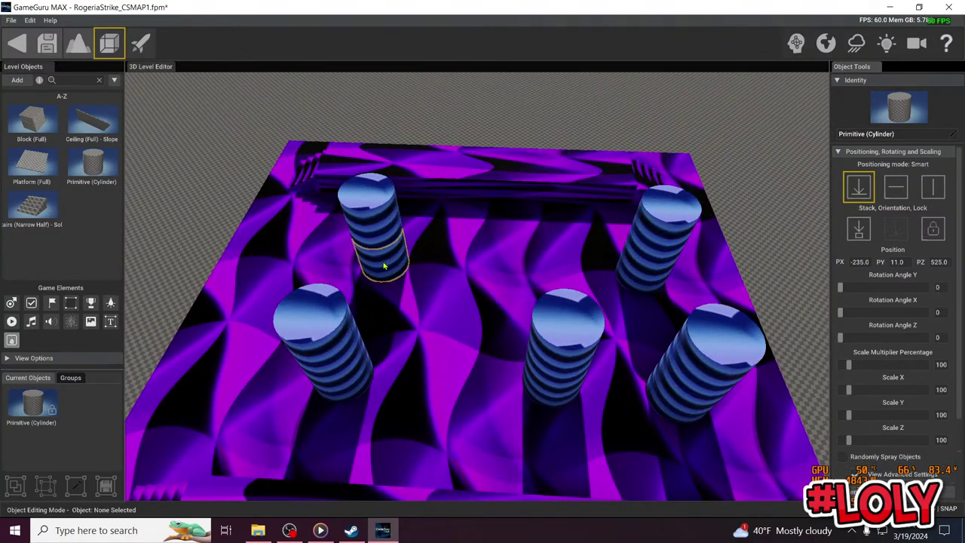
{"action": "key", "text": "ctrl+c"}
{"action": "left_click_drag", "start_coordinate": [497, 278], "coordinate": [505, 258], "text": "shift"}
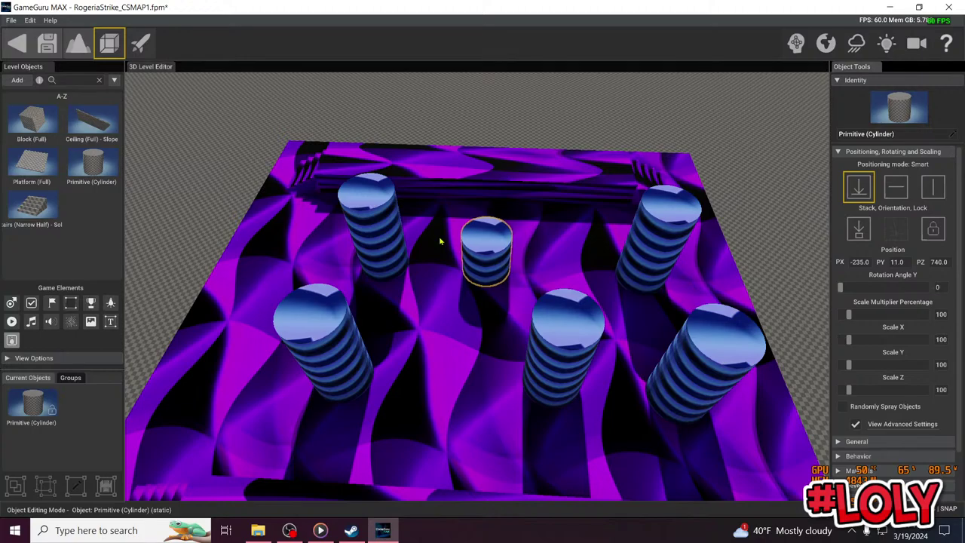
{"action": "left_click", "coordinate": [378, 220]}
{"action": "left_click_drag", "start_coordinate": [378, 220], "coordinate": [495, 224], "text": "shift"}
Add a Half Wall (Quarter) from the Blockout Level Design Kit and place it near the floor's edge, at about PX 40, PY 11, PZ 215
{"action": "key", "text": "s"}
{"action": "right_click_drag", "start_coordinate": [539, 296], "coordinate": [520, 205]}
{"action": "key", "text": "w"}
{"action": "mouse_move", "coordinate": [573, 249]}
{"action": "right_mouse_down"}
{"action": "mouse_move", "coordinate": [556, 268]}
{"action": "mouse_move", "coordinate": [582, 283]}
{"action": "mouse_move", "coordinate": [558, 252]}
{"action": "right_mouse_up"}
{"action": "key", "text": "d"}
{"action": "key", "text": "s"}
{"action": "key", "text": "w"}
{"action": "right_click_drag", "start_coordinate": [482, 241], "coordinate": [565, 249]}
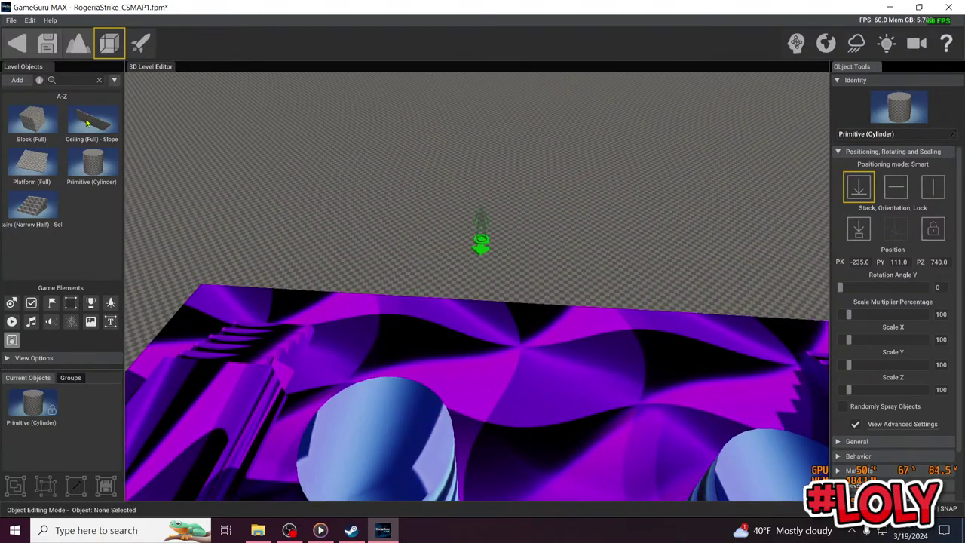
{"action": "left_click", "coordinate": [18, 80]}
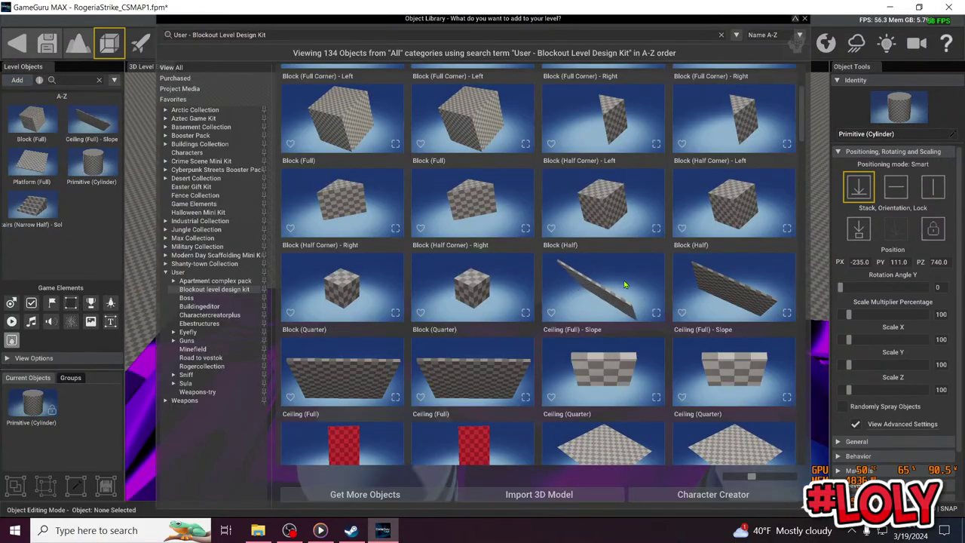
{"action": "scroll", "coordinate": [576, 328], "scroll_direction": "up", "scroll_amount": 2}
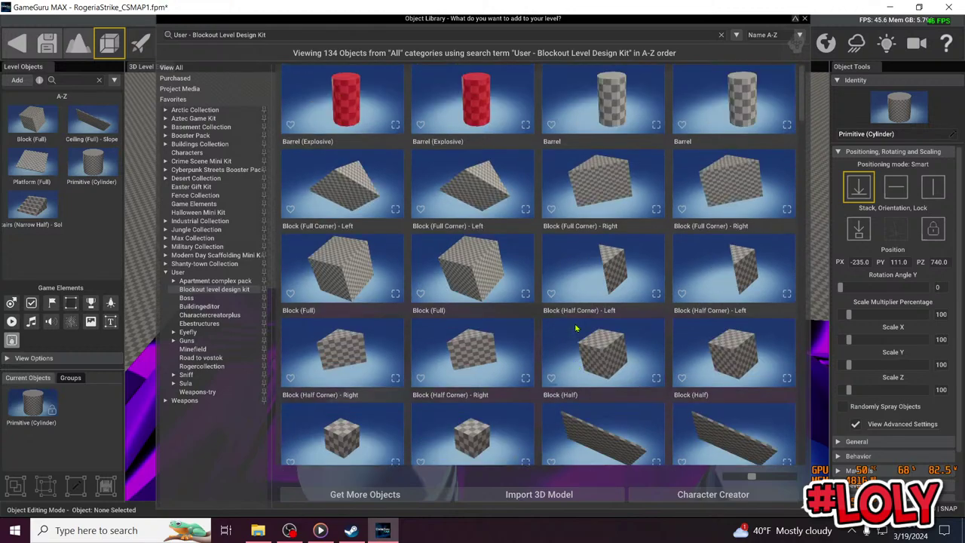
{"action": "scroll", "coordinate": [576, 328], "scroll_direction": "down", "scroll_amount": 8}
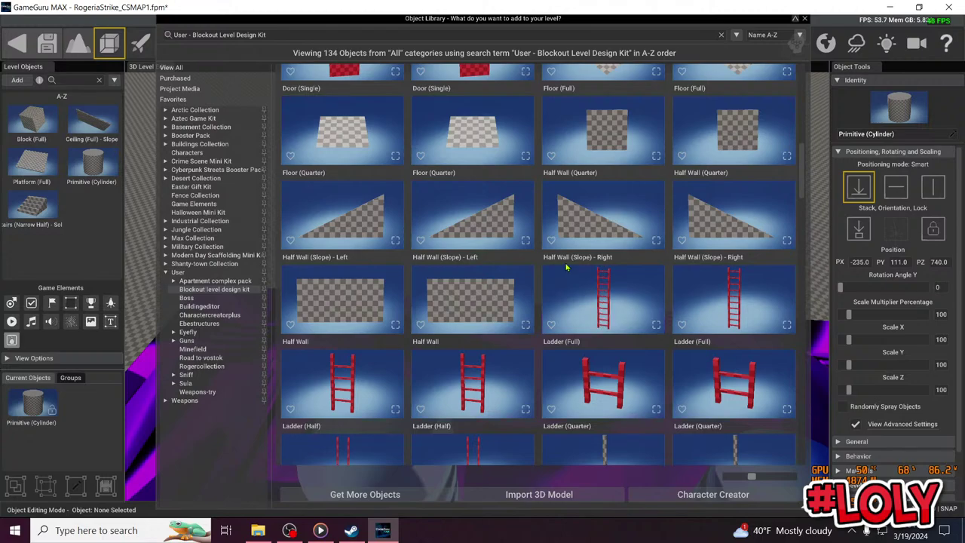
{"action": "left_click", "coordinate": [609, 136]}
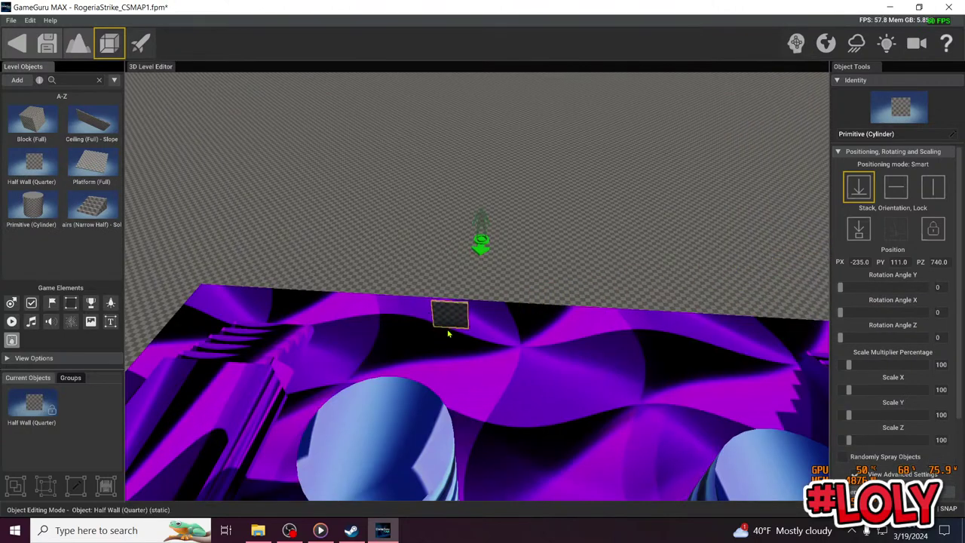
{"action": "left_click", "coordinate": [442, 328]}
Scale the half wall to 251 percent and move it to the floor's corner, at about PX 360, PY 11, PZ 190
{"action": "key", "text": "w"}
{"action": "right_click_drag", "start_coordinate": [446, 304], "coordinate": [431, 332]}
{"action": "right_click_drag", "start_coordinate": [424, 368], "coordinate": [445, 306]}
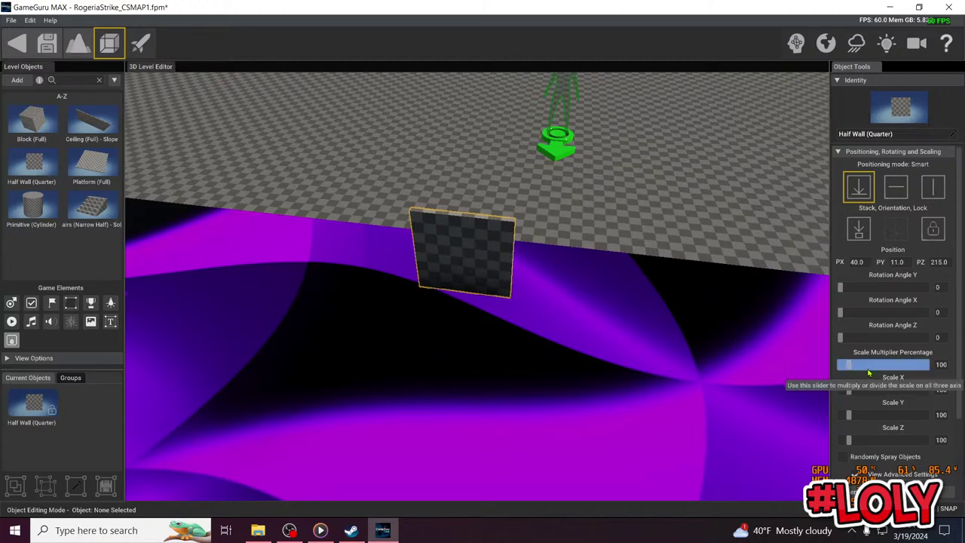
{"action": "left_click_drag", "start_coordinate": [853, 366], "coordinate": [864, 367]}
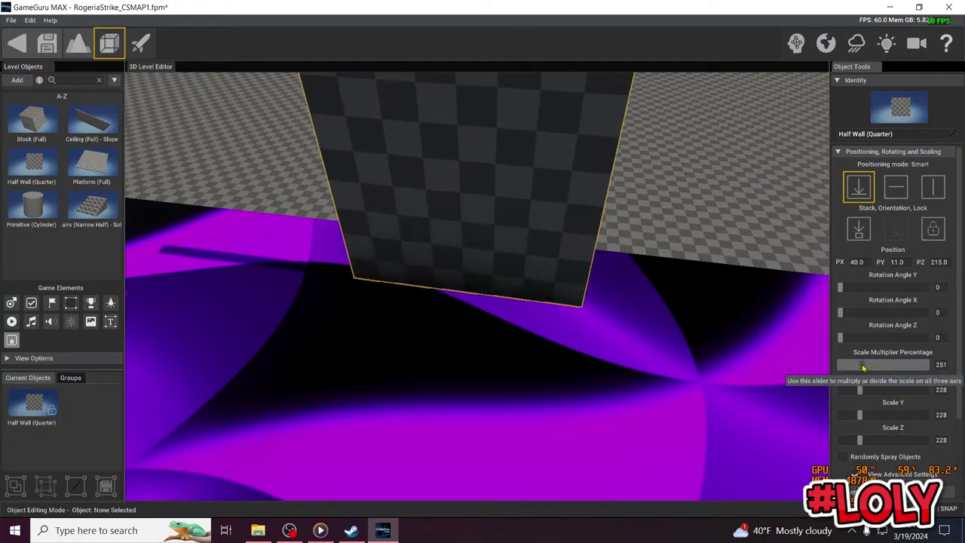
{"action": "mouse_move", "coordinate": [702, 330]}
{"action": "right_mouse_down"}
{"action": "mouse_move", "coordinate": [761, 369]}
{"action": "mouse_move", "coordinate": [747, 324]}
{"action": "mouse_move", "coordinate": [703, 331]}
{"action": "right_mouse_up"}
{"action": "left_click_drag", "start_coordinate": [509, 293], "coordinate": [328, 252]}
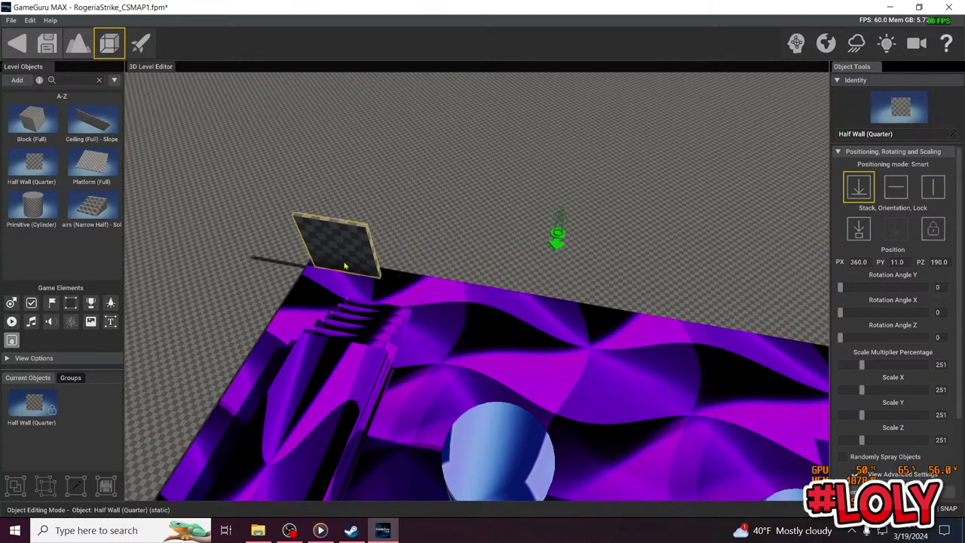
Apply Texture_512x512_44.png from the SBS - Seamless Abstract Pack - 512x512 folder as the half wall's albedo texture
{"action": "left_click", "coordinate": [859, 152]}
{"action": "left_click", "coordinate": [904, 195]}
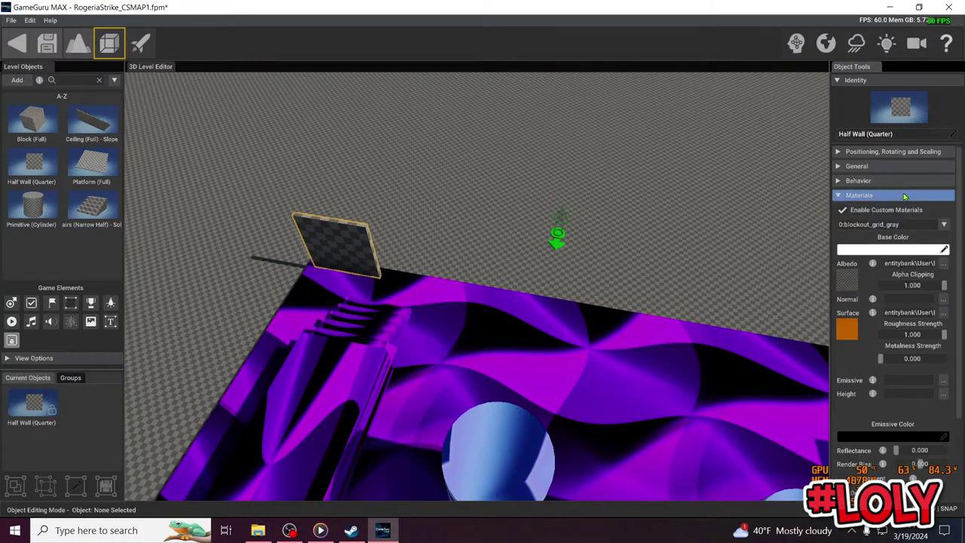
{"action": "left_click", "coordinate": [943, 264]}
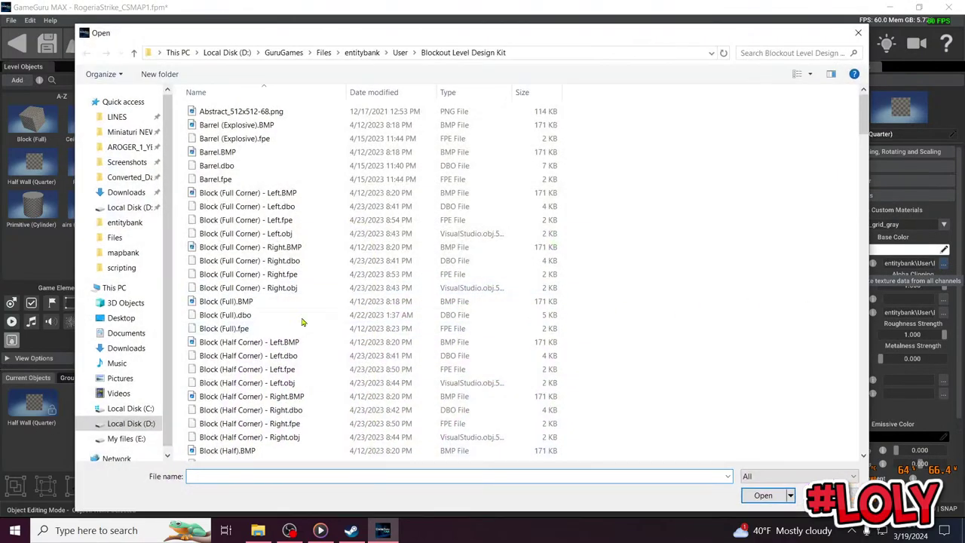
{"action": "left_click", "coordinate": [145, 423]}
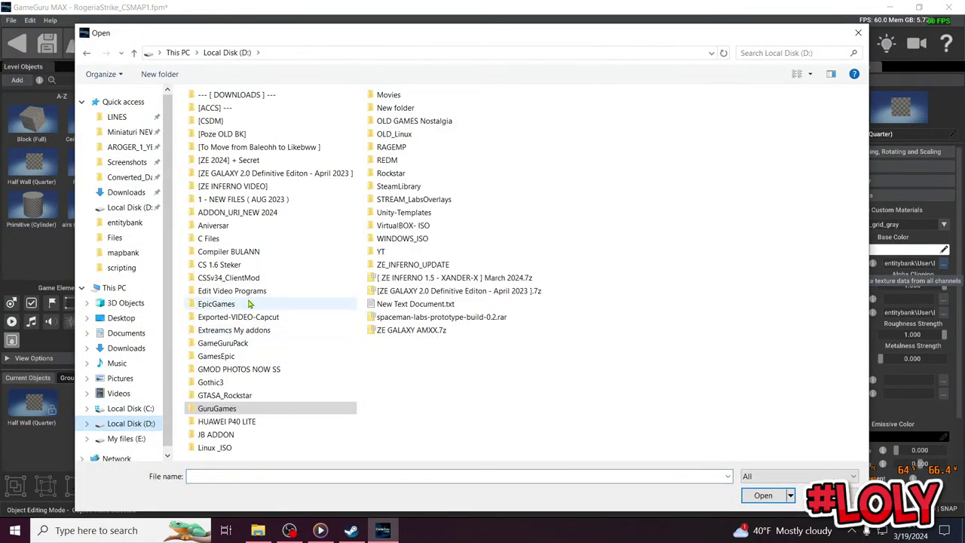
{"action": "double_click", "coordinate": [257, 350]}
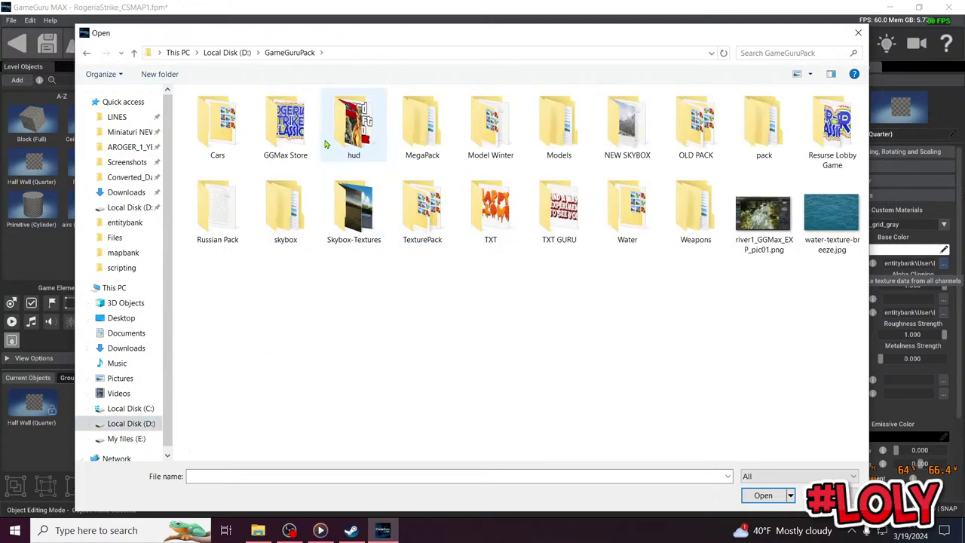
{"action": "double_click", "coordinate": [423, 210]}
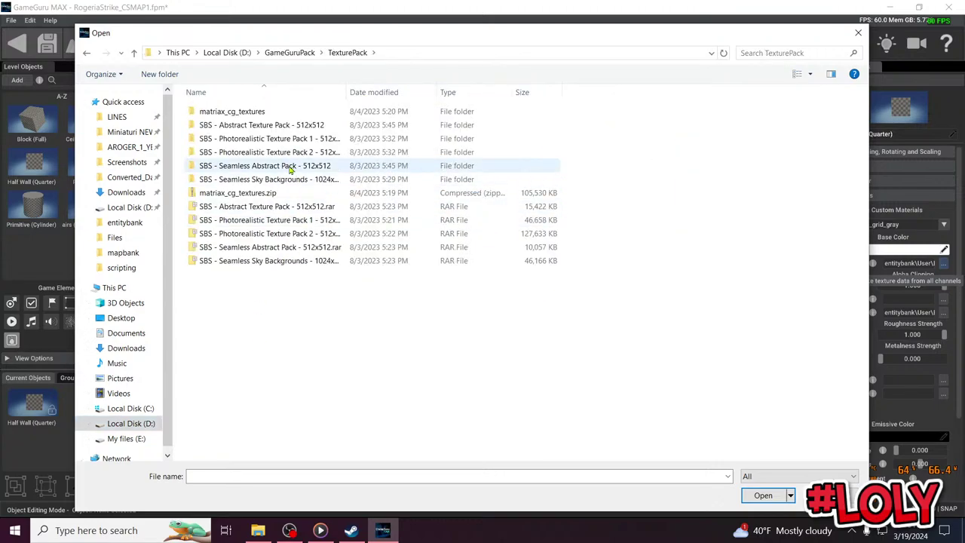
{"action": "double_click", "coordinate": [264, 162]}
{"action": "double_click", "coordinate": [249, 108]}
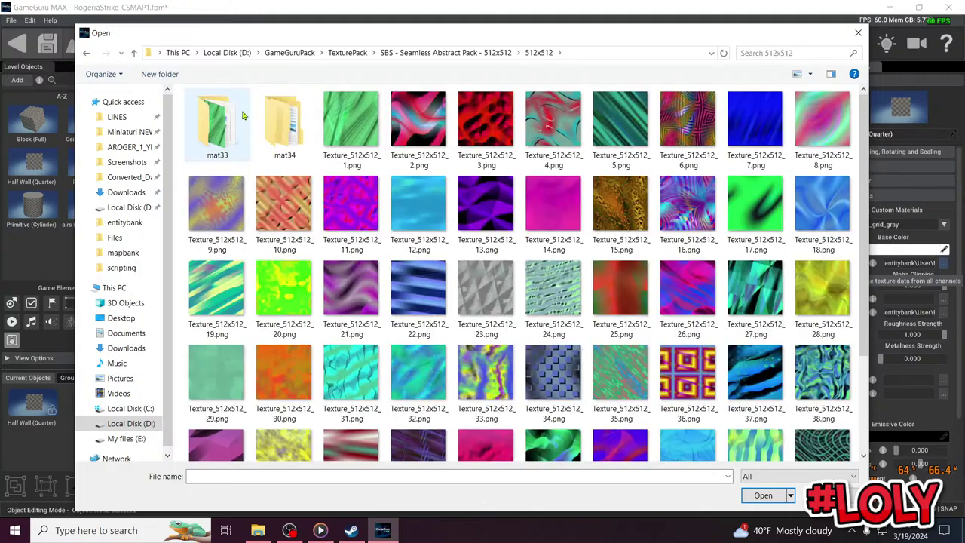
{"action": "scroll", "coordinate": [492, 363], "scroll_direction": "down", "scroll_amount": 2}
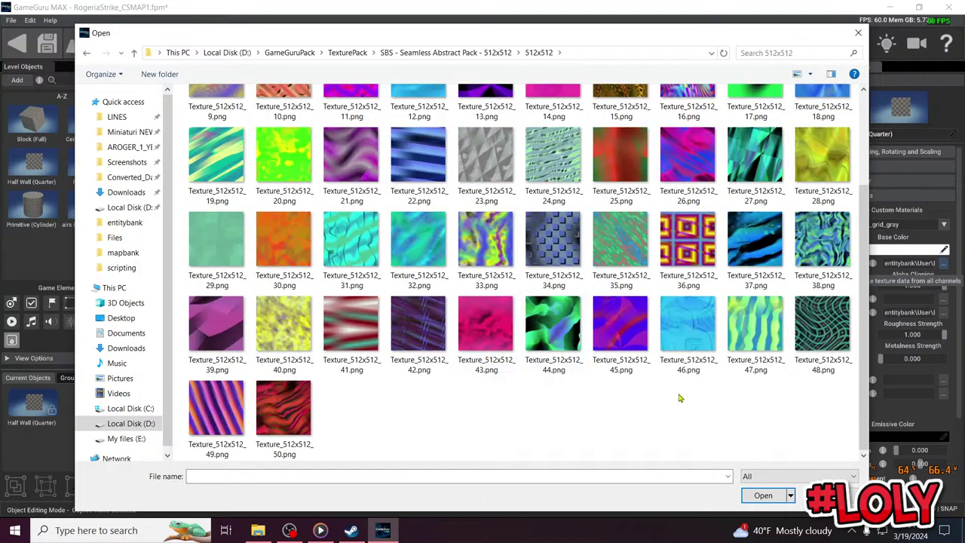
{"action": "double_click", "coordinate": [569, 341]}
Shift the textured half wall slightly at the floor's corner, to about PX 370, PY 11, PZ 175
{"action": "key", "text": "w"}
{"action": "right_click_drag", "start_coordinate": [443, 320], "coordinate": [413, 317]}
{"action": "left_click_drag", "start_coordinate": [367, 342], "coordinate": [361, 340]}
{"action": "right_click_drag", "start_coordinate": [362, 341], "coordinate": [361, 343]}
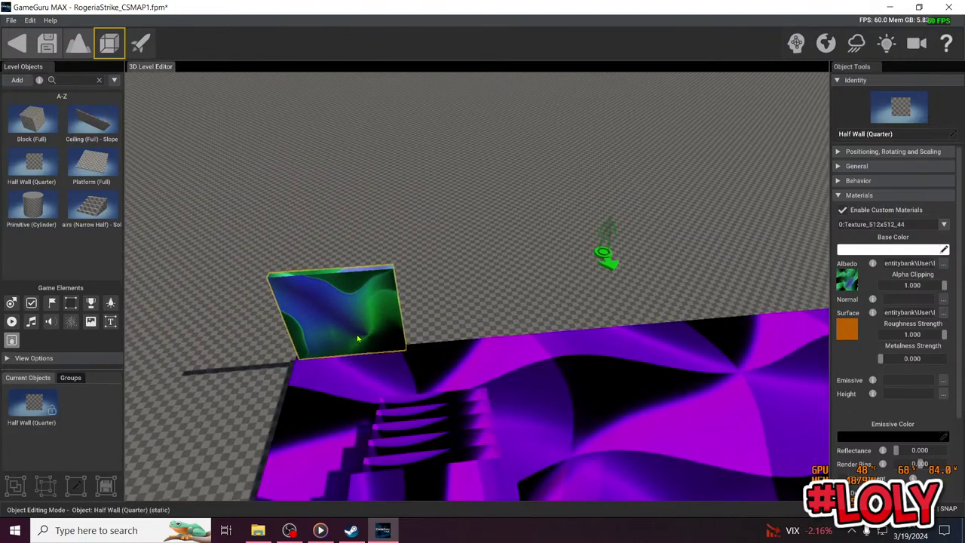
Scale the half wall to X 1000, Y 614 and Z 222, and move it along the floor's edge to about PX 180, PZ 165
{"action": "left_click", "coordinate": [890, 151]}
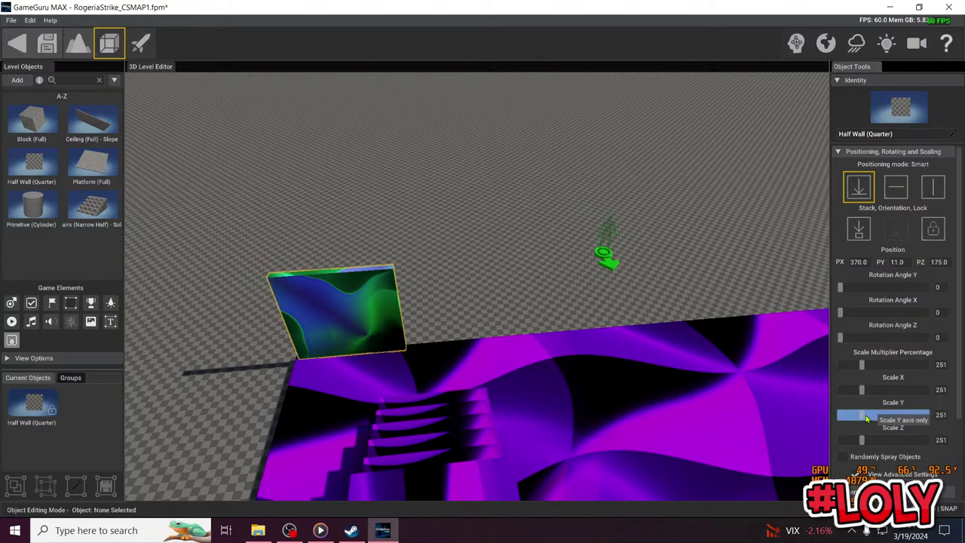
{"action": "left_click_drag", "start_coordinate": [862, 415], "coordinate": [860, 442]}
{"action": "left_click_drag", "start_coordinate": [867, 393], "coordinate": [924, 391]}
{"action": "right_click_drag", "start_coordinate": [667, 375], "coordinate": [696, 352]}
{"action": "key", "text": "s"}
{"action": "left_click_drag", "start_coordinate": [923, 391], "coordinate": [927, 391]}
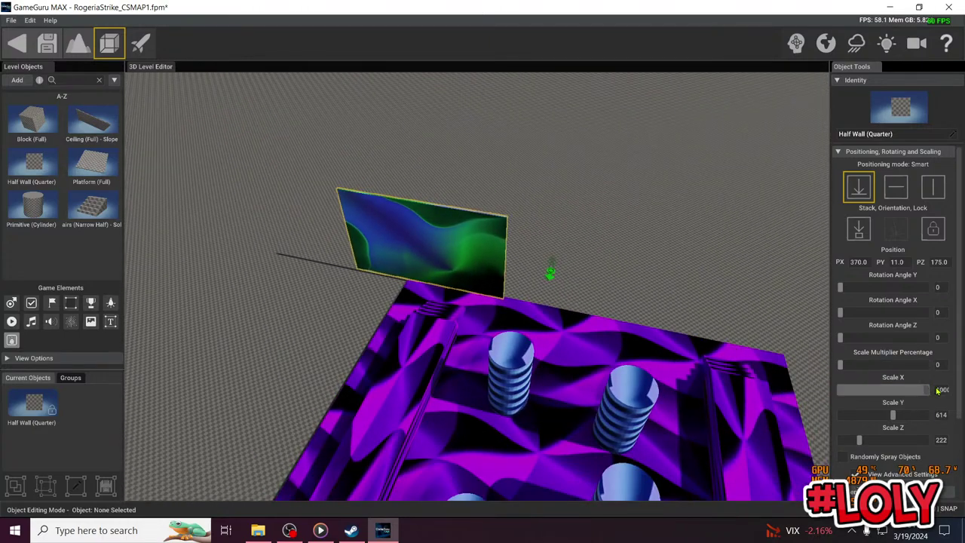
{"action": "left_click_drag", "start_coordinate": [457, 273], "coordinate": [518, 283]}
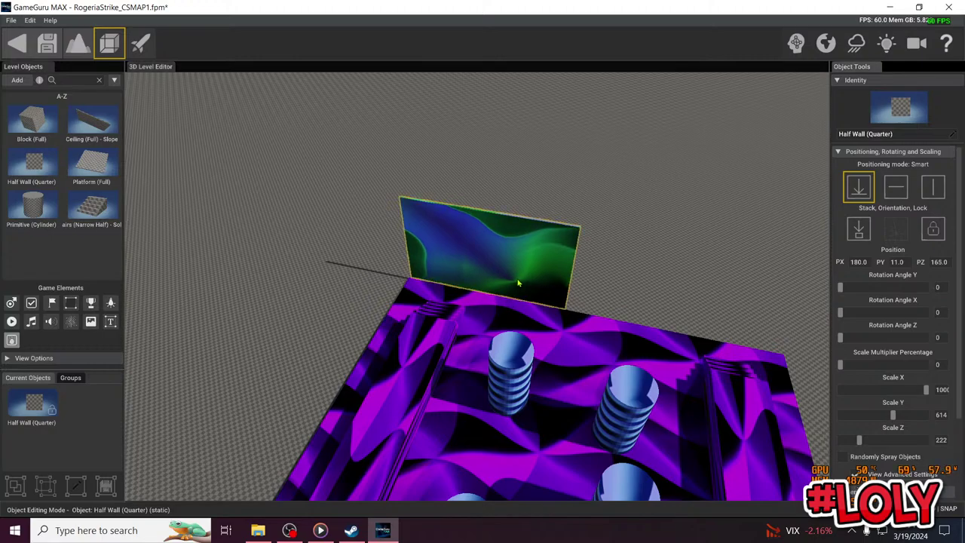
Try placing a duplicate of the half wall farther along the same edge, and delete the copy
{"action": "right_click_drag", "start_coordinate": [518, 283], "coordinate": [645, 284]}
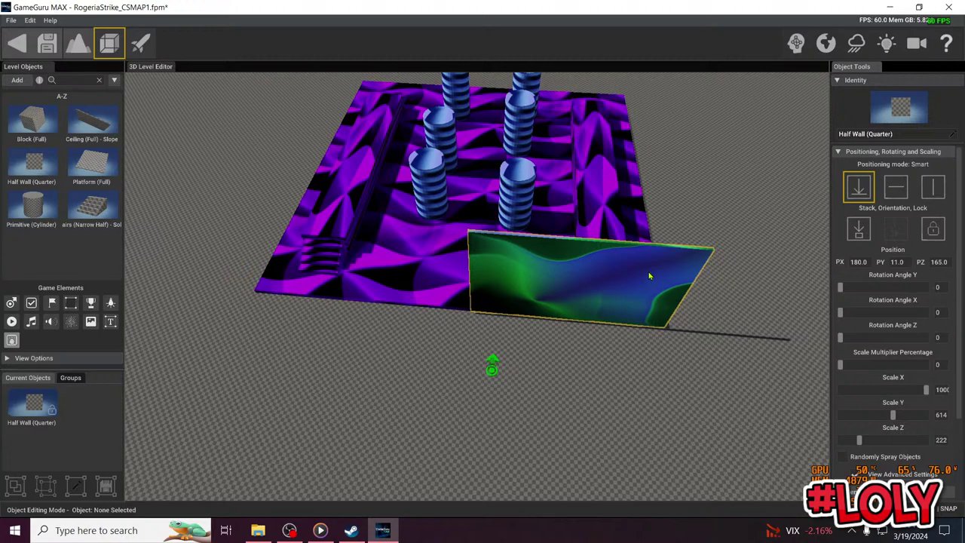
{"action": "left_click_drag", "start_coordinate": [648, 275], "coordinate": [378, 256], "text": "shift"}
{"action": "right_click_drag", "start_coordinate": [378, 257], "coordinate": [393, 266]}
{"action": "scroll", "coordinate": [405, 264], "scroll_direction": "up", "scroll_amount": 5}
{"action": "key", "text": "Delete"}
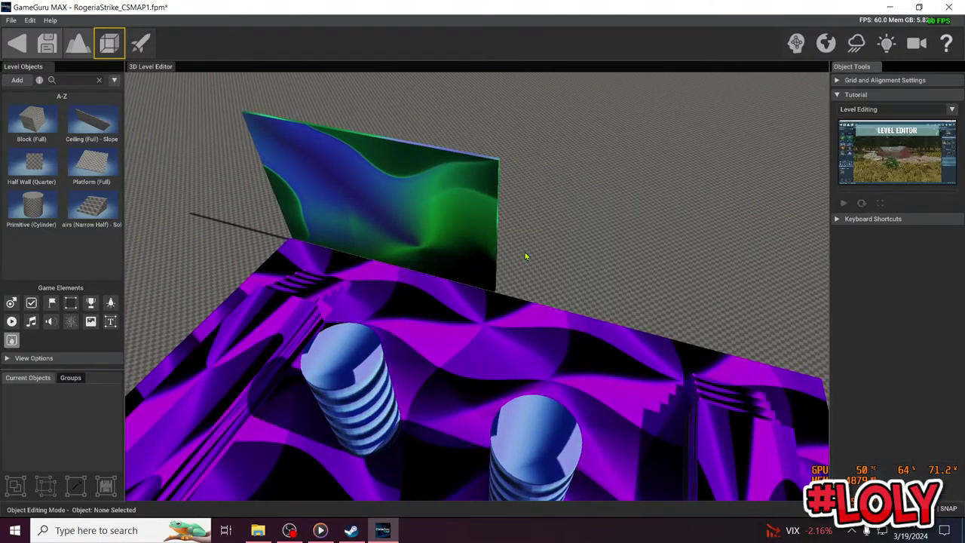
Select the blue and green textured half wall on the floor's edge
{"action": "left_click", "coordinate": [466, 227]}
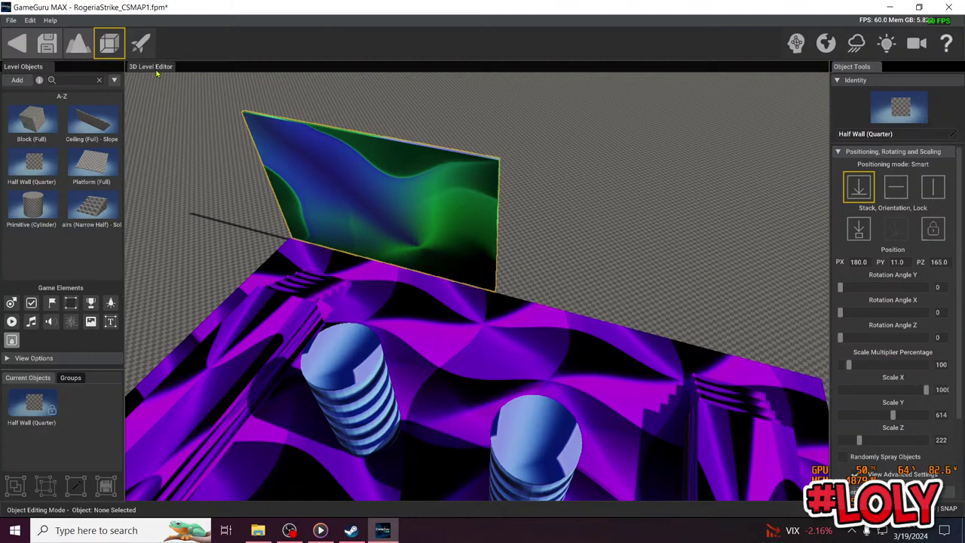
Save the current level under its existing name
{"action": "right_click_drag", "start_coordinate": [422, 164], "coordinate": [422, 164]}
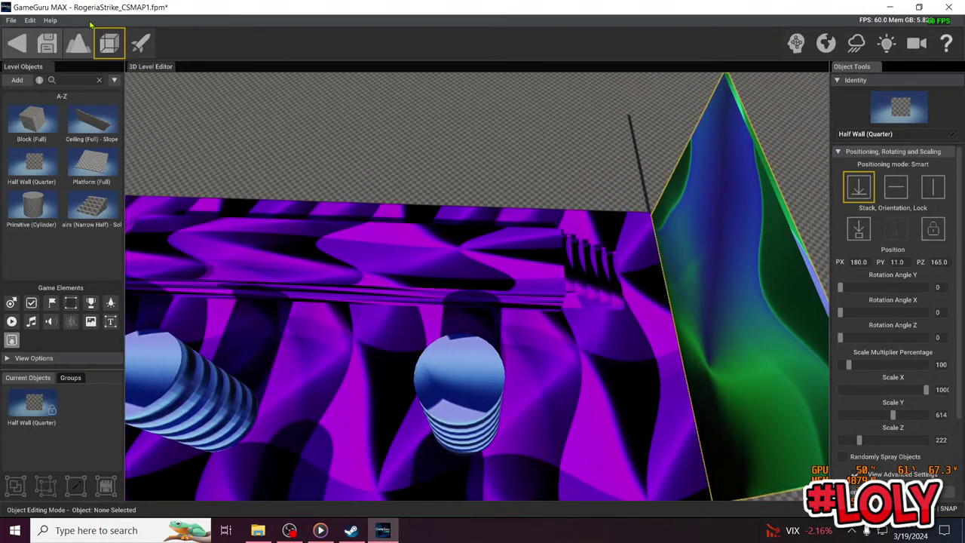
{"action": "left_click", "coordinate": [11, 20]}
{"action": "mouse_move", "coordinate": [31, 21]}
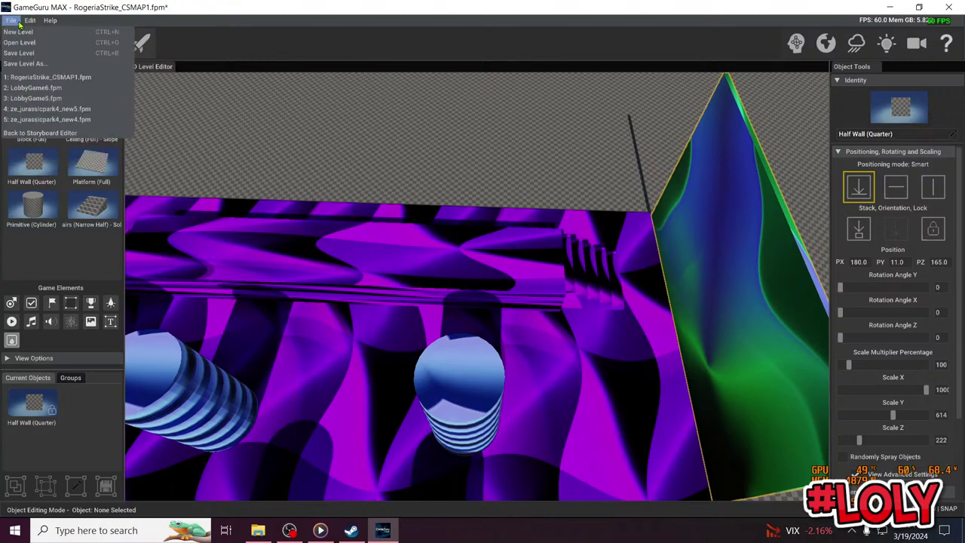
{"action": "left_click", "coordinate": [269, 38]}
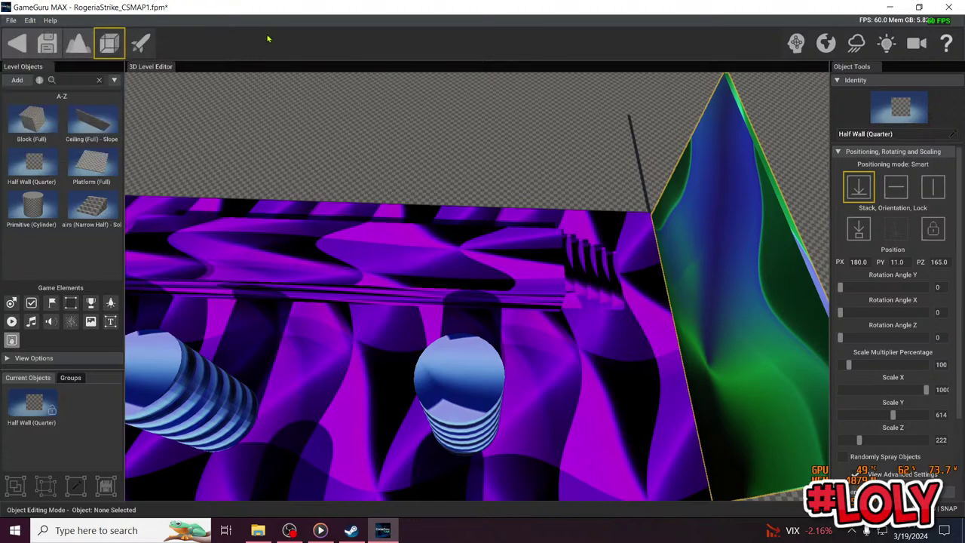
{"action": "left_click", "coordinate": [45, 46]}
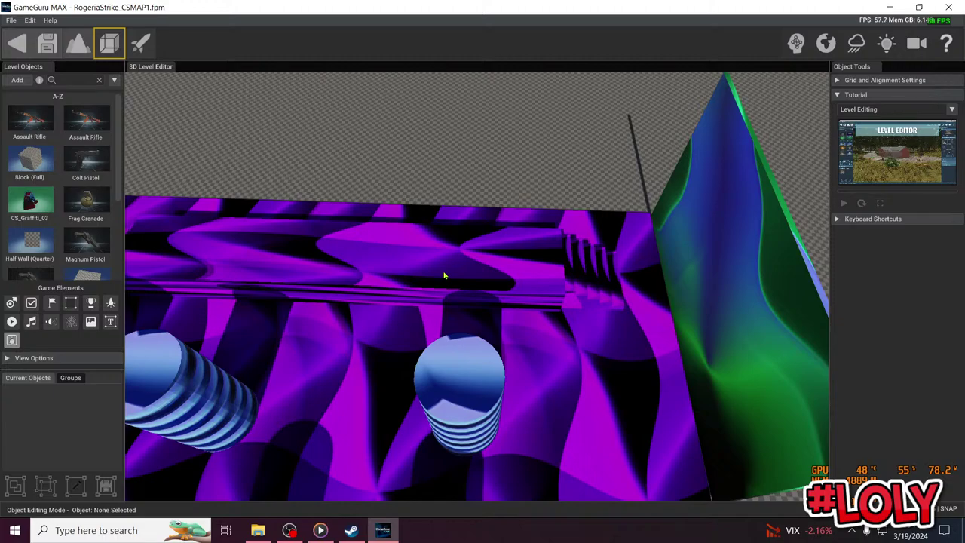
Save the level as a new file named RogeriaStrike_CSMAP1_1 in the mapbank folder
{"action": "right_click_drag", "start_coordinate": [446, 272], "coordinate": [512, 241]}
{"action": "key", "text": "w"}
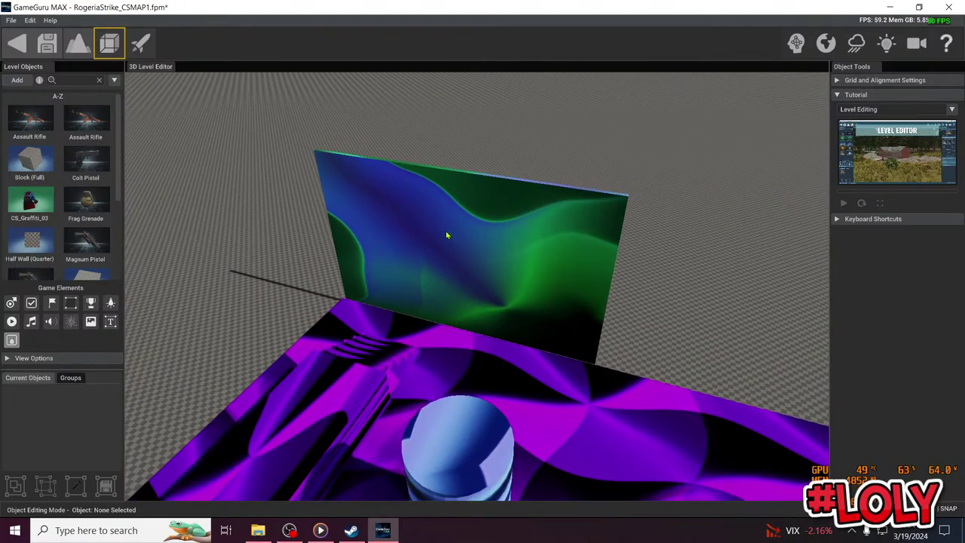
{"action": "left_click", "coordinate": [11, 20]}
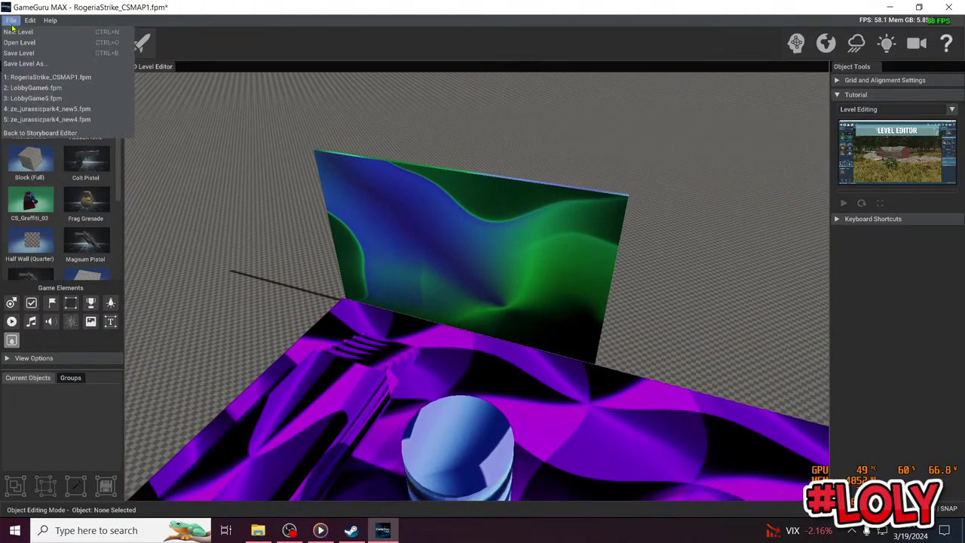
{"action": "left_click", "coordinate": [23, 63]}
{"action": "type", "text": "Rog"}
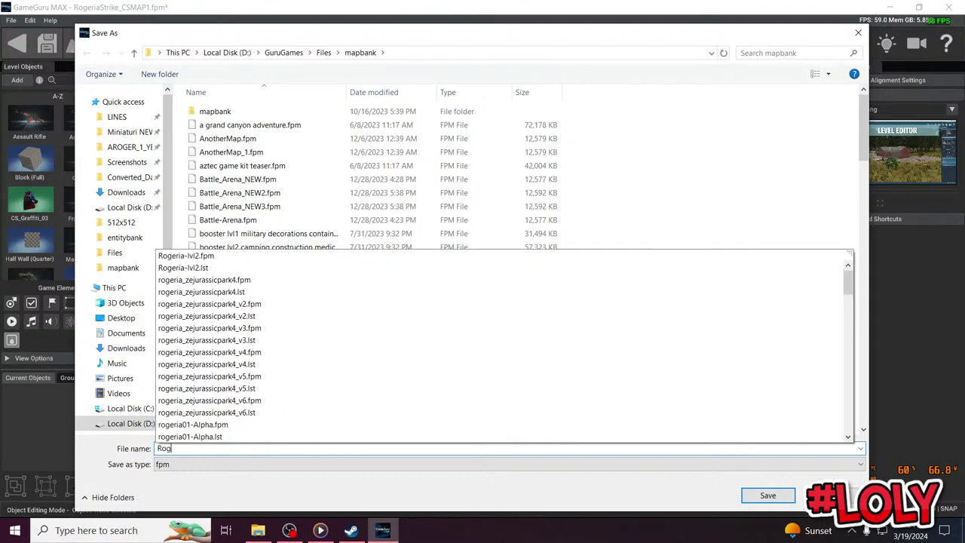
{"action": "type", "text": "eriaS"}
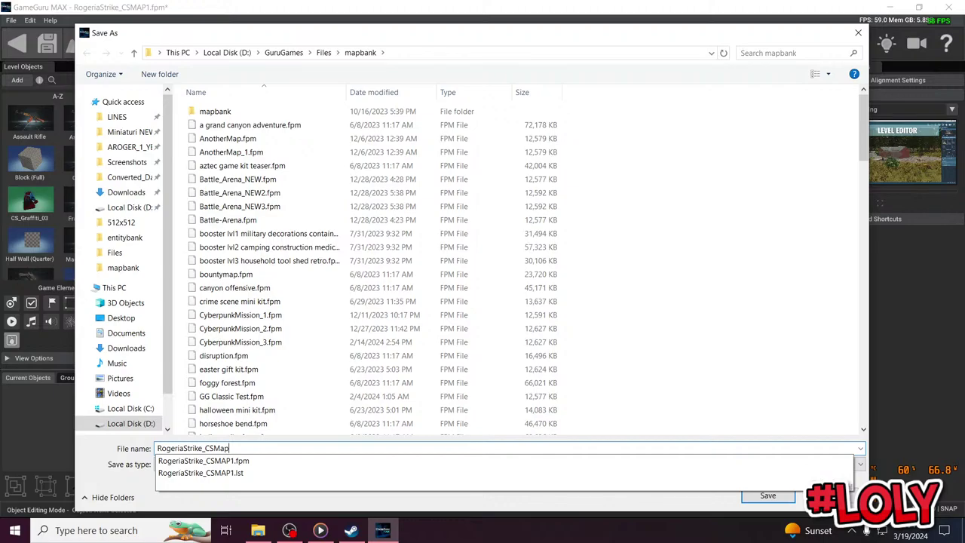
{"action": "type", "text": "trike_CSMAP1_1"}
{"action": "key", "text": "Return"}
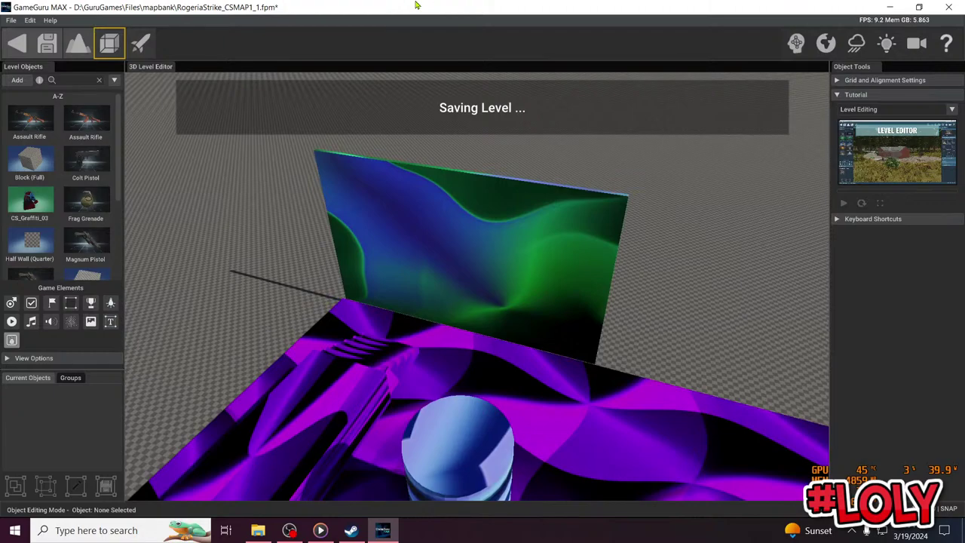
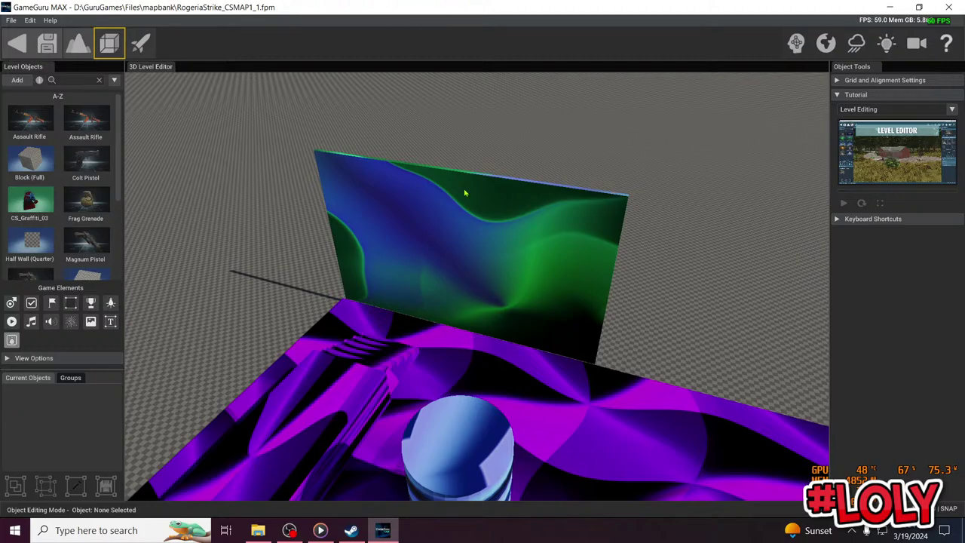
Select the green-blue half wall and enable the Enable Widget When Needed option in the developer settings
{"action": "right_click_drag", "start_coordinate": [496, 182], "coordinate": [444, 207]}
{"action": "key", "text": "w"}
{"action": "right_click_drag", "start_coordinate": [505, 144], "coordinate": [527, 178]}
{"action": "key", "text": "s"}
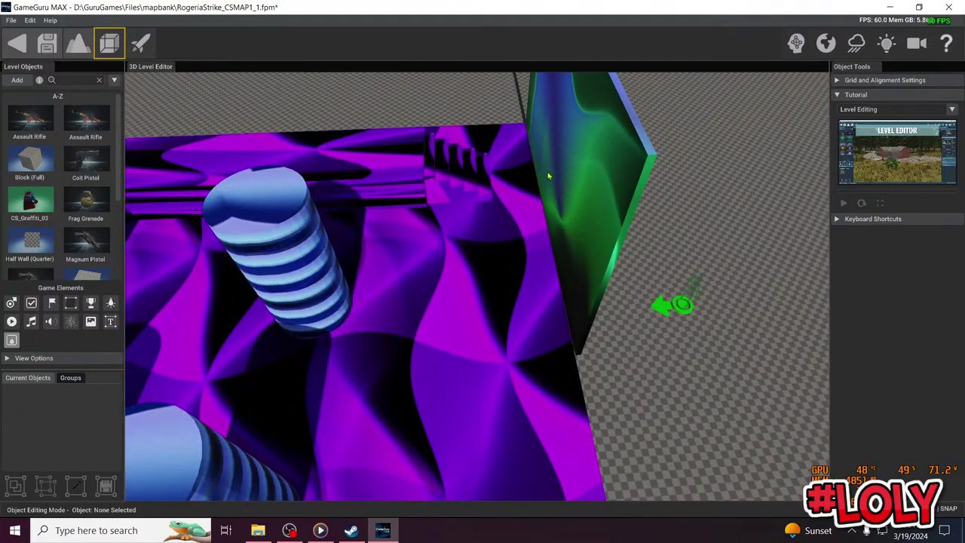
{"action": "left_click", "coordinate": [550, 173]}
{"action": "left_click", "coordinate": [11, 20]}
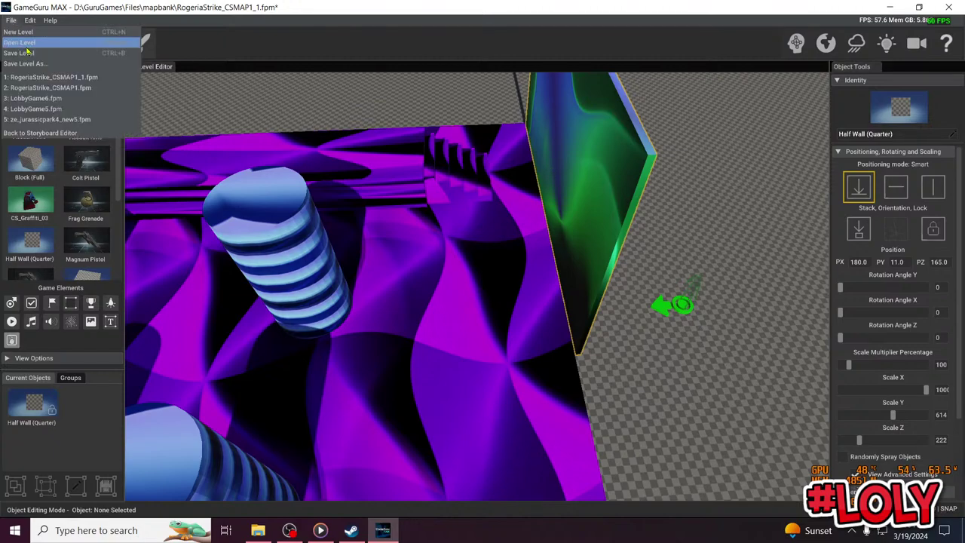
{"action": "mouse_move", "coordinate": [23, 22]}
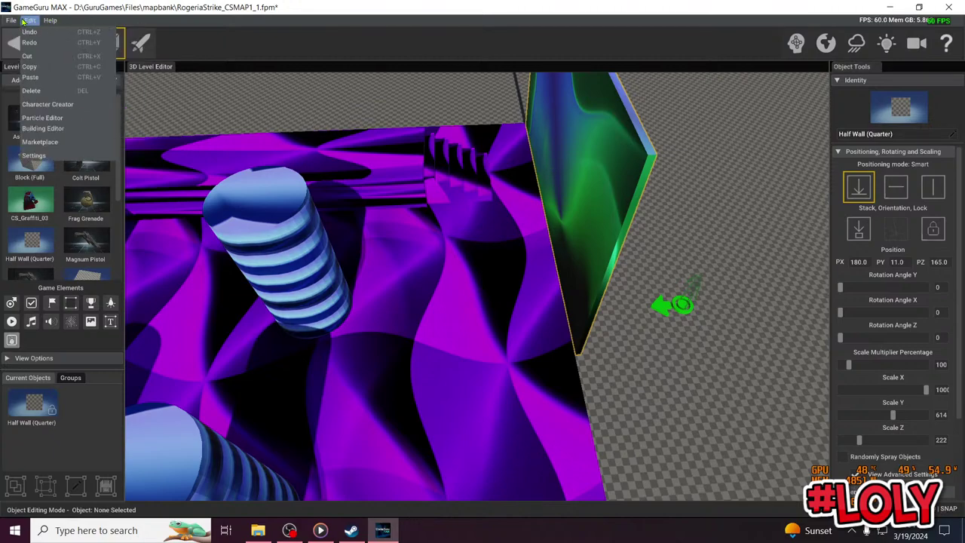
{"action": "left_click", "coordinate": [256, 41]}
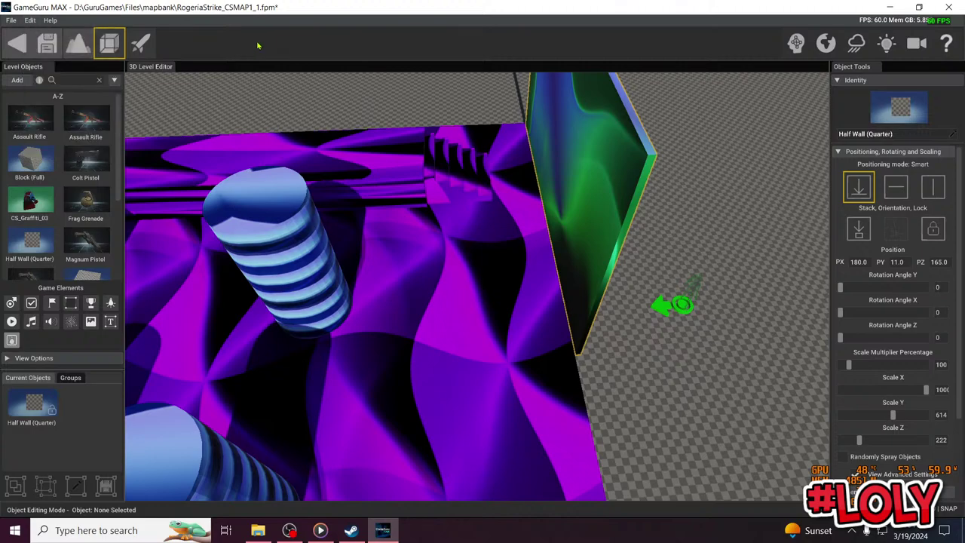
{"action": "left_click", "coordinate": [30, 20]}
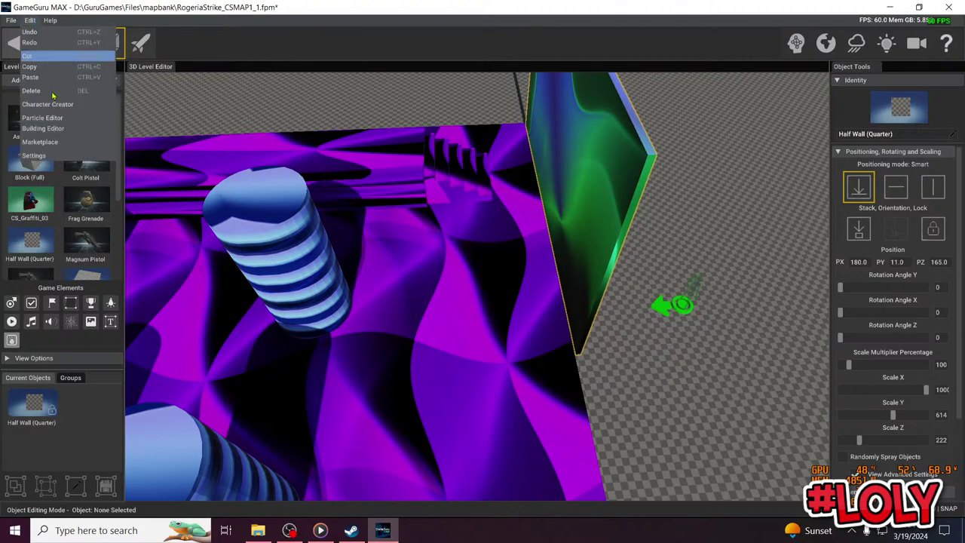
{"action": "left_click", "coordinate": [65, 157]}
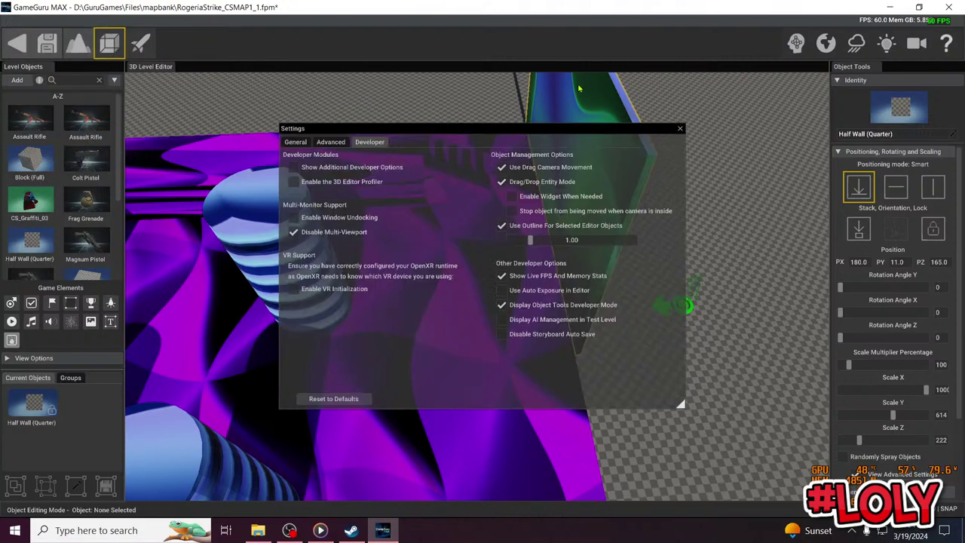
{"action": "left_click", "coordinate": [506, 196]}
{"action": "left_click", "coordinate": [679, 129]}
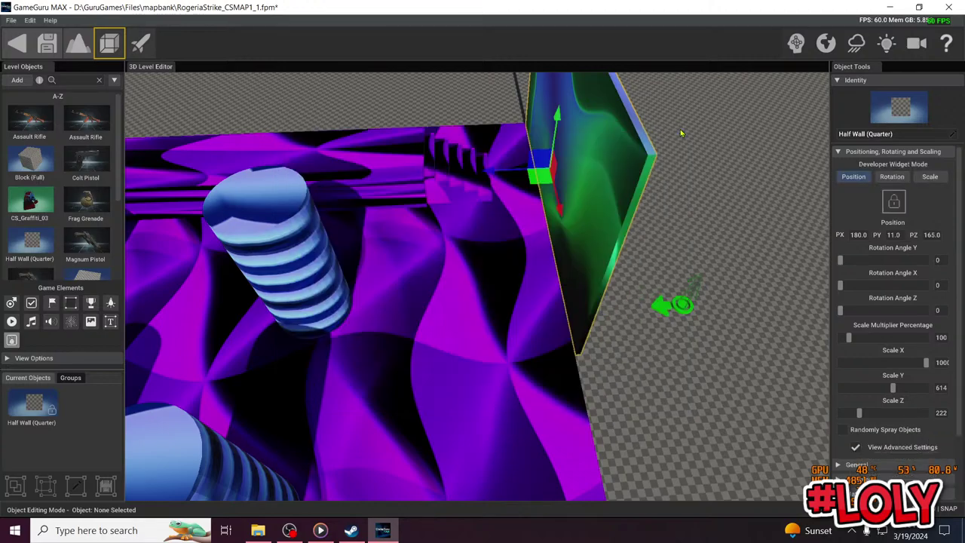
Move the half wall along the Z axis to PZ 170
{"action": "left_click_drag", "start_coordinate": [497, 176], "coordinate": [487, 175]}
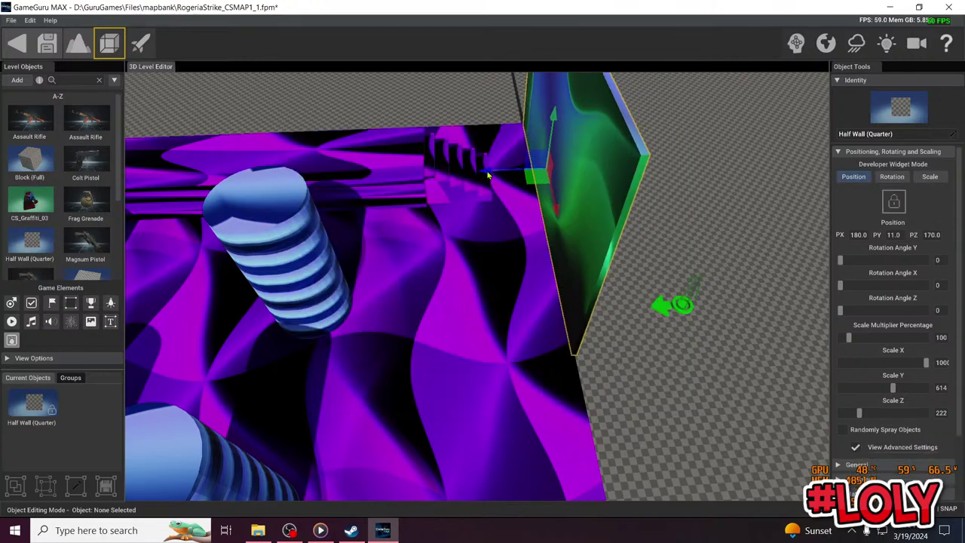
{"action": "right_click_drag", "start_coordinate": [486, 214], "coordinate": [440, 245]}
{"action": "left_click", "coordinate": [440, 247]}
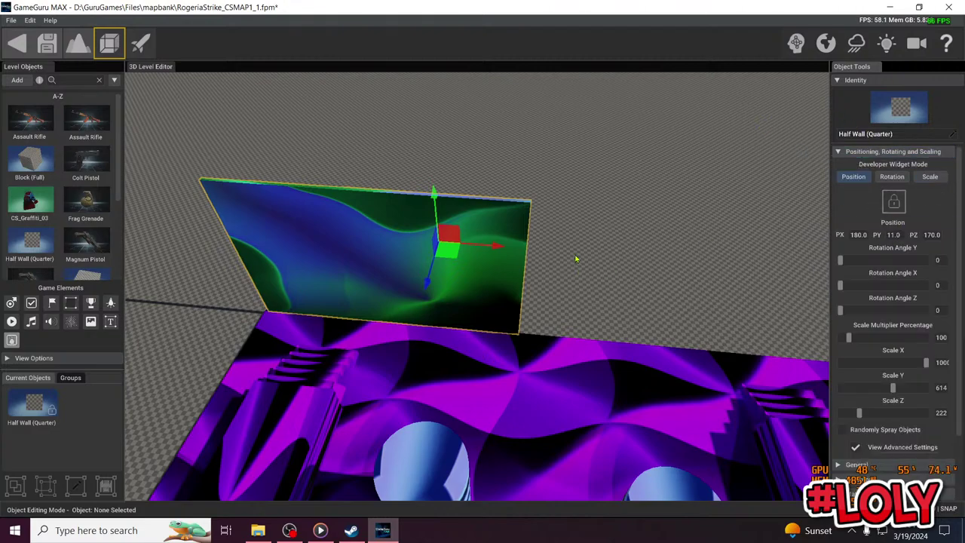
Paste a copy of the half wall at about PX 112, PZ 203 and try to adjust its X scale
{"action": "right_click_drag", "start_coordinate": [469, 330], "coordinate": [499, 285]}
{"action": "key", "text": "ctrl+v"}
{"action": "key", "text": "s"}
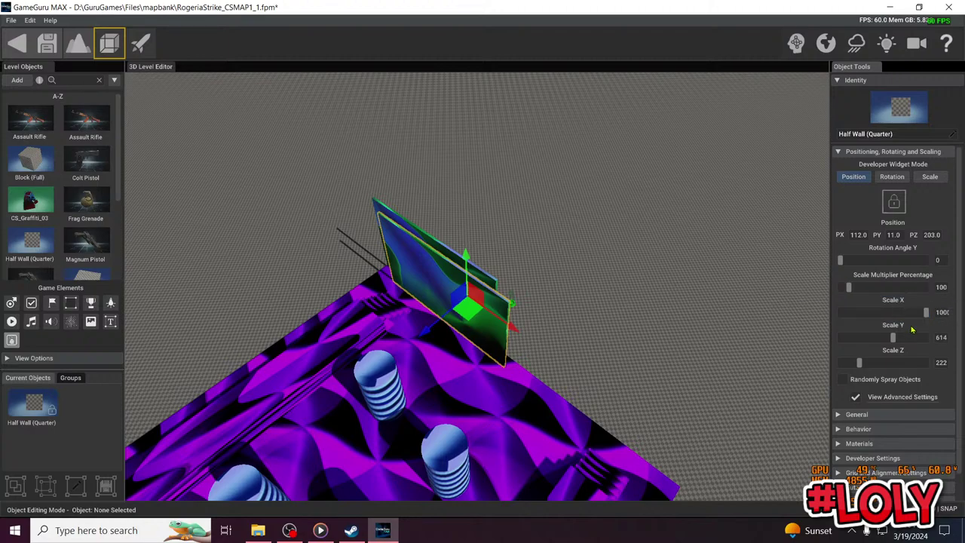
{"action": "mouse_move", "coordinate": [926, 318]}
{"action": "left_mouse_down"}
{"action": "mouse_move", "coordinate": [898, 317]}
{"action": "mouse_move", "coordinate": [929, 316]}
{"action": "left_mouse_up"}
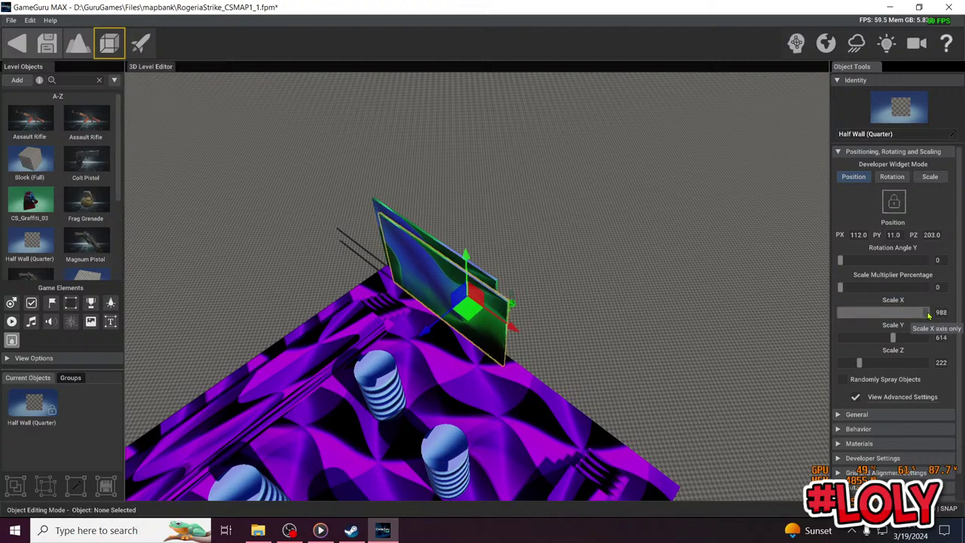
Move the copied half wall along the platform edge to about PX -385, PZ 200
{"action": "key", "text": "s"}
{"action": "right_click_drag", "start_coordinate": [640, 317], "coordinate": [584, 305]}
{"action": "key", "text": "w"}
{"action": "left_click_drag", "start_coordinate": [558, 284], "coordinate": [734, 445]}
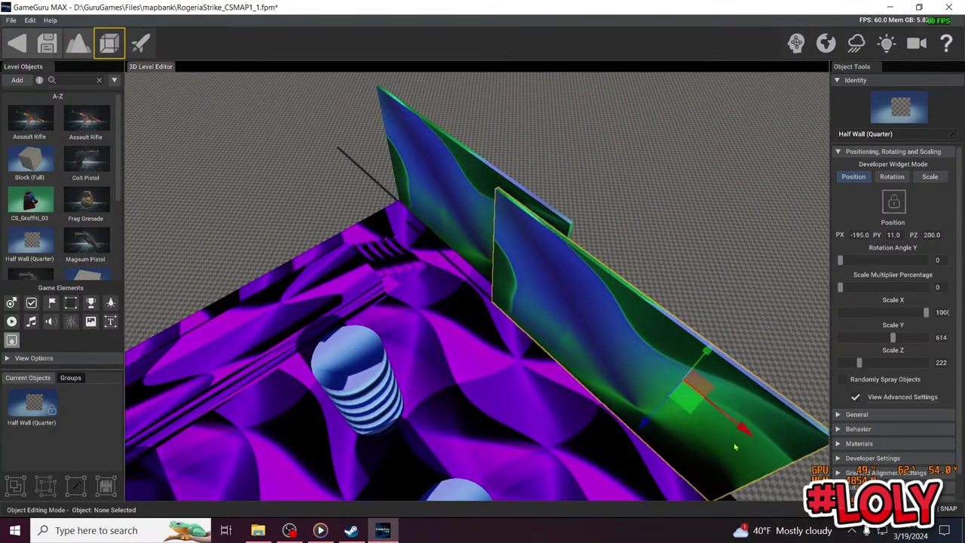
{"action": "key", "text": "s"}
{"action": "right_click_drag", "start_coordinate": [460, 298], "coordinate": [504, 295]}
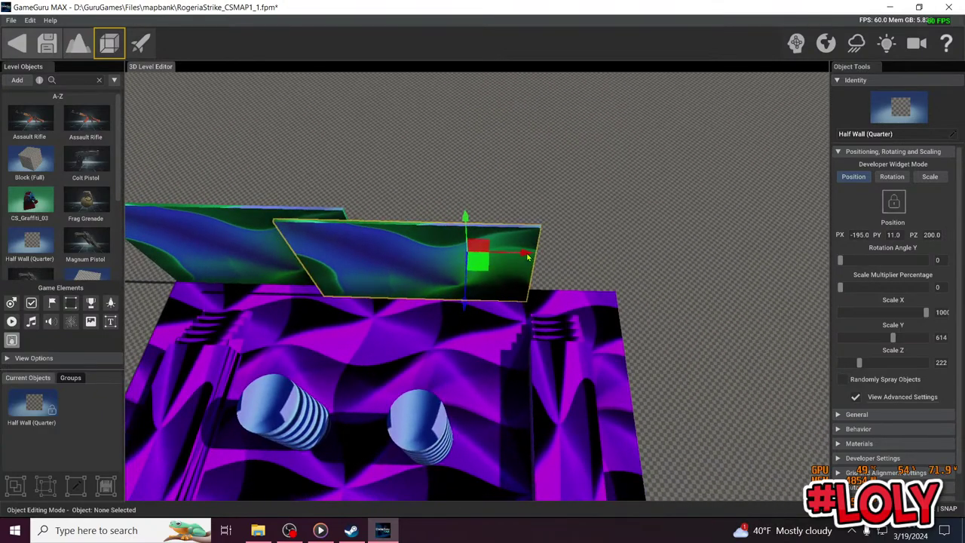
{"action": "left_click_drag", "start_coordinate": [528, 257], "coordinate": [622, 257]}
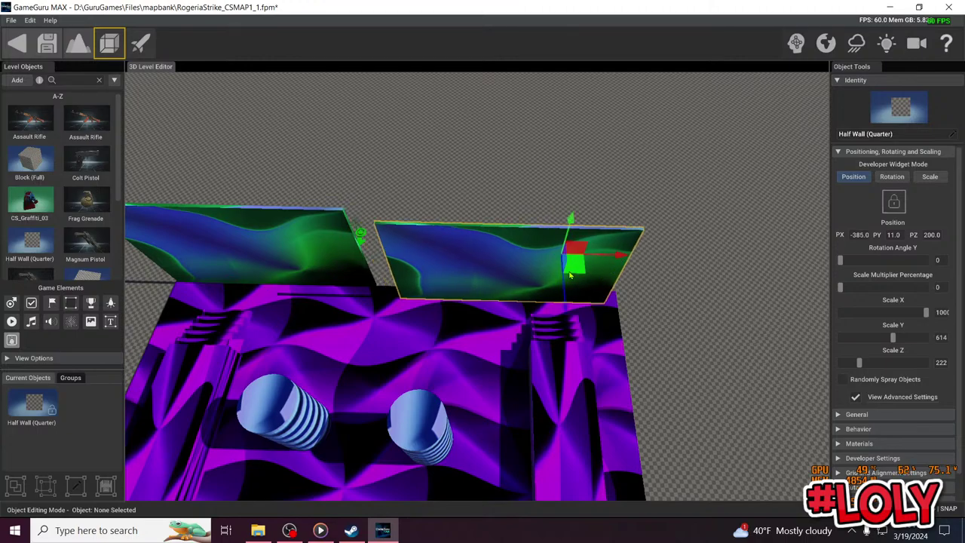
Delete the copied half wall, keeping only the original
{"action": "right_click_drag", "start_coordinate": [571, 272], "coordinate": [532, 265]}
{"action": "key", "text": "w"}
{"action": "key", "text": "s"}
{"action": "key", "text": "w"}
{"action": "key", "text": "Delete"}
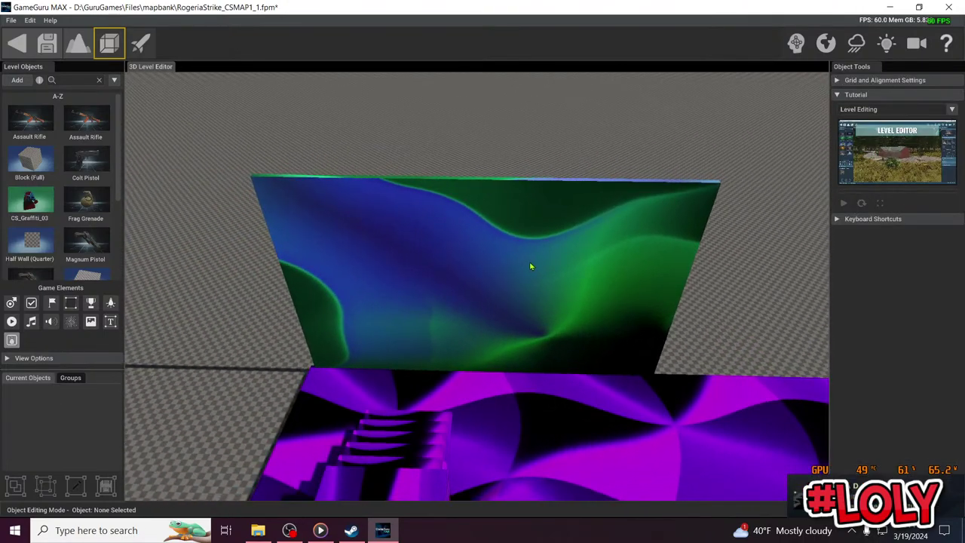
Select the original half wall and lower its Y scale to about 380
{"action": "left_click", "coordinate": [529, 265]}
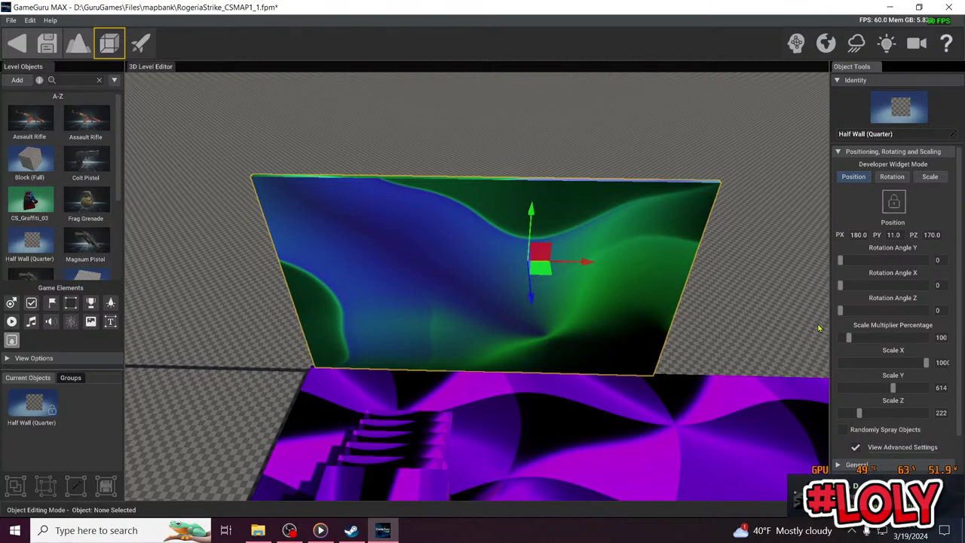
{"action": "mouse_move", "coordinate": [925, 363]}
{"action": "left_mouse_down"}
{"action": "mouse_move", "coordinate": [895, 363]}
{"action": "mouse_move", "coordinate": [889, 388]}
{"action": "mouse_move", "coordinate": [873, 388]}
{"action": "mouse_move", "coordinate": [904, 363]}
{"action": "mouse_move", "coordinate": [934, 367]}
{"action": "left_mouse_up"}
{"action": "right_click_drag", "start_coordinate": [777, 339], "coordinate": [653, 318]}
Switch the widget to scaling and stretch the half wall along X to a scale of about 1604
{"action": "left_click", "coordinate": [931, 177]}
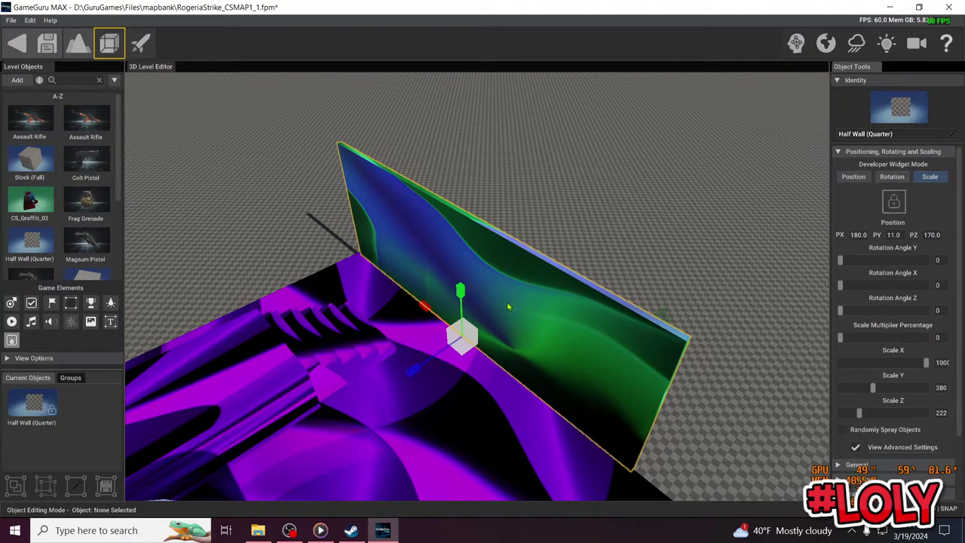
{"action": "right_click_drag", "start_coordinate": [508, 307], "coordinate": [513, 306]}
{"action": "key", "text": "a"}
{"action": "left_click_drag", "start_coordinate": [470, 326], "coordinate": [253, 279]}
{"action": "key", "text": "s"}
{"action": "right_click_drag", "start_coordinate": [253, 279], "coordinate": [345, 322]}
{"action": "left_click_drag", "start_coordinate": [337, 326], "coordinate": [230, 329]}
{"action": "key", "text": "s"}
{"action": "right_click_drag", "start_coordinate": [230, 330], "coordinate": [374, 295]}
{"action": "key", "text": "d"}
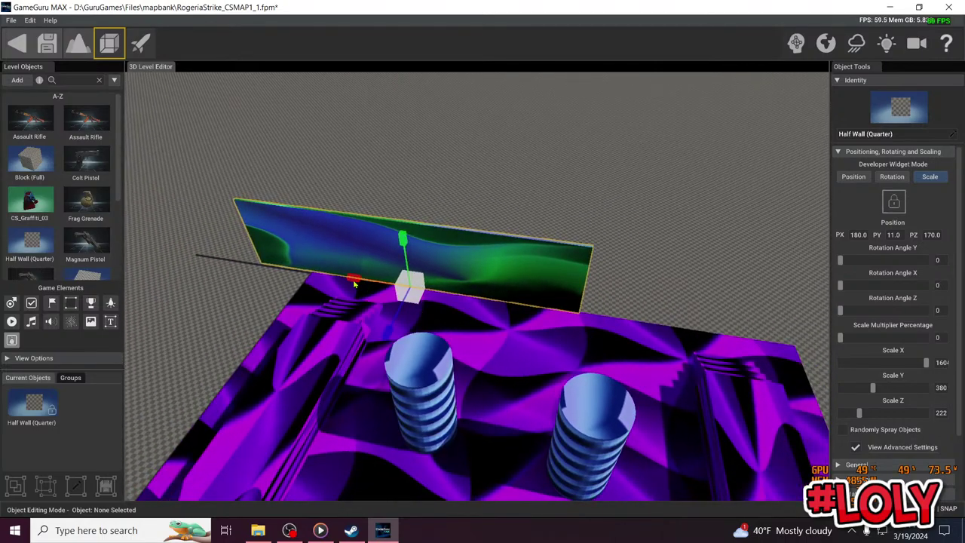
Stretch the half wall further along X to a scale of about 1903
{"action": "left_click_drag", "start_coordinate": [355, 283], "coordinate": [218, 255]}
{"action": "key", "text": "s"}
{"action": "right_click_drag", "start_coordinate": [218, 254], "coordinate": [378, 279]}
{"action": "key", "text": "w"}
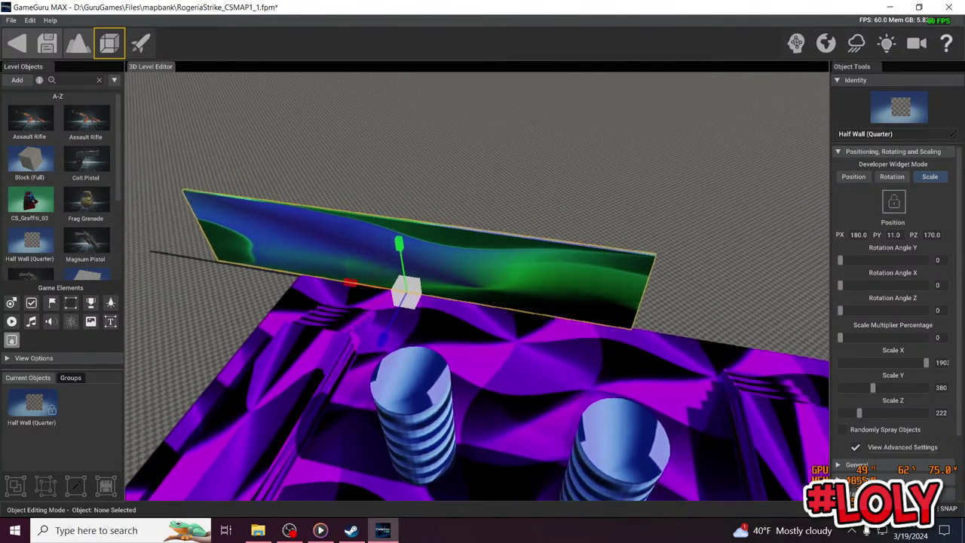
Reduce the half wall's Y scale to about 311
{"action": "right_click_drag", "start_coordinate": [320, 298], "coordinate": [379, 280]}
{"action": "left_click_drag", "start_coordinate": [316, 360], "coordinate": [441, 345]}
{"action": "key", "text": "s"}
{"action": "right_click_drag", "start_coordinate": [441, 345], "coordinate": [464, 326]}
Move the half wall along the platform edge to PX -45 and stretch its X scale to about 2112
{"action": "left_click", "coordinate": [858, 177]}
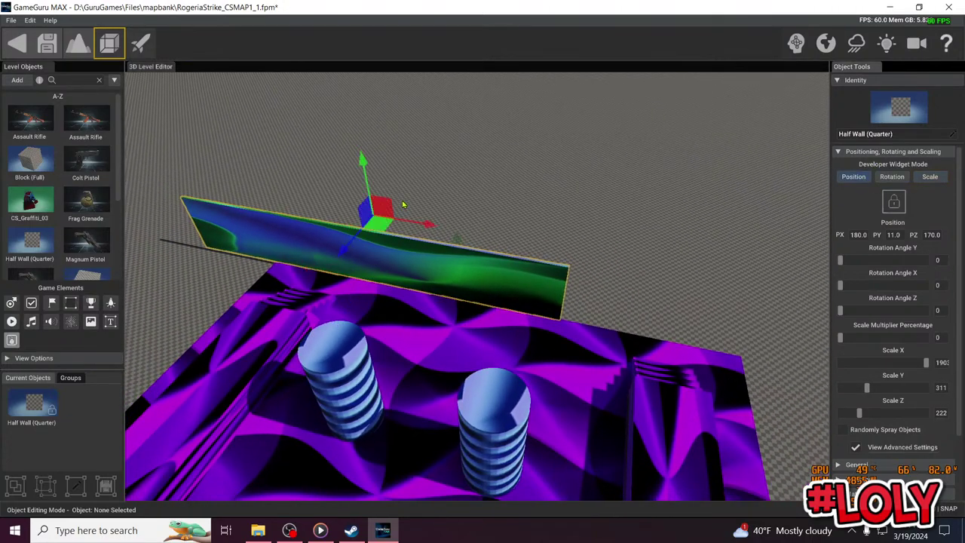
{"action": "left_click_drag", "start_coordinate": [434, 228], "coordinate": [547, 247]}
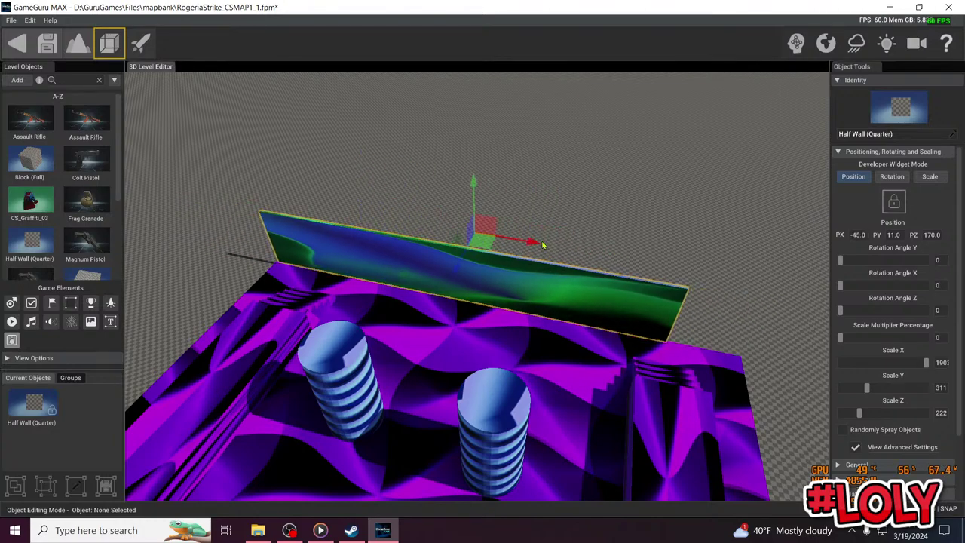
{"action": "left_click", "coordinate": [920, 180]}
{"action": "left_click_drag", "start_coordinate": [397, 288], "coordinate": [308, 270]}
Shift the half wall along the platform edge to PX -100 and increase its X scale to about 2147
{"action": "left_click", "coordinate": [842, 178]}
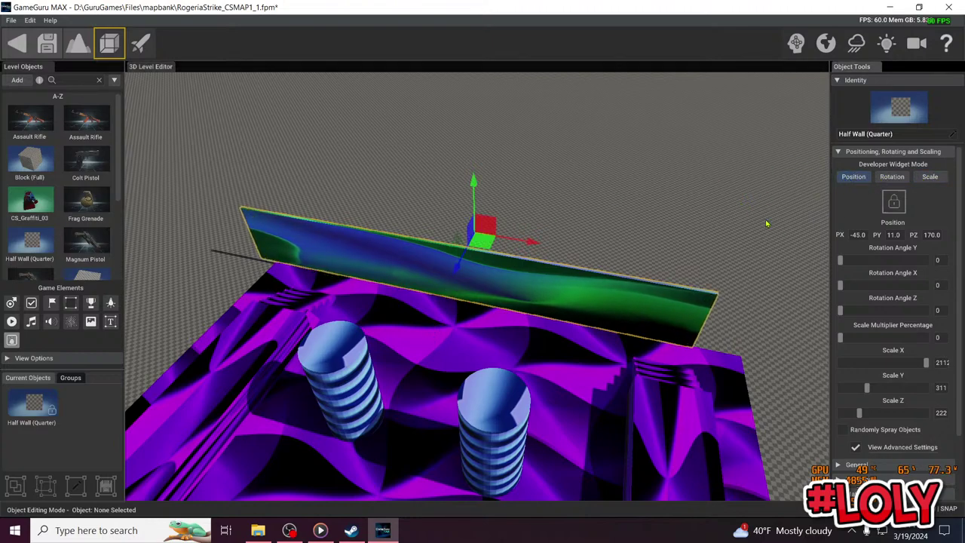
{"action": "left_click_drag", "start_coordinate": [532, 246], "coordinate": [559, 253]}
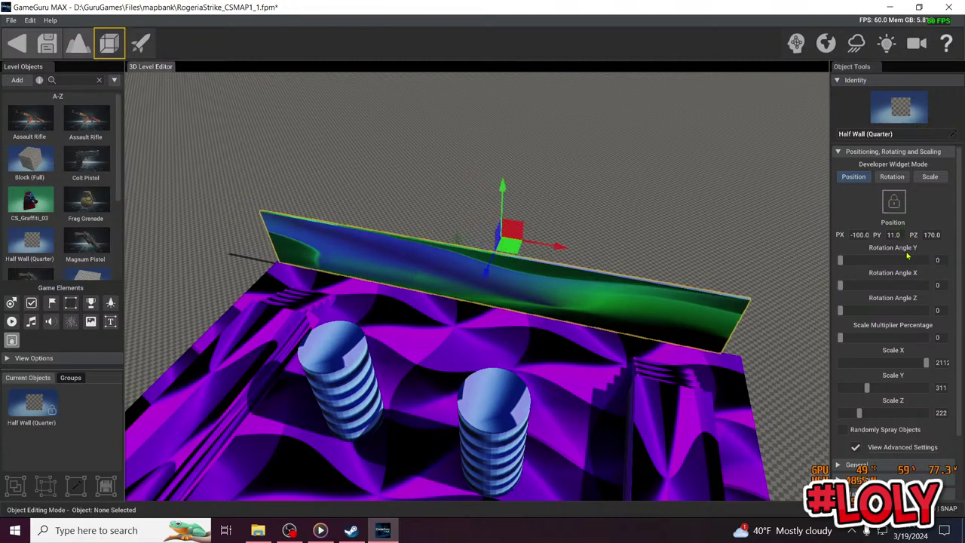
{"action": "left_click", "coordinate": [929, 177]}
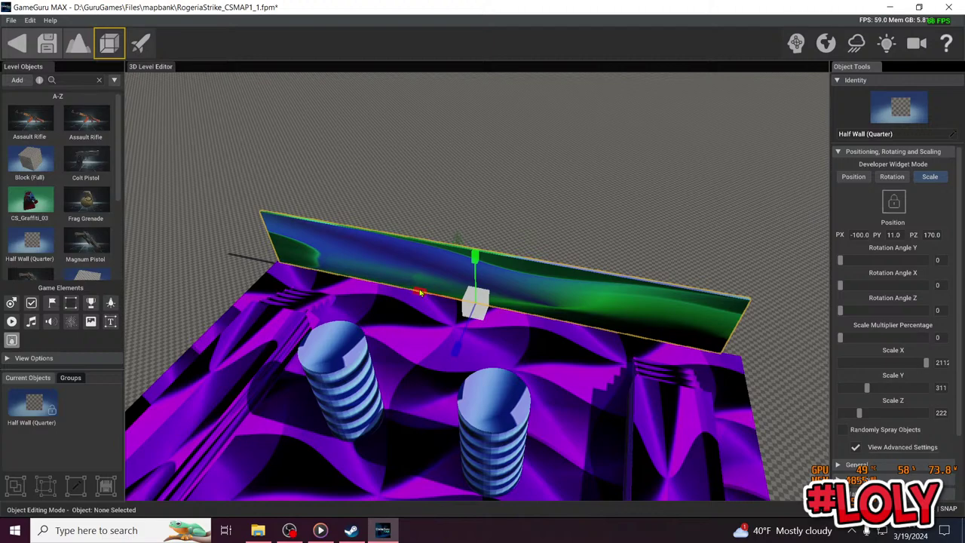
{"action": "left_click_drag", "start_coordinate": [419, 288], "coordinate": [404, 291]}
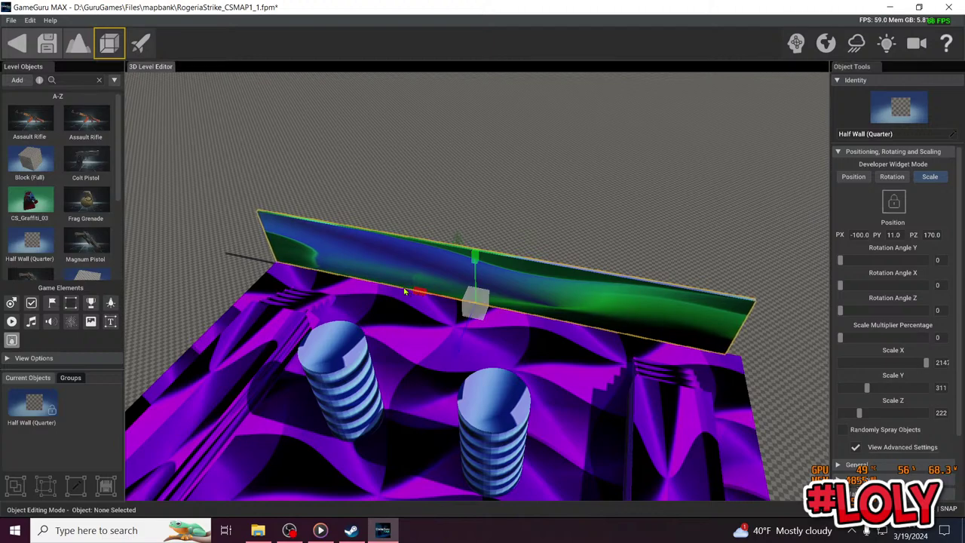
Shift the half wall along the platform edge to PX -125 and stretch its X scale to about 2217
{"action": "left_click", "coordinate": [862, 179]}
{"action": "left_click_drag", "start_coordinate": [561, 250], "coordinate": [574, 252]}
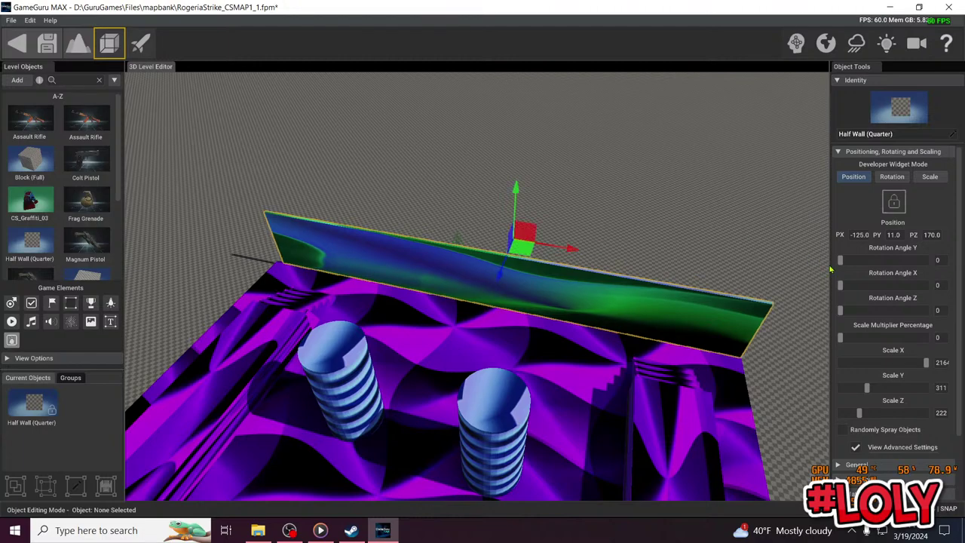
{"action": "left_click", "coordinate": [932, 177]}
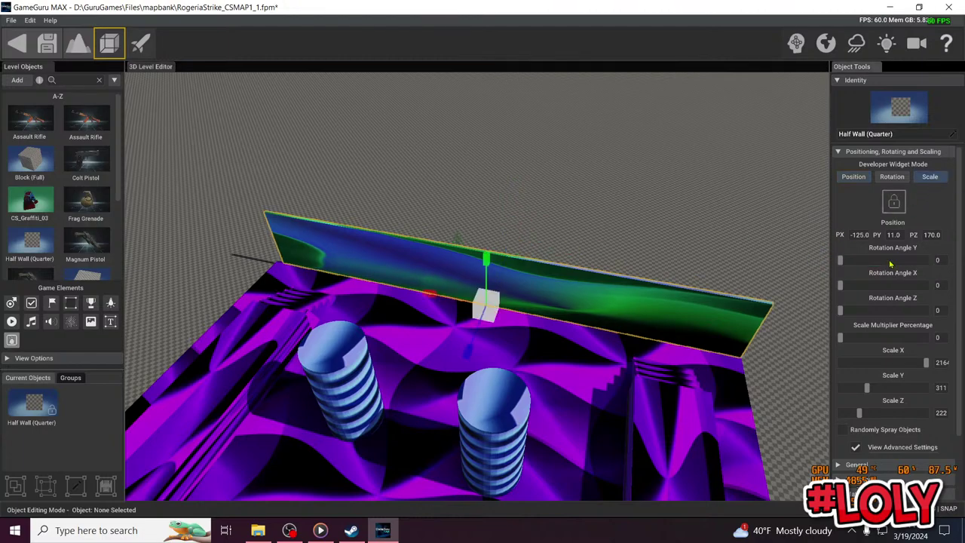
{"action": "left_click_drag", "start_coordinate": [435, 298], "coordinate": [414, 290]}
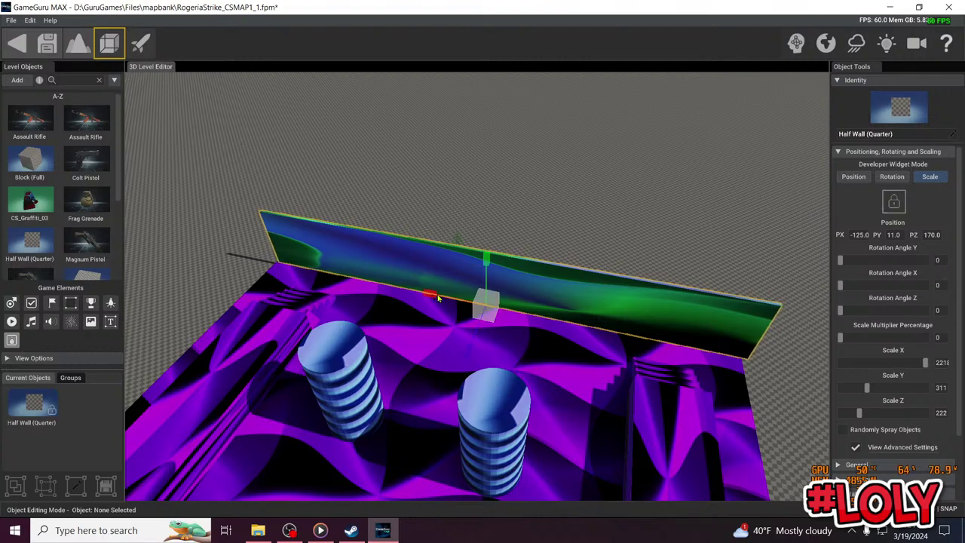
{"action": "left_click", "coordinate": [854, 177]}
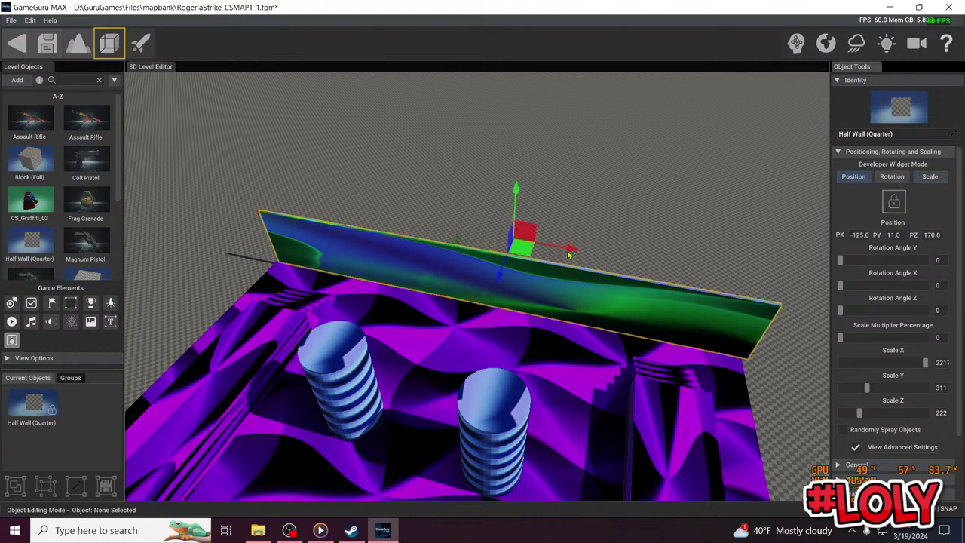
{"action": "left_click_drag", "start_coordinate": [569, 256], "coordinate": [567, 252]}
Duplicate the half wall and move the copy to the platform's opposite edge at PX -115, PZ 1270
{"action": "key", "text": "d"}
{"action": "right_click_drag", "start_coordinate": [570, 253], "coordinate": [602, 239]}
{"action": "key", "text": "a"}
{"action": "left_click_drag", "start_coordinate": [603, 238], "coordinate": [618, 228], "text": "shift"}
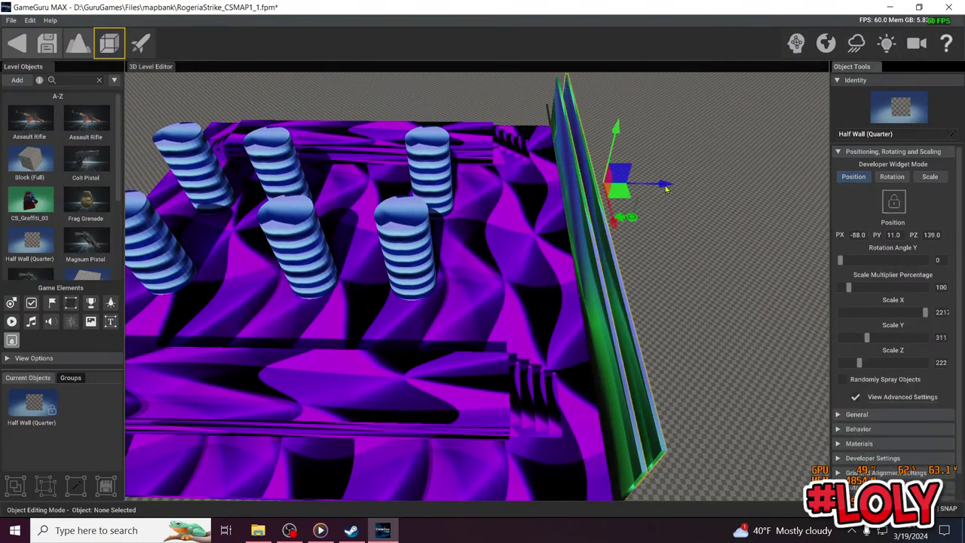
{"action": "left_click_drag", "start_coordinate": [666, 188], "coordinate": [400, 249]}
{"action": "key", "text": "a"}
{"action": "scroll", "coordinate": [437, 225], "scroll_direction": "down", "scroll_amount": 3}
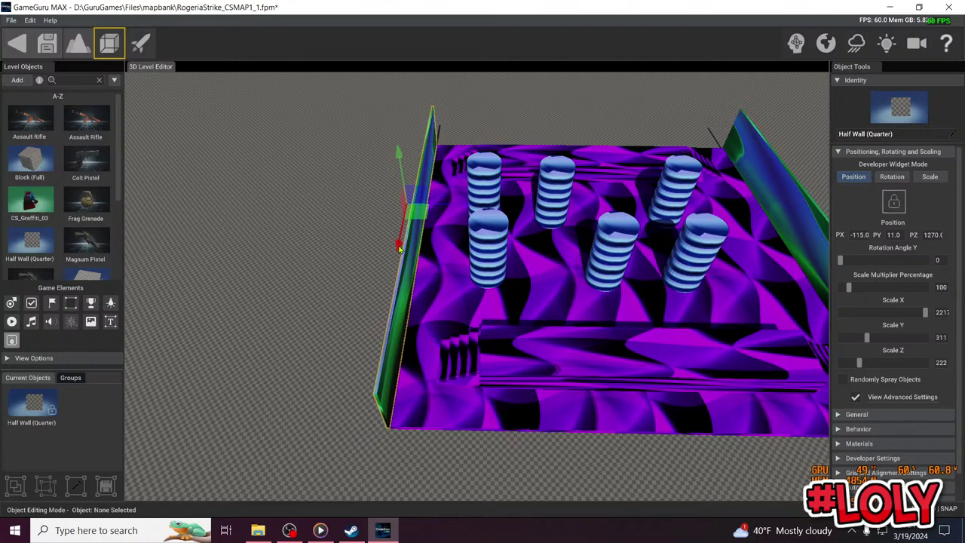
Duplicate the half wall at PZ 1270 and move the copy across the platform's middle to about PX -65, PZ 580
{"action": "right_click_drag", "start_coordinate": [400, 249], "coordinate": [448, 224]}
{"action": "key", "text": "d"}
{"action": "key", "text": "d"}
{"action": "key", "text": "s"}
{"action": "key", "text": "a"}
{"action": "key", "text": "w"}
{"action": "key", "text": "a"}
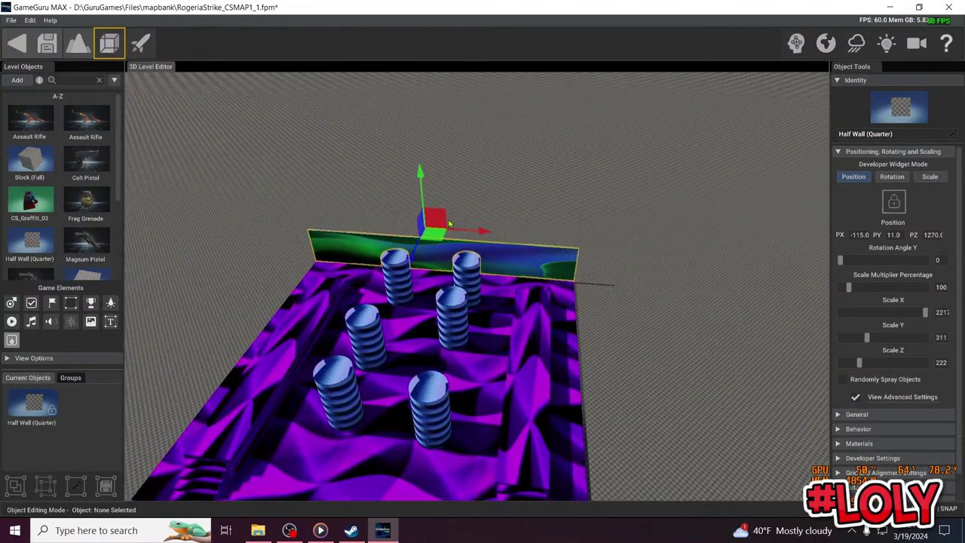
{"action": "left_click_drag", "start_coordinate": [448, 224], "coordinate": [449, 224]}
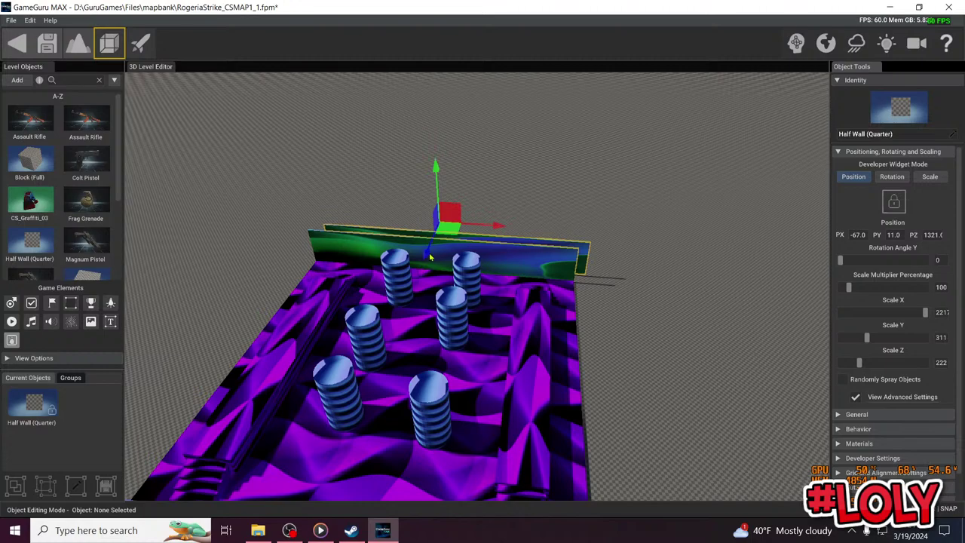
{"action": "left_click_drag", "start_coordinate": [428, 256], "coordinate": [352, 432]}
{"action": "scroll", "coordinate": [413, 354], "scroll_direction": "down", "scroll_amount": 3}
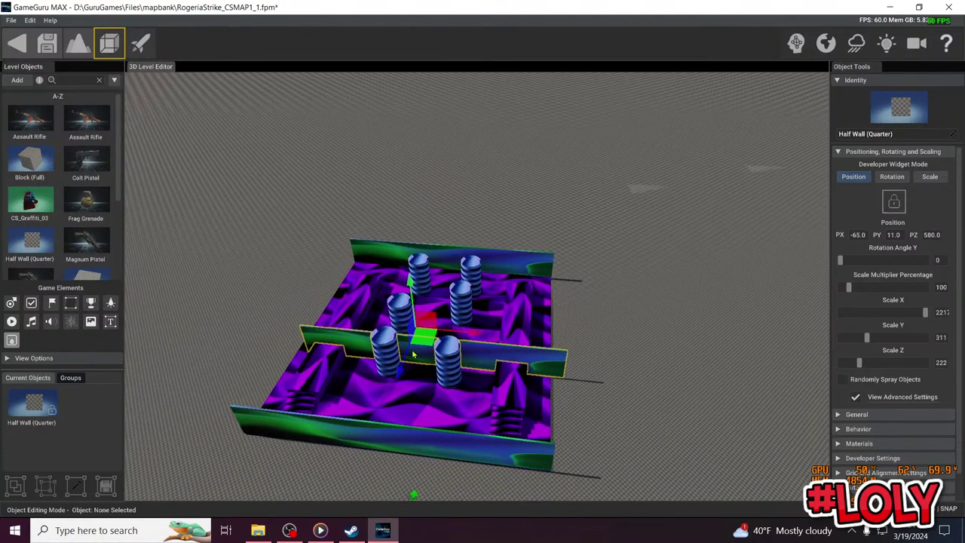
Rotate the middle half wall to 90 degrees about the Y axis
{"action": "left_click", "coordinate": [891, 177]}
{"action": "scroll", "coordinate": [526, 339], "scroll_direction": "up", "scroll_amount": 2}
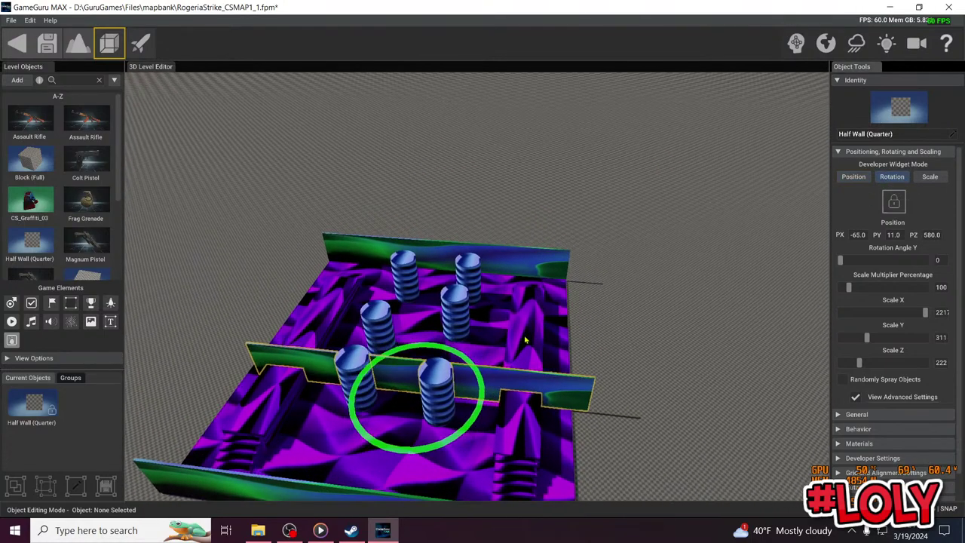
{"action": "left_click_drag", "start_coordinate": [379, 444], "coordinate": [279, 442]}
{"action": "right_click_drag", "start_coordinate": [318, 417], "coordinate": [305, 441]}
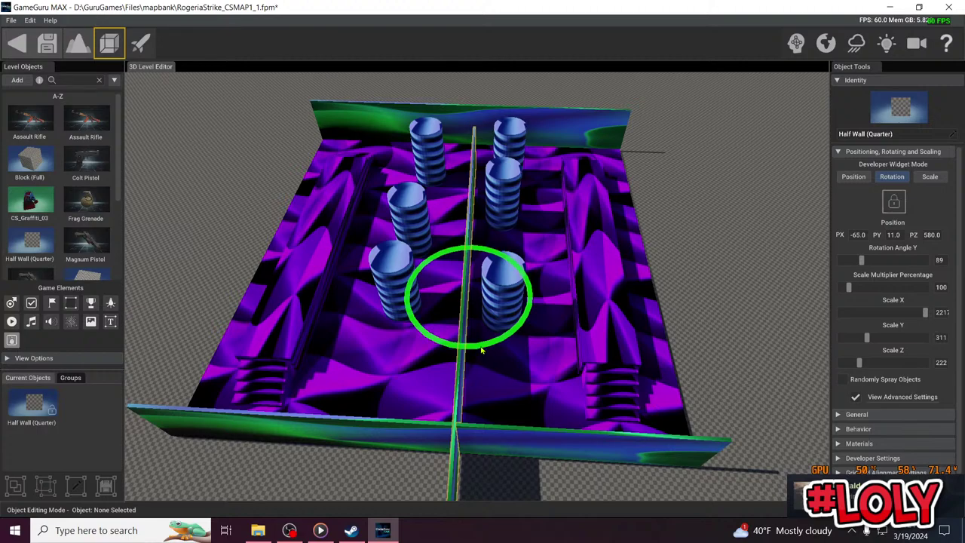
{"action": "left_click_drag", "start_coordinate": [481, 349], "coordinate": [478, 348]}
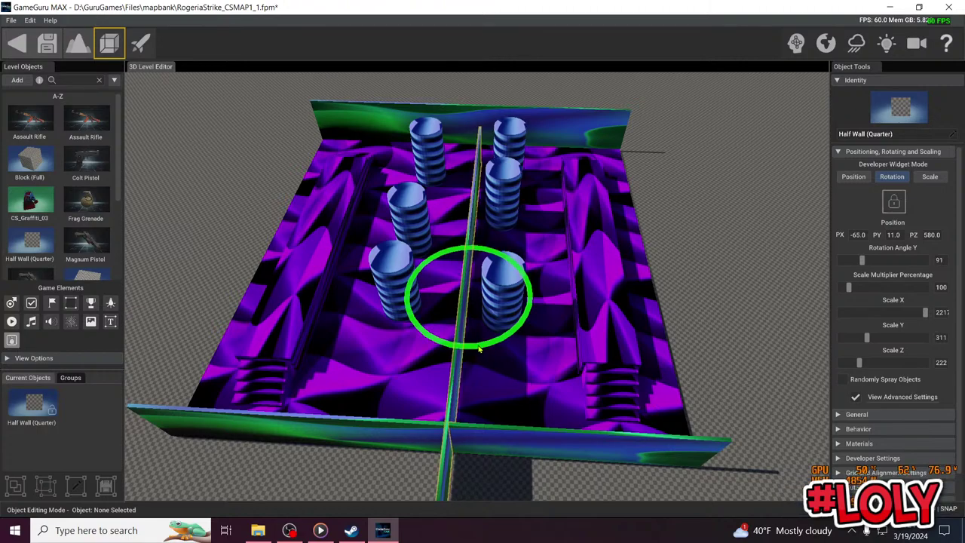
{"action": "left_click_drag", "start_coordinate": [479, 348], "coordinate": [478, 349]}
{"action": "scroll", "coordinate": [480, 350], "scroll_direction": "down", "scroll_amount": 4}
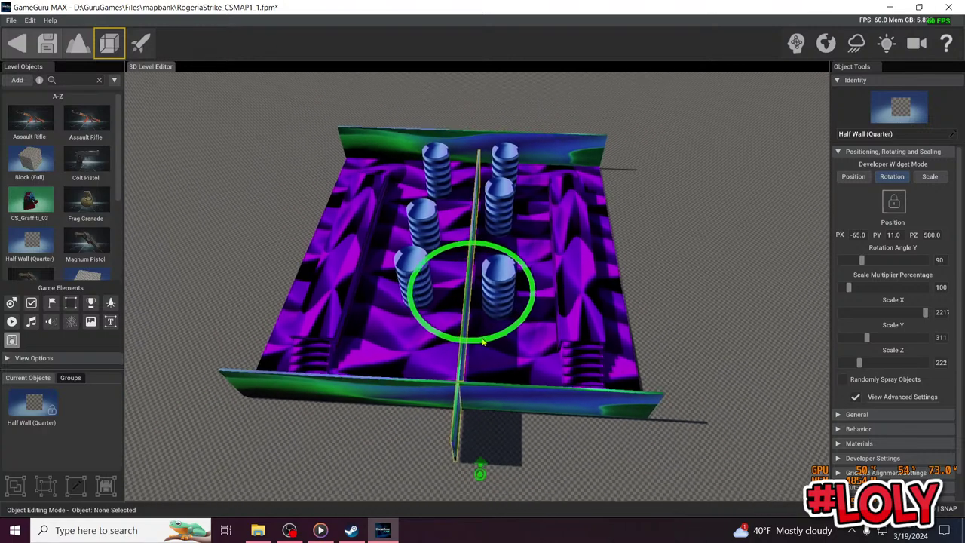
Move the rotated wall to the platform's open side at about PX 445 and slide it lengthwise to meet both end walls
{"action": "key", "text": "a"}
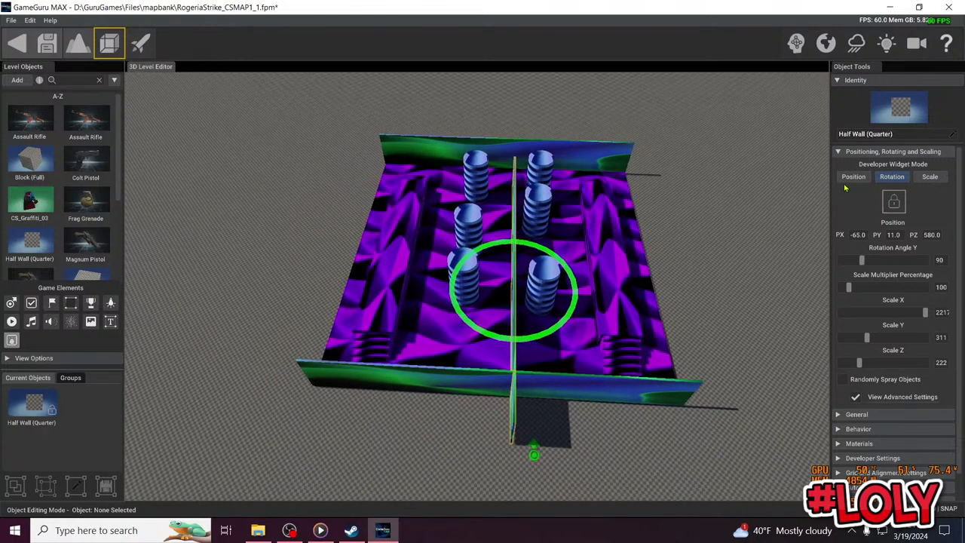
{"action": "left_click", "coordinate": [852, 178]}
{"action": "left_click_drag", "start_coordinate": [560, 248], "coordinate": [610, 258]}
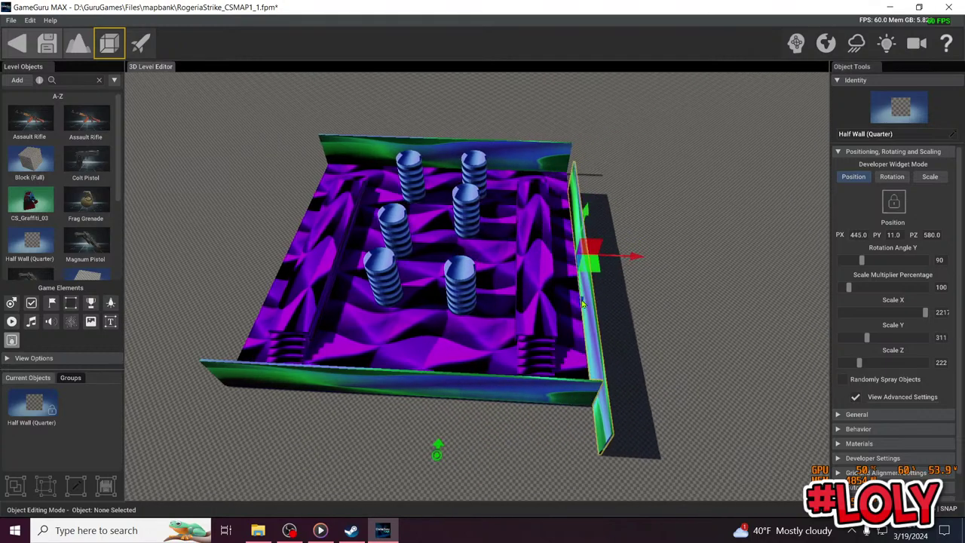
{"action": "left_click_drag", "start_coordinate": [582, 301], "coordinate": [576, 264]}
{"action": "key", "text": "w"}
{"action": "mouse_move", "coordinate": [576, 263]}
{"action": "right_mouse_down"}
{"action": "mouse_move", "coordinate": [641, 260]}
{"action": "mouse_move", "coordinate": [614, 254]}
{"action": "mouse_move", "coordinate": [622, 260]}
{"action": "mouse_move", "coordinate": [575, 272]}
{"action": "right_mouse_up"}
{"action": "key", "text": "a"}
{"action": "left_click_drag", "start_coordinate": [523, 261], "coordinate": [519, 270]}
Duplicate the side wall and place the copy along the opposite open side at PX -655, PZ 720
{"action": "right_click_drag", "start_coordinate": [520, 270], "coordinate": [530, 236]}
{"action": "key", "text": "d"}
{"action": "key", "text": "d"}
{"action": "left_click_drag", "start_coordinate": [531, 235], "coordinate": [631, 174]}
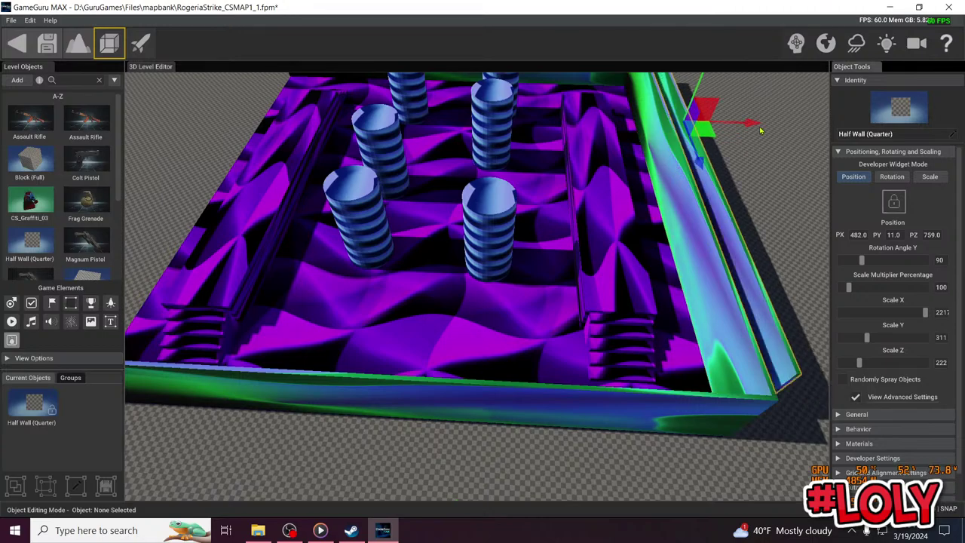
{"action": "left_click_drag", "start_coordinate": [760, 130], "coordinate": [595, 160]}
{"action": "key", "text": "a"}
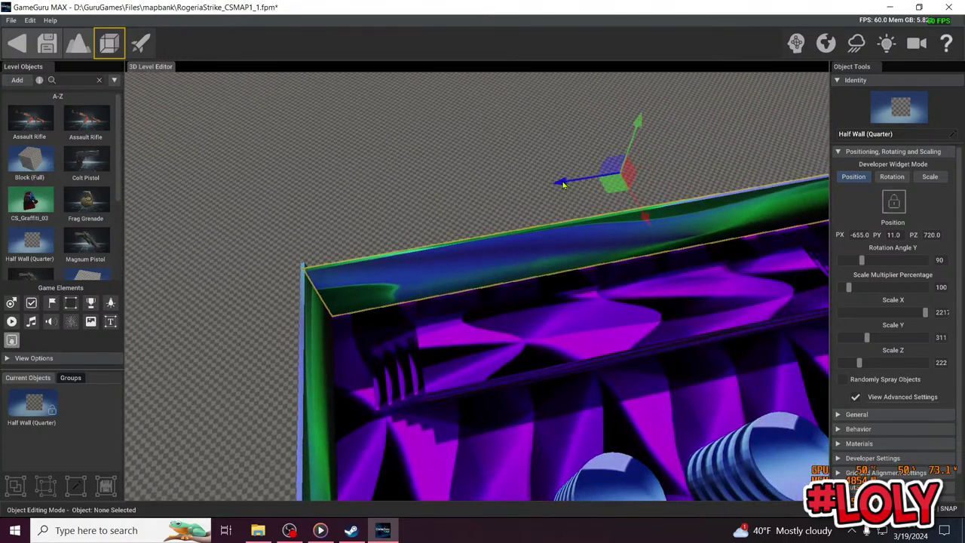
Add the Roger Enemy 1 character from the Charactercreatorplus library category, standing between the pillars at PX -25, PZ 950
{"action": "key", "text": "d"}
{"action": "right_click_drag", "start_coordinate": [563, 184], "coordinate": [509, 173]}
{"action": "key", "text": "w"}
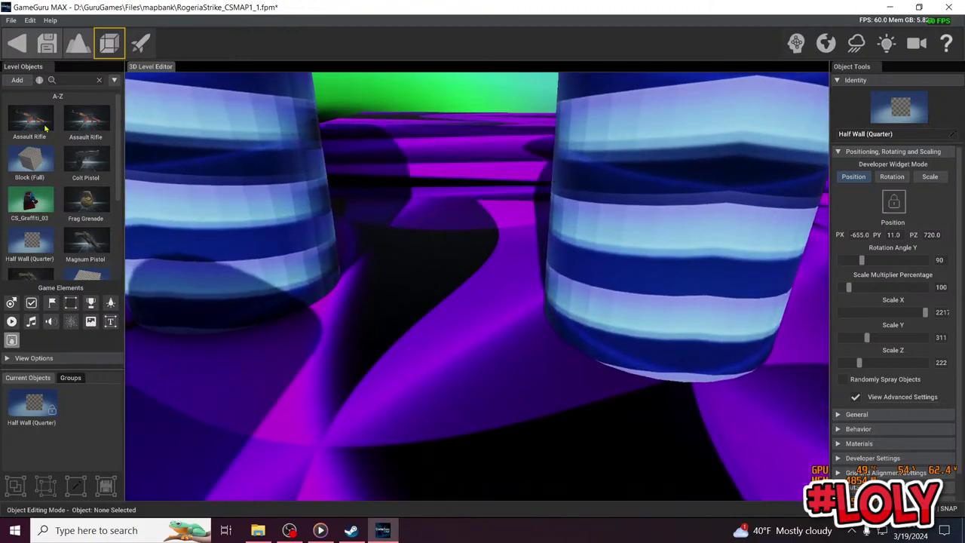
{"action": "left_click", "coordinate": [17, 81]}
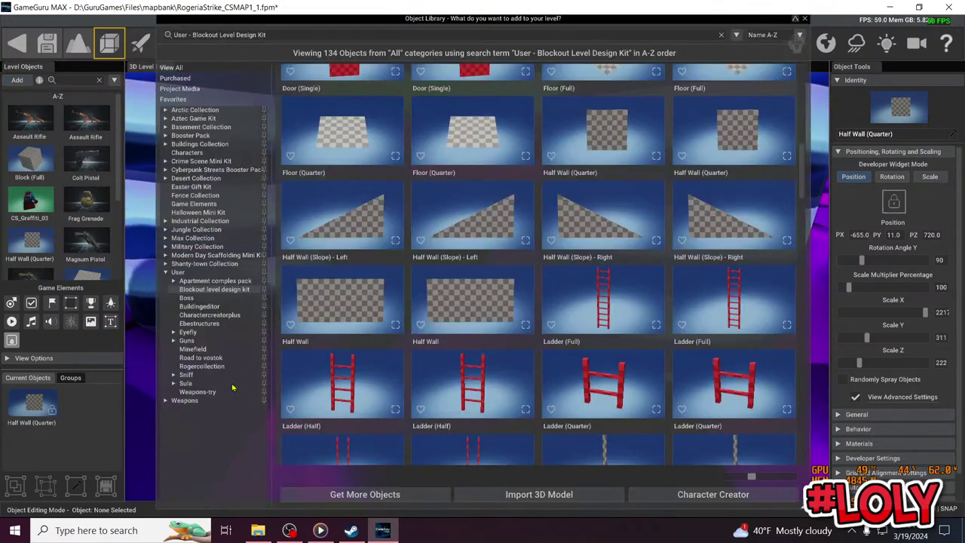
{"action": "left_click", "coordinate": [220, 316]}
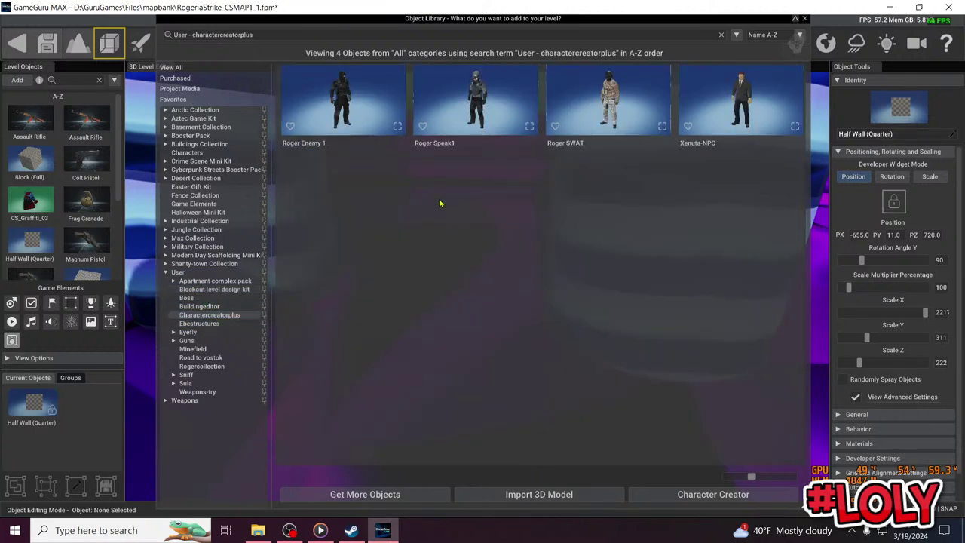
{"action": "left_click_drag", "start_coordinate": [362, 125], "coordinate": [449, 360]}
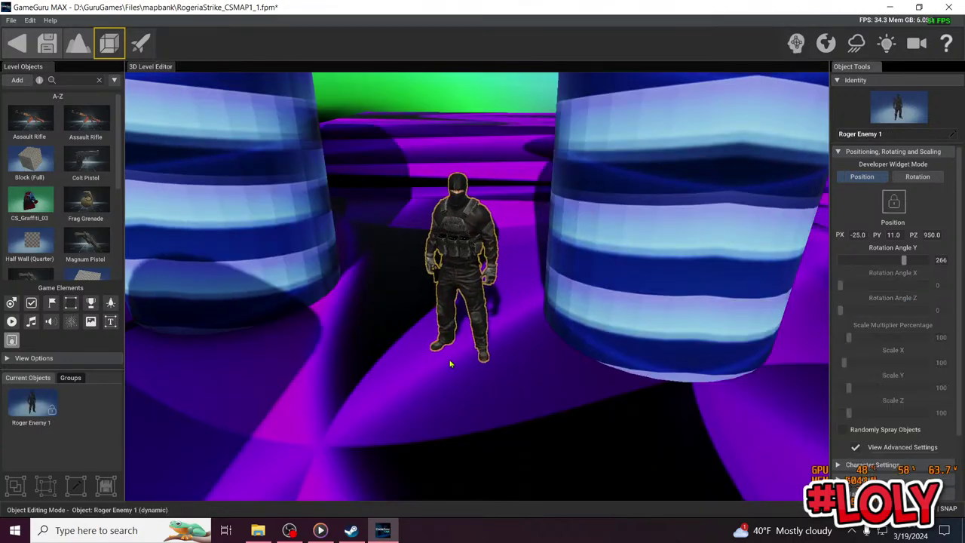
Place three more Roger Enemy 1 characters on the platform at about PZ 740, PZ 615 and PZ 345
{"action": "right_click_drag", "start_coordinate": [475, 292], "coordinate": [477, 287]}
{"action": "key", "text": "s"}
{"action": "scroll", "coordinate": [476, 287], "scroll_direction": "up", "scroll_amount": 6}
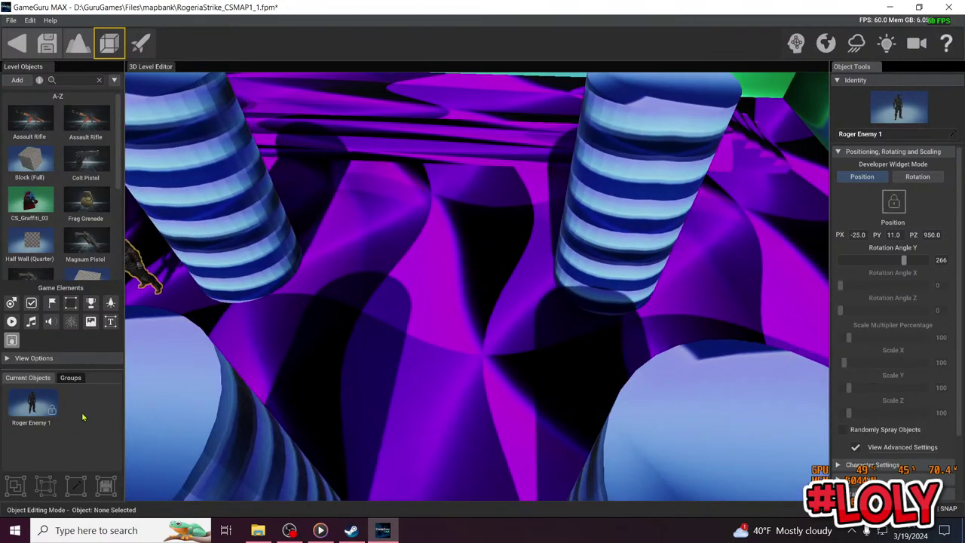
{"action": "left_click", "coordinate": [33, 413]}
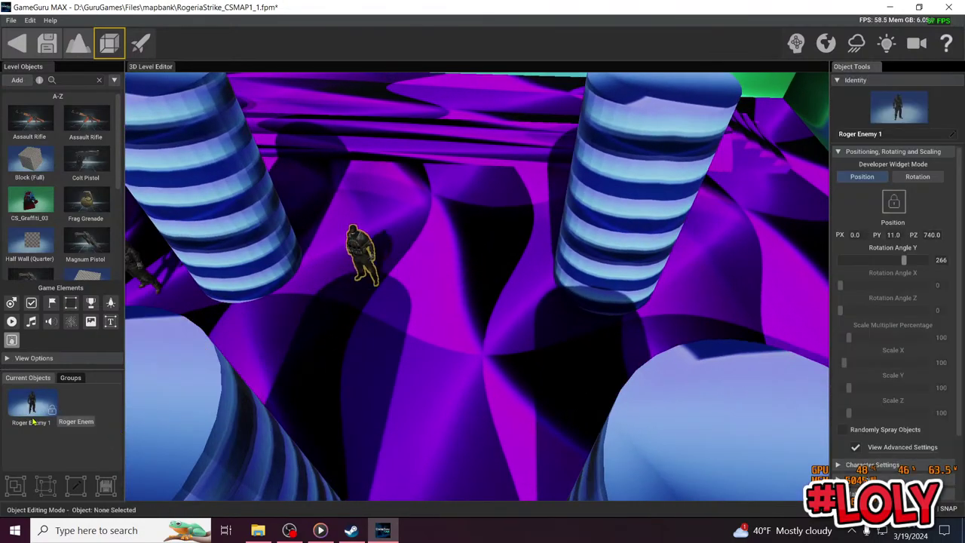
{"action": "left_click", "coordinate": [33, 416]}
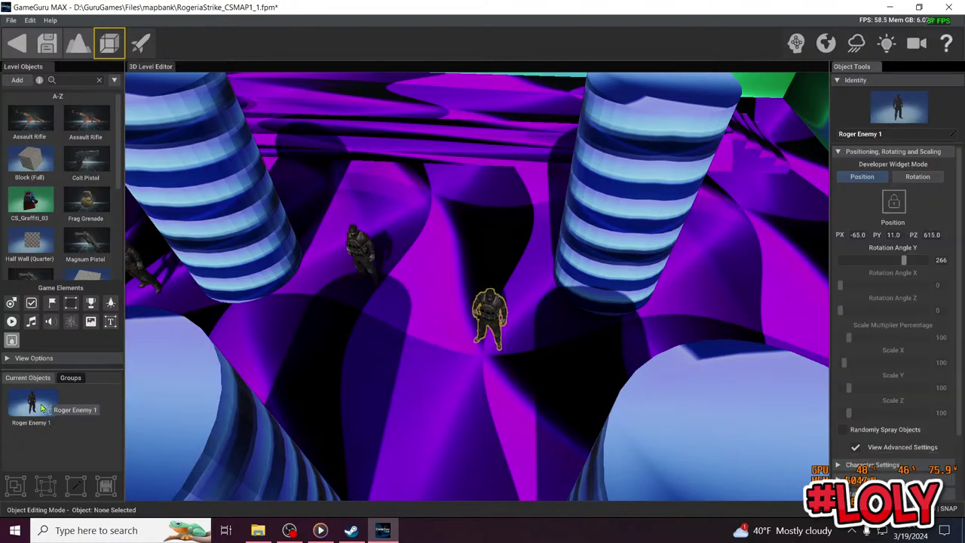
{"action": "left_click", "coordinate": [42, 408]}
{"action": "key", "text": "d"}
{"action": "key", "text": "s"}
{"action": "left_click", "coordinate": [558, 298]}
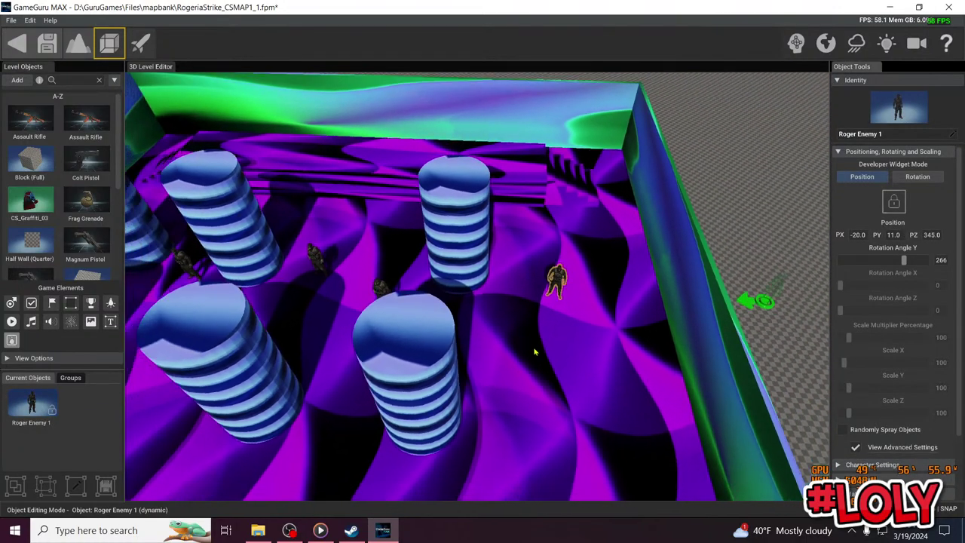
Place a Block (Full) on the platform beside the end wall at PX -220, PZ 220
{"action": "key", "text": "s"}
{"action": "mouse_move", "coordinate": [529, 345]}
{"action": "right_mouse_down"}
{"action": "mouse_move", "coordinate": [483, 349]}
{"action": "mouse_move", "coordinate": [456, 366]}
{"action": "mouse_move", "coordinate": [483, 320]}
{"action": "right_mouse_up"}
{"action": "key", "text": "w"}
{"action": "key", "text": "s"}
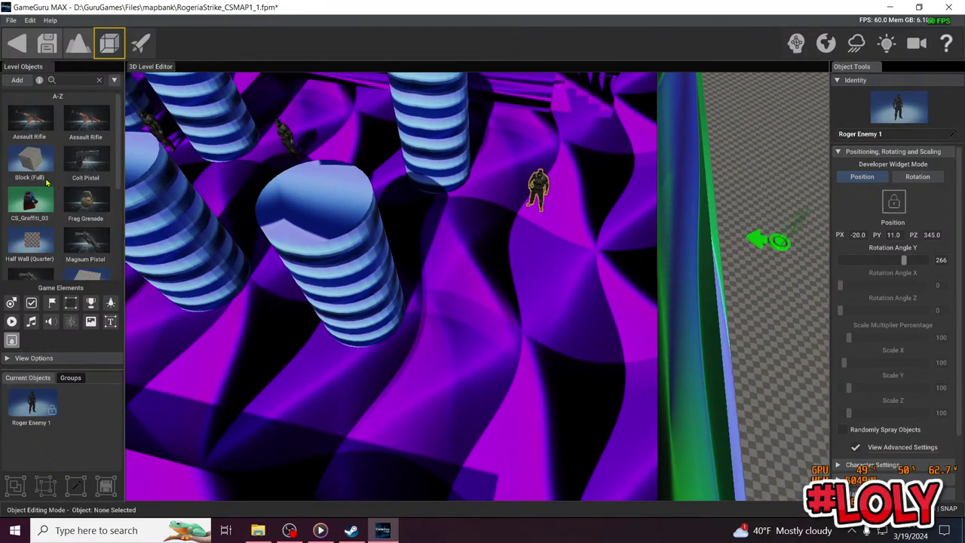
{"action": "left_click", "coordinate": [38, 166]}
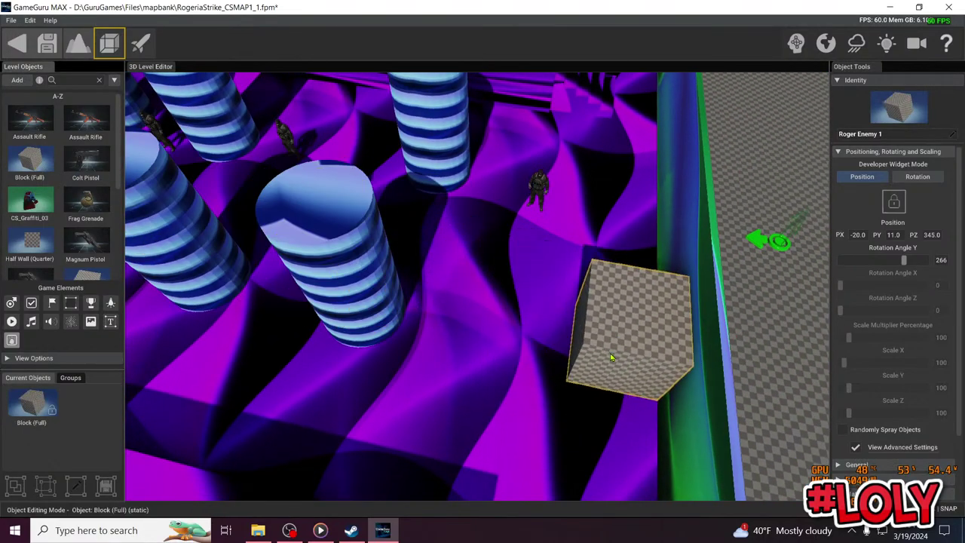
{"action": "left_click", "coordinate": [611, 358]}
Extend the block into a row toward the pillar with two more Block (Full) objects at PZ 320 and PZ 420
{"action": "left_click", "coordinate": [30, 160]}
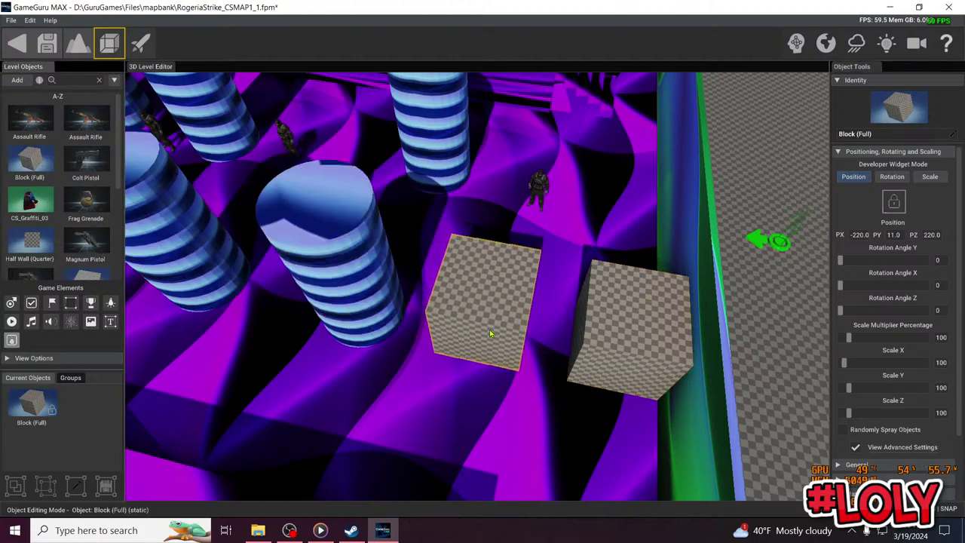
{"action": "left_click", "coordinate": [543, 340]}
{"action": "left_click", "coordinate": [30, 160]}
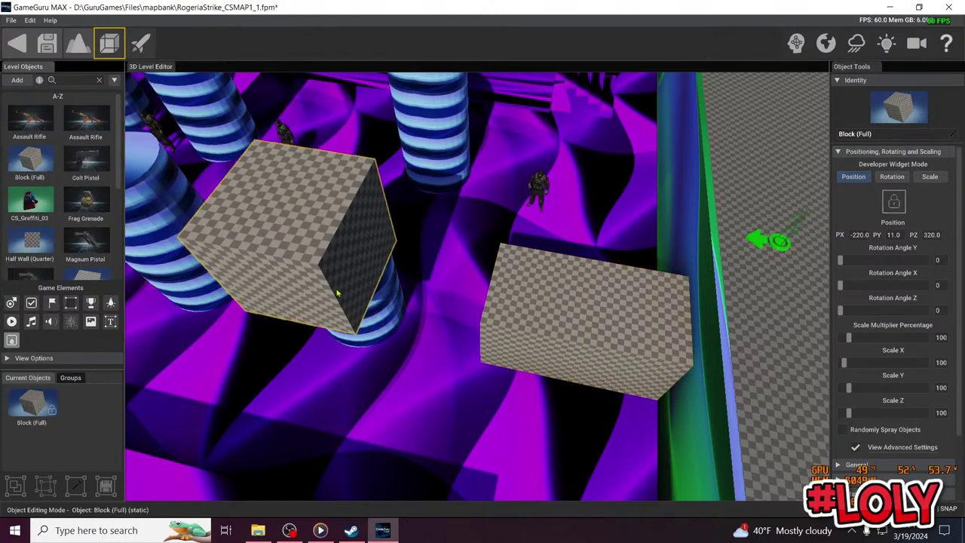
{"action": "left_click", "coordinate": [449, 327]}
Delete the two full blocks nearest the pillar, leaving only the one beside the end wall
{"action": "scroll", "coordinate": [486, 287], "scroll_direction": "down", "scroll_amount": 5}
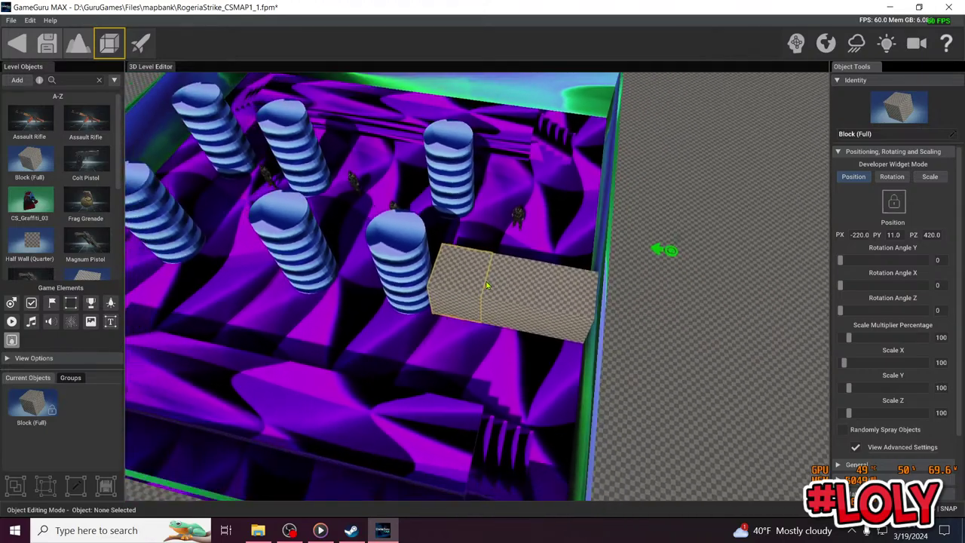
{"action": "right_click_drag", "start_coordinate": [486, 285], "coordinate": [558, 282]}
{"action": "right_click_drag", "start_coordinate": [486, 280], "coordinate": [486, 281]}
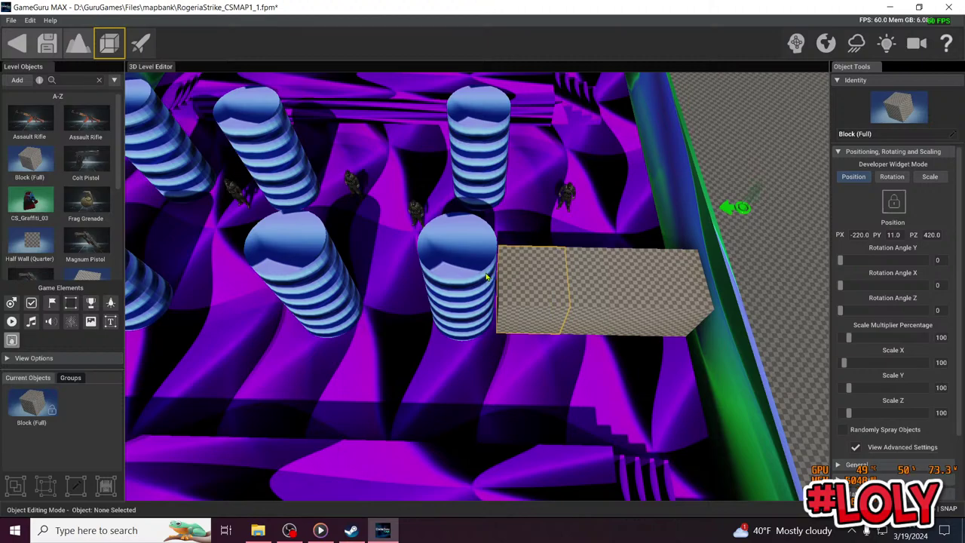
{"action": "scroll", "coordinate": [493, 272], "scroll_direction": "down", "scroll_amount": 5}
{"action": "scroll", "coordinate": [505, 272], "scroll_direction": "up", "scroll_amount": 3}
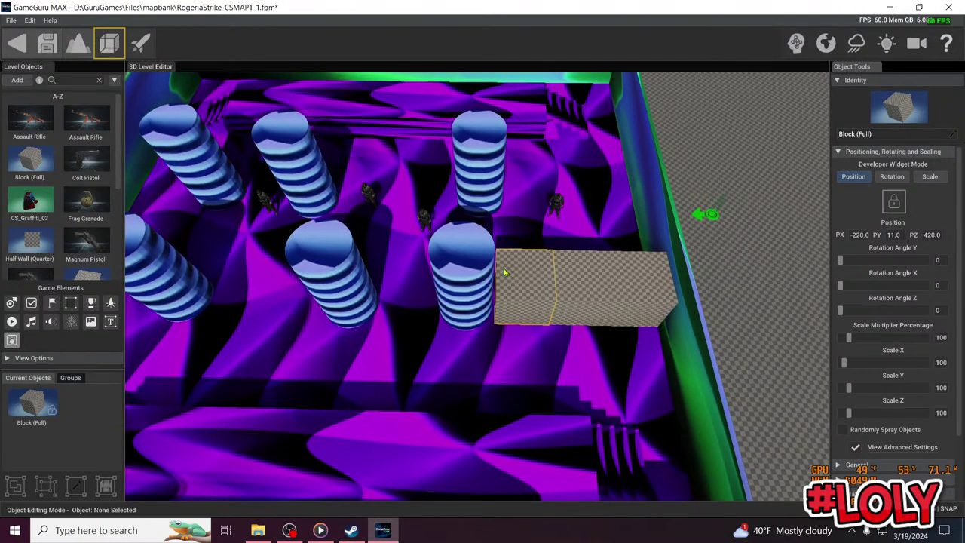
{"action": "right_click_drag", "start_coordinate": [507, 269], "coordinate": [514, 269]}
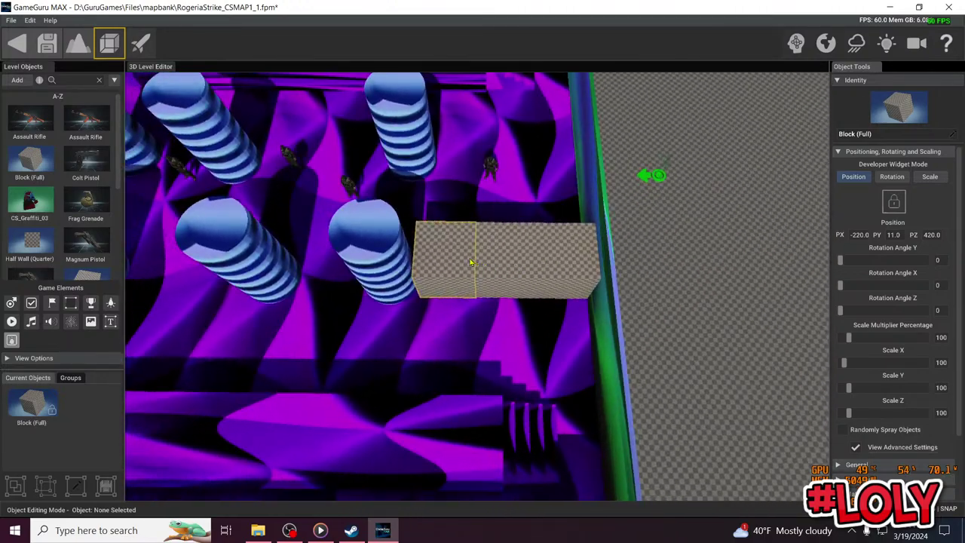
{"action": "left_click", "coordinate": [455, 262]}
{"action": "key", "text": "Delete"}
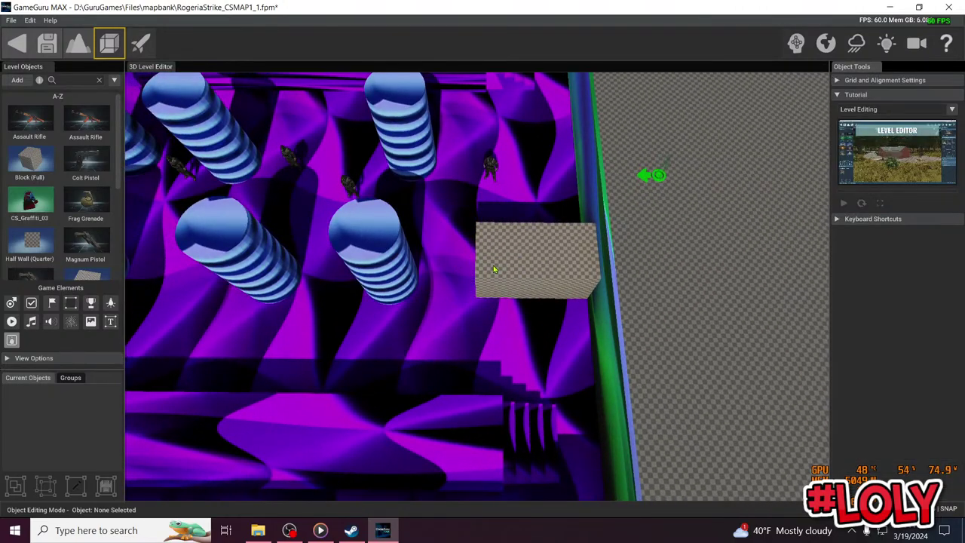
{"action": "left_click", "coordinate": [494, 269]}
{"action": "key", "text": "Delete"}
Apply Texture_512x512_45.png from the SBS Seamless Abstract Pack as the albedo texture of the full block beside the end wall
{"action": "left_click", "coordinate": [554, 266]}
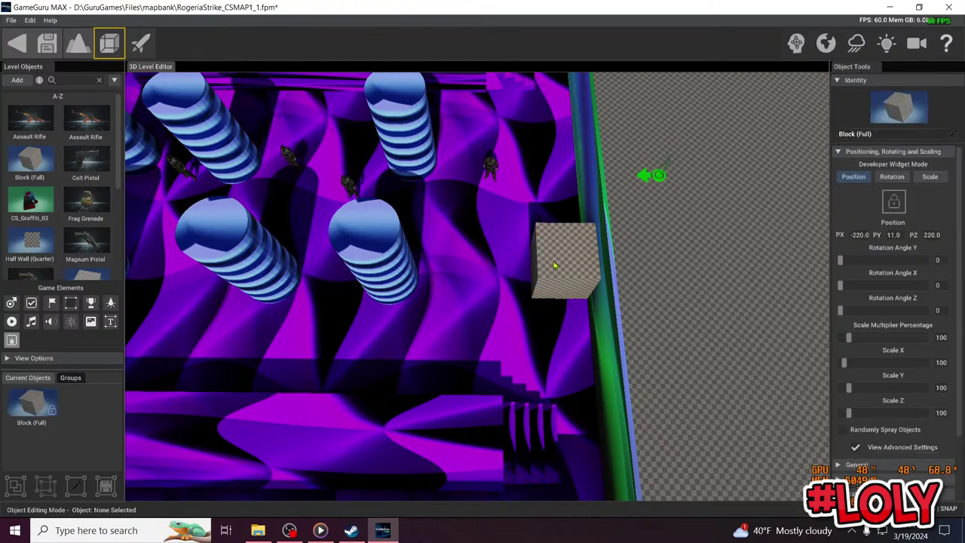
{"action": "left_click", "coordinate": [869, 152]}
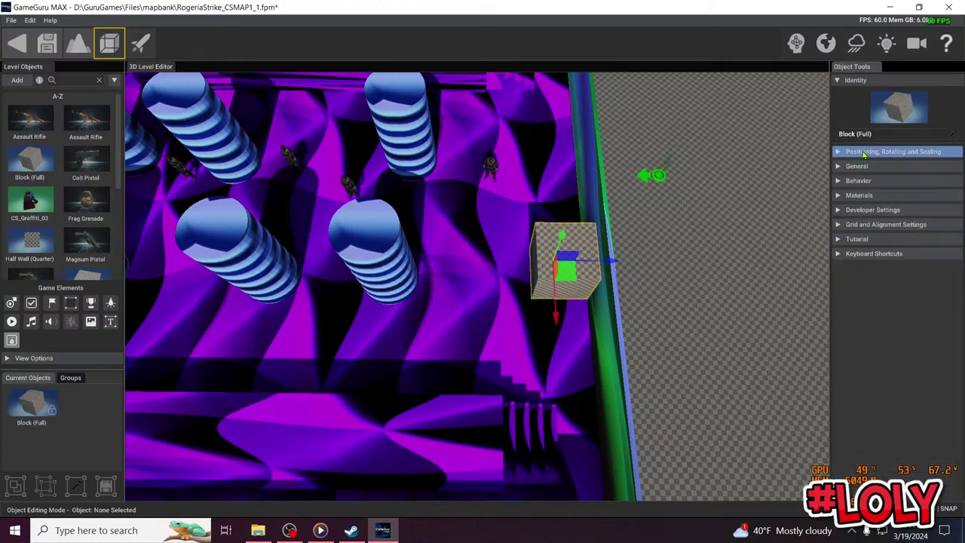
{"action": "left_click", "coordinate": [895, 196]}
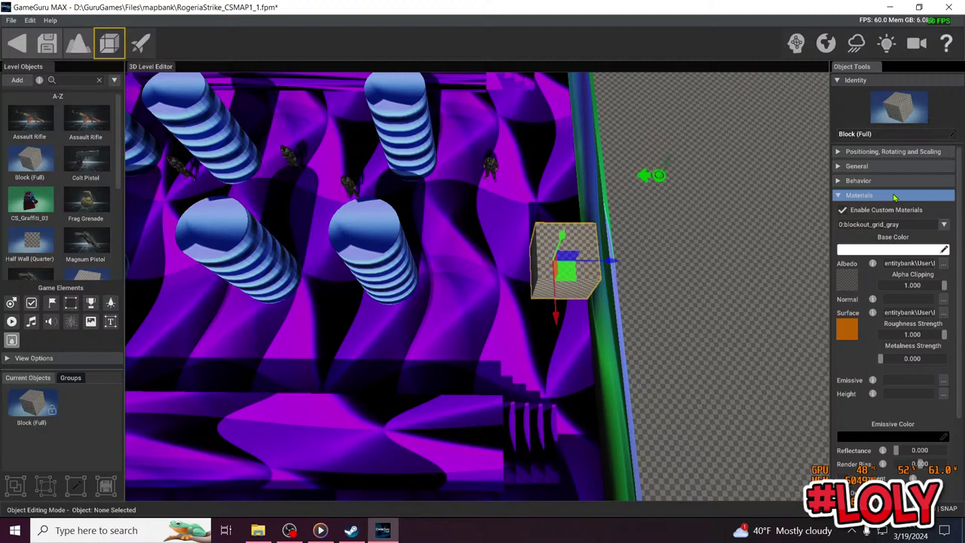
{"action": "left_click", "coordinate": [946, 263]}
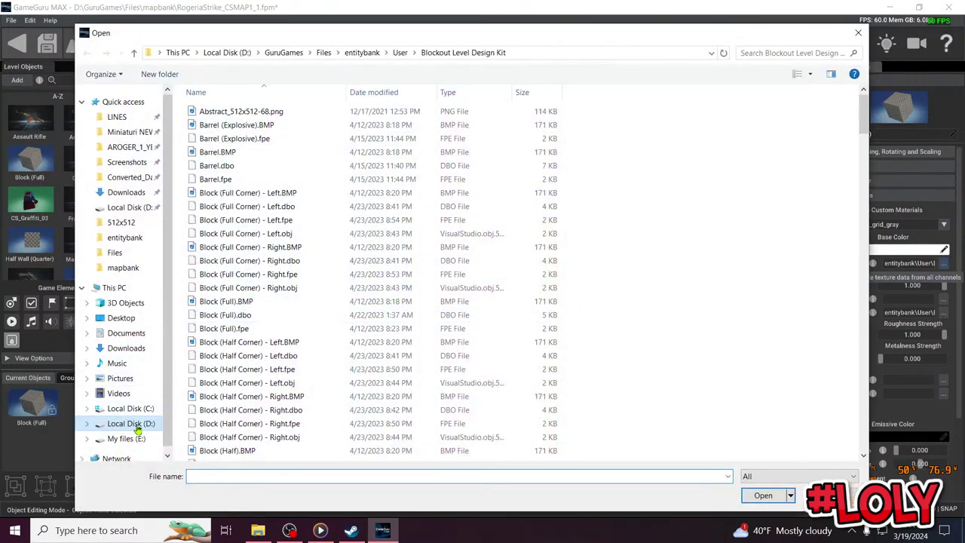
{"action": "left_click", "coordinate": [133, 422]}
{"action": "double_click", "coordinate": [257, 344]}
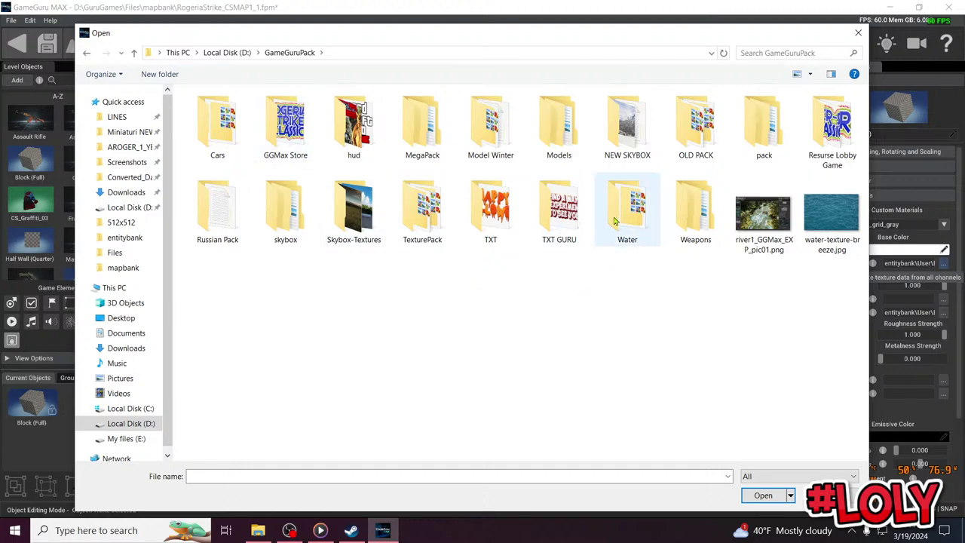
{"action": "double_click", "coordinate": [418, 215]}
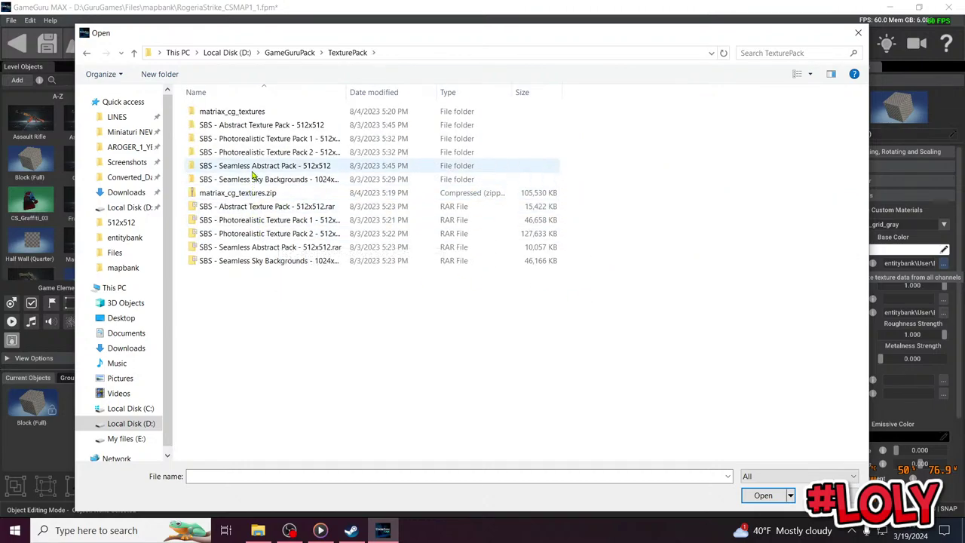
{"action": "double_click", "coordinate": [252, 167]}
{"action": "double_click", "coordinate": [243, 115]}
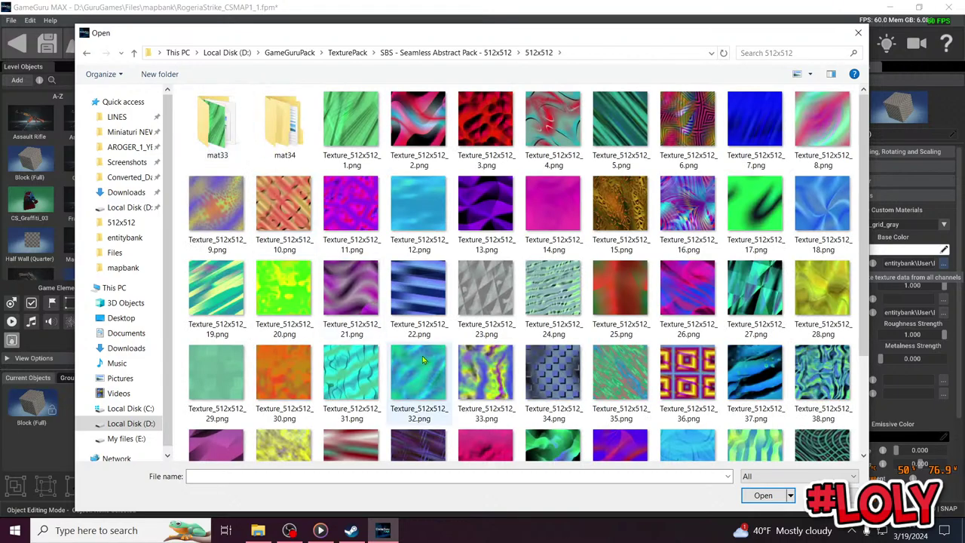
{"action": "scroll", "coordinate": [423, 361], "scroll_direction": "down", "scroll_amount": 3}
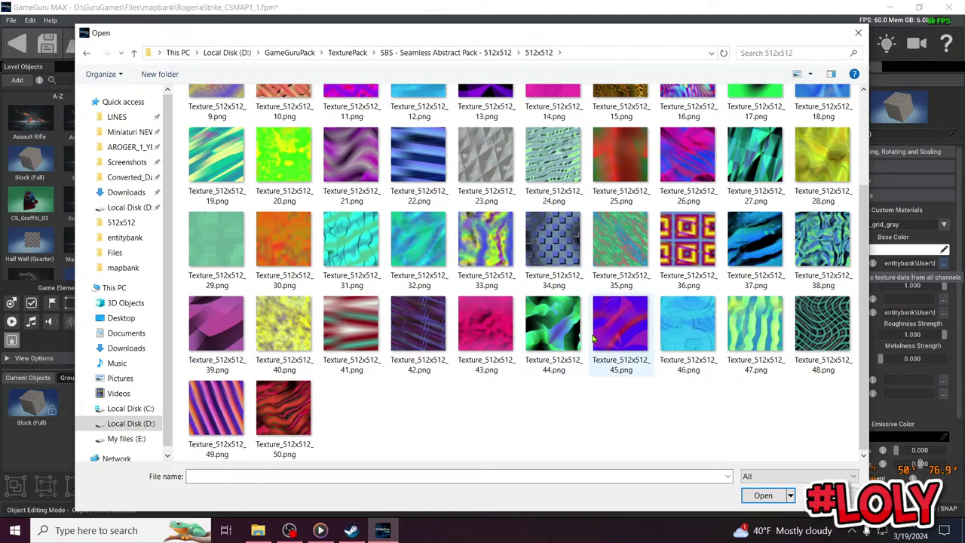
{"action": "double_click", "coordinate": [617, 331]}
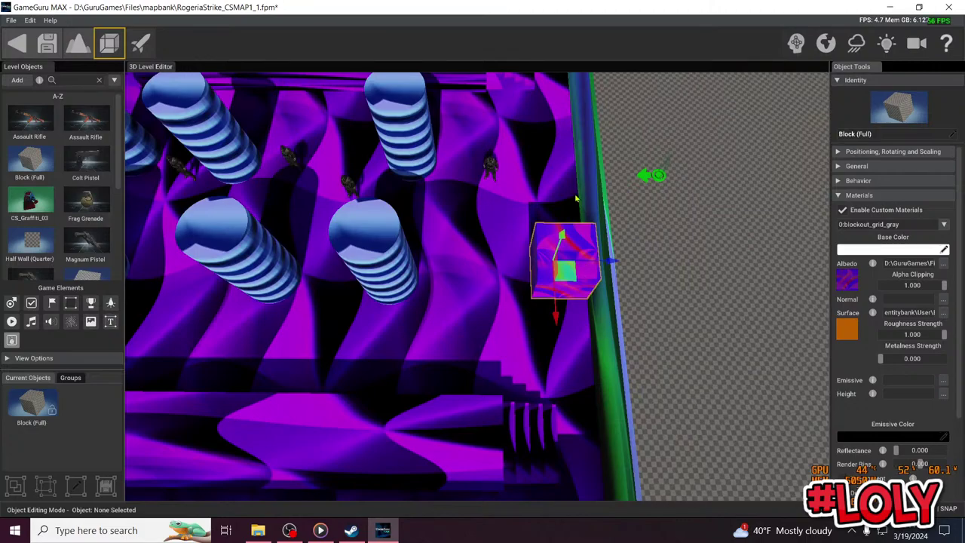
Duplicate the textured block and place the copy directly against its inner side, extending it toward the pillar
{"action": "key", "text": "ctrl+d"}
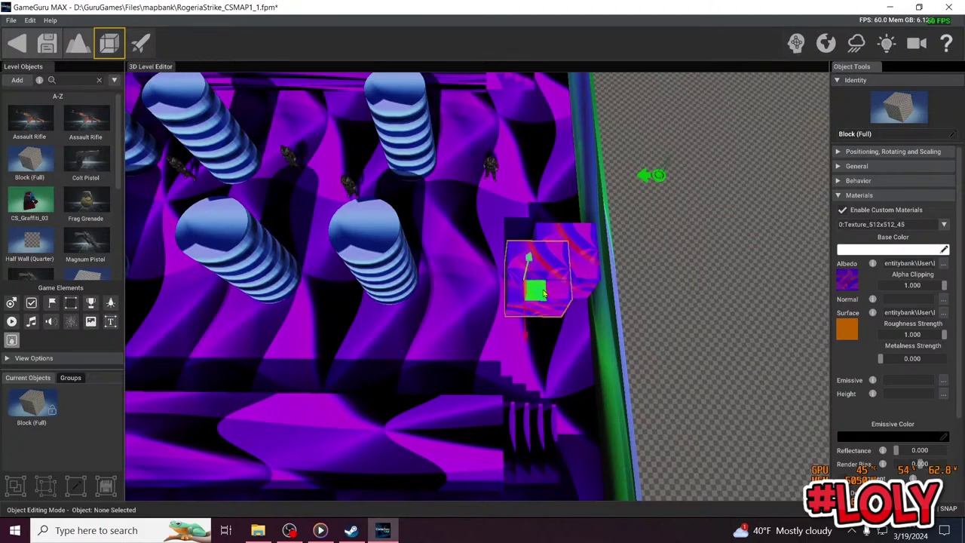
{"action": "key", "text": "d"}
{"action": "right_click_drag", "start_coordinate": [544, 294], "coordinate": [527, 300]}
{"action": "key", "text": "w"}
{"action": "left_click_drag", "start_coordinate": [491, 285], "coordinate": [480, 230]}
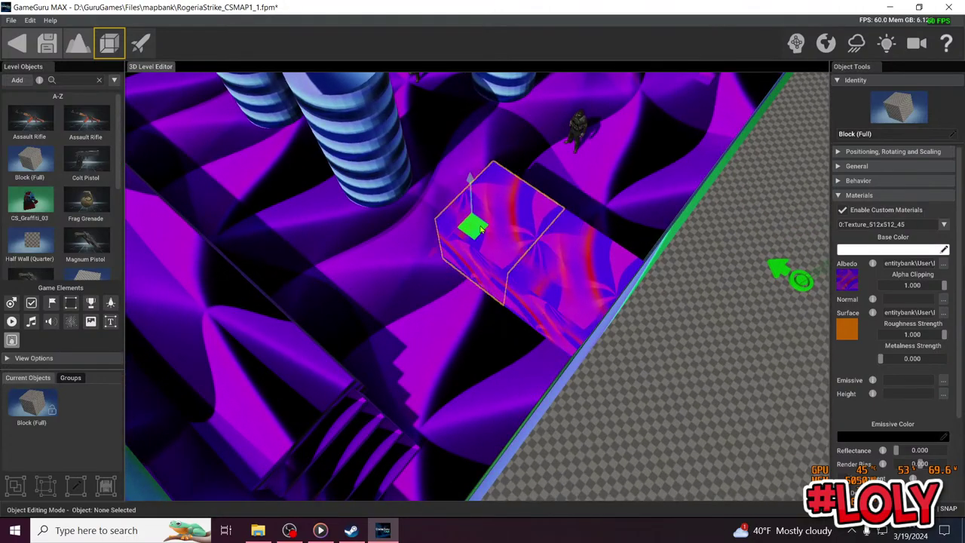
Duplicate the textured block again and place this copy at the pillar end of the block row
{"action": "key", "text": "a"}
{"action": "right_click_drag", "start_coordinate": [508, 273], "coordinate": [513, 276]}
{"action": "key", "text": "ctrl+d"}
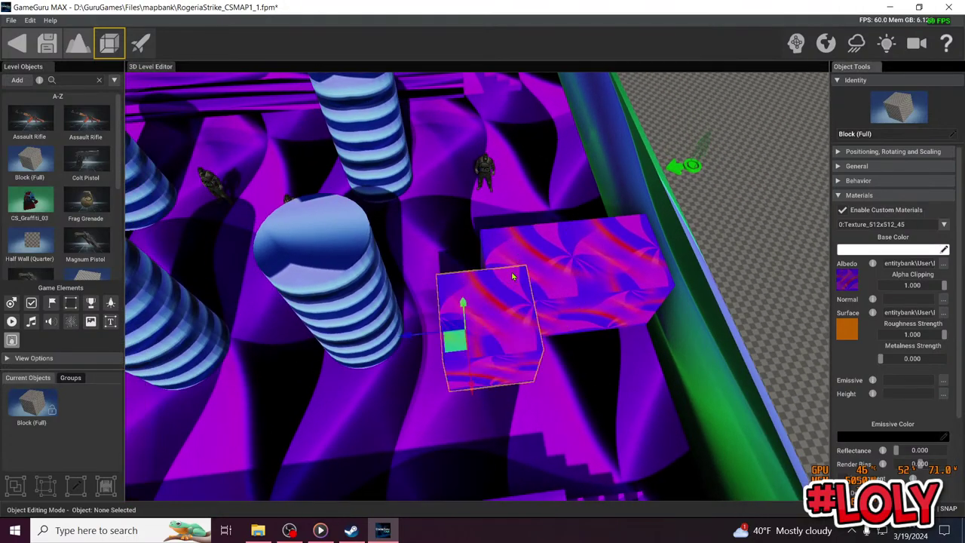
{"action": "left_click_drag", "start_coordinate": [459, 336], "coordinate": [411, 296]}
{"action": "right_click_drag", "start_coordinate": [410, 290], "coordinate": [362, 289]}
Place another copy of the textured block in the gap between the two front pillars, against one of them
{"action": "key", "text": "ctrl+d"}
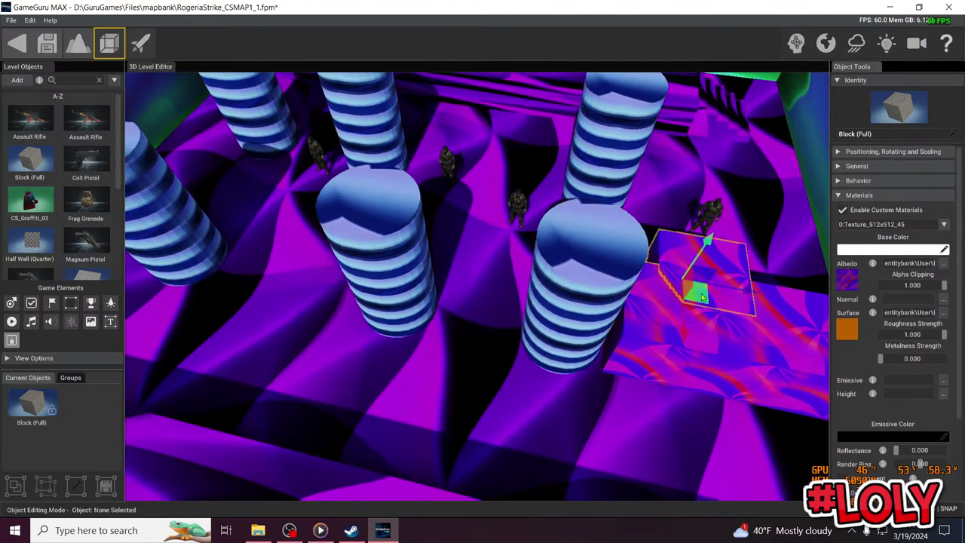
{"action": "left_click_drag", "start_coordinate": [702, 297], "coordinate": [361, 277]}
{"action": "left_click_drag", "start_coordinate": [272, 262], "coordinate": [269, 260]}
{"action": "right_click_drag", "start_coordinate": [354, 286], "coordinate": [371, 287]}
{"action": "left_click_drag", "start_coordinate": [488, 319], "coordinate": [523, 322]}
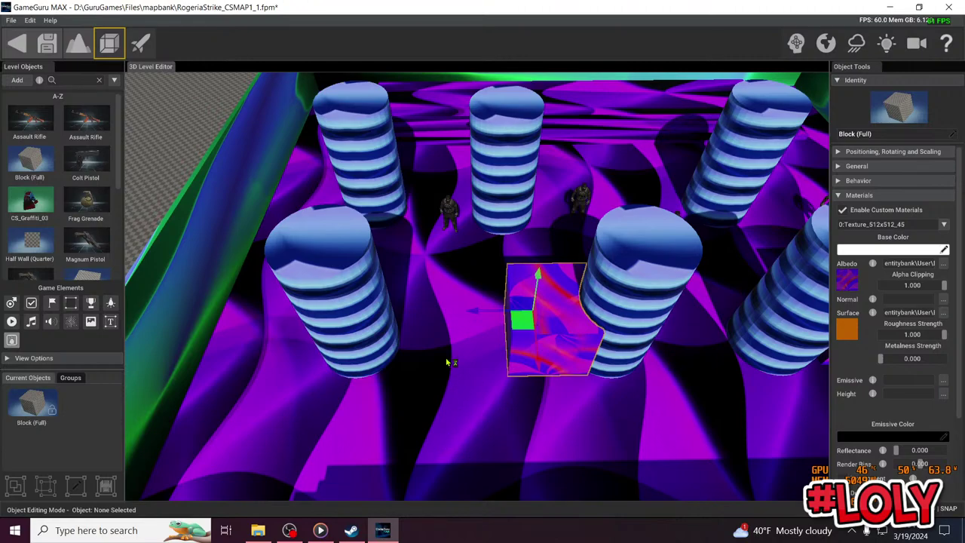
Switch to Steam, launch GameGuru MAX and open the Rogeria02-NEW2 game for editing
{"action": "key", "text": "alt+Tab"}
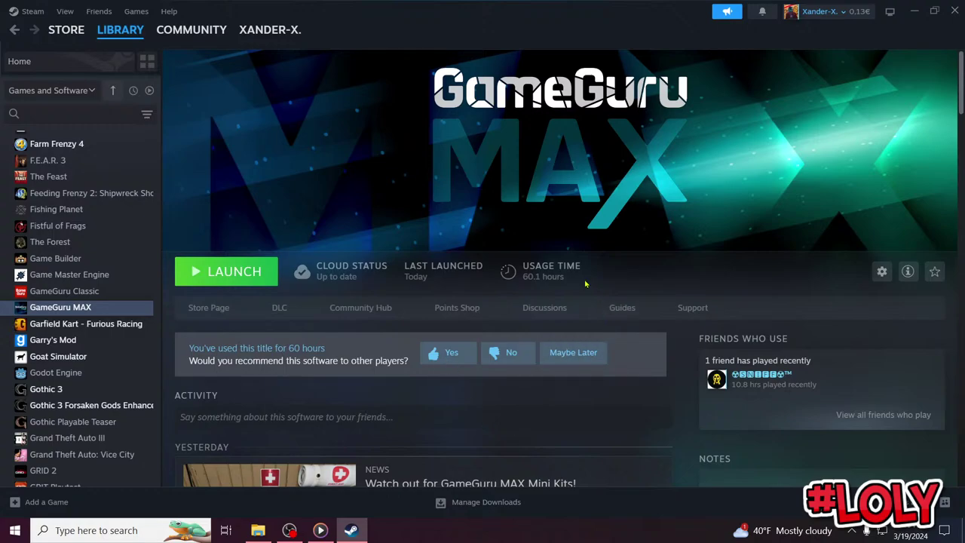
{"action": "left_click", "coordinate": [237, 264]}
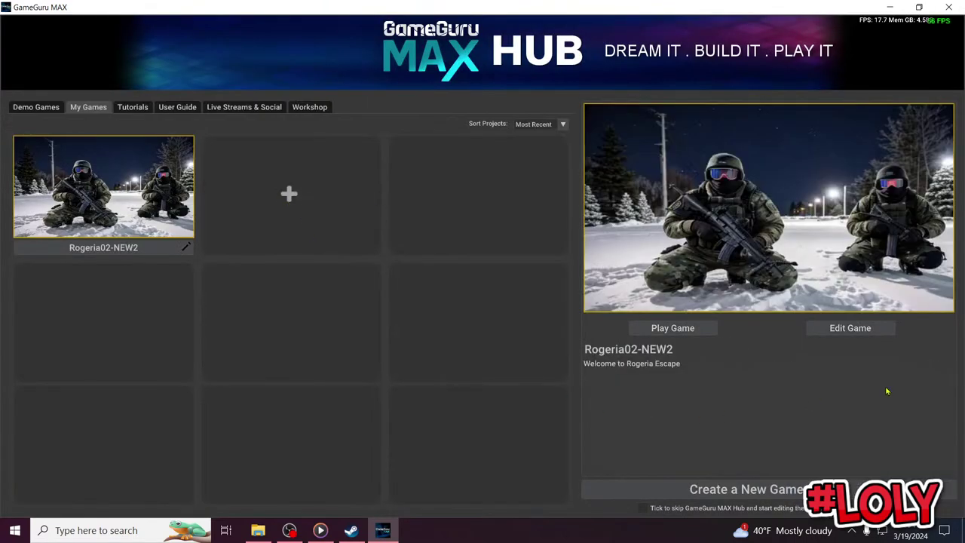
{"action": "left_click", "coordinate": [848, 329]}
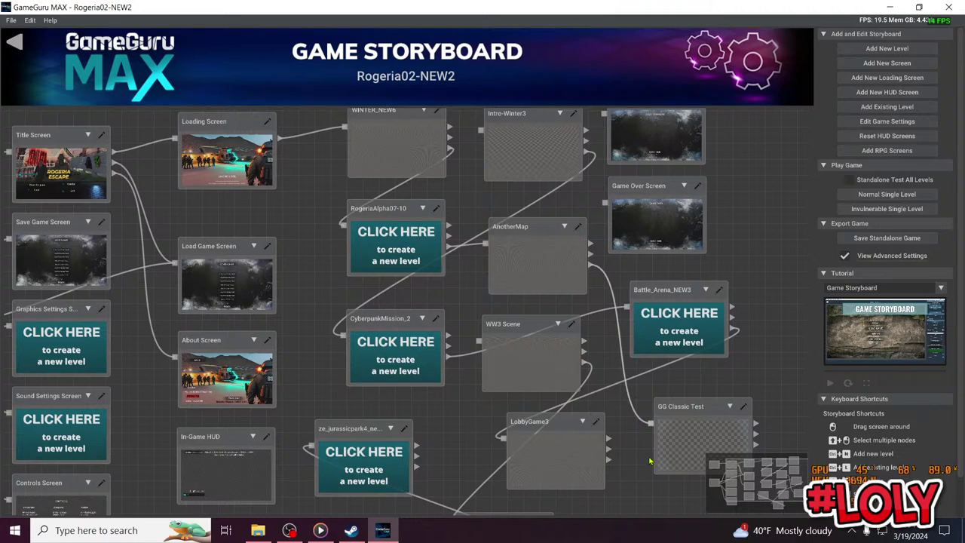
Delete the Level 8 and ze_jurassicpark4 levels from the game storyboard
{"action": "left_click_drag", "start_coordinate": [641, 457], "coordinate": [628, 263]}
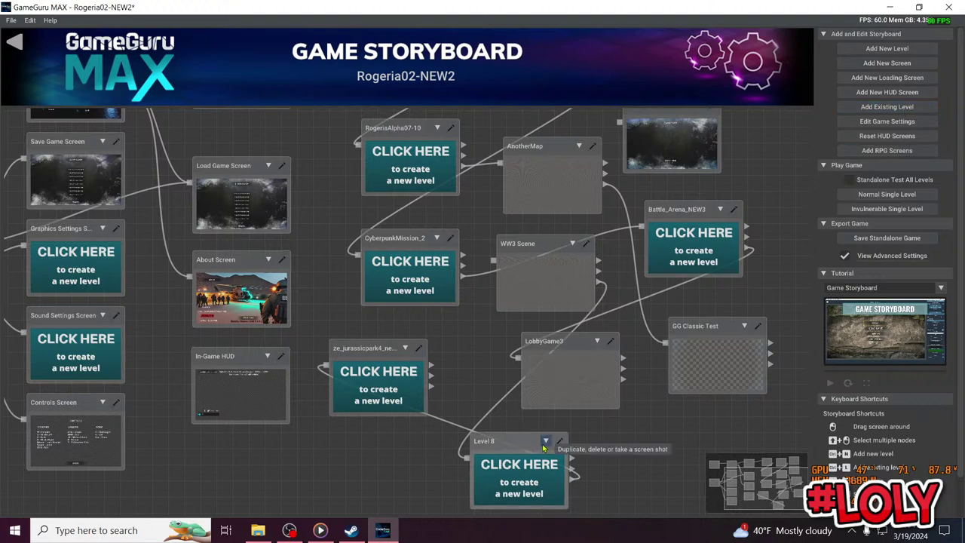
{"action": "left_click", "coordinate": [545, 445]}
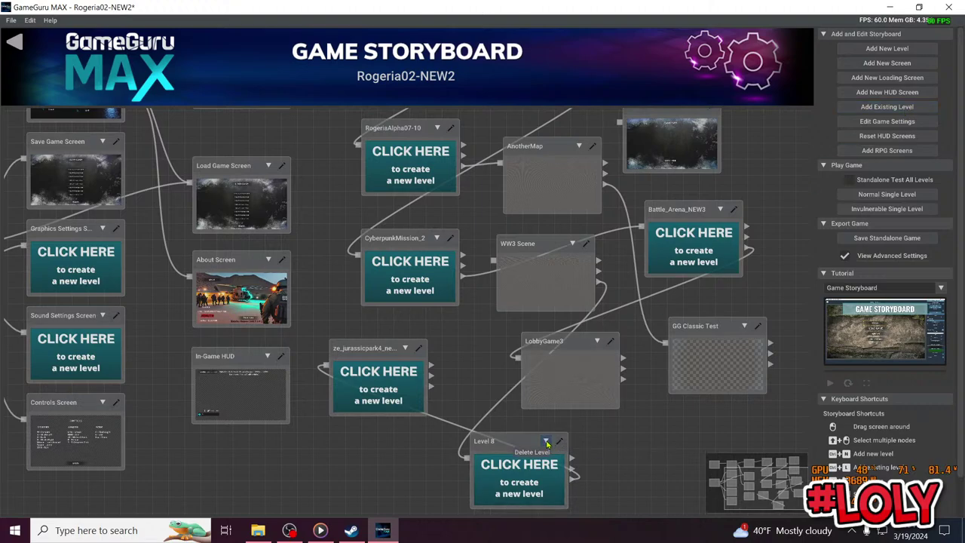
{"action": "left_click", "coordinate": [540, 452]}
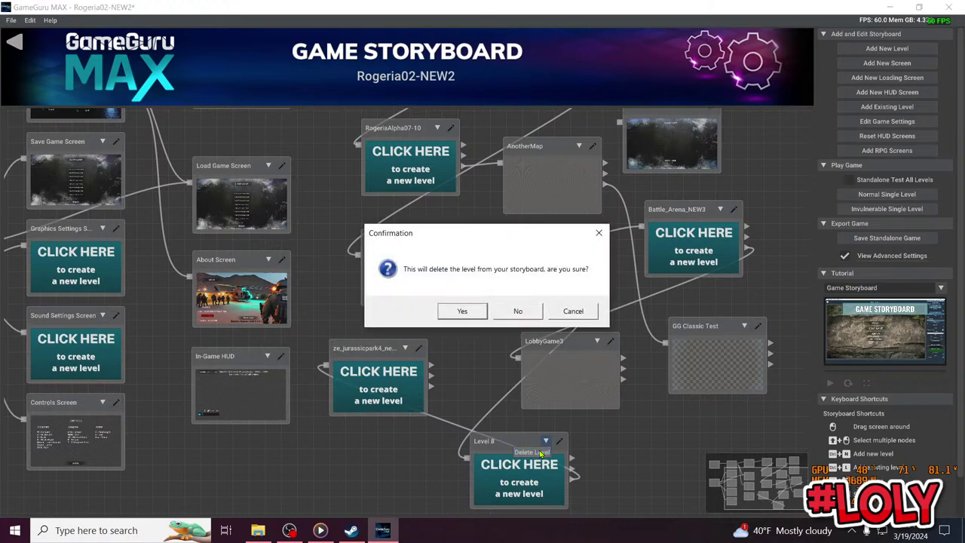
{"action": "left_click", "coordinate": [465, 312]}
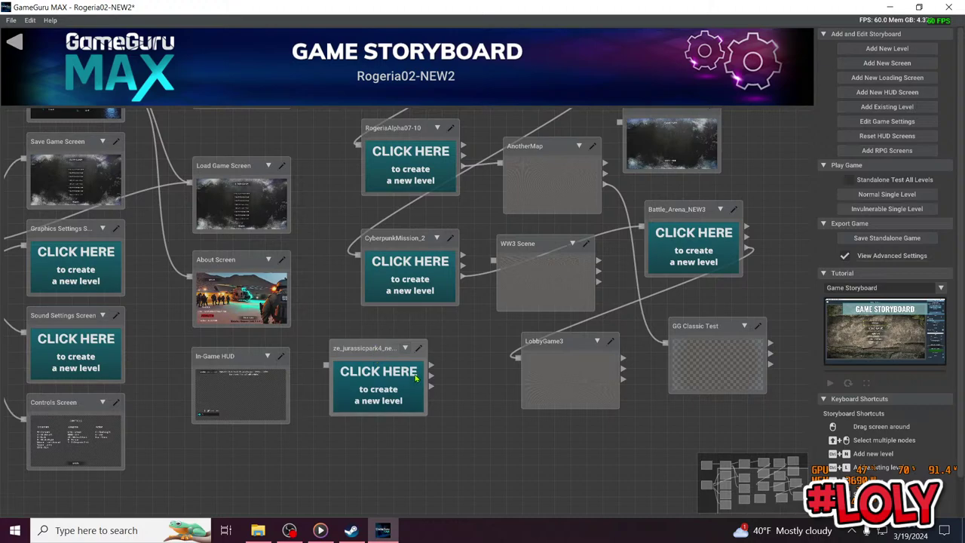
{"action": "left_click", "coordinate": [404, 348]}
{"action": "left_click", "coordinate": [369, 380]}
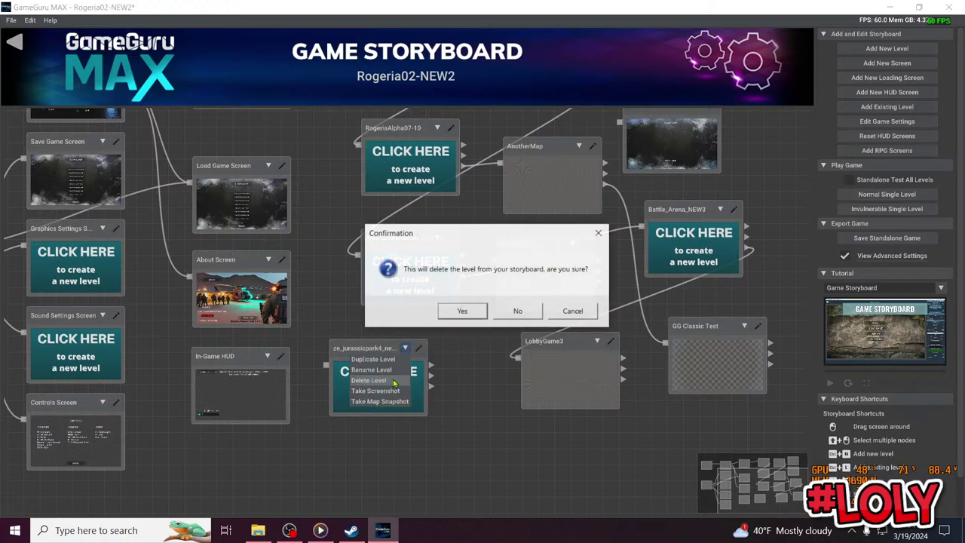
{"action": "left_click", "coordinate": [463, 314]}
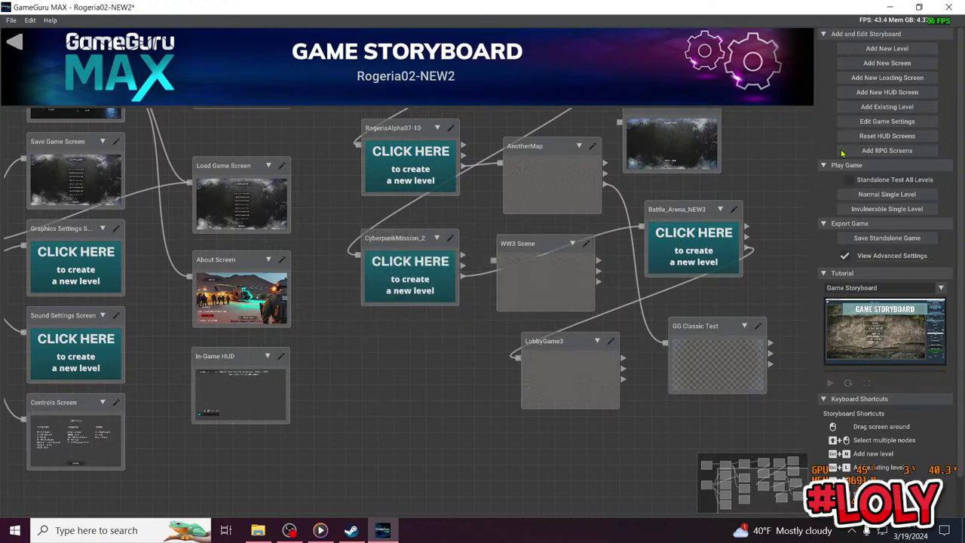
{"action": "left_click", "coordinate": [927, 107]}
{"action": "left_click_drag", "start_coordinate": [611, 42], "coordinate": [571, 28]}
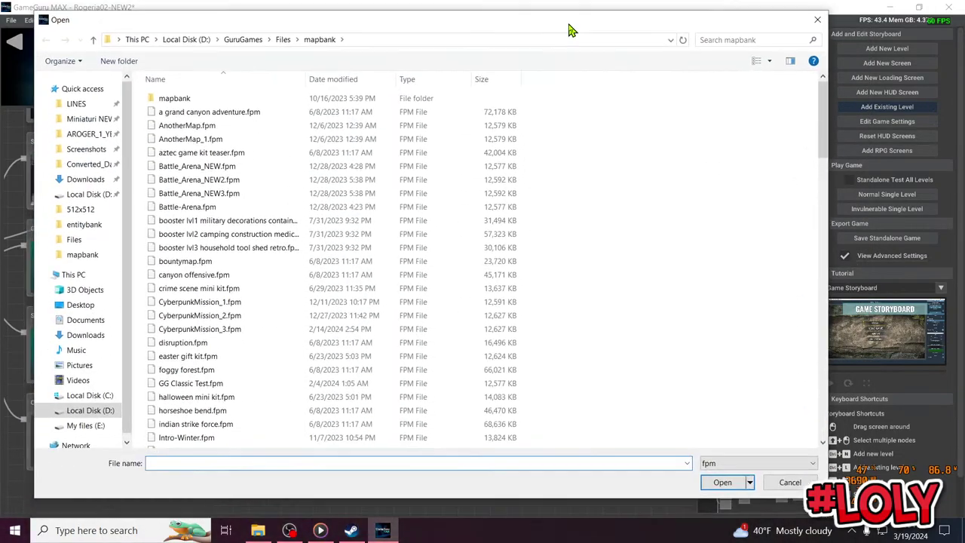
{"action": "left_click", "coordinate": [791, 482]}
Delete the LobbyGame3 level from the storyboard
{"action": "left_click", "coordinate": [598, 341]}
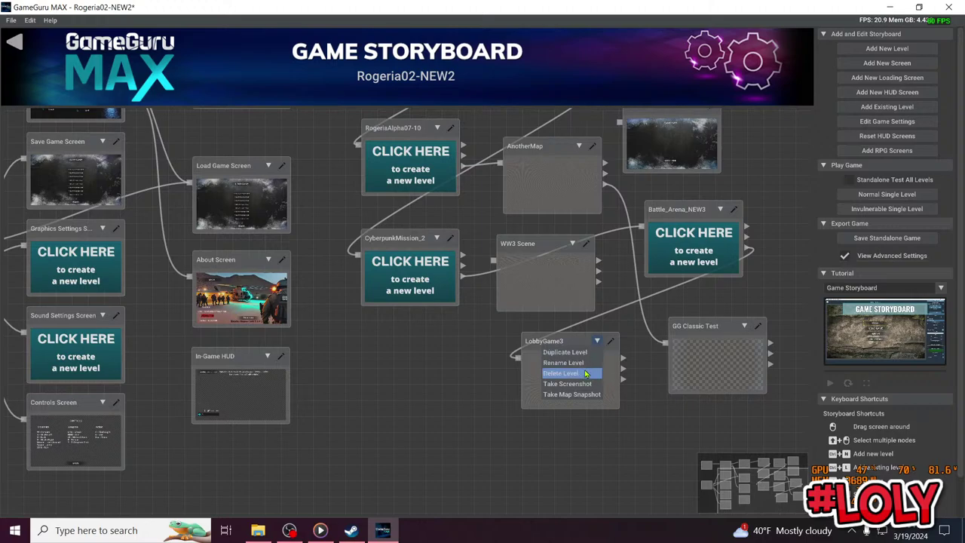
{"action": "left_click", "coordinate": [560, 373]}
{"action": "left_click", "coordinate": [463, 312]}
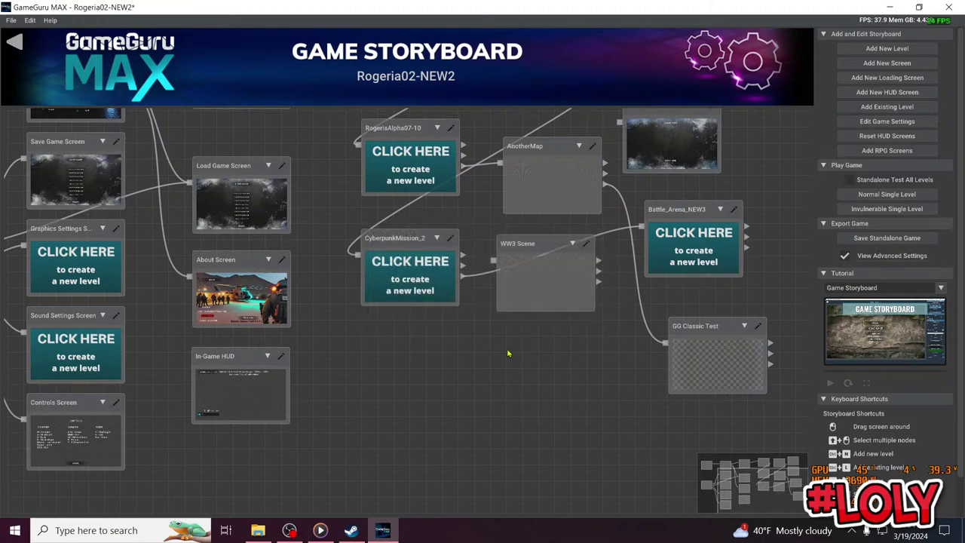
Add the existing level LobbyGame6.fpm from the mapbank folder to the storyboard
{"action": "left_click", "coordinate": [922, 108]}
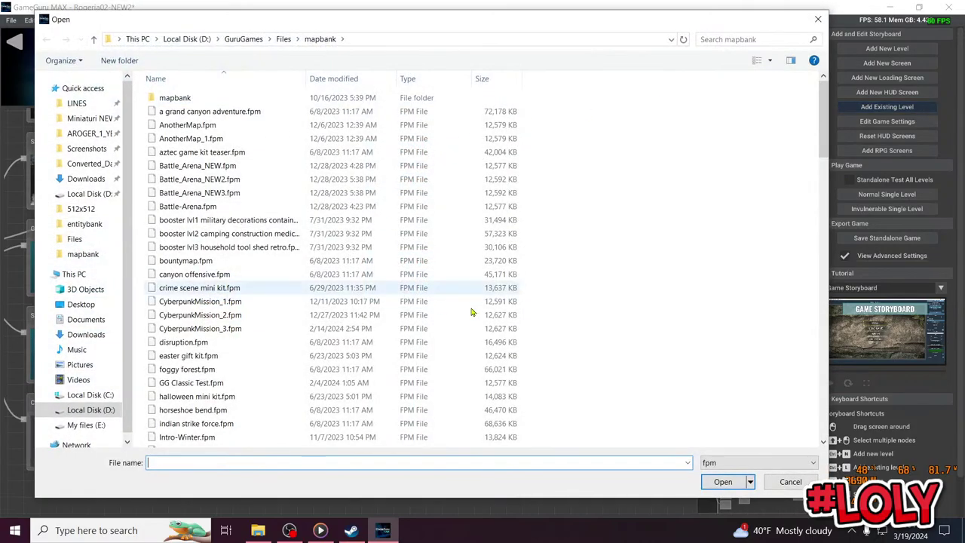
{"action": "scroll", "coordinate": [452, 301], "scroll_direction": "down", "scroll_amount": 10}
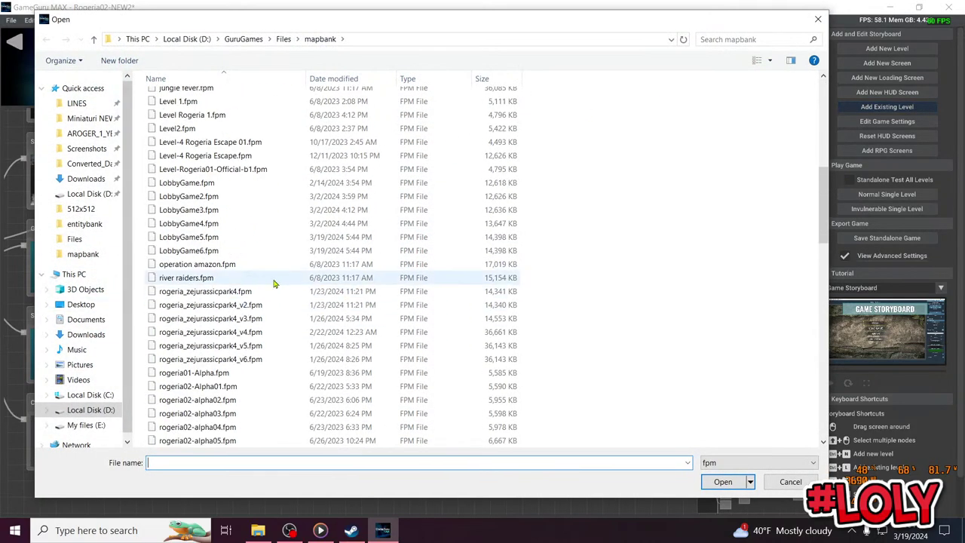
{"action": "left_click", "coordinate": [228, 250]}
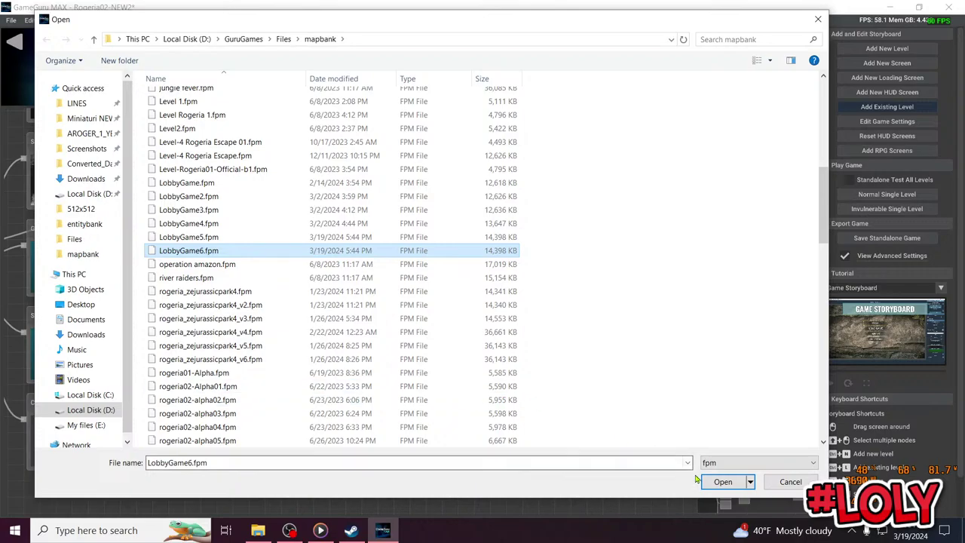
{"action": "left_click", "coordinate": [721, 482]}
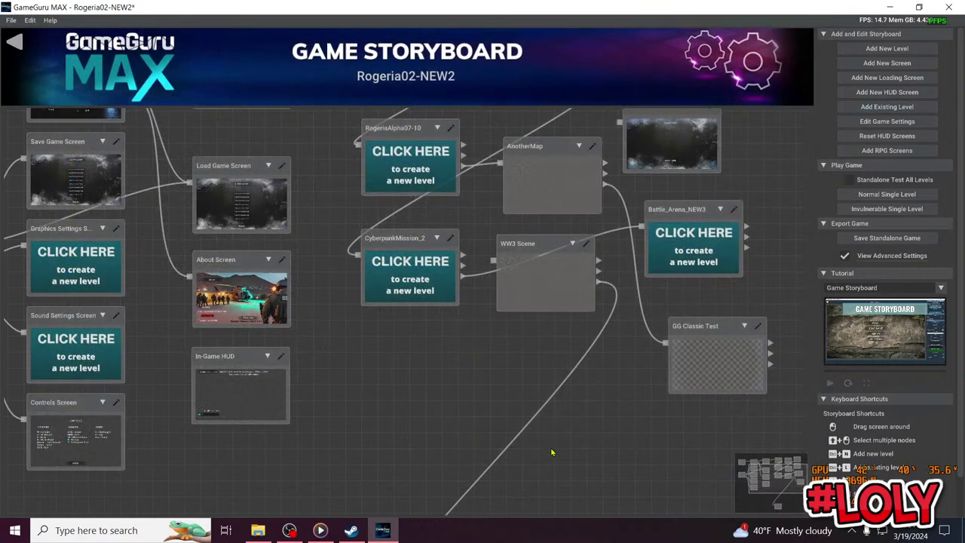
Move the LobbyGame6 node up beside the other levels, just below the WW3 Scene node
{"action": "scroll", "coordinate": [551, 452], "scroll_direction": "down", "scroll_amount": 1}
{"action": "left_click_drag", "start_coordinate": [769, 440], "coordinate": [768, 384]}
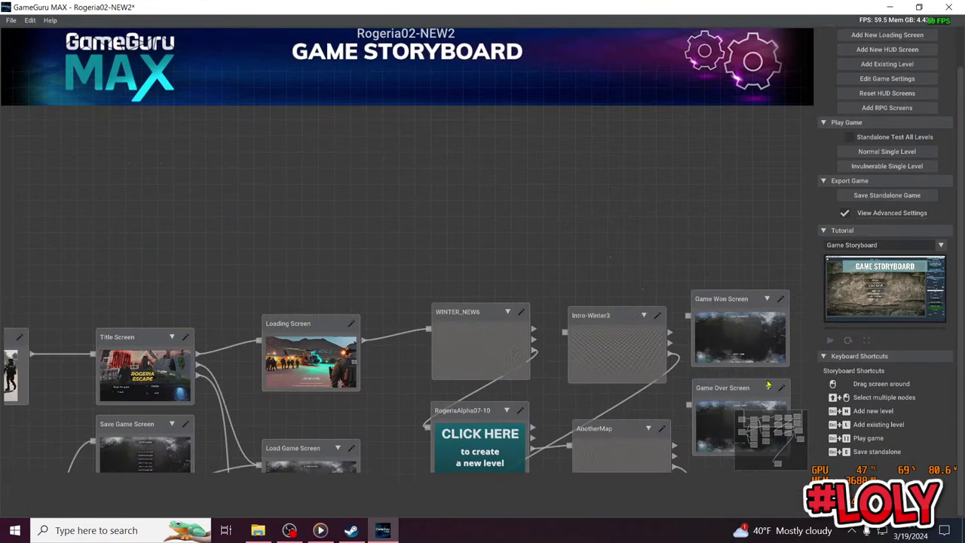
{"action": "left_click_drag", "start_coordinate": [755, 432], "coordinate": [758, 460]}
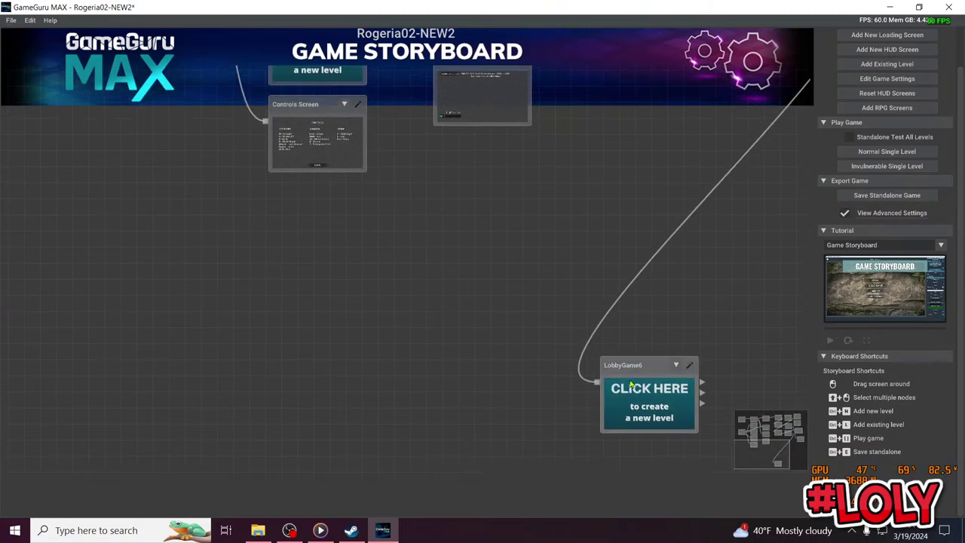
{"action": "left_click_drag", "start_coordinate": [632, 373], "coordinate": [617, 98]}
{"action": "left_click_drag", "start_coordinate": [526, 306], "coordinate": [451, 520]}
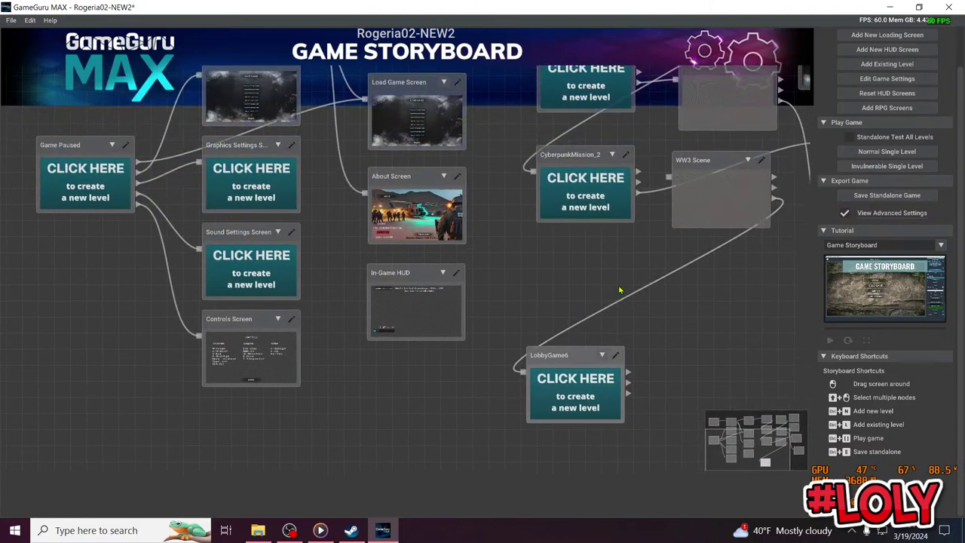
{"action": "left_click_drag", "start_coordinate": [620, 291], "coordinate": [510, 371]}
{"action": "left_click_drag", "start_coordinate": [463, 432], "coordinate": [612, 351]}
{"action": "left_click_drag", "start_coordinate": [503, 338], "coordinate": [450, 411]}
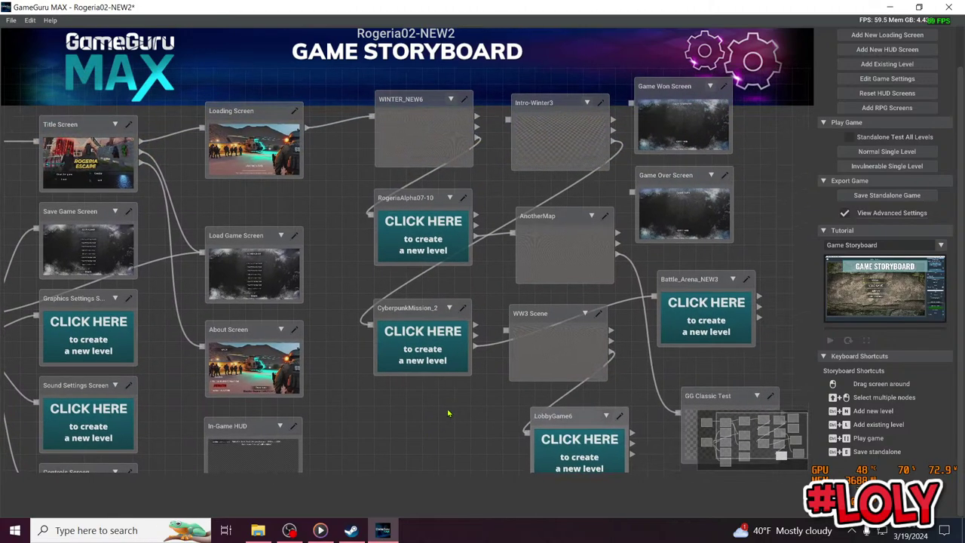
Add the existing level rogeria_zejurassicpark4_v6.fpm from the mapbank folder to the storyboard
{"action": "left_click", "coordinate": [924, 66]}
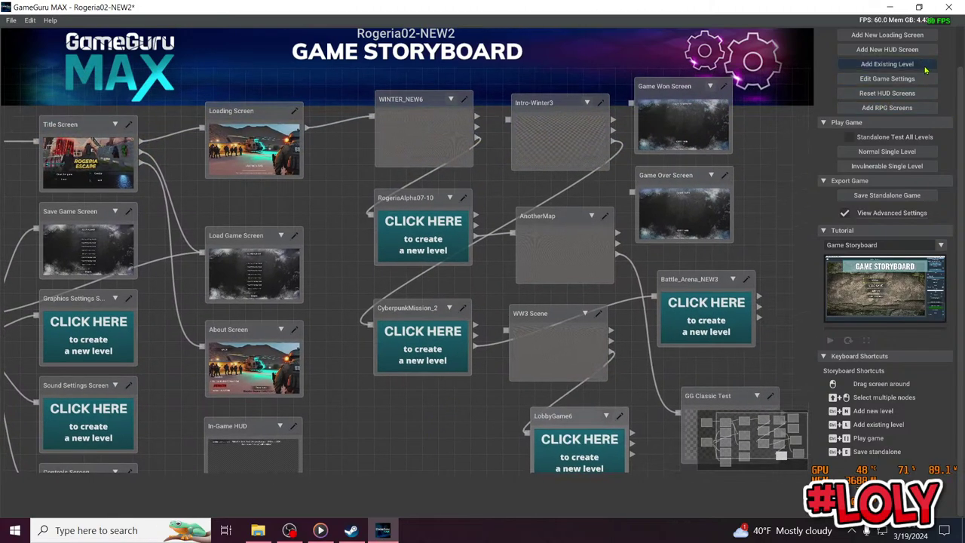
{"action": "scroll", "coordinate": [364, 261], "scroll_direction": "down", "scroll_amount": 4}
{"action": "scroll", "coordinate": [364, 262], "scroll_direction": "down", "scroll_amount": 4}
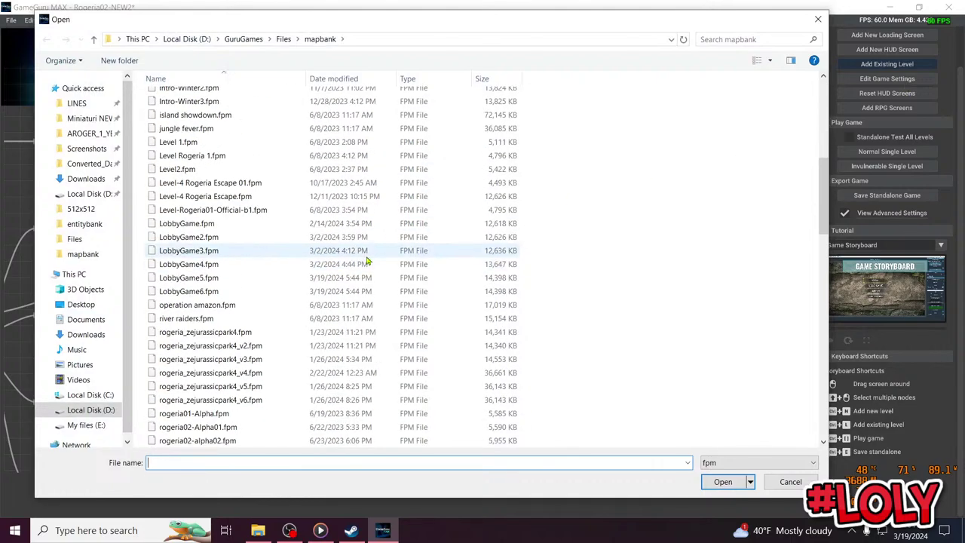
{"action": "left_click", "coordinate": [260, 400]}
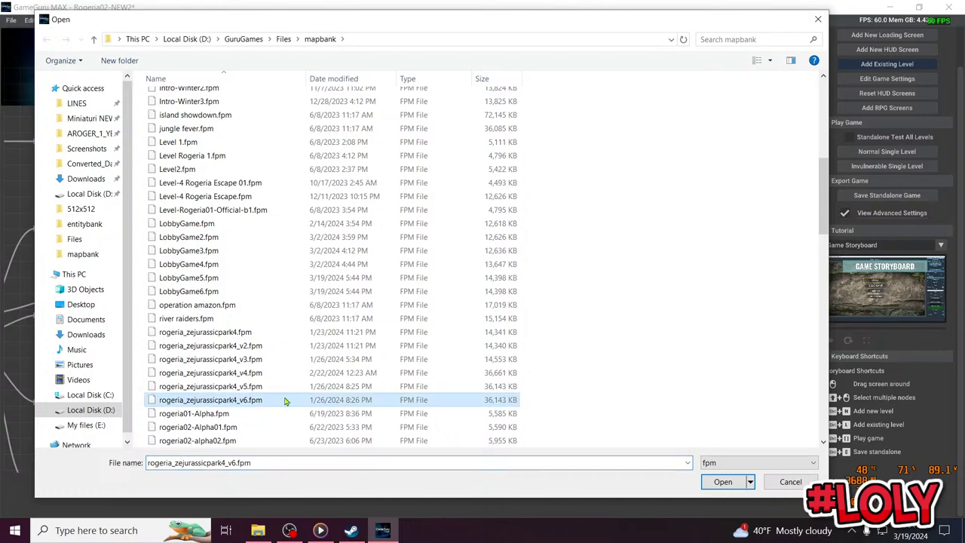
{"action": "left_click", "coordinate": [720, 481]}
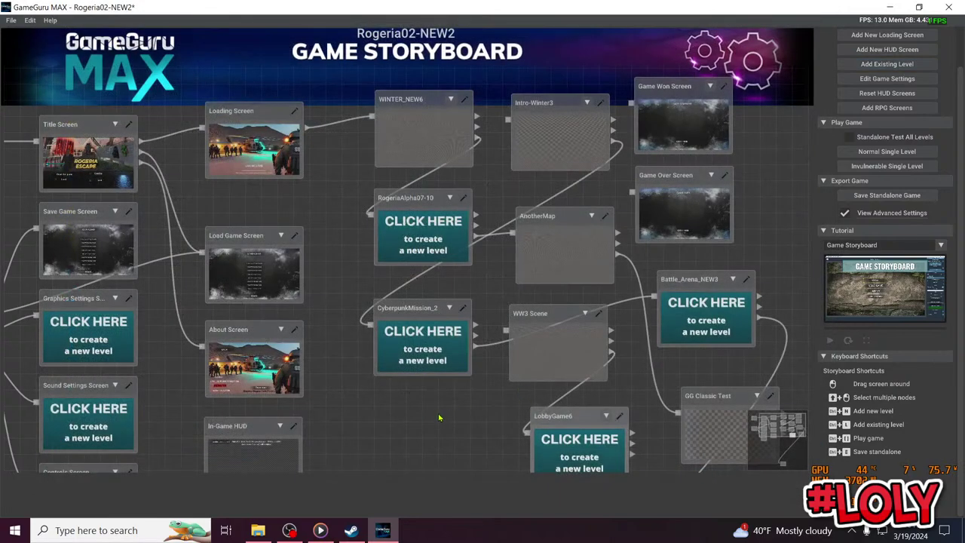
Move the rogeria_zejurassicpark4_v6 node up beside the In-Game HUD node, below CyberpunkMission_2
{"action": "left_click", "coordinate": [780, 466]}
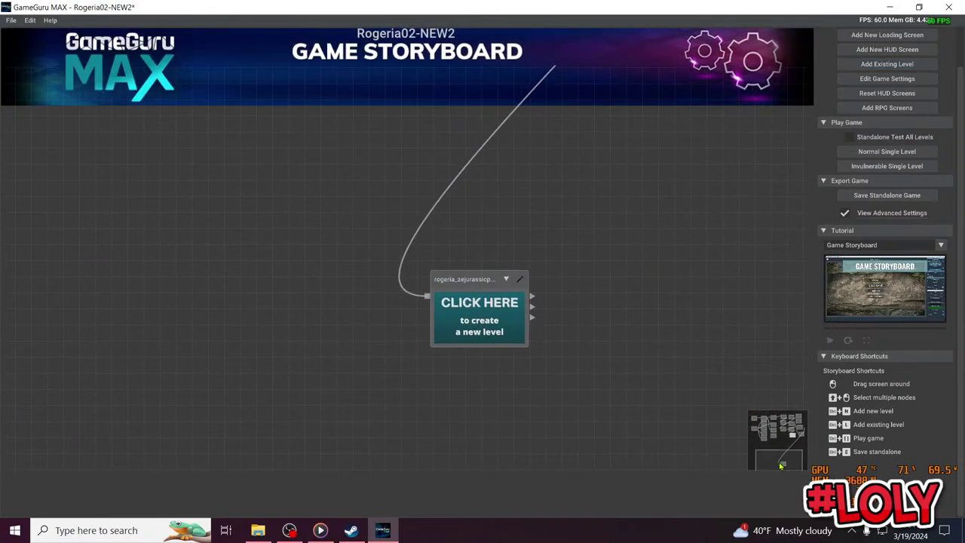
{"action": "left_click_drag", "start_coordinate": [477, 281], "coordinate": [481, 104]}
{"action": "left_click_drag", "start_coordinate": [643, 256], "coordinate": [616, 495]}
{"action": "left_click_drag", "start_coordinate": [440, 336], "coordinate": [441, 139]}
{"action": "left_click_drag", "start_coordinate": [566, 243], "coordinate": [607, 528]}
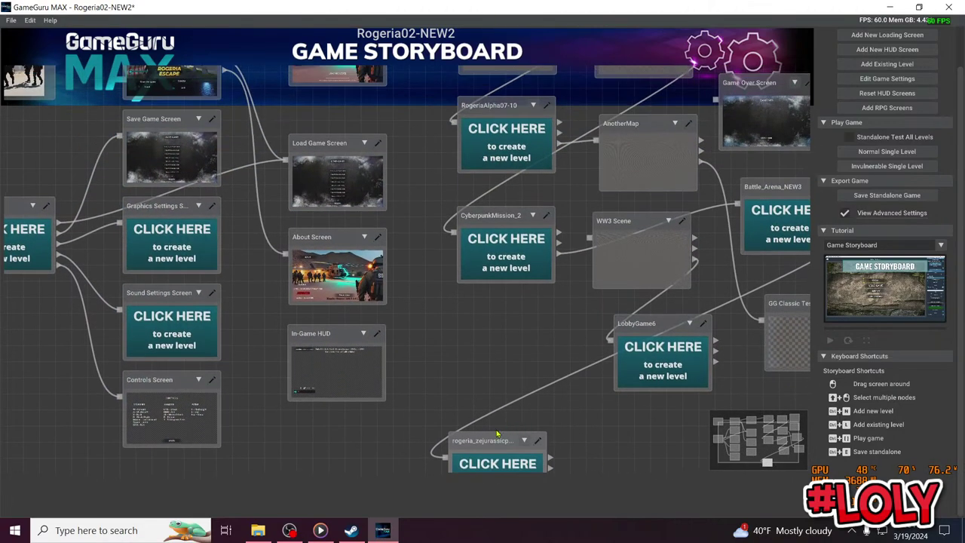
{"action": "left_click_drag", "start_coordinate": [497, 433], "coordinate": [461, 314]}
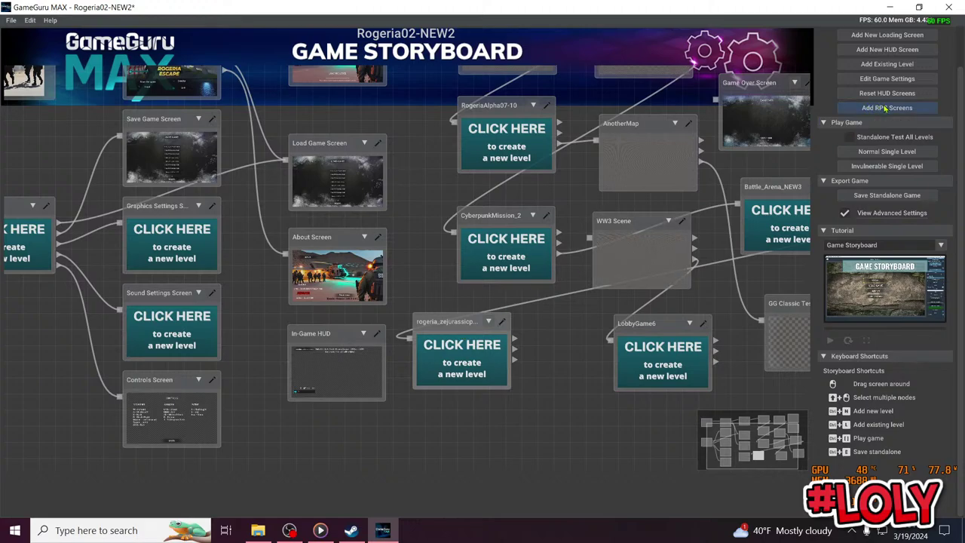
Search the mapbank folder for Rogeria and add the existing level RogeriaStrike_CSMAP1_1.fpm to the storyboard
{"action": "left_click", "coordinate": [917, 65]}
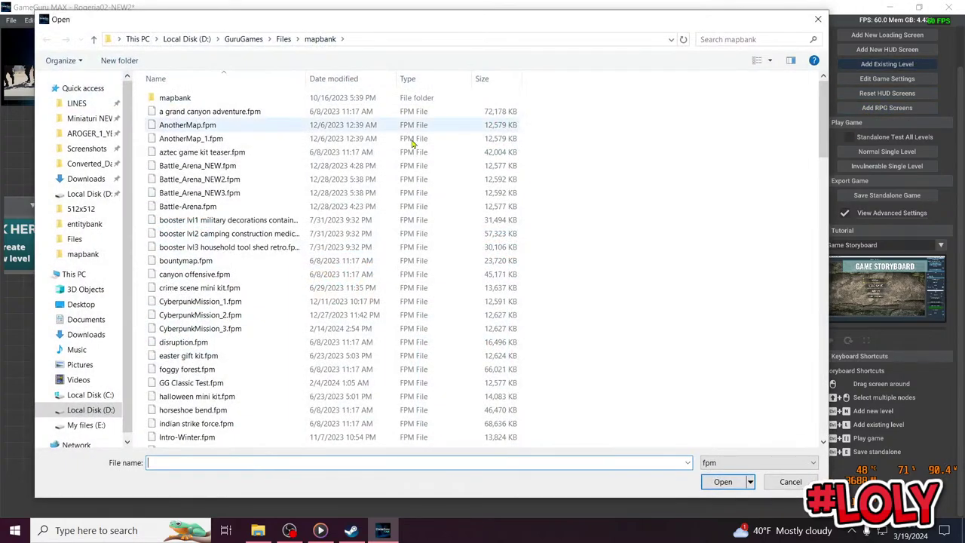
{"action": "scroll", "coordinate": [255, 360], "scroll_direction": "down", "scroll_amount": 10}
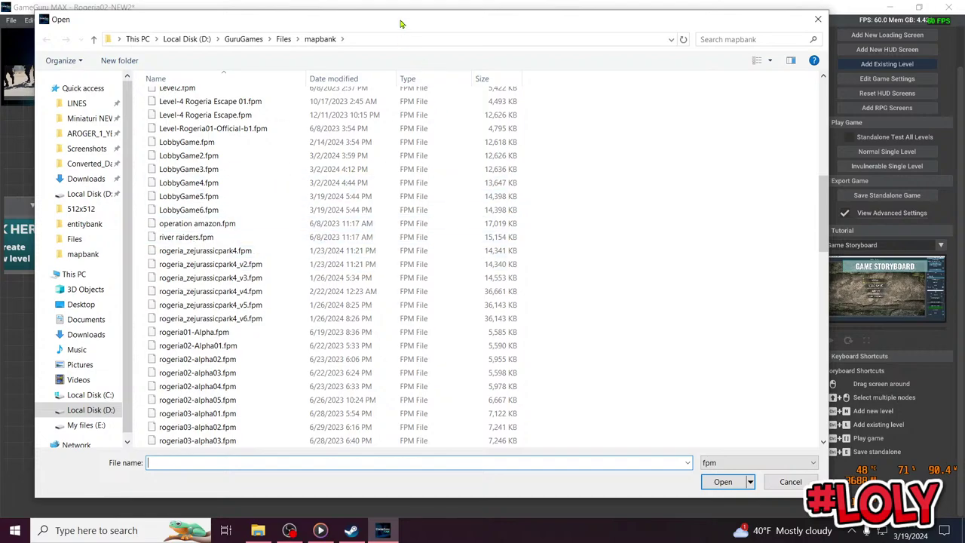
{"action": "left_click_drag", "start_coordinate": [406, 25], "coordinate": [433, 31]}
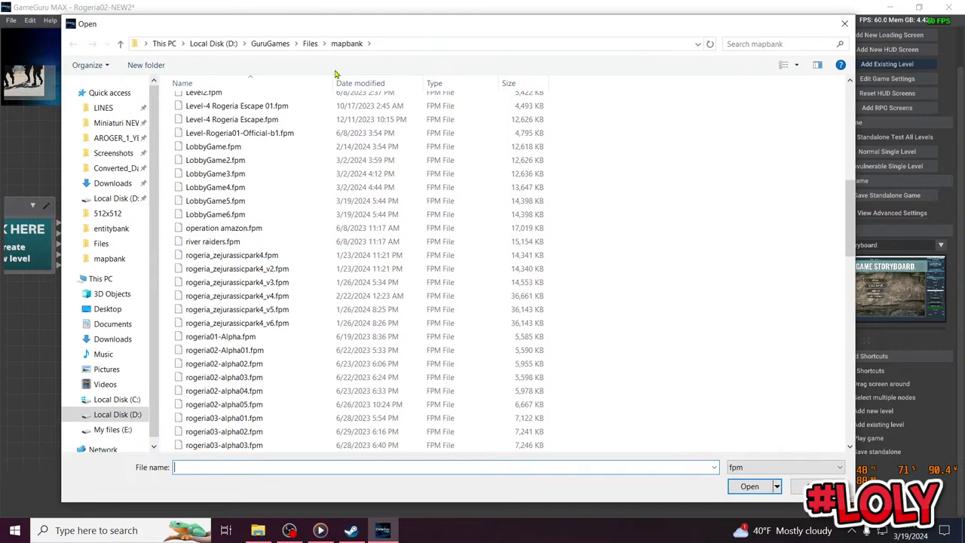
{"action": "left_click", "coordinate": [748, 45]}
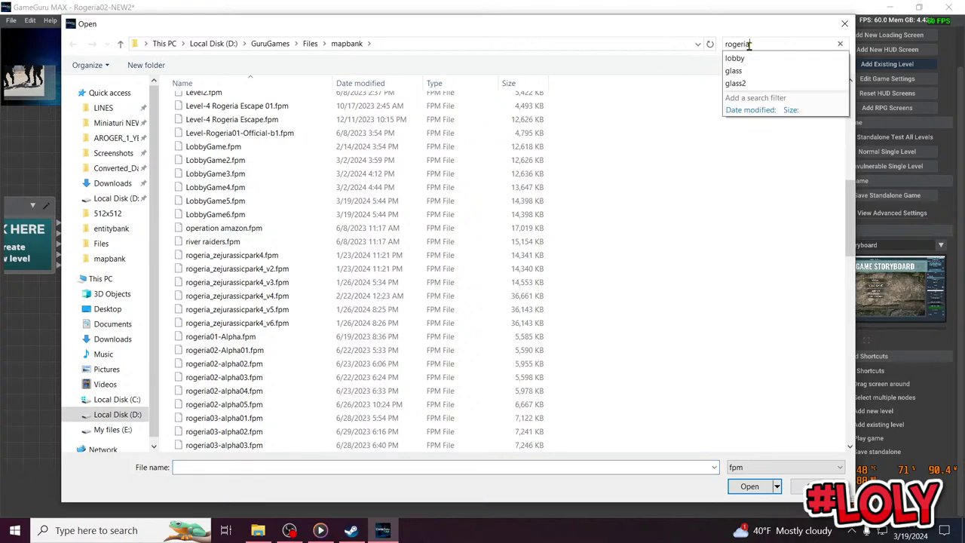
{"action": "key", "text": "BackSpace"}
{"action": "key", "text": "BackSpace"}
{"action": "key", "text": "BackSpace"}
{"action": "key", "text": "BackSpace"}
{"action": "key", "text": "BackSpace"}
{"action": "key", "text": "BackSpace"}
{"action": "key", "text": "BackSpace"}
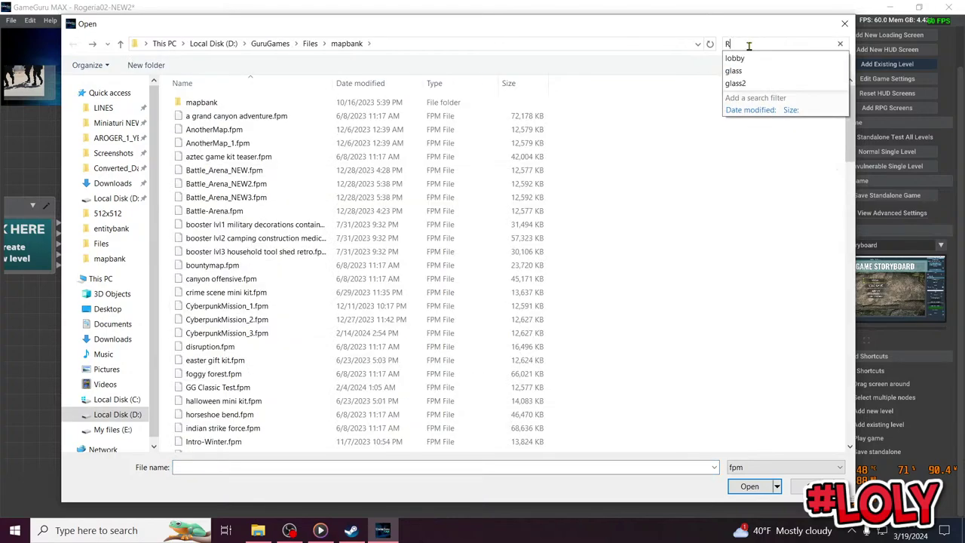
{"action": "type", "text": "Rofg"}
{"action": "key", "text": "BackSpace"}
{"action": "type", "text": "eri"}
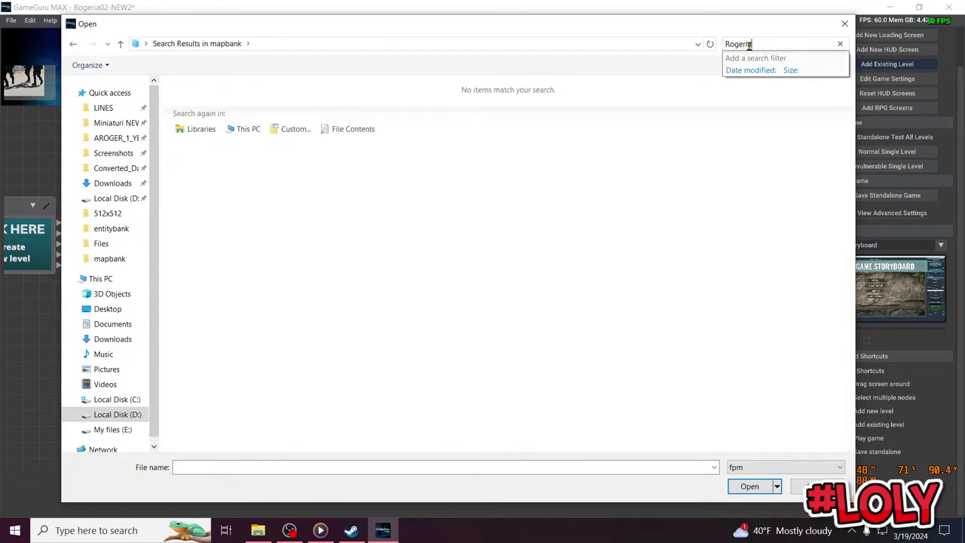
{"action": "type", "text": "a"}
{"action": "left_click", "coordinate": [357, 95]}
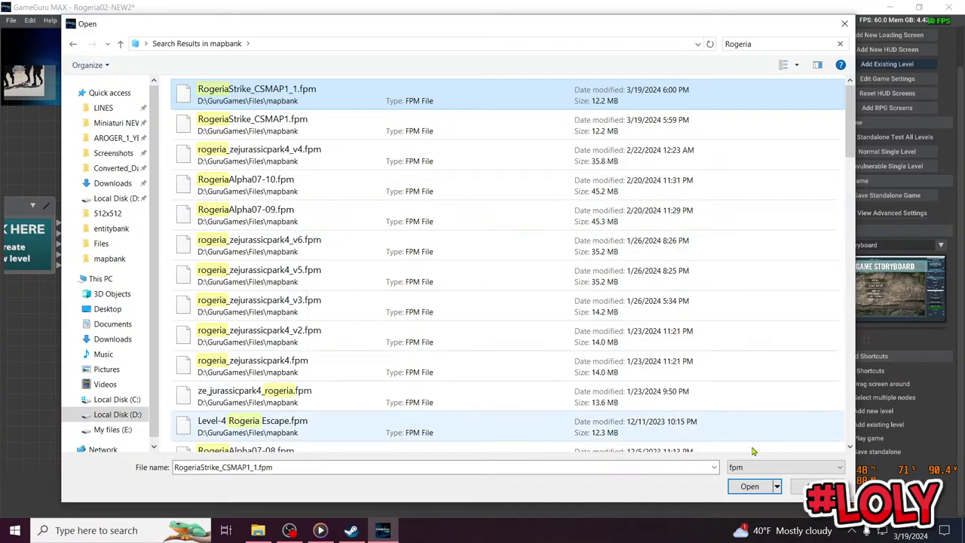
{"action": "left_click", "coordinate": [748, 487]}
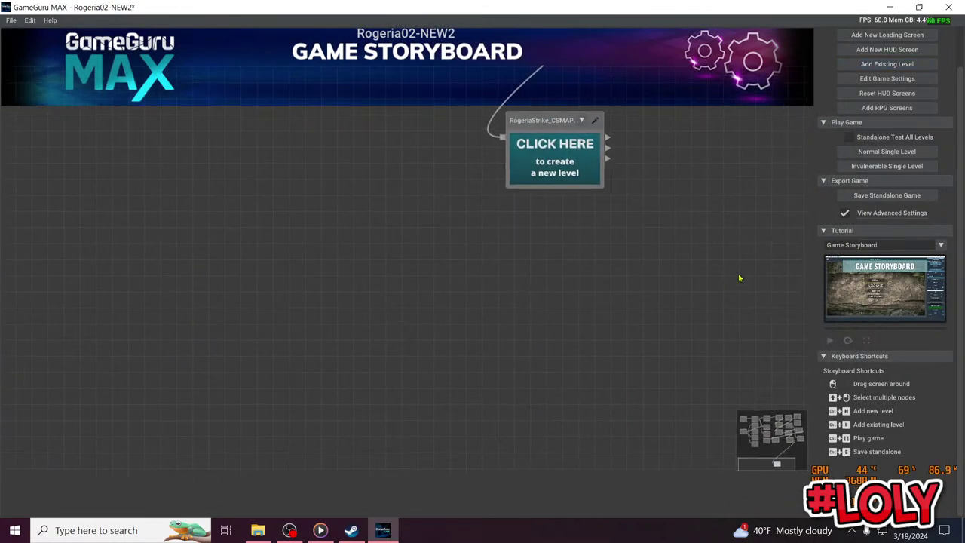
Move the RogeriaStrike_CSMAP1_1 node up between the rogeria_zejurassicpark4_v6 and LobbyGame6 nodes
{"action": "left_click_drag", "start_coordinate": [739, 277], "coordinate": [705, 535]}
{"action": "left_click_drag", "start_coordinate": [500, 398], "coordinate": [594, 157]}
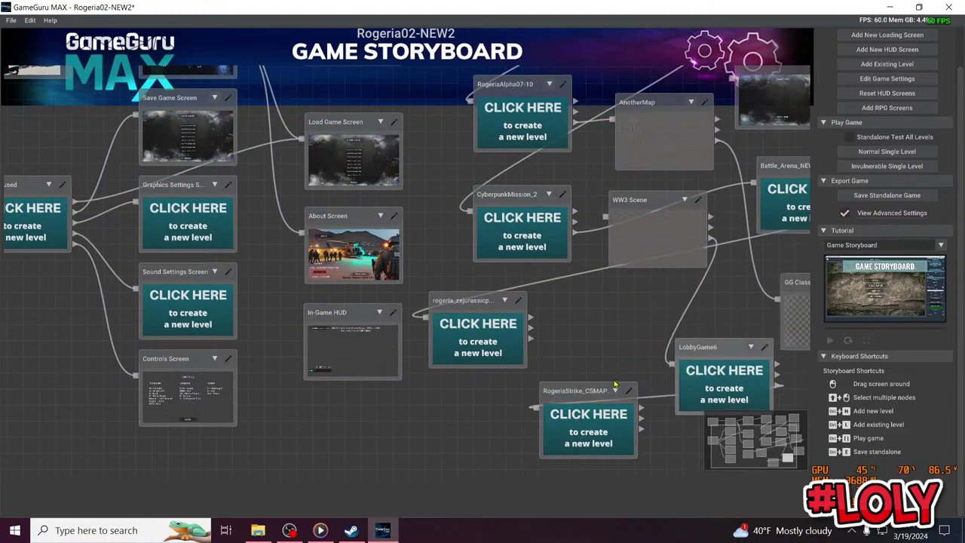
{"action": "left_click_drag", "start_coordinate": [614, 390], "coordinate": [620, 307]}
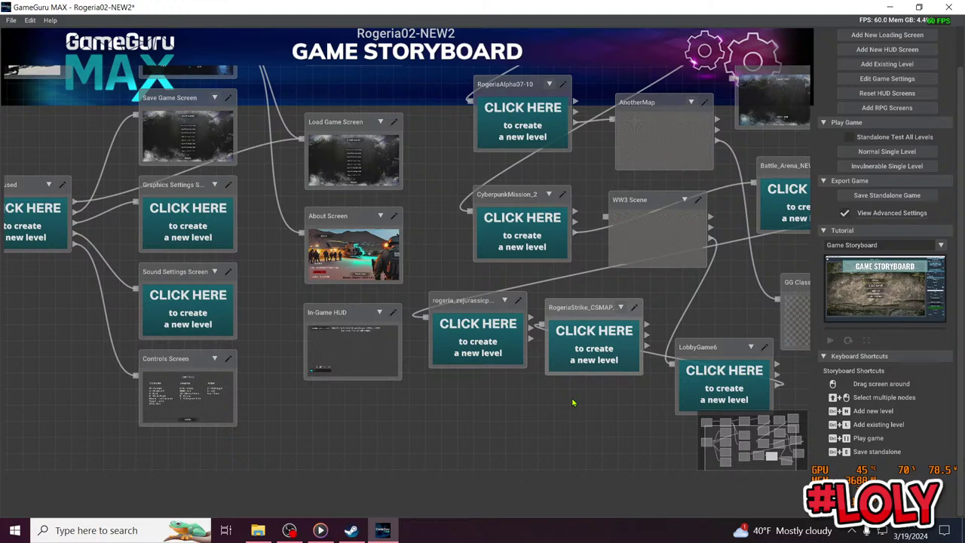
Open the RogeriaStrike_CSMAP1_1 level for editing and shift the green-blue half wall at the floor's edge to Z 175
{"action": "left_click", "coordinate": [583, 329]}
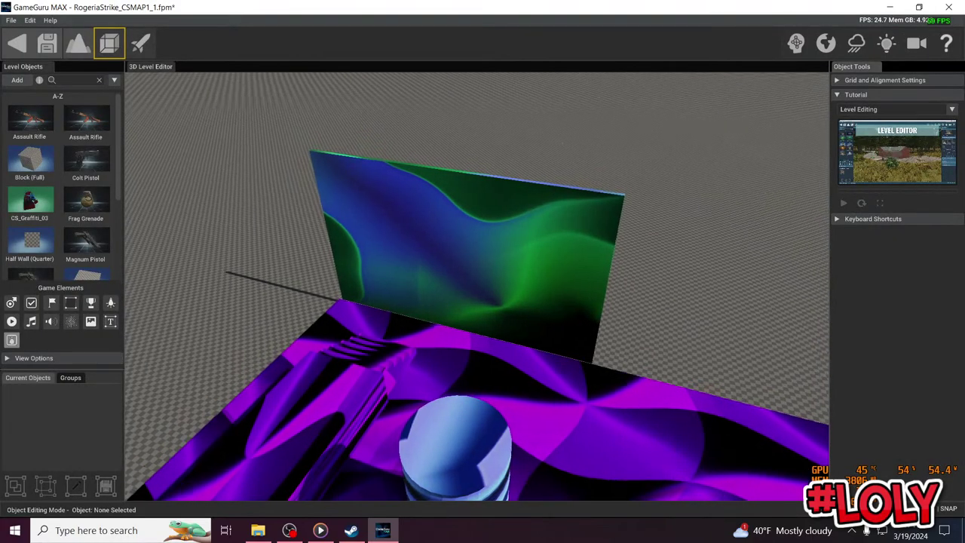
{"action": "right_click_drag", "start_coordinate": [483, 286], "coordinate": [234, 362]}
{"action": "key", "text": "s"}
{"action": "key", "text": "s"}
{"action": "right_click_drag", "start_coordinate": [483, 377], "coordinate": [533, 317]}
{"action": "key", "text": "w"}
{"action": "key", "text": "s"}
{"action": "key", "text": "w"}
{"action": "right_click_drag", "start_coordinate": [569, 264], "coordinate": [463, 252]}
{"action": "key", "text": "s"}
{"action": "left_click", "coordinate": [464, 251]}
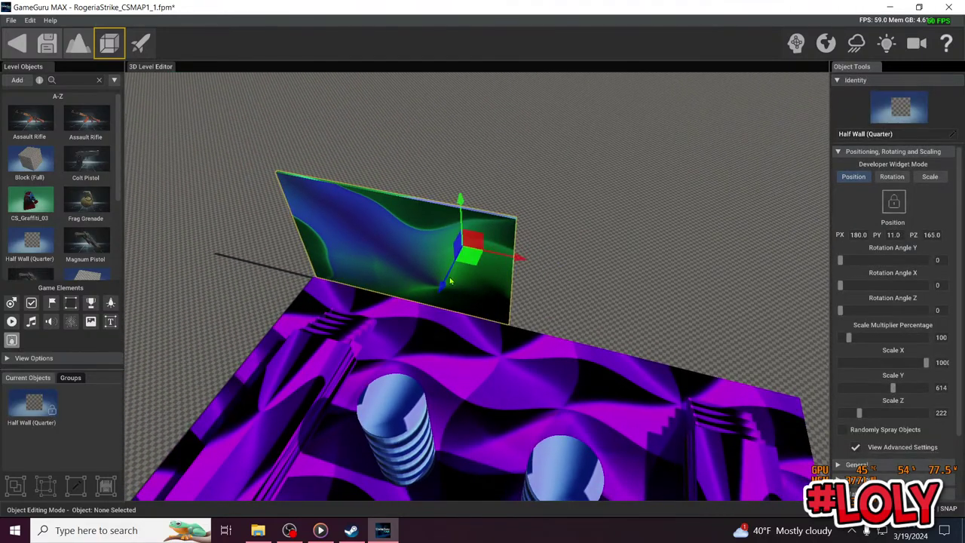
{"action": "left_click_drag", "start_coordinate": [444, 289], "coordinate": [437, 296]}
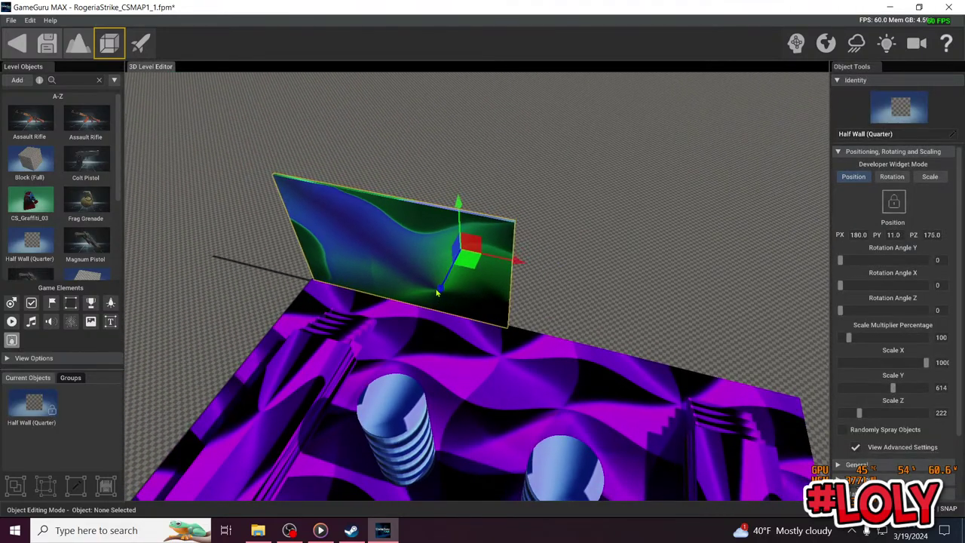
Lower the half wall to a Y scale of 425 and stretch its X scale to about 2069
{"action": "left_click", "coordinate": [929, 176]}
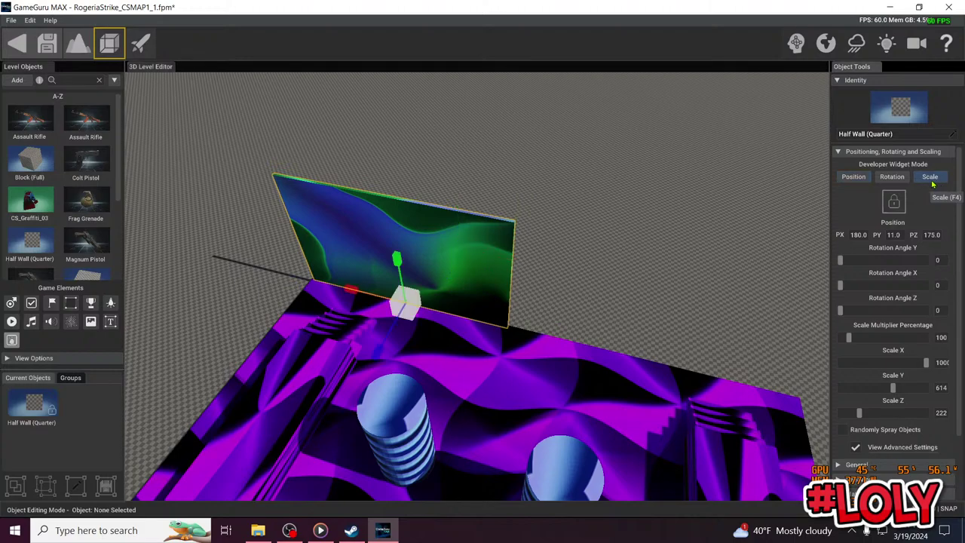
{"action": "left_click_drag", "start_coordinate": [398, 263], "coordinate": [425, 379]}
{"action": "left_click_drag", "start_coordinate": [351, 293], "coordinate": [133, 220]}
{"action": "left_click_drag", "start_coordinate": [352, 294], "coordinate": [201, 264]}
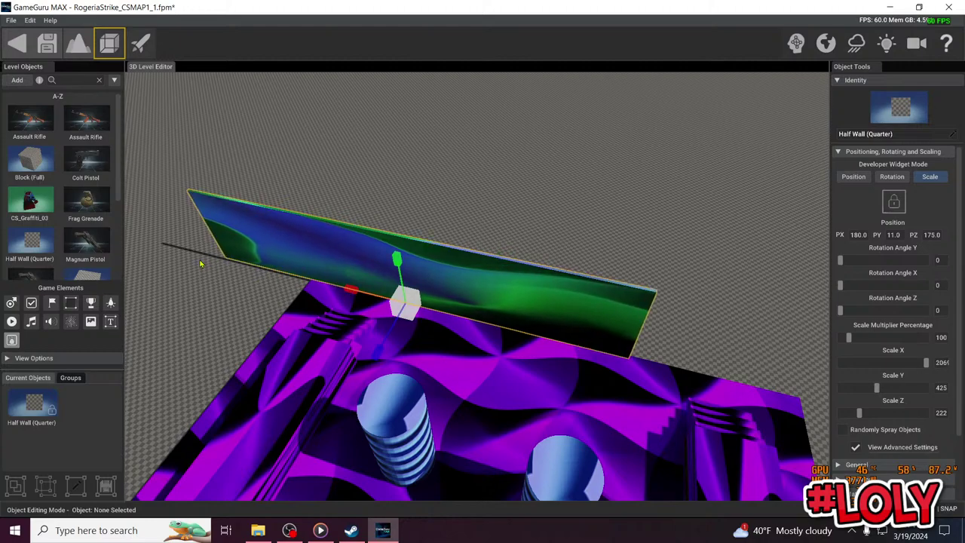
Move the half wall along the floor edge to X -85 and lengthen it to an X scale of about 2272
{"action": "left_click", "coordinate": [853, 177]}
{"action": "left_click_drag", "start_coordinate": [517, 264], "coordinate": [667, 293]}
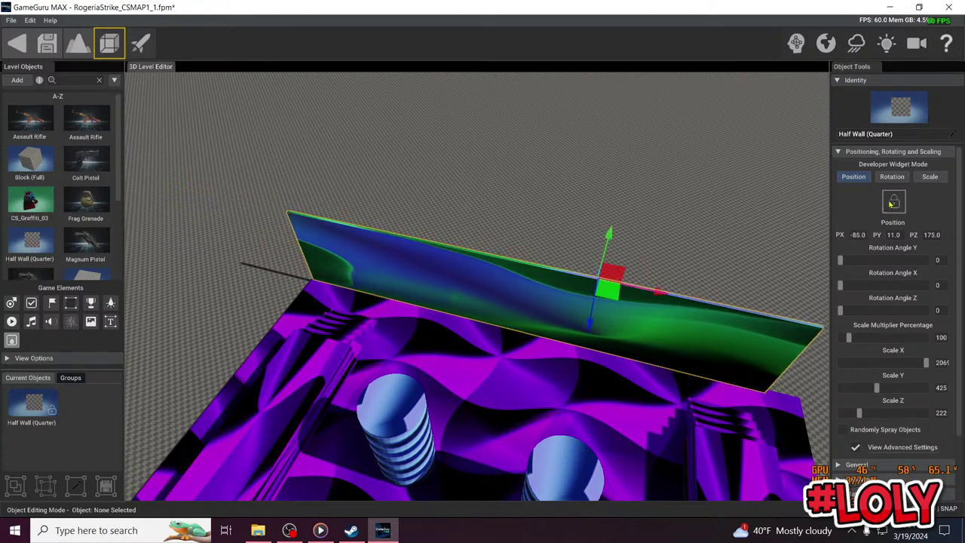
{"action": "left_click", "coordinate": [929, 177]}
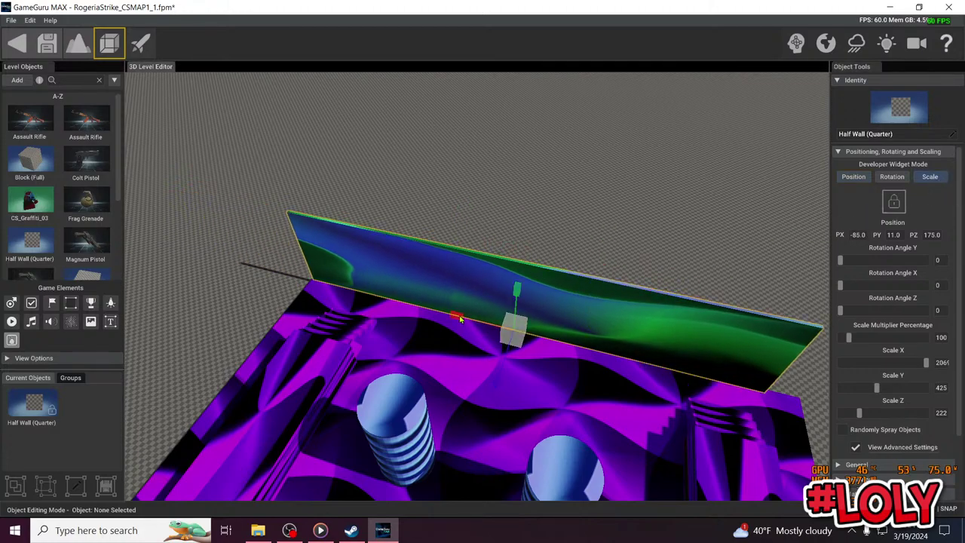
{"action": "left_click_drag", "start_coordinate": [460, 318], "coordinate": [378, 292]}
Reposition the lengthened half wall so that it lines up with the edge of the purple floor
{"action": "key", "text": "d"}
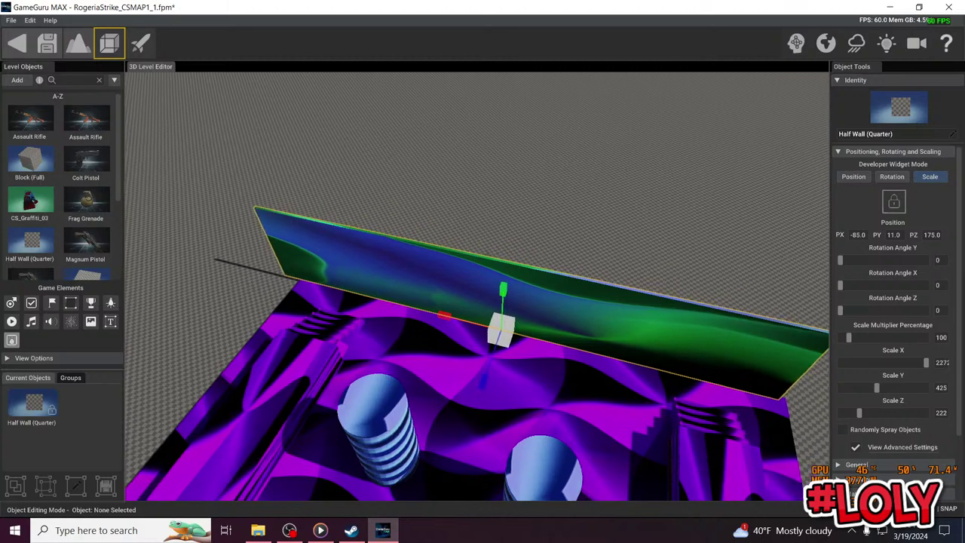
{"action": "right_click_drag", "start_coordinate": [585, 185], "coordinate": [627, 224]}
{"action": "left_click", "coordinate": [855, 179]}
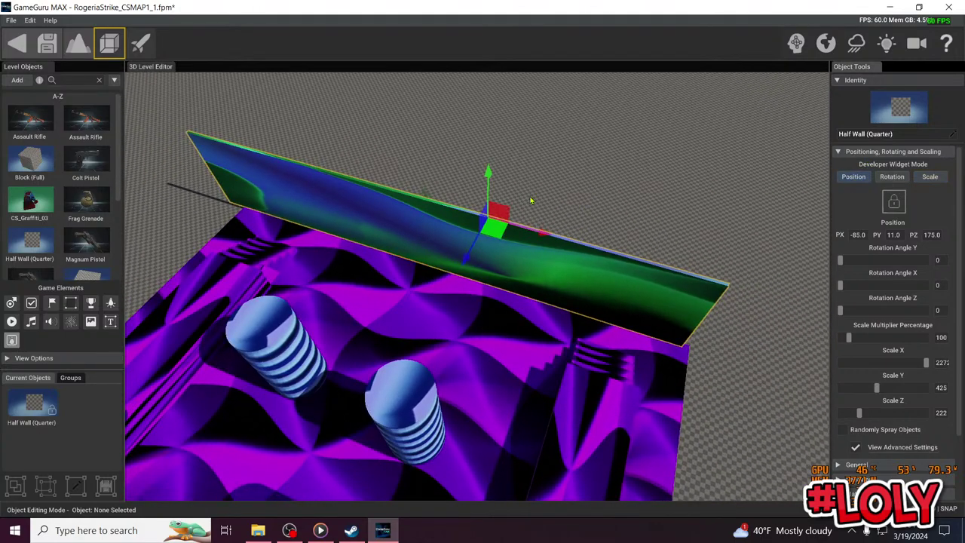
{"action": "left_click_drag", "start_coordinate": [533, 234], "coordinate": [572, 244]}
{"action": "left_click_drag", "start_coordinate": [495, 270], "coordinate": [465, 267]}
{"action": "left_click_drag", "start_coordinate": [568, 243], "coordinate": [554, 242]}
Duplicate the half wall and place the copy along the opposite edge of the floor at X -120, Z 1255
{"action": "right_click_drag", "start_coordinate": [580, 209], "coordinate": [422, 264]}
{"action": "key", "text": "s"}
{"action": "key", "text": "ctrl+v"}
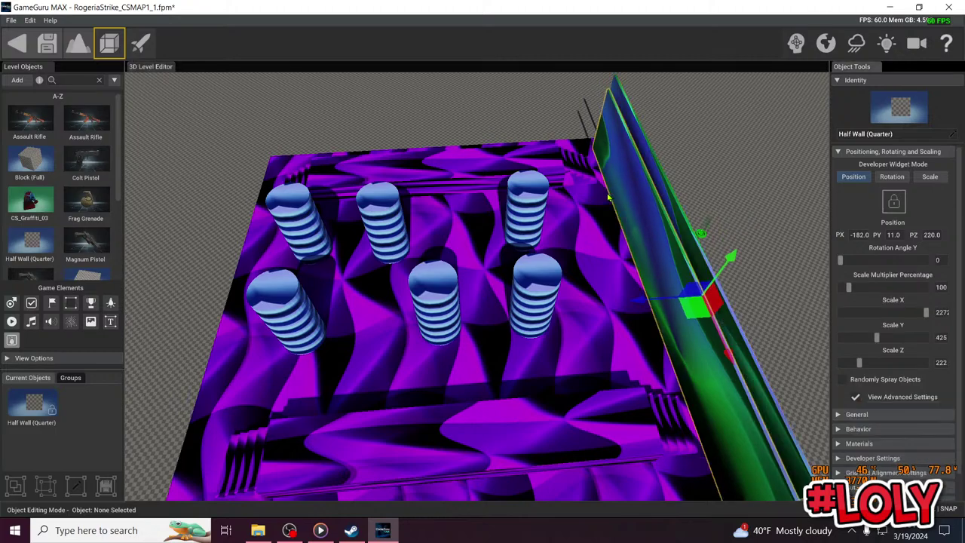
{"action": "left_click_drag", "start_coordinate": [645, 304], "coordinate": [467, 307]}
{"action": "right_click_drag", "start_coordinate": [468, 307], "coordinate": [481, 299]}
{"action": "key", "text": "d"}
{"action": "left_click_drag", "start_coordinate": [517, 262], "coordinate": [534, 258]}
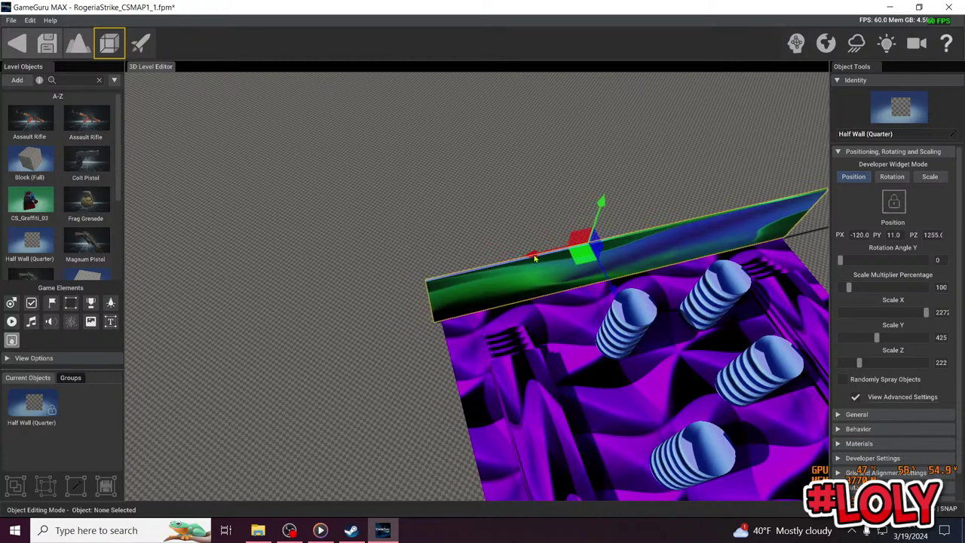
Duplicate the wall again, move the copy to the middle of the floor at Z 790, and rotate it to 270 degrees about Y
{"action": "right_click_drag", "start_coordinate": [535, 259], "coordinate": [531, 267]}
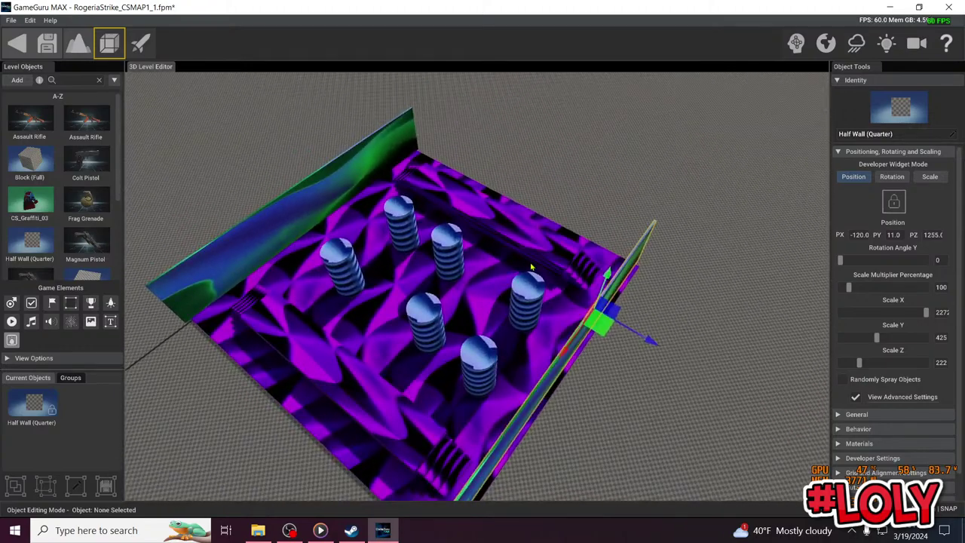
{"action": "key", "text": "ctrl+d"}
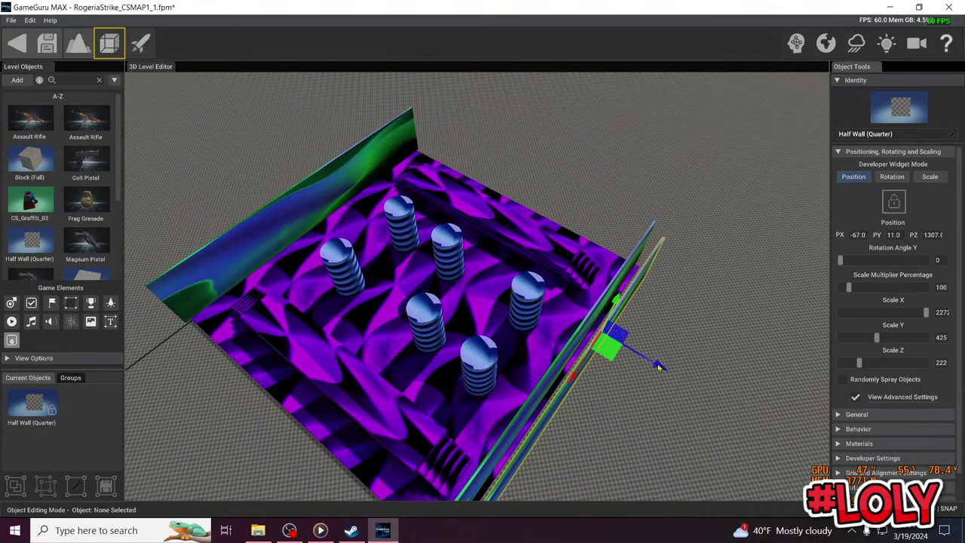
{"action": "left_click_drag", "start_coordinate": [659, 368], "coordinate": [509, 271]}
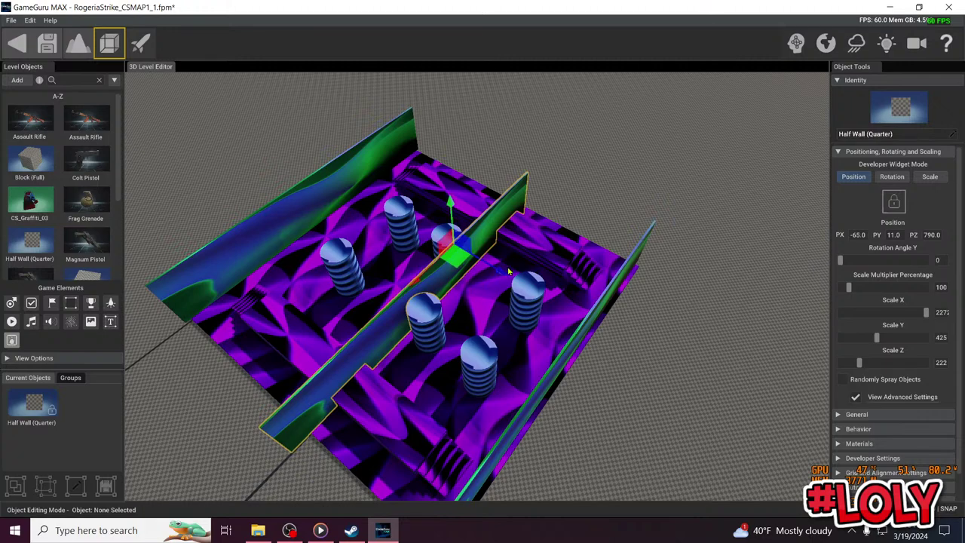
{"action": "left_click", "coordinate": [891, 179]}
{"action": "left_click_drag", "start_coordinate": [399, 367], "coordinate": [503, 344]}
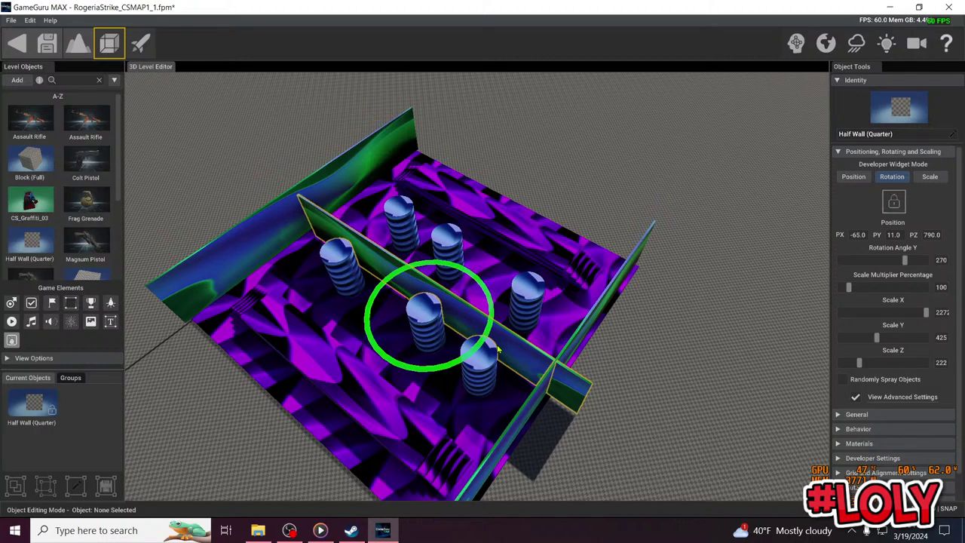
Position the rotated half wall along the open end of the floor between the two side walls, at X -640, Z 685
{"action": "right_click_drag", "start_coordinate": [497, 349], "coordinate": [279, 340]}
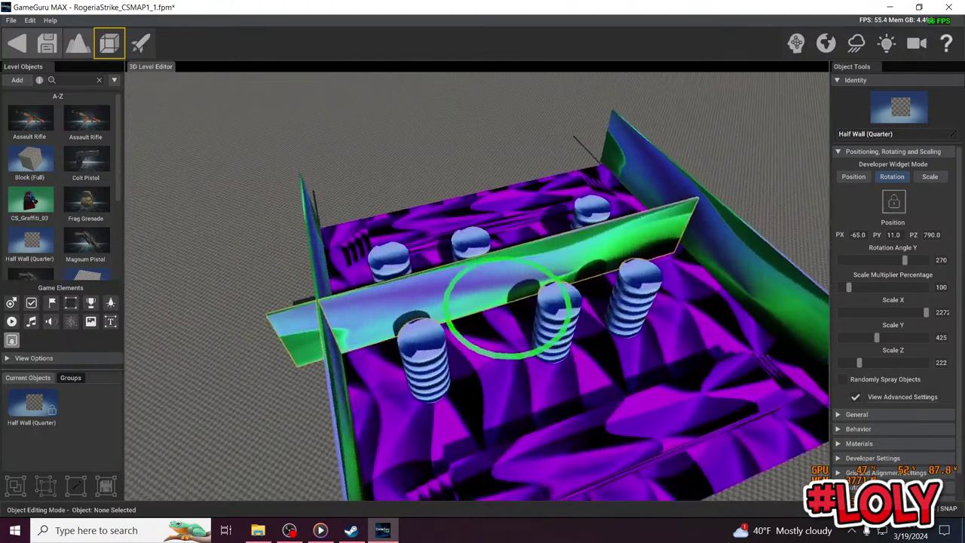
{"action": "right_click_drag", "start_coordinate": [422, 339], "coordinate": [782, 223]}
{"action": "left_click", "coordinate": [854, 176]}
{"action": "mouse_move", "coordinate": [504, 251]}
{"action": "right_mouse_down"}
{"action": "mouse_move", "coordinate": [460, 255]}
{"action": "mouse_move", "coordinate": [503, 251]}
{"action": "right_mouse_up"}
{"action": "mouse_move", "coordinate": [593, 235]}
{"action": "left_mouse_down"}
{"action": "mouse_move", "coordinate": [631, 233]}
{"action": "mouse_move", "coordinate": [607, 245]}
{"action": "left_mouse_up"}
{"action": "left_click_drag", "start_coordinate": [574, 292], "coordinate": [571, 272]}
{"action": "right_click_drag", "start_coordinate": [571, 272], "coordinate": [520, 270]}
{"action": "right_click_drag", "start_coordinate": [437, 256], "coordinate": [394, 354]}
{"action": "left_click_drag", "start_coordinate": [358, 320], "coordinate": [365, 317]}
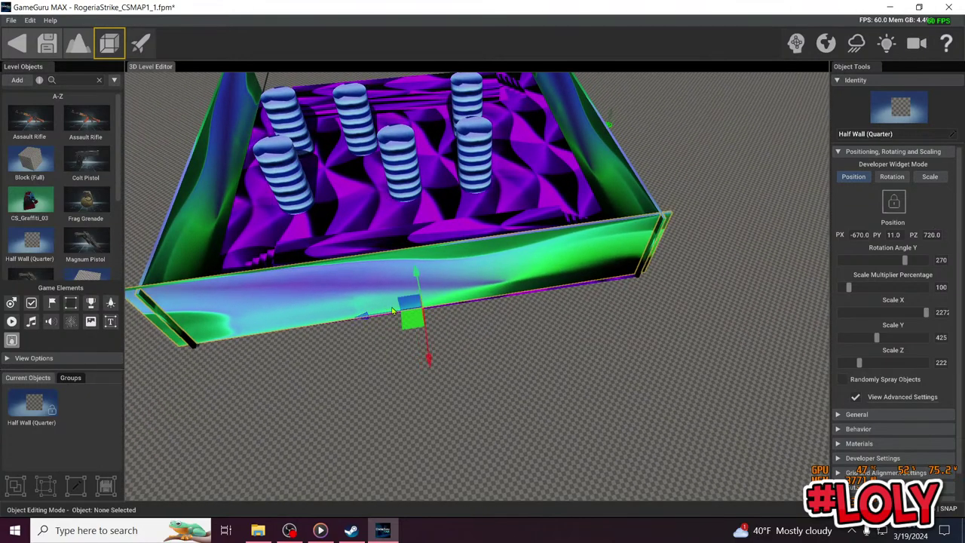
{"action": "right_click_drag", "start_coordinate": [366, 317], "coordinate": [397, 301]}
{"action": "right_click_drag", "start_coordinate": [447, 241], "coordinate": [450, 234]}
{"action": "left_click_drag", "start_coordinate": [362, 235], "coordinate": [379, 243]}
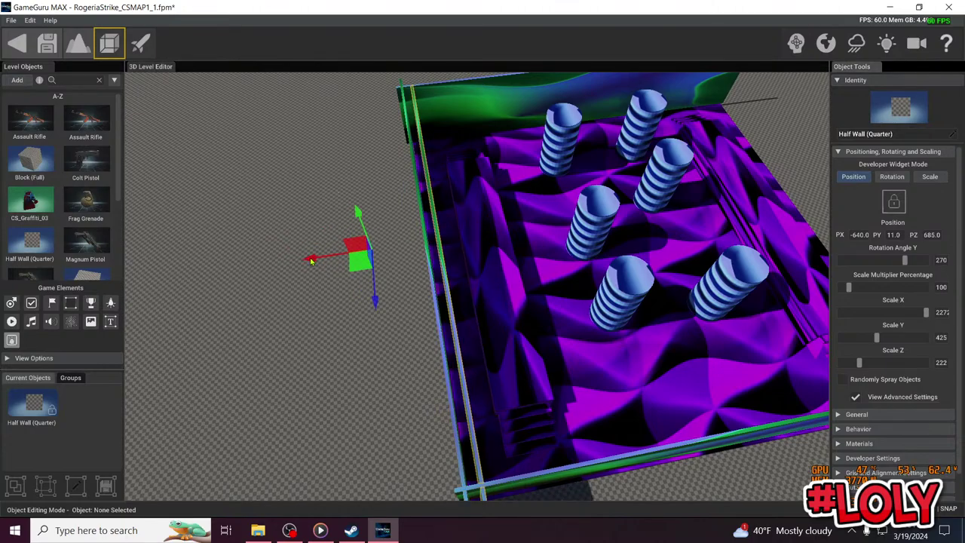
Duplicate the rotated half wall and position the copy along the remaining open edge of the floor at X 425, Z 720
{"action": "key", "text": "d"}
{"action": "left_click_drag", "start_coordinate": [311, 261], "coordinate": [401, 211]}
{"action": "right_click_drag", "start_coordinate": [401, 212], "coordinate": [355, 215]}
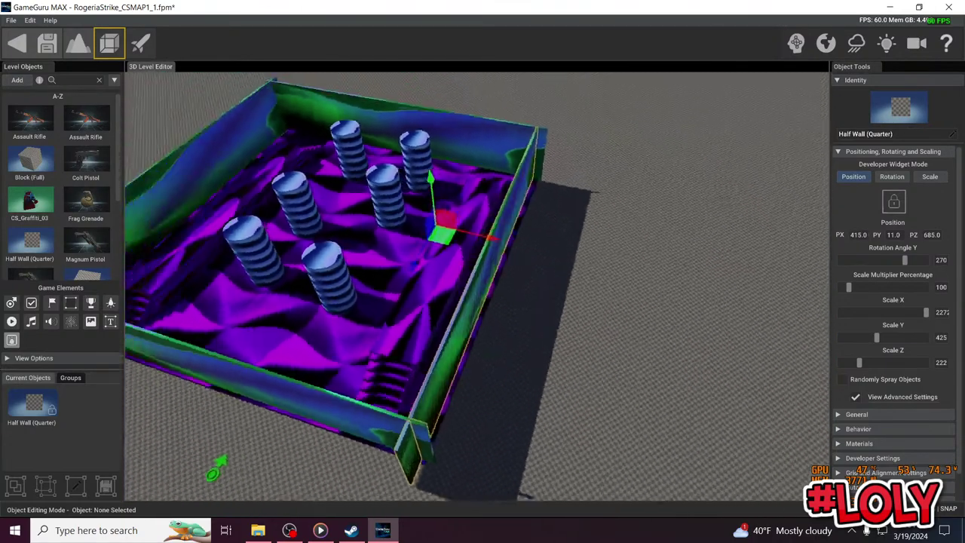
{"action": "right_click_drag", "start_coordinate": [445, 226], "coordinate": [452, 240]}
{"action": "left_click_drag", "start_coordinate": [394, 268], "coordinate": [420, 264]}
{"action": "left_click_drag", "start_coordinate": [491, 255], "coordinate": [494, 255]}
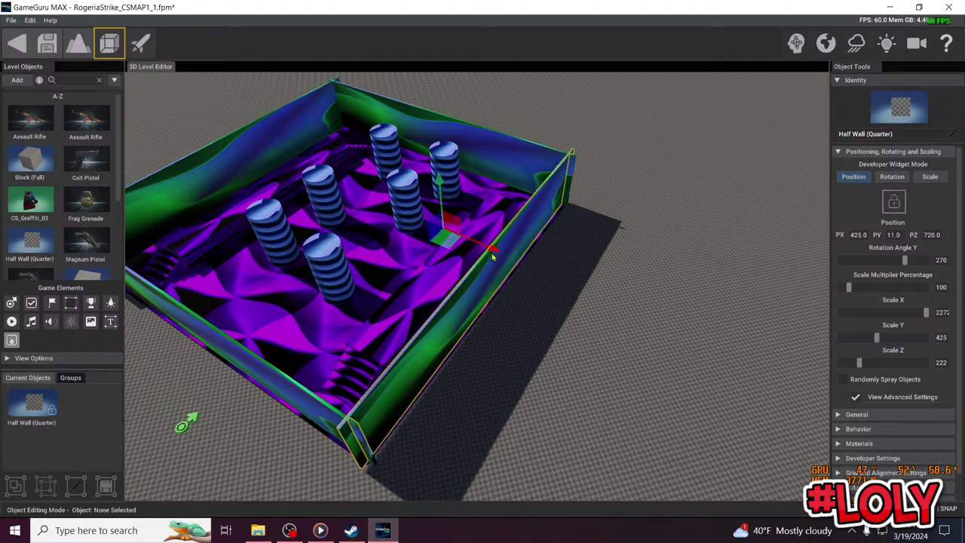
Save the level with its enclosing walls
{"action": "key", "text": "a"}
{"action": "mouse_move", "coordinate": [494, 256]}
{"action": "right_mouse_down"}
{"action": "mouse_move", "coordinate": [543, 258]}
{"action": "mouse_move", "coordinate": [490, 274]}
{"action": "right_mouse_up"}
{"action": "key", "text": "w"}
{"action": "key", "text": "w"}
{"action": "key", "text": "a"}
{"action": "right_click_drag", "start_coordinate": [419, 307], "coordinate": [536, 305]}
{"action": "left_click", "coordinate": [47, 43]}
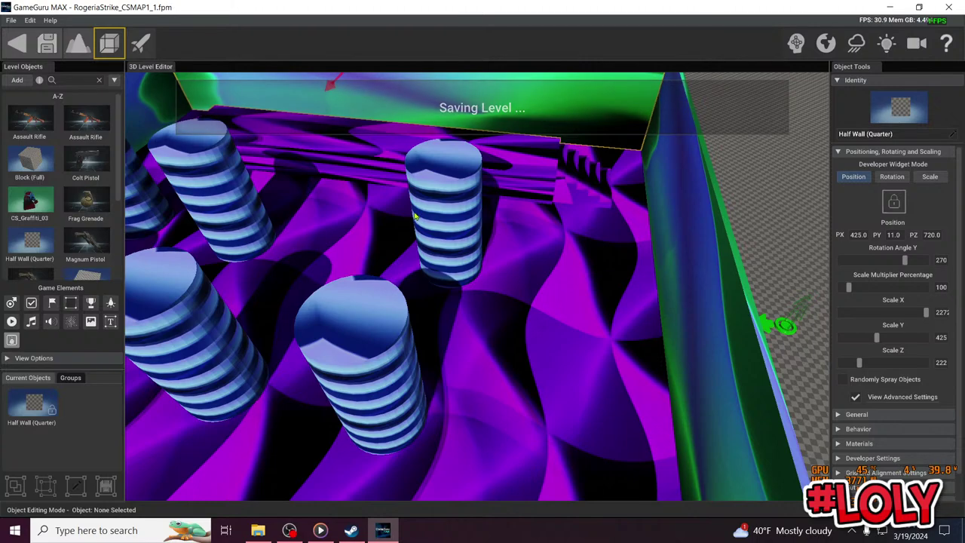
Place a Block (Full) on the purple floor beside the wall at X -220, Z 245, and save the level
{"action": "right_click_drag", "start_coordinate": [426, 183], "coordinate": [428, 157]}
{"action": "key", "text": "s"}
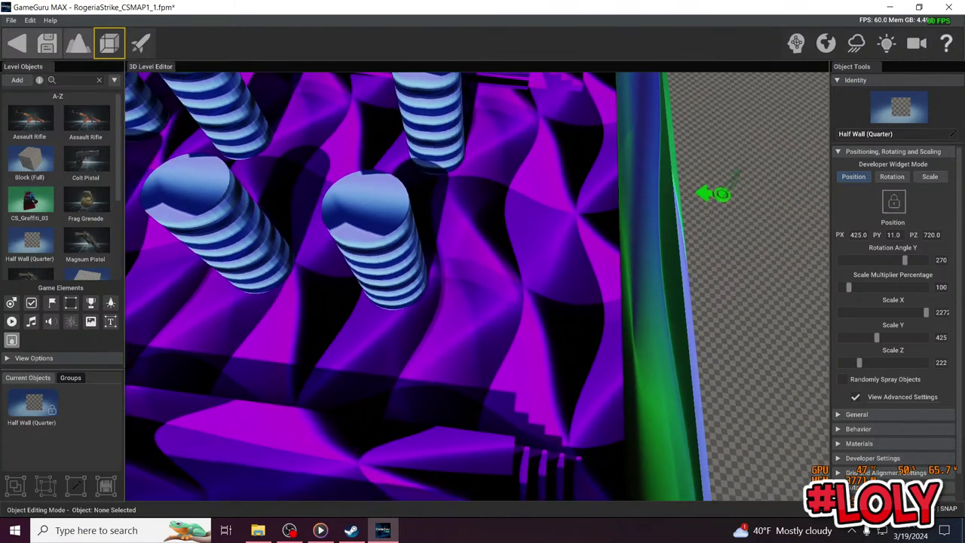
{"action": "left_click", "coordinate": [33, 175]}
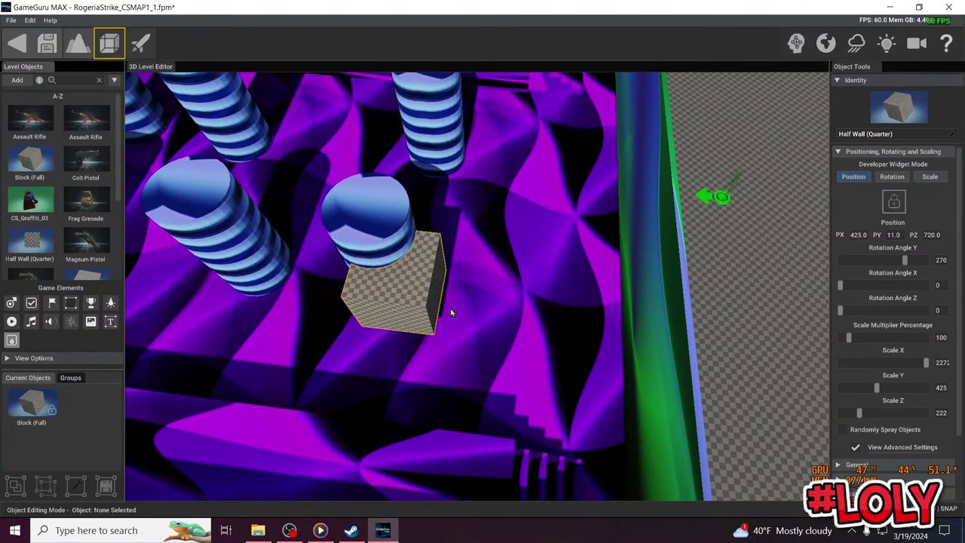
{"action": "left_click", "coordinate": [578, 300]}
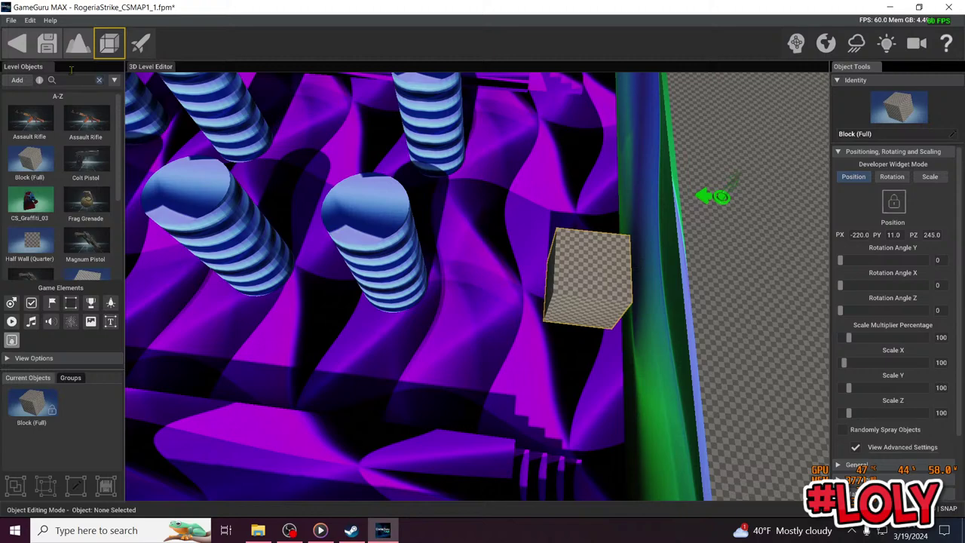
{"action": "left_click", "coordinate": [47, 43]}
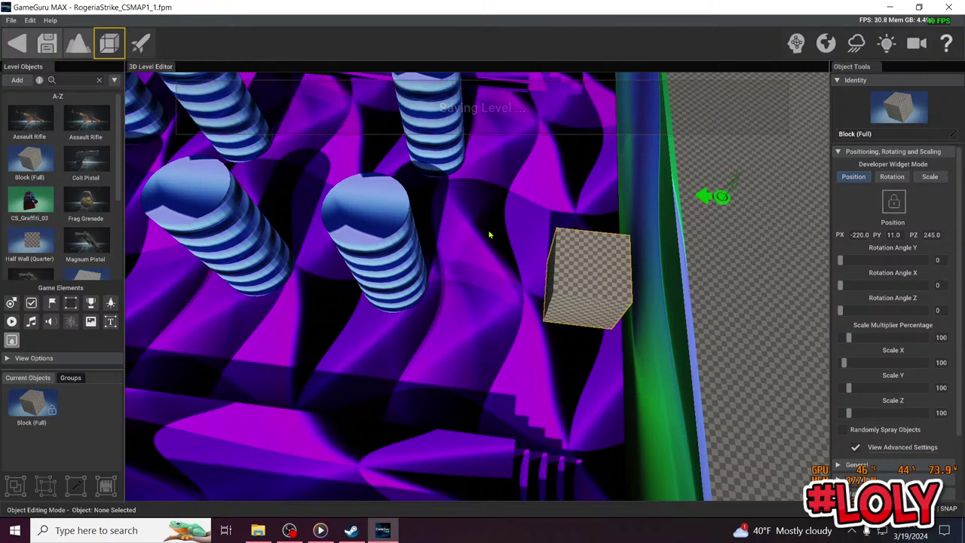
Save the level in the mapbank folder under the new name RogeriaStrike_CSMAP1_2
{"action": "left_click", "coordinate": [11, 19]}
{"action": "left_click", "coordinate": [26, 61]}
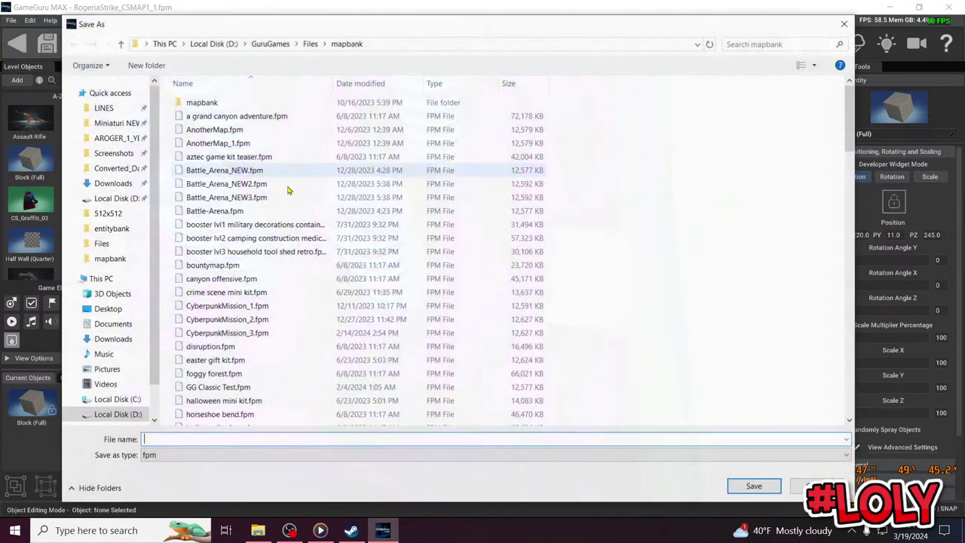
{"action": "type", "text": "Roge"}
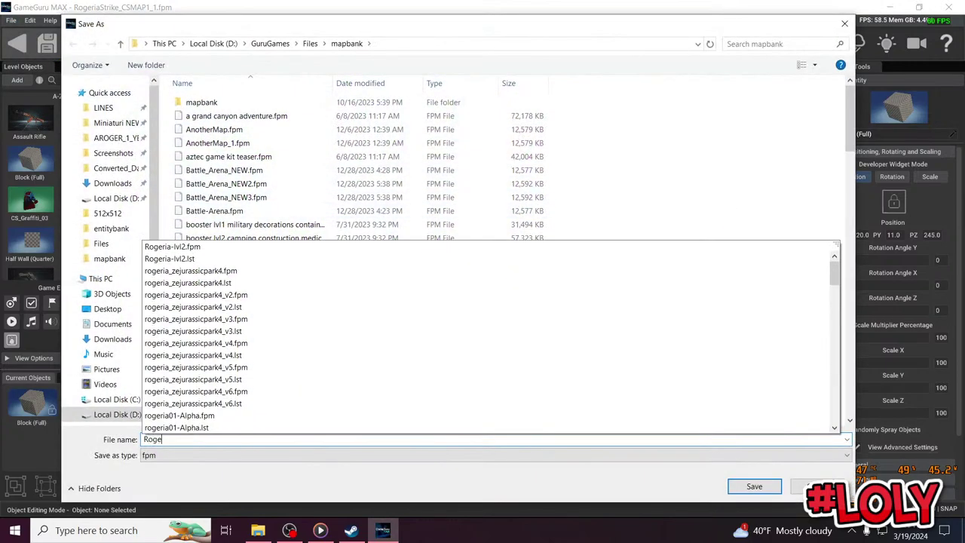
{"action": "type", "text": "riaS"}
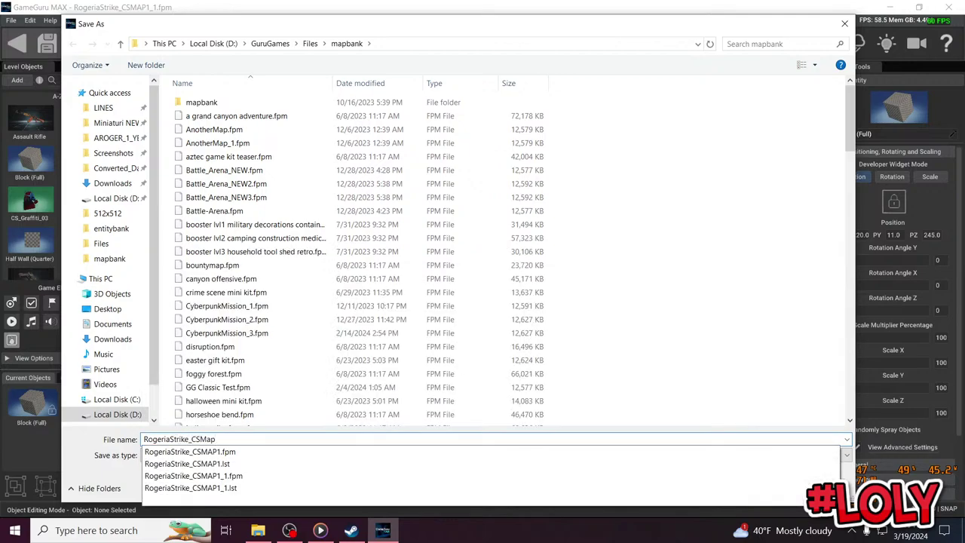
{"action": "type", "text": "trike_CSMAP2"}
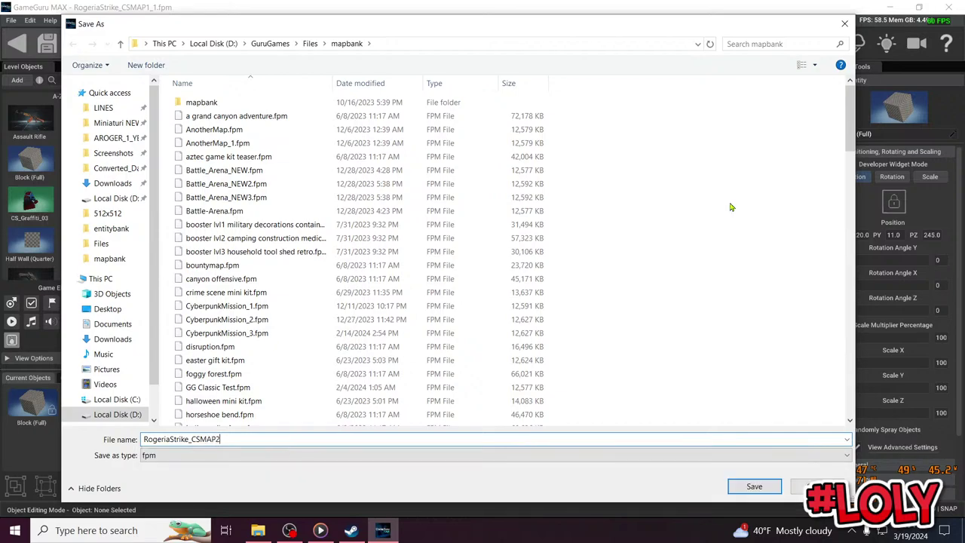
{"action": "key", "text": "BackSpace"}
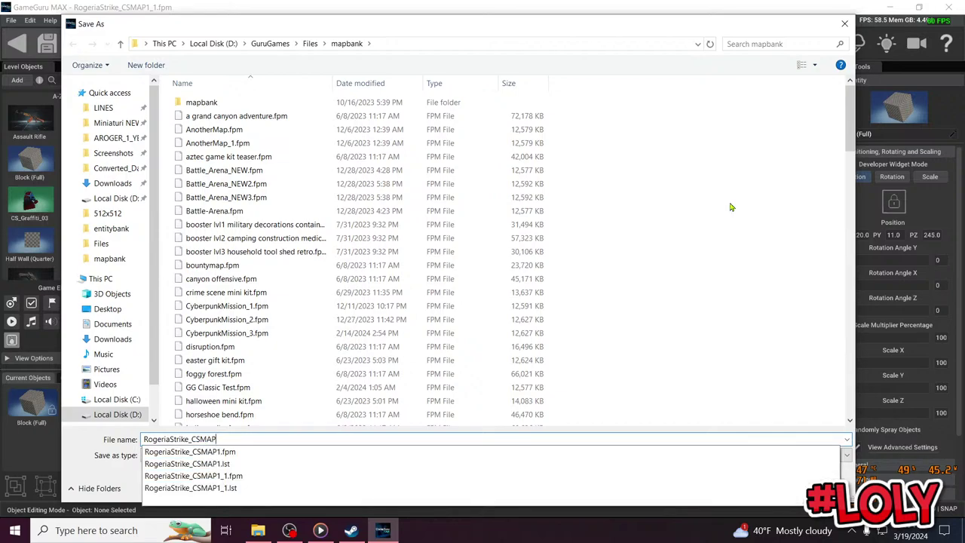
{"action": "type", "text": "1_2"}
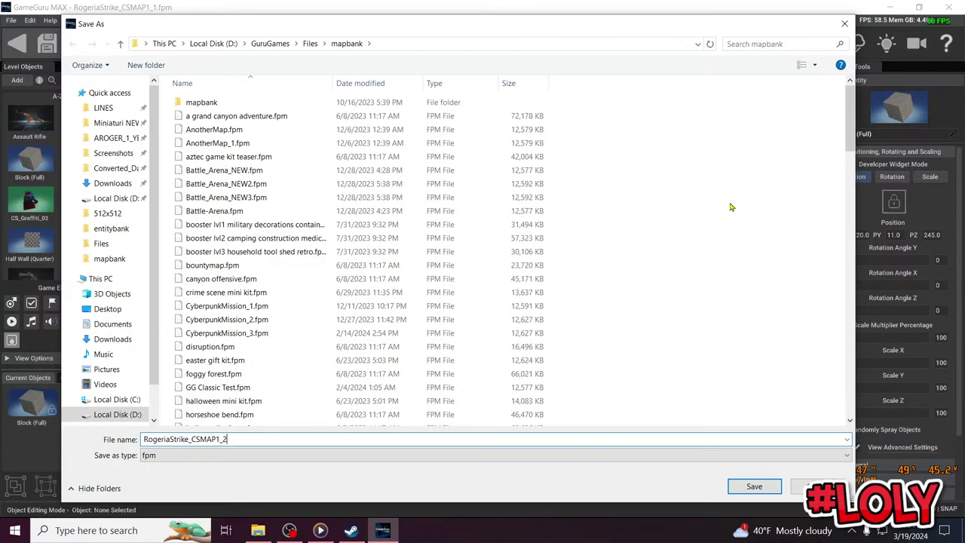
{"action": "key", "text": "Return"}
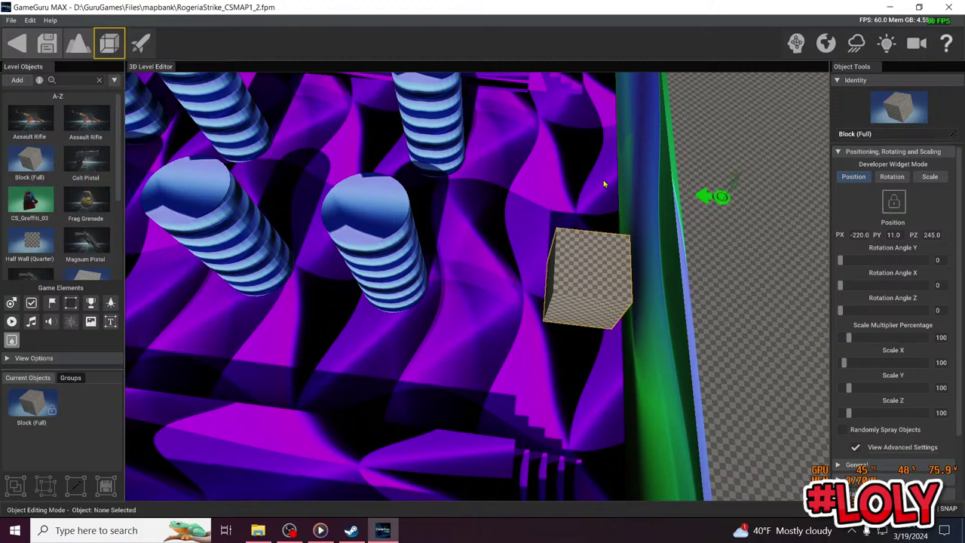
Delete the green player start marker standing outside the walls
{"action": "mouse_move", "coordinate": [596, 182]}
{"action": "right_mouse_down"}
{"action": "mouse_move", "coordinate": [558, 181]}
{"action": "mouse_move", "coordinate": [603, 196]}
{"action": "mouse_move", "coordinate": [615, 185]}
{"action": "mouse_move", "coordinate": [580, 198]}
{"action": "mouse_move", "coordinate": [558, 184]}
{"action": "mouse_move", "coordinate": [550, 192]}
{"action": "mouse_move", "coordinate": [554, 204]}
{"action": "mouse_move", "coordinate": [569, 196]}
{"action": "mouse_move", "coordinate": [562, 219]}
{"action": "mouse_move", "coordinate": [615, 208]}
{"action": "mouse_move", "coordinate": [596, 185]}
{"action": "mouse_move", "coordinate": [594, 196]}
{"action": "right_mouse_up"}
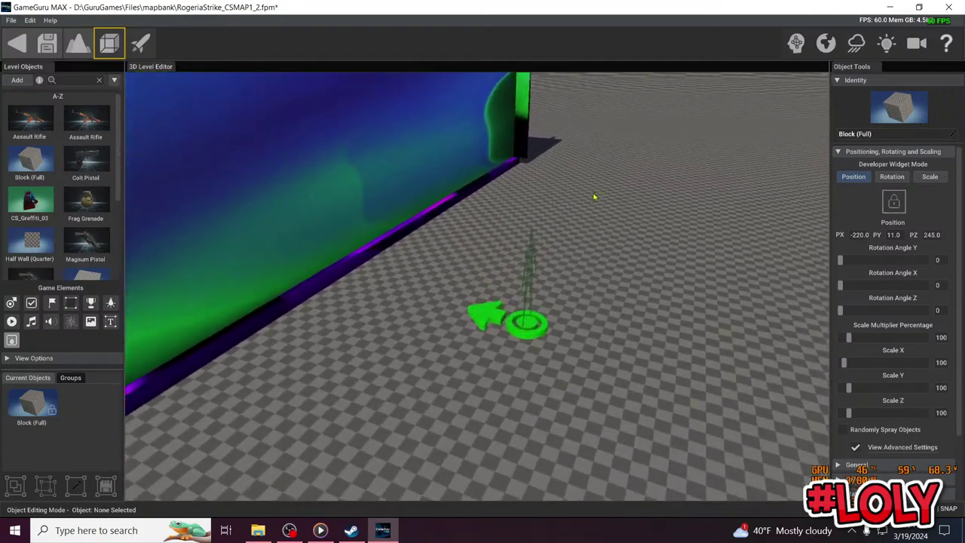
{"action": "left_click", "coordinate": [521, 318]}
{"action": "key", "text": "Delete"}
Place a new player start position on the purple floor near a striped cylinder at X -350, Z 1100, and select it
{"action": "scroll", "coordinate": [522, 319], "scroll_direction": "down", "scroll_amount": 4}
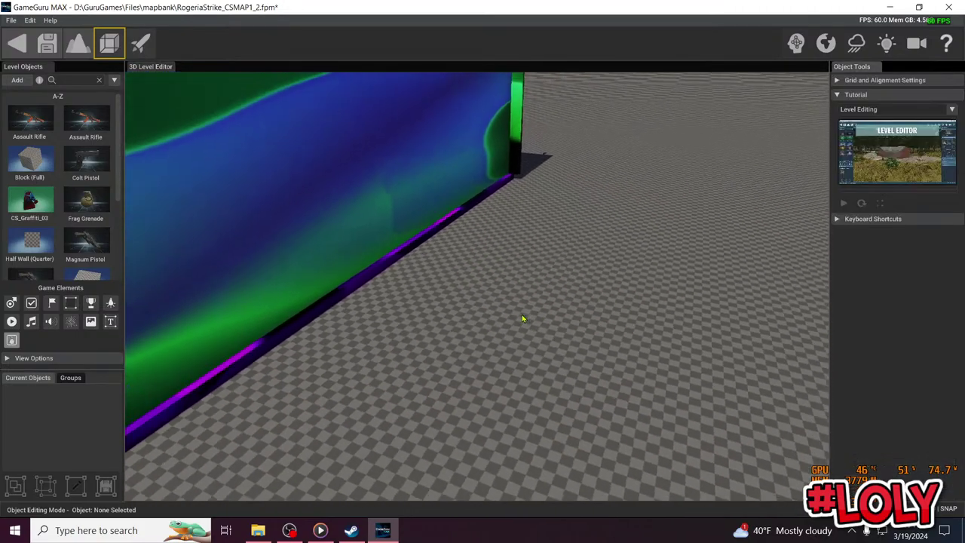
{"action": "right_click_drag", "start_coordinate": [522, 319], "coordinate": [501, 305]}
{"action": "key", "text": "w"}
{"action": "key", "text": "w"}
{"action": "right_click_drag", "start_coordinate": [452, 328], "coordinate": [471, 260]}
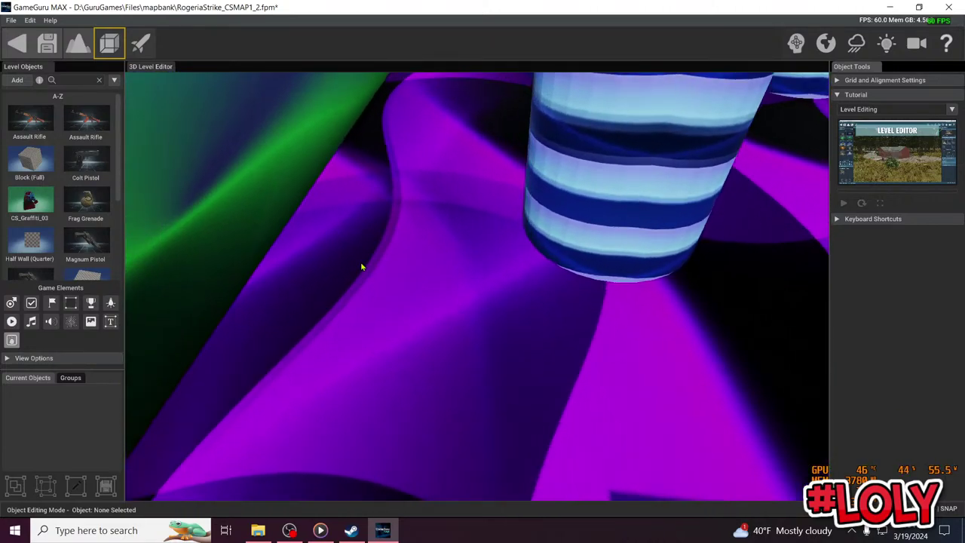
{"action": "left_click", "coordinate": [12, 302]}
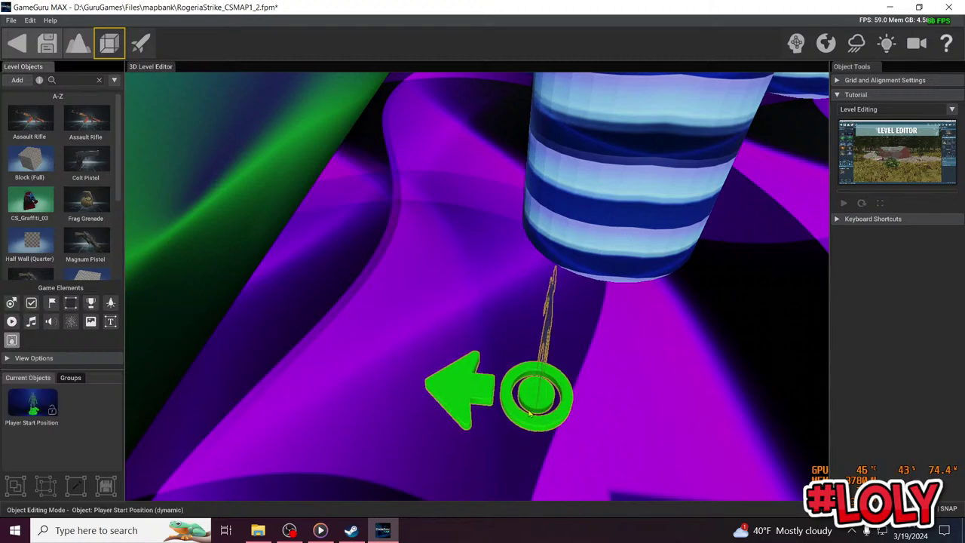
{"action": "left_click", "coordinate": [530, 414]}
{"action": "key", "text": "s"}
{"action": "mouse_move", "coordinate": [529, 414]}
{"action": "right_mouse_down"}
{"action": "mouse_move", "coordinate": [534, 355]}
{"action": "mouse_move", "coordinate": [517, 396]}
{"action": "mouse_move", "coordinate": [500, 368]}
{"action": "mouse_move", "coordinate": [506, 340]}
{"action": "right_mouse_up"}
{"action": "key", "text": "w"}
{"action": "left_click", "coordinate": [506, 340]}
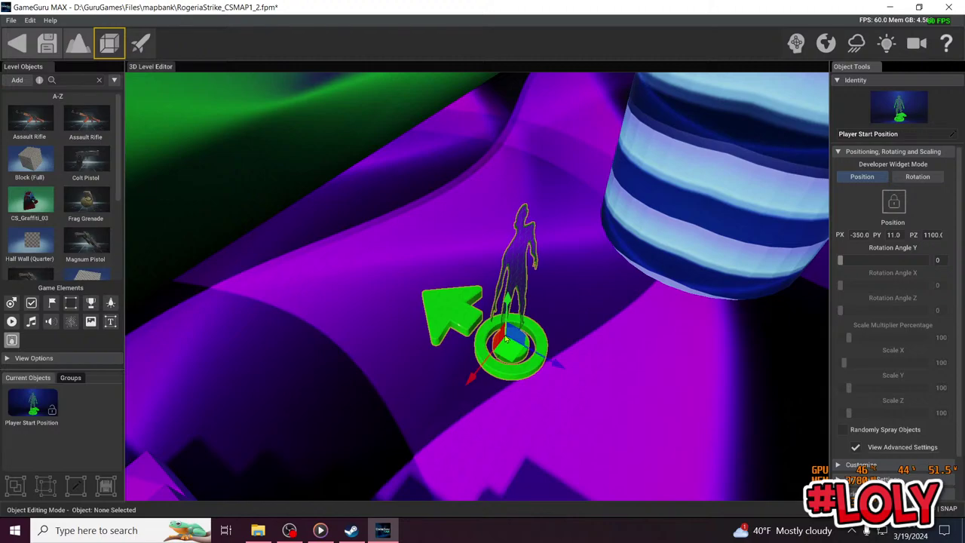
Give the player start the bsp\modern\magnum weapon and rotate it to 76 degrees about Y
{"action": "left_click", "coordinate": [898, 153]}
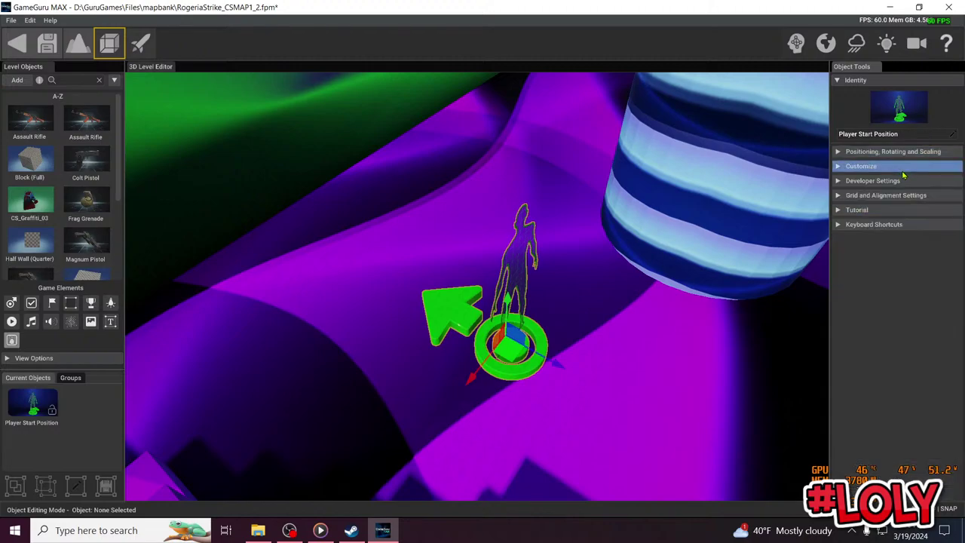
{"action": "left_click", "coordinate": [902, 166]}
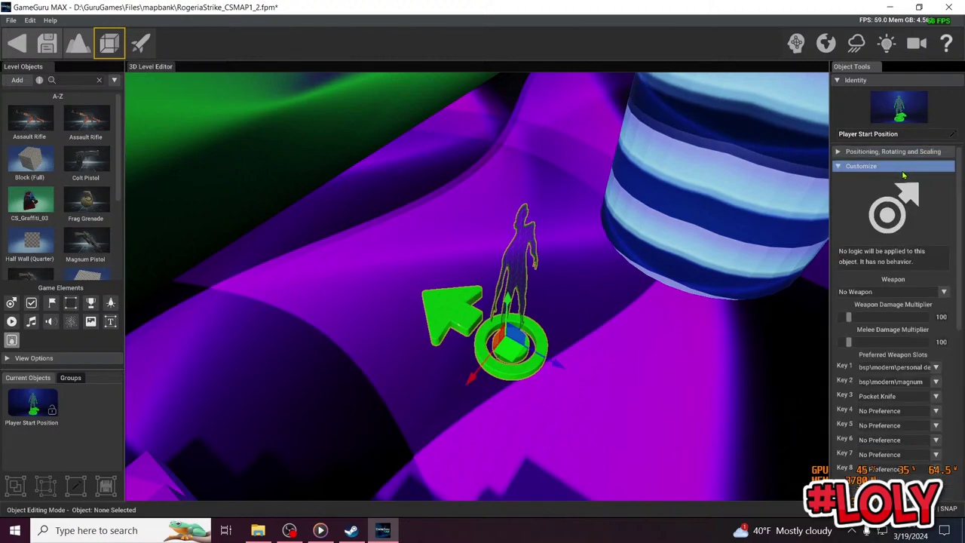
{"action": "left_click", "coordinate": [944, 292]}
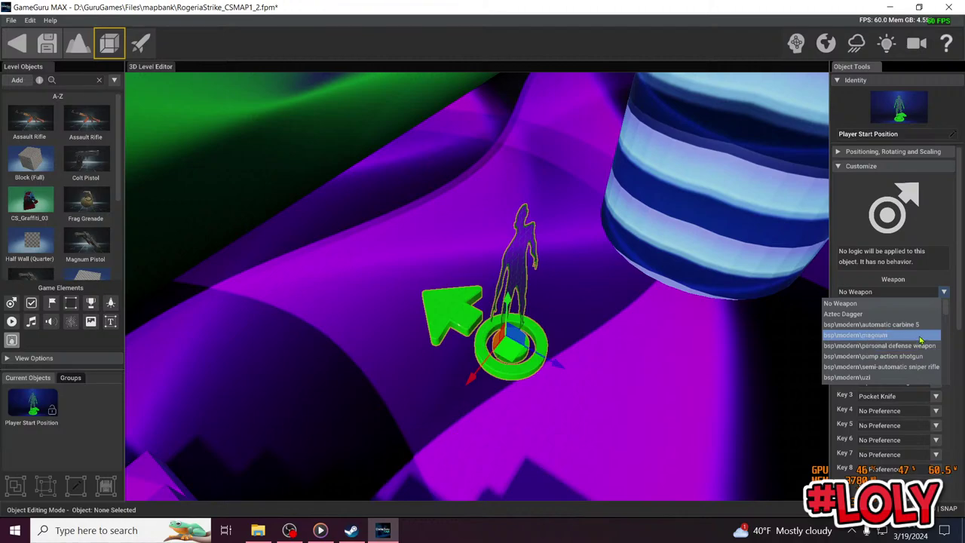
{"action": "left_click", "coordinate": [921, 335]}
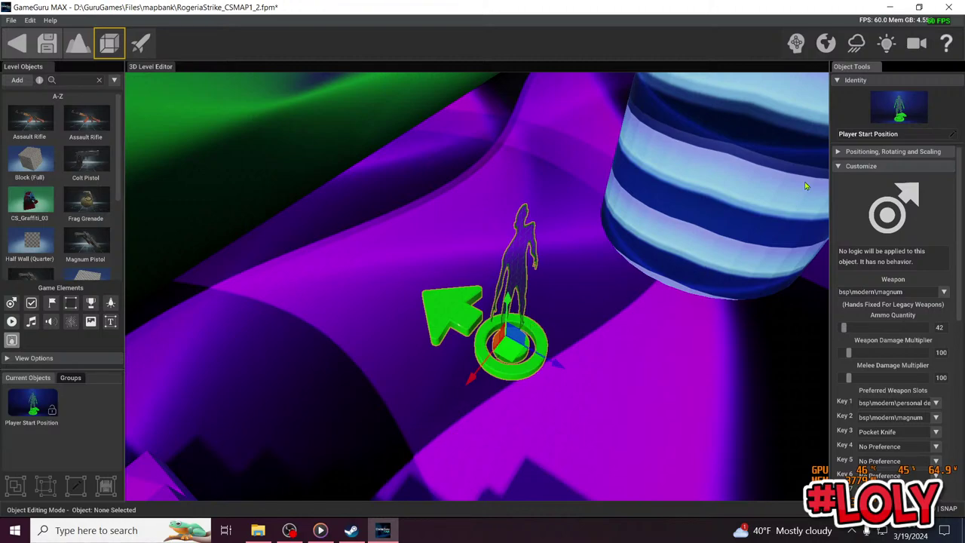
{"action": "left_click", "coordinate": [861, 166]}
{"action": "left_click", "coordinate": [893, 152]}
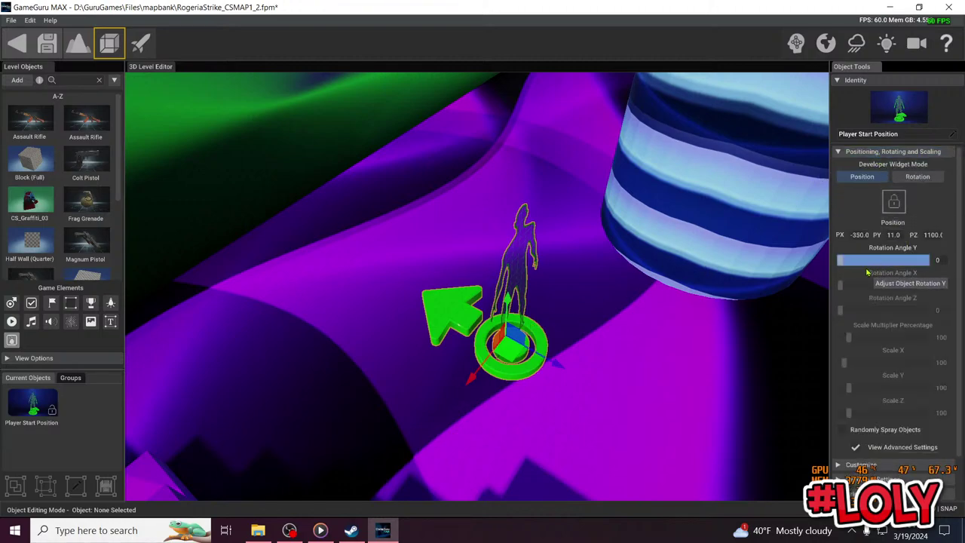
{"action": "left_click_drag", "start_coordinate": [841, 260], "coordinate": [858, 262]}
Add Roger Enemy 1 from the library's user Charactercreatorplus category and place it between the cylinders at X -100, Z 945
{"action": "mouse_move", "coordinate": [411, 260]}
{"action": "right_mouse_down"}
{"action": "mouse_move", "coordinate": [468, 324]}
{"action": "mouse_move", "coordinate": [490, 309]}
{"action": "mouse_move", "coordinate": [573, 294]}
{"action": "mouse_move", "coordinate": [582, 319]}
{"action": "right_mouse_up"}
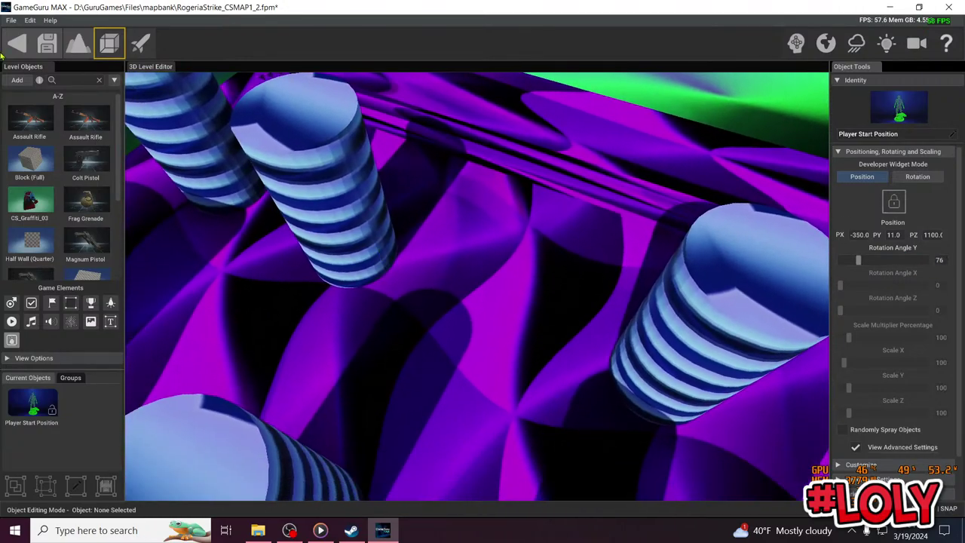
{"action": "left_click", "coordinate": [16, 80]}
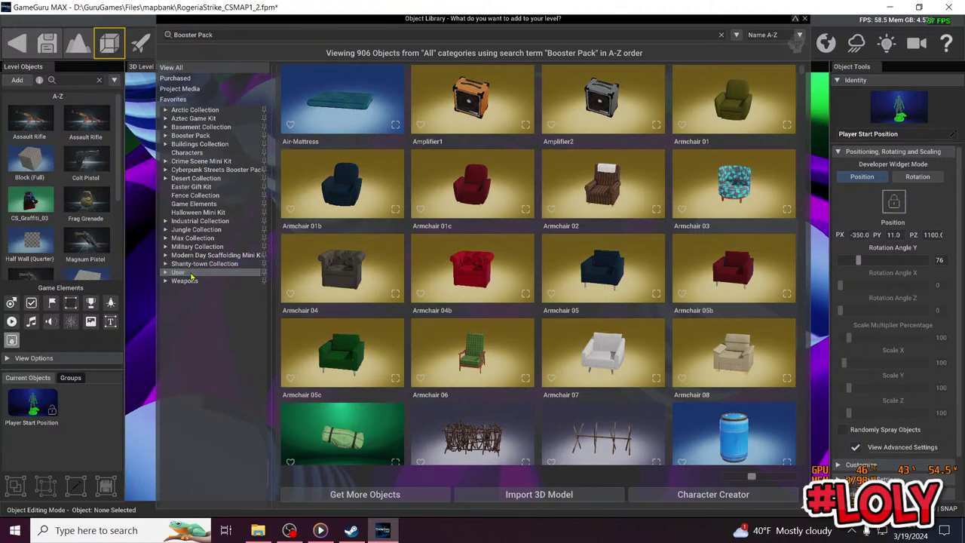
{"action": "left_click", "coordinate": [181, 273]}
{"action": "left_click", "coordinate": [165, 272]}
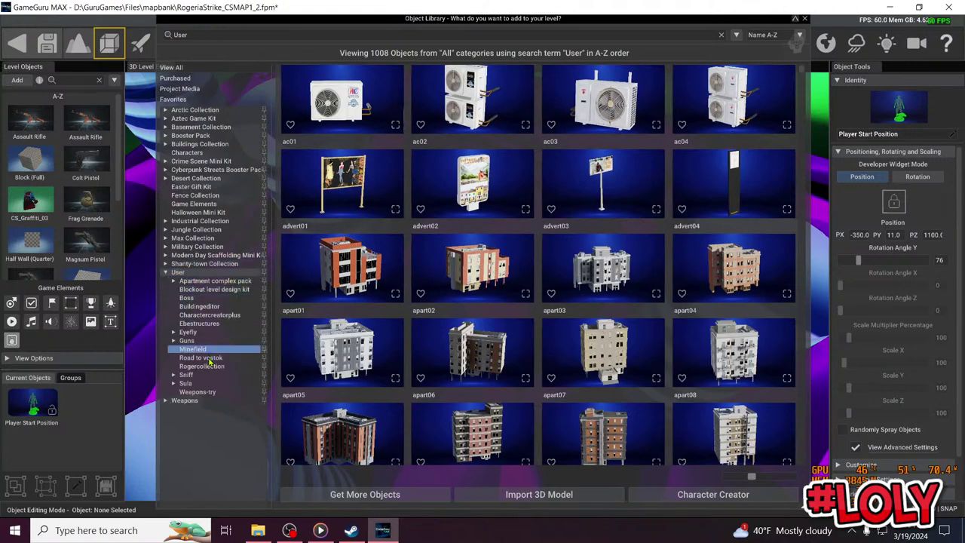
{"action": "left_click", "coordinate": [207, 306]}
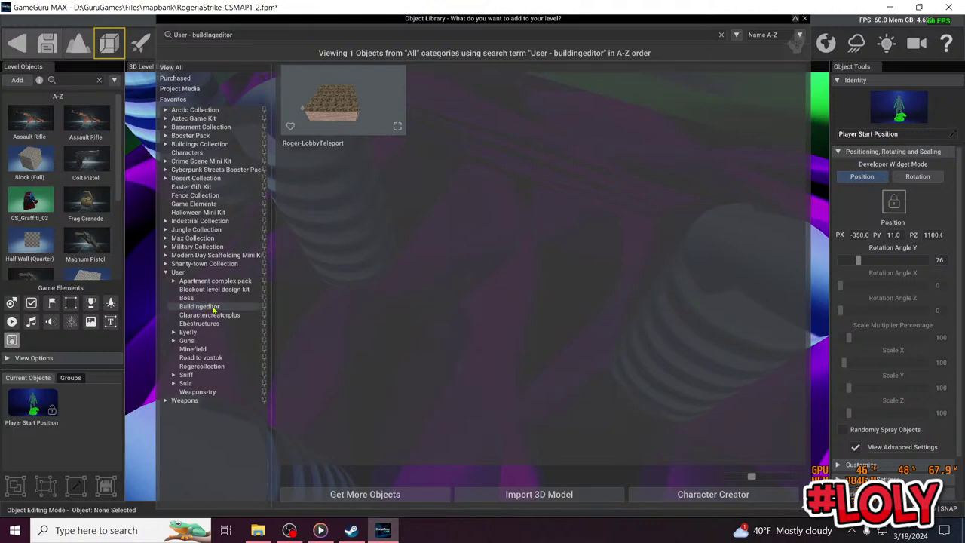
{"action": "left_click", "coordinate": [218, 316]}
{"action": "left_click_drag", "start_coordinate": [348, 114], "coordinate": [240, 316]}
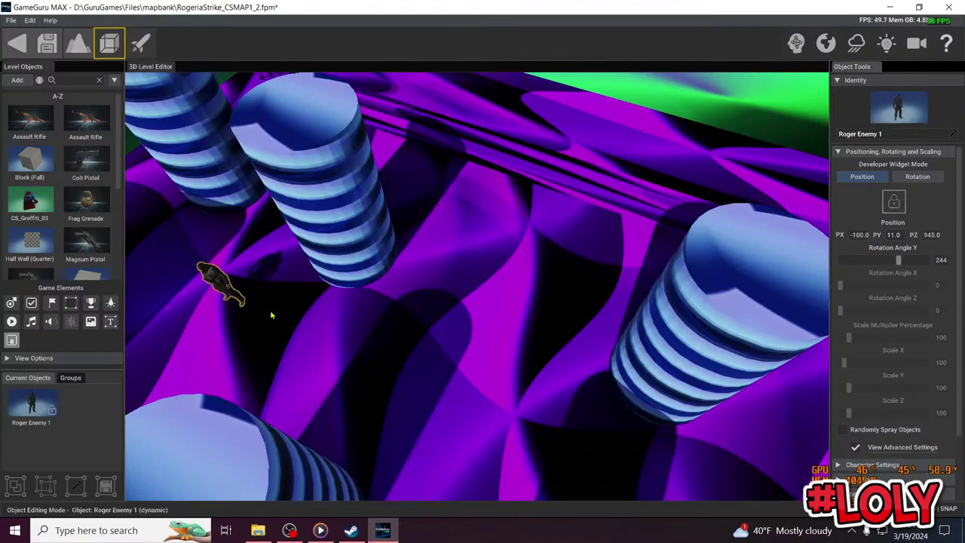
{"action": "scroll", "coordinate": [273, 315], "scroll_direction": "down", "scroll_amount": 6}
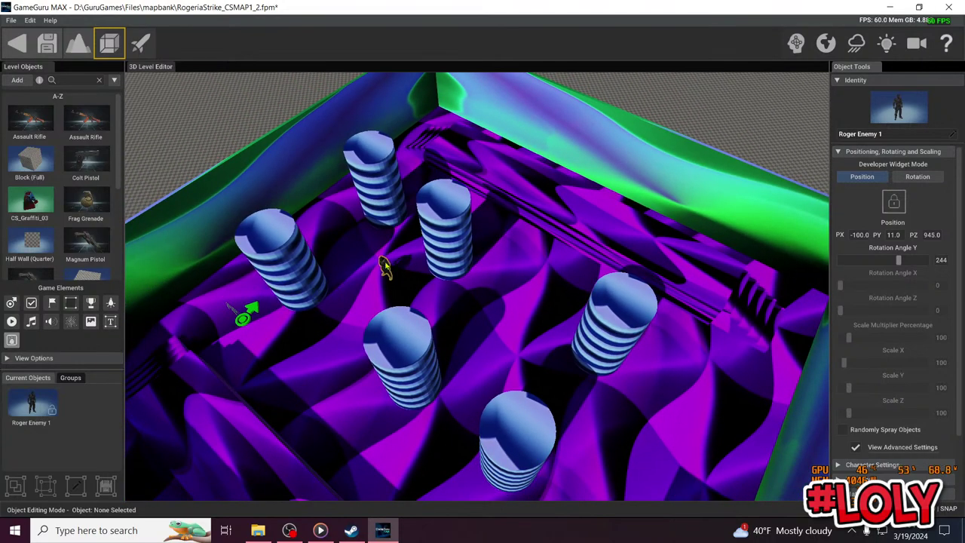
{"action": "left_click", "coordinate": [384, 265]}
Place three more Roger Enemy 1 characters around the floor at X -55, Z 700; X 110, Z 700; and X -65, Z 345
{"action": "scroll", "coordinate": [90, 216], "scroll_direction": "down", "scroll_amount": 3}
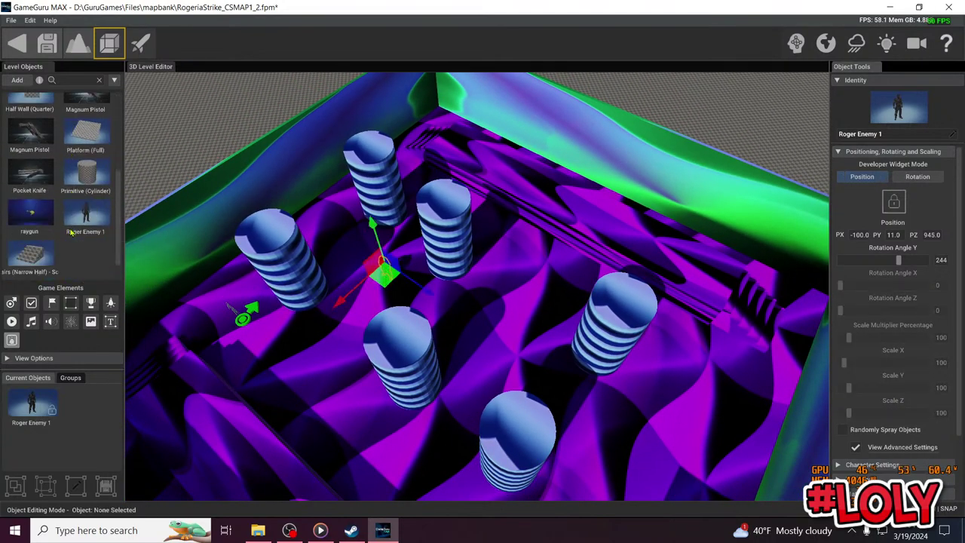
{"action": "left_click", "coordinate": [85, 215]}
{"action": "left_click", "coordinate": [492, 325]}
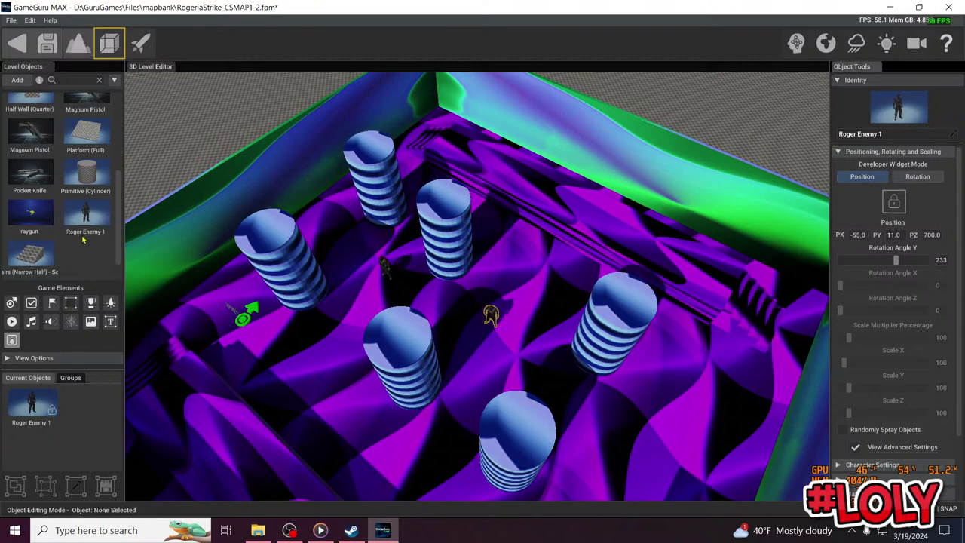
{"action": "left_click", "coordinate": [85, 215]}
{"action": "left_click", "coordinate": [537, 269]}
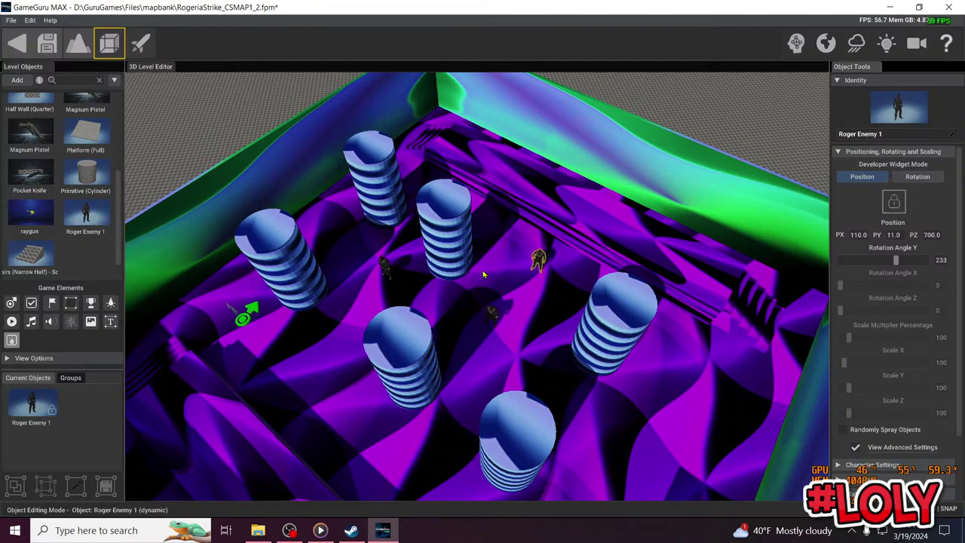
{"action": "left_click", "coordinate": [85, 215]}
{"action": "scroll", "coordinate": [653, 448], "scroll_direction": "down", "scroll_amount": 10}
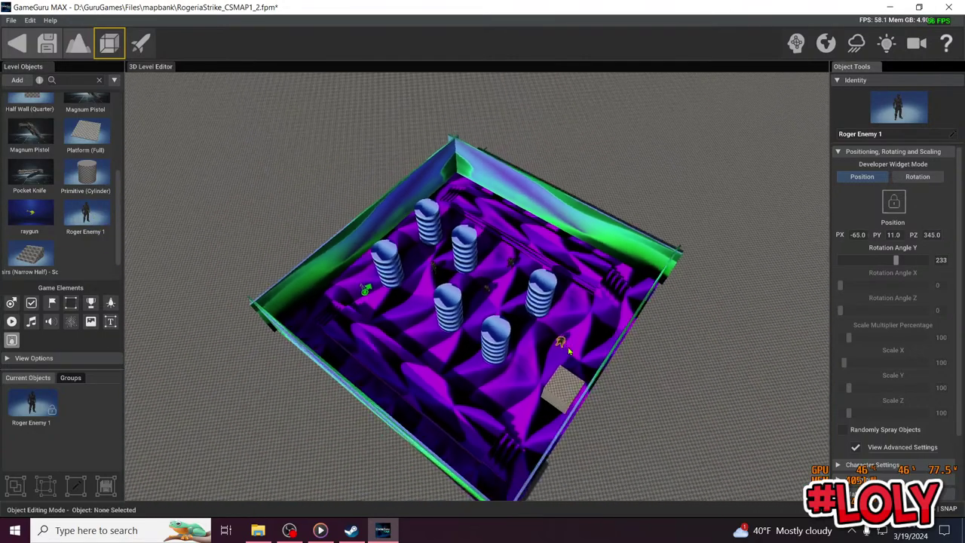
{"action": "scroll", "coordinate": [561, 350], "scroll_direction": "up", "scroll_amount": 10}
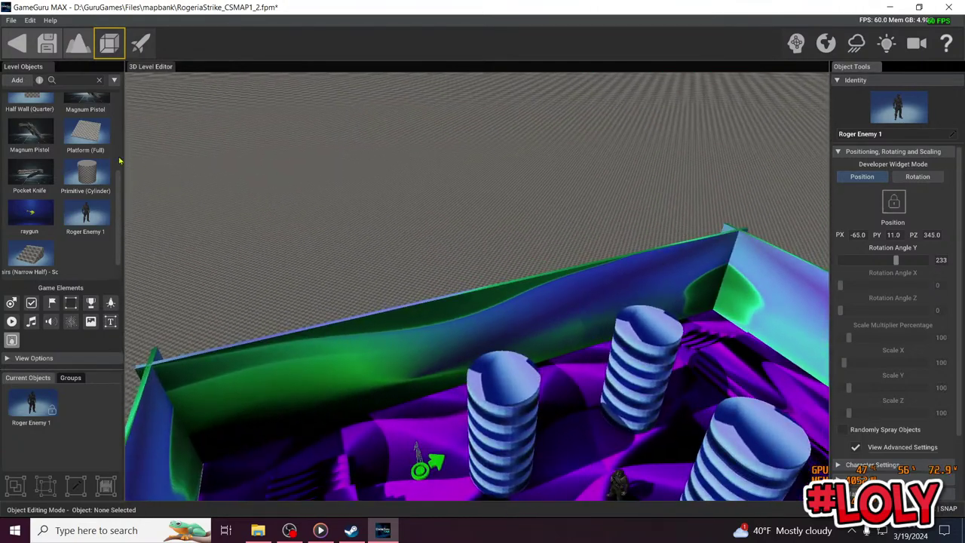
Add the apart08 building from the library's user Apartment Complex Pack building assets and place it behind the arena at X 235, Z 1925
{"action": "left_click", "coordinate": [21, 81]}
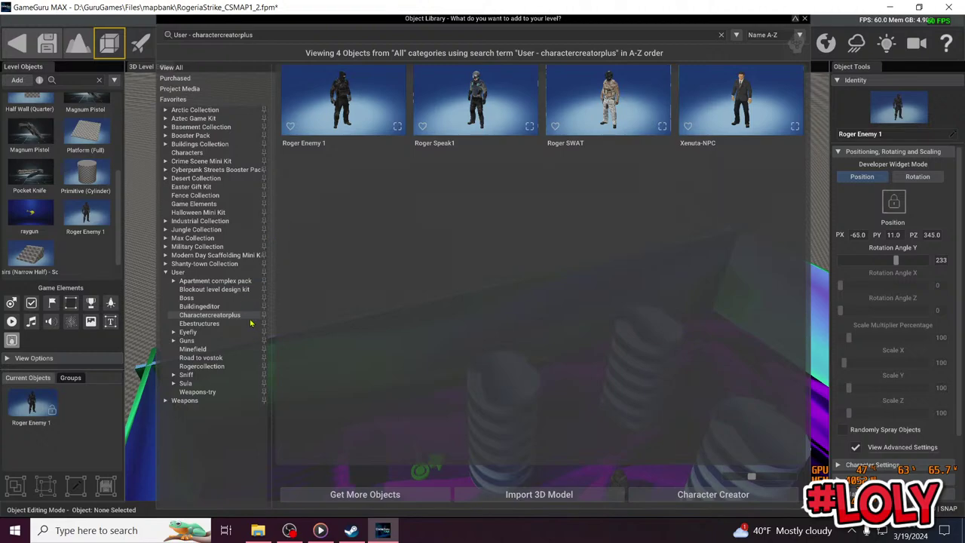
{"action": "left_click", "coordinate": [185, 281]}
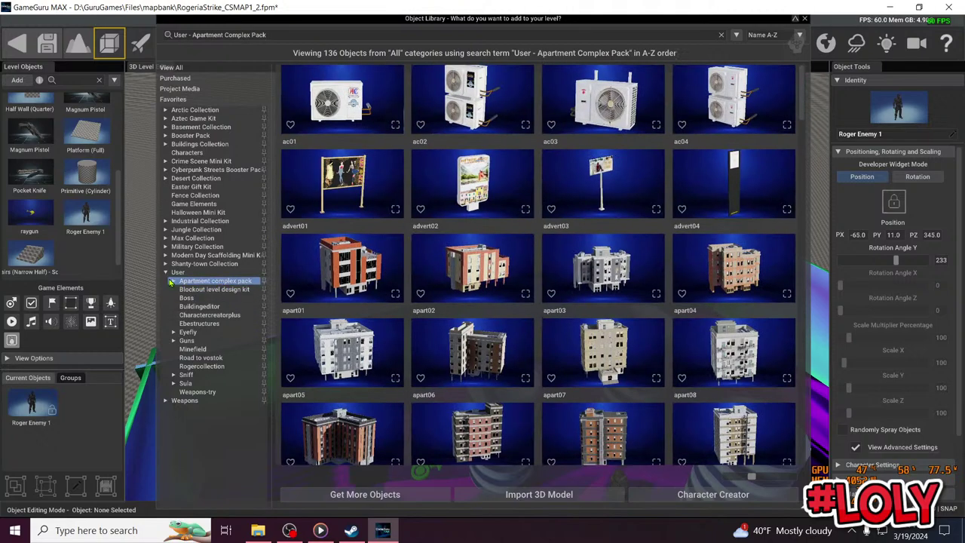
{"action": "left_click", "coordinate": [174, 281]}
{"action": "left_click", "coordinate": [193, 290]}
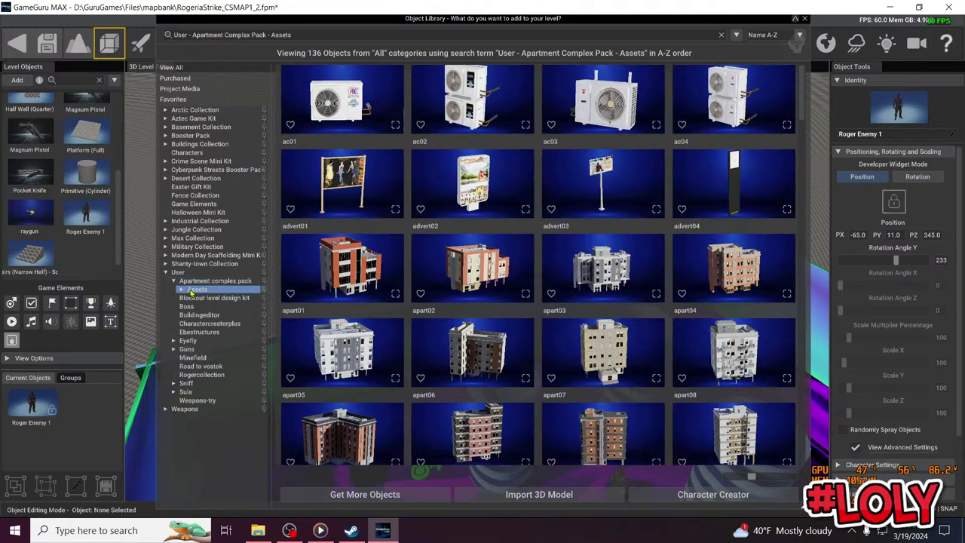
{"action": "left_click", "coordinate": [183, 291]}
{"action": "left_click", "coordinate": [214, 298]}
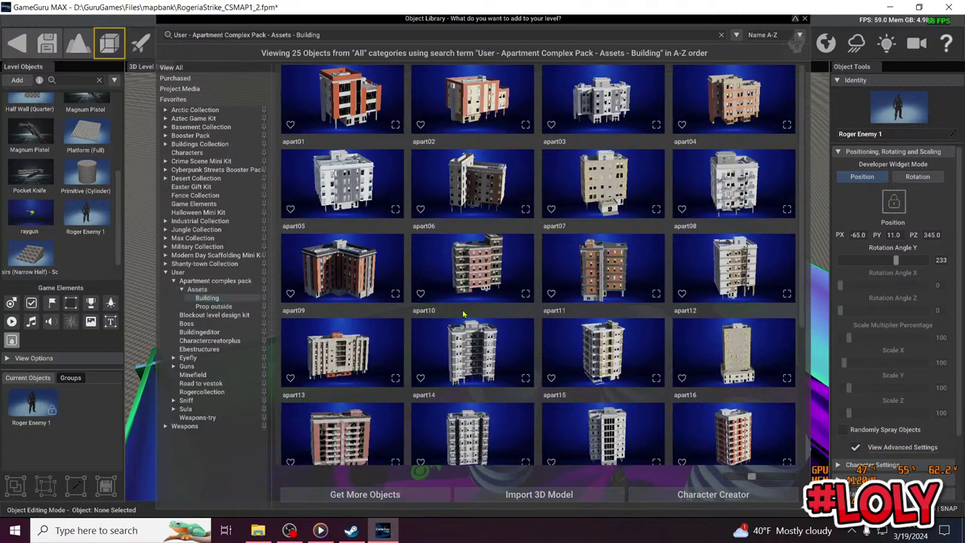
{"action": "scroll", "coordinate": [463, 314], "scroll_direction": "down", "scroll_amount": 2}
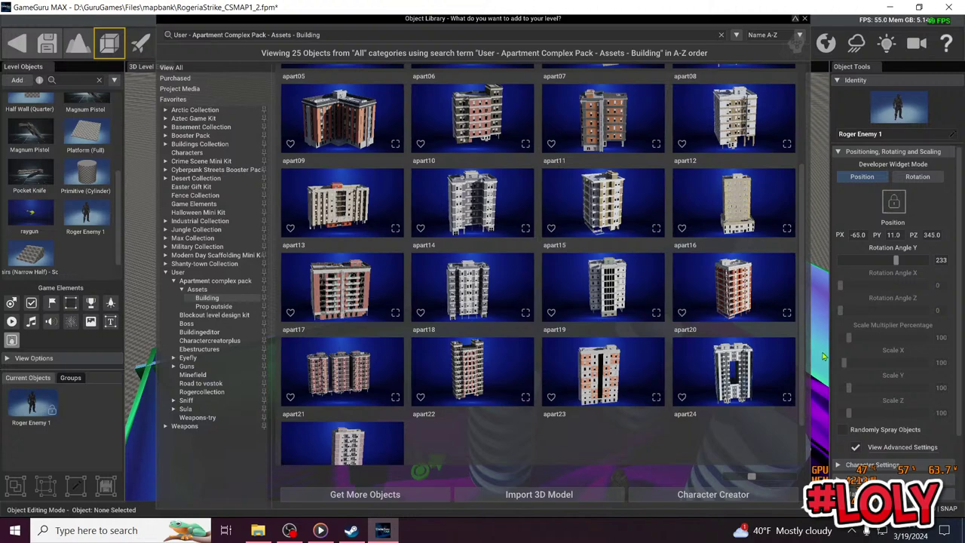
{"action": "scroll", "coordinate": [668, 297], "scroll_direction": "up", "scroll_amount": 1}
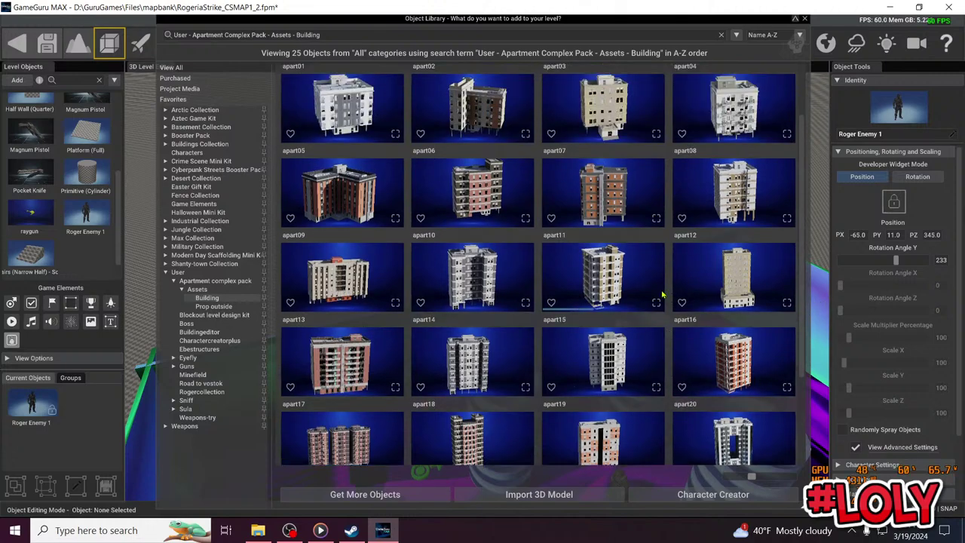
{"action": "left_click", "coordinate": [741, 113]}
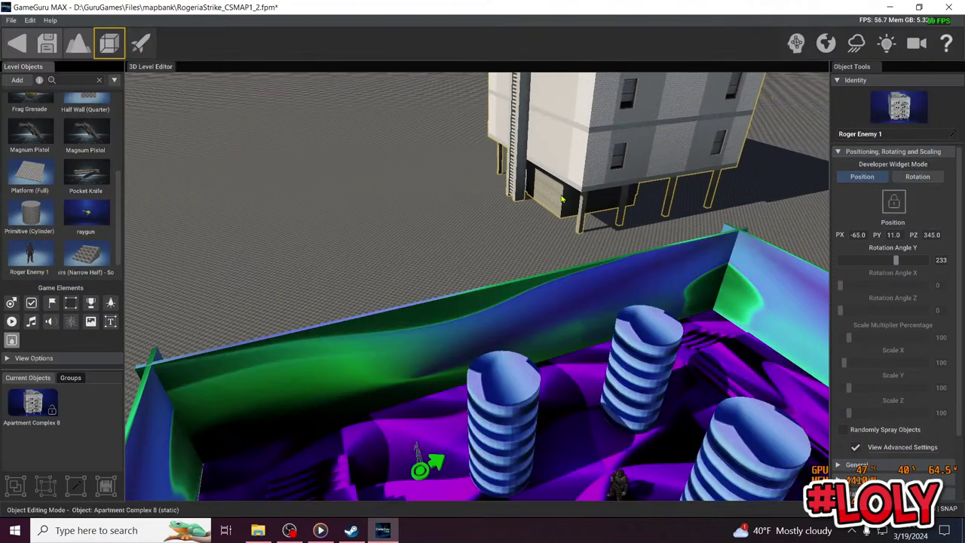
{"action": "left_click", "coordinate": [513, 199]}
Rotate the apartment building to 179 degrees about Y so its balconies face the other way
{"action": "key", "text": "s"}
{"action": "right_click_drag", "start_coordinate": [514, 198], "coordinate": [475, 189]}
{"action": "key", "text": "w"}
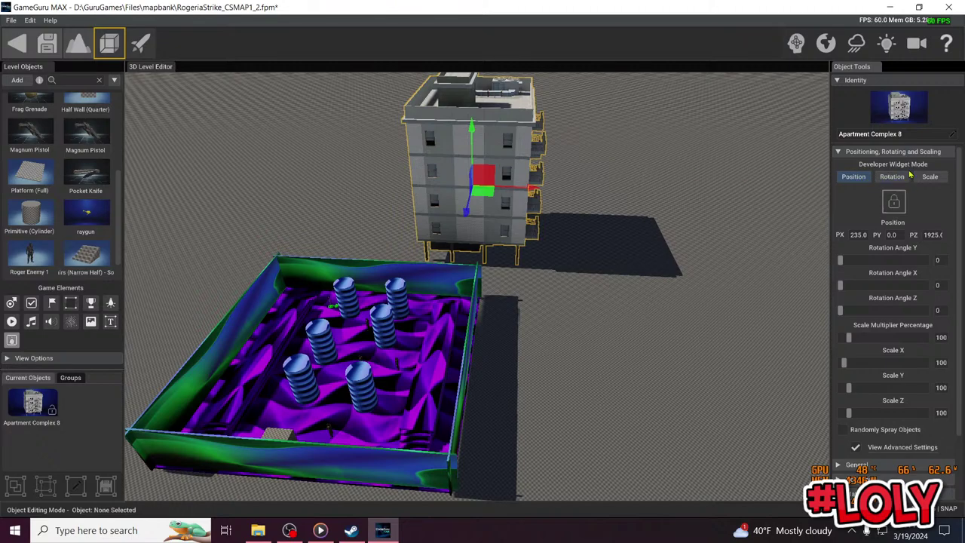
{"action": "left_click", "coordinate": [895, 176]}
{"action": "left_click_drag", "start_coordinate": [485, 269], "coordinate": [386, 144]}
{"action": "left_click", "coordinate": [855, 178]}
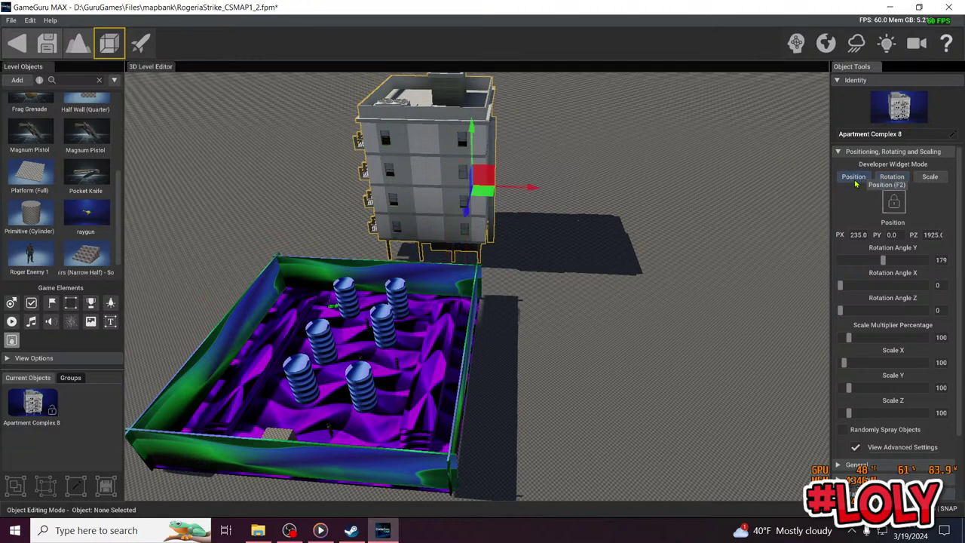
Move the apartment building alongside the arena's side wall to X 975, Z 1015, with its balconies facing the arena
{"action": "left_click_drag", "start_coordinate": [530, 193], "coordinate": [646, 204]}
{"action": "left_click_drag", "start_coordinate": [589, 222], "coordinate": [629, 360]}
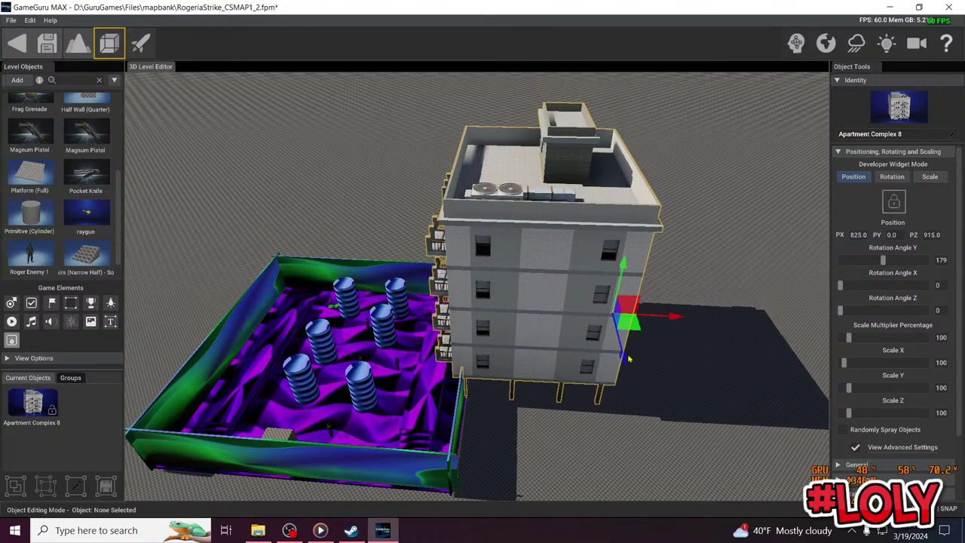
{"action": "left_click_drag", "start_coordinate": [670, 320], "coordinate": [707, 323]}
{"action": "right_click_drag", "start_coordinate": [694, 323], "coordinate": [799, 331]}
{"action": "key", "text": "w"}
{"action": "right_click_drag", "start_coordinate": [618, 209], "coordinate": [620, 201]}
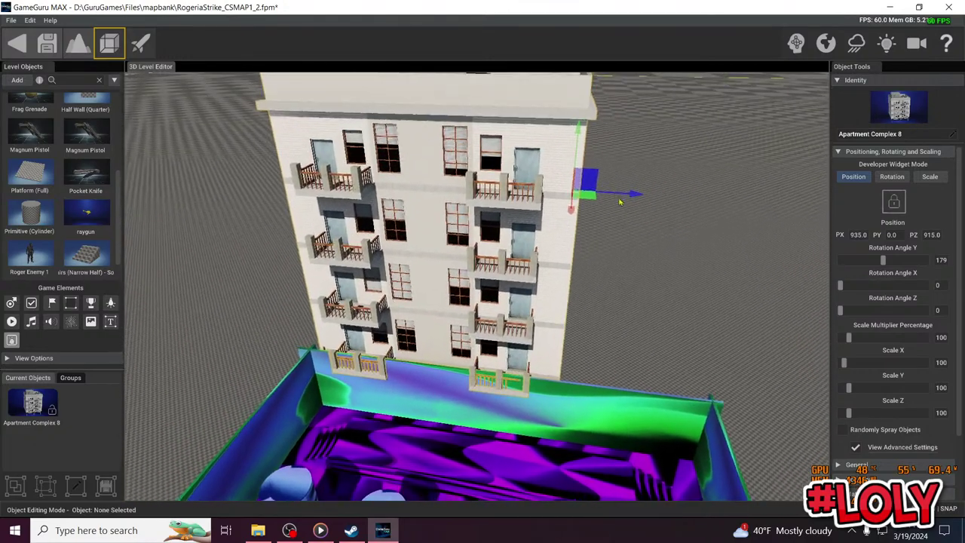
{"action": "left_click_drag", "start_coordinate": [634, 194], "coordinate": [587, 210]}
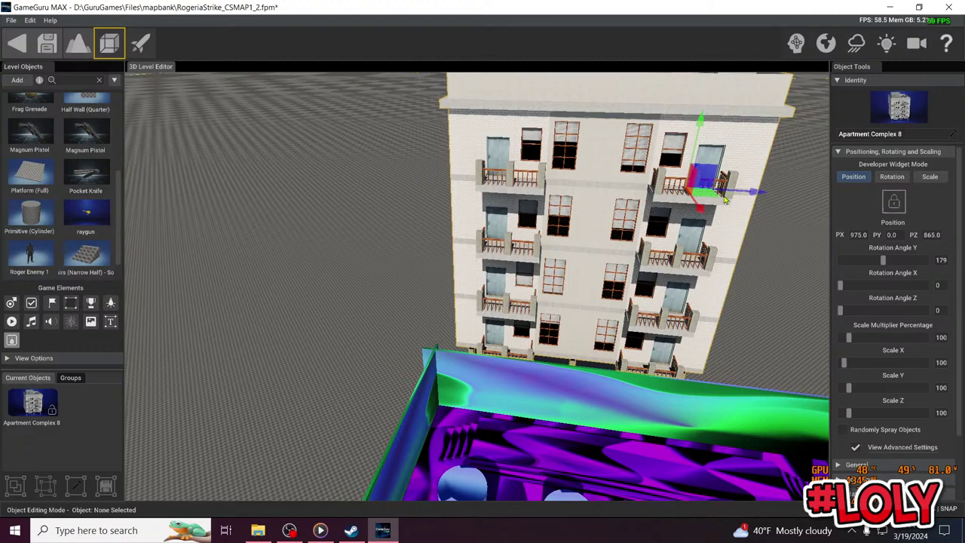
{"action": "left_click_drag", "start_coordinate": [757, 194], "coordinate": [706, 185]}
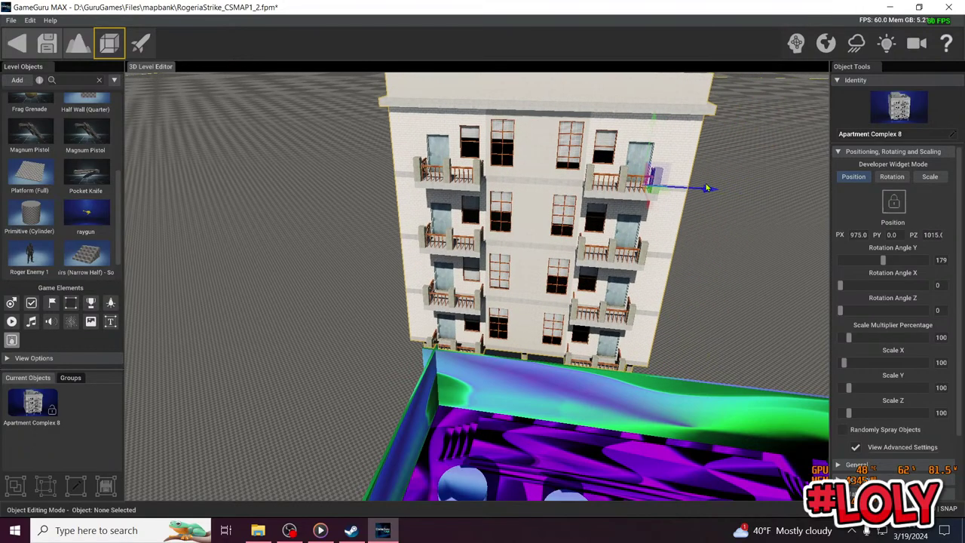
Duplicate the apartment building and place the copy next to it along the same arena wall at X 990, Z 210
{"action": "right_click_drag", "start_coordinate": [706, 185], "coordinate": [683, 218]}
{"action": "key", "text": "s"}
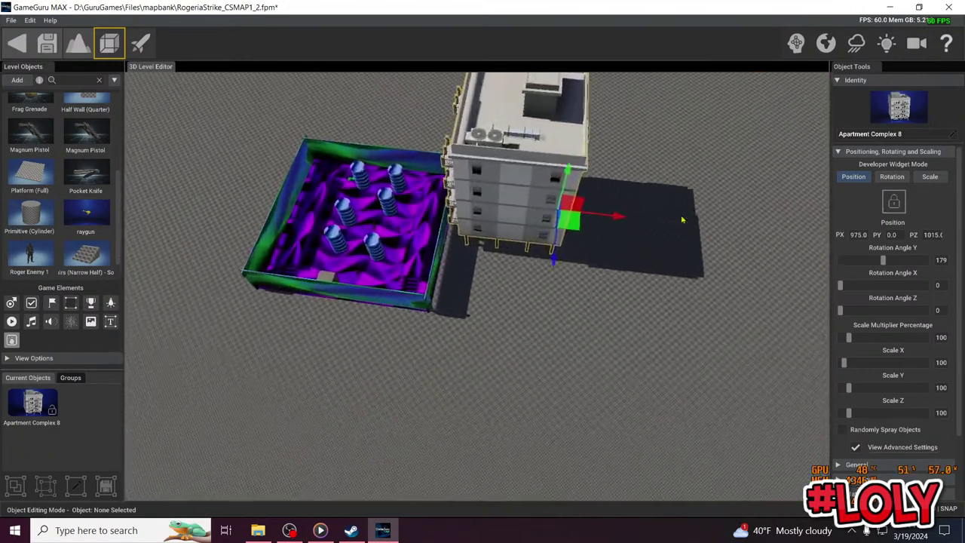
{"action": "key", "text": "ctrl+d"}
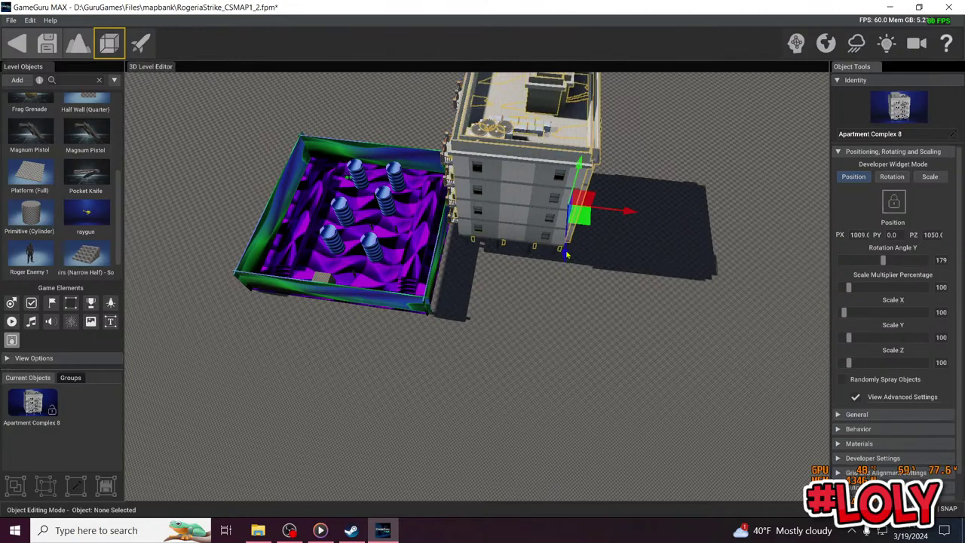
{"action": "left_click_drag", "start_coordinate": [565, 250], "coordinate": [534, 460]}
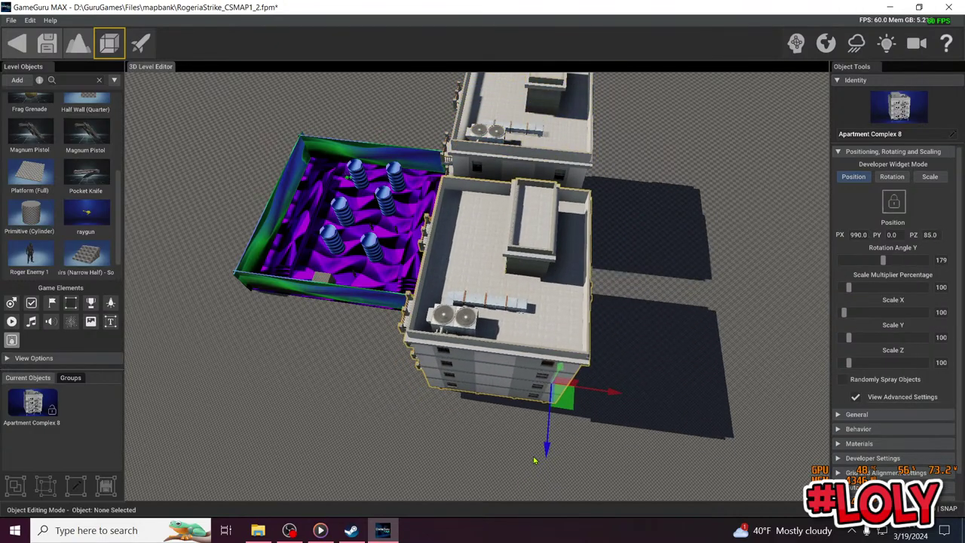
{"action": "right_click_drag", "start_coordinate": [534, 460], "coordinate": [499, 289]}
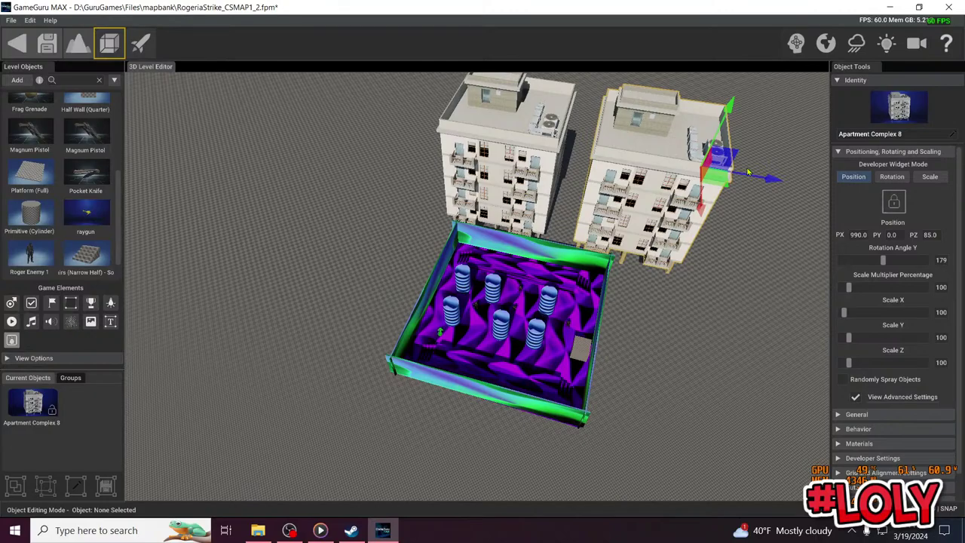
{"action": "left_click_drag", "start_coordinate": [770, 183], "coordinate": [750, 182]}
Switch to terrain painting and choose the bright green grass texture from the palette
{"action": "right_click_drag", "start_coordinate": [788, 198], "coordinate": [589, 191]}
{"action": "key", "text": "w"}
{"action": "key", "text": "s"}
{"action": "key", "text": "d"}
{"action": "key", "text": "w"}
{"action": "key", "text": "s"}
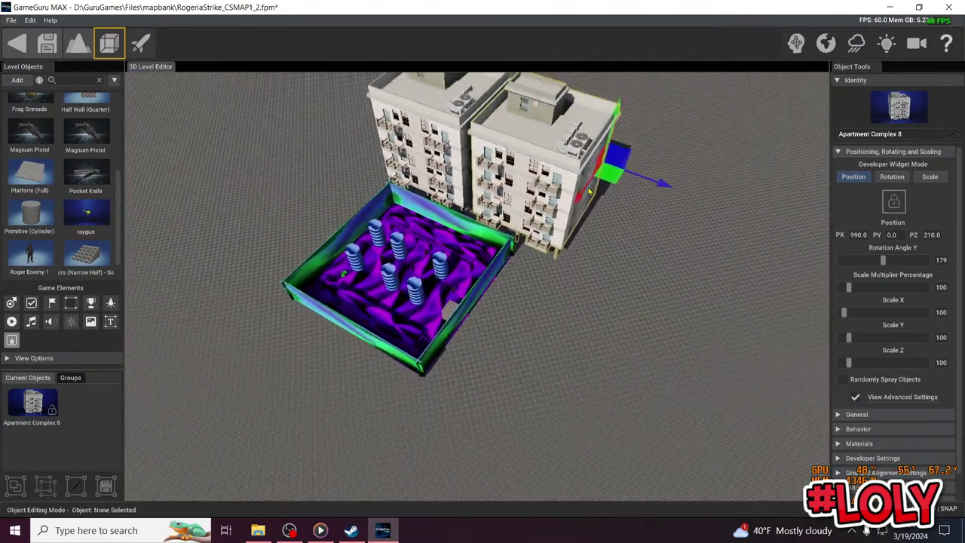
{"action": "left_click", "coordinate": [79, 43]}
{"action": "left_click", "coordinate": [880, 103]}
{"action": "mouse_move", "coordinate": [847, 241]}
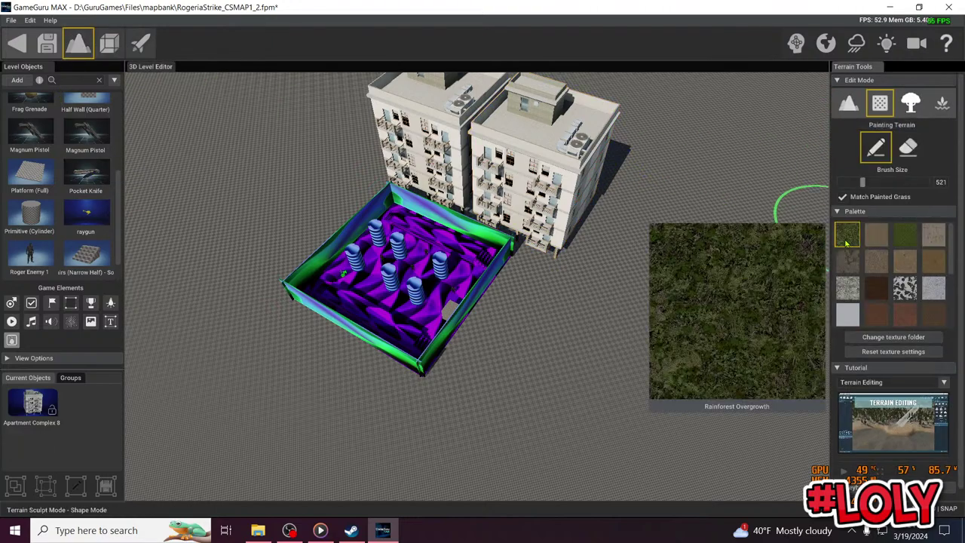
{"action": "mouse_move", "coordinate": [901, 243]}
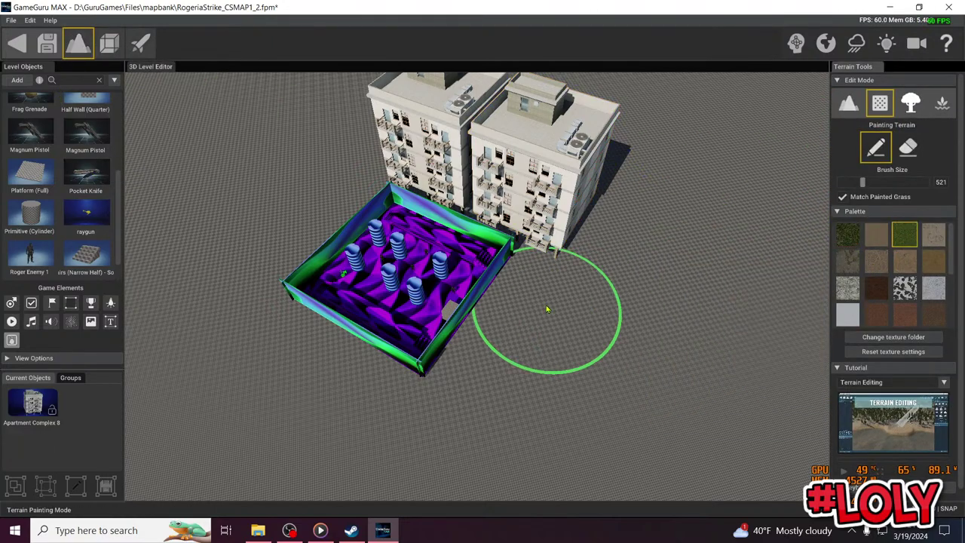
Paint grass on the terrain around the arena and the two apartment buildings with brush size 521
{"action": "right_click_drag", "start_coordinate": [548, 310], "coordinate": [546, 354]}
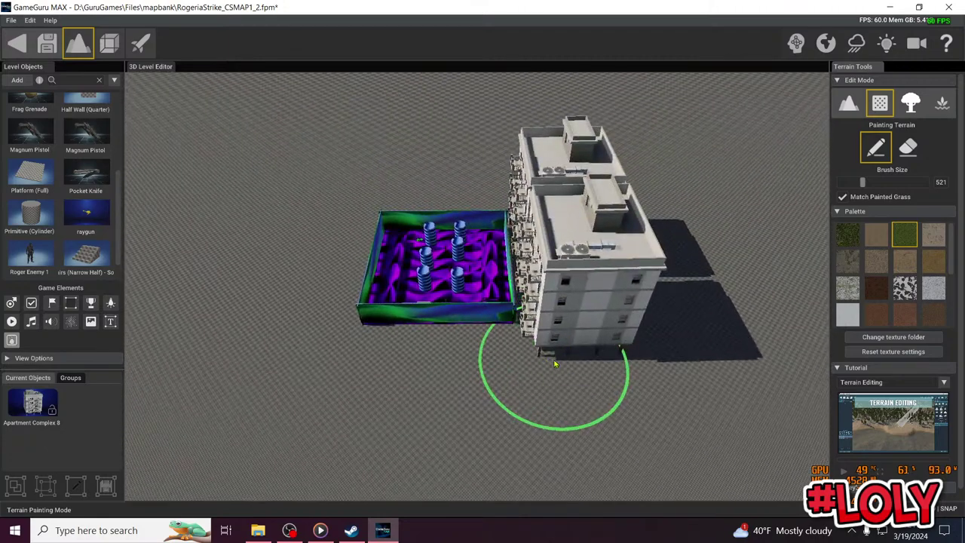
{"action": "mouse_move", "coordinate": [847, 236]}
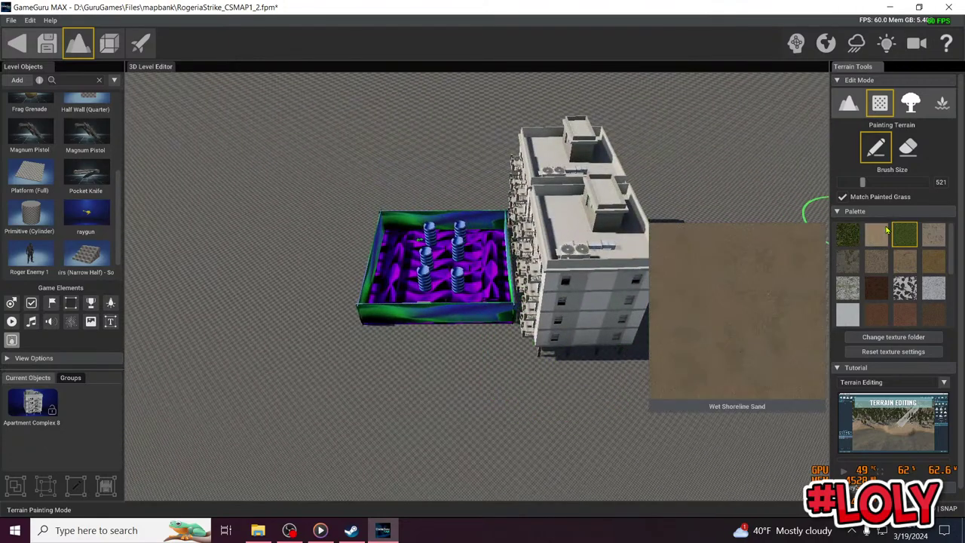
{"action": "left_click", "coordinate": [548, 374]}
{"action": "mouse_move", "coordinate": [512, 263]}
{"action": "left_mouse_down"}
{"action": "mouse_move", "coordinate": [366, 226]}
{"action": "mouse_move", "coordinate": [362, 366]}
{"action": "mouse_move", "coordinate": [551, 377]}
{"action": "left_mouse_up"}
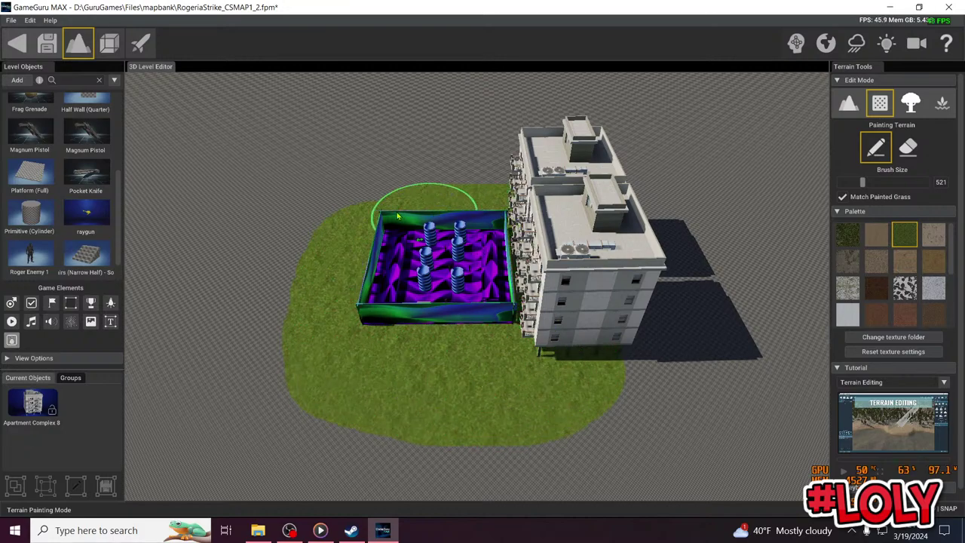
{"action": "mouse_move", "coordinate": [398, 217]}
{"action": "left_mouse_down"}
{"action": "mouse_move", "coordinate": [334, 248]}
{"action": "mouse_move", "coordinate": [314, 390]}
{"action": "mouse_move", "coordinate": [573, 420]}
{"action": "left_mouse_up"}
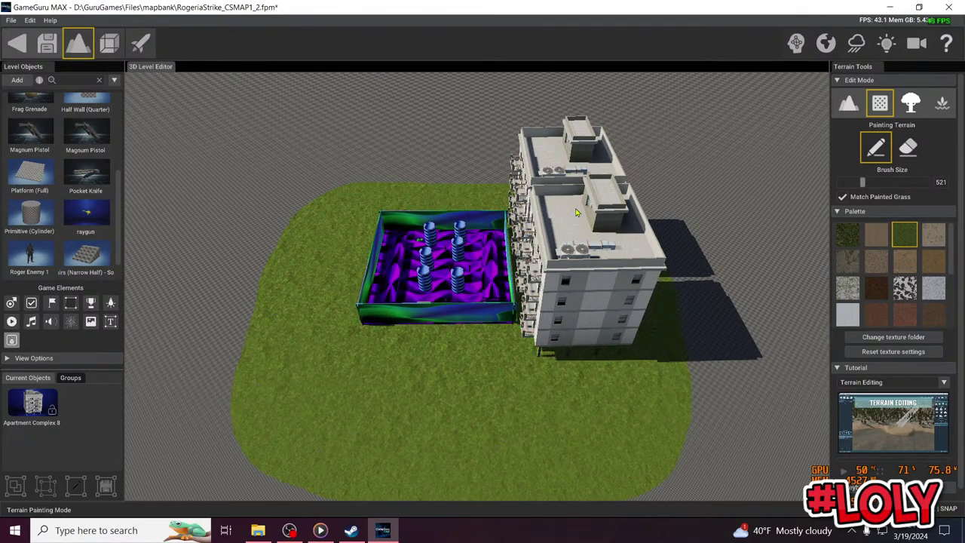
{"action": "mouse_move", "coordinate": [280, 251]}
{"action": "left_mouse_down"}
{"action": "mouse_move", "coordinate": [276, 404]}
{"action": "mouse_move", "coordinate": [516, 457]}
{"action": "mouse_move", "coordinate": [621, 414]}
{"action": "mouse_move", "coordinate": [614, 334]}
{"action": "left_mouse_up"}
Enlarge the terrain brush to 2088 and extend the grass over a wide area surrounding the arena and buildings
{"action": "key", "text": "w"}
{"action": "right_click_drag", "start_coordinate": [615, 333], "coordinate": [584, 379]}
{"action": "mouse_move", "coordinate": [549, 411]}
{"action": "right_mouse_down"}
{"action": "mouse_move", "coordinate": [558, 409]}
{"action": "mouse_move", "coordinate": [549, 421]}
{"action": "mouse_move", "coordinate": [546, 405]}
{"action": "right_mouse_up"}
{"action": "key", "text": "w"}
{"action": "key", "text": "w"}
{"action": "key", "text": "s"}
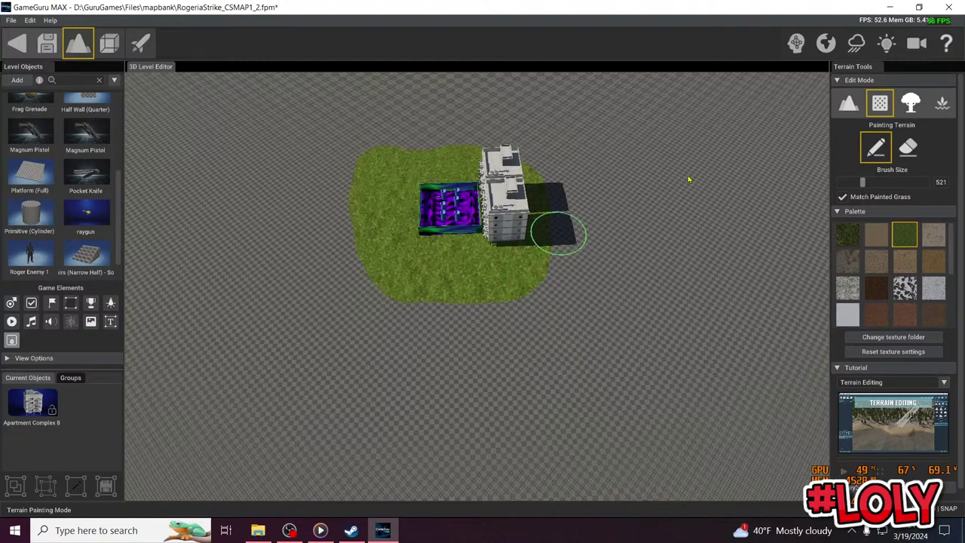
{"action": "left_click", "coordinate": [866, 183]}
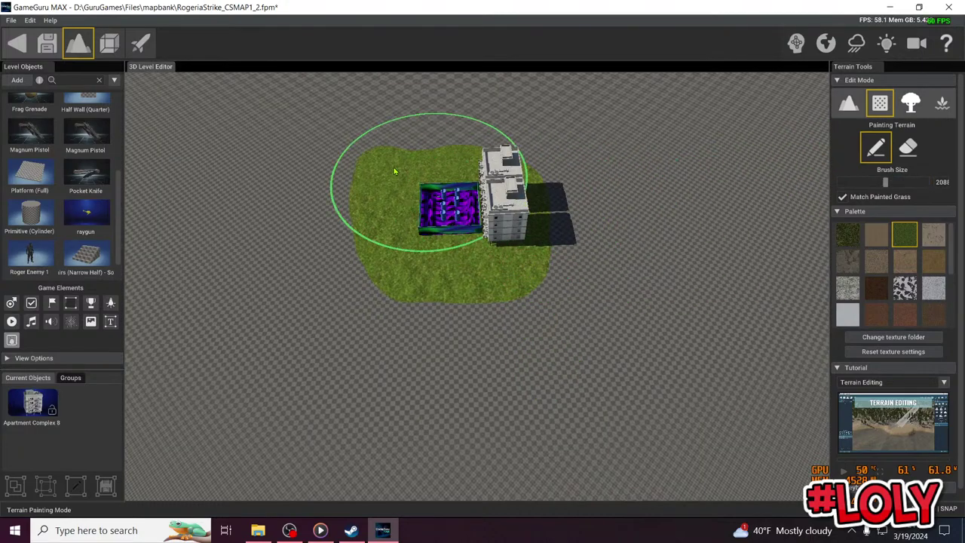
{"action": "mouse_move", "coordinate": [393, 167]}
{"action": "left_mouse_down"}
{"action": "mouse_move", "coordinate": [357, 337]}
{"action": "mouse_move", "coordinate": [617, 269]}
{"action": "mouse_move", "coordinate": [479, 130]}
{"action": "mouse_move", "coordinate": [355, 133]}
{"action": "mouse_move", "coordinate": [300, 340]}
{"action": "mouse_move", "coordinate": [420, 409]}
{"action": "mouse_move", "coordinate": [628, 321]}
{"action": "mouse_move", "coordinate": [590, 138]}
{"action": "mouse_move", "coordinate": [397, 115]}
{"action": "mouse_move", "coordinate": [324, 121]}
{"action": "mouse_move", "coordinate": [264, 209]}
{"action": "mouse_move", "coordinate": [279, 344]}
{"action": "mouse_move", "coordinate": [353, 277]}
{"action": "left_mouse_up"}
{"action": "right_click_drag", "start_coordinate": [353, 277], "coordinate": [472, 272]}
{"action": "mouse_move", "coordinate": [473, 272]}
{"action": "left_mouse_down"}
{"action": "mouse_move", "coordinate": [348, 305]}
{"action": "mouse_move", "coordinate": [590, 334]}
{"action": "mouse_move", "coordinate": [343, 434]}
{"action": "mouse_move", "coordinate": [617, 424]}
{"action": "mouse_move", "coordinate": [620, 199]}
{"action": "mouse_move", "coordinate": [334, 293]}
{"action": "mouse_move", "coordinate": [327, 128]}
{"action": "mouse_move", "coordinate": [315, 420]}
{"action": "mouse_move", "coordinate": [381, 277]}
{"action": "left_mouse_up"}
{"action": "mouse_move", "coordinate": [381, 277]}
{"action": "right_mouse_down"}
{"action": "mouse_move", "coordinate": [474, 270]}
{"action": "mouse_move", "coordinate": [494, 239]}
{"action": "right_mouse_up"}
{"action": "left_click_drag", "start_coordinate": [537, 224], "coordinate": [727, 293]}
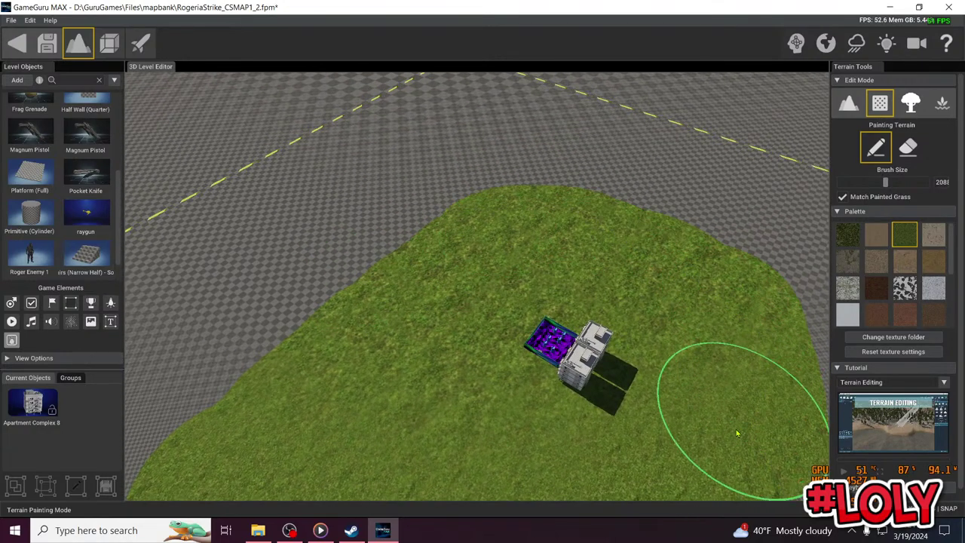
{"action": "key", "text": "s"}
{"action": "mouse_move", "coordinate": [683, 366]}
{"action": "right_mouse_down"}
{"action": "mouse_move", "coordinate": [473, 274]}
{"action": "mouse_move", "coordinate": [682, 364]}
{"action": "right_mouse_up"}
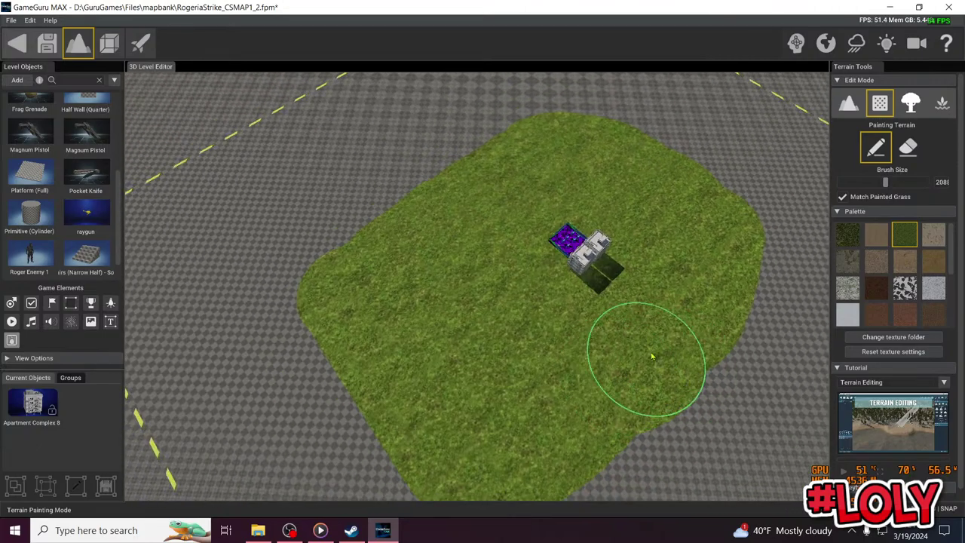
Return to object editing and examine the arena, its surroundings and the sky from different viewpoints
{"action": "key", "text": "w"}
{"action": "mouse_move", "coordinate": [659, 321]}
{"action": "right_mouse_down"}
{"action": "mouse_move", "coordinate": [473, 273]}
{"action": "mouse_move", "coordinate": [659, 314]}
{"action": "mouse_move", "coordinate": [644, 318]}
{"action": "right_mouse_up"}
{"action": "scroll", "coordinate": [643, 319], "scroll_direction": "up", "scroll_amount": 4}
{"action": "left_click", "coordinate": [110, 45]}
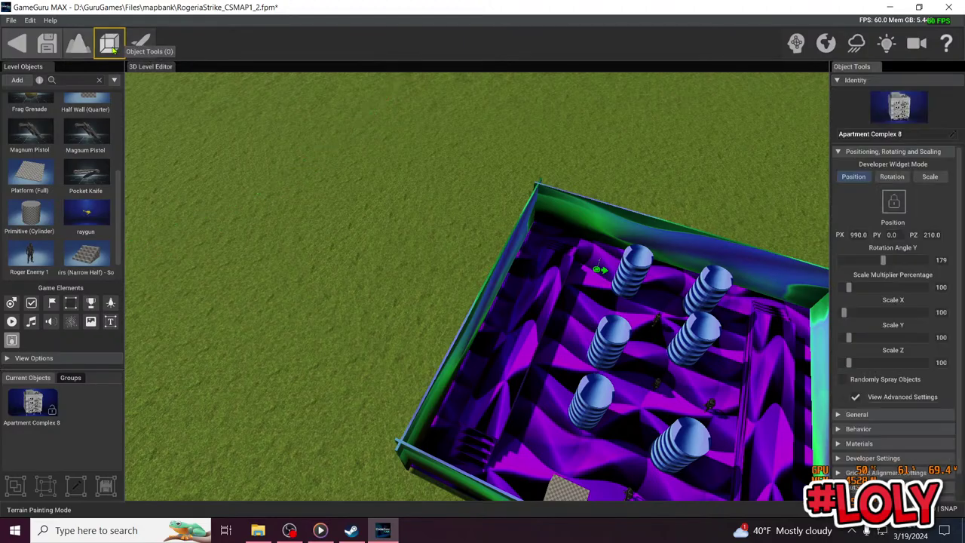
{"action": "key", "text": "w"}
{"action": "right_click_drag", "start_coordinate": [362, 249], "coordinate": [641, 90]}
{"action": "key", "text": "s"}
{"action": "key", "text": "w"}
{"action": "key", "text": "w"}
{"action": "key", "text": "w"}
{"action": "key", "text": "w"}
{"action": "key", "text": "a"}
{"action": "key", "text": "d"}
{"action": "key", "text": "w"}
{"action": "key", "text": "s"}
{"action": "key", "text": "s"}
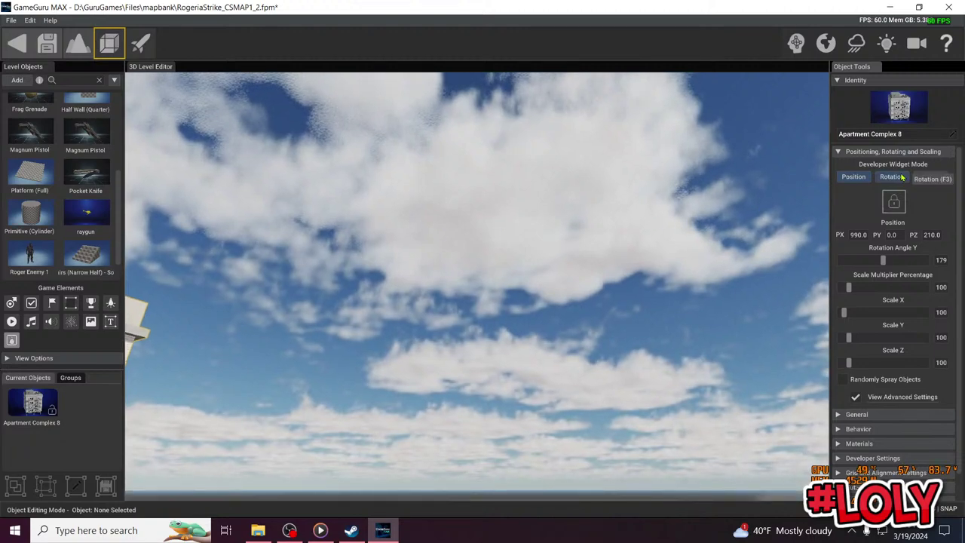
Set the level's sky type to Sky Box, choose the lake sunset sky, and check how it lights the arena and buildings
{"action": "left_click", "coordinate": [881, 153]}
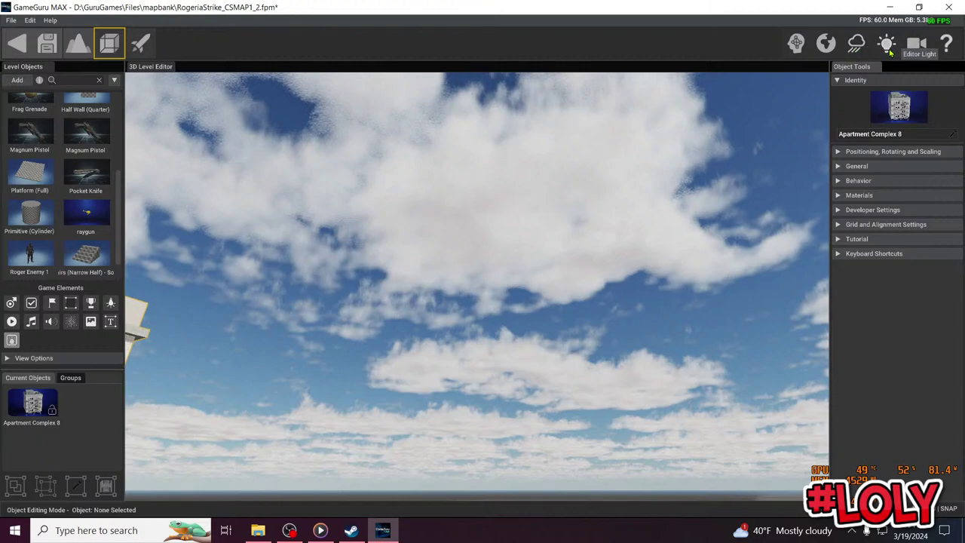
{"action": "left_click", "coordinate": [830, 45]}
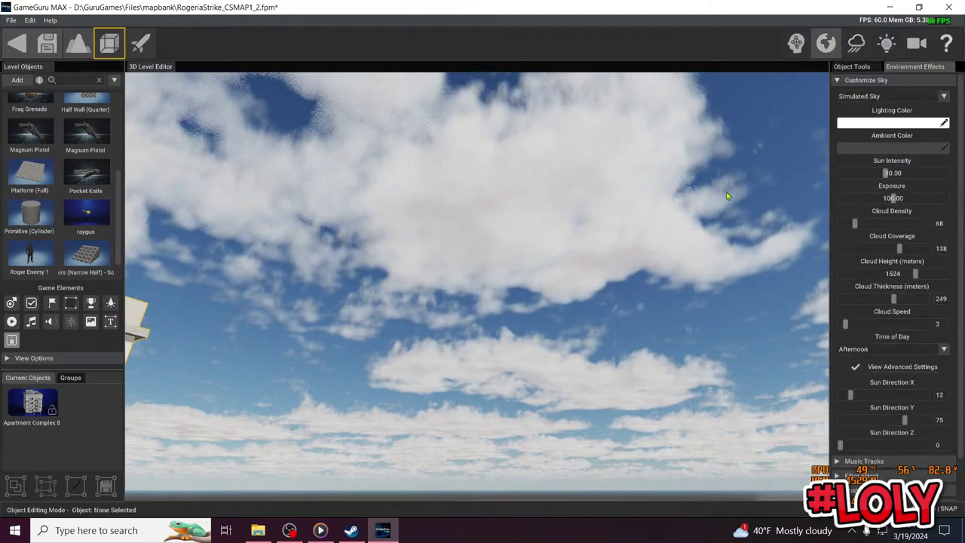
{"action": "left_click", "coordinate": [944, 97]}
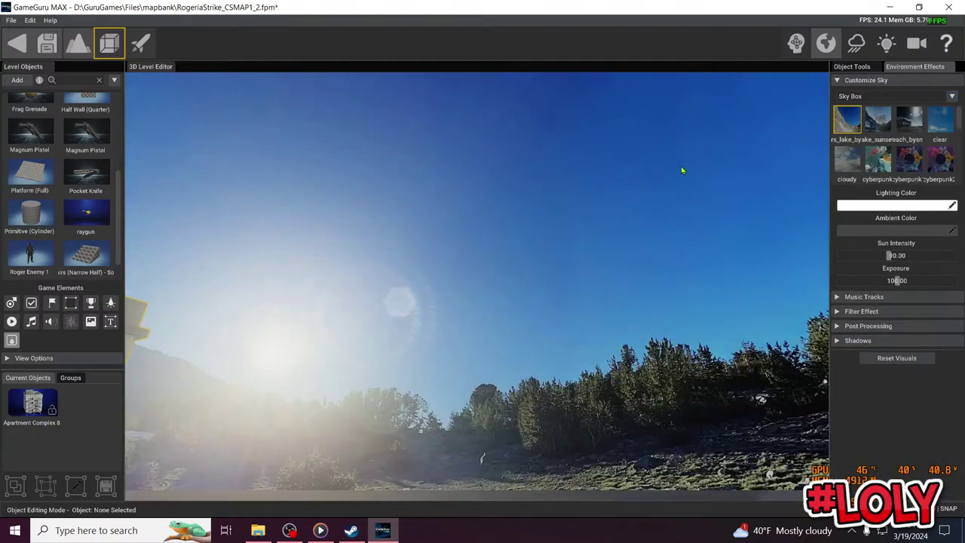
{"action": "right_click_drag", "start_coordinate": [681, 166], "coordinate": [810, 249]}
{"action": "right_click_drag", "start_coordinate": [724, 280], "coordinate": [754, 268]}
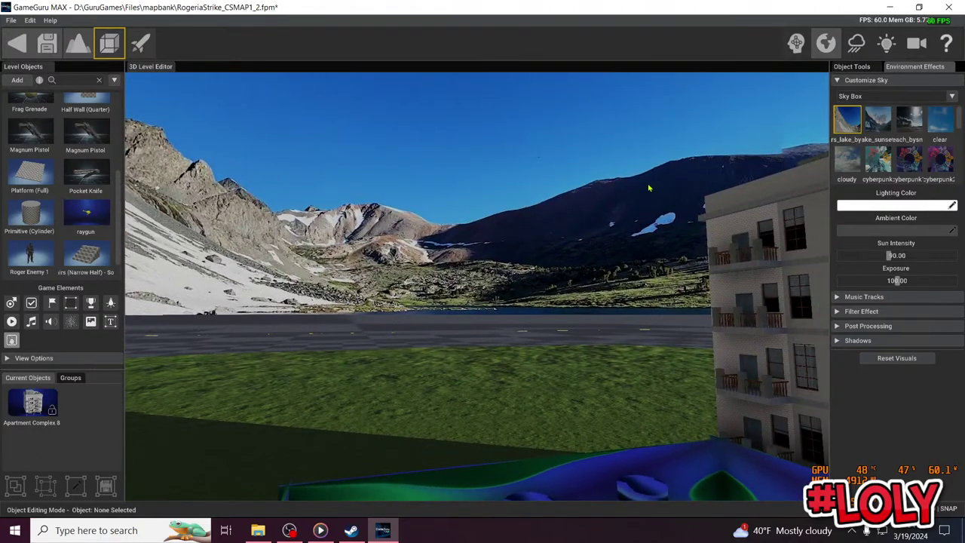
{"action": "right_click_drag", "start_coordinate": [494, 229], "coordinate": [630, 192]}
{"action": "key", "text": "e"}
{"action": "key", "text": "w"}
{"action": "right_click_drag", "start_coordinate": [527, 305], "coordinate": [506, 213]}
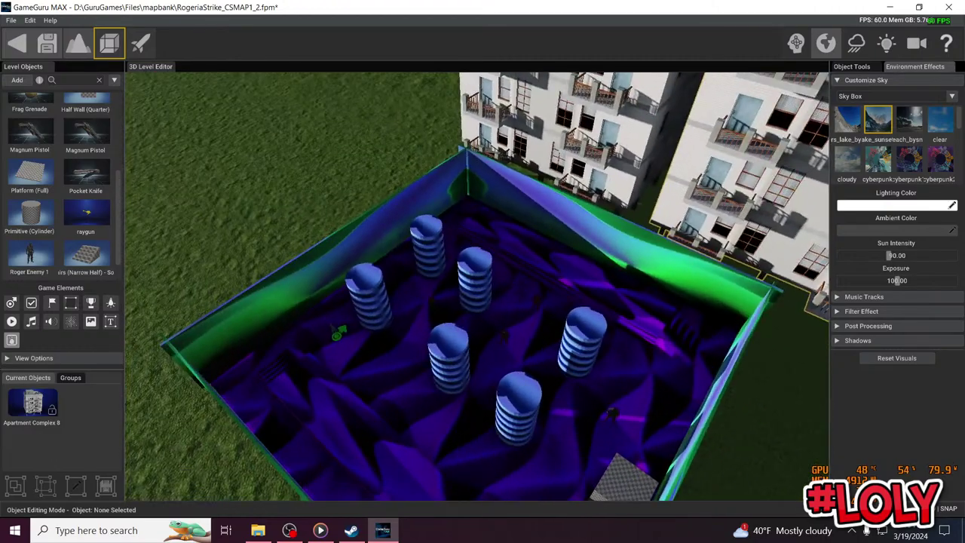
Examine the arena floor, enemies, cylinders and apartment buildings under the current sky
{"action": "key", "text": "w"}
{"action": "right_click_drag", "start_coordinate": [477, 287], "coordinate": [264, 208]}
{"action": "key", "text": "w"}
{"action": "key", "text": "w"}
{"action": "key", "text": "Left"}
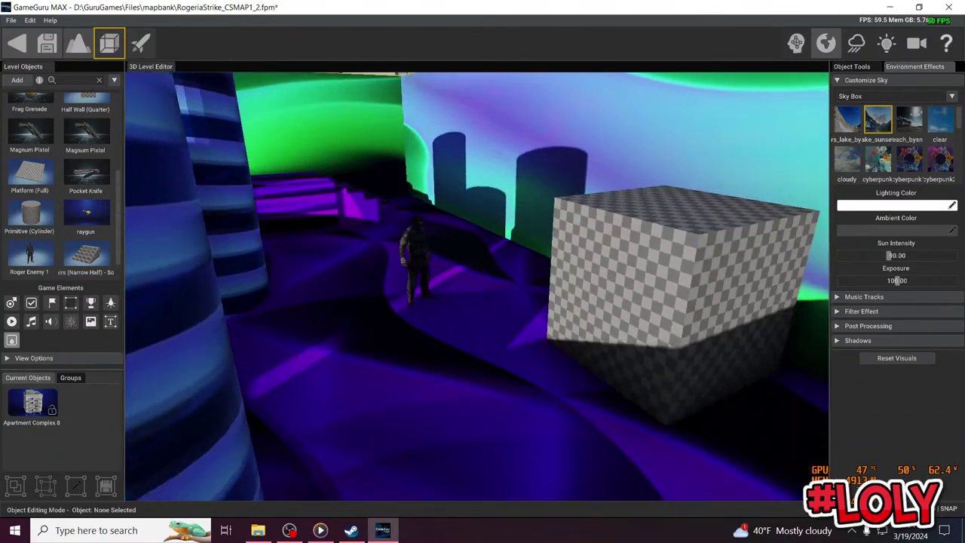
{"action": "key", "text": "s"}
{"action": "right_click_drag", "start_coordinate": [641, 302], "coordinate": [445, 224]}
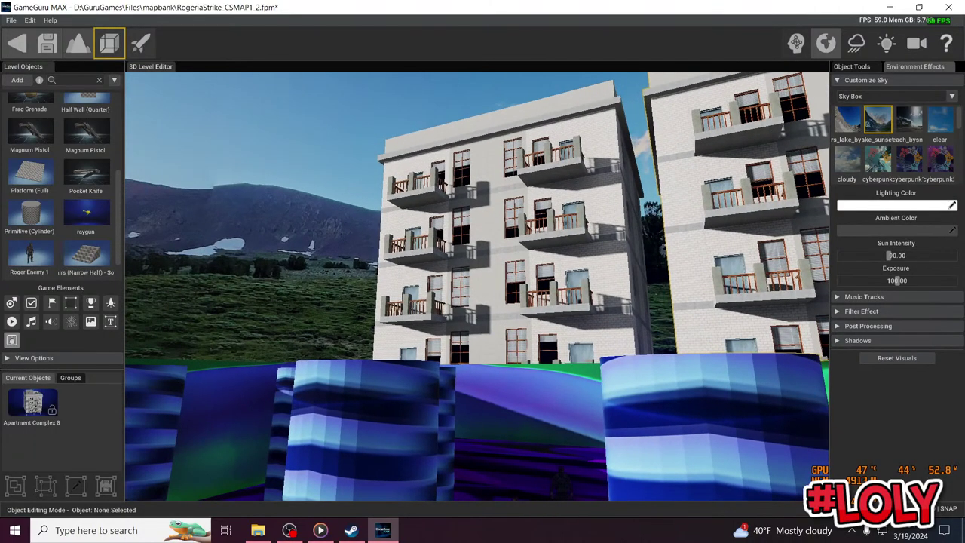
Look through the available sky presets and try the steppe_bysniff sky on the level
{"action": "mouse_move", "coordinate": [914, 129]}
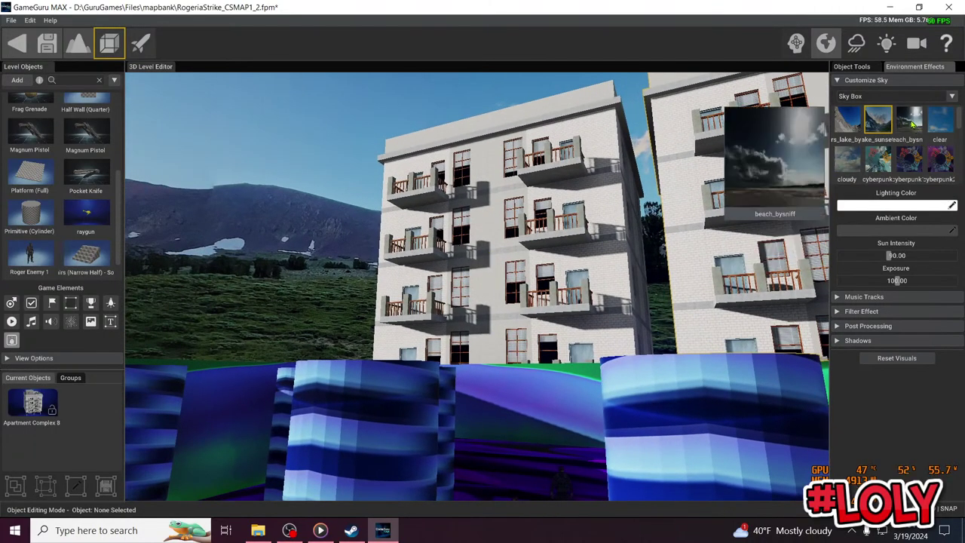
{"action": "mouse_move", "coordinate": [912, 160]}
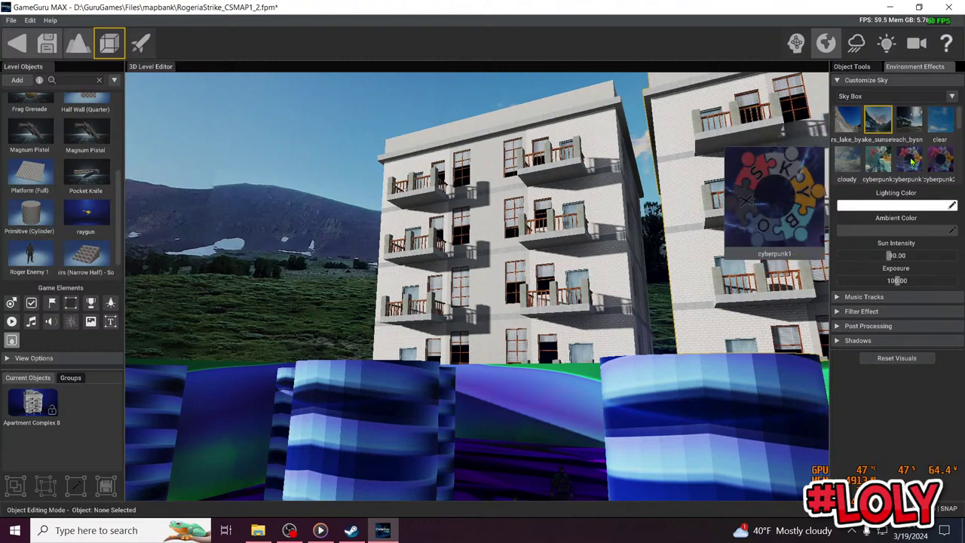
{"action": "scroll", "coordinate": [874, 160], "scroll_direction": "down", "scroll_amount": 3}
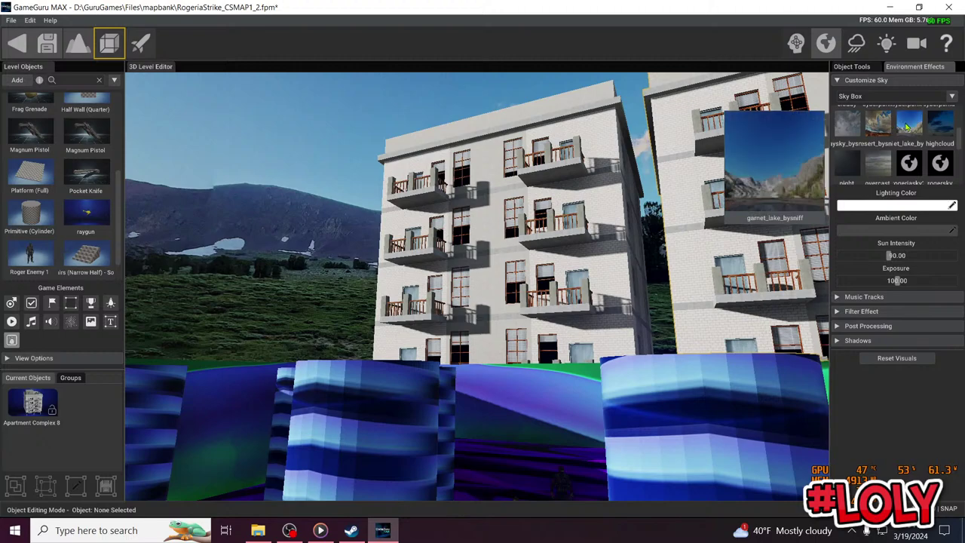
{"action": "mouse_move", "coordinate": [946, 130]}
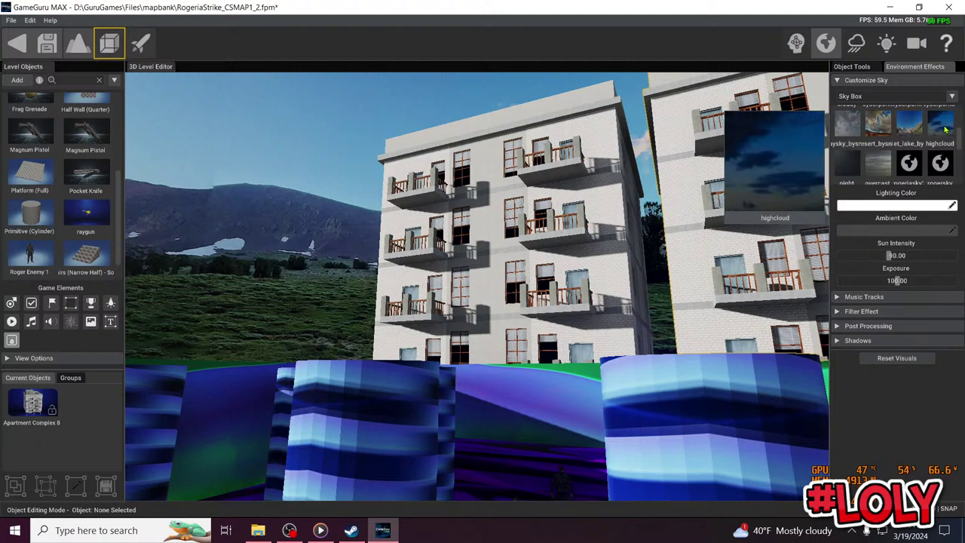
{"action": "scroll", "coordinate": [872, 156], "scroll_direction": "down", "scroll_amount": 2}
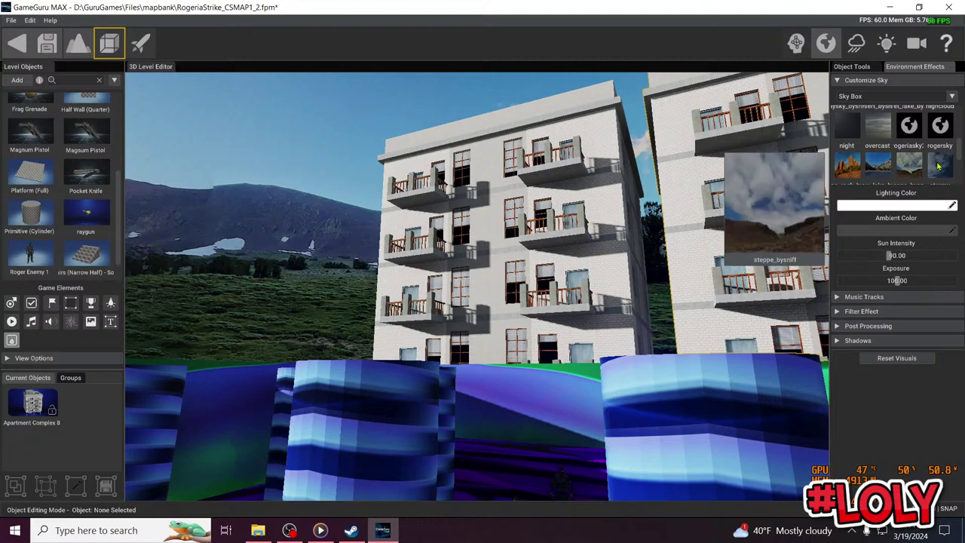
{"action": "left_click", "coordinate": [938, 166]}
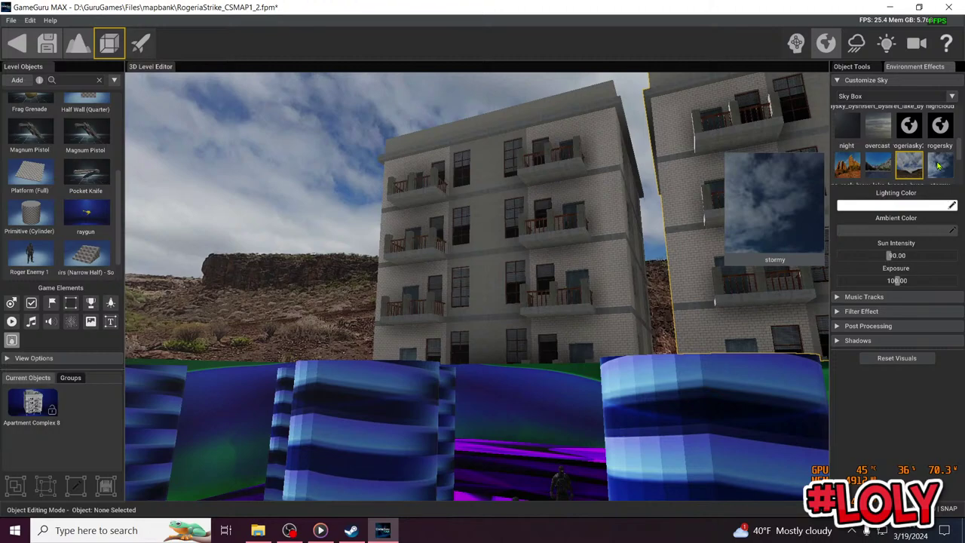
Set the level's sky to valley_bysniff and check how the arena and enemies look under it
{"action": "scroll", "coordinate": [935, 165], "scroll_direction": "down", "scroll_amount": 2}
{"action": "mouse_move", "coordinate": [878, 170]}
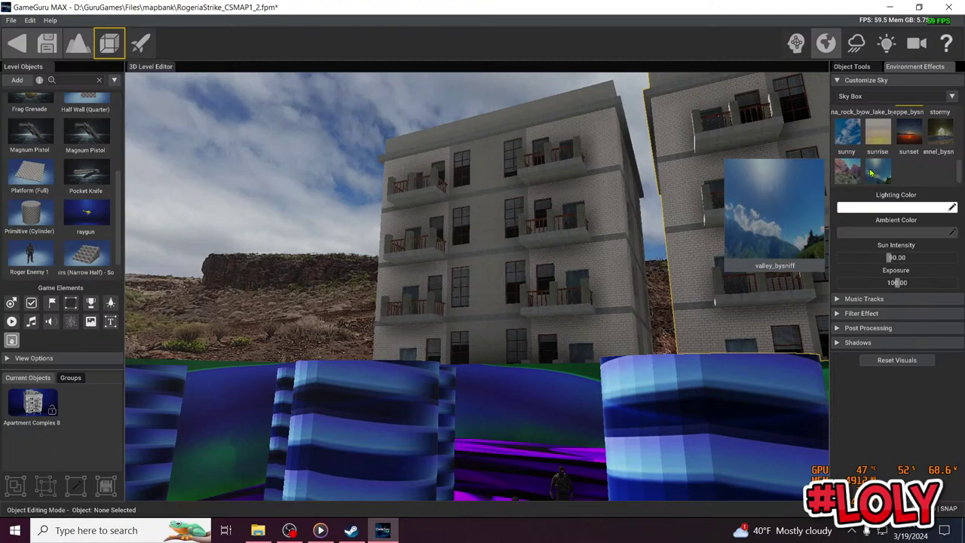
{"action": "left_click", "coordinate": [871, 173]}
{"action": "right_click_drag", "start_coordinate": [450, 258], "coordinate": [370, 309]}
{"action": "key", "text": "w"}
{"action": "key", "text": "w"}
{"action": "right_click_drag", "start_coordinate": [483, 252], "coordinate": [362, 199]}
{"action": "key", "text": "w"}
Save the level, and save a new version of it in the mapbank folder as RogeriaStrike_CSMAP1_3
{"action": "left_click", "coordinate": [47, 47]}
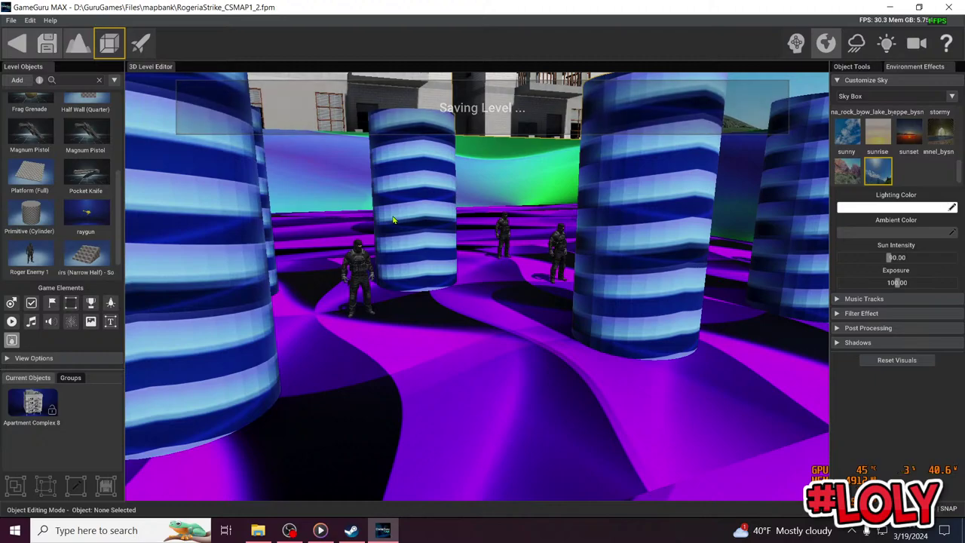
{"action": "left_click", "coordinate": [12, 20]}
{"action": "left_click", "coordinate": [34, 63]}
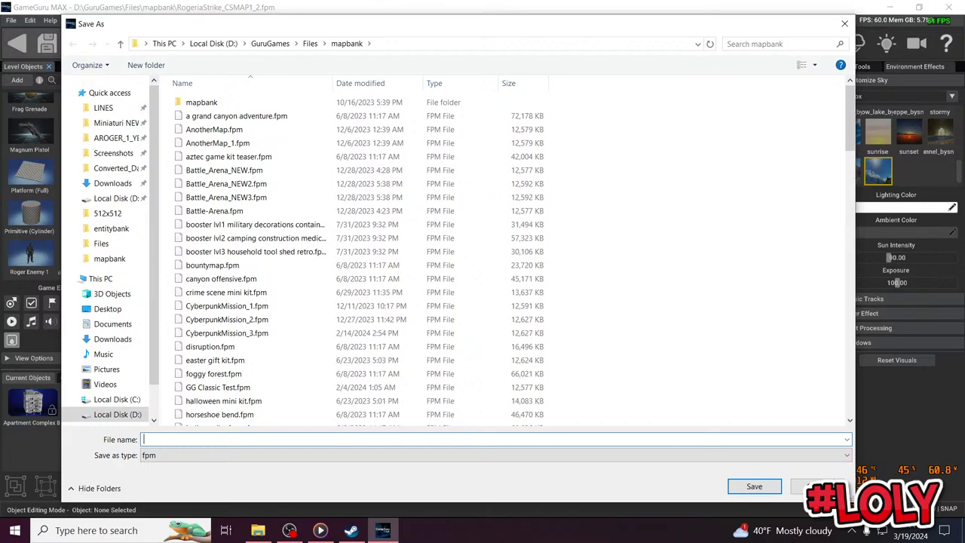
{"action": "type", "text": "Rogeria"}
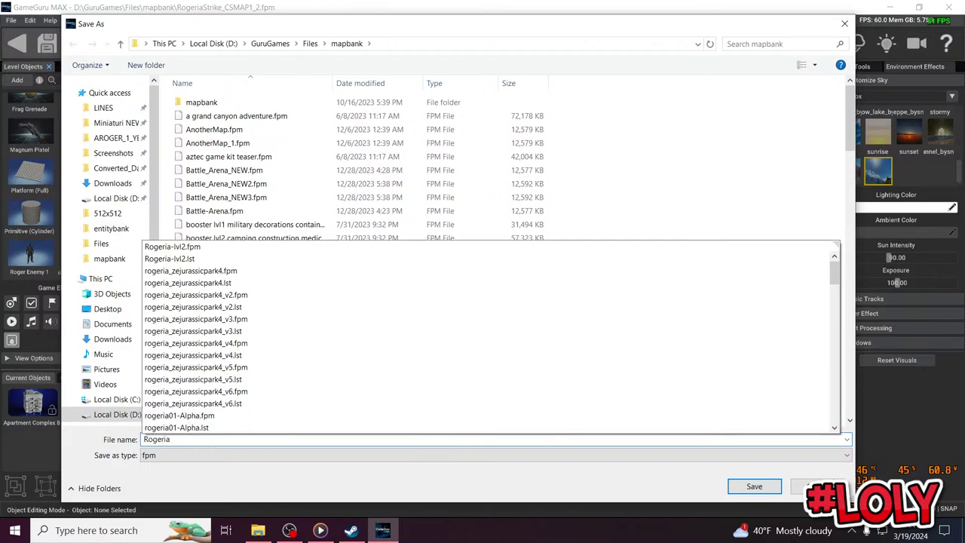
{"action": "type", "text": "C"}
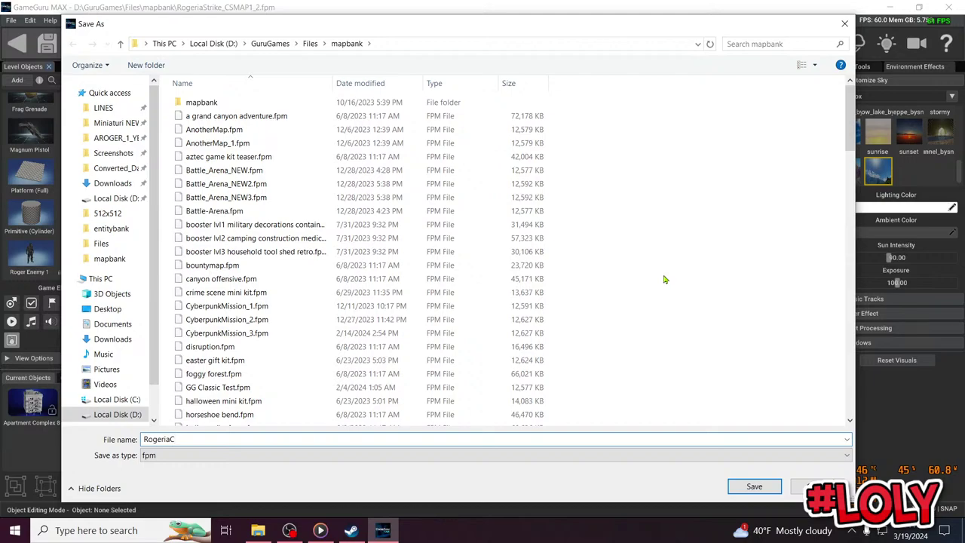
{"action": "key", "text": "BackSpace"}
{"action": "key", "text": "BackSpace"}
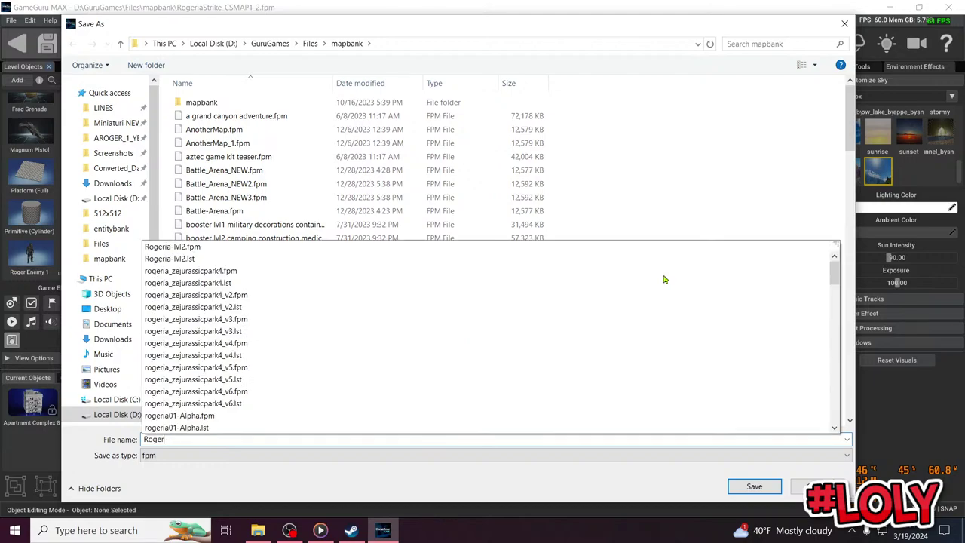
{"action": "key", "text": "BackSpace"}
{"action": "key", "text": "BackSpace"}
{"action": "key", "text": "BackSpace"}
{"action": "key", "text": "BackSpace"}
{"action": "key", "text": "BackSpace"}
{"action": "type", "text": "RogeriaStrike_CSMAP"}
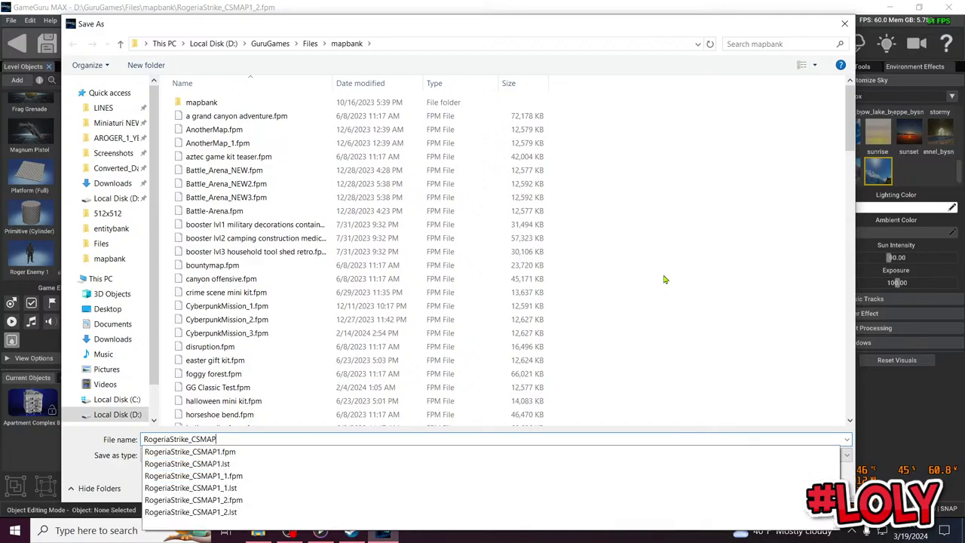
{"action": "type", "text": "1_3"}
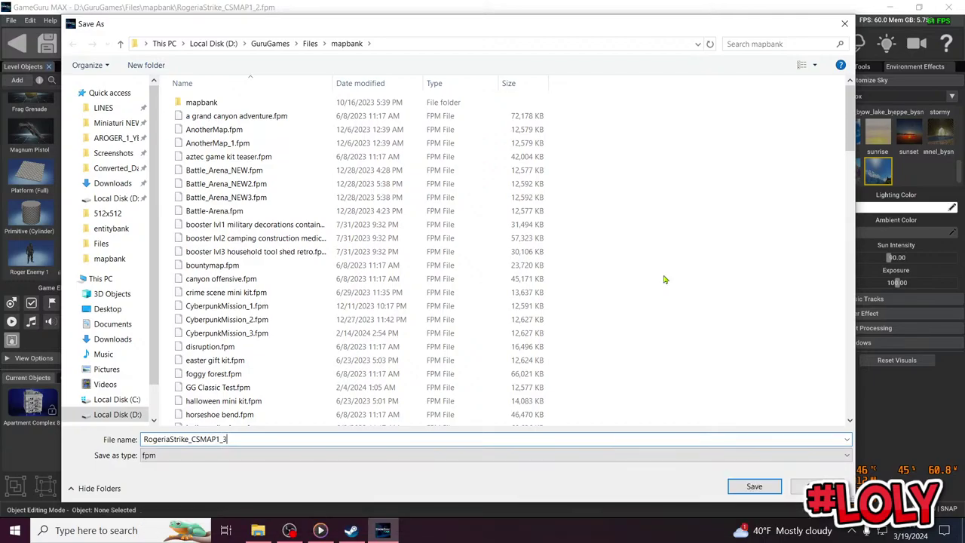
{"action": "key", "text": "Return"}
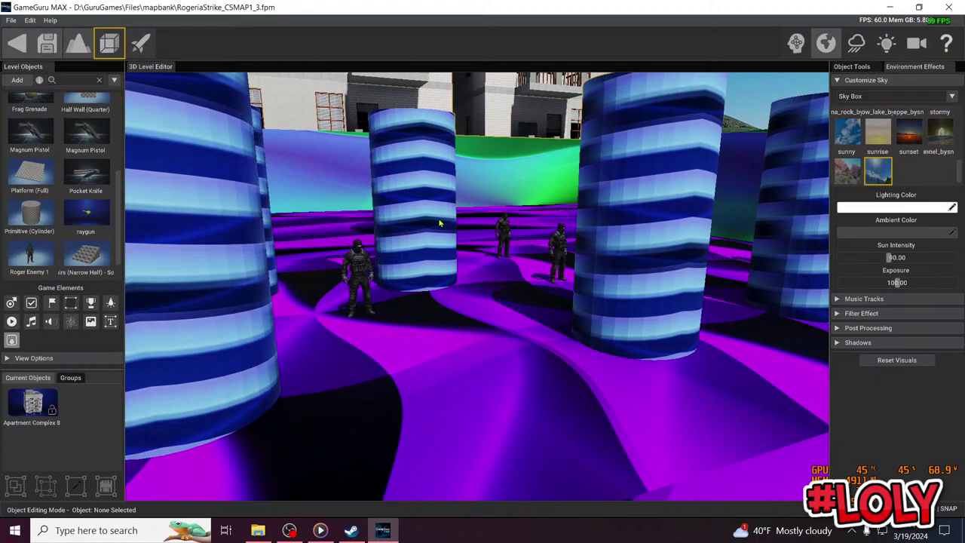
Run a test play of the level and fire the revolver at the Roger enemies among the striped cylinders
{"action": "left_click", "coordinate": [139, 45]}
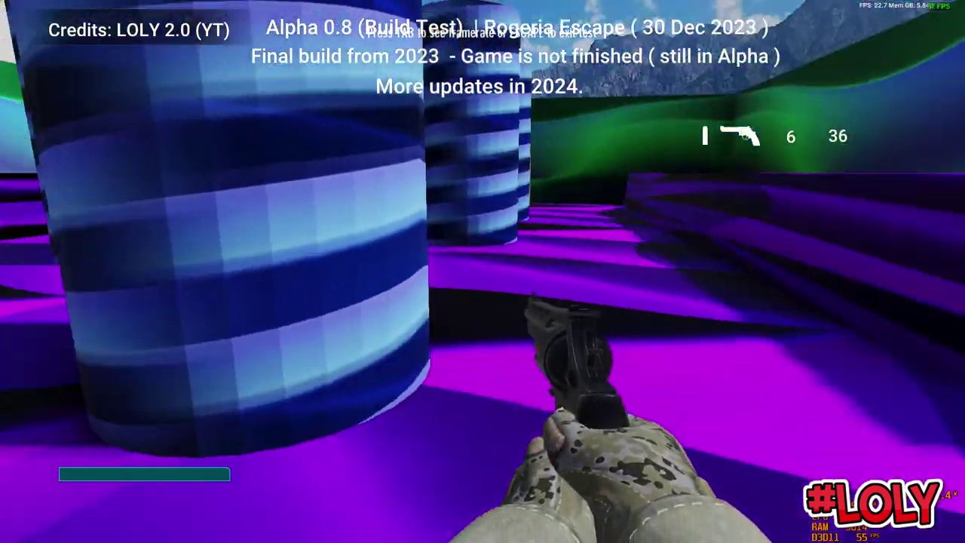
{"action": "key", "text": "d"}
{"action": "right_click", "coordinate": [482, 271]}
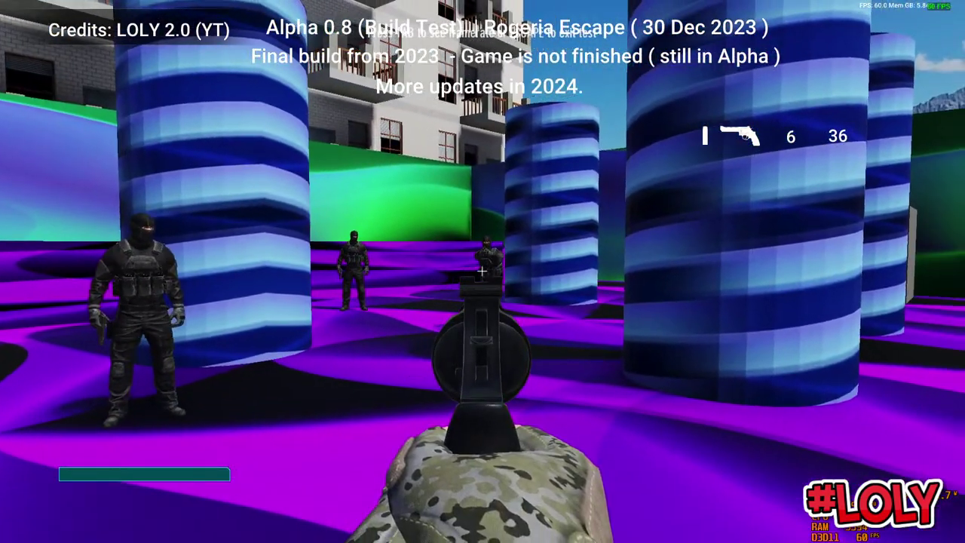
{"action": "left_click", "coordinate": [481, 270]}
{"action": "right_click", "coordinate": [482, 271]}
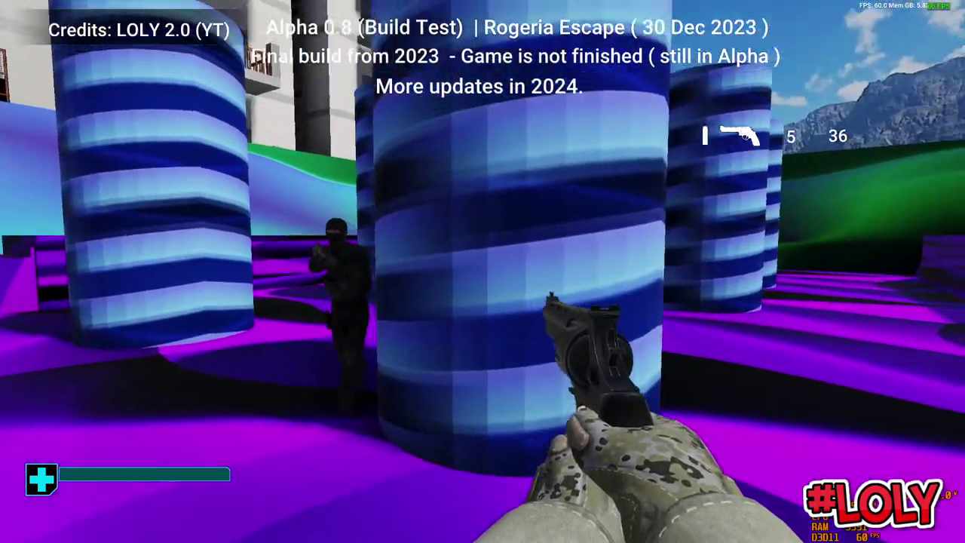
{"action": "right_click", "coordinate": [482, 270]}
{"action": "left_click", "coordinate": [481, 270]}
{"action": "left_click", "coordinate": [482, 271]}
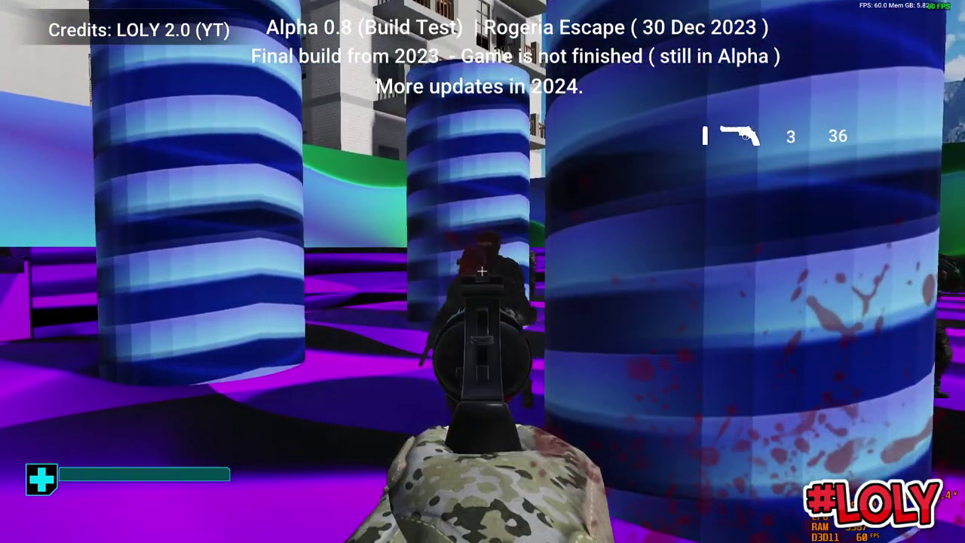
{"action": "left_click", "coordinate": [482, 271]}
{"action": "left_click", "coordinate": [482, 271]}
{"action": "right_click", "coordinate": [482, 270]}
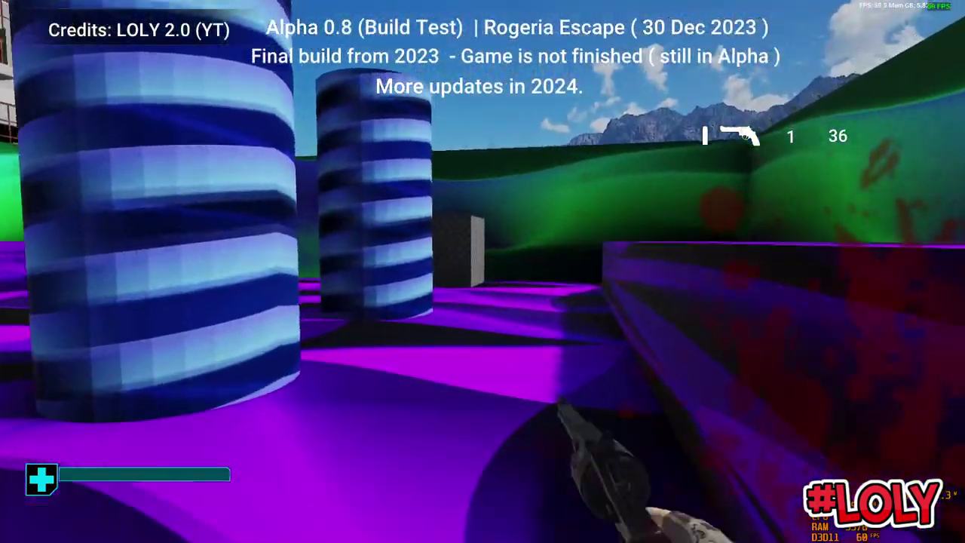
Move around the cylinders in the test play and shoot at the enemies approaching along the wall
{"action": "key", "text": "shift+w"}
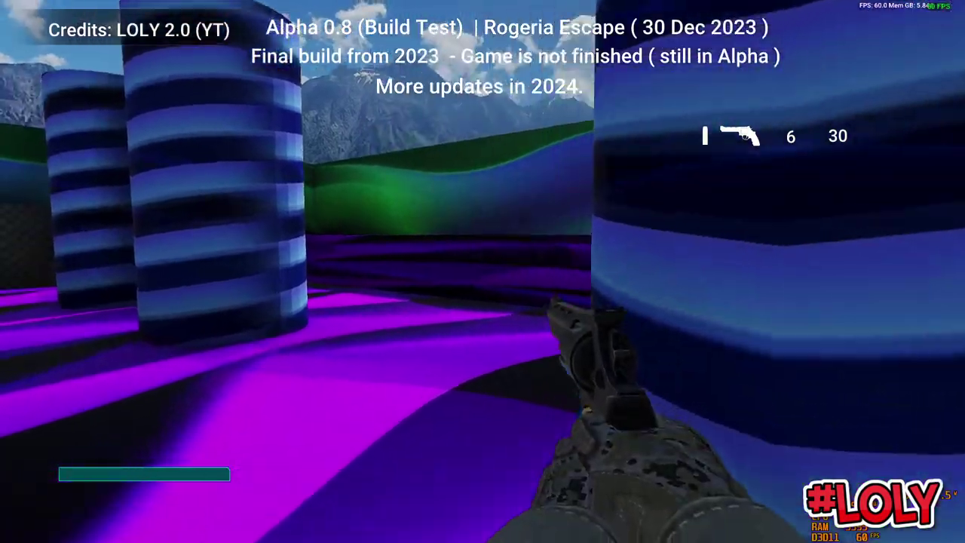
{"action": "key", "text": "w"}
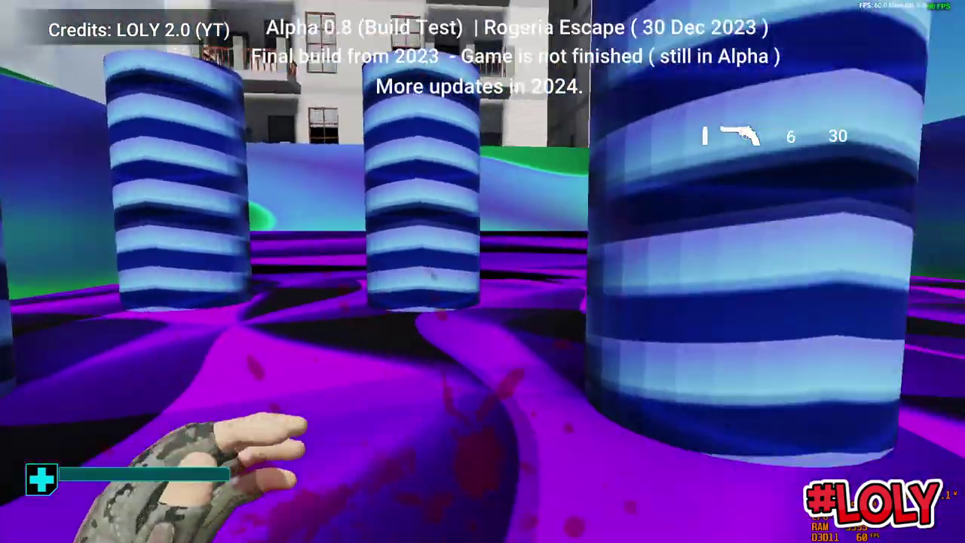
{"action": "key", "text": "w"}
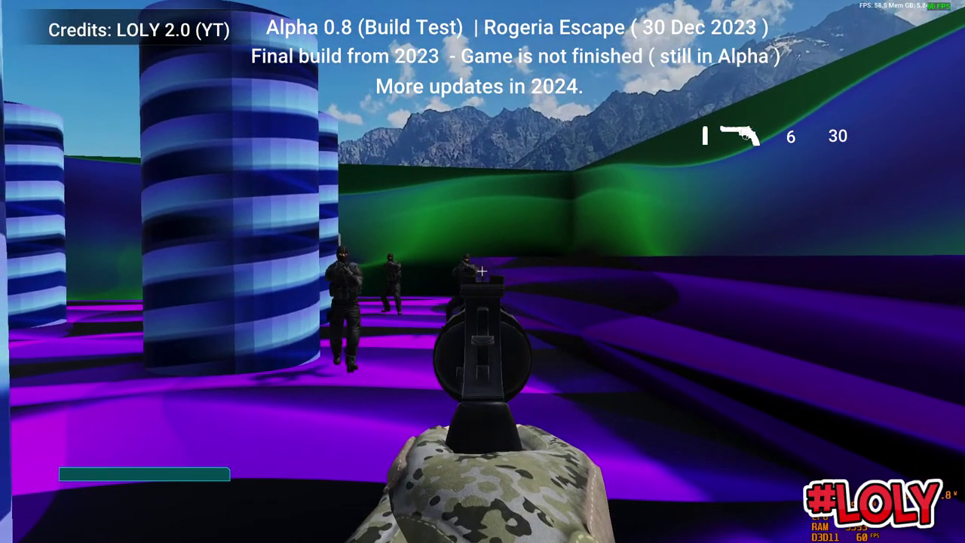
{"action": "left_click", "coordinate": [481, 271]}
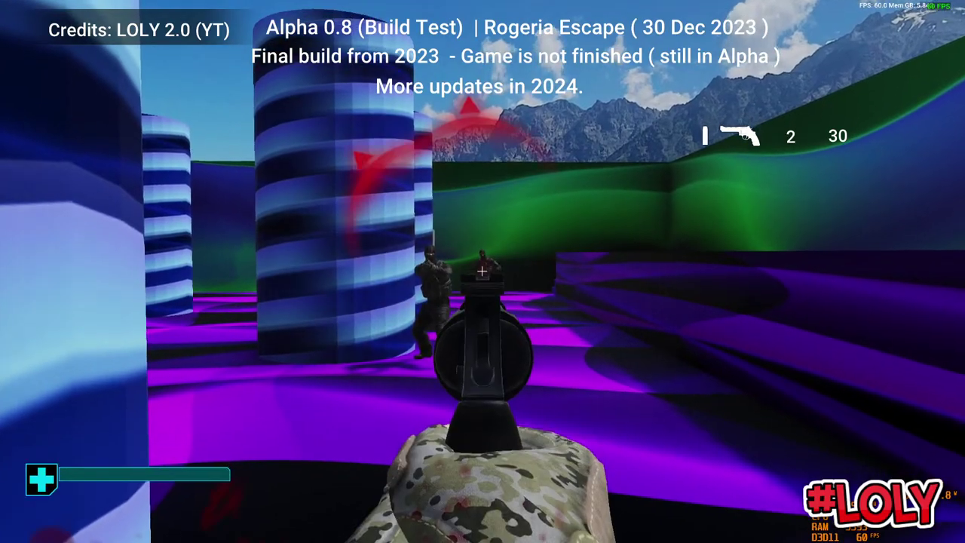
{"action": "key", "text": "d"}
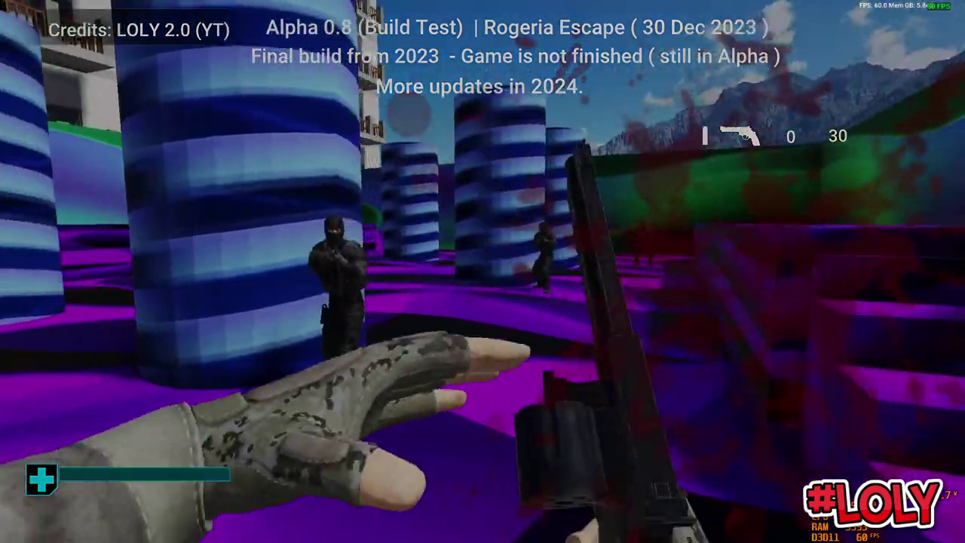
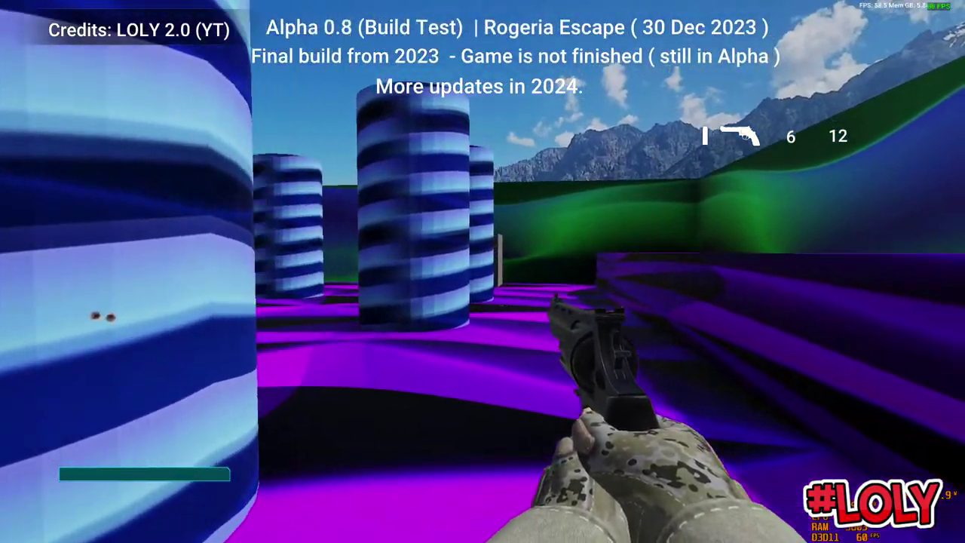
Test how many revolver shots the enemies withstand at medium and close range, and return to the level editor
{"action": "right_click", "coordinate": [482, 271]}
{"action": "left_click", "coordinate": [483, 271]}
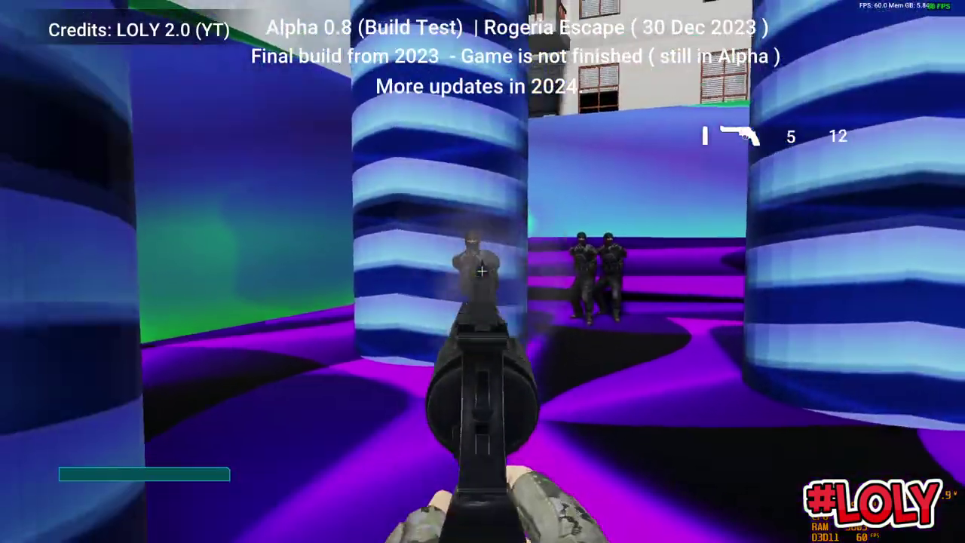
{"action": "left_click", "coordinate": [482, 270]}
{"action": "left_click", "coordinate": [482, 269]}
{"action": "left_click", "coordinate": [482, 270]}
{"action": "scroll", "coordinate": [481, 270], "scroll_direction": "down", "scroll_amount": 1}
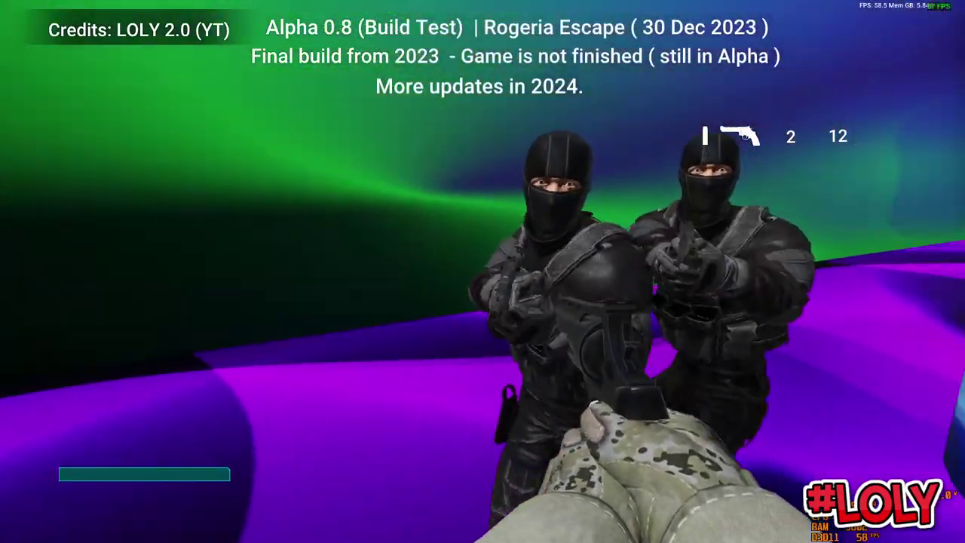
{"action": "left_click", "coordinate": [483, 271]}
{"action": "left_click", "coordinate": [483, 271]}
{"action": "scroll", "coordinate": [483, 272], "scroll_direction": "down", "scroll_amount": 1}
{"action": "scroll", "coordinate": [483, 271], "scroll_direction": "down", "scroll_amount": 1}
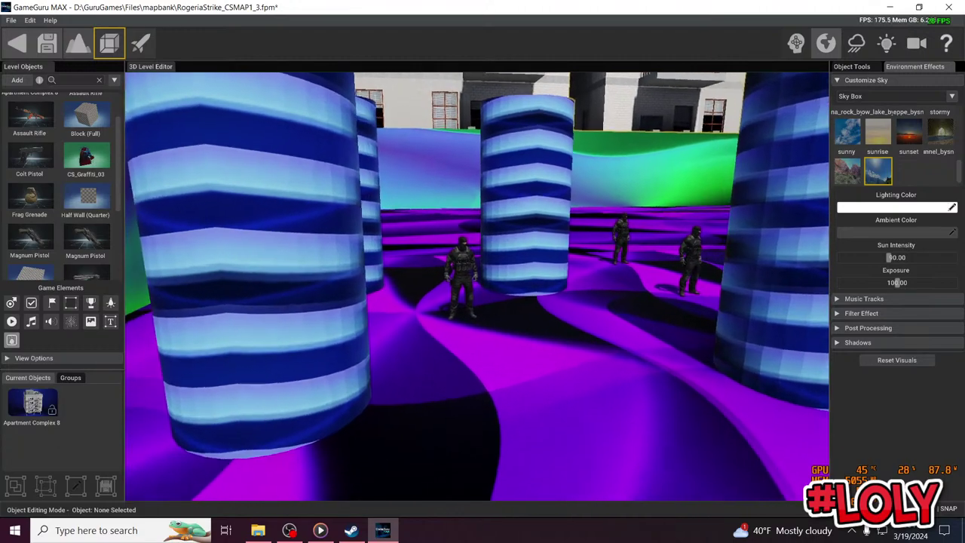
Set the health of the Roger enemy standing in front of the gap between two striped cylinders to 100
{"action": "key", "text": "w"}
{"action": "mouse_move", "coordinate": [488, 285]}
{"action": "right_mouse_down"}
{"action": "mouse_move", "coordinate": [468, 285]}
{"action": "mouse_move", "coordinate": [476, 287]}
{"action": "right_mouse_up"}
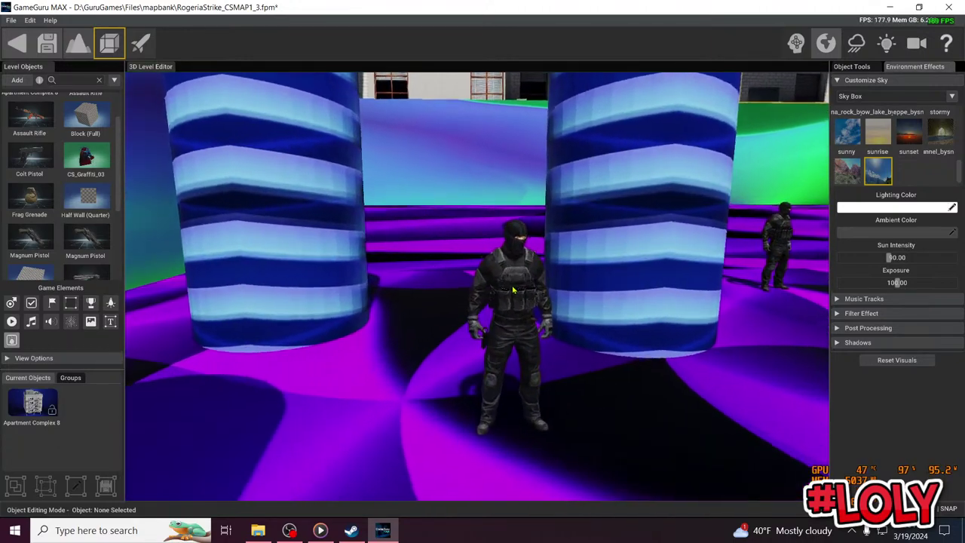
{"action": "left_click", "coordinate": [514, 290]}
{"action": "left_click", "coordinate": [882, 166]}
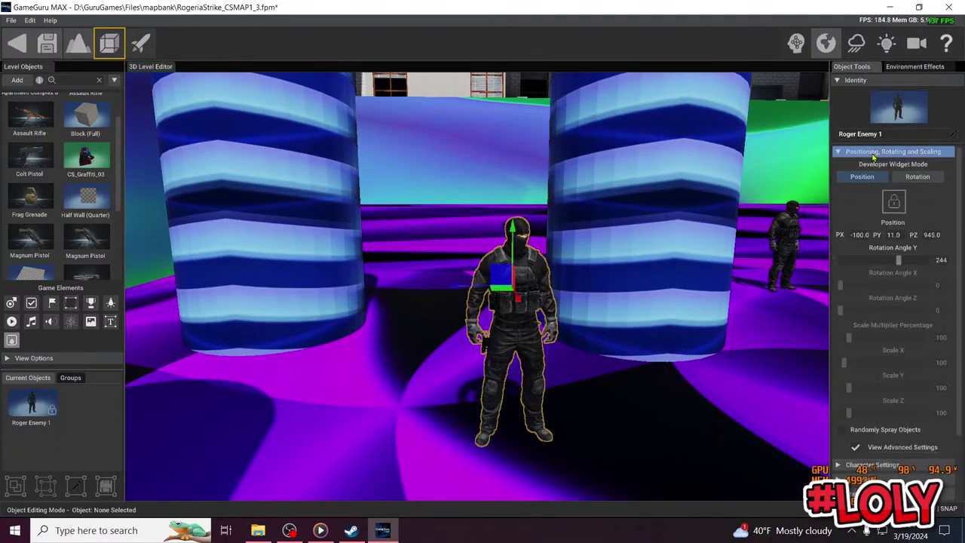
{"action": "left_click", "coordinate": [885, 167]}
{"action": "left_click", "coordinate": [885, 168]}
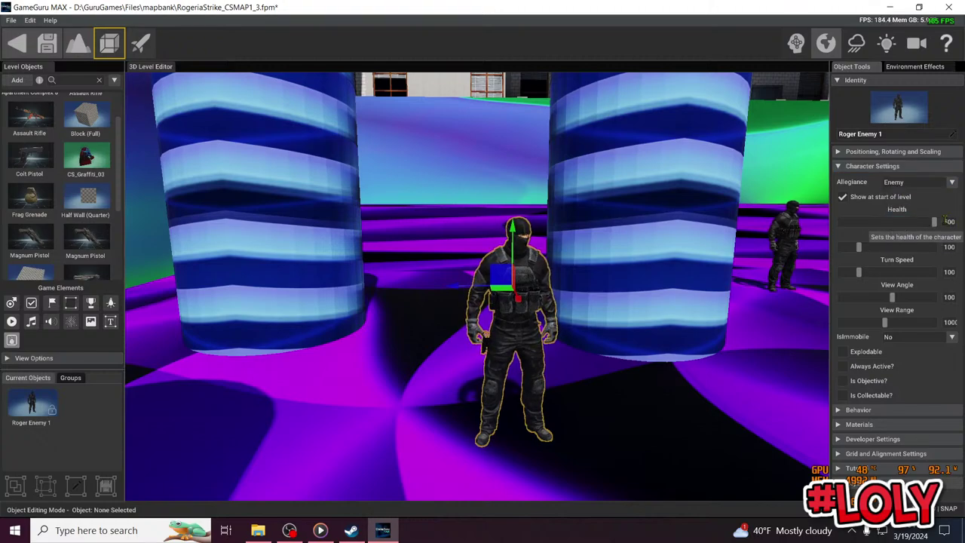
{"action": "double_click", "coordinate": [949, 222]}
{"action": "type", "text": "100"}
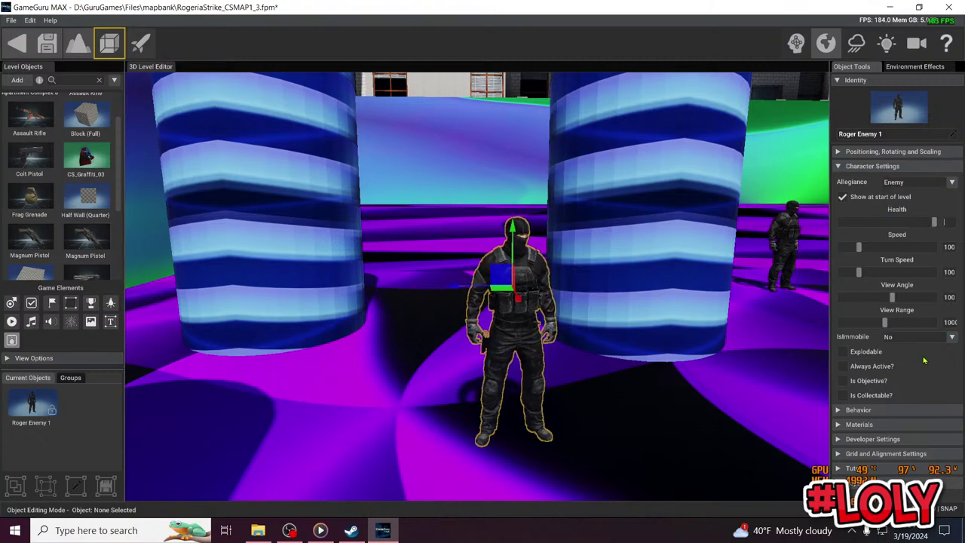
Set the health of the Roger enemy in the open middle of the arena to 100
{"action": "right_click_drag", "start_coordinate": [521, 309], "coordinate": [578, 317]}
{"action": "left_click", "coordinate": [577, 318]}
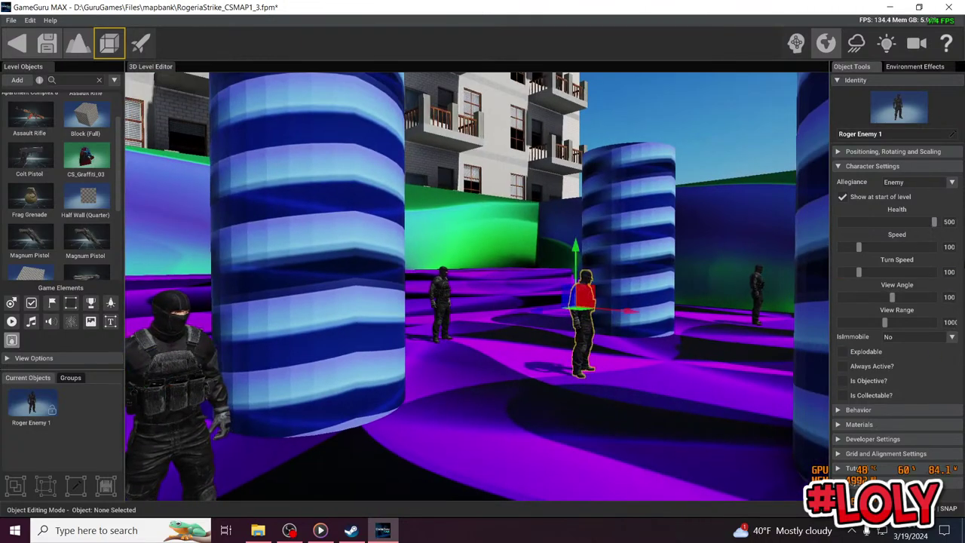
{"action": "double_click", "coordinate": [954, 222]}
{"action": "type", "text": "100"}
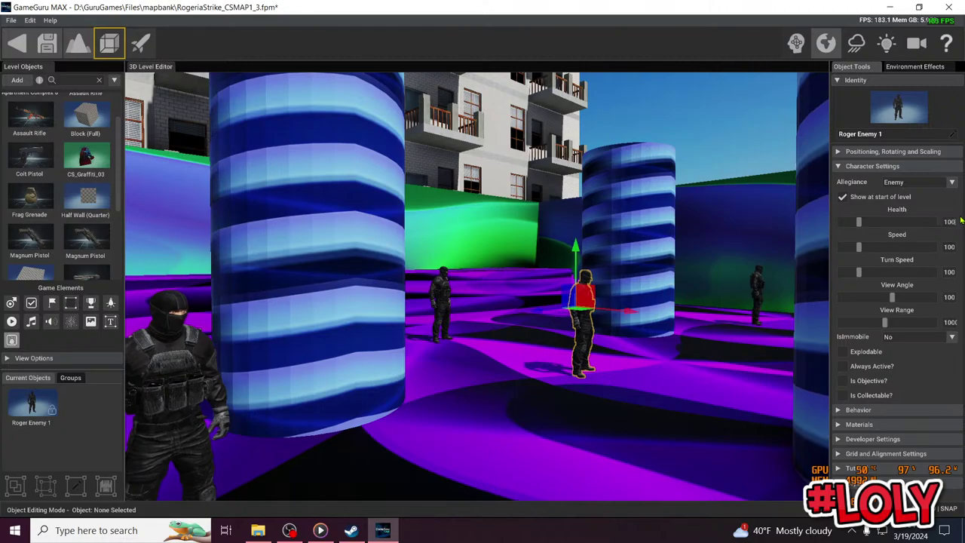
{"action": "left_click", "coordinate": [917, 171]}
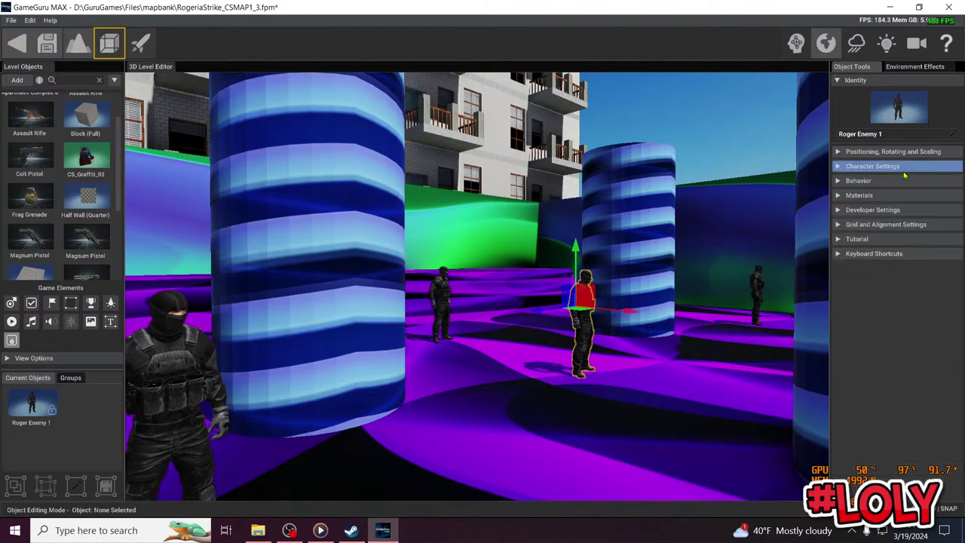
Set the health of the Roger enemy nearest the long steps along the arena wall to 100
{"action": "key", "text": "w"}
{"action": "right_click_drag", "start_coordinate": [527, 309], "coordinate": [497, 324]}
{"action": "scroll", "coordinate": [534, 259], "scroll_direction": "down", "scroll_amount": 10}
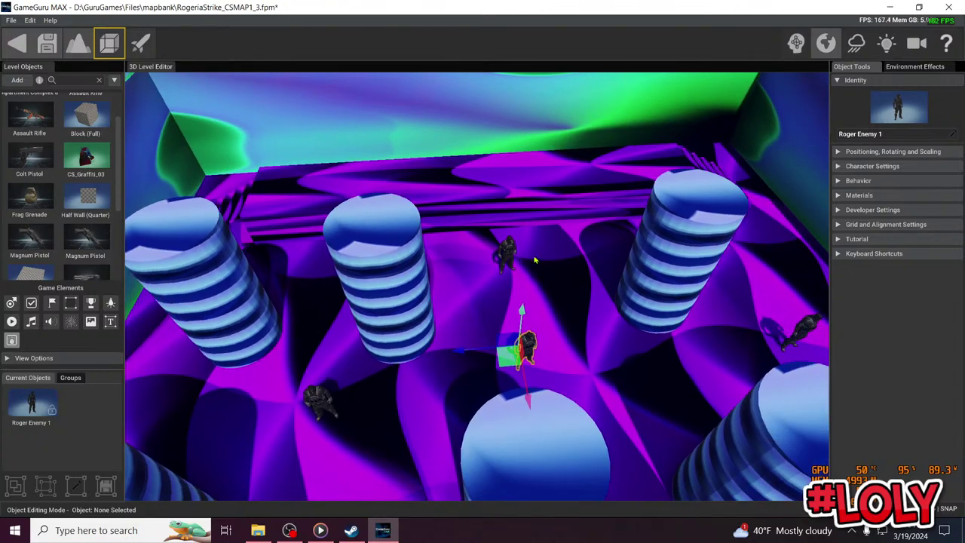
{"action": "right_click_drag", "start_coordinate": [535, 260], "coordinate": [501, 234]}
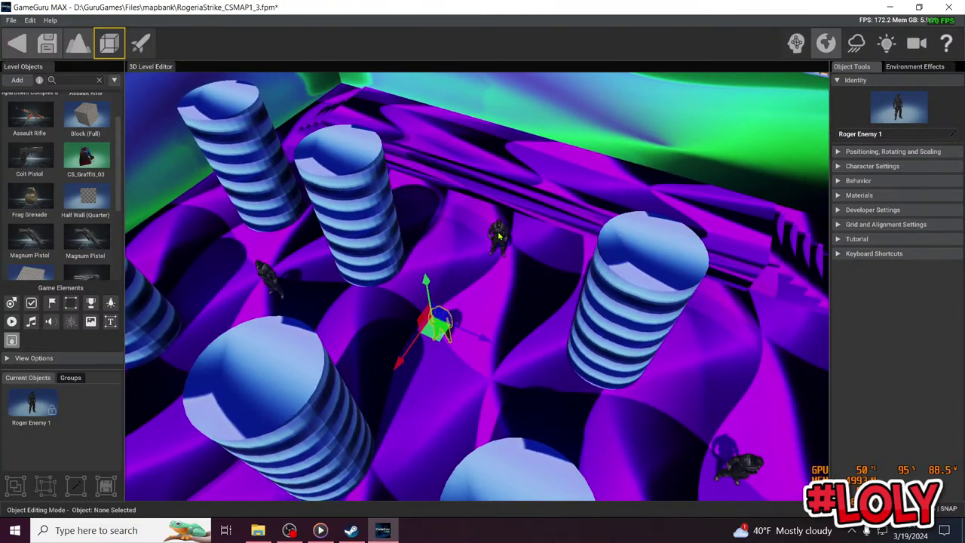
{"action": "left_click", "coordinate": [499, 234]}
{"action": "left_click", "coordinate": [920, 152]}
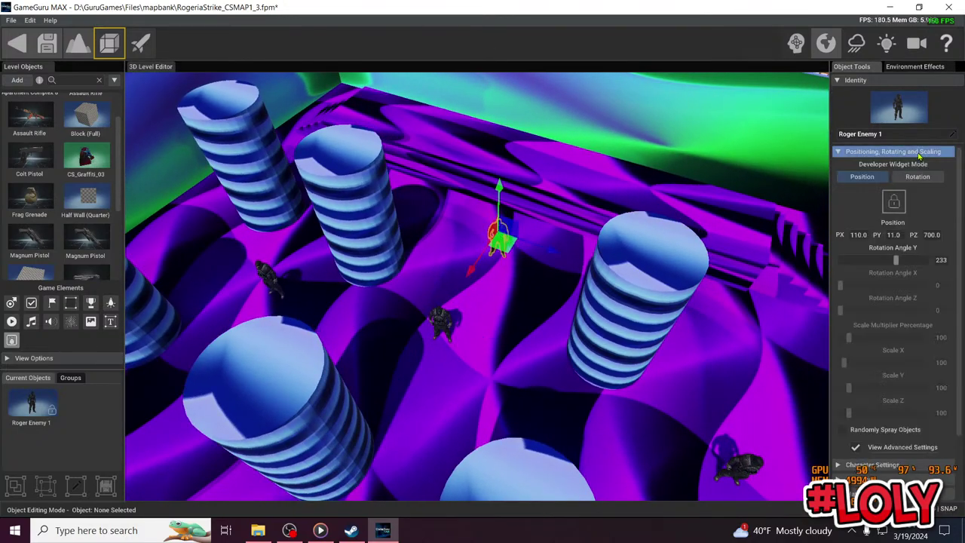
{"action": "left_click", "coordinate": [920, 152]}
{"action": "left_click", "coordinate": [905, 165]}
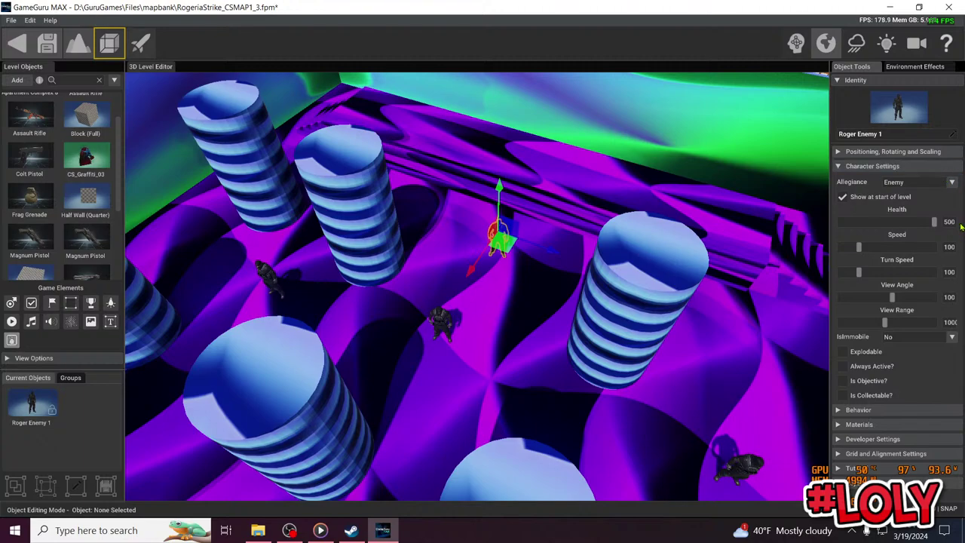
{"action": "left_click", "coordinate": [949, 221]}
{"action": "type", "text": "100"}
{"action": "left_click", "coordinate": [910, 167]}
Set the health of the Roger enemy beside the checkered block to 100
{"action": "right_click_drag", "start_coordinate": [656, 281], "coordinate": [716, 331]}
{"action": "key", "text": "s"}
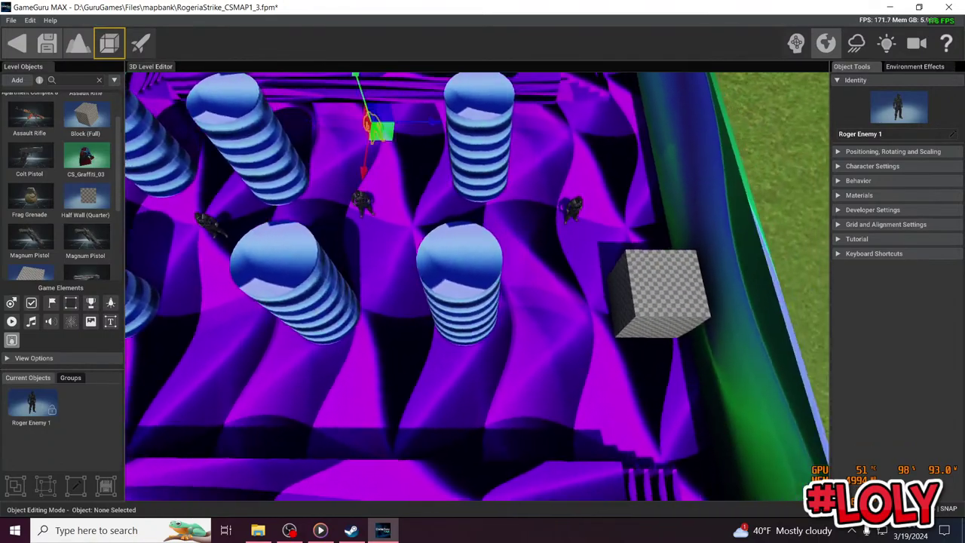
{"action": "right_click_drag", "start_coordinate": [596, 217], "coordinate": [577, 215]}
{"action": "key", "text": "w"}
{"action": "key", "text": "d"}
{"action": "left_click", "coordinate": [554, 205]}
{"action": "left_click", "coordinate": [898, 157]}
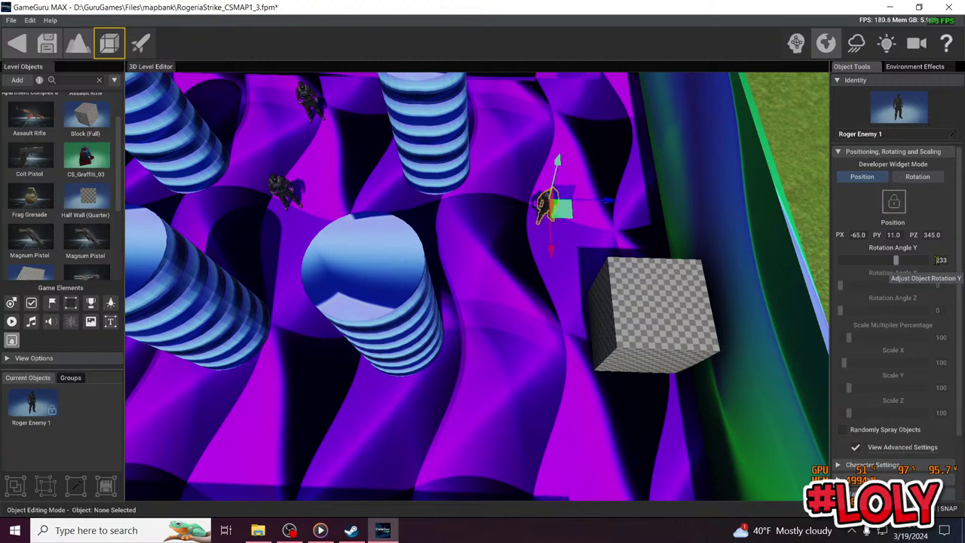
{"action": "left_click", "coordinate": [905, 154]}
{"action": "left_click", "coordinate": [901, 168]}
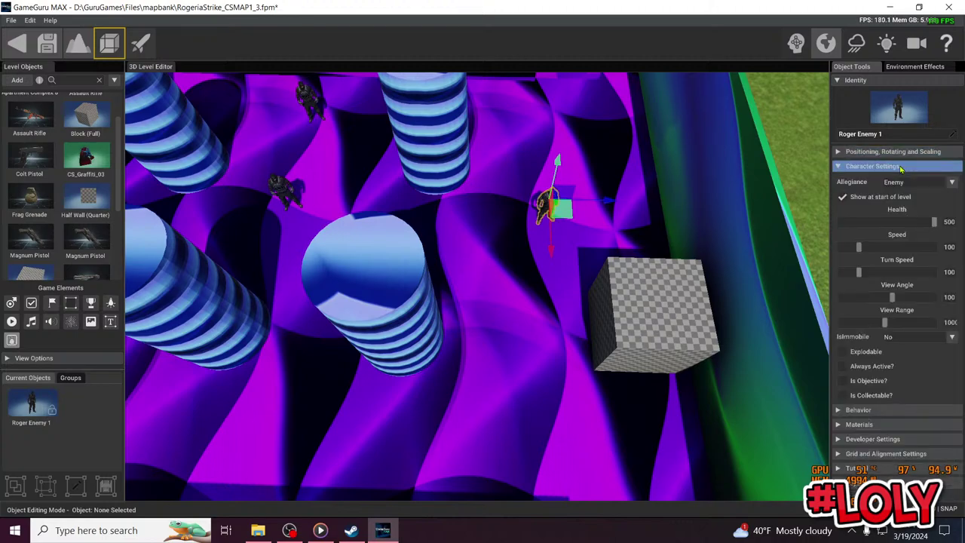
{"action": "left_click", "coordinate": [901, 167]}
{"action": "left_click", "coordinate": [900, 167]}
{"action": "left_click", "coordinate": [952, 221]}
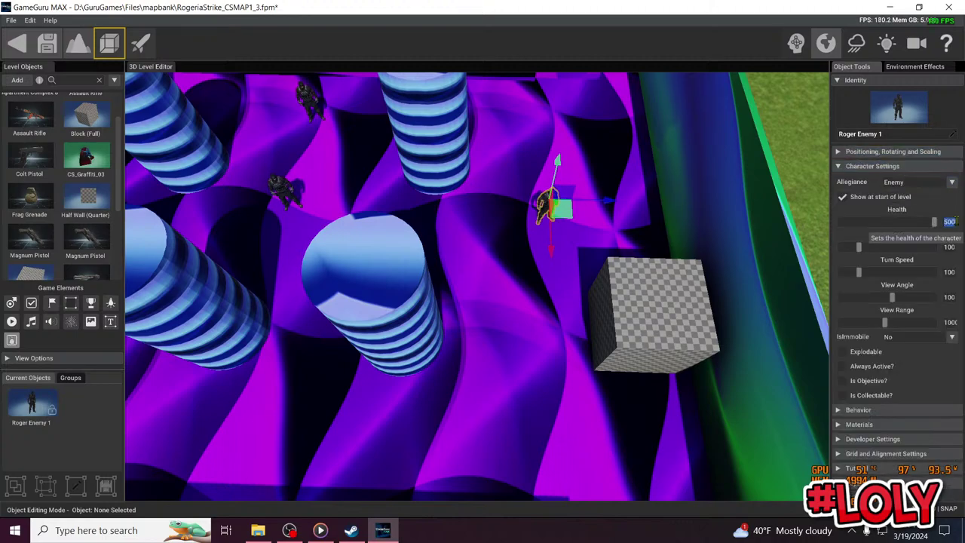
{"action": "type", "text": "100"}
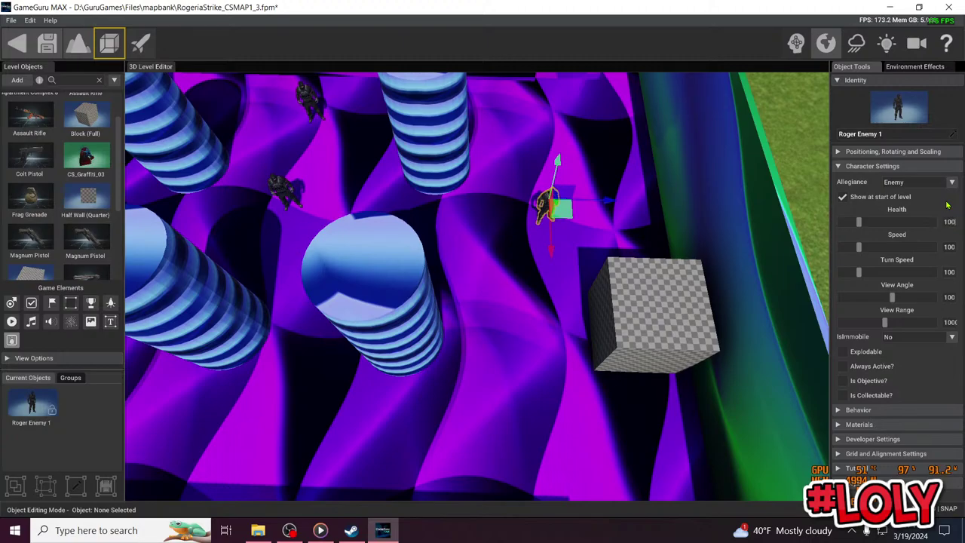
{"action": "left_click", "coordinate": [899, 167]}
Change the player start position's starting weapon to bsp\modern\personal defense weapon
{"action": "mouse_move", "coordinate": [628, 243]}
{"action": "right_mouse_down"}
{"action": "mouse_move", "coordinate": [545, 243]}
{"action": "mouse_move", "coordinate": [521, 230]}
{"action": "mouse_move", "coordinate": [536, 235]}
{"action": "right_mouse_up"}
{"action": "key", "text": "w"}
{"action": "left_click", "coordinate": [482, 248]}
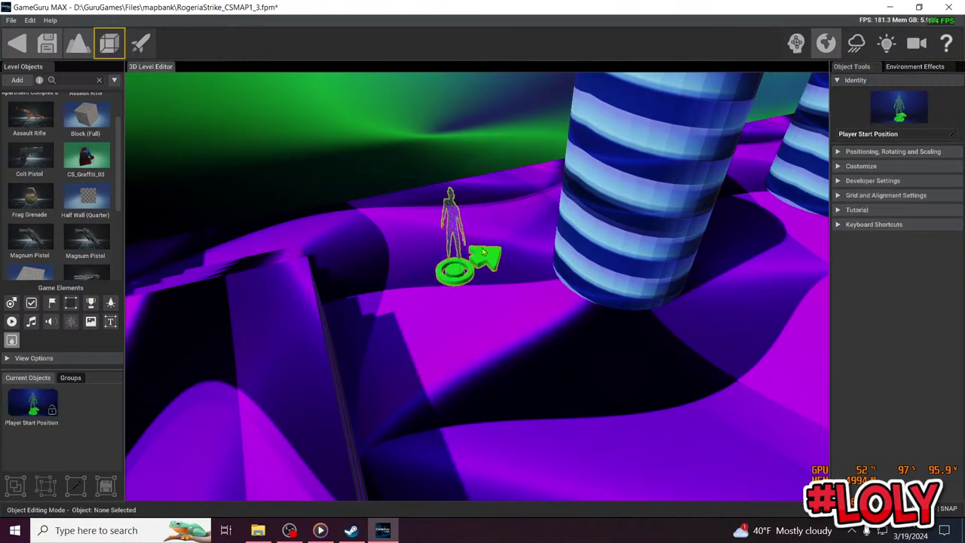
{"action": "left_click", "coordinate": [890, 151]}
{"action": "left_click", "coordinate": [890, 151]}
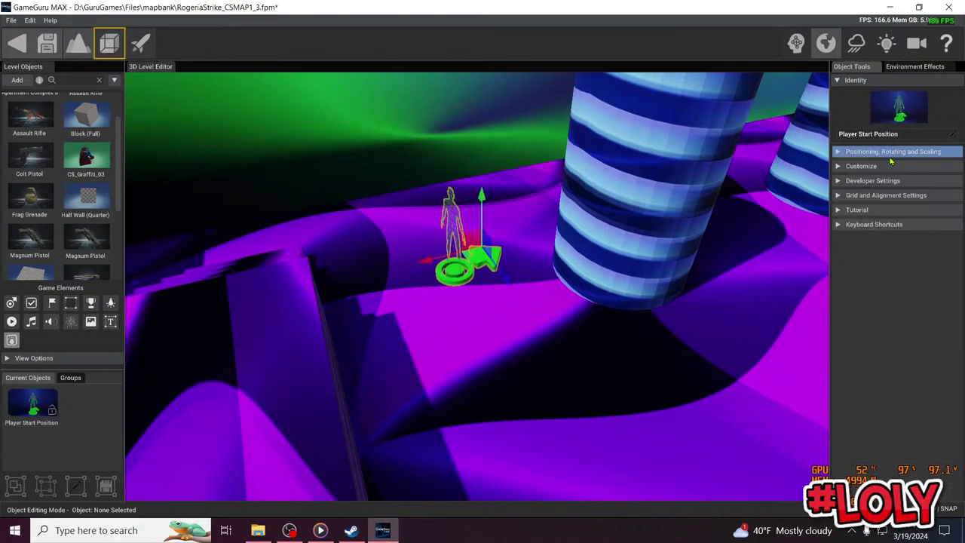
{"action": "left_click", "coordinate": [889, 166]}
{"action": "left_click", "coordinate": [931, 291]}
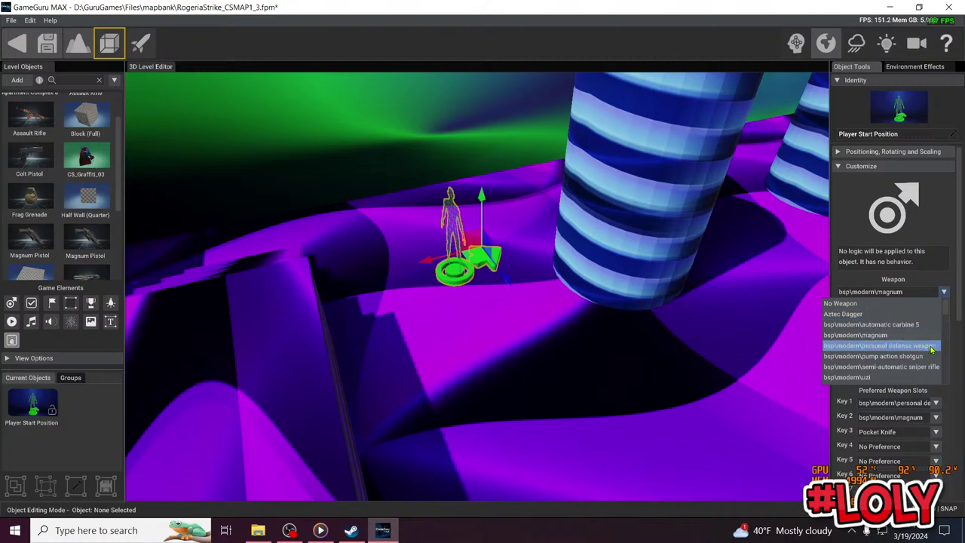
{"action": "left_click", "coordinate": [932, 347]}
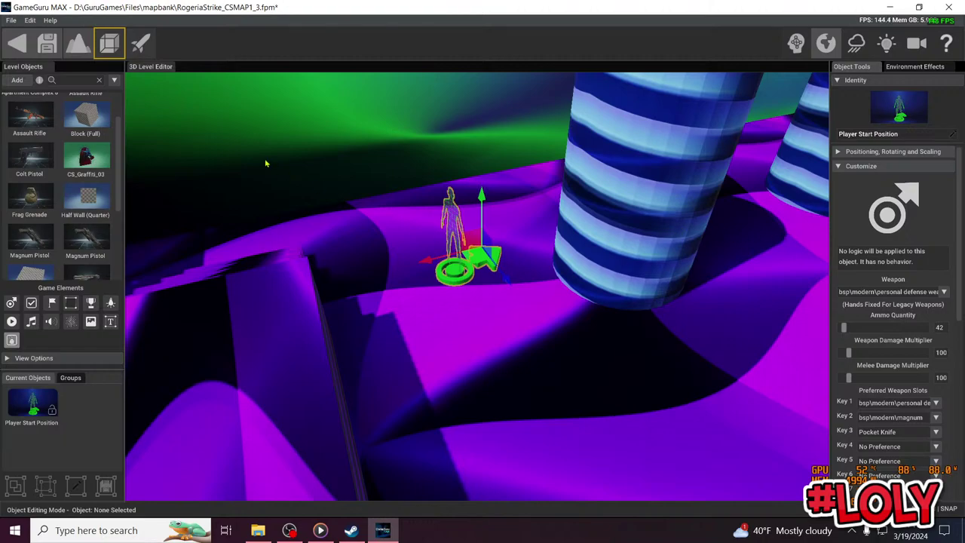
Save the level, and save a new version of it in the mapbank folder as RogeriaStrike_CSMAP1_4
{"action": "left_click", "coordinate": [51, 45]}
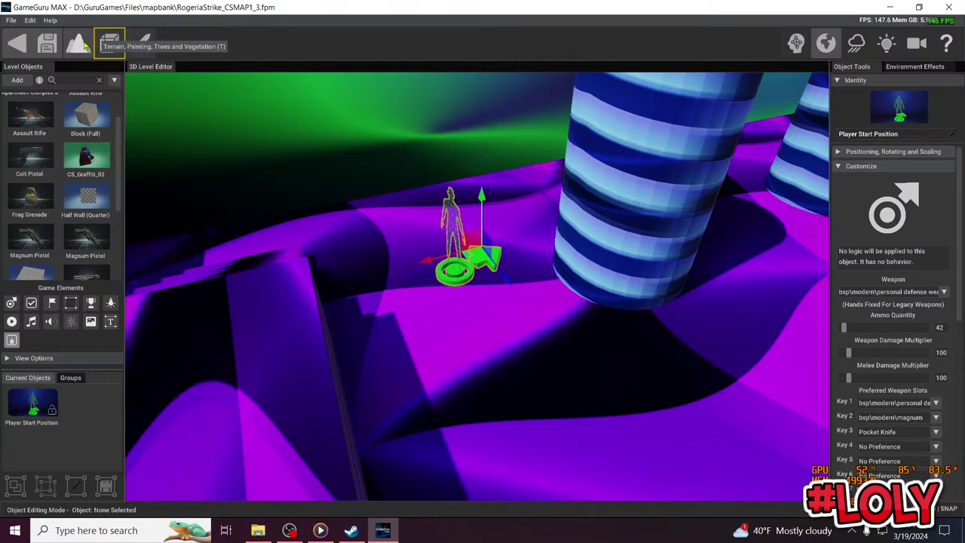
{"action": "left_click", "coordinate": [114, 45]}
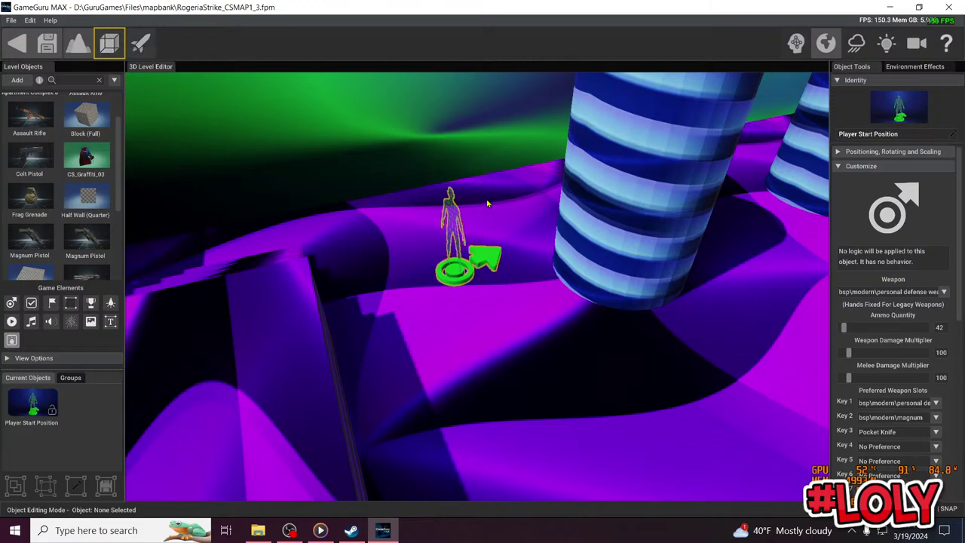
{"action": "left_click", "coordinate": [8, 21]}
{"action": "left_click", "coordinate": [41, 65]}
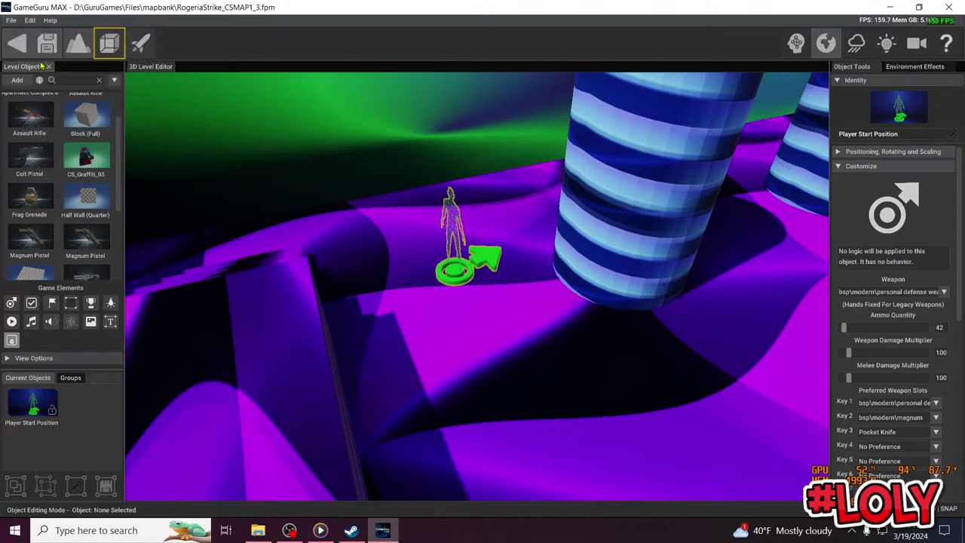
{"action": "type", "text": "Roger"}
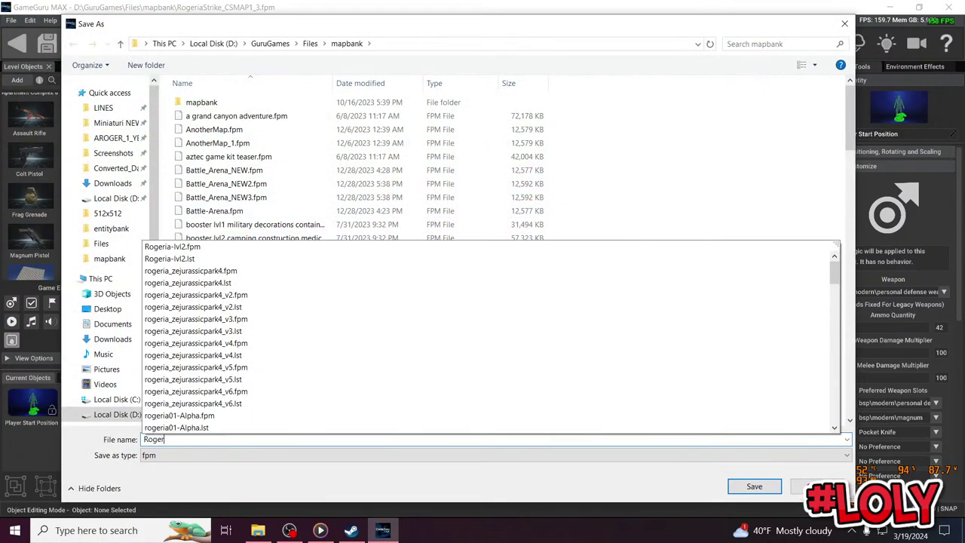
{"action": "type", "text": "iaStrike_CS"}
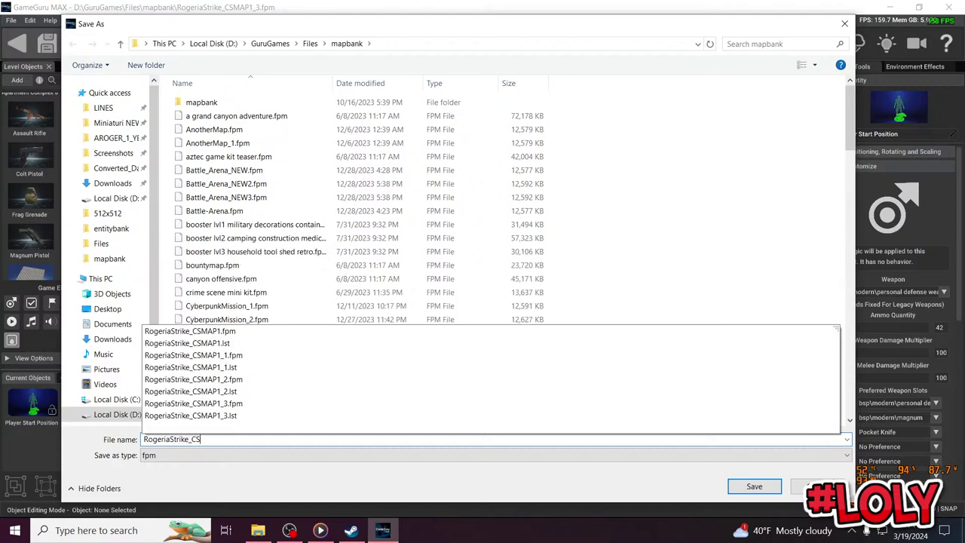
{"action": "type", "text": "MAP_"}
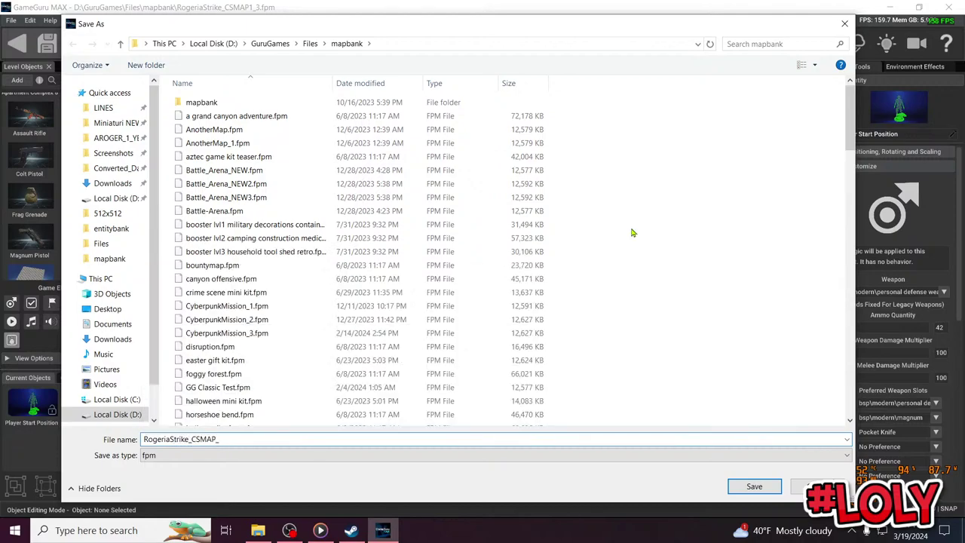
{"action": "key", "text": "BackSpace"}
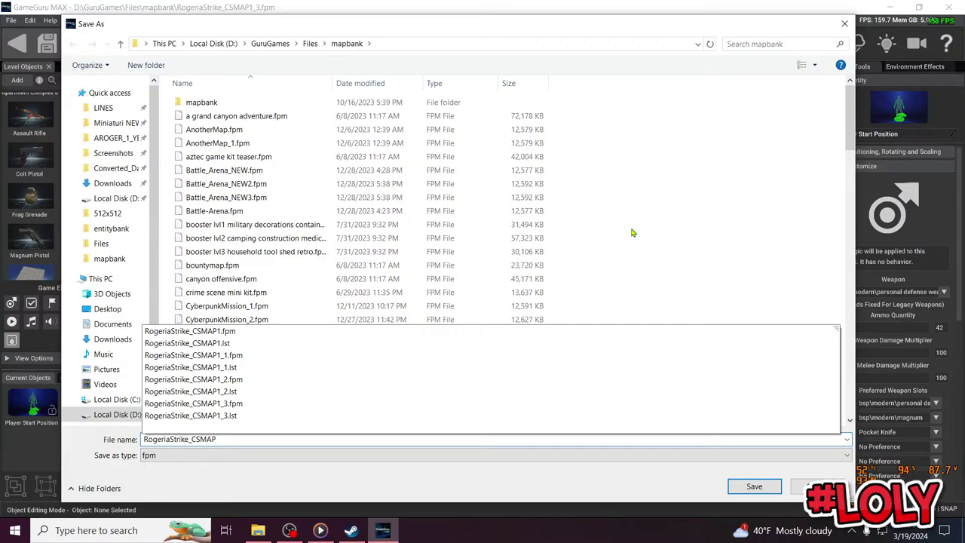
{"action": "type", "text": "1_4"}
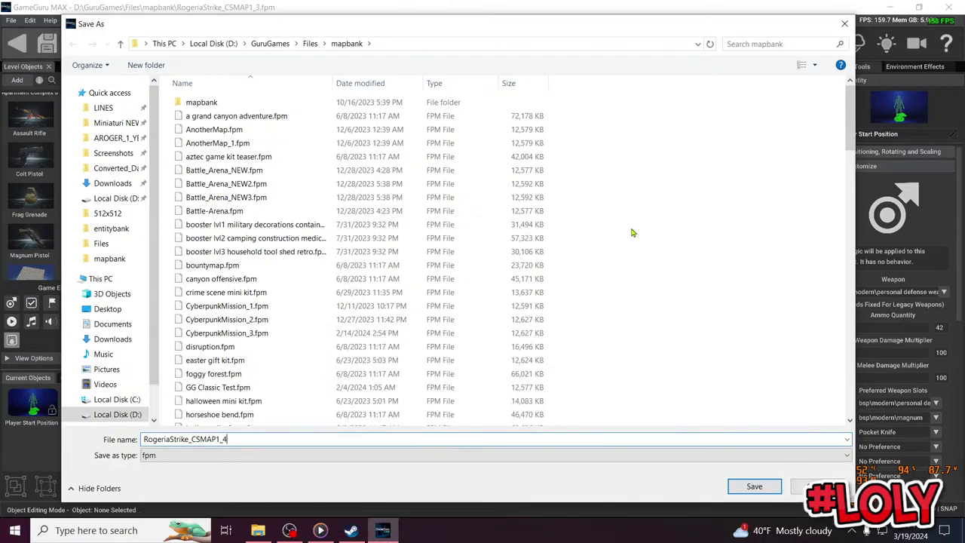
{"action": "key", "text": "Return"}
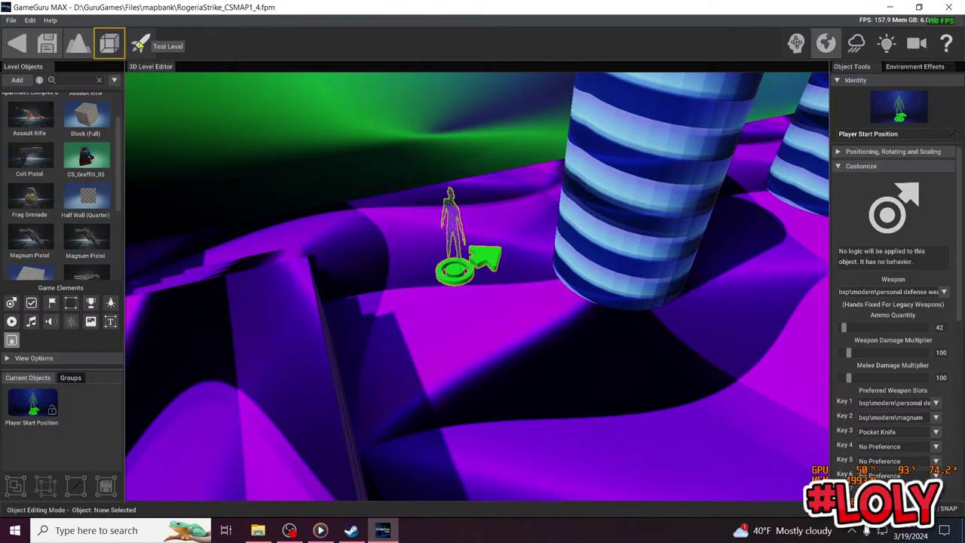
Run a test play of the level and fire the personal defense weapon at the Roger enemies among the cylinders
{"action": "left_click", "coordinate": [140, 46]}
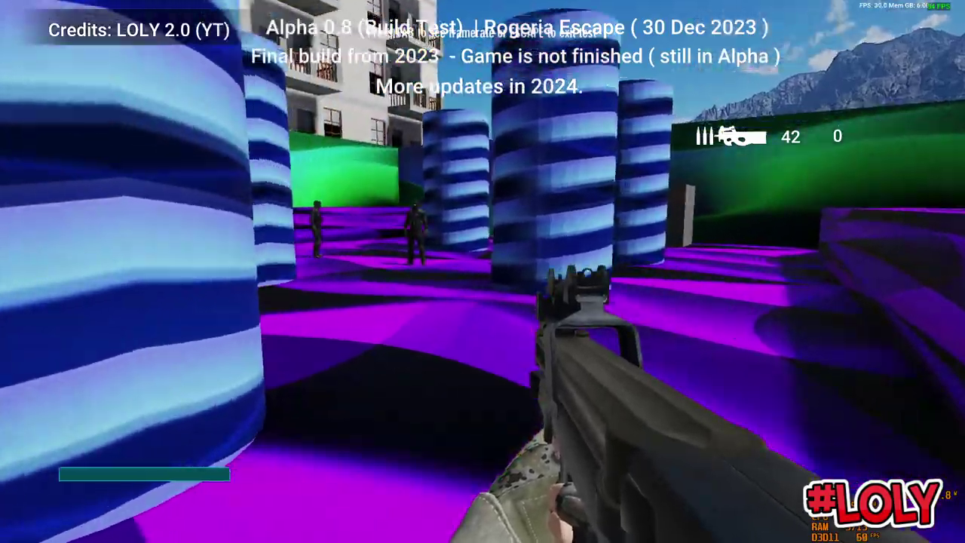
{"action": "right_click", "coordinate": [482, 271]}
{"action": "left_click", "coordinate": [483, 272]}
{"action": "left_click", "coordinate": [482, 271]}
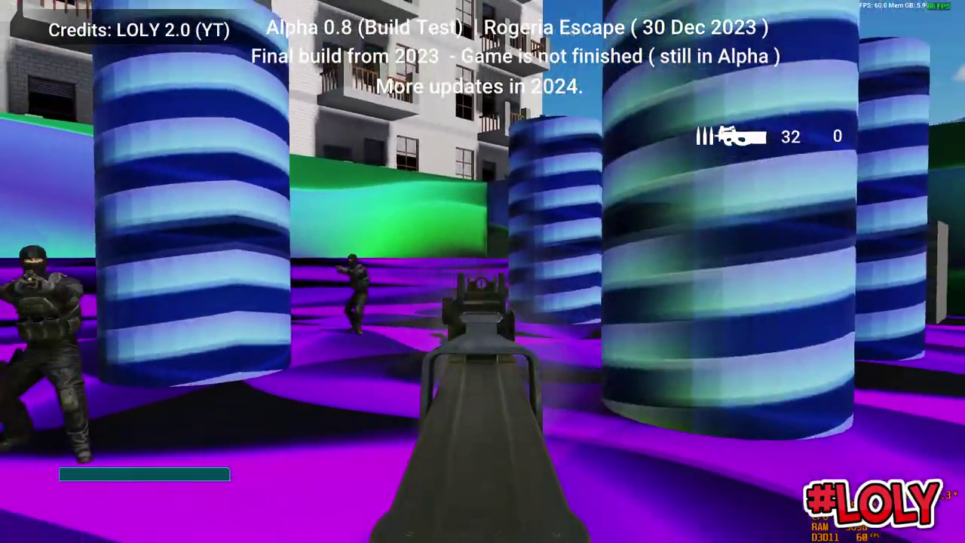
{"action": "left_click", "coordinate": [483, 272]}
{"action": "left_click", "coordinate": [482, 271]}
{"action": "left_click", "coordinate": [482, 272]}
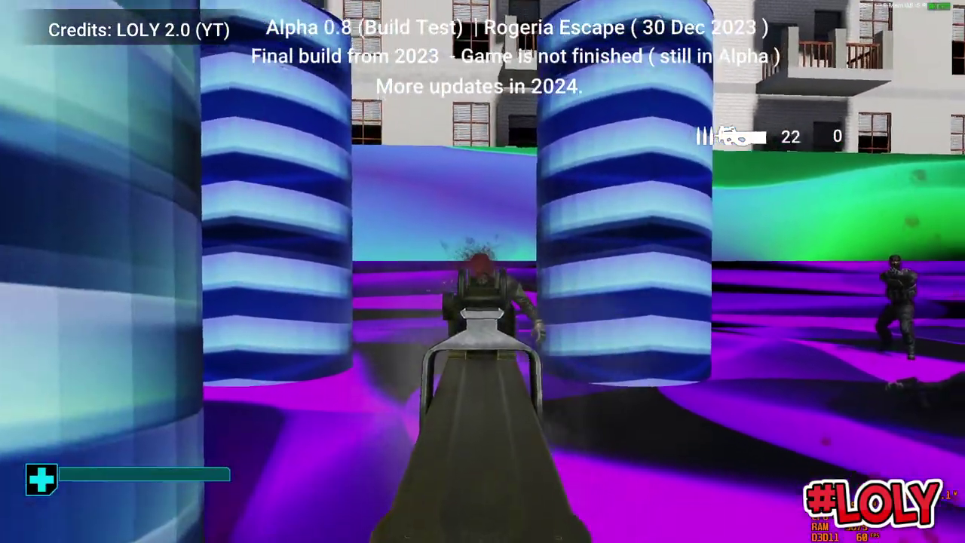
{"action": "left_click", "coordinate": [482, 272]}
{"action": "left_click", "coordinate": [483, 272]}
Walk through the arena in the test play and view the apartment buildings, walls and sky
{"action": "key", "text": "w"}
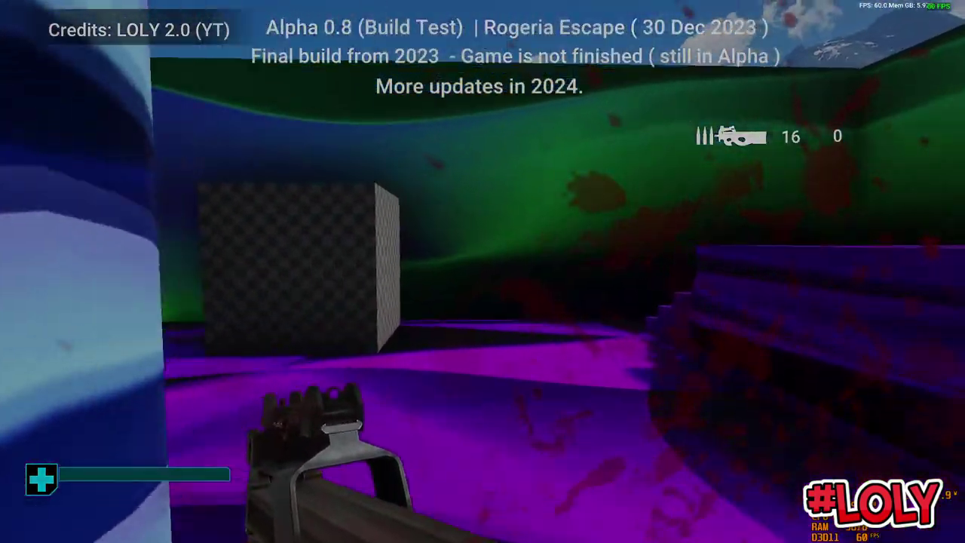
{"action": "key", "text": "w"}
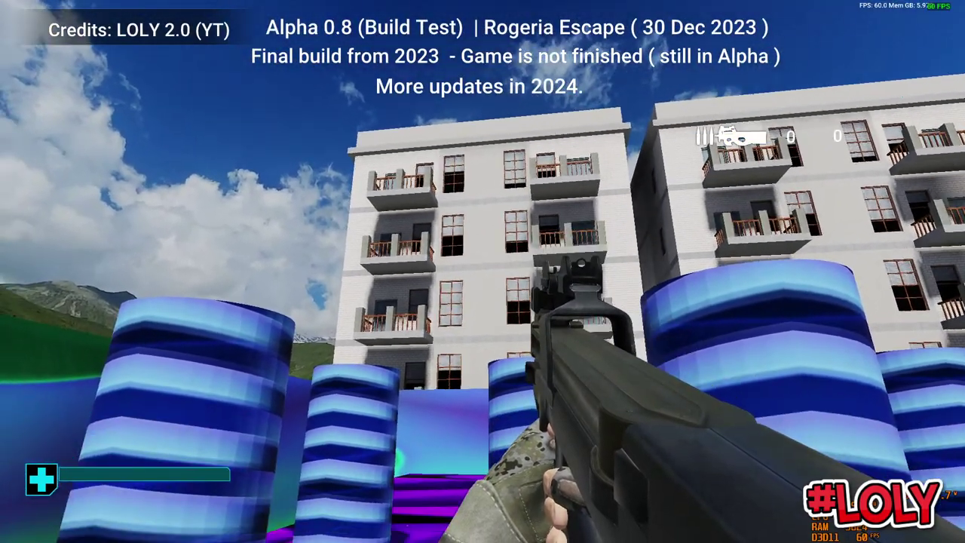
{"action": "key", "text": "w"}
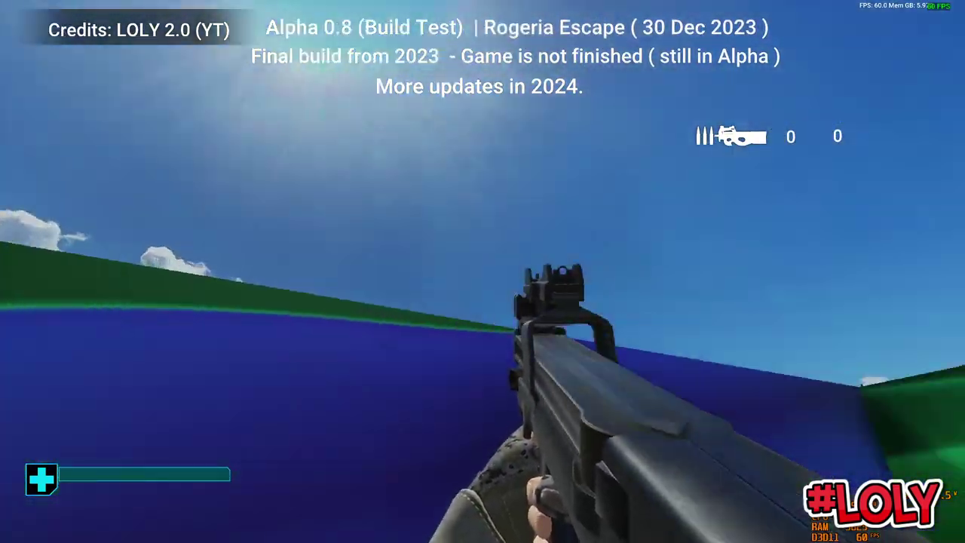
Walk among the striped cylinders and along the arena walls in the test play, and return to the level editor
{"action": "key", "text": "w"}
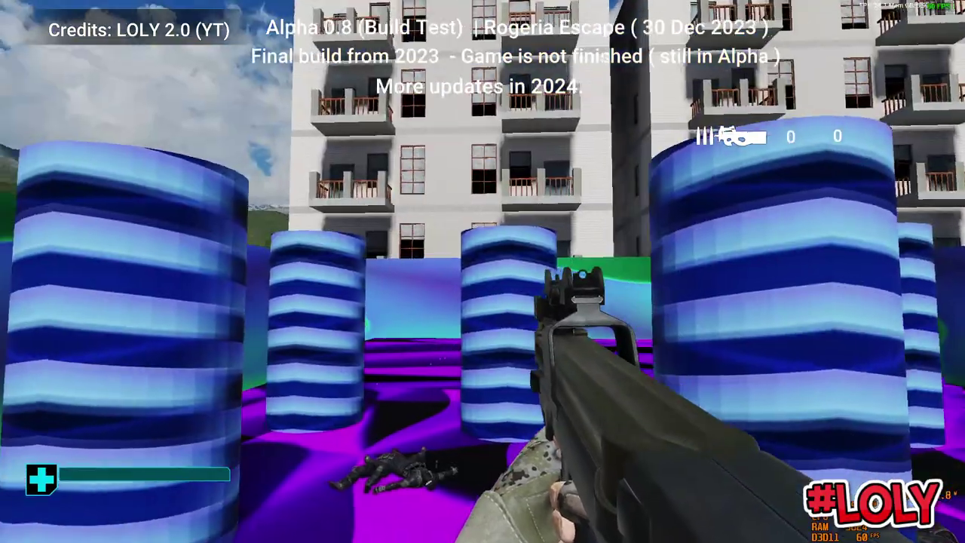
{"action": "key", "text": "w"}
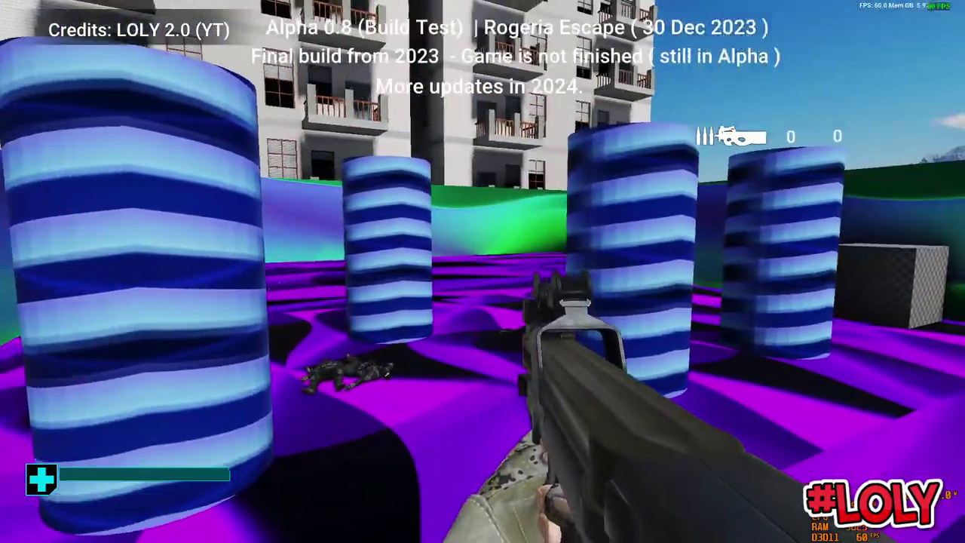
{"action": "key", "text": "w"}
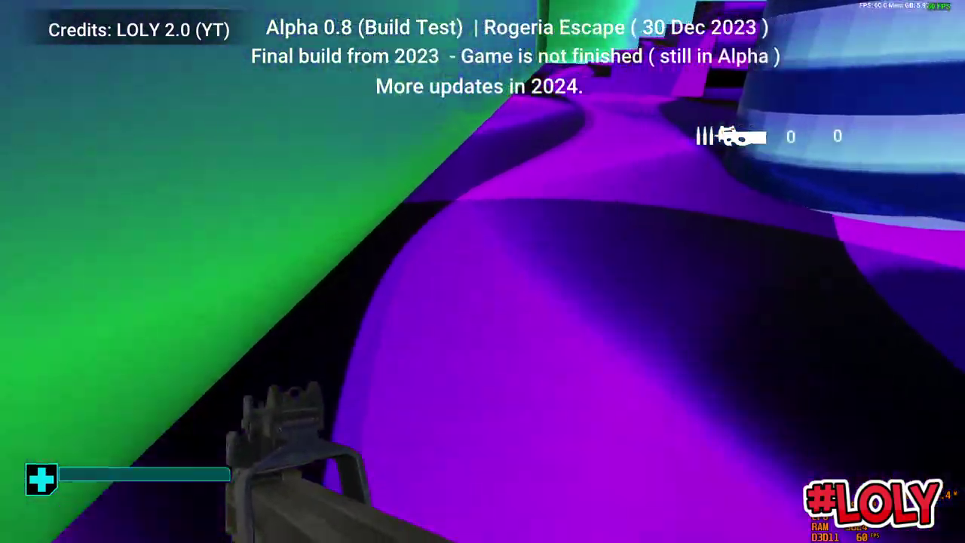
{"action": "key", "text": "w"}
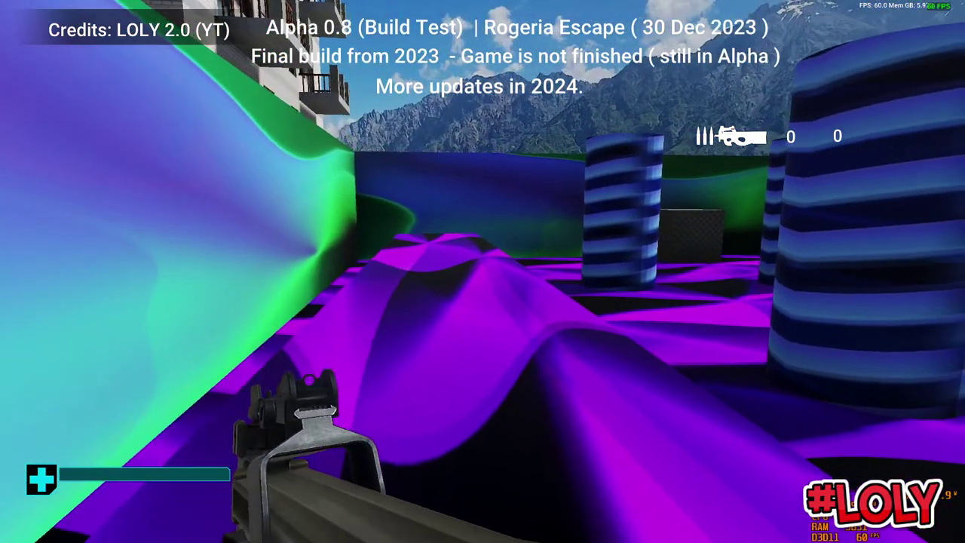
{"action": "key", "text": "w"}
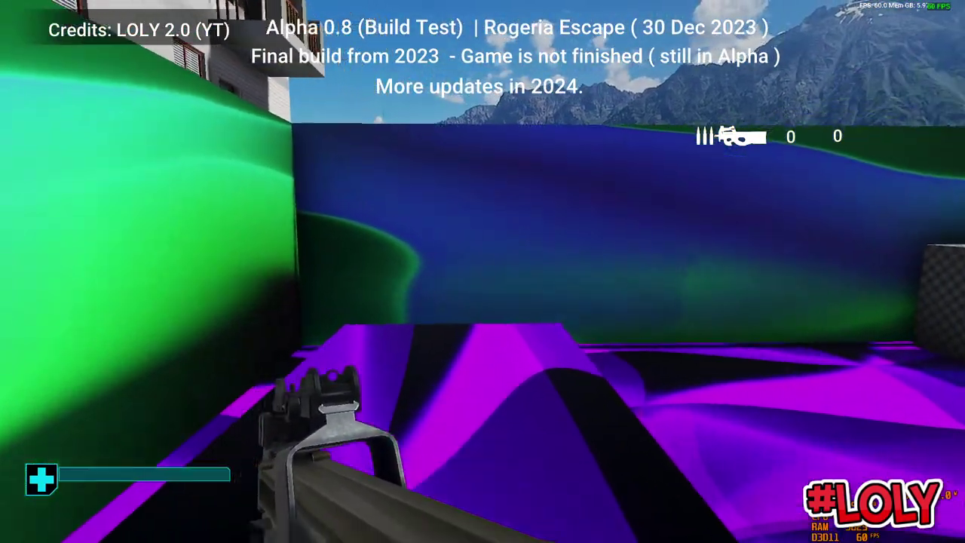
{"action": "key", "text": "w"}
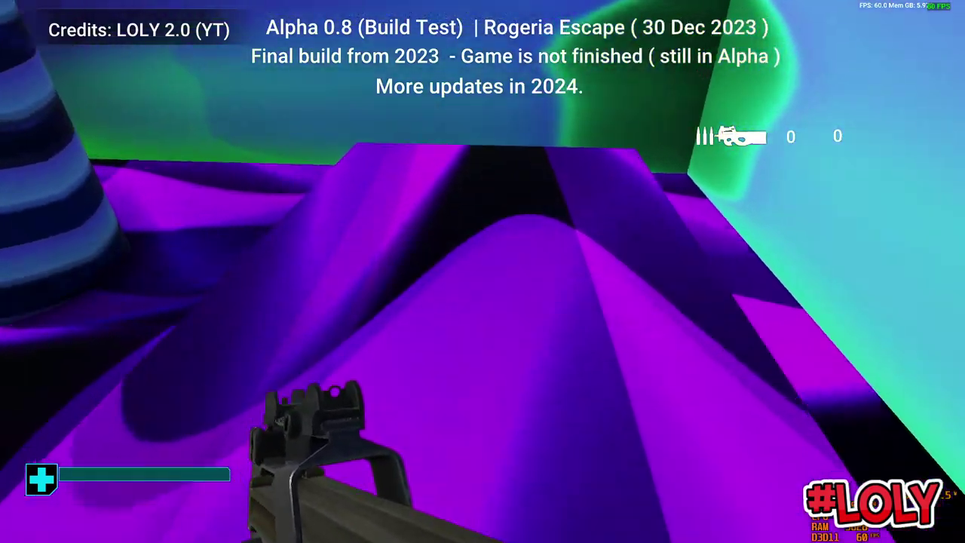
{"action": "key", "text": "w"}
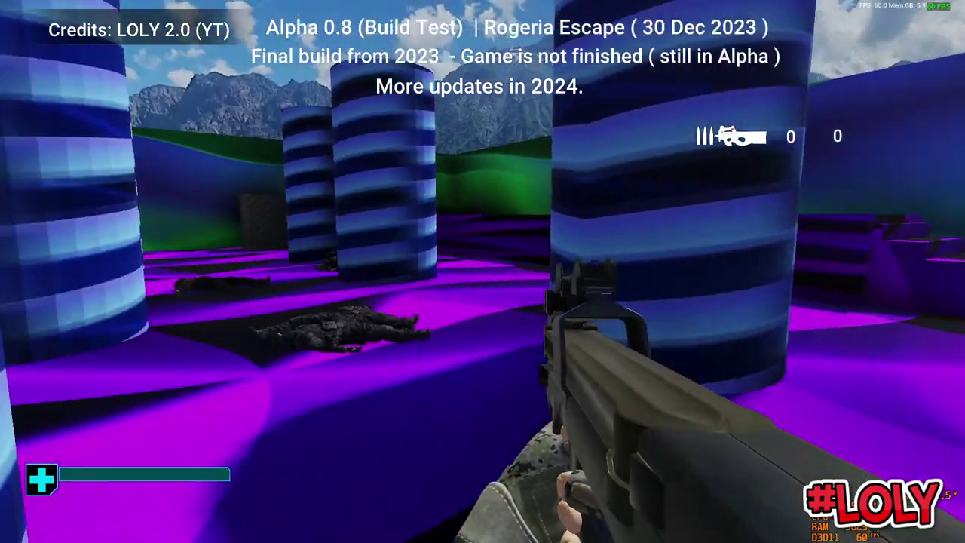
{"action": "key", "text": "Escape"}
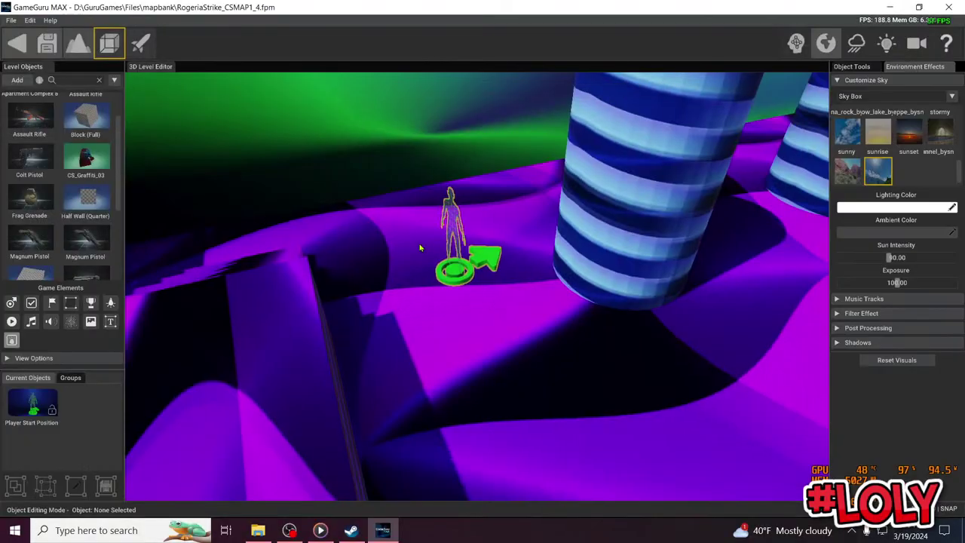
Open the In-Game HUD from the storyboard and move the ammo panel, weapon icon and both ammo readouts to just above the health bar
{"action": "left_click", "coordinate": [18, 43]}
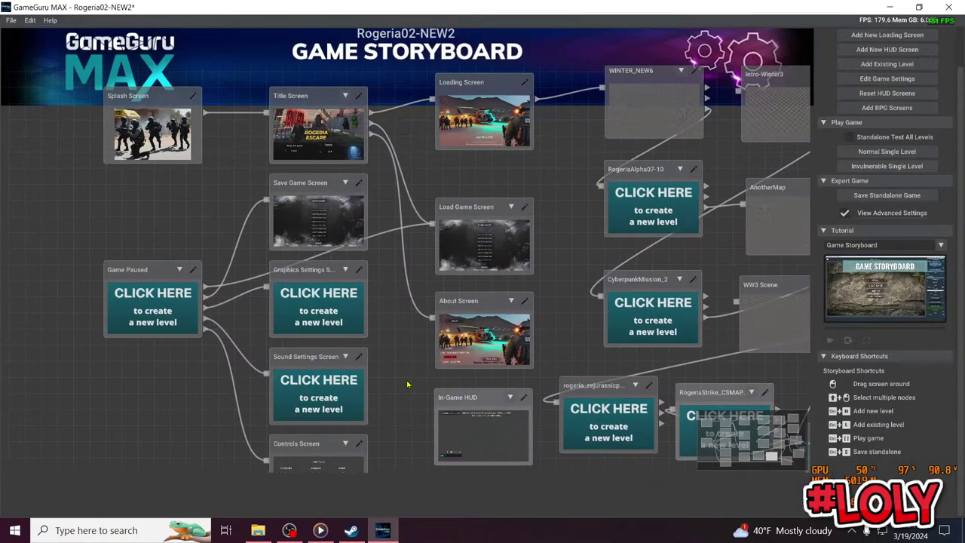
{"action": "left_click", "coordinate": [448, 366]}
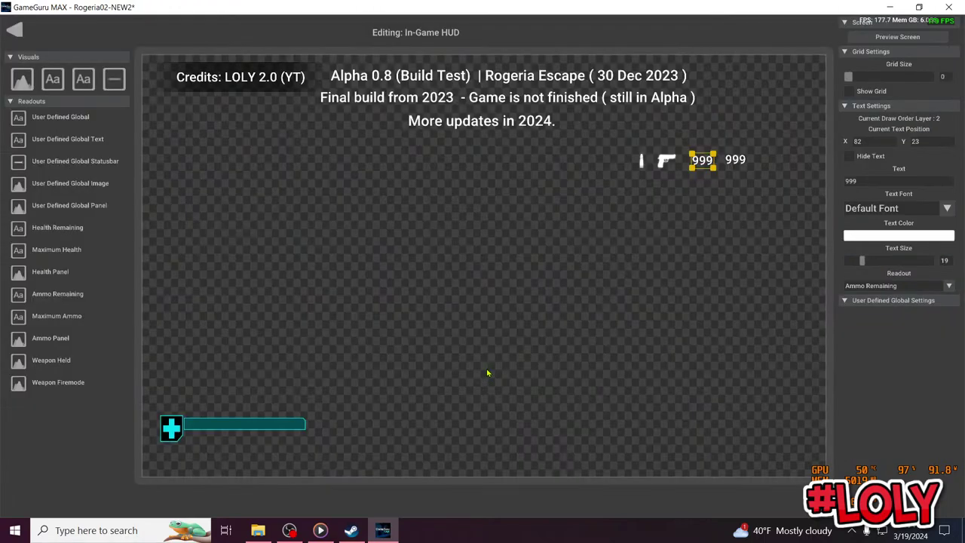
{"action": "mouse_move", "coordinate": [665, 161]}
{"action": "left_mouse_down"}
{"action": "mouse_move", "coordinate": [402, 388]}
{"action": "mouse_move", "coordinate": [251, 411]}
{"action": "mouse_move", "coordinate": [243, 422]}
{"action": "left_mouse_up"}
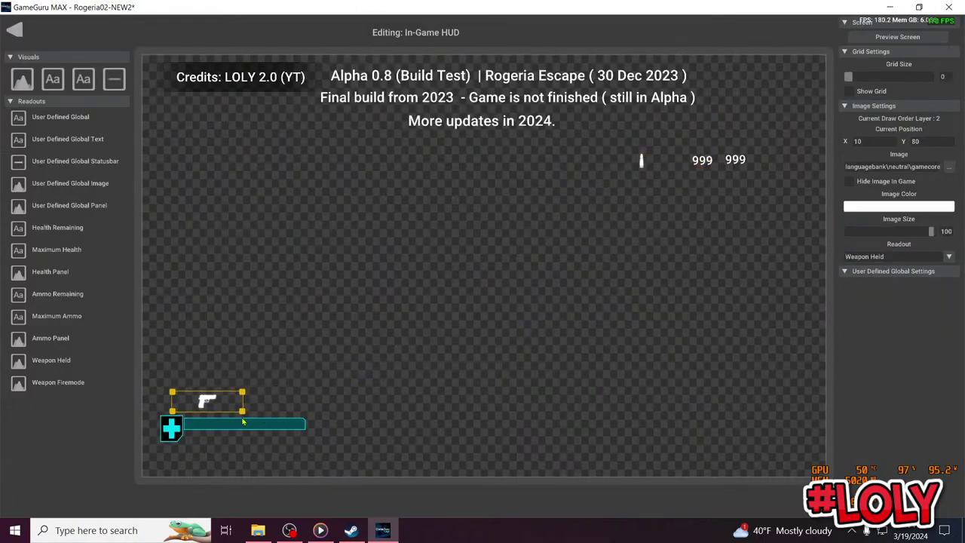
{"action": "left_click", "coordinate": [642, 160]}
{"action": "mouse_move", "coordinate": [643, 160]}
{"action": "left_mouse_down"}
{"action": "mouse_move", "coordinate": [192, 386]}
{"action": "mouse_move", "coordinate": [184, 402]}
{"action": "left_mouse_up"}
{"action": "mouse_move", "coordinate": [702, 159]}
{"action": "left_mouse_down"}
{"action": "mouse_move", "coordinate": [244, 396]}
{"action": "mouse_move", "coordinate": [245, 424]}
{"action": "left_mouse_up"}
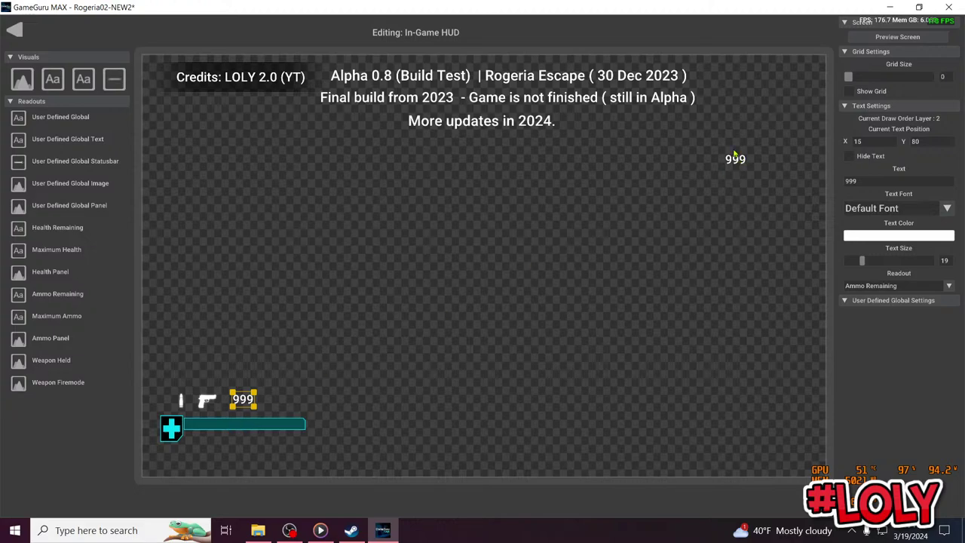
{"action": "mouse_move", "coordinate": [735, 155]}
{"action": "left_mouse_down"}
{"action": "mouse_move", "coordinate": [310, 425]}
{"action": "mouse_move", "coordinate": [277, 422]}
{"action": "left_mouse_up"}
Change the version in the HUD's title text to Alpha 0.9
{"action": "left_click", "coordinate": [426, 75]}
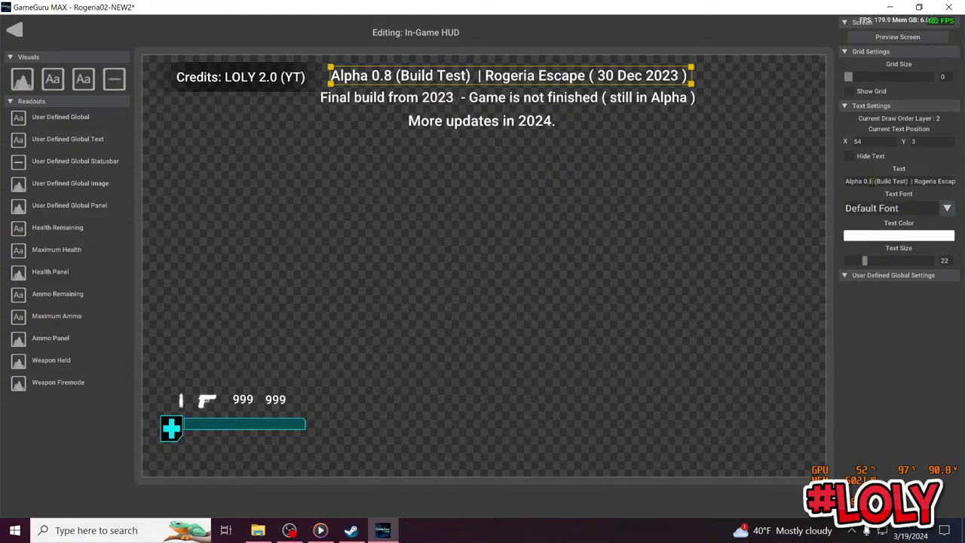
{"action": "key", "text": "BackSpace"}
{"action": "type", "text": "9"}
Change the date in the HUD's title text to 20 March 2024
{"action": "left_click_drag", "start_coordinate": [921, 181], "coordinate": [962, 188]}
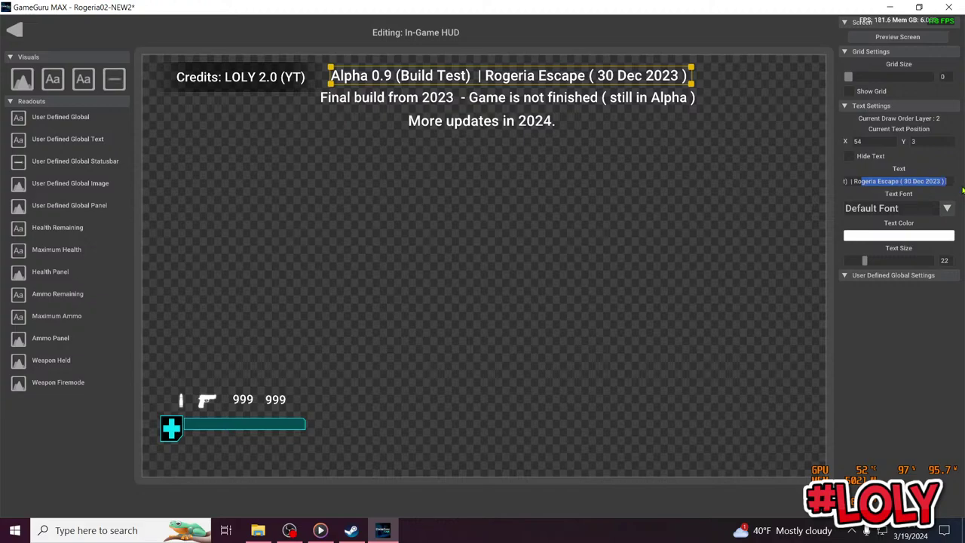
{"action": "left_click", "coordinate": [934, 182]}
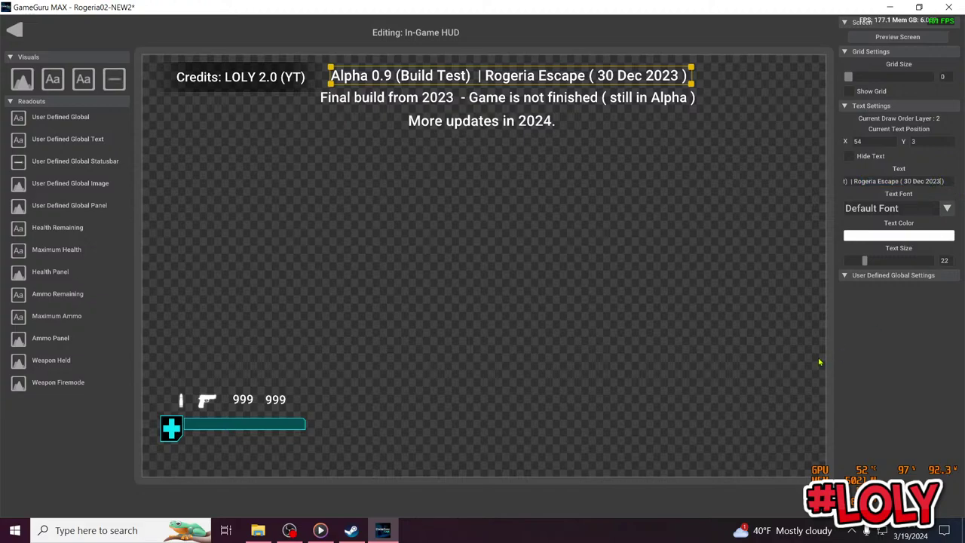
{"action": "key", "text": "BackSpace"}
{"action": "key", "text": "BackSpace"}
{"action": "key", "text": "BackSpace"}
{"action": "key", "text": "BackSpace"}
{"action": "key", "text": "BackSpace"}
{"action": "key", "text": "BackSpace"}
{"action": "key", "text": "BackSpace"}
{"action": "key", "text": "BackSpace"}
{"action": "key", "text": "BackSpace"}
{"action": "key", "text": "BackSpace"}
{"action": "key", "text": "BackSpace"}
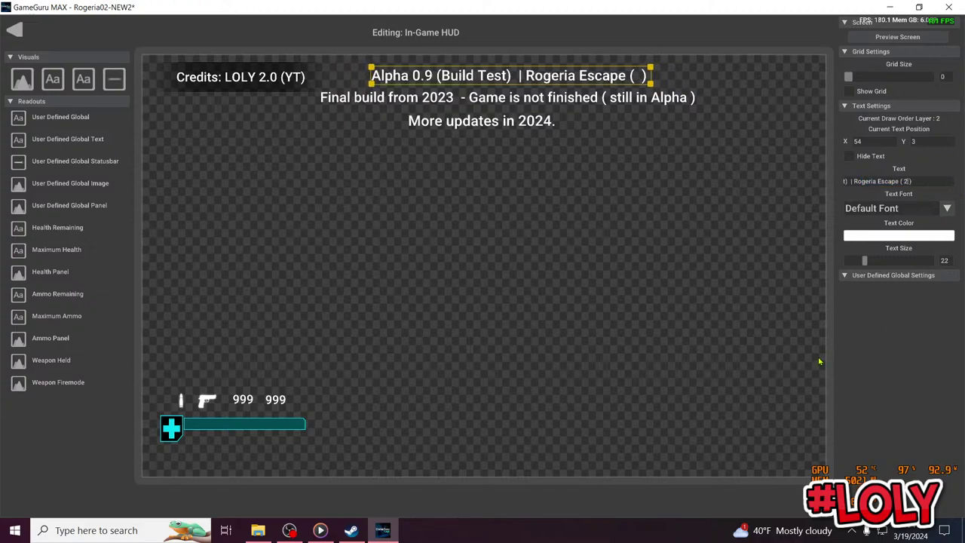
{"action": "type", "text": "20 MArt"}
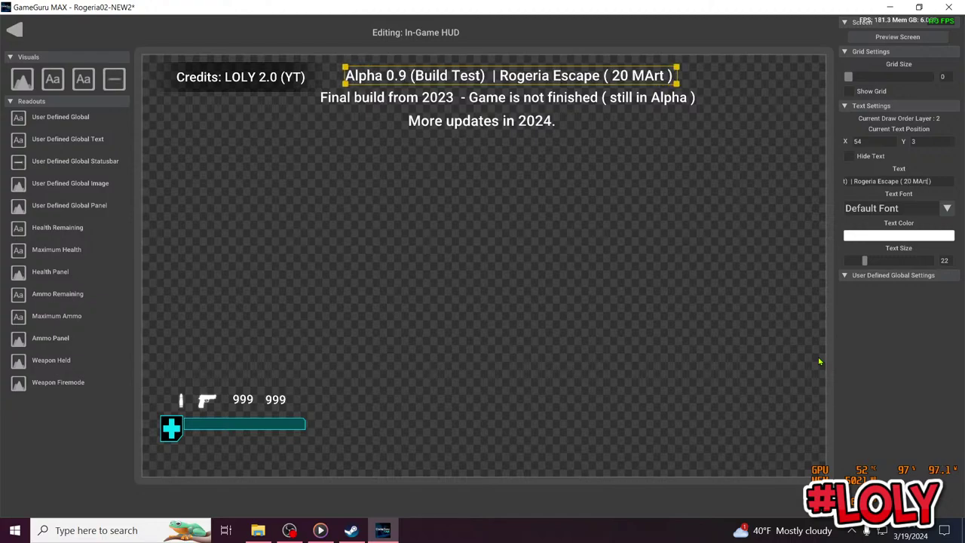
{"action": "key", "text": "BackSpace"}
{"action": "key", "text": "BackSpace"}
{"action": "key", "text": "BackSpace"}
{"action": "type", "text": "arch 209"}
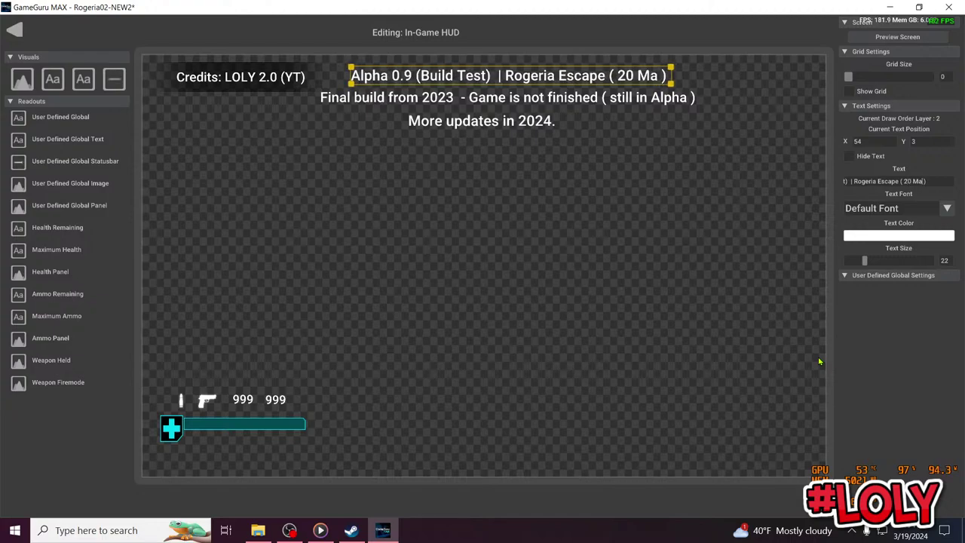
{"action": "key", "text": "BackSpace"}
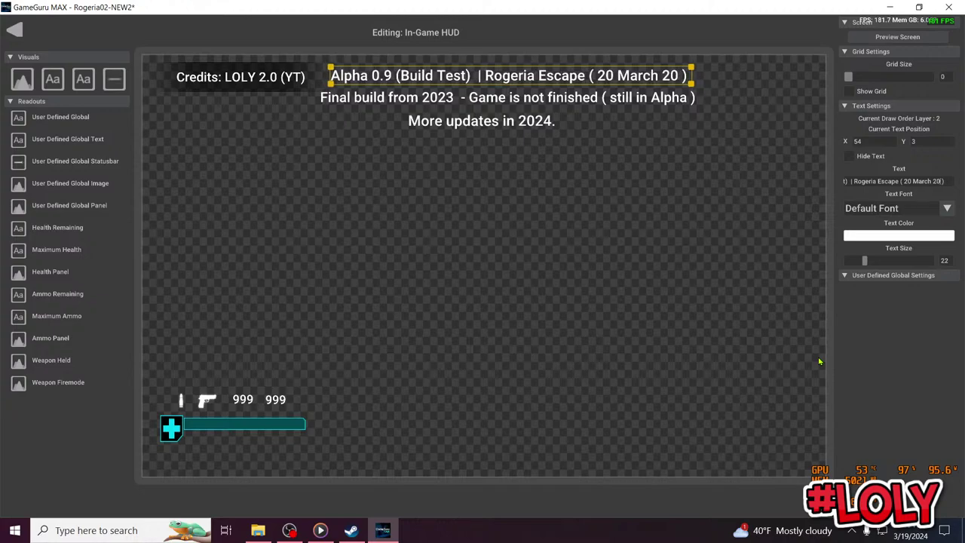
{"action": "type", "text": "24"}
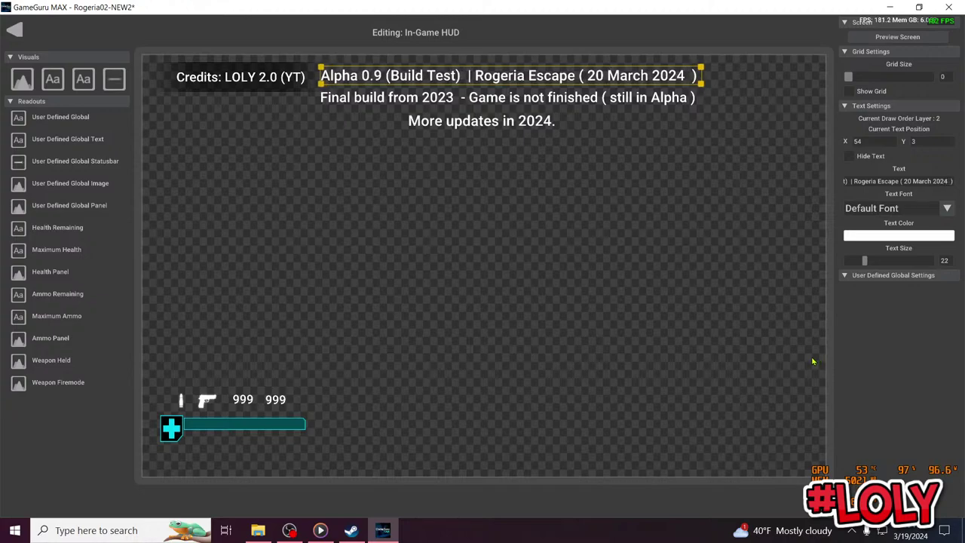
Delete the "More updates in 2024." text and shorten the line above it to "Game is not finished ( still in Alpha )"
{"action": "left_click", "coordinate": [488, 124]}
{"action": "key", "text": "Delete"}
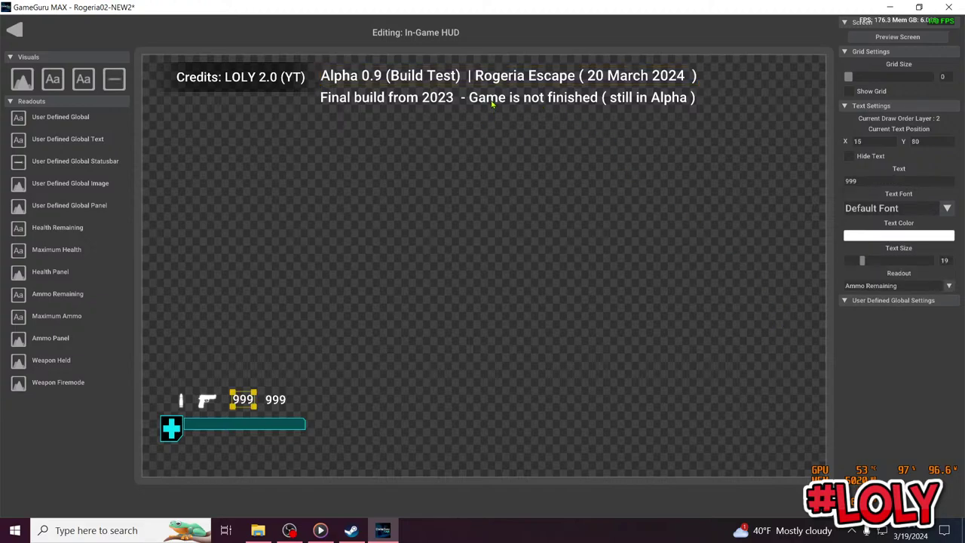
{"action": "left_click", "coordinate": [491, 99]}
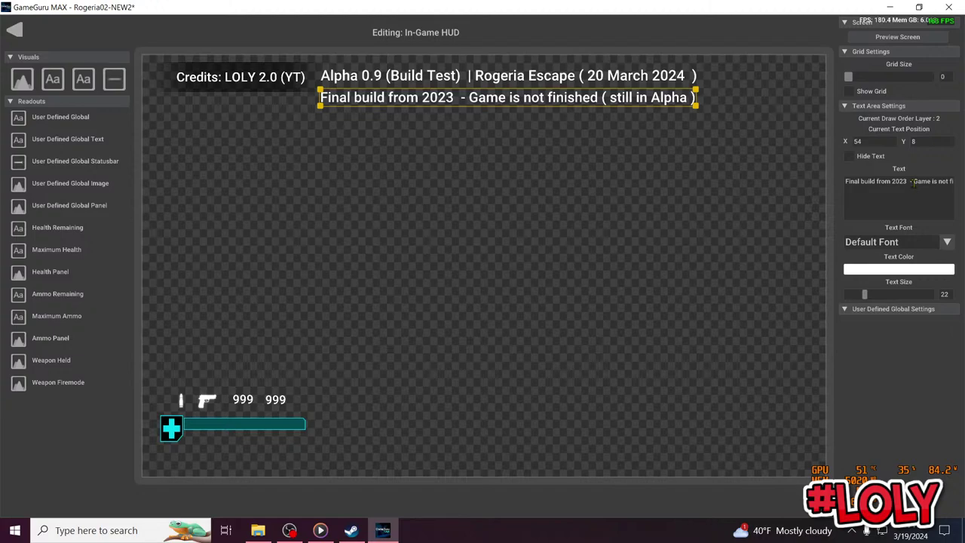
{"action": "left_click_drag", "start_coordinate": [912, 181], "coordinate": [855, 181]}
{"action": "key", "text": "BackSpace"}
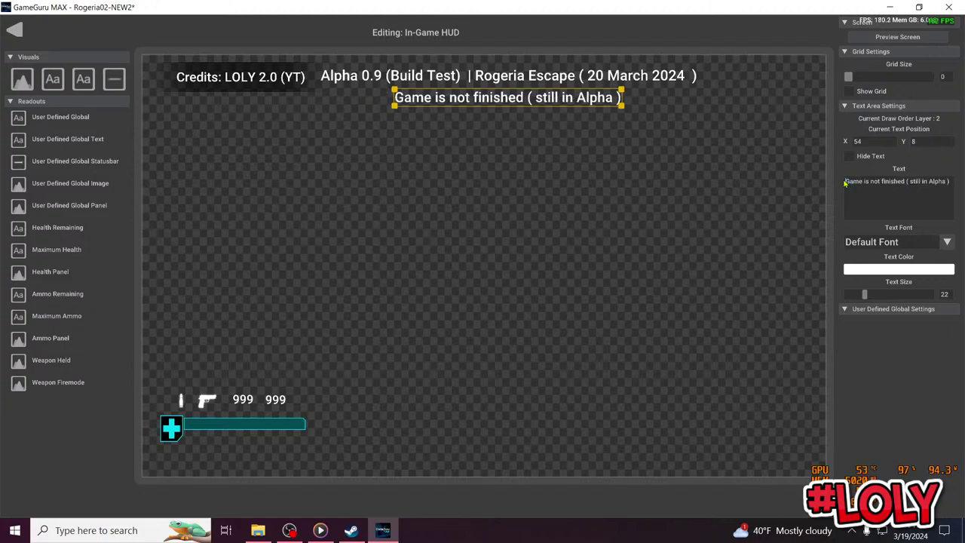
Move the dark background button to about X 83, Y 89 on the HUD and the credits text onto it at about X 83, Y 91
{"action": "left_click", "coordinate": [255, 79]}
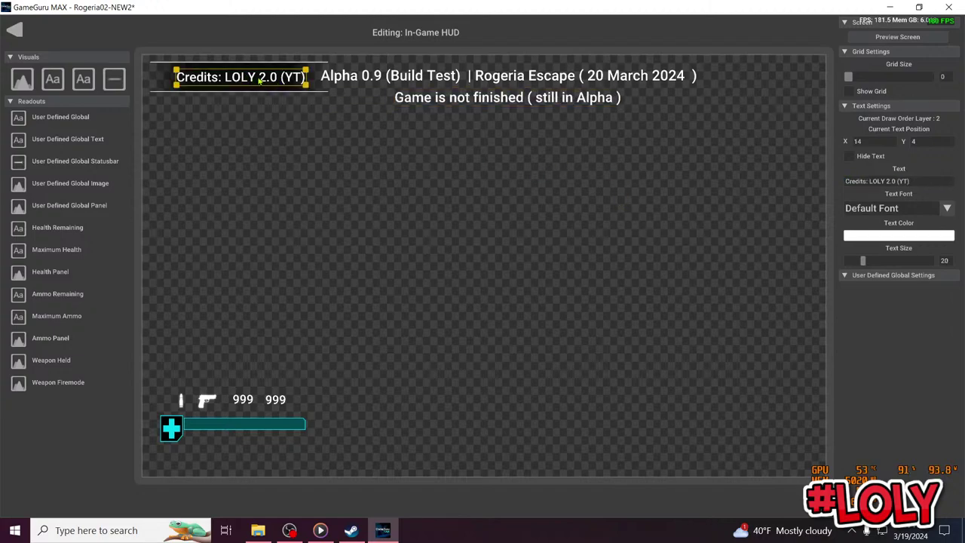
{"action": "left_click", "coordinate": [162, 81]}
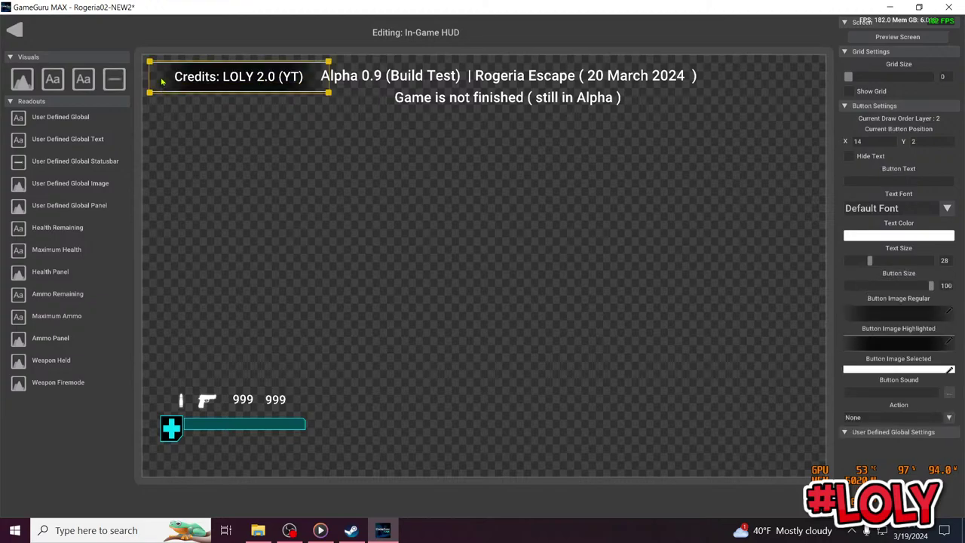
{"action": "left_click_drag", "start_coordinate": [161, 82], "coordinate": [633, 481]}
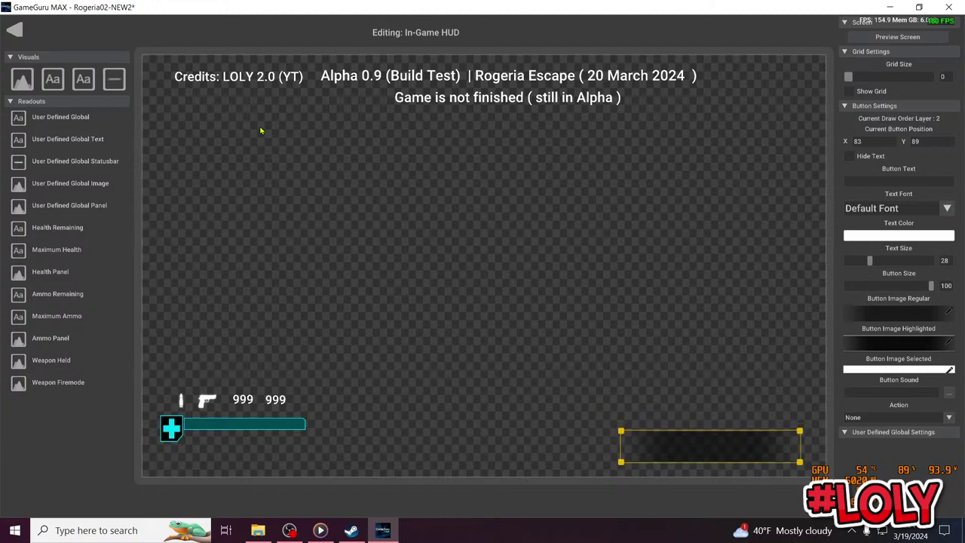
{"action": "left_click_drag", "start_coordinate": [249, 82], "coordinate": [705, 478]}
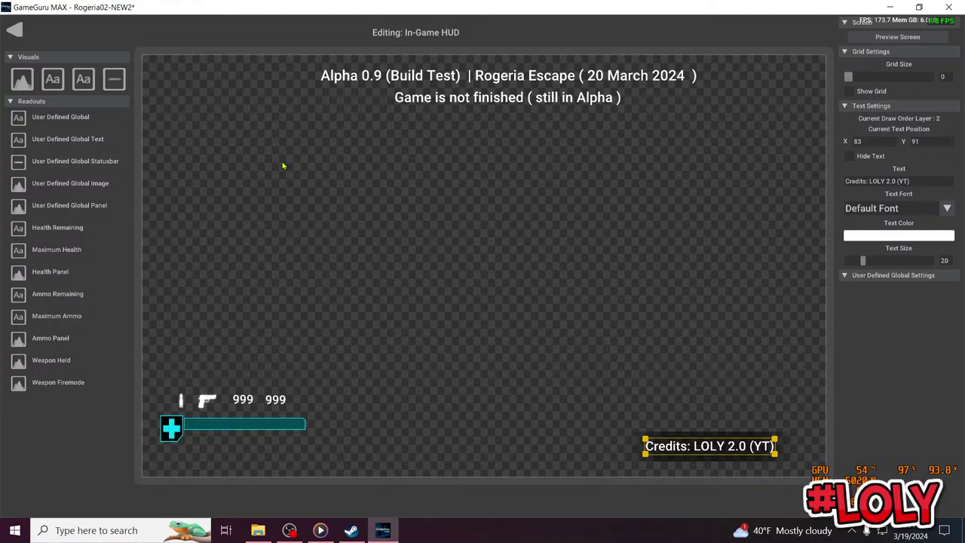
Leave the HUD editor and storyboard for the hub, and close GameGuru MAX
{"action": "left_click", "coordinate": [26, 32]}
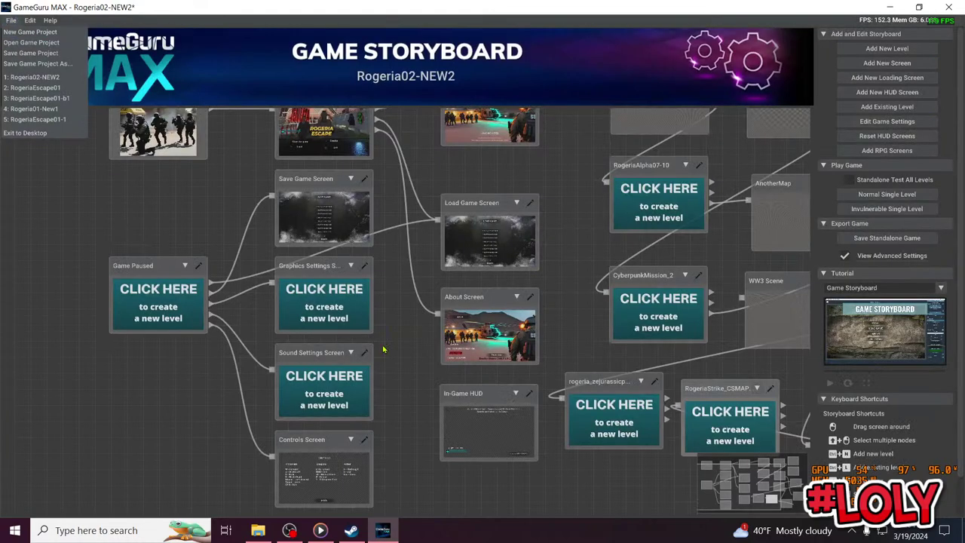
{"action": "left_click", "coordinate": [419, 354]}
{"action": "left_click_drag", "start_coordinate": [404, 326], "coordinate": [380, 505]}
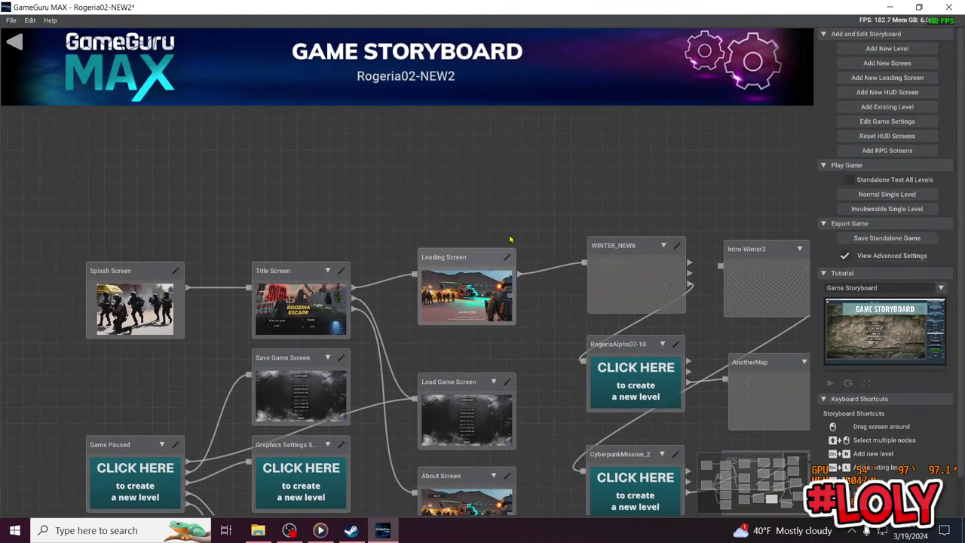
{"action": "left_click", "coordinate": [15, 43]}
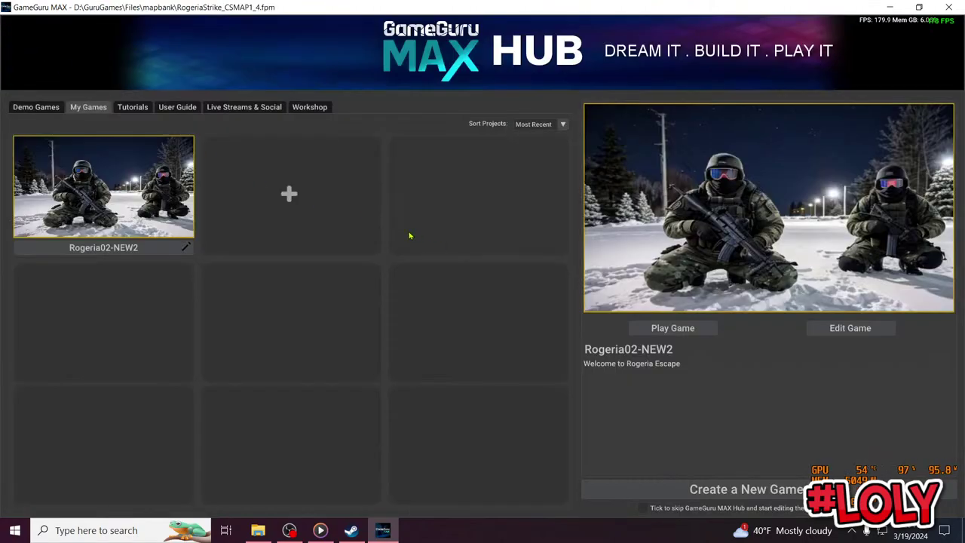
{"action": "left_click", "coordinate": [946, 6]}
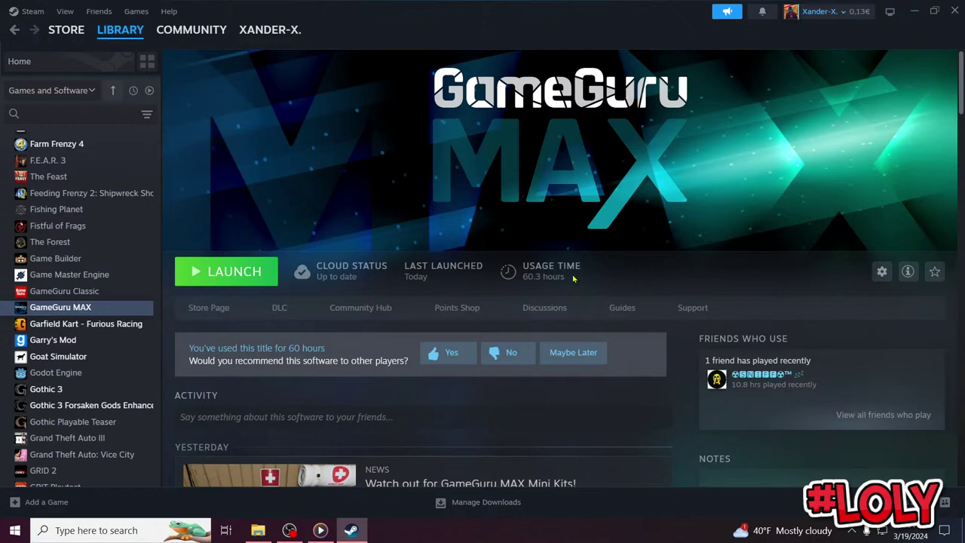
Return to the beginning of the Steam library's game list and minimize Steam
{"action": "scroll", "coordinate": [66, 327], "scroll_direction": "up", "scroll_amount": 20}
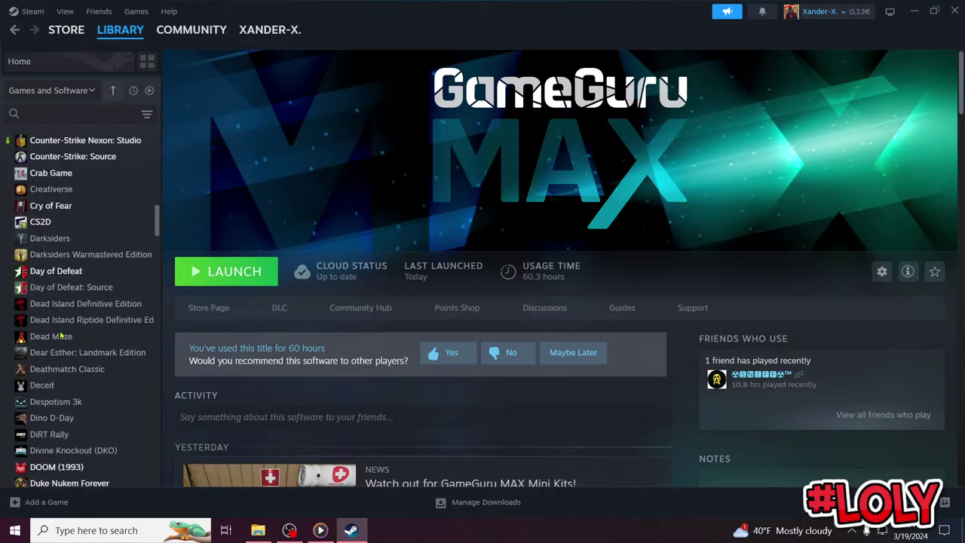
{"action": "scroll", "coordinate": [66, 327], "scroll_direction": "up", "scroll_amount": 2}
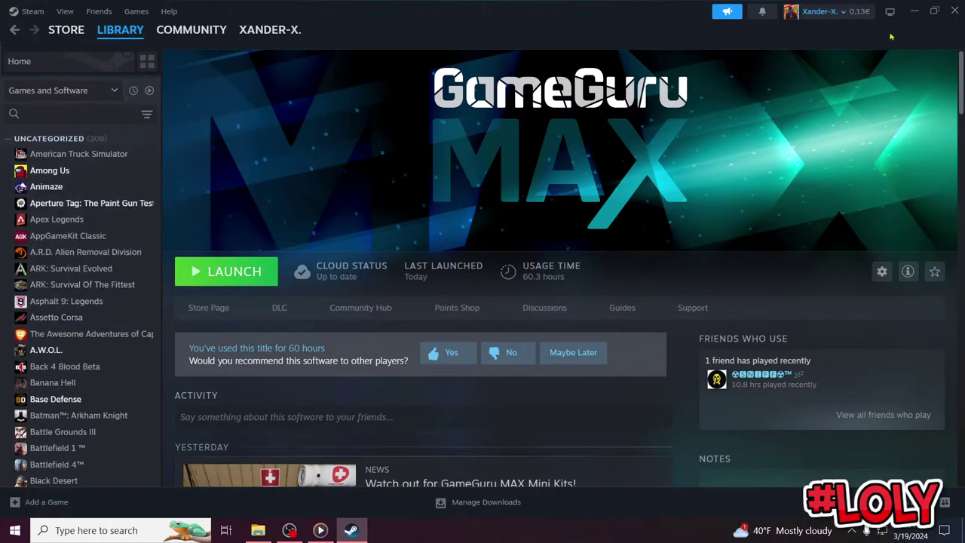
{"action": "left_click", "coordinate": [913, 10]}
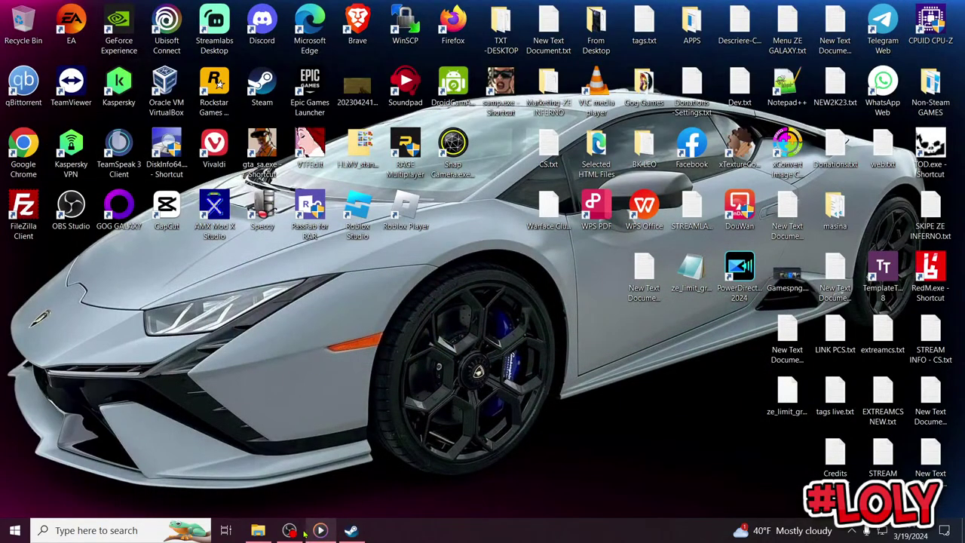
Switch to OBS, reposition its window and open the options for stopping the stream
{"action": "left_click", "coordinate": [290, 530]}
{"action": "left_click_drag", "start_coordinate": [564, 33], "coordinate": [634, 28]}
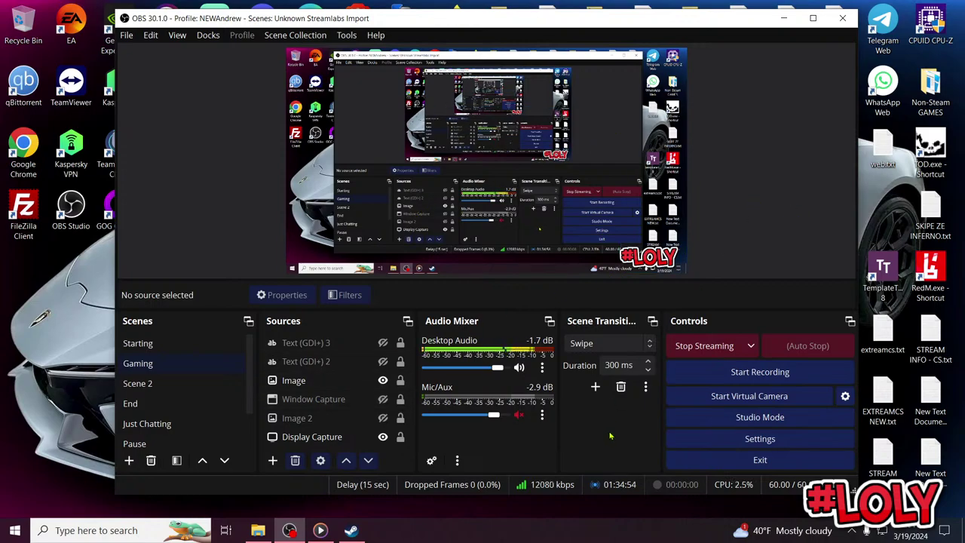
{"action": "left_click", "coordinate": [741, 346]}
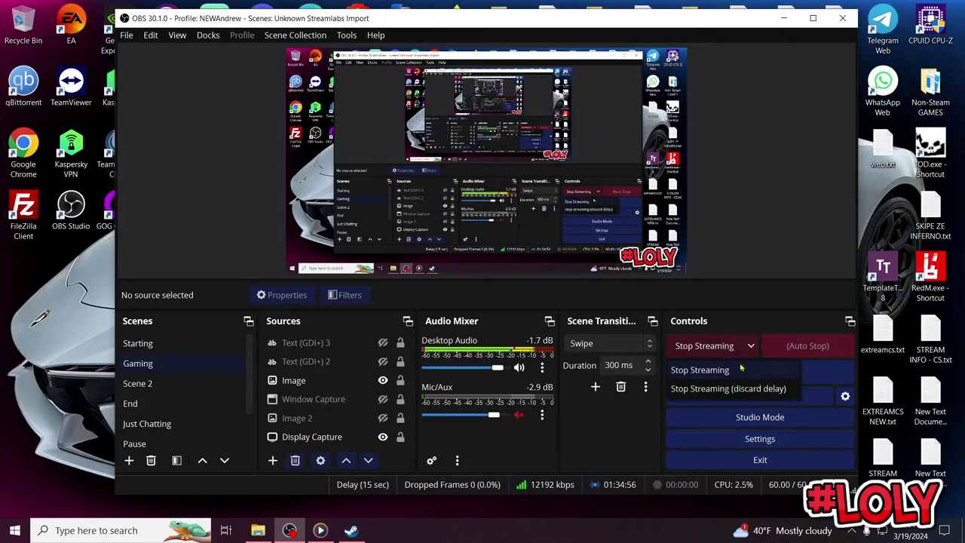